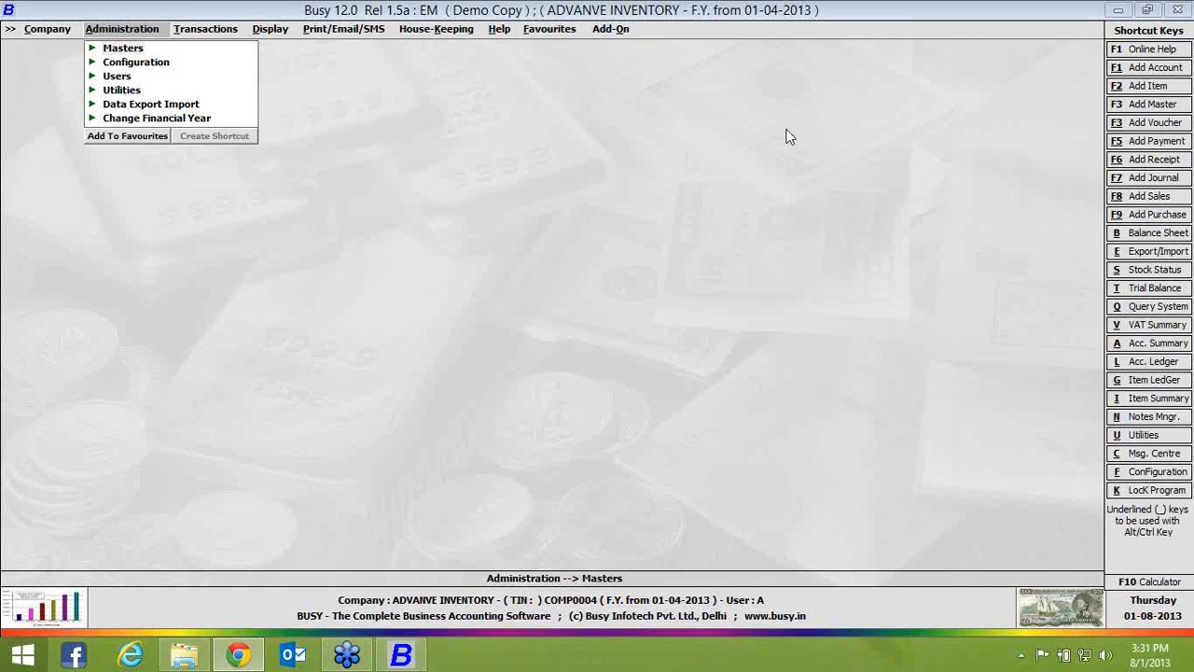
Enable Manufacturing Features in the company's Inventory configuration and save the settings
click(152, 65)
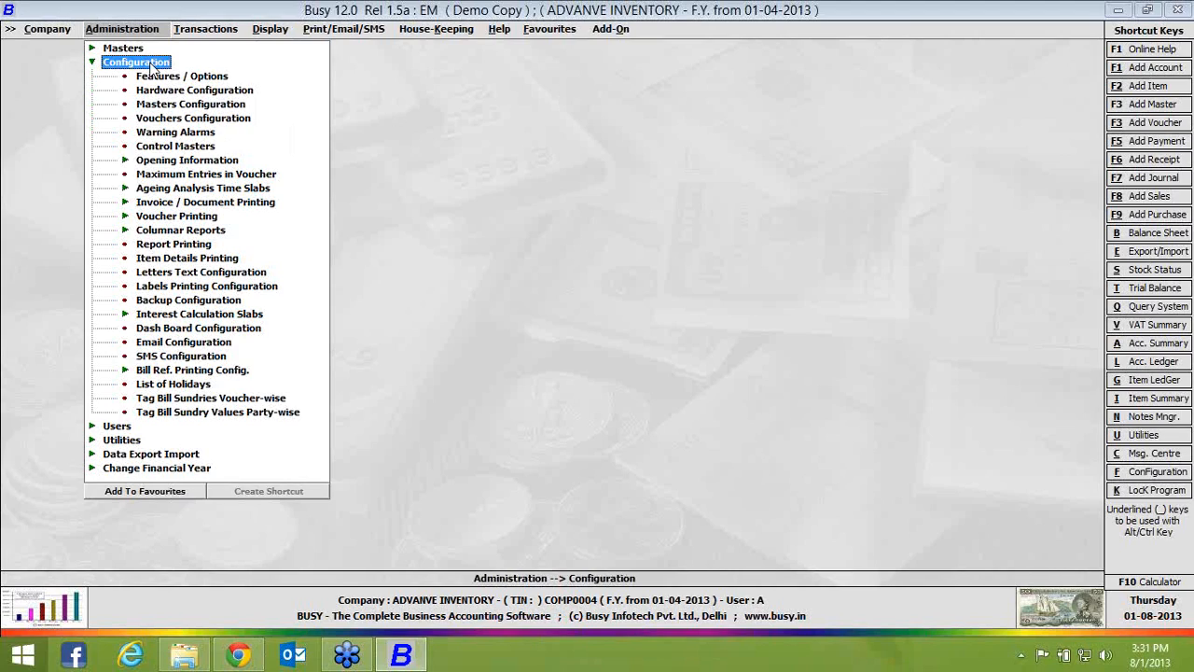
click(174, 80)
click(173, 80)
click(141, 209)
click(112, 139)
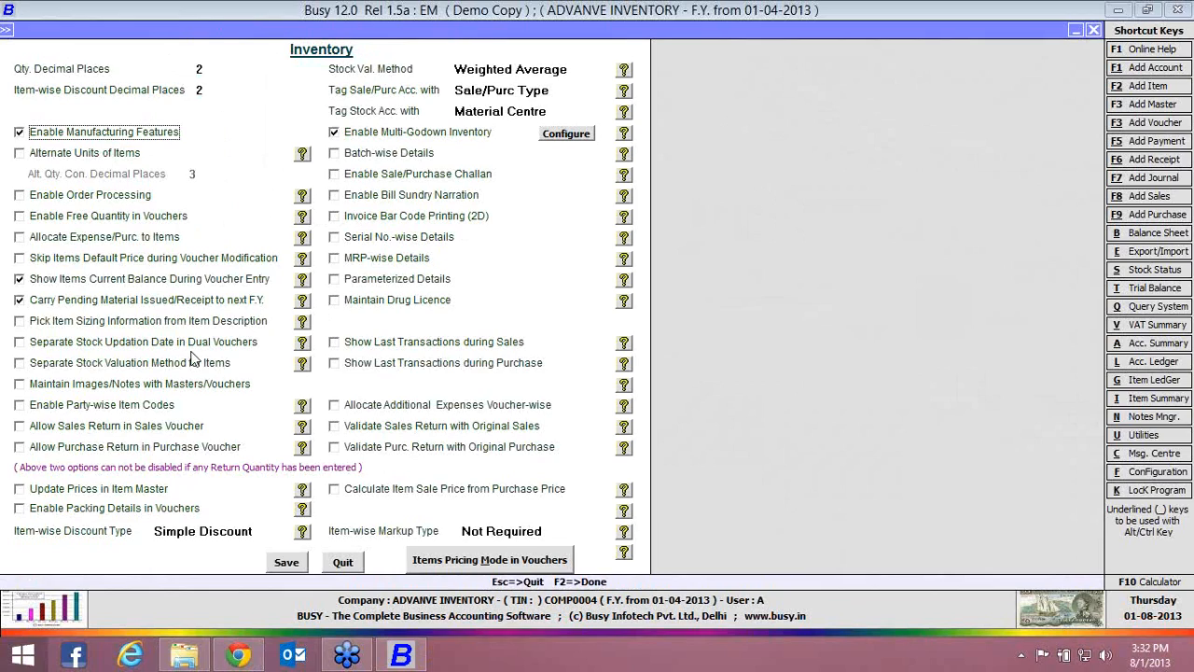
click(286, 566)
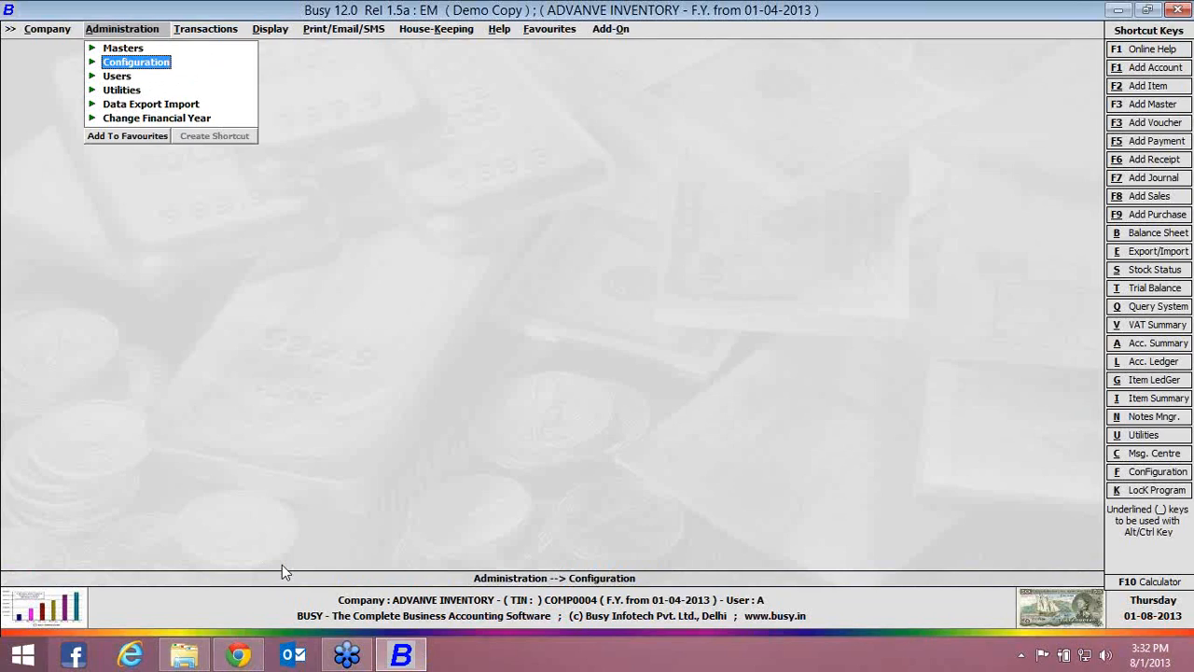
Create and save an item master named PEN in the General group with Pcs. as its unit
key(Up)
key(Right)
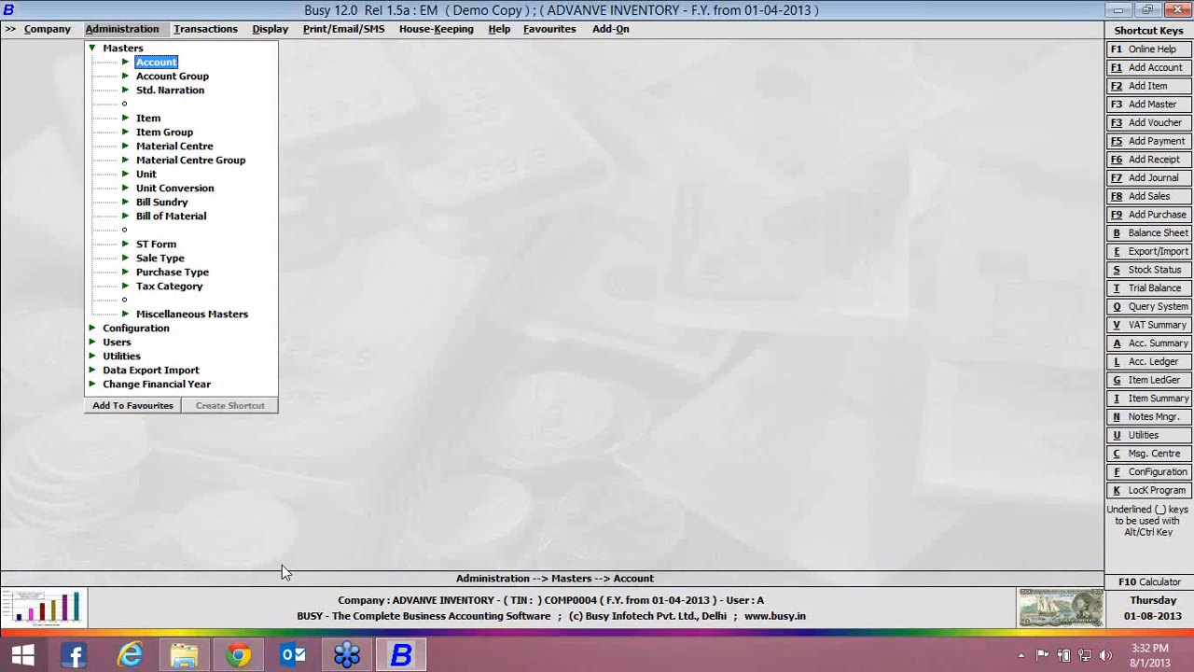
key(Down)
key(Down)
key(Down)
key(Right)
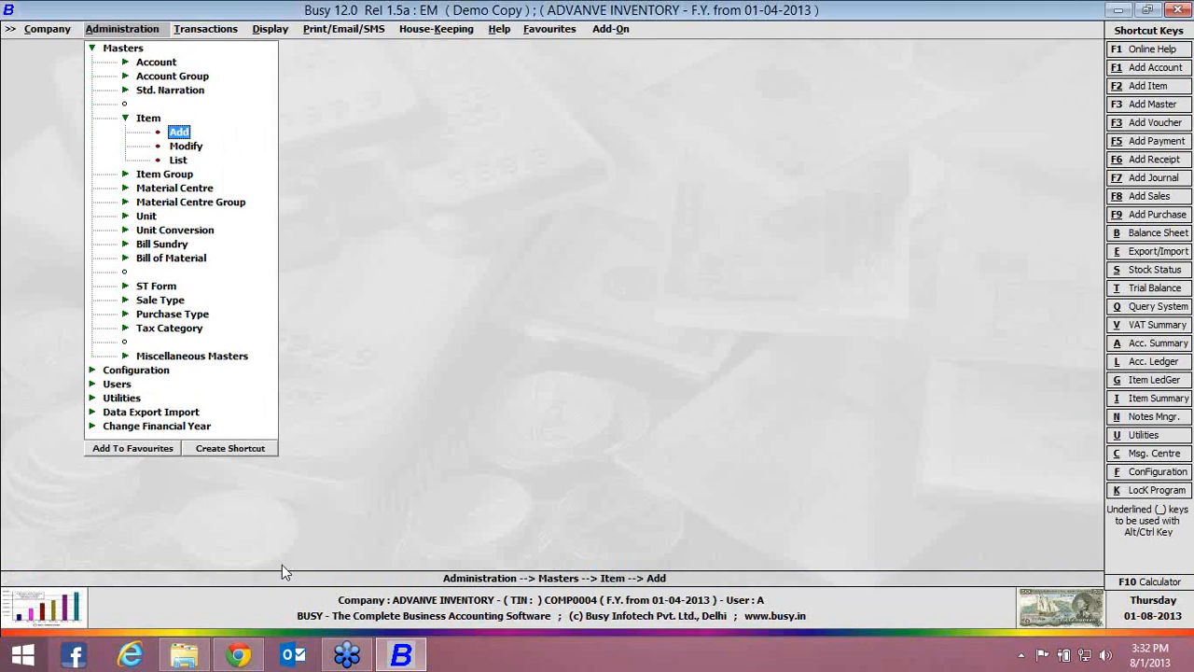
key(Return)
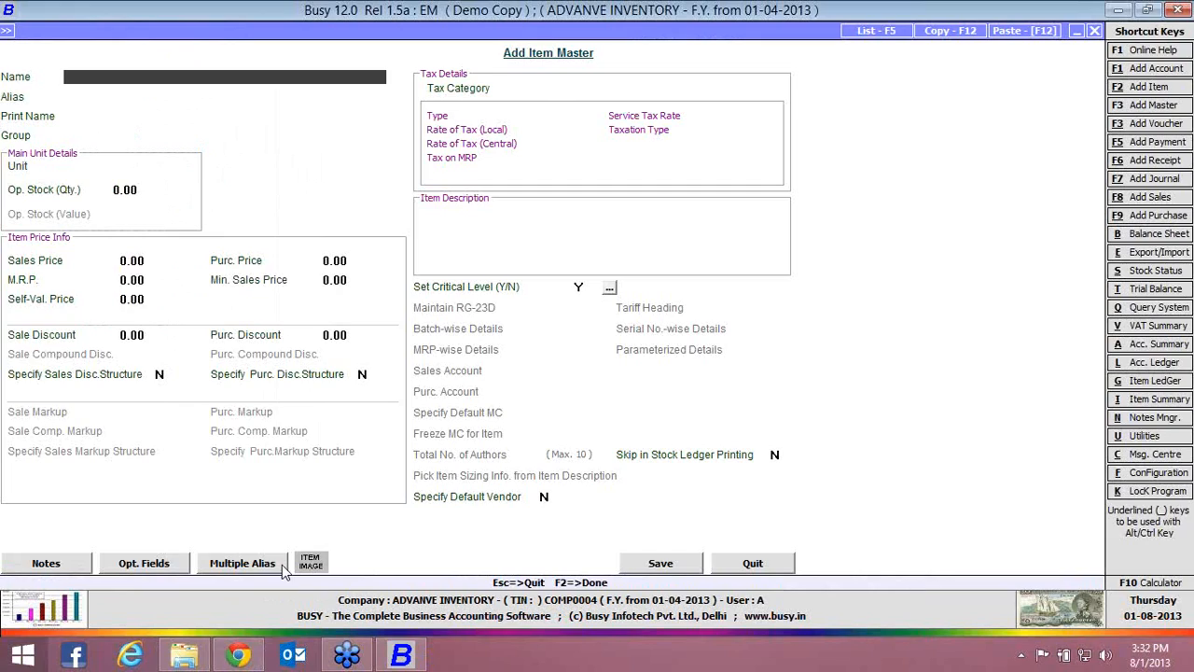
text(PEN)
key(Return)
key(Return)
key(Return)
text(P)
key(Return)
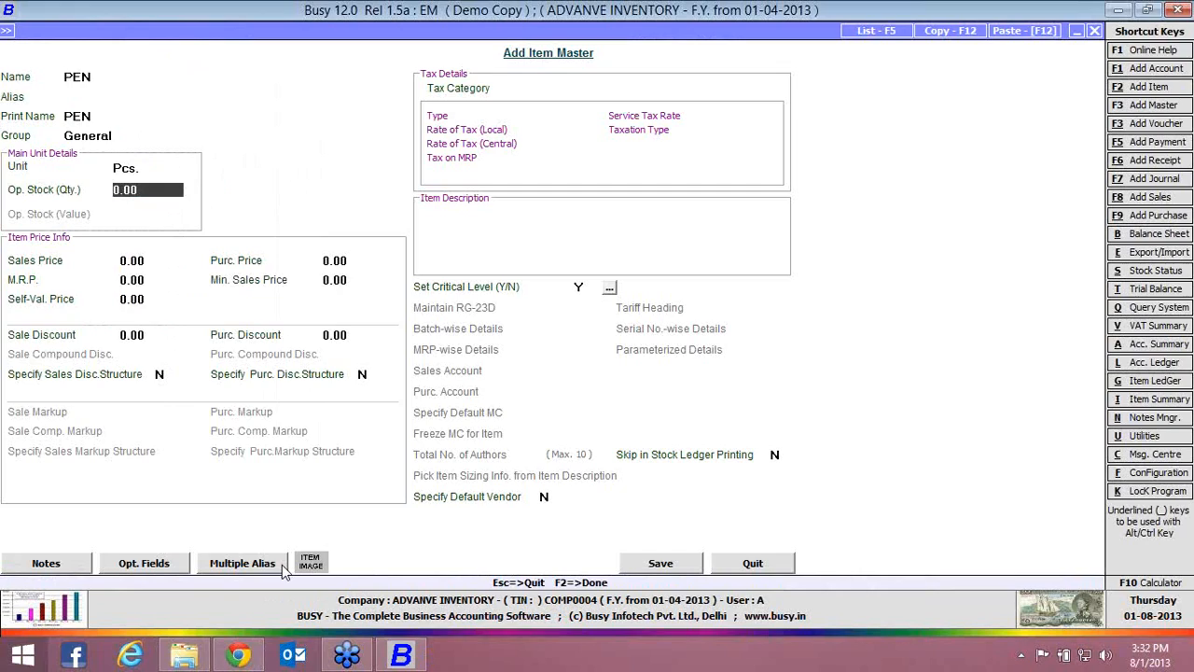
key(F2)
key(Return)
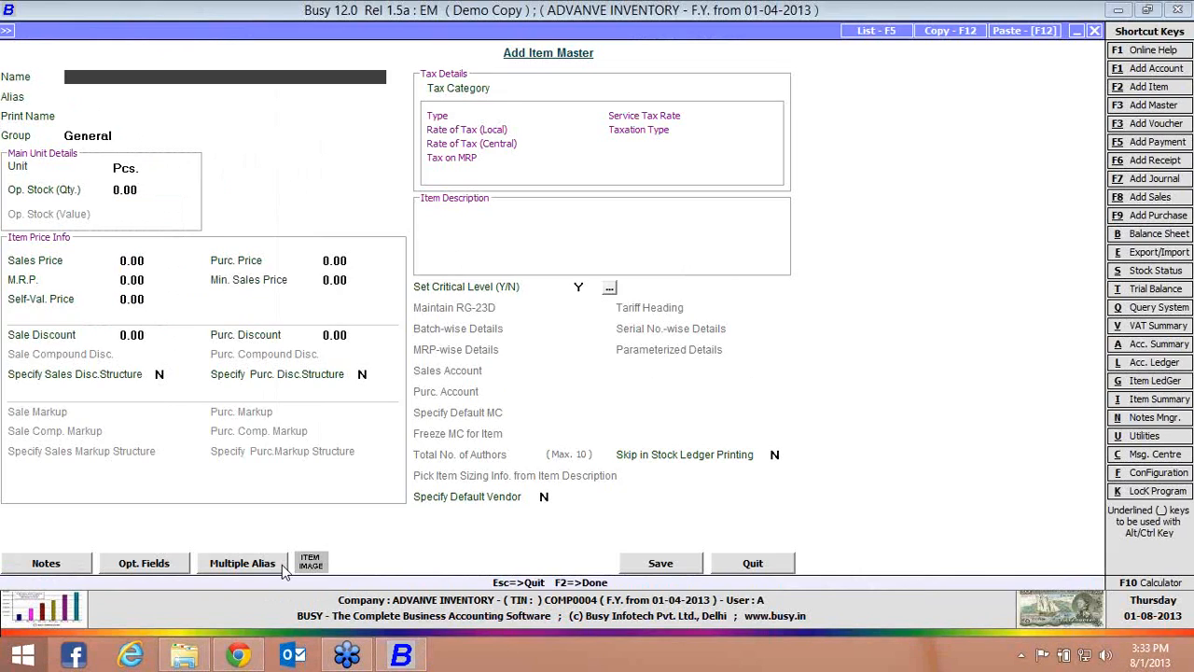
Create and save an item master named CAP in the General group with unit Pcs
text(CAP)
key(Return)
key(Return)
key(Return)
key(Return)
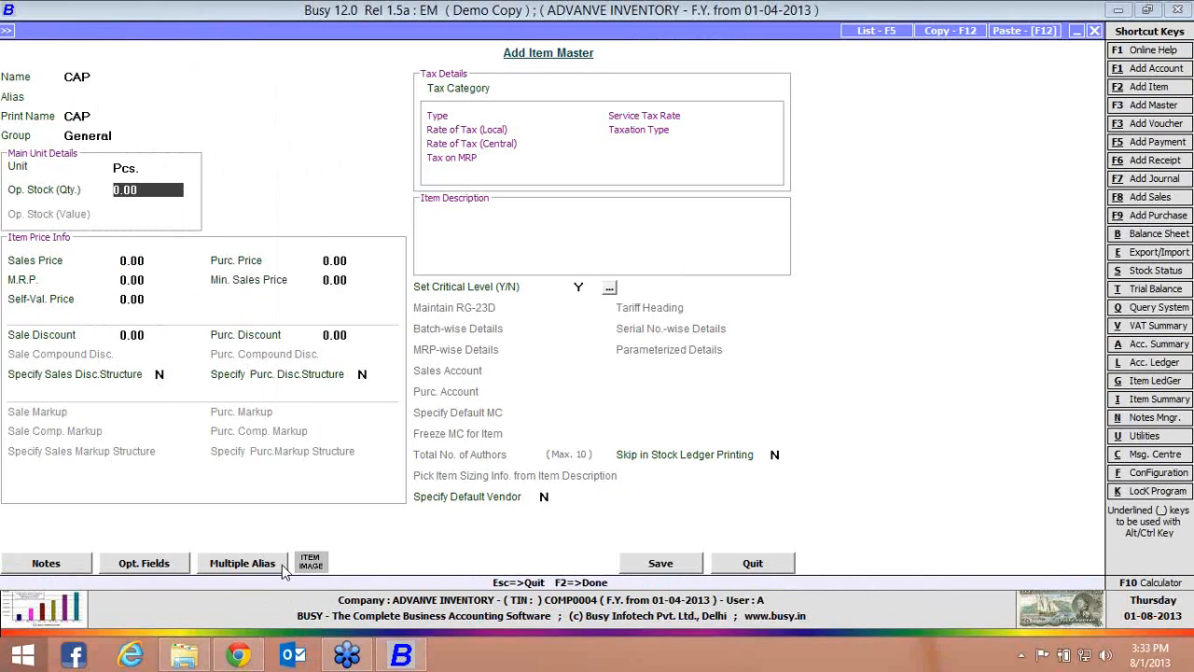
click(667, 571)
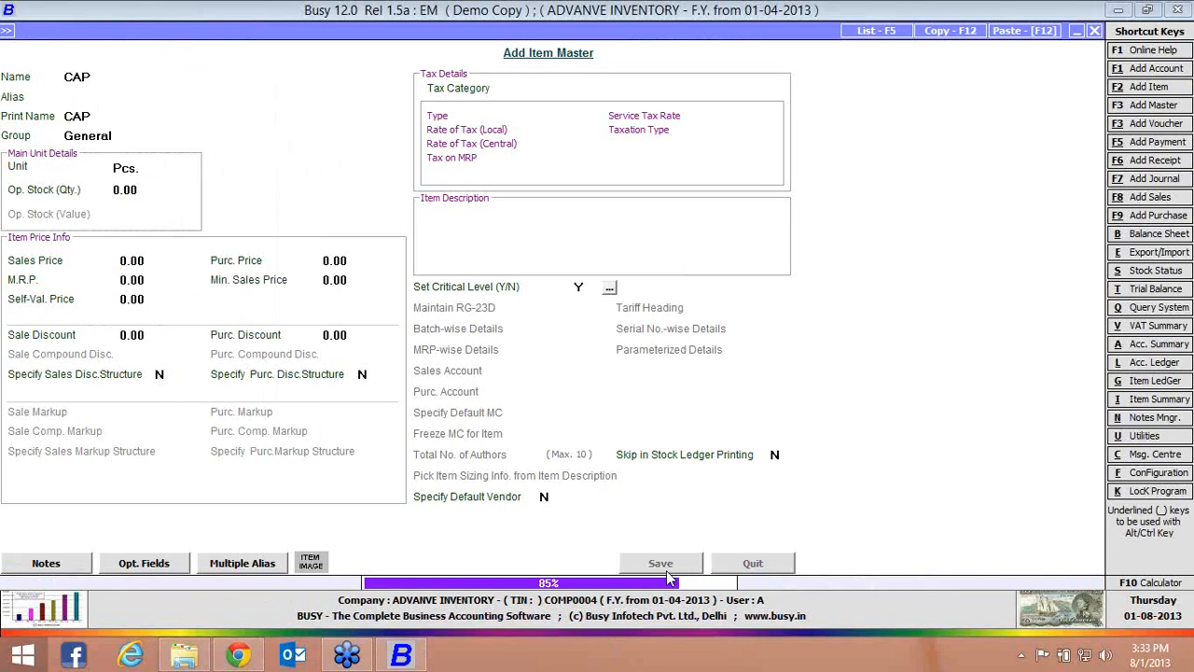
Create and save an item master named REFILL in the General group with unit Pcs
text(REFILL)
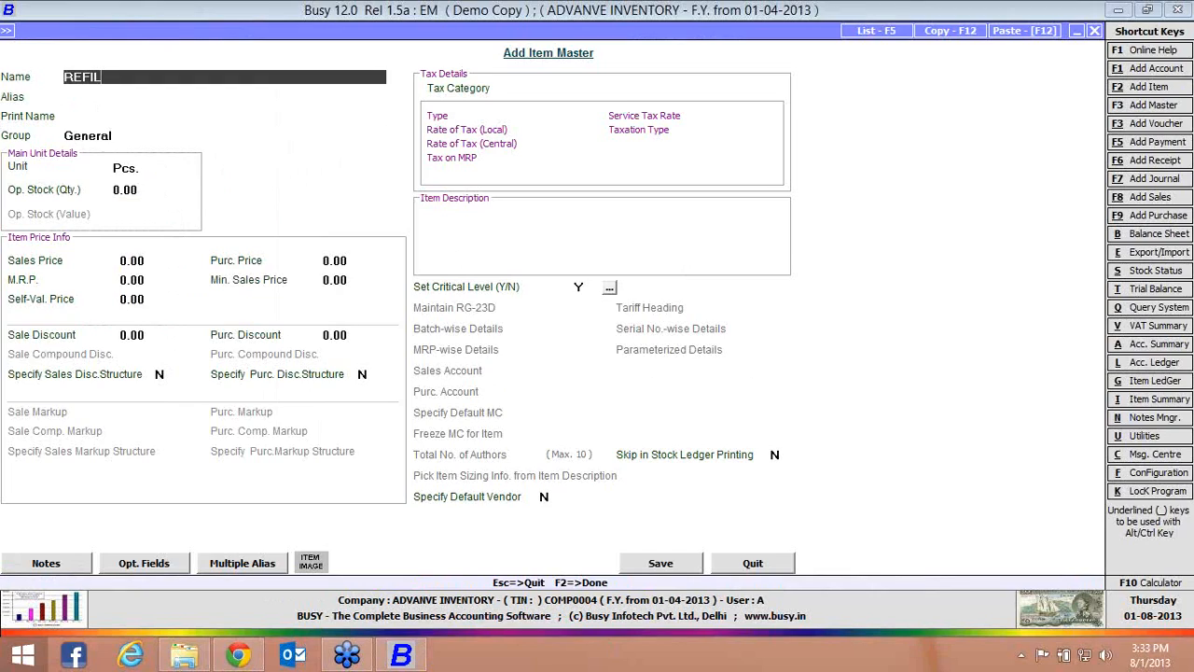
key(Return)
key(Return)
key(Return)
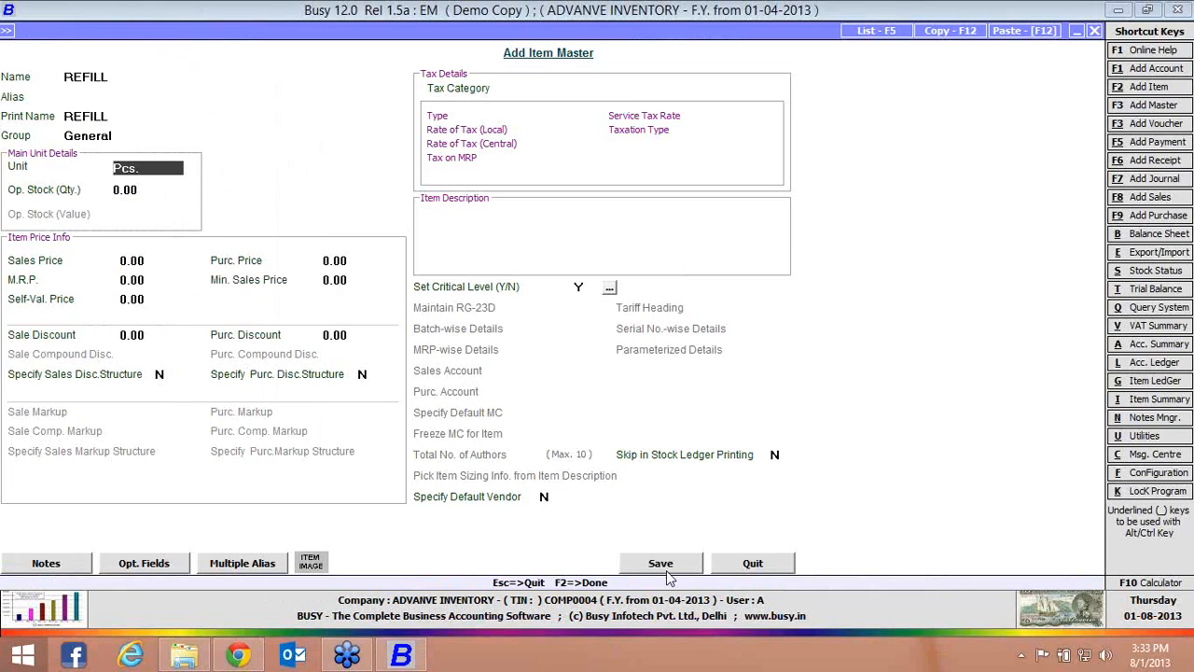
click(668, 571)
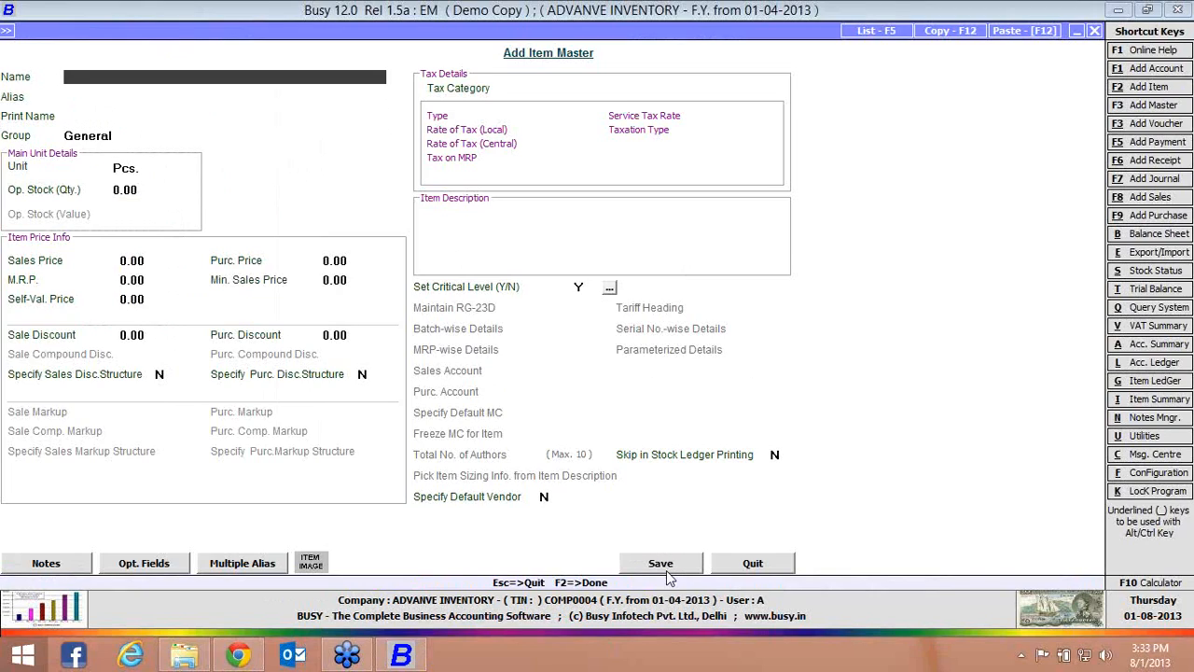
Create and save an item master named COVER in the General group with unit Pcs., and close the item form
text(COVER)
key(Return)
key(Return)
key(Return)
key(Return)
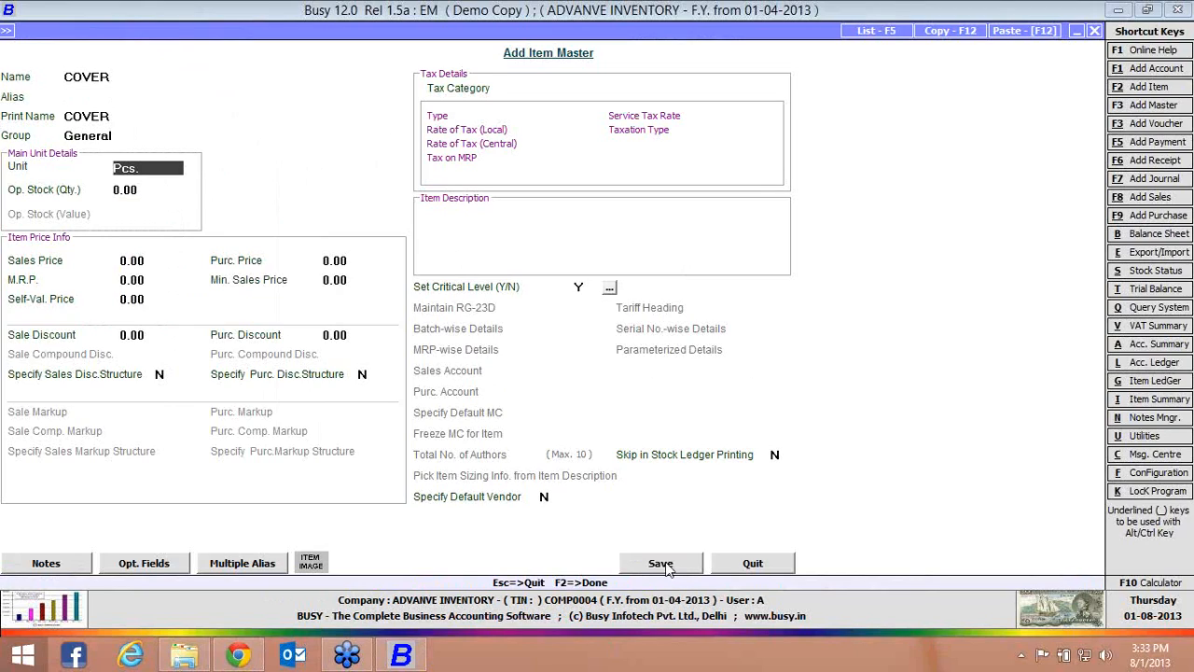
click(664, 566)
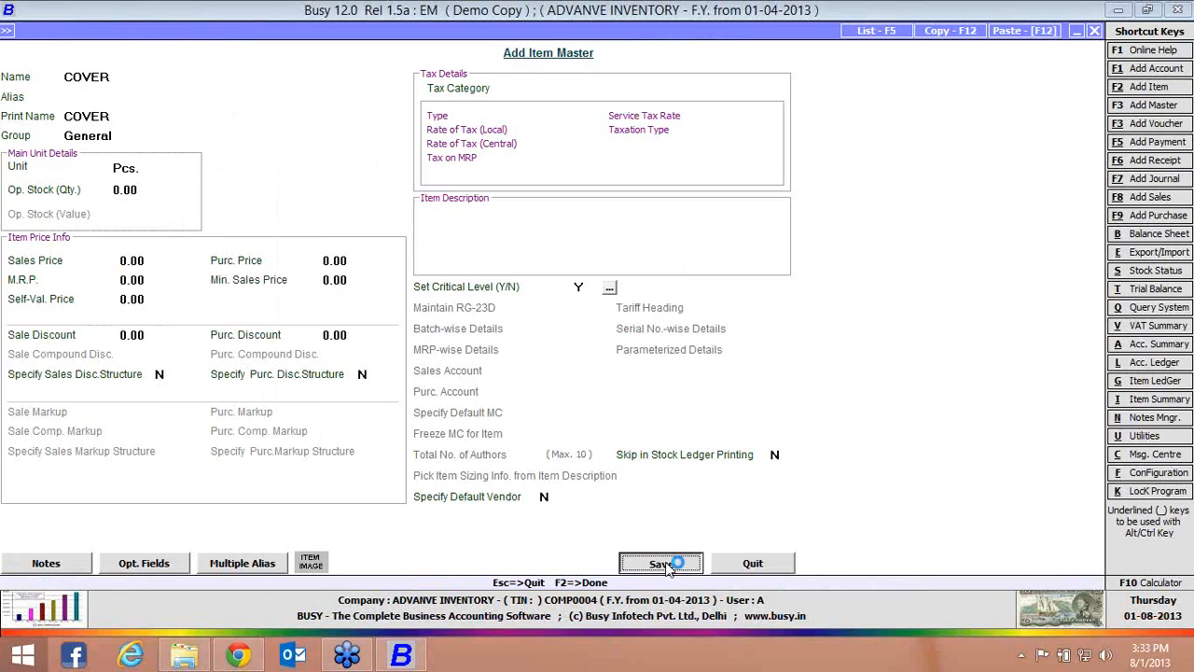
click(749, 569)
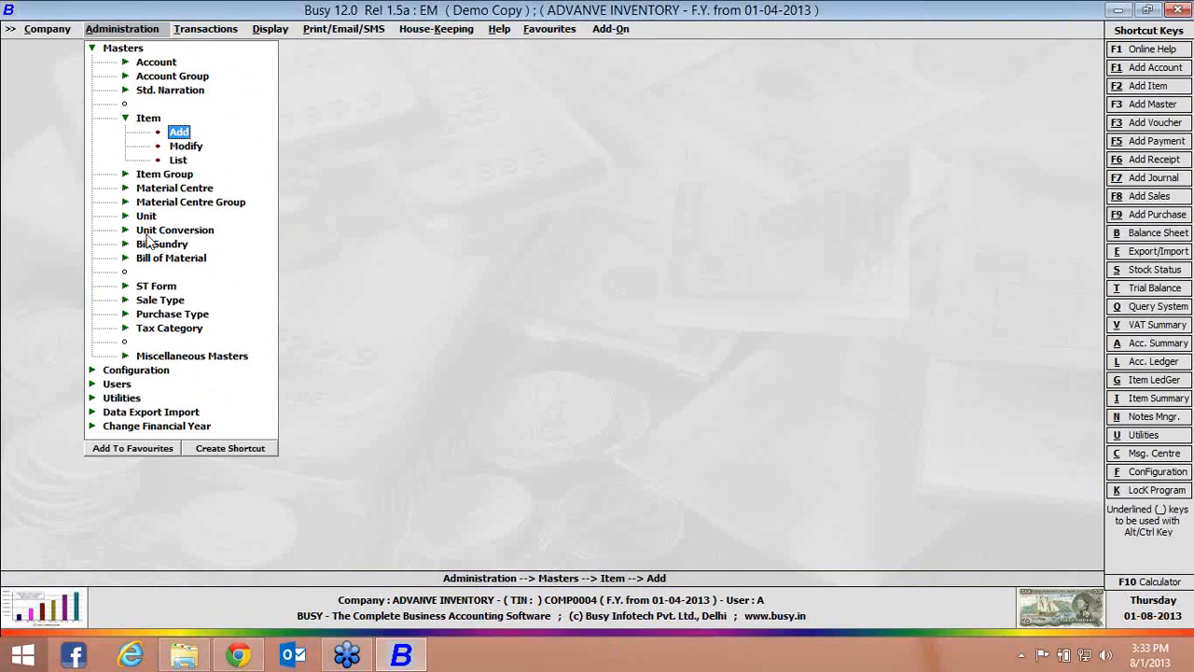
Start a new bill of material named PEN that produces 1 Pcs. of the item PEN
click(144, 260)
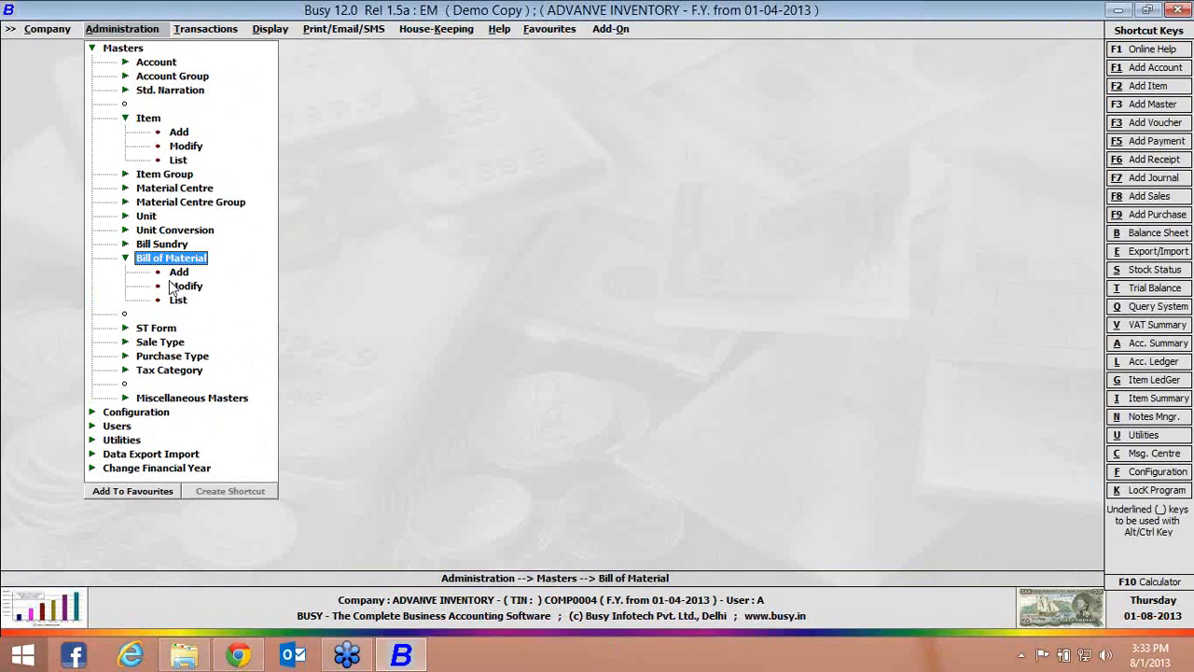
click(179, 274)
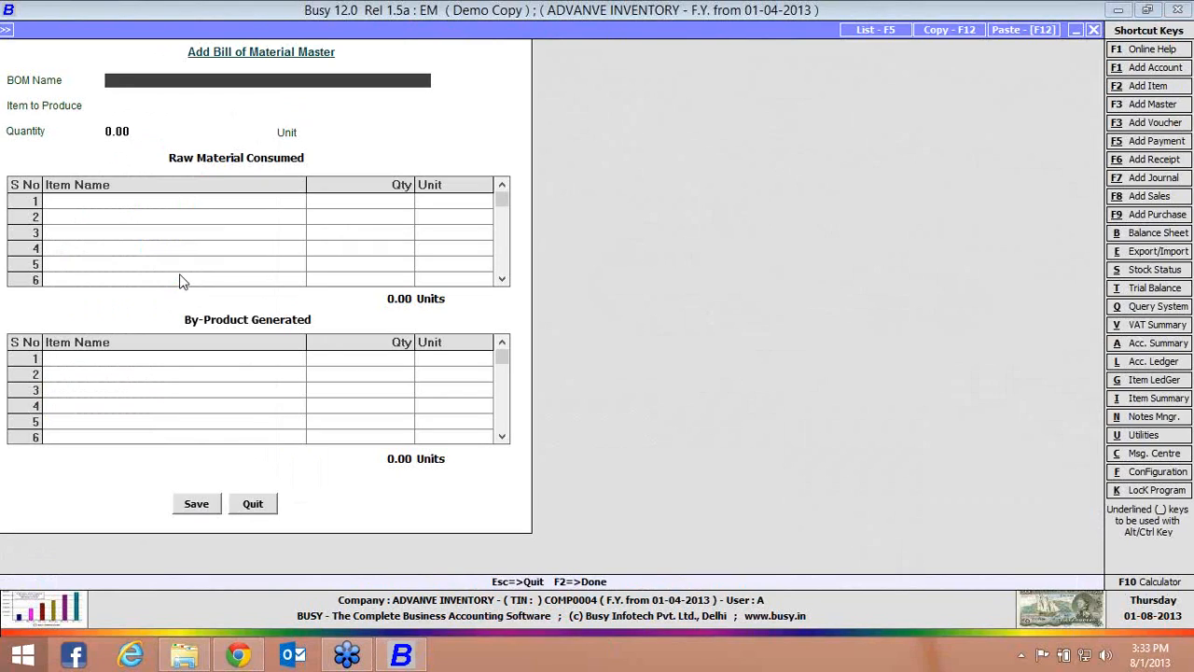
text(PEN)
key(Return)
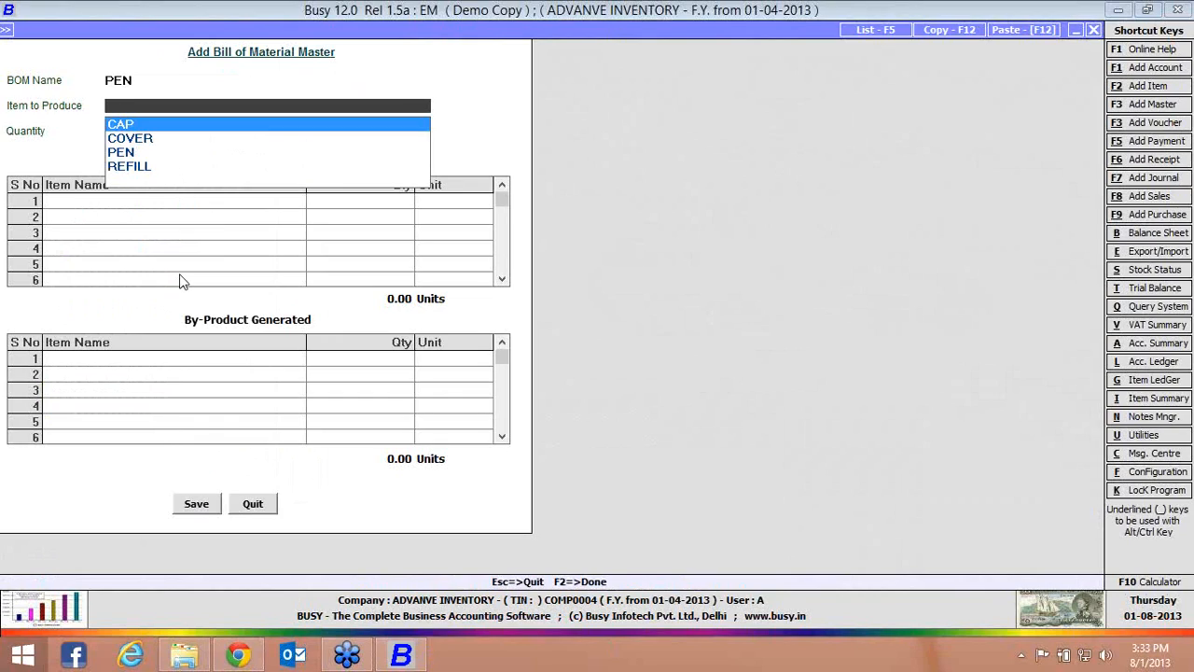
key(Down)
key(Down)
key(Return)
text(1)
key(Return)
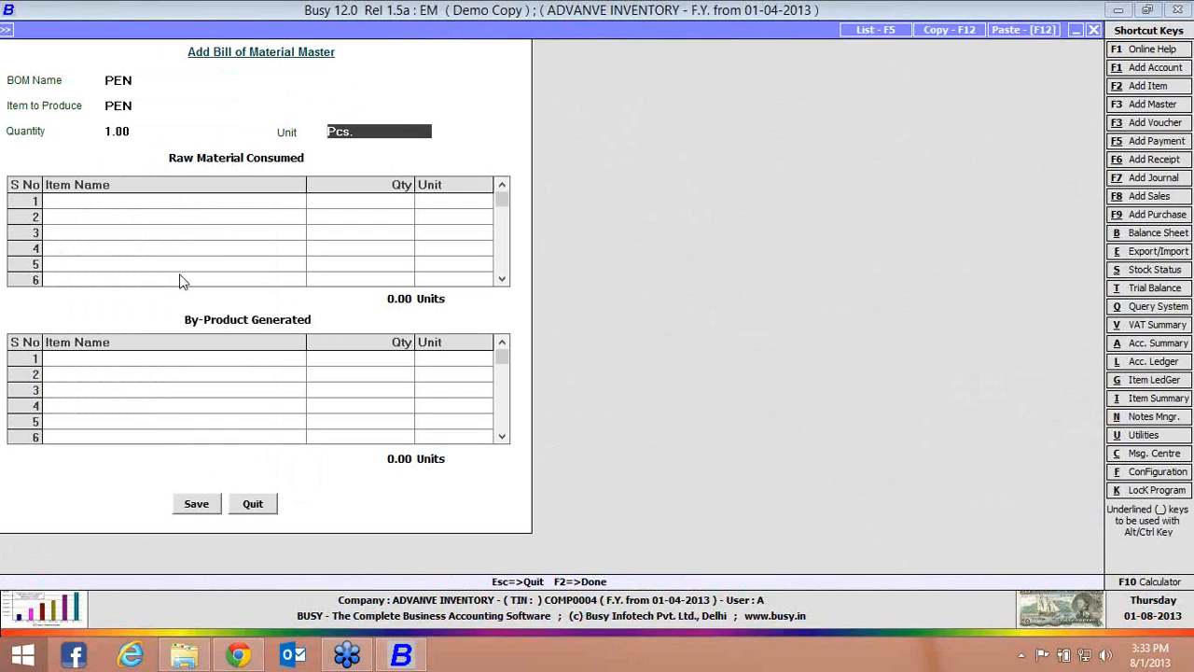
key(Return)
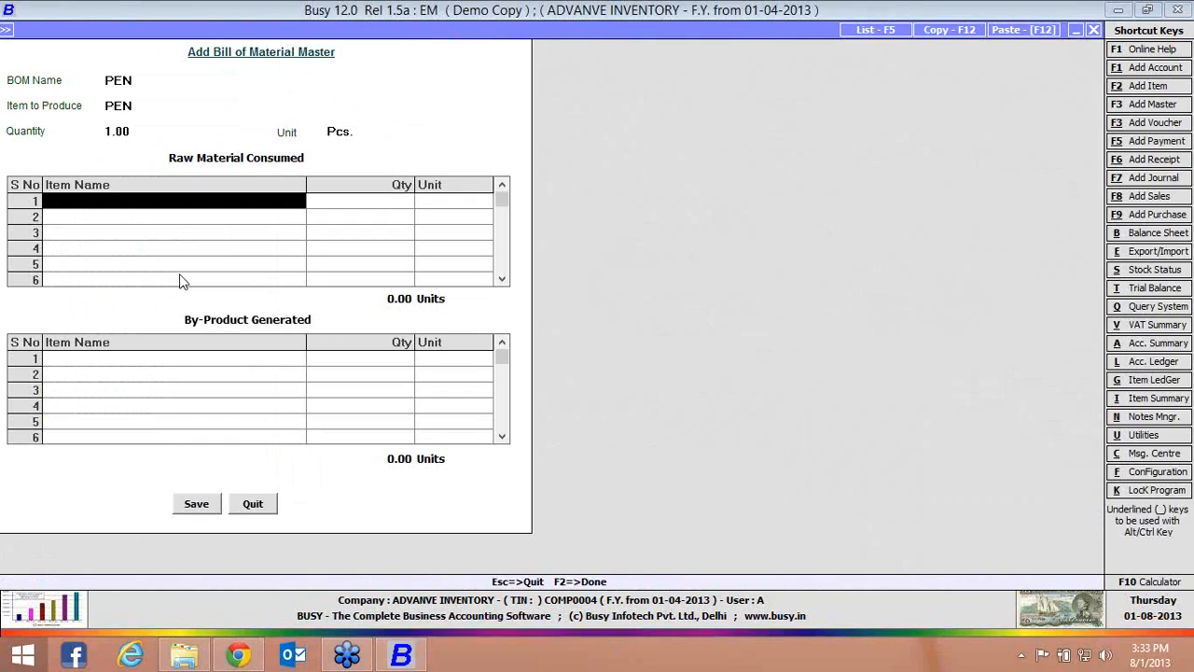
List 1 Pcs. each of CAP, COVER and REFILL as raw materials consumed, leave by-products empty, and save the bill of material
key(Return)
key(Return)
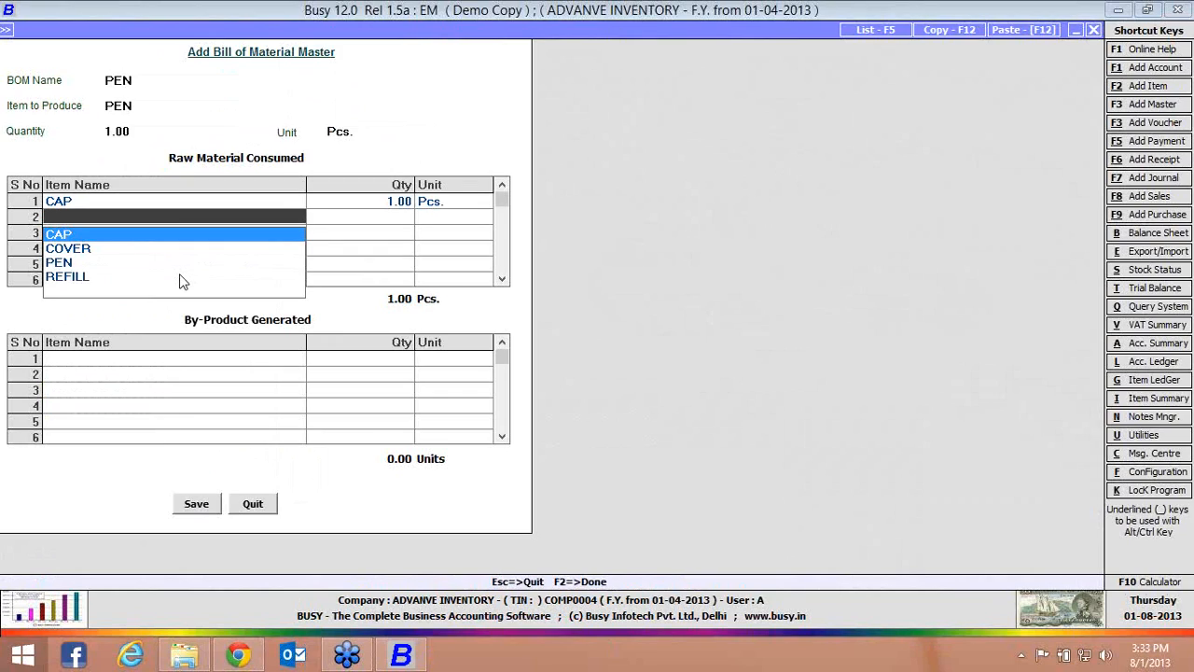
key(Down)
key(Return)
key(Return)
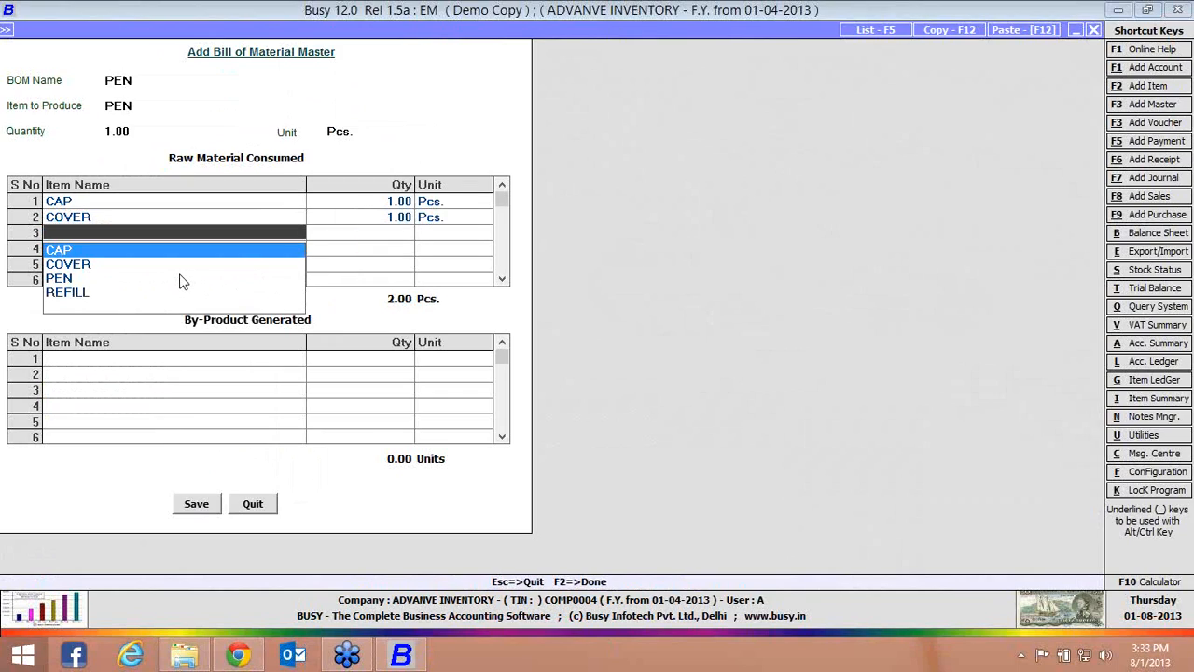
key(Down)
key(Return)
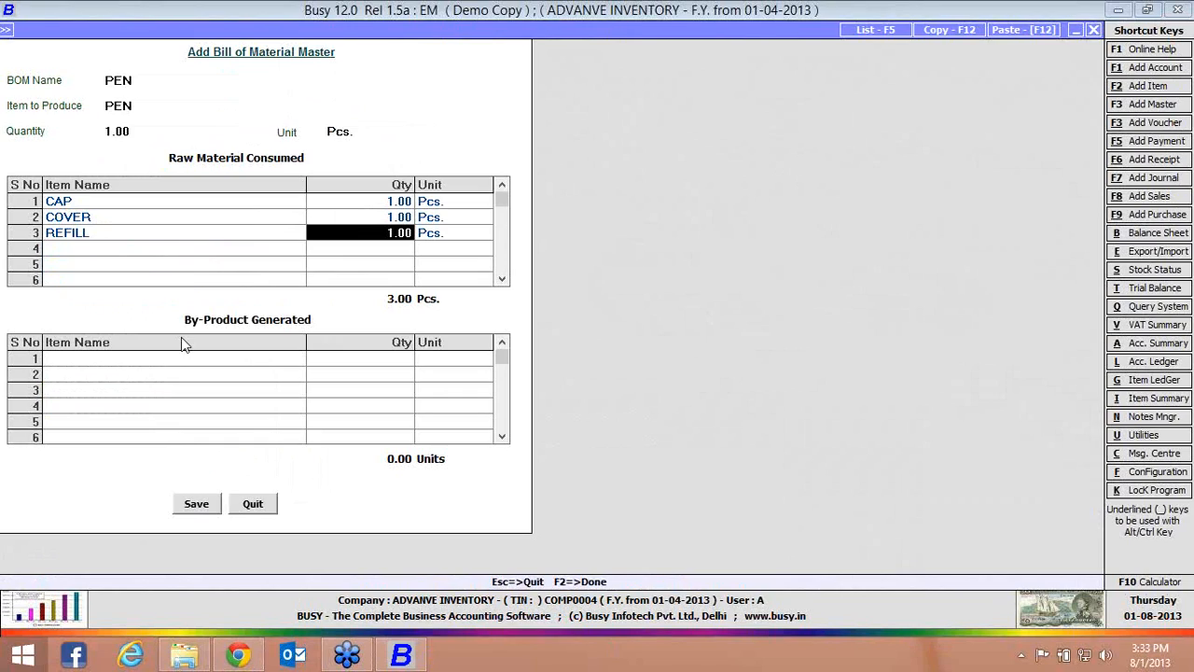
click(187, 367)
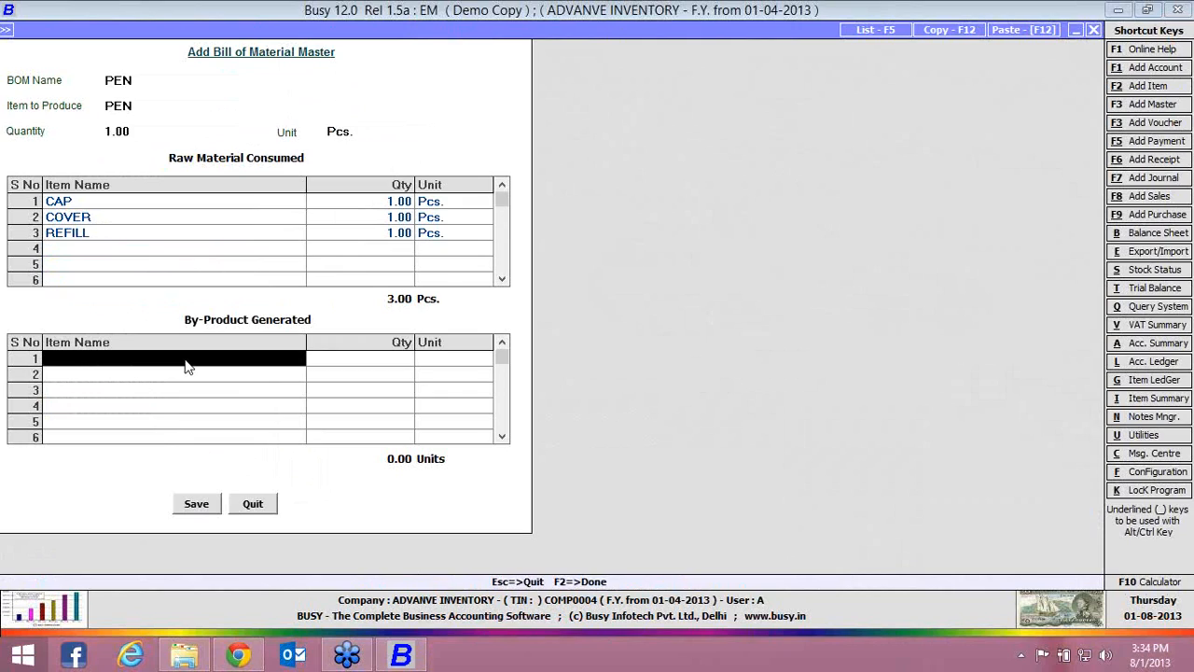
click(197, 504)
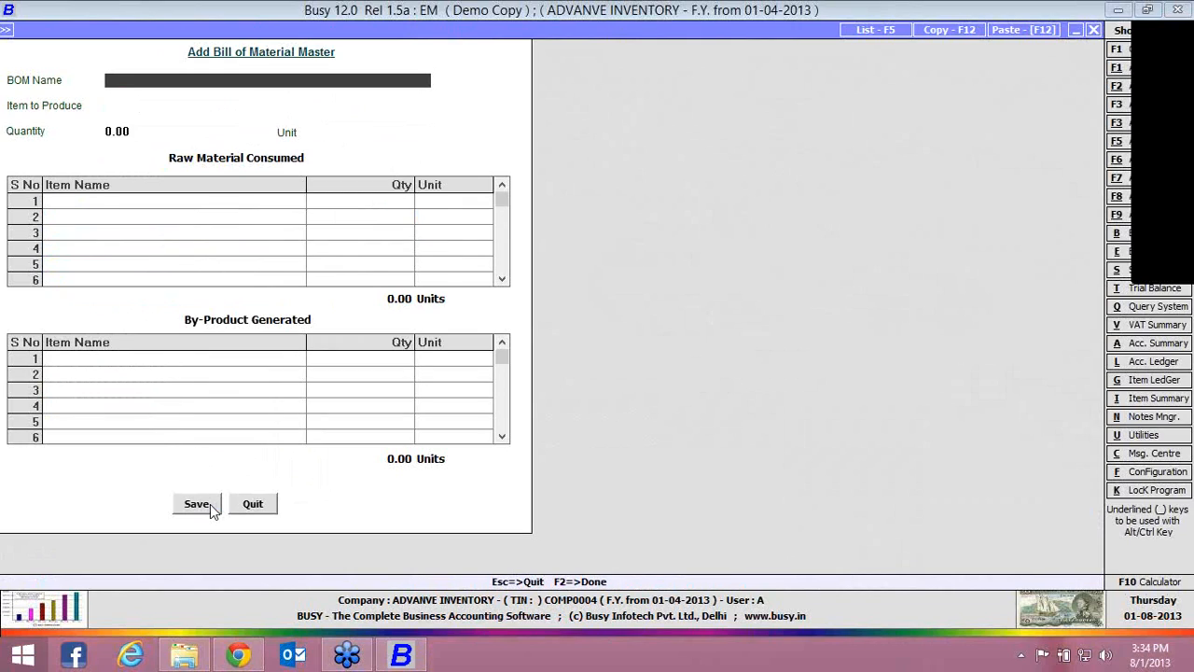
key(Escape)
key(Escape)
key(Escape)
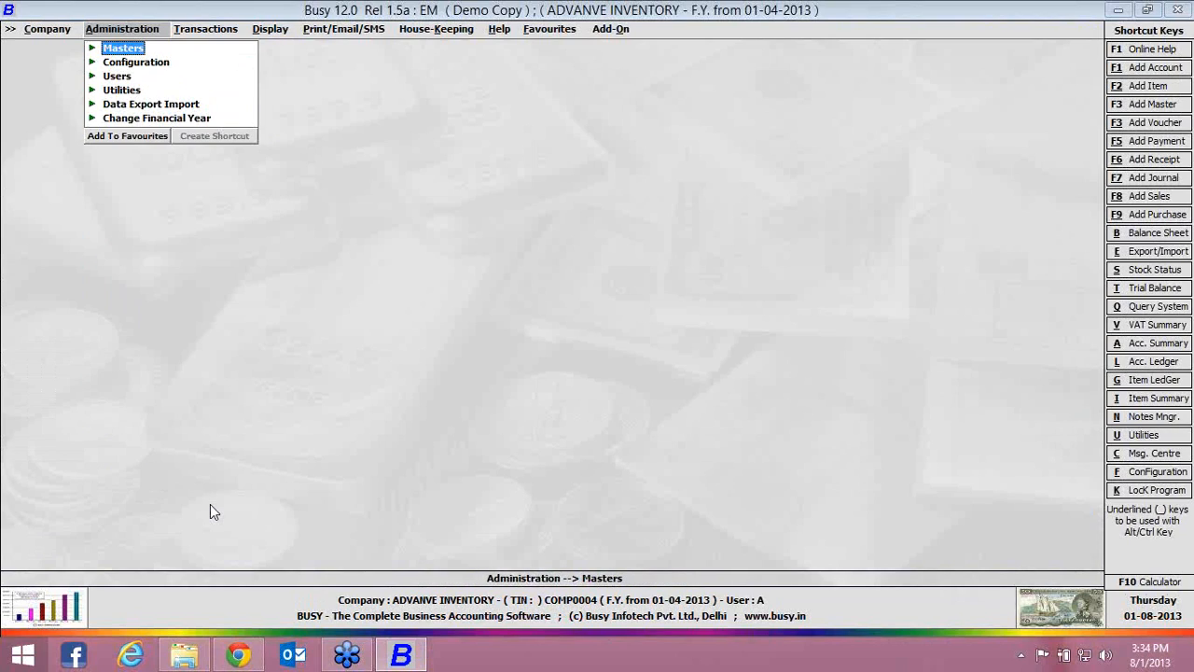
Start purchase voucher 1 in series Main, dated 01-04-2013, with type C/C-Form, party Busy Infotech Pvt. Ltd. and material centre Main Store
key(Right)
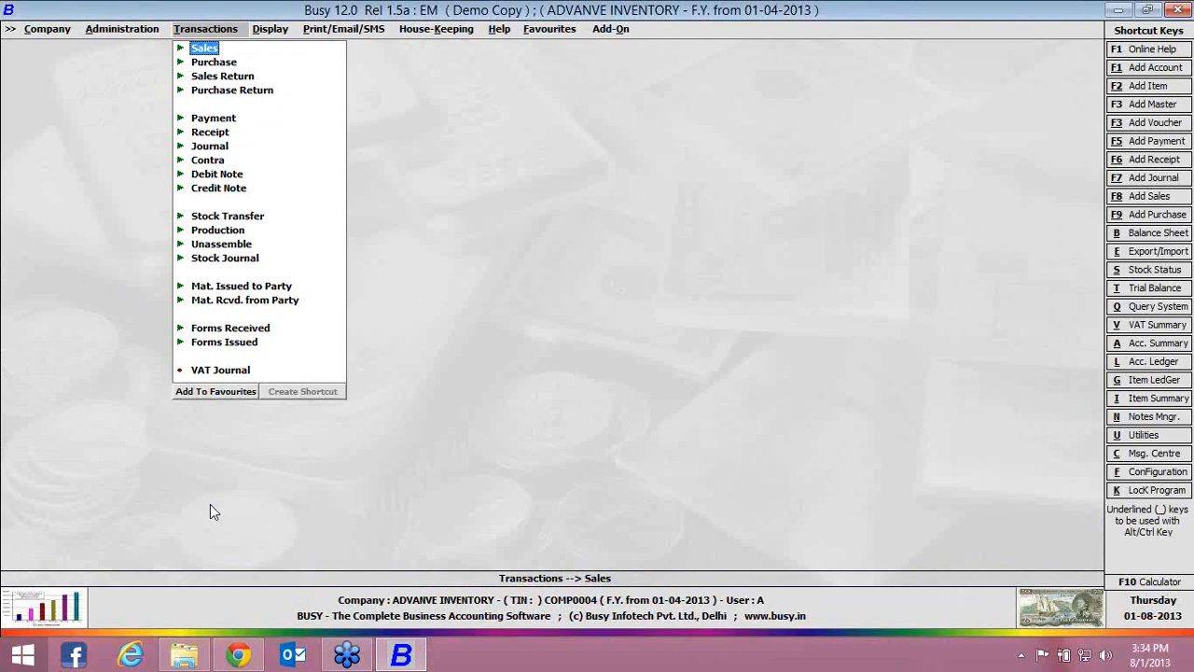
key(Down)
key(Return)
key(Return)
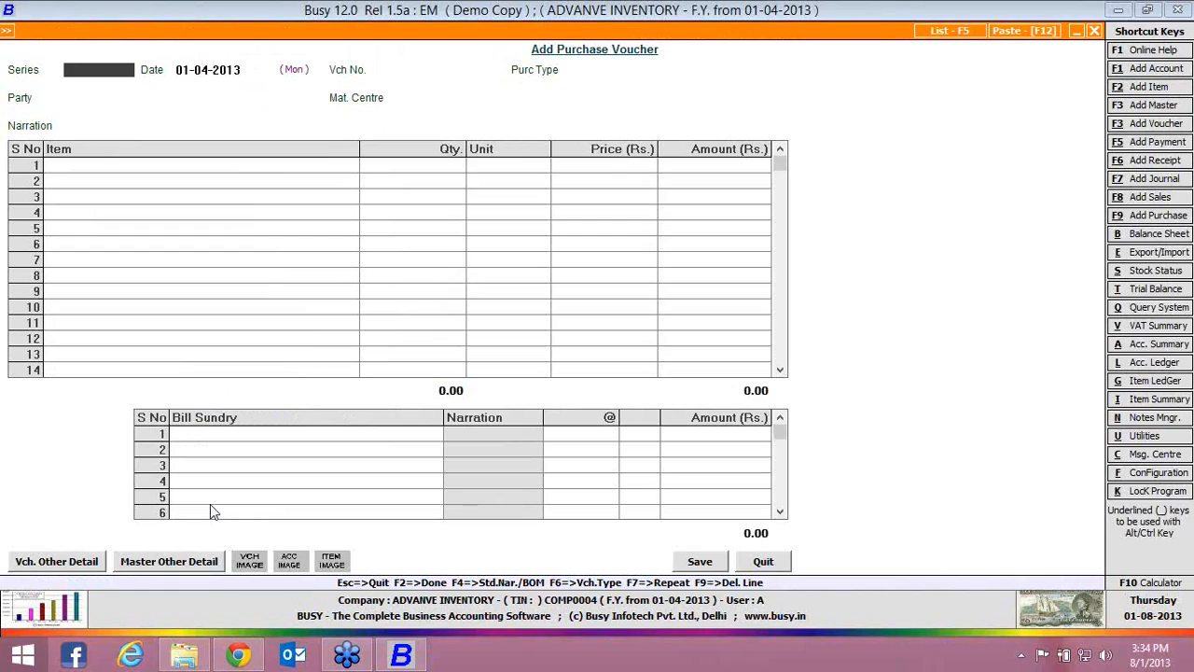
key(Return)
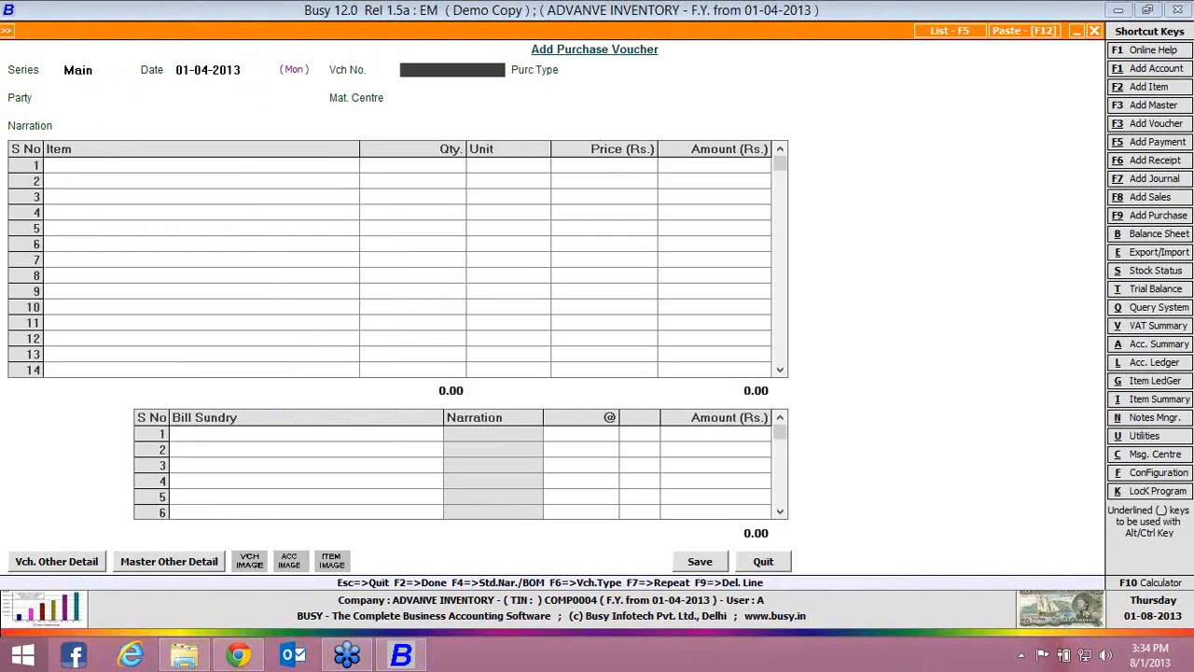
key(Return)
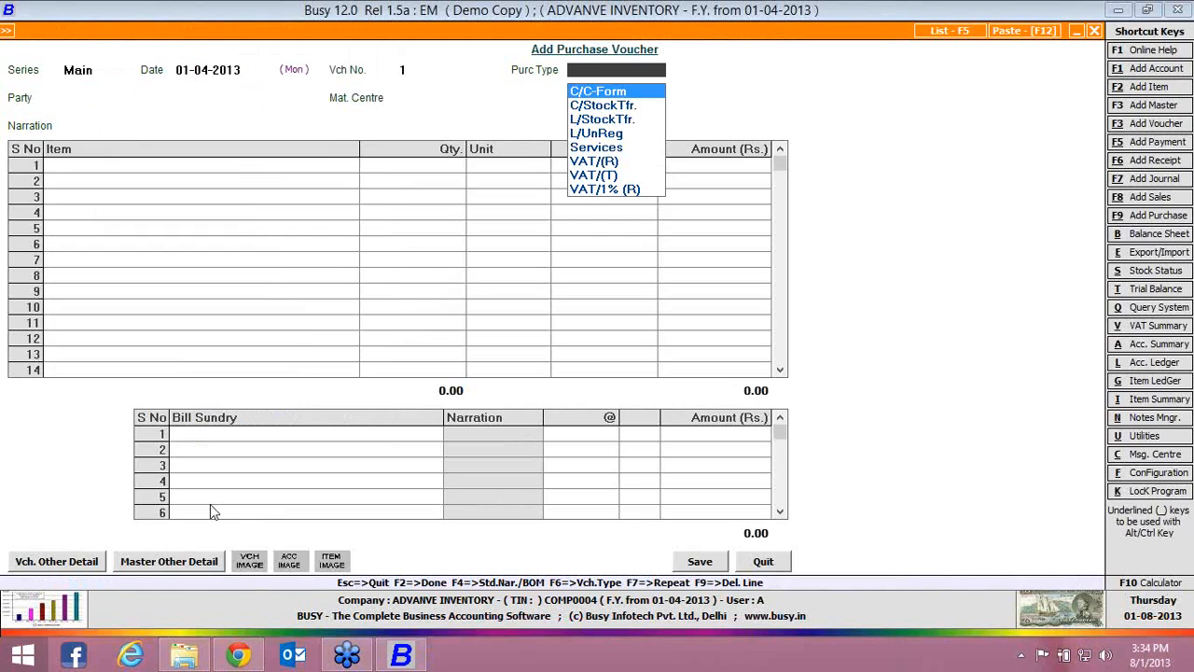
key(Return)
key(Return)
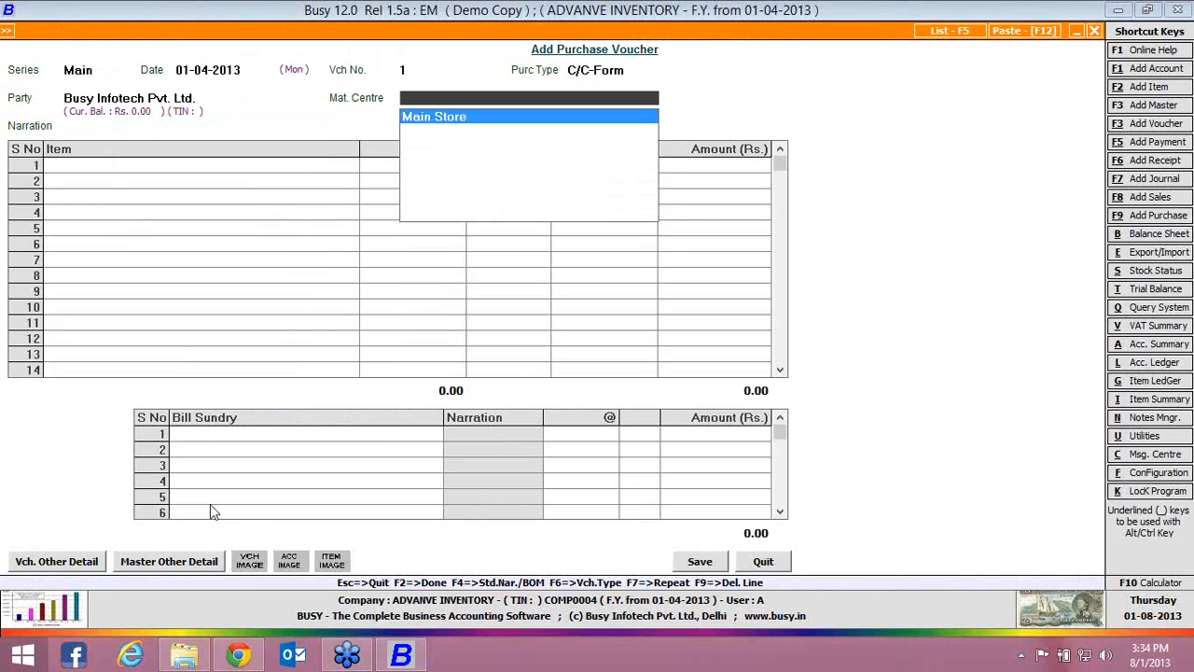
key(Return)
key(Return)
Enter CAP as the first purchase line with quantity 10 Pcs. at a price of Rs. 2
key(Return)
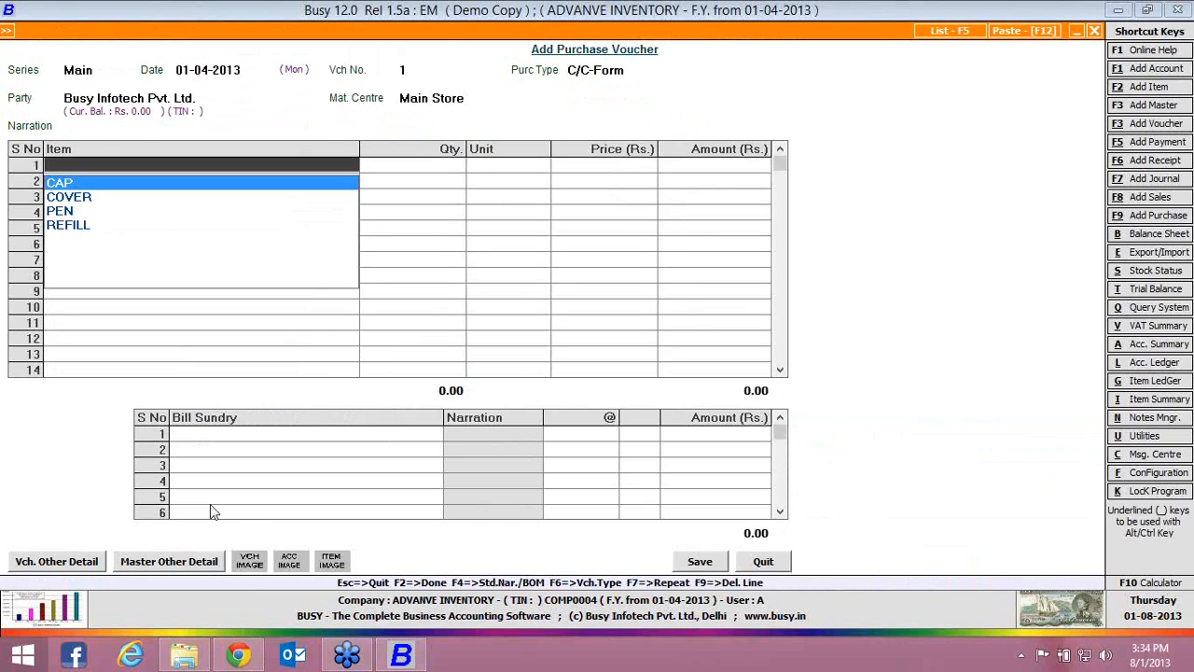
key(Return)
text(10)
key(Return)
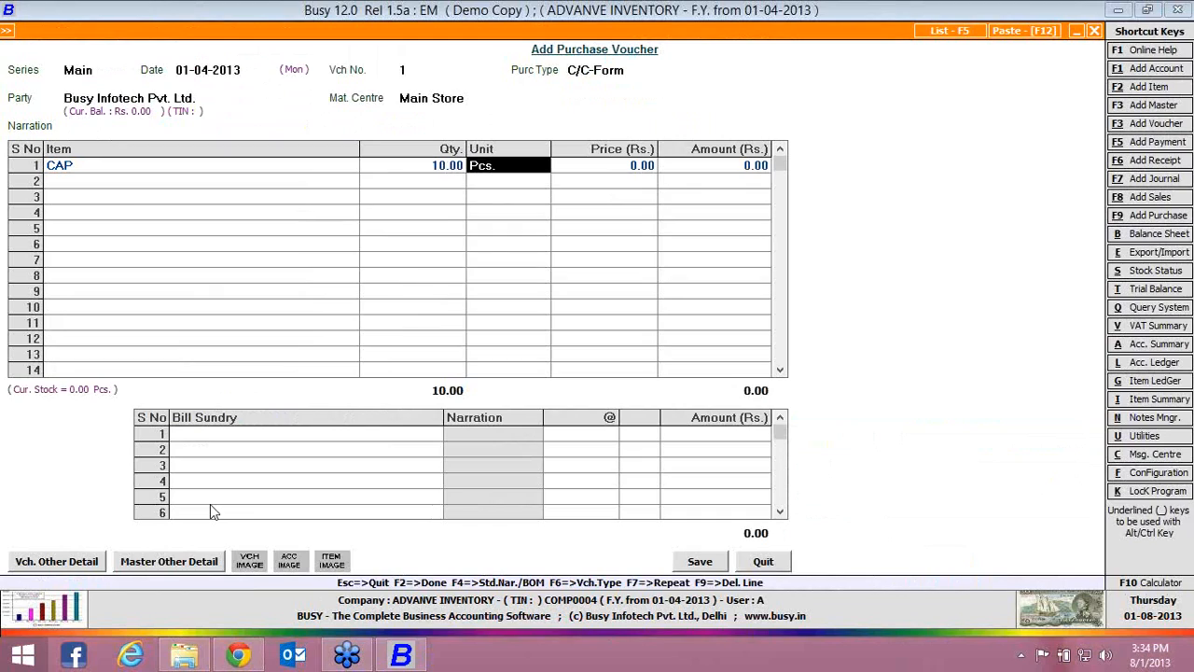
key(Return)
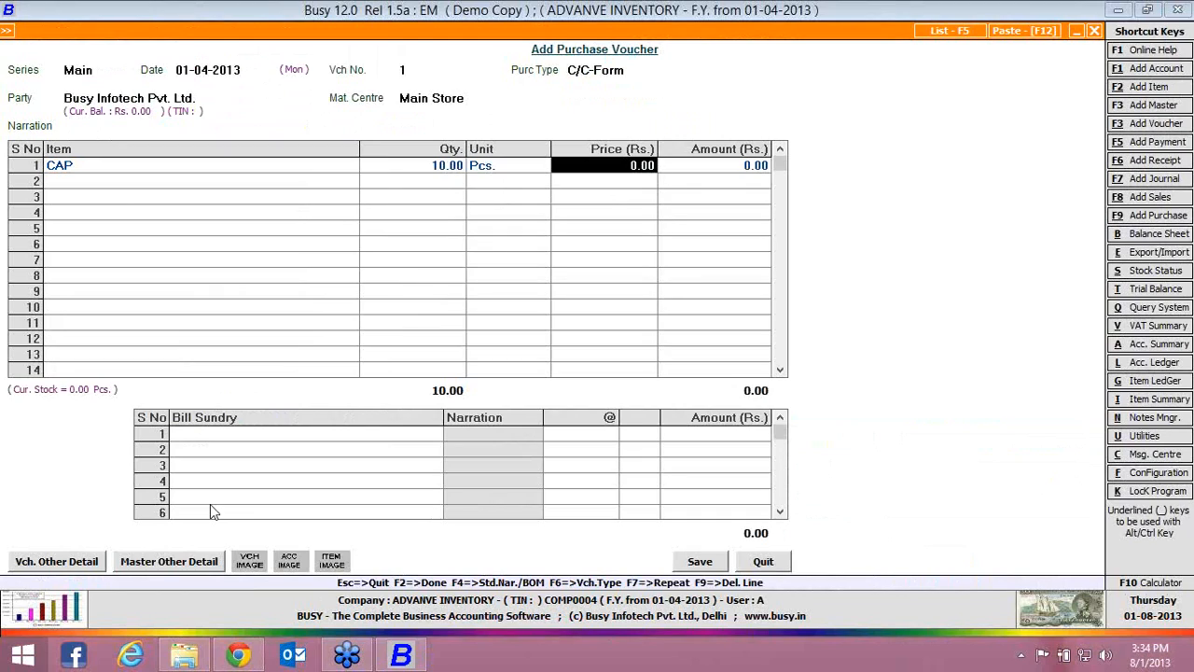
text(2)
Add COVER as the second purchase line with quantity 10 Pcs. at a price of Rs. 3
key(Return)
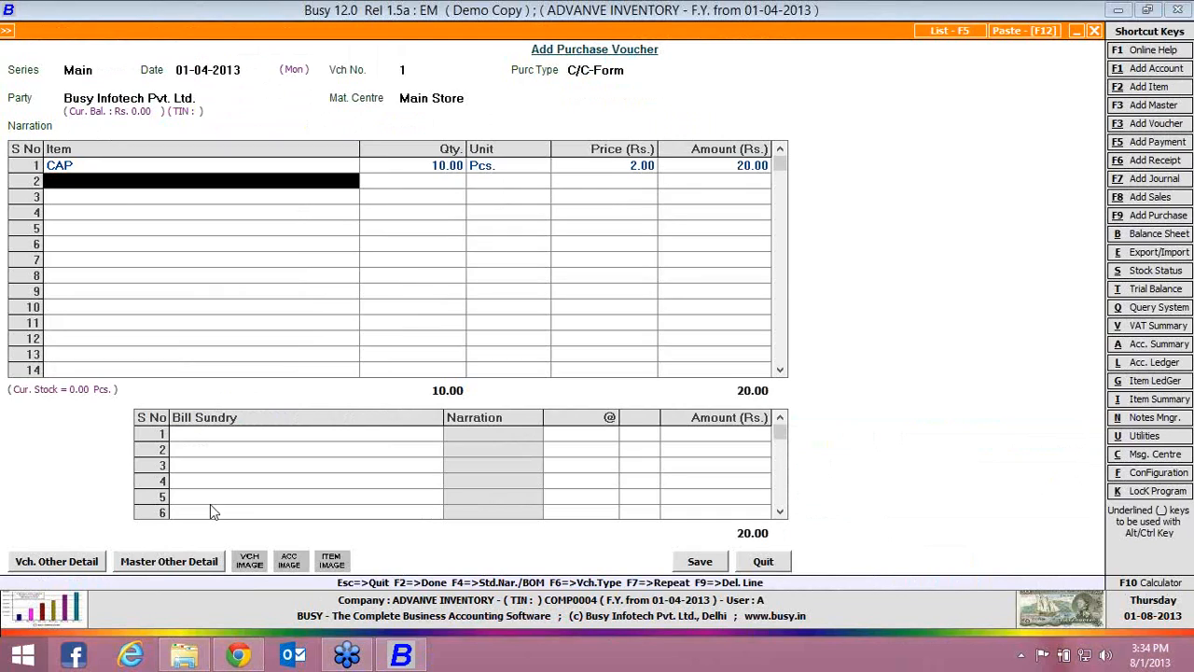
key(Down)
key(Return)
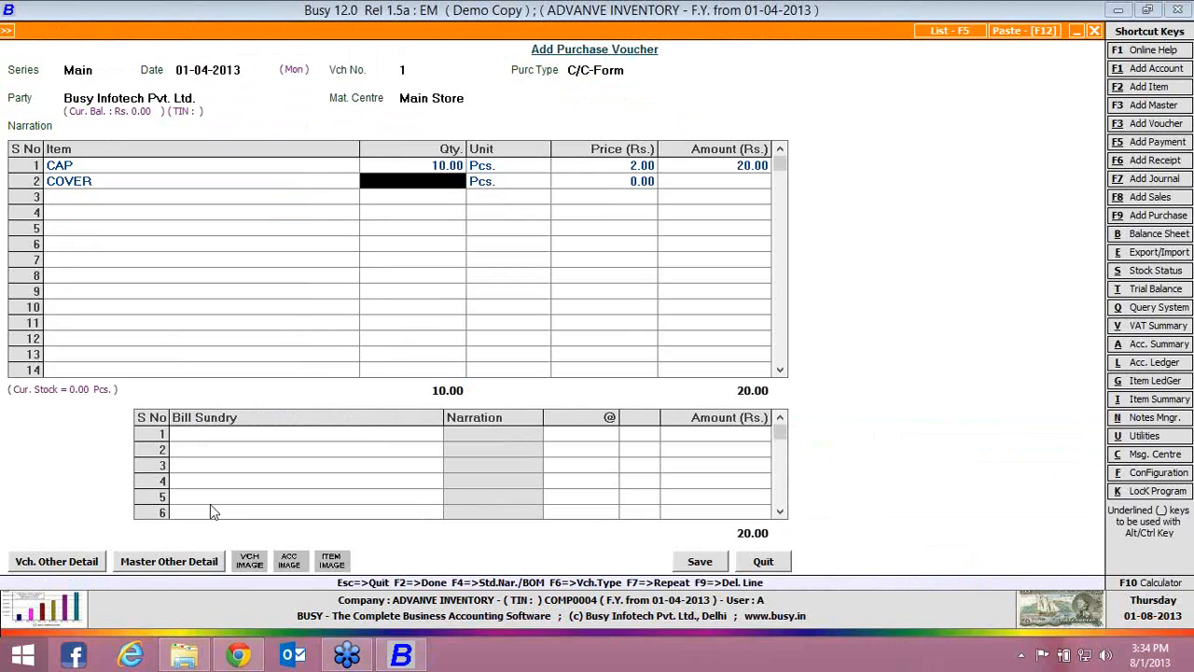
text(10)
key(Return)
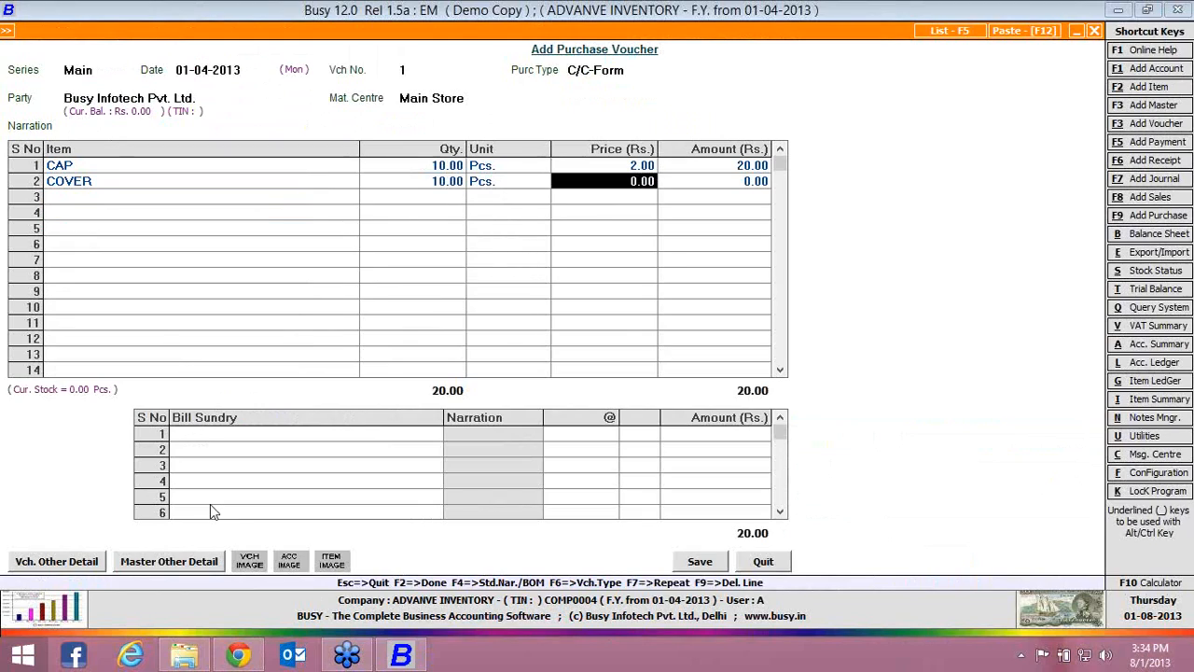
text(3)
Add REFILL as the third purchase line with quantity 10 Pcs. at a price of Rs. 2
key(Return)
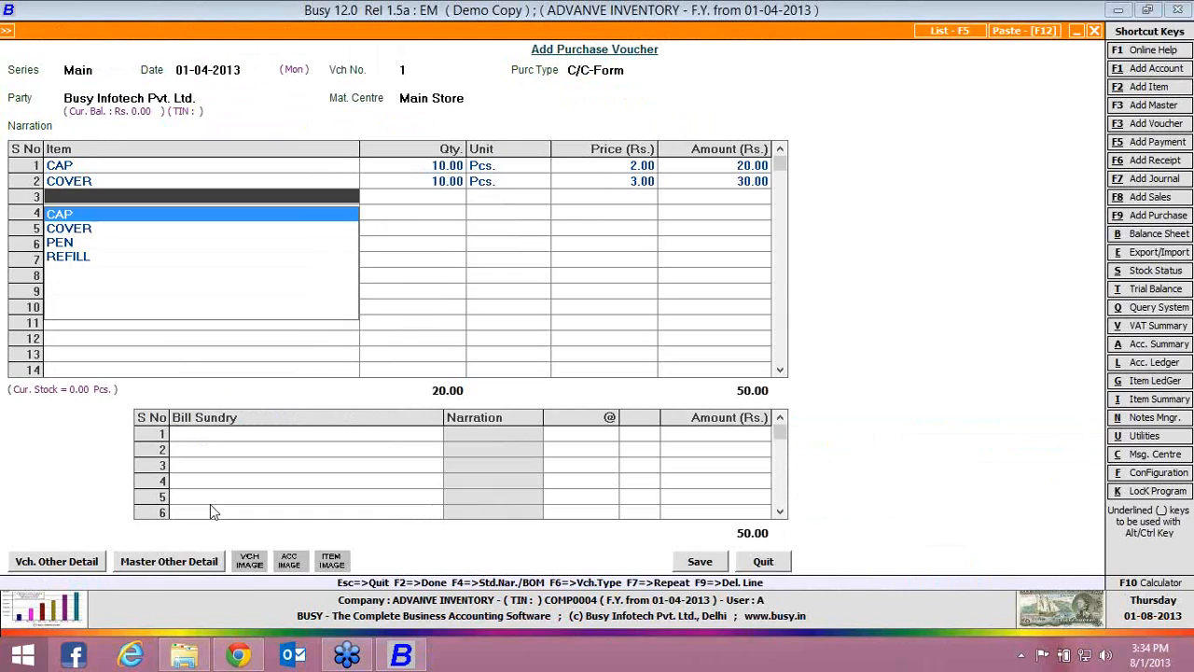
key(Down)
key(Down)
key(Down)
key(Return)
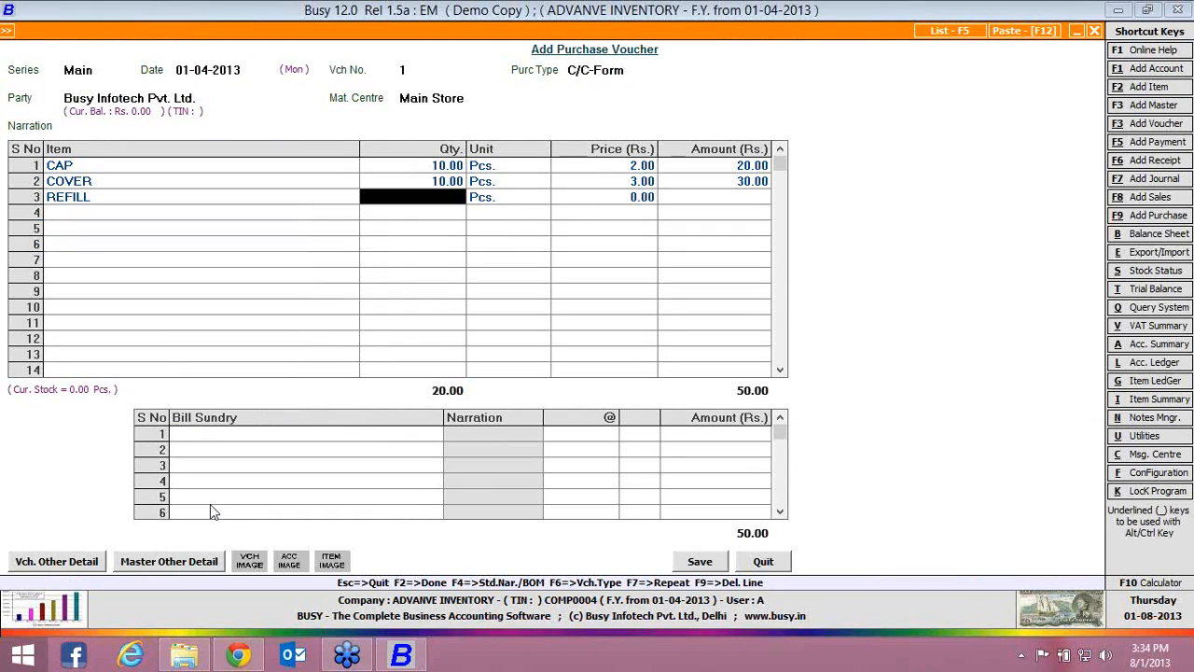
text(10)
key(Return)
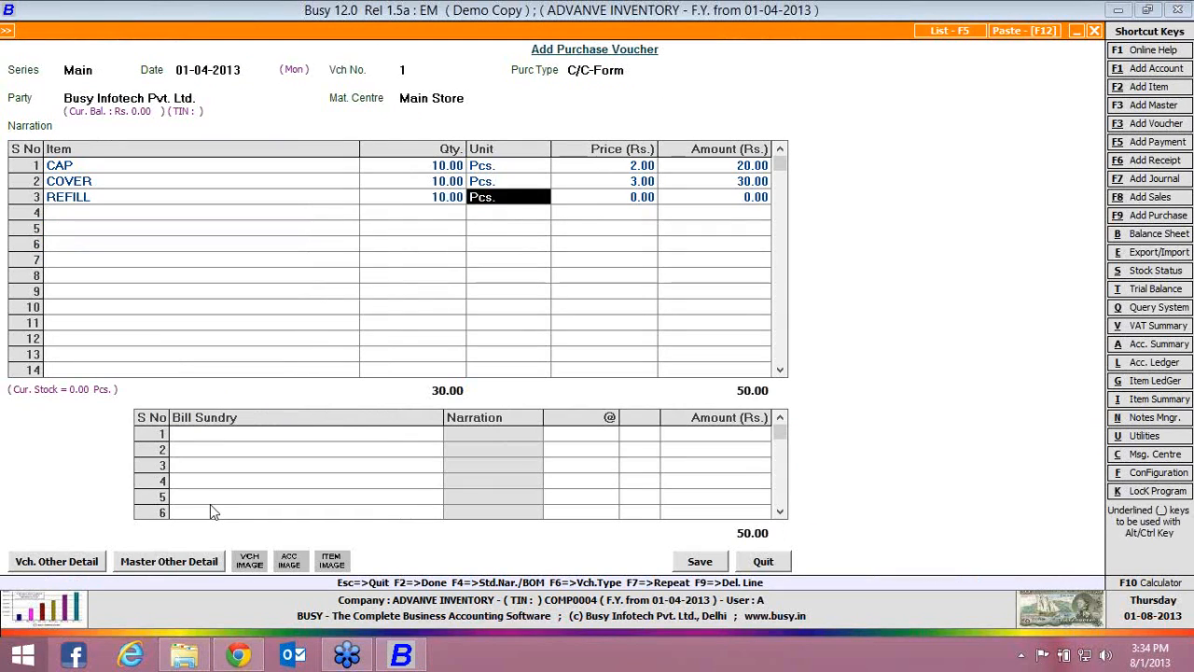
key(Return)
text(2)
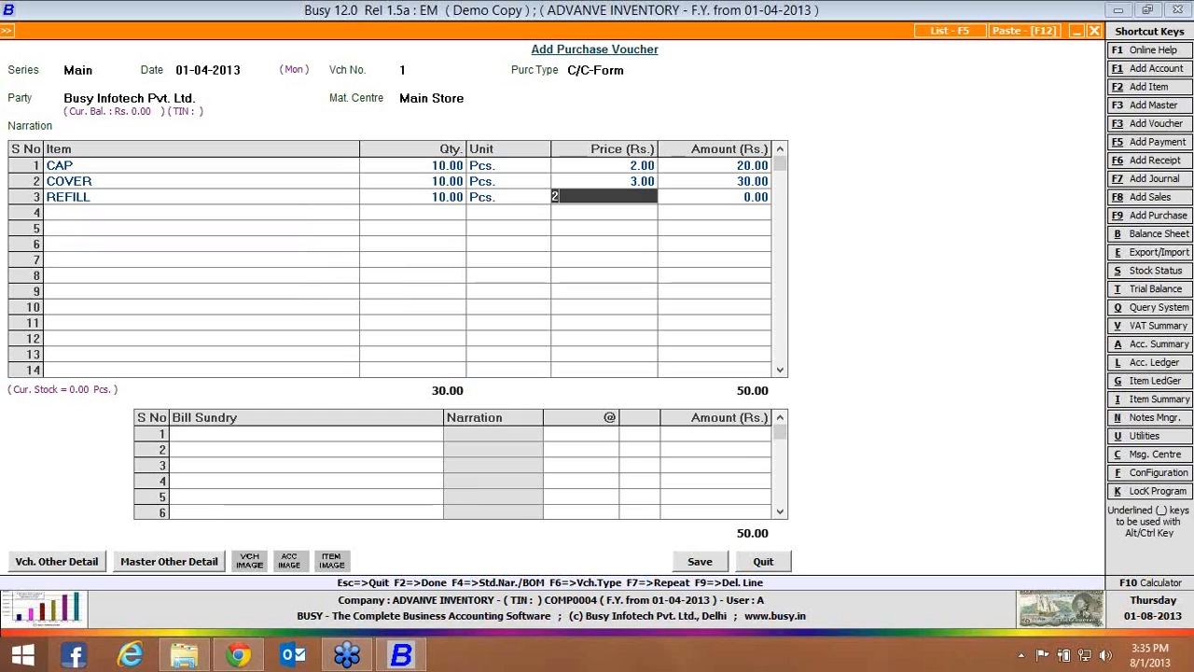
key(Return)
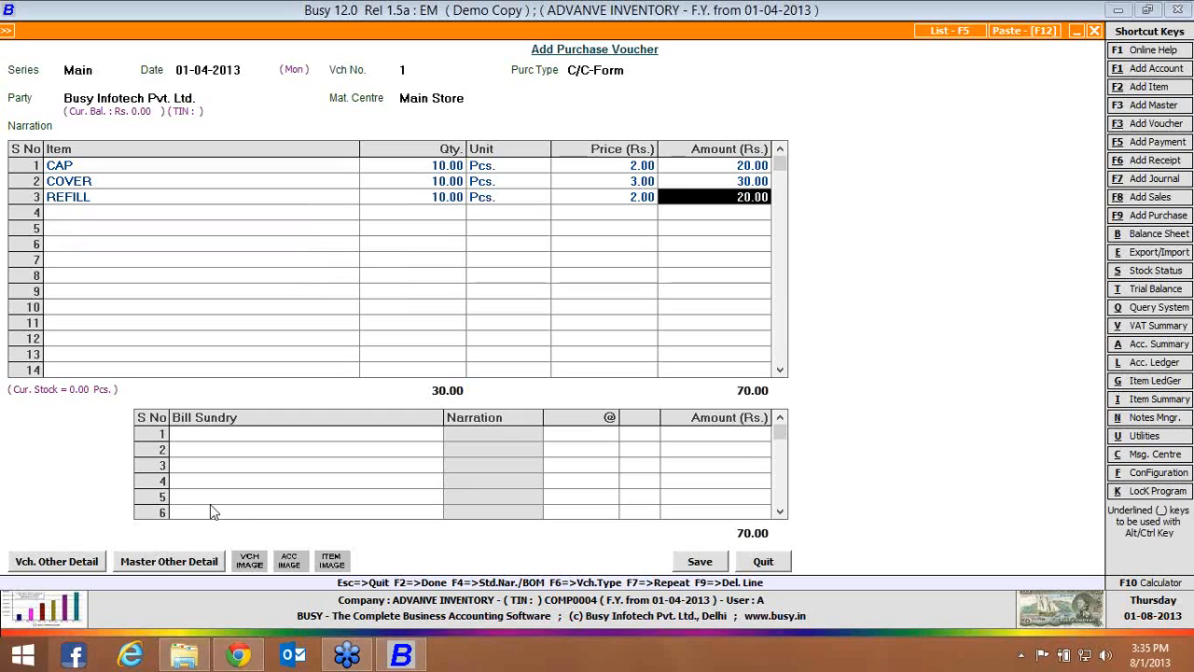
key(Return)
Save the purchase voucher without sales tax, keeping purchase bill date 01-04-2013 in the tax reporting details, and close the voucher form
key(Return)
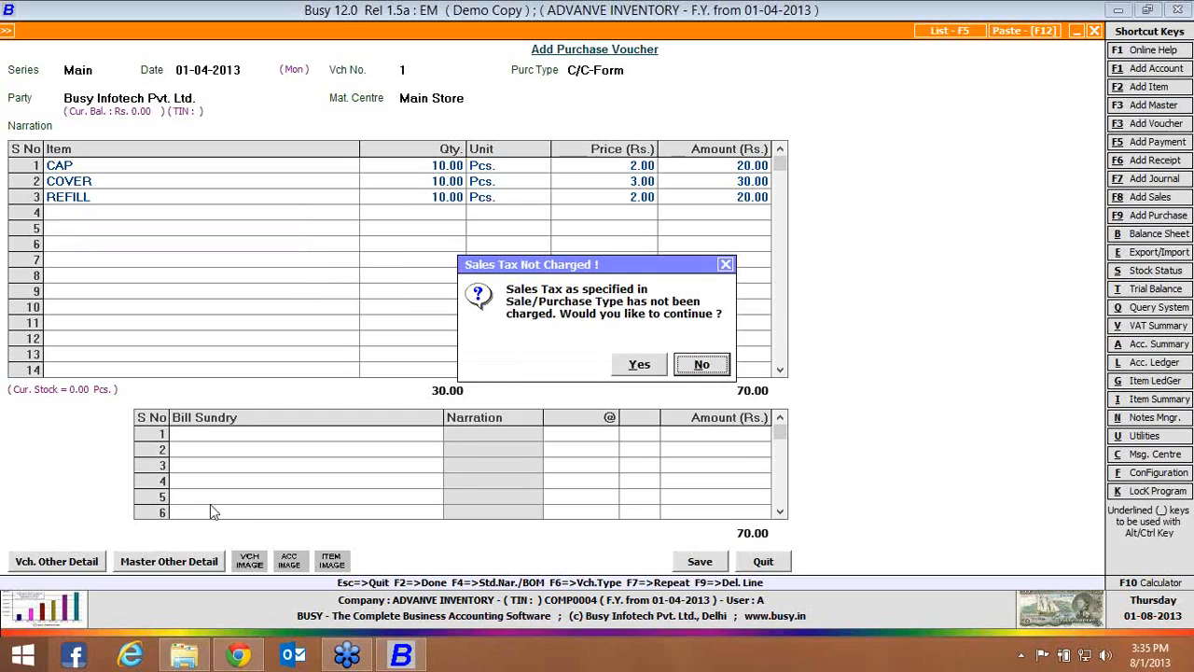
key(Return)
key(Return)
key(Return)
key(Return)
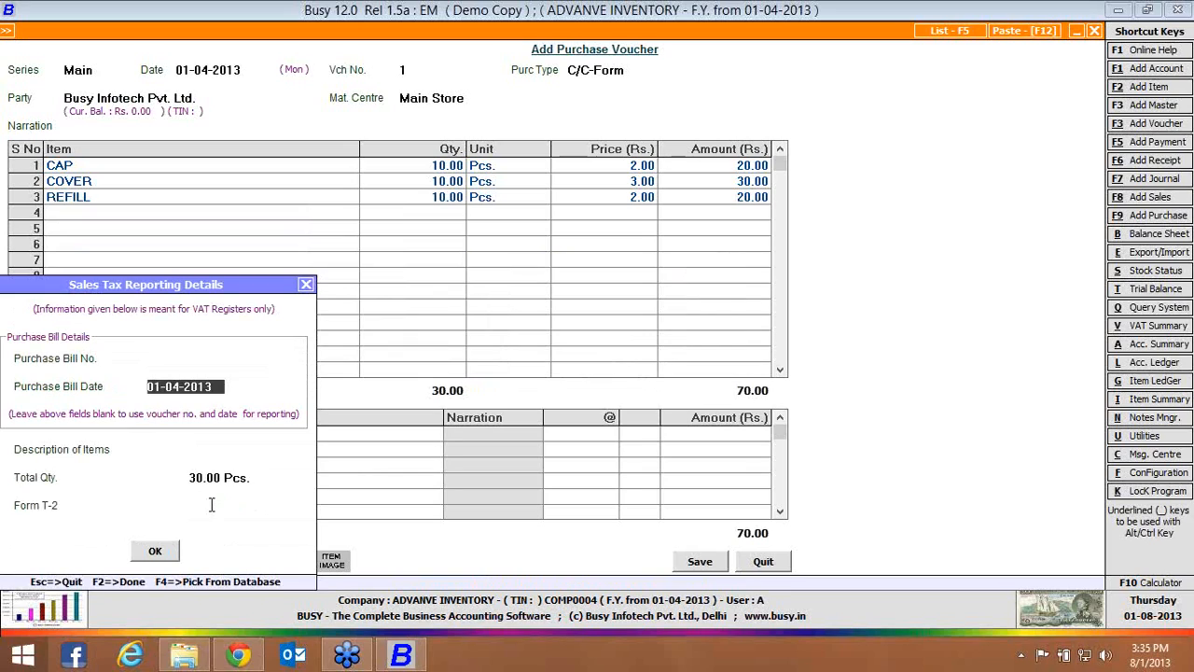
key(Return)
key(Return)
key(Return)
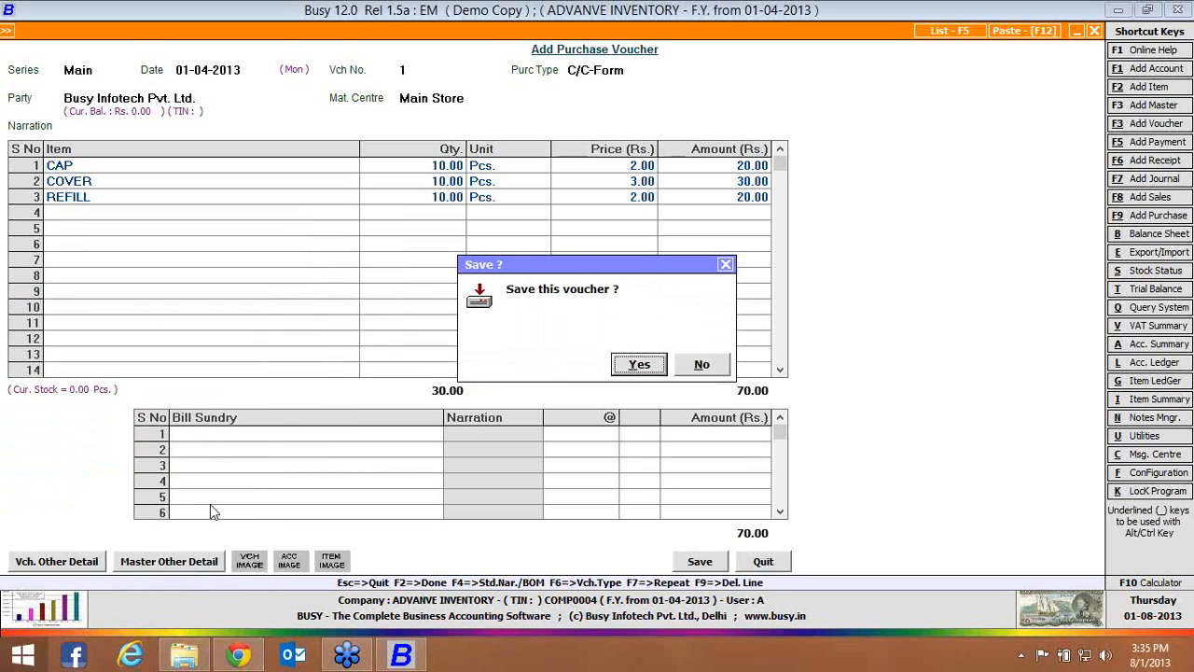
key(Return)
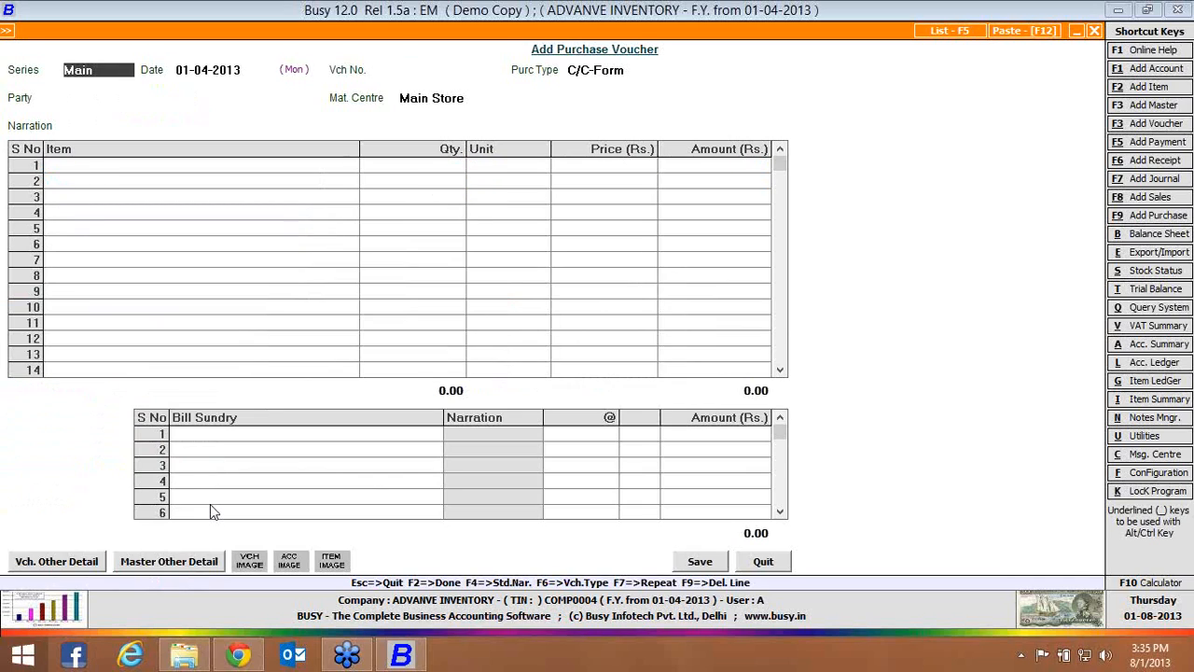
key(Escape)
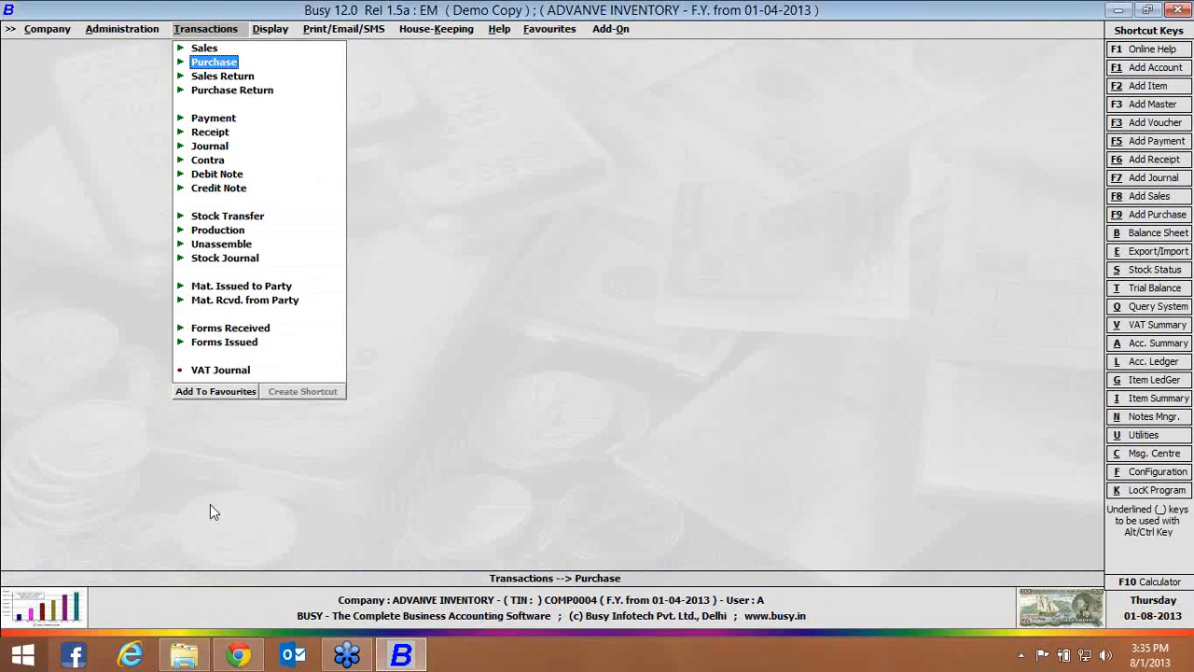
Open the Production Planning report from the production reports
key(Right)
key(Down)
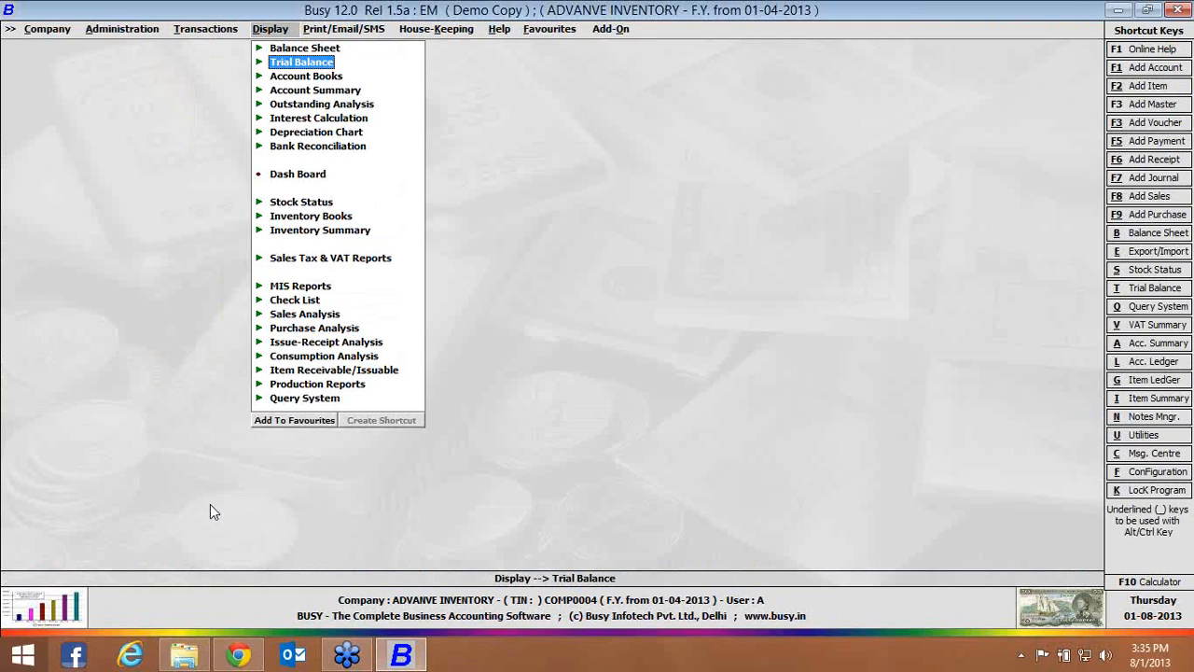
key(Down)
key(Down)
key(Down)
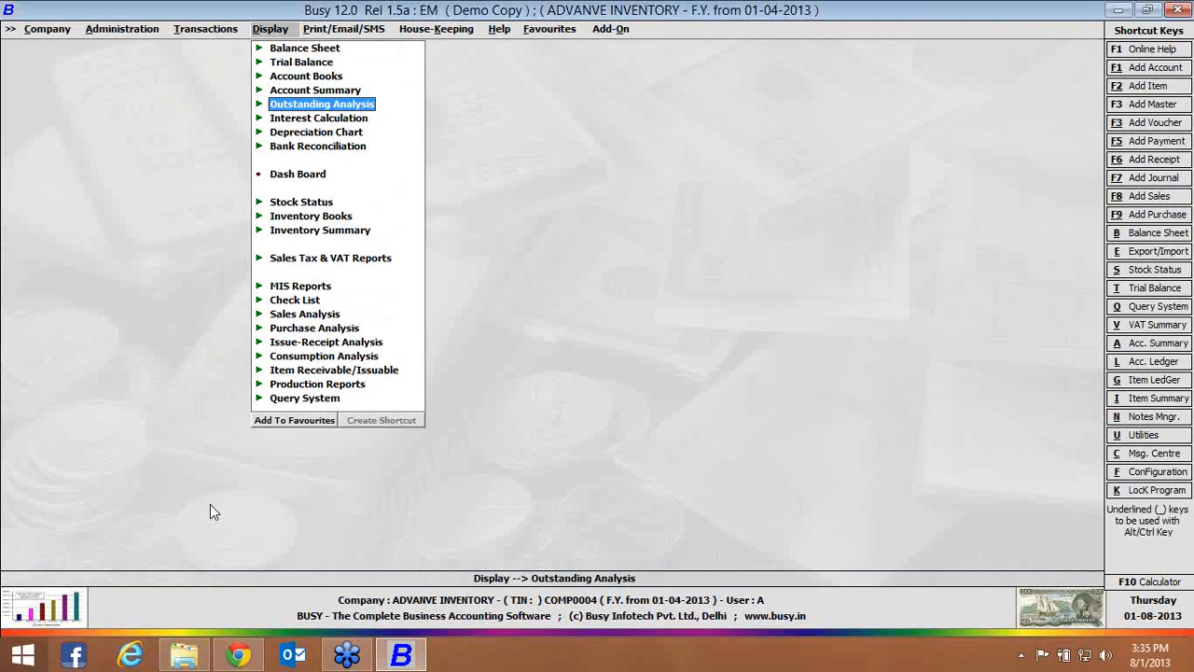
key(Down)
key(Down)
key(Down)
key(Down)
key(Down)
key(Down)
key(Down)
key(Down)
key(Down)
key(Down)
key(Down)
key(Down)
key(Down)
key(Down)
key(Down)
key(Down)
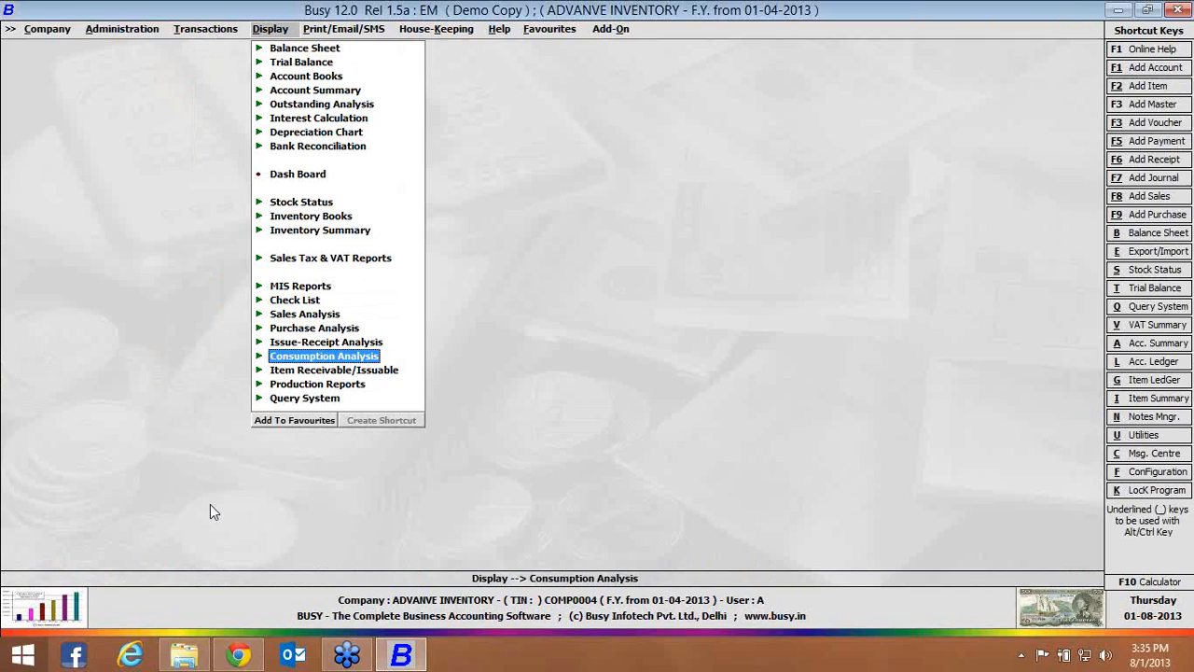
key(Return)
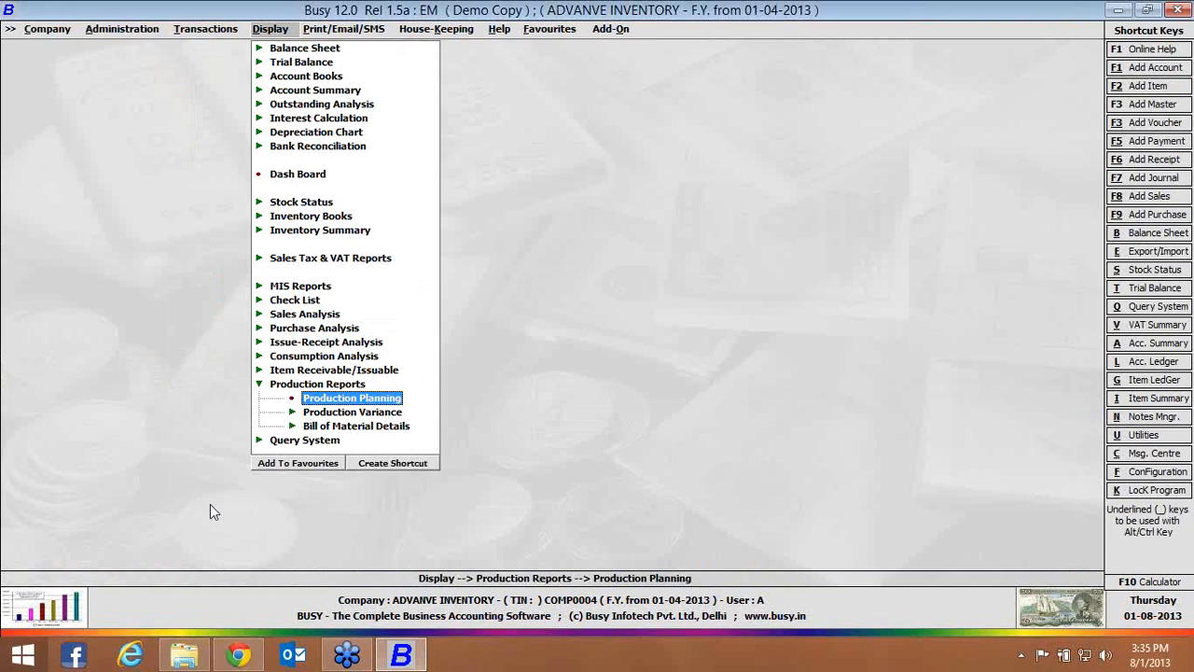
key(Return)
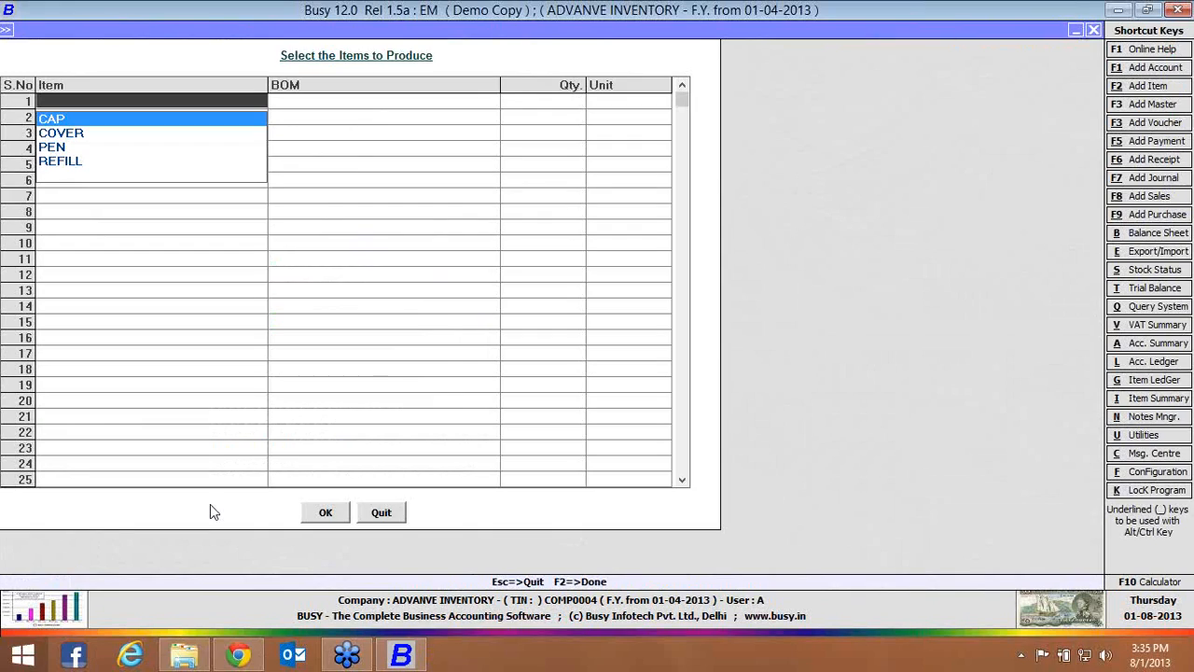
Select the item PEN with BOM PEN and a quantity of 50 Pcs. as the item to produce
key(Down)
key(Down)
key(Return)
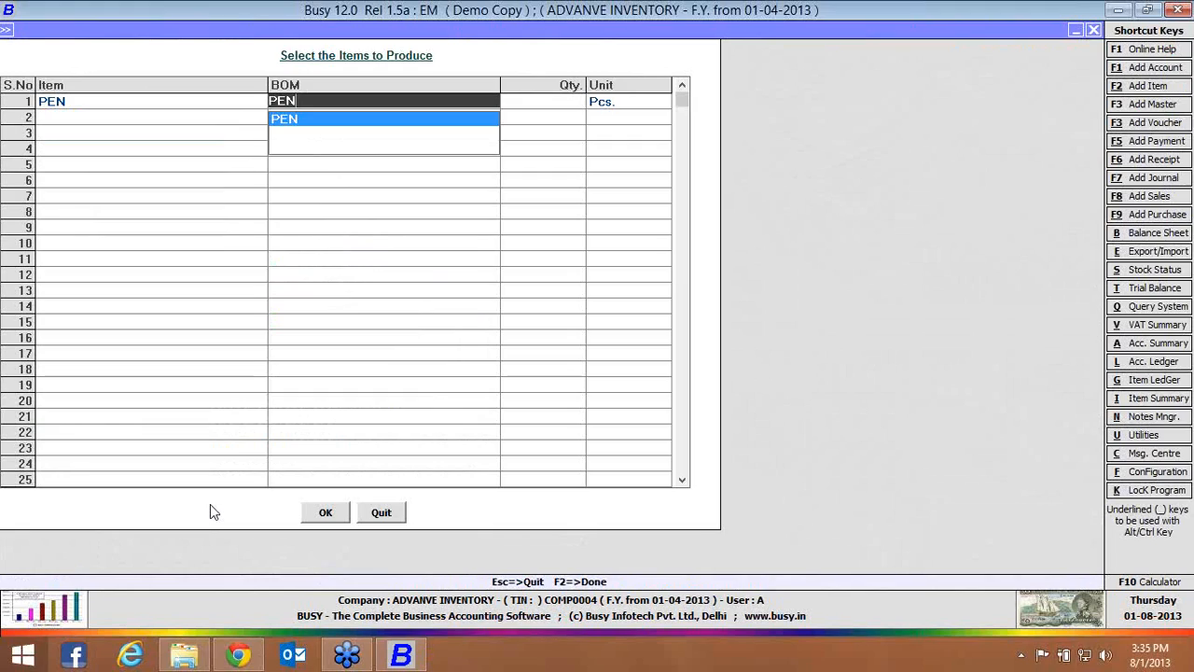
key(Return)
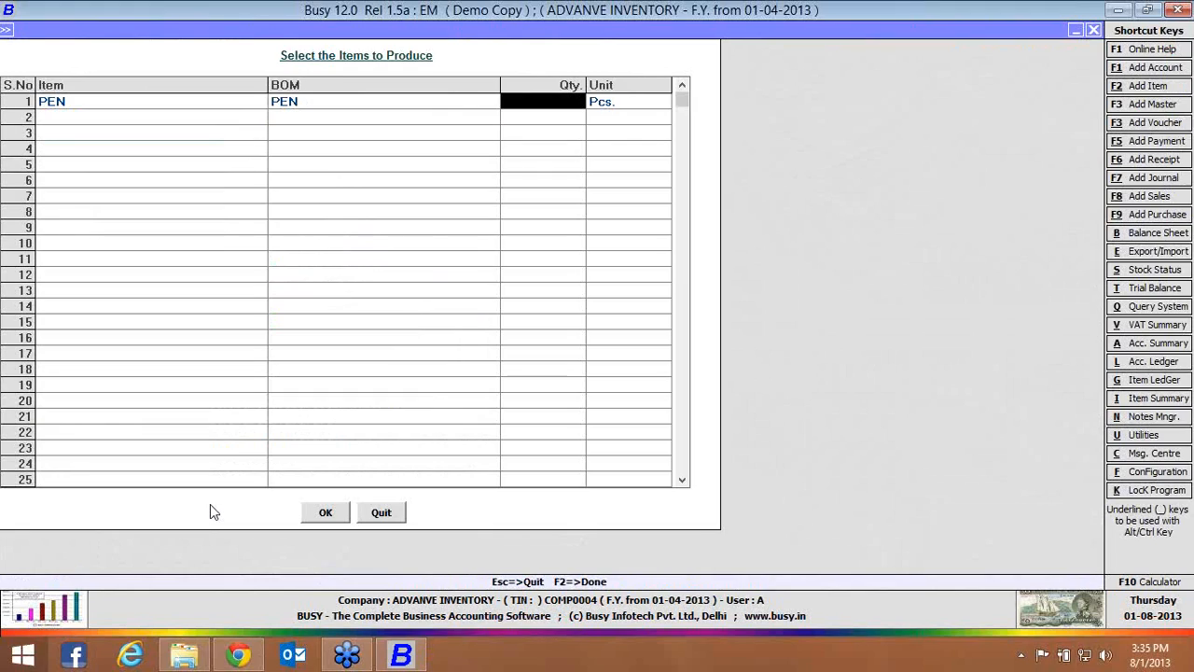
text(50)
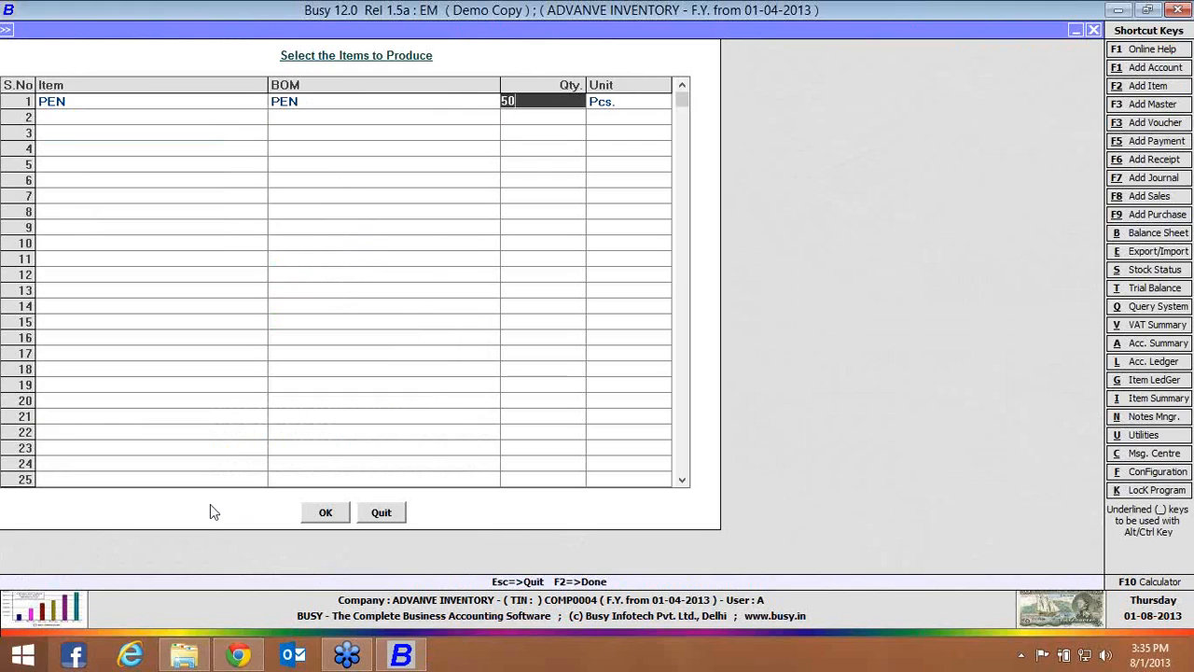
key(Return)
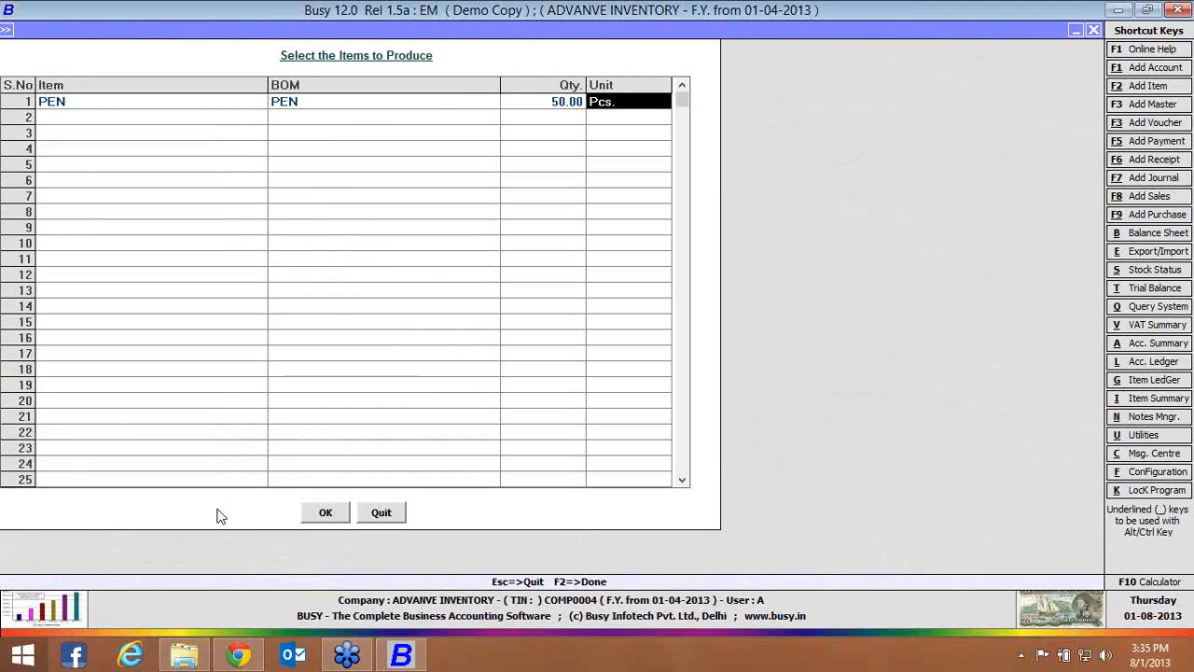
click(320, 514)
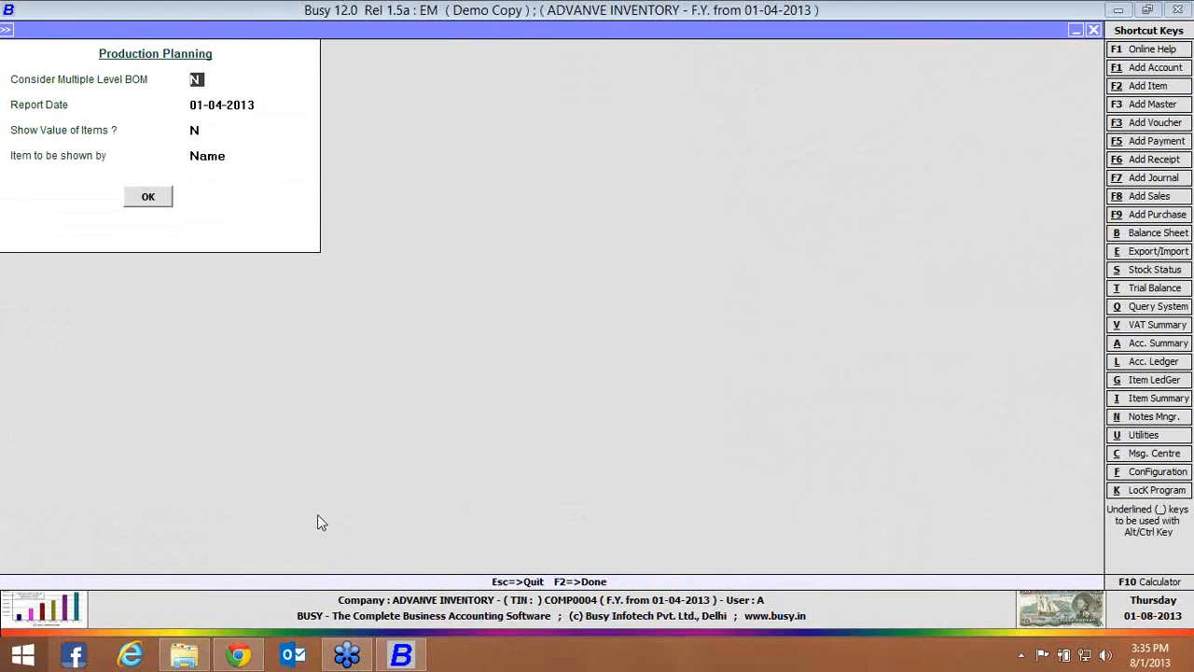
Show the production plan as on 01-04-2013 without multiple-level BOM or item values, check required, available and deficient quantities, and close it
key(Return)
key(Return)
key(Return)
key(Return)
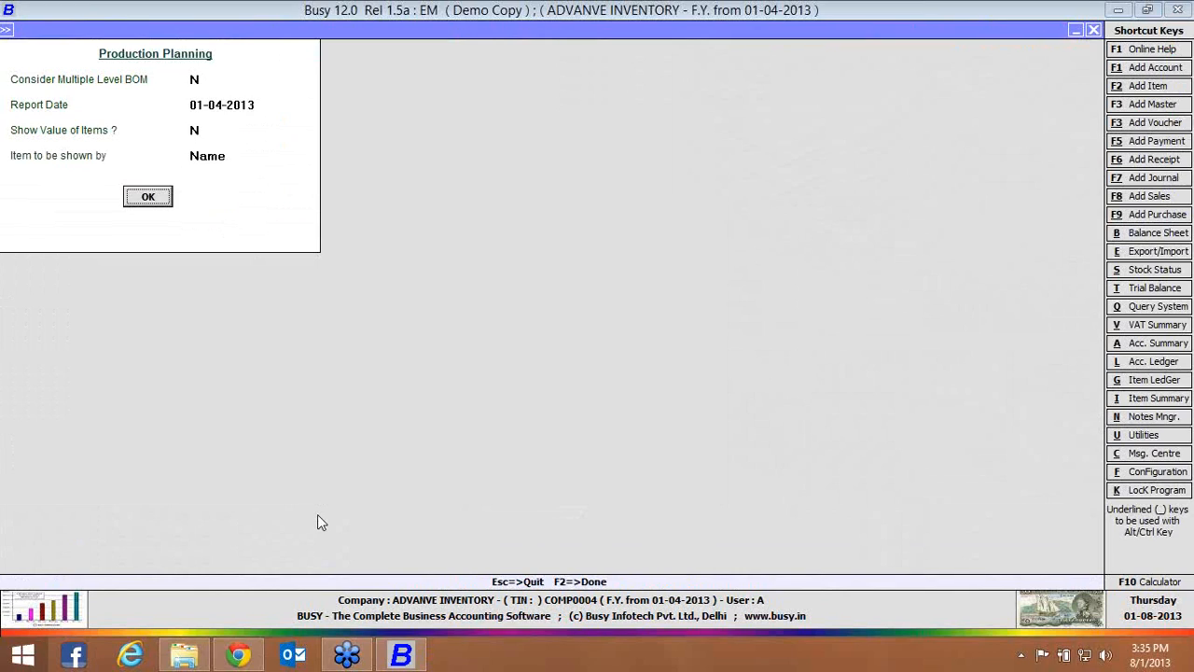
key(Return)
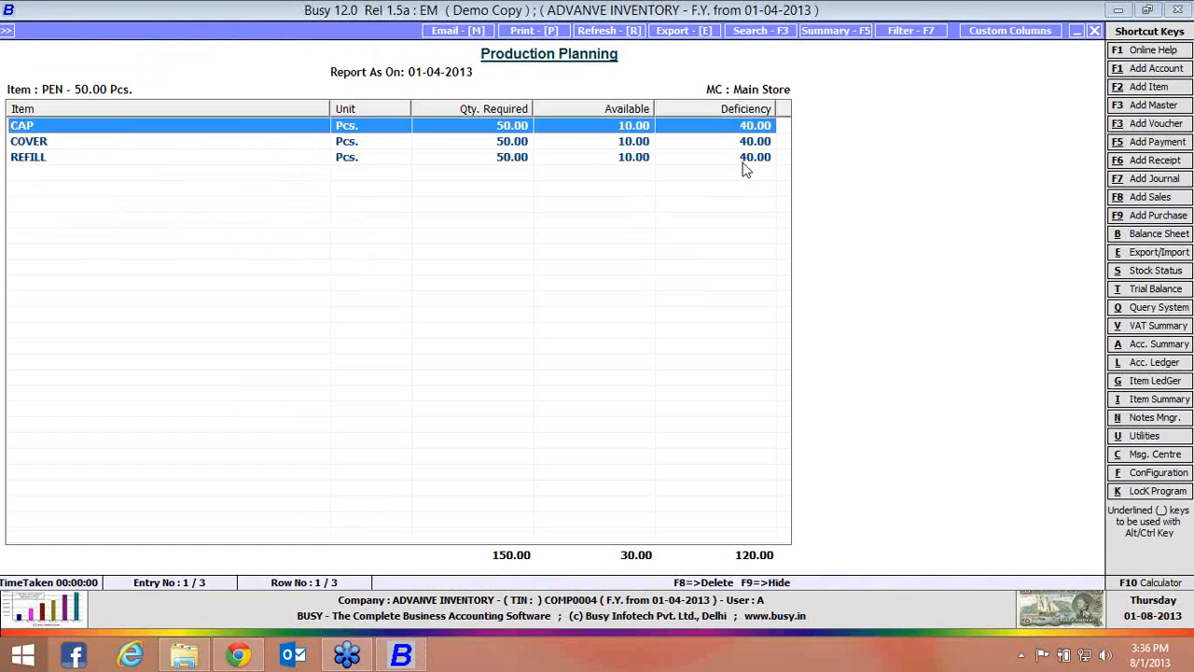
key(Escape)
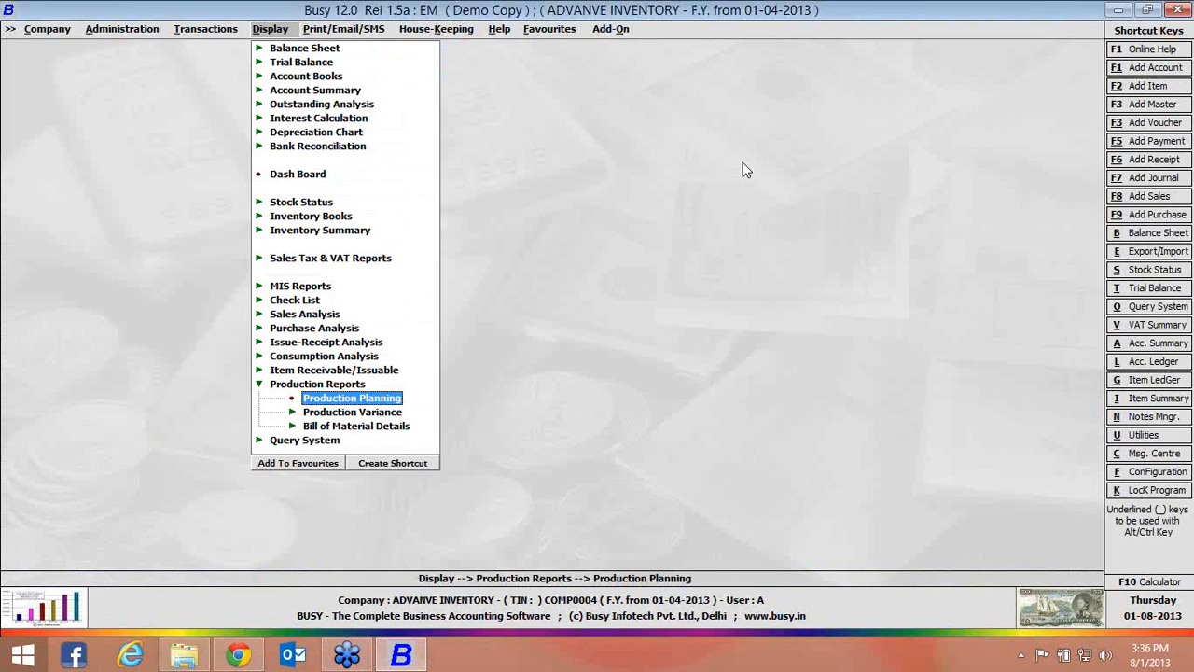
key(Escape)
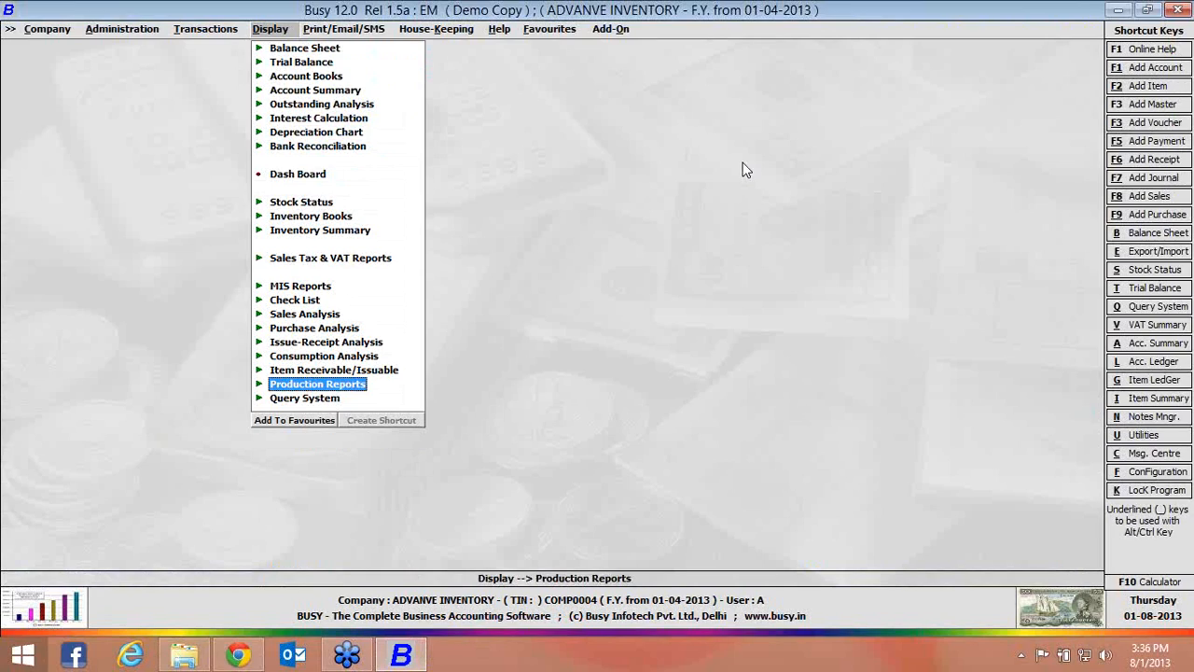
Open the Product Composition report of the bill of material details
key(Return)
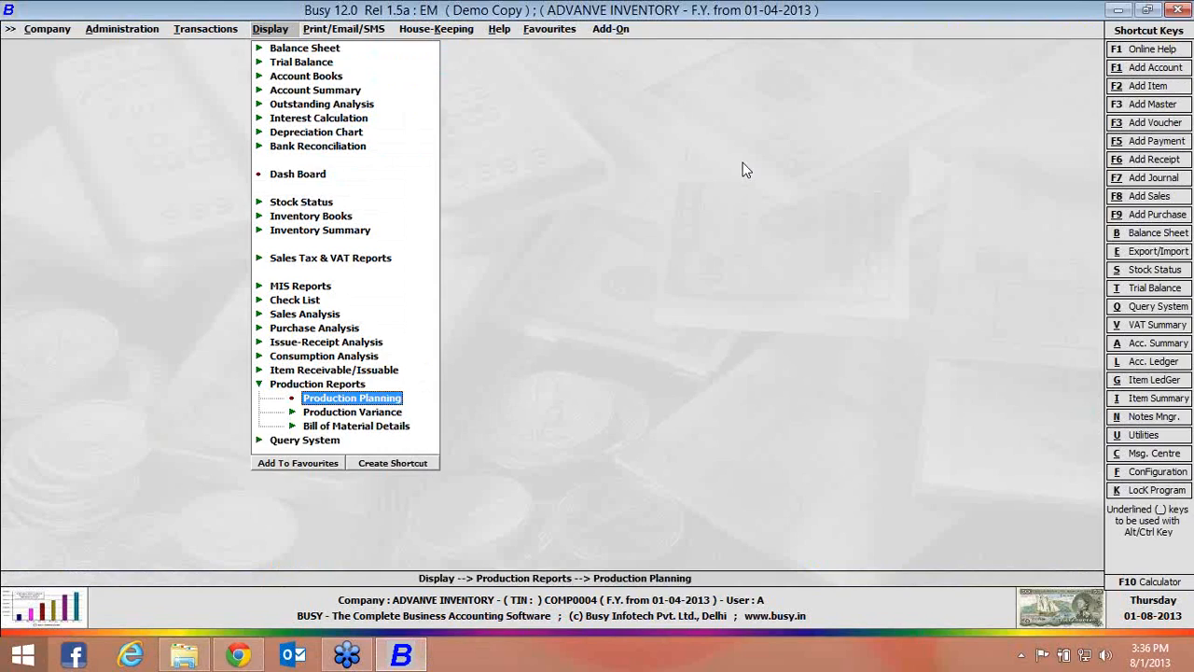
key(Down)
key(Down)
key(Return)
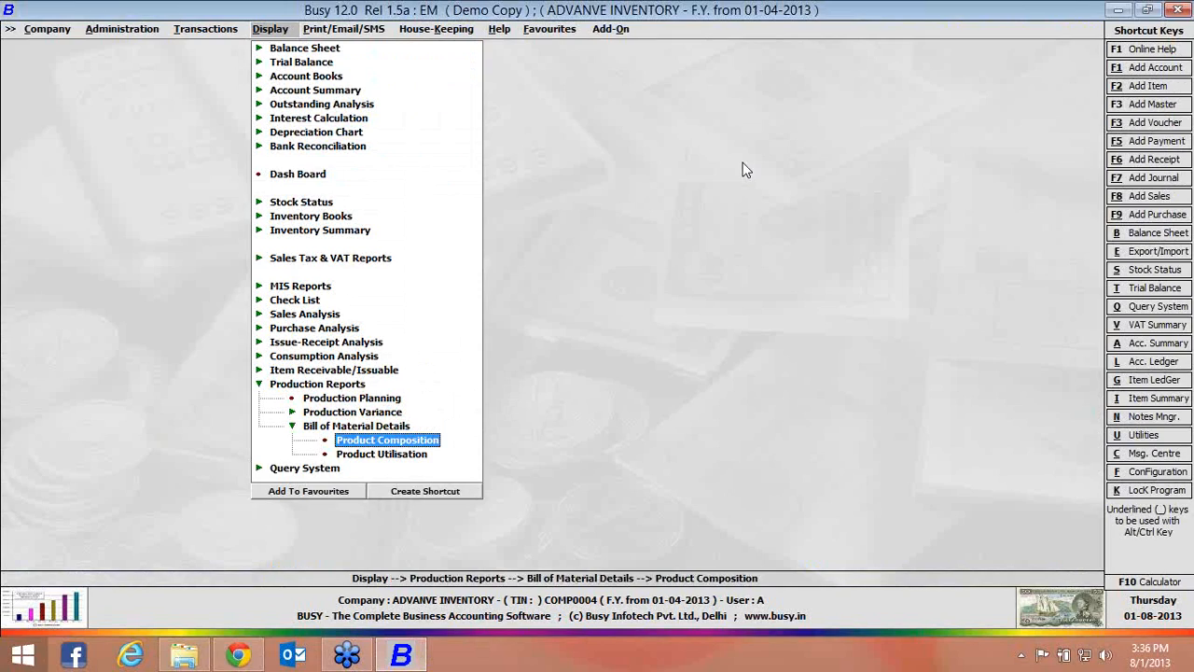
key(Return)
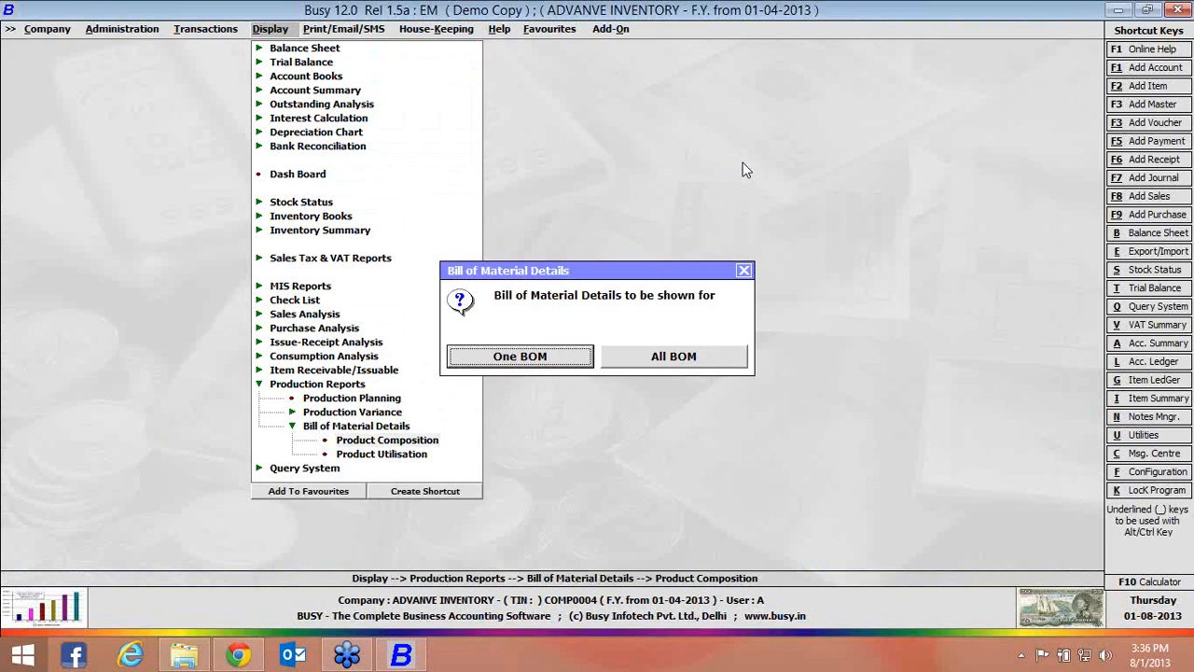
Show the composition of the single BOM PEN as on 01-04-2013 with item values, examine its material costs, and close the report
key(Return)
key(Return)
key(Return)
text(Y)
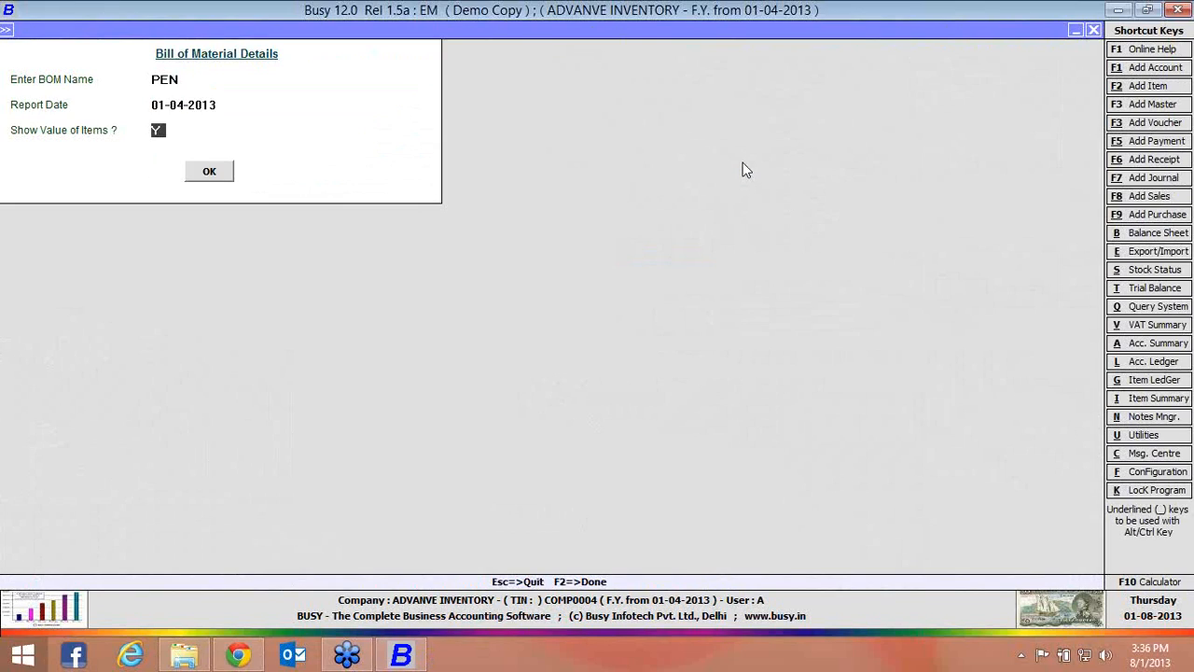
key(Return)
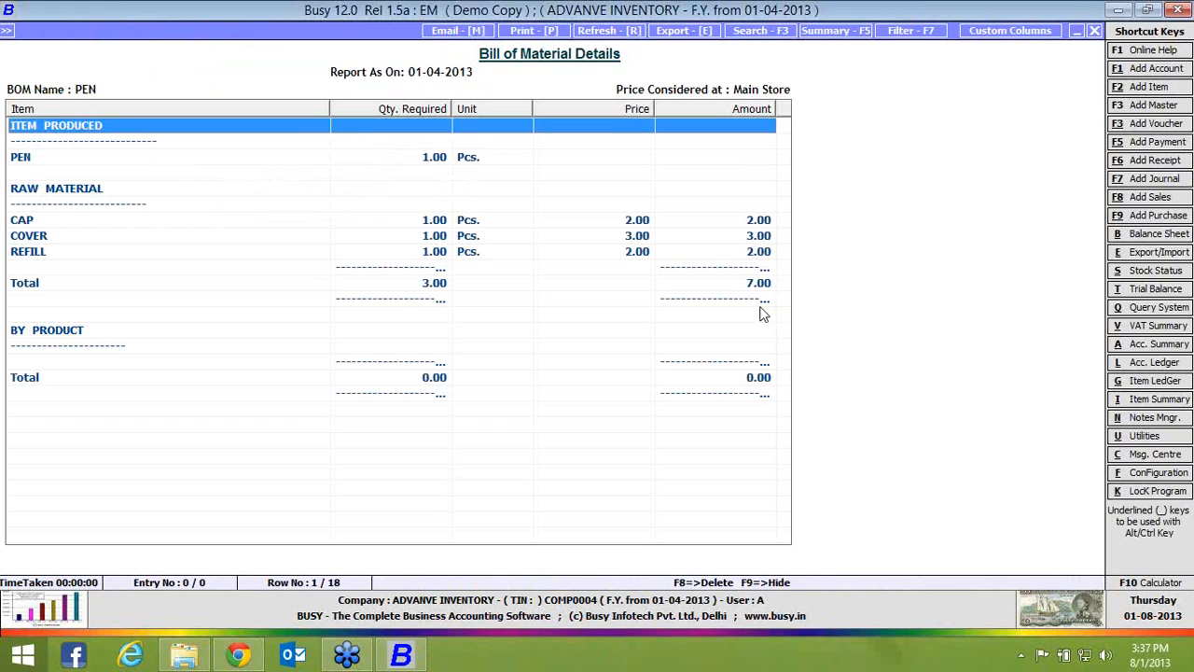
key(Escape)
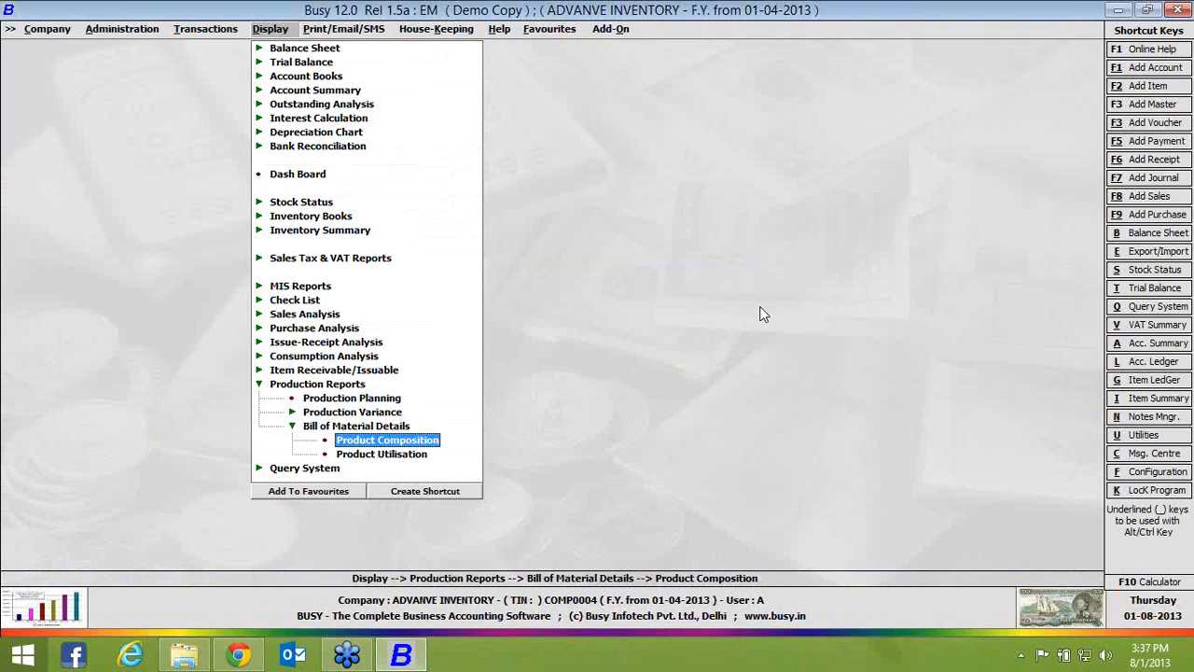
Show the Product Utilisation report for the item CAP, check which BOM uses it, and close the report
key(Down)
key(Return)
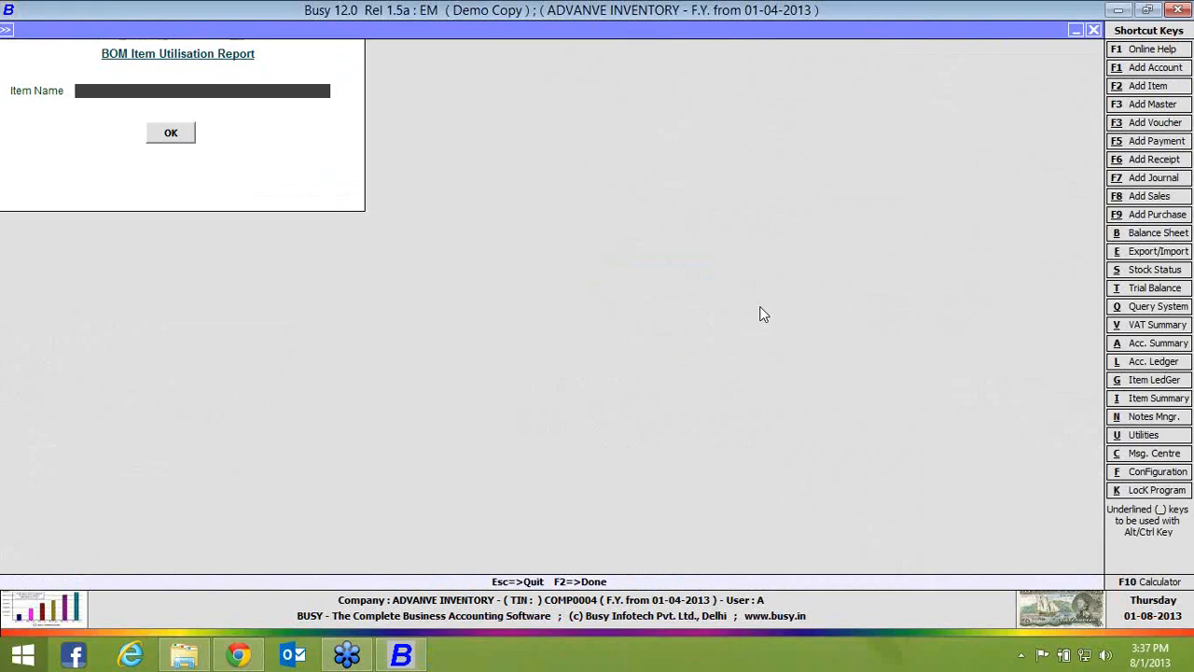
text(CAP)
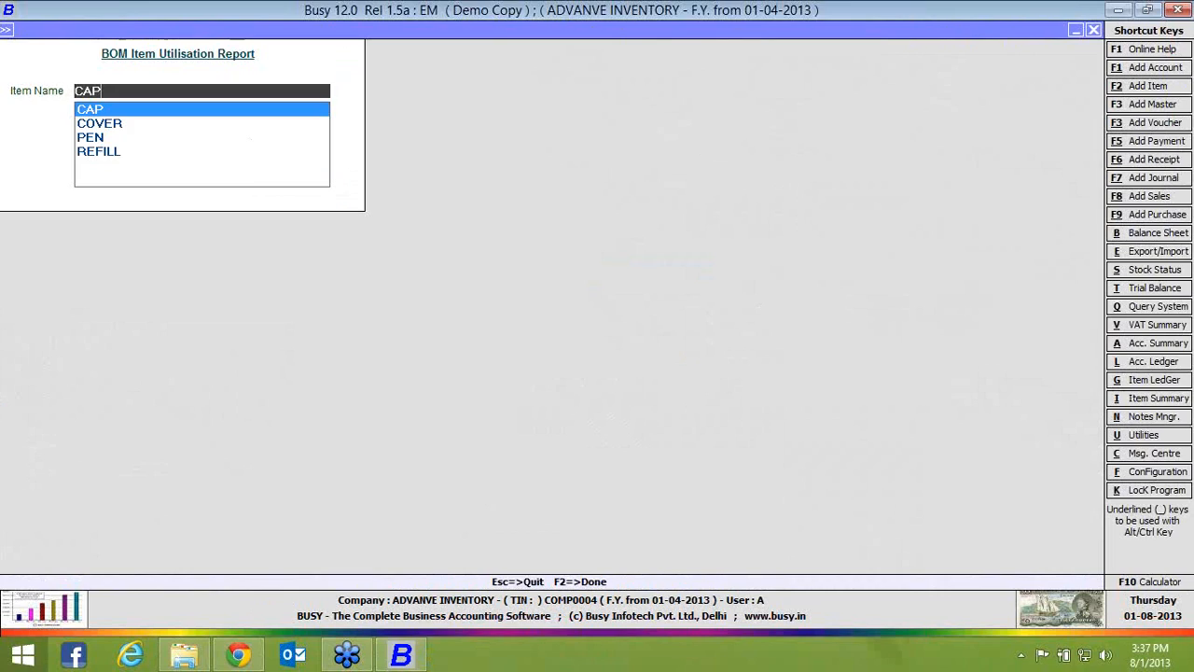
key(Return)
key(Return)
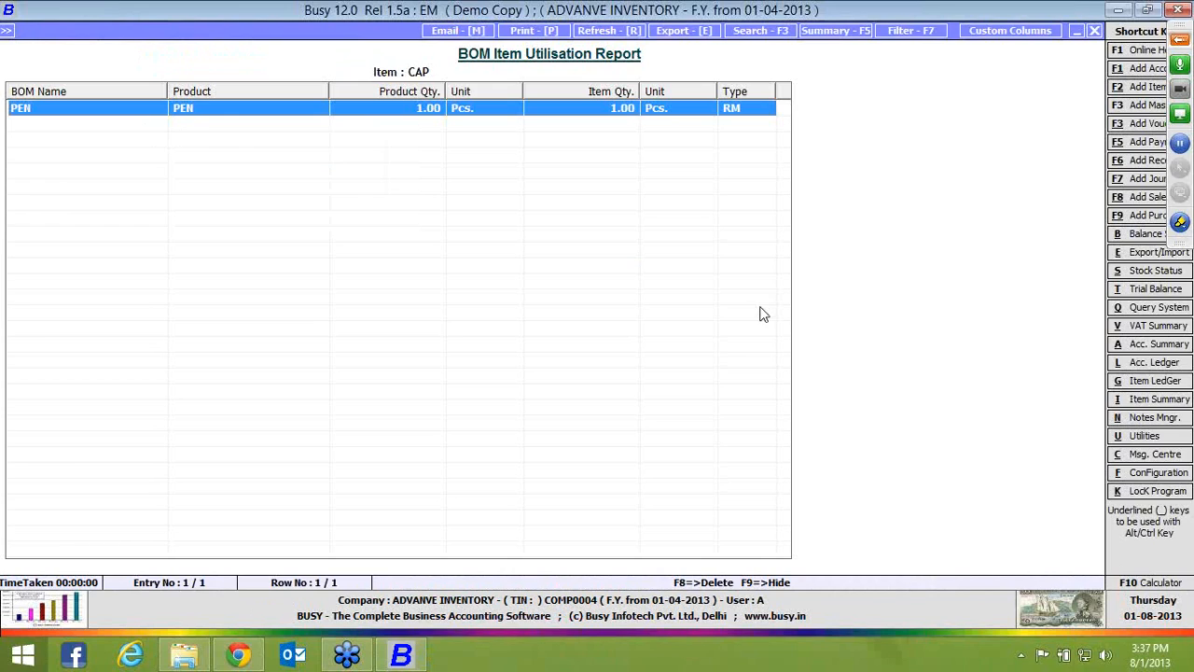
key(Escape)
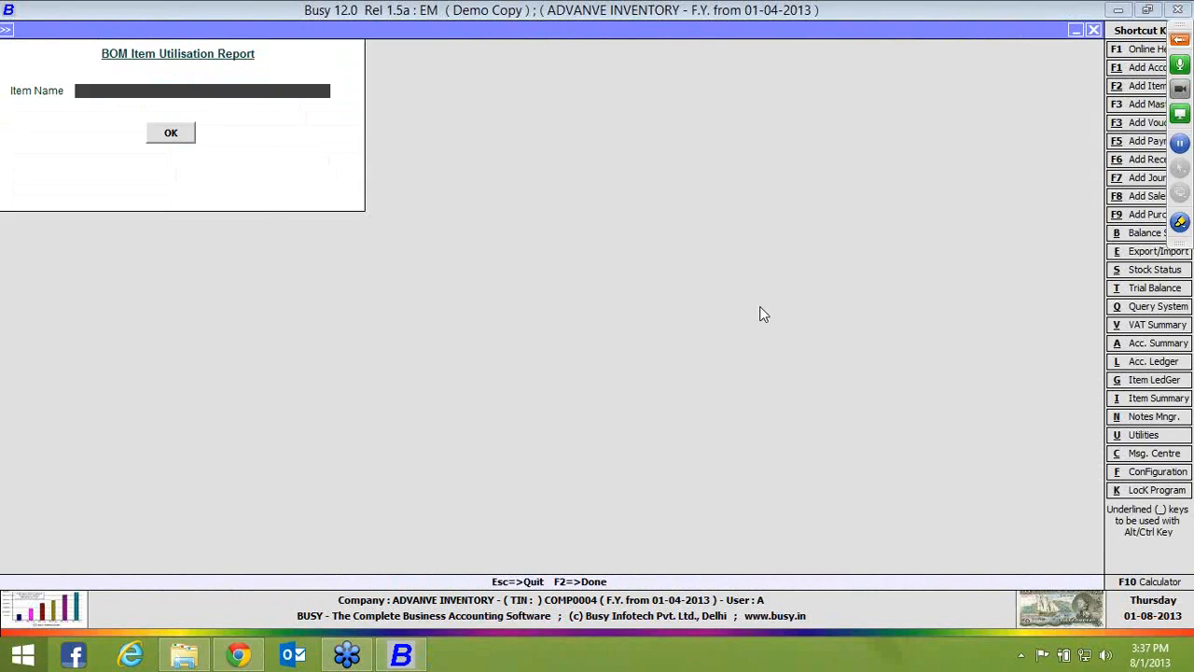
key(Escape)
key(Escape)
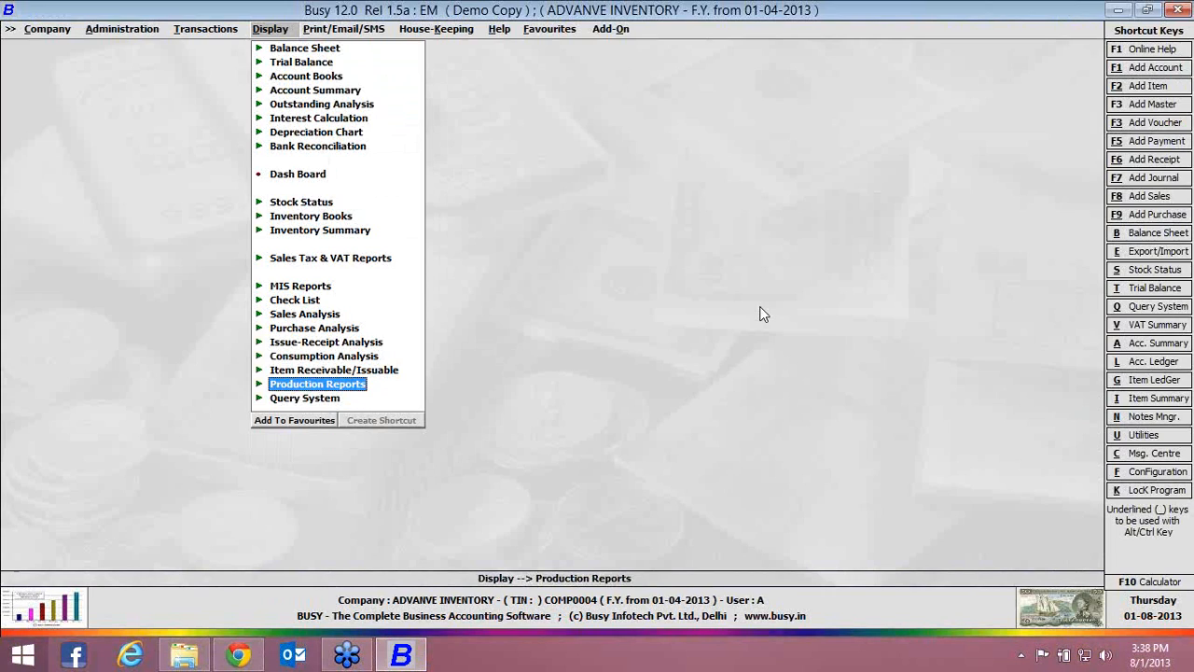
Start a new production voucher in the Main series
key(Left)
key(Down)
key(Down)
key(Down)
key(Down)
key(Down)
key(Down)
key(Down)
key(Down)
key(Down)
key(Down)
key(Down)
key(Return)
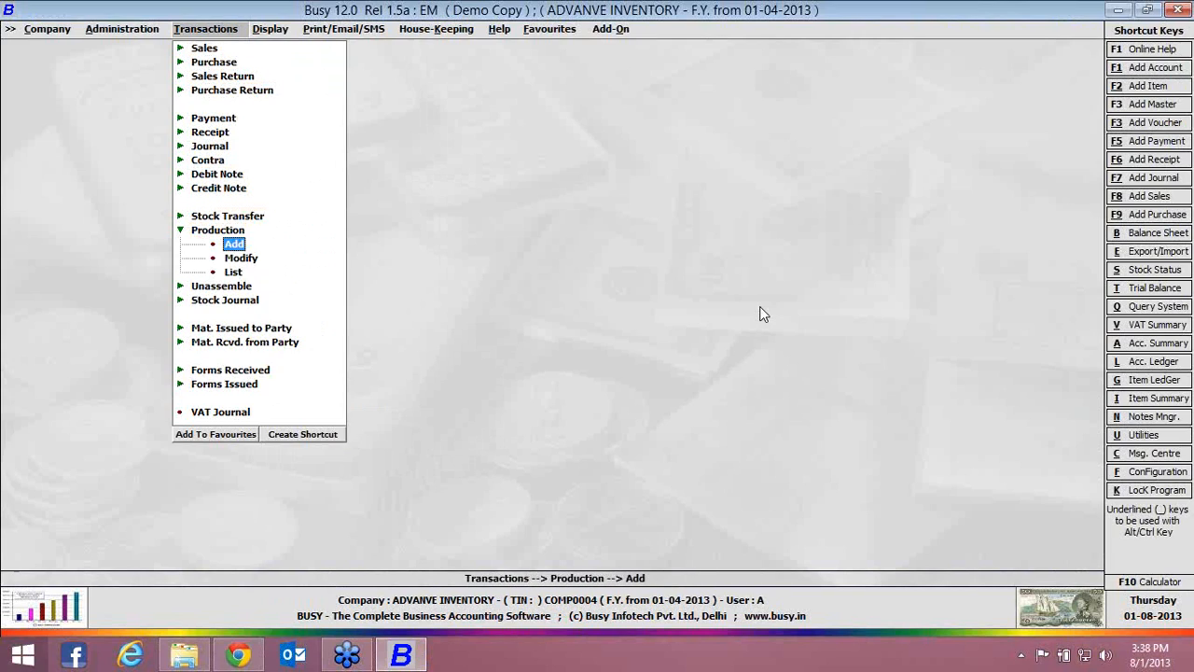
key(Return)
Date the production voucher 01-04-2013, choose Main Store and BOM PEN, and set the quantity to produce to 5 Pcs
key(Return)
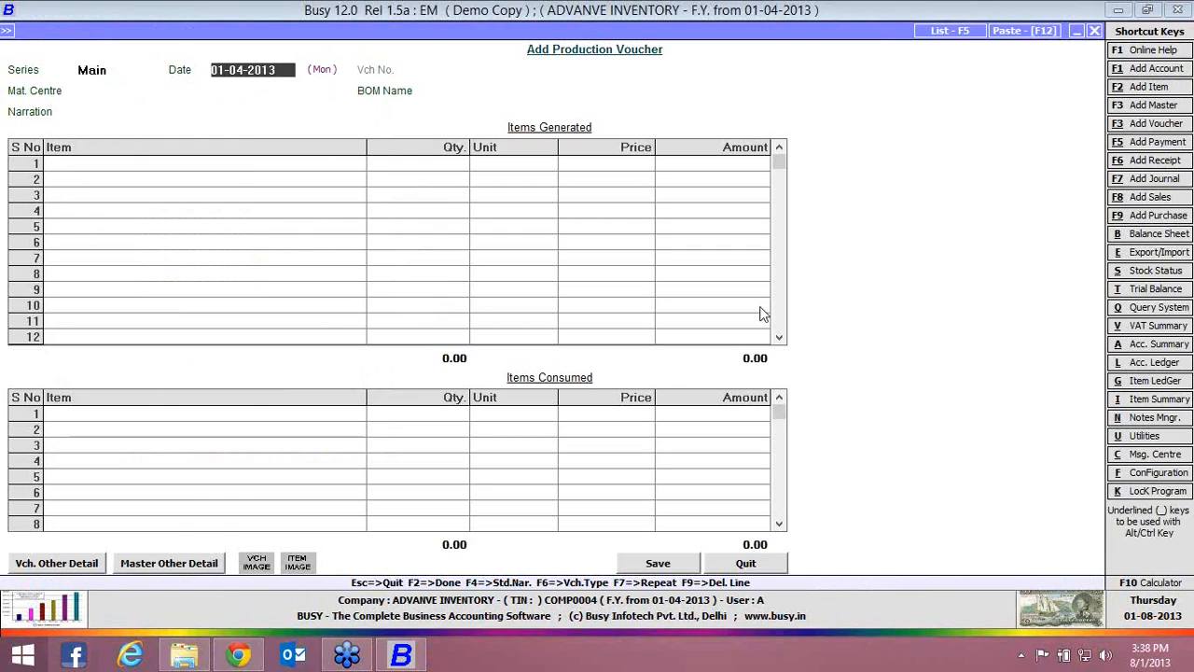
key(Return)
key(Return)
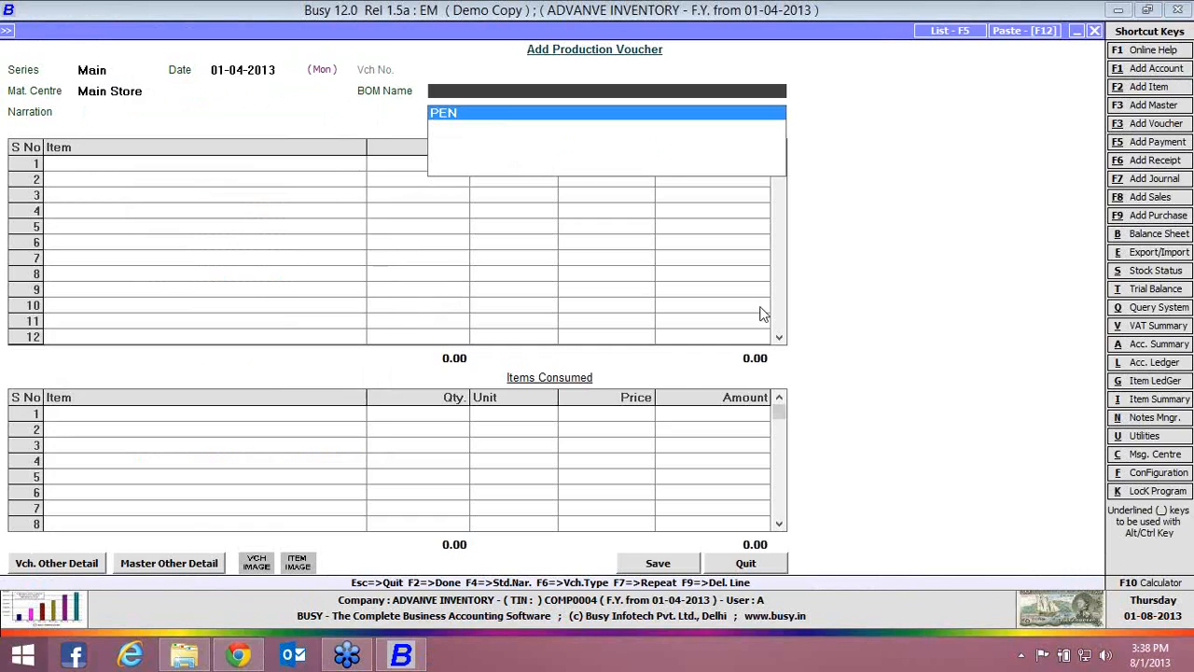
key(Return)
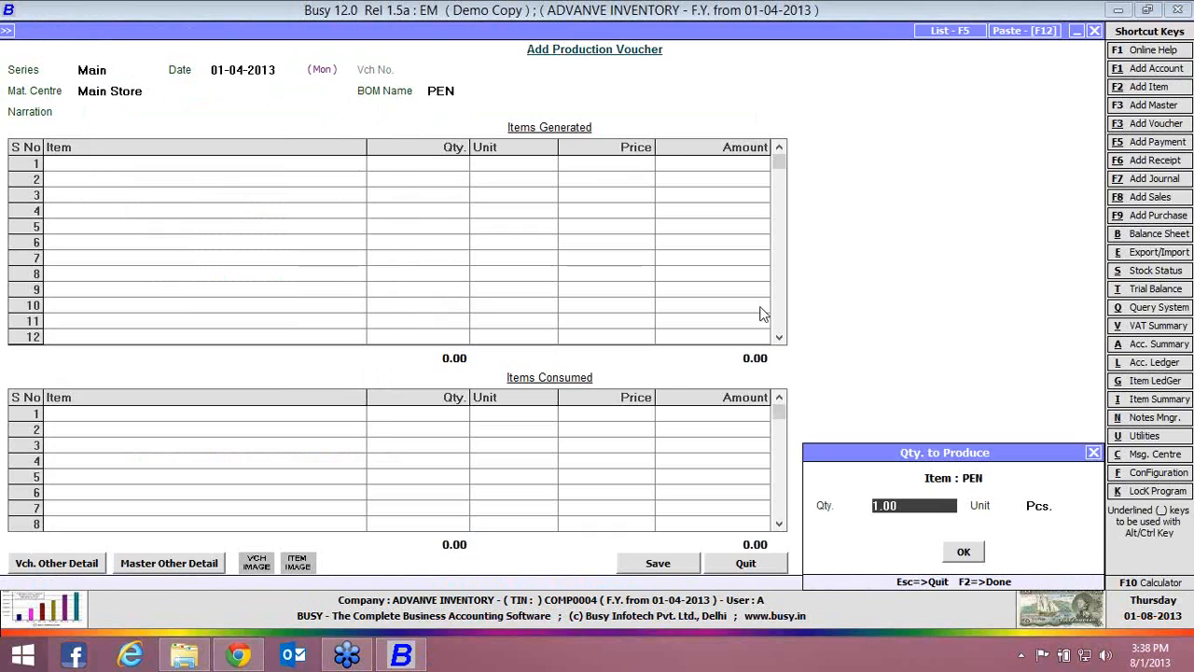
text(5)
key(Return)
key(Return)
key(Return)
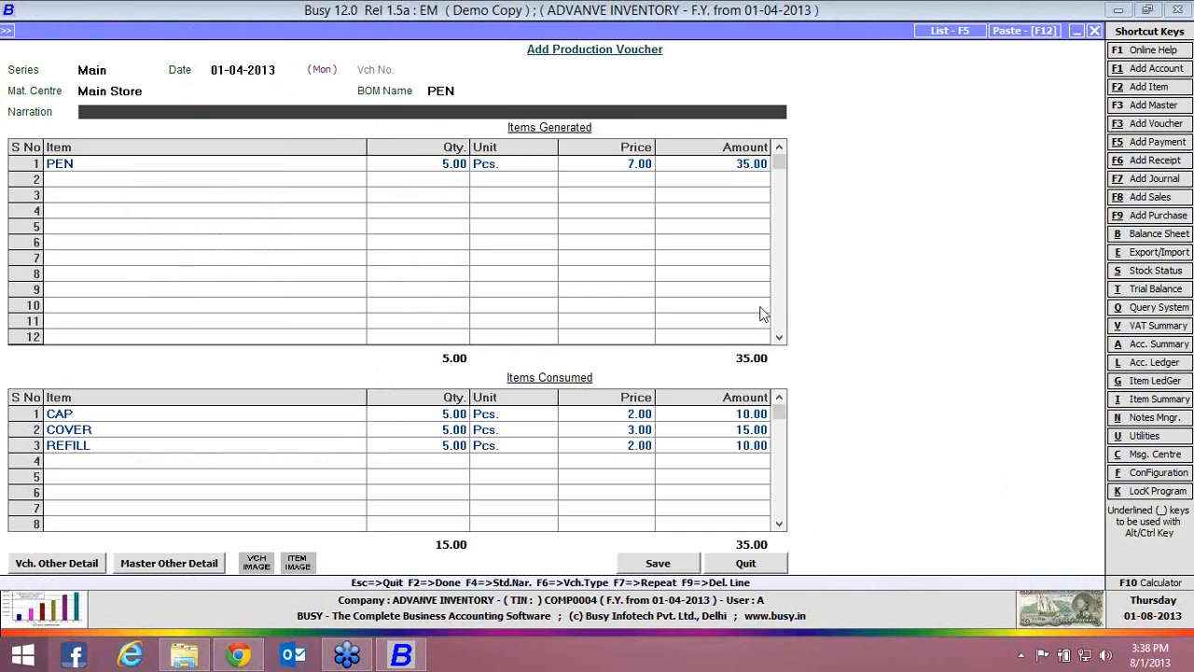
Set the consumed quantity of CAP to 6 Pcs., save the production voucher, and quit voucher entry
click(756, 163)
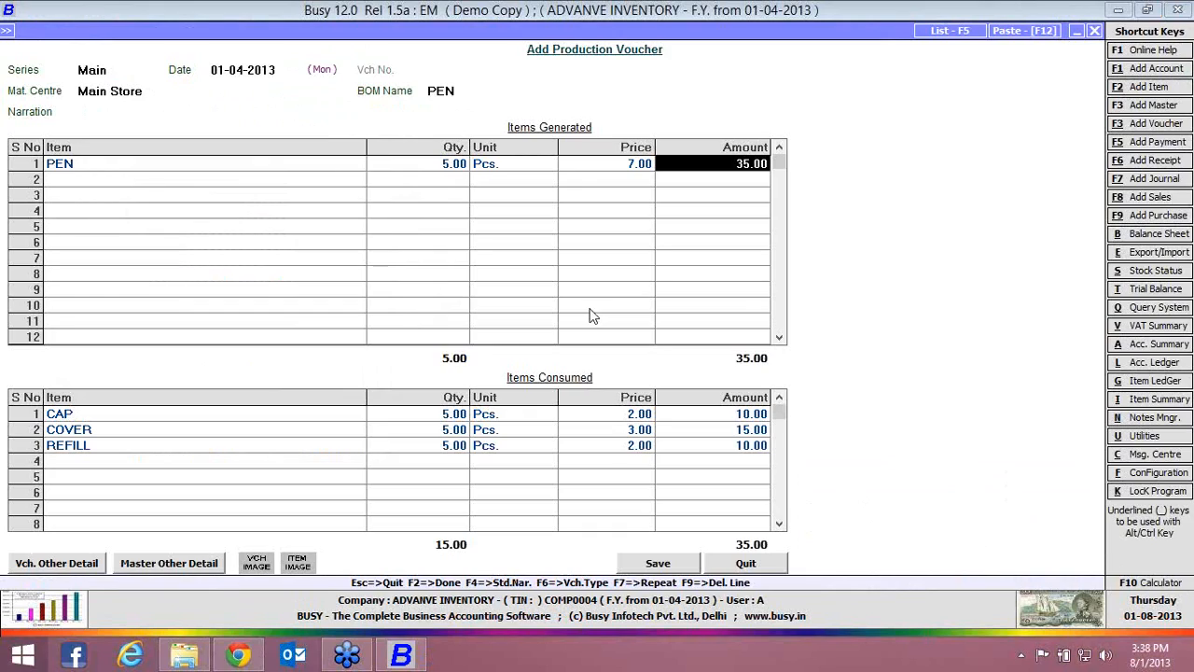
click(455, 419)
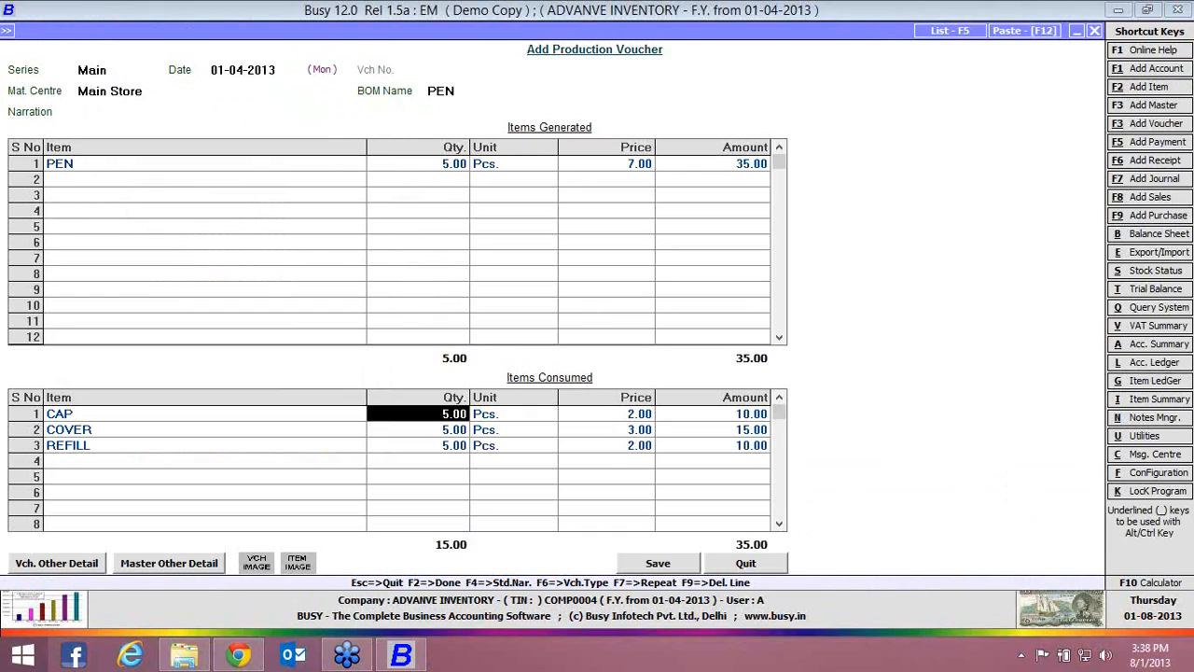
text(6)
key(Return)
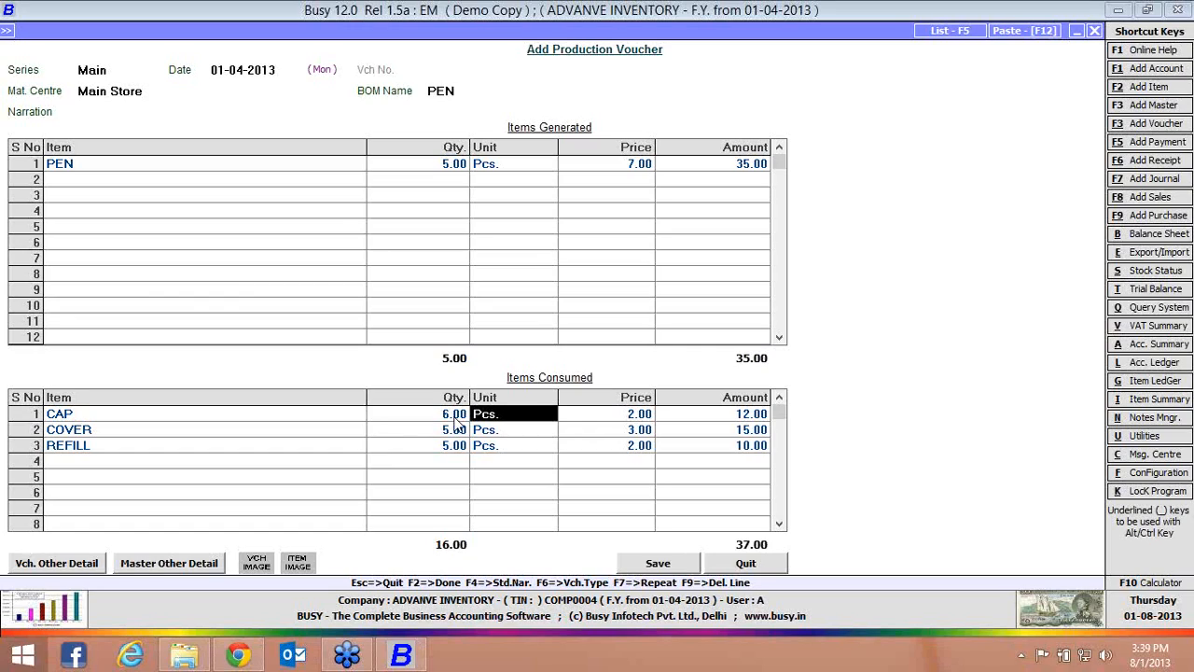
click(655, 565)
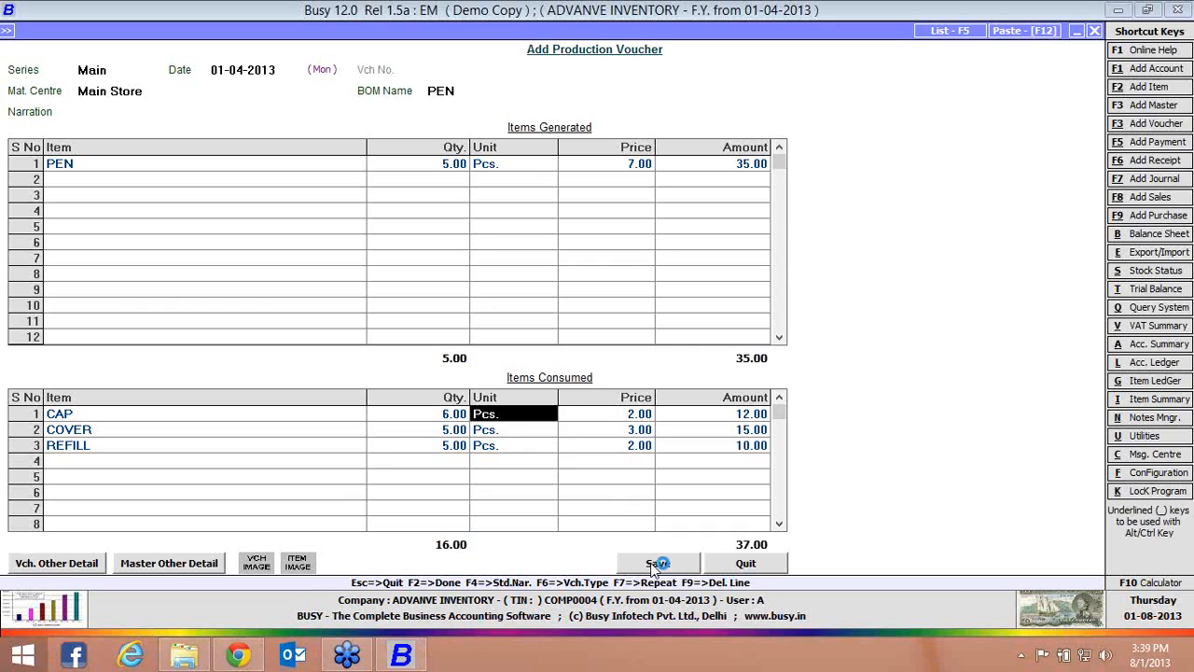
click(743, 564)
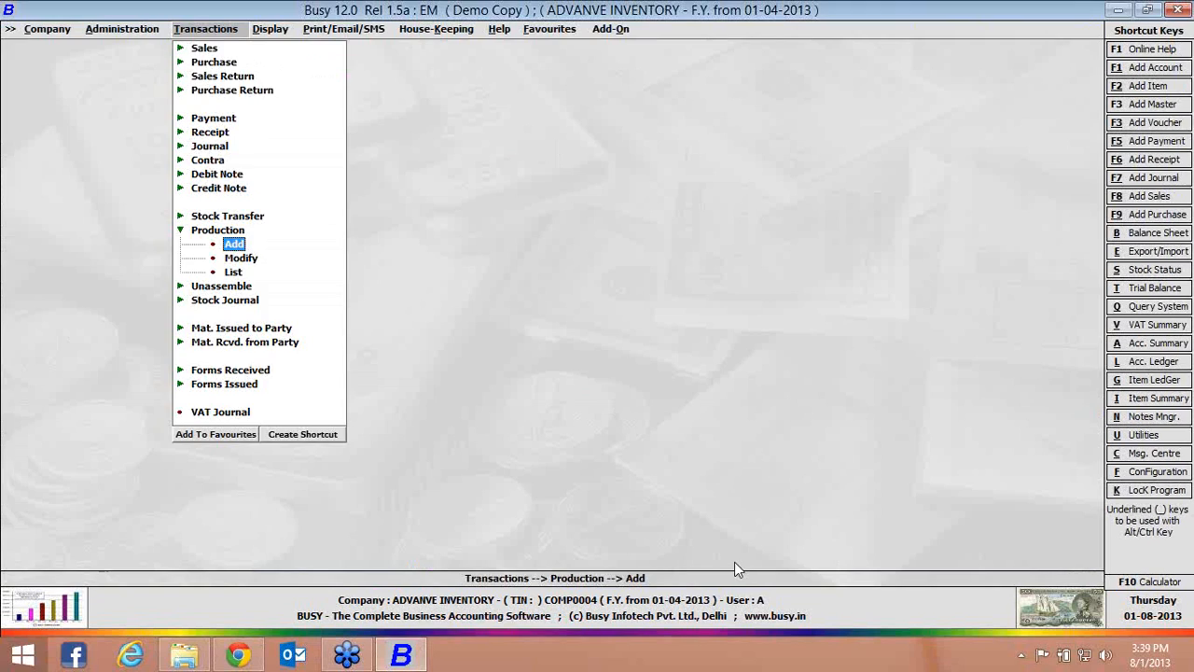
key(Right)
key(Return)
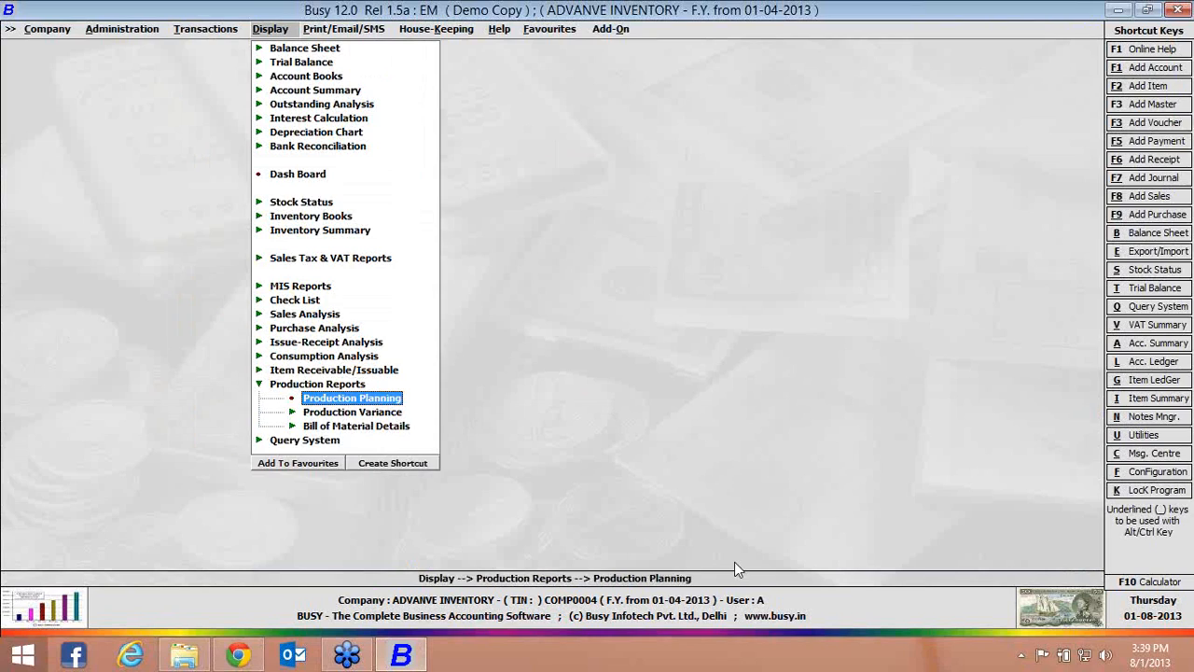
key(Up)
key(Up)
key(Up)
key(Up)
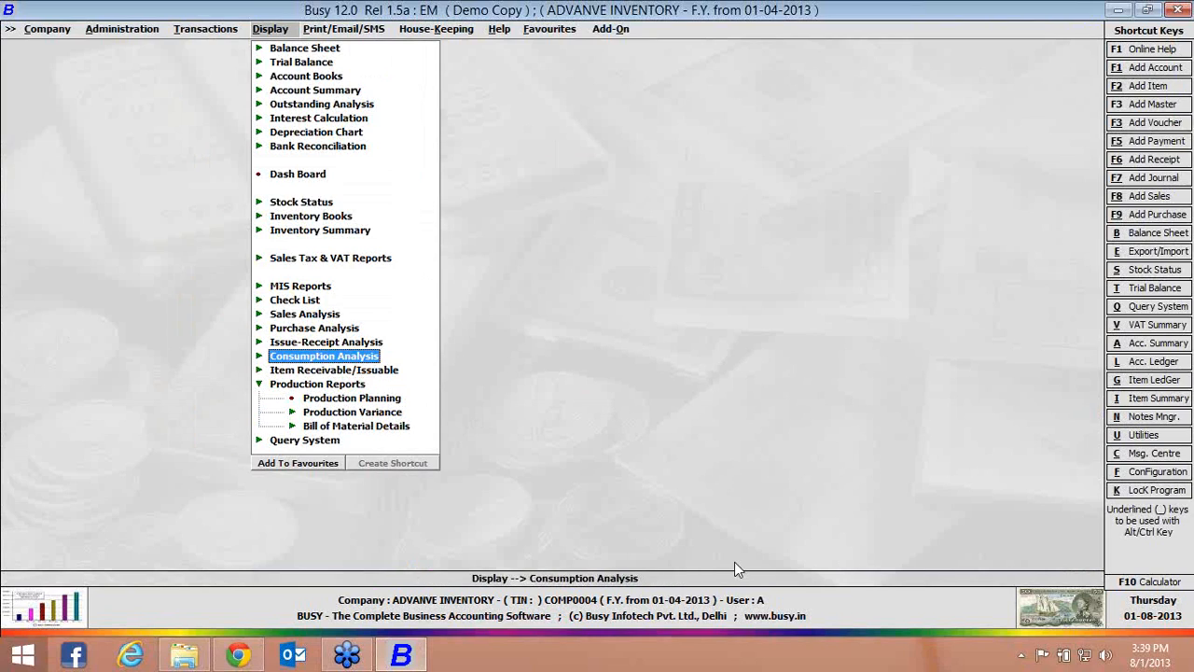
key(Up)
key(Up)
key(Up)
key(Return)
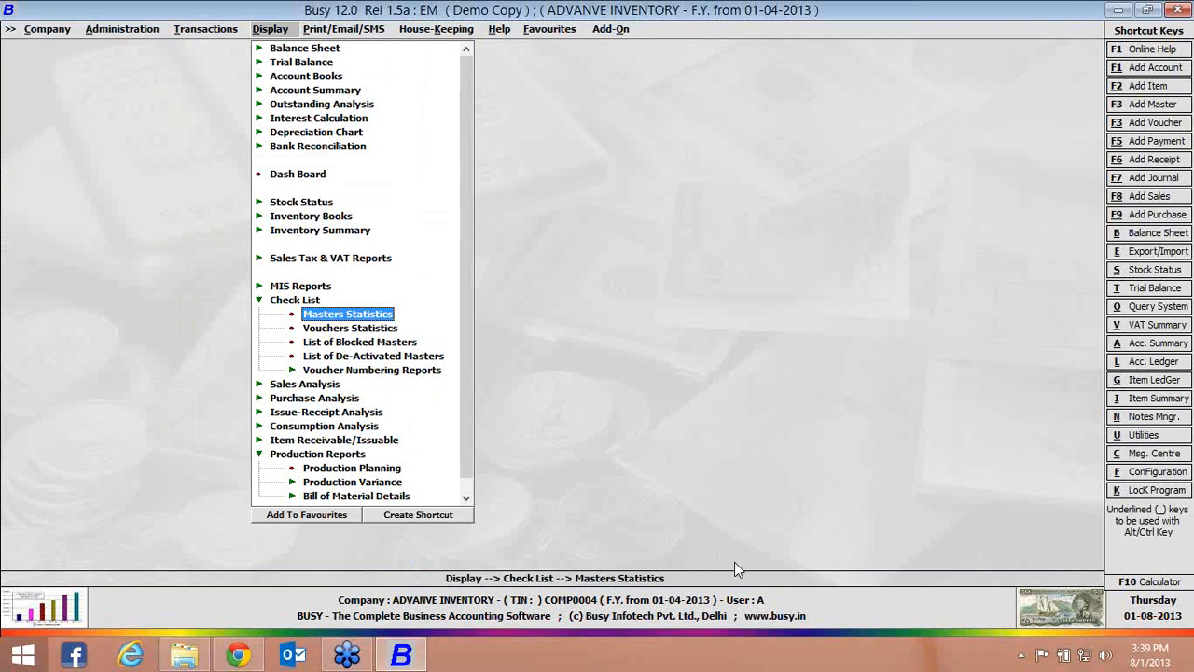
key(Left)
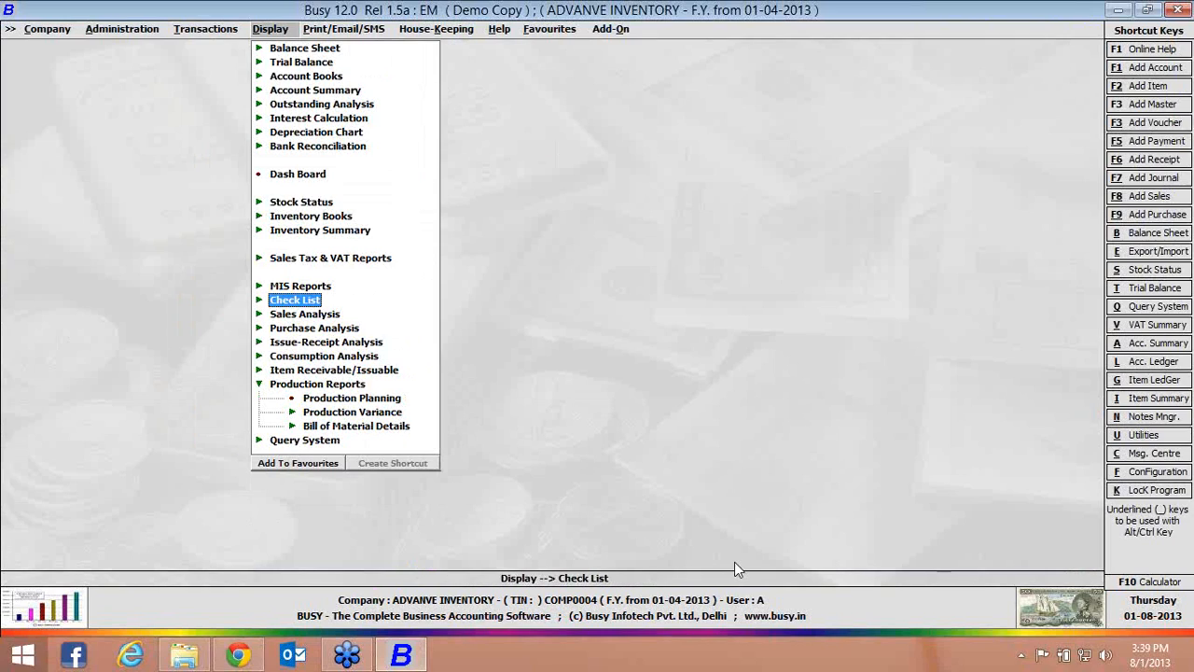
key(Left)
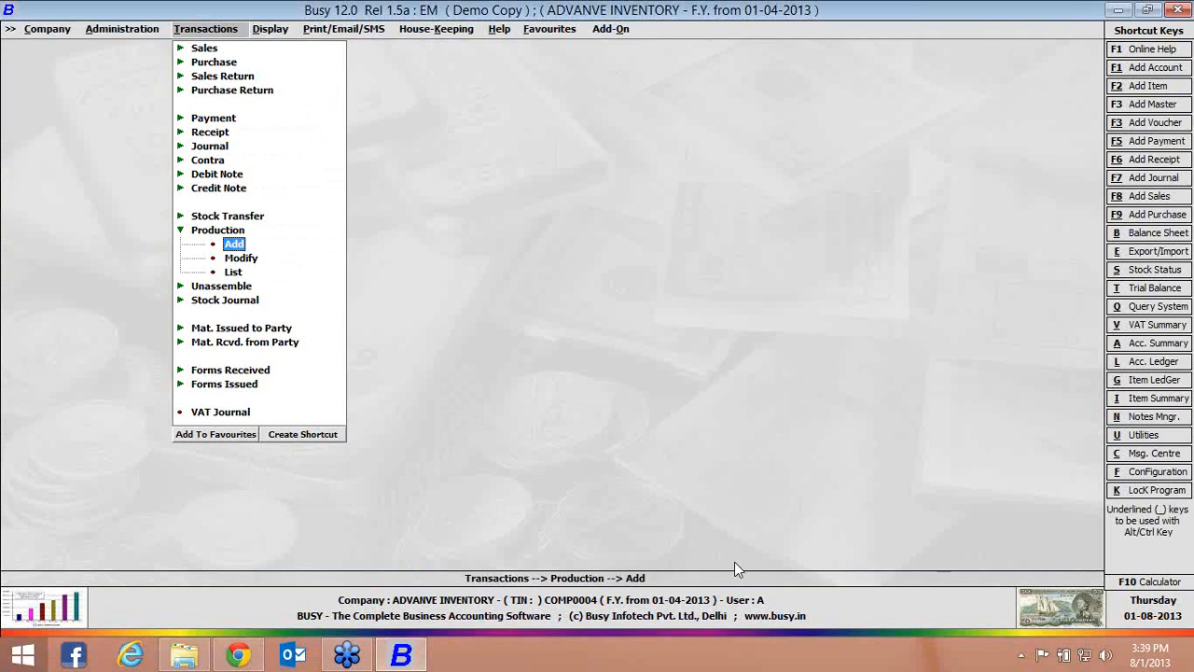
key(Left)
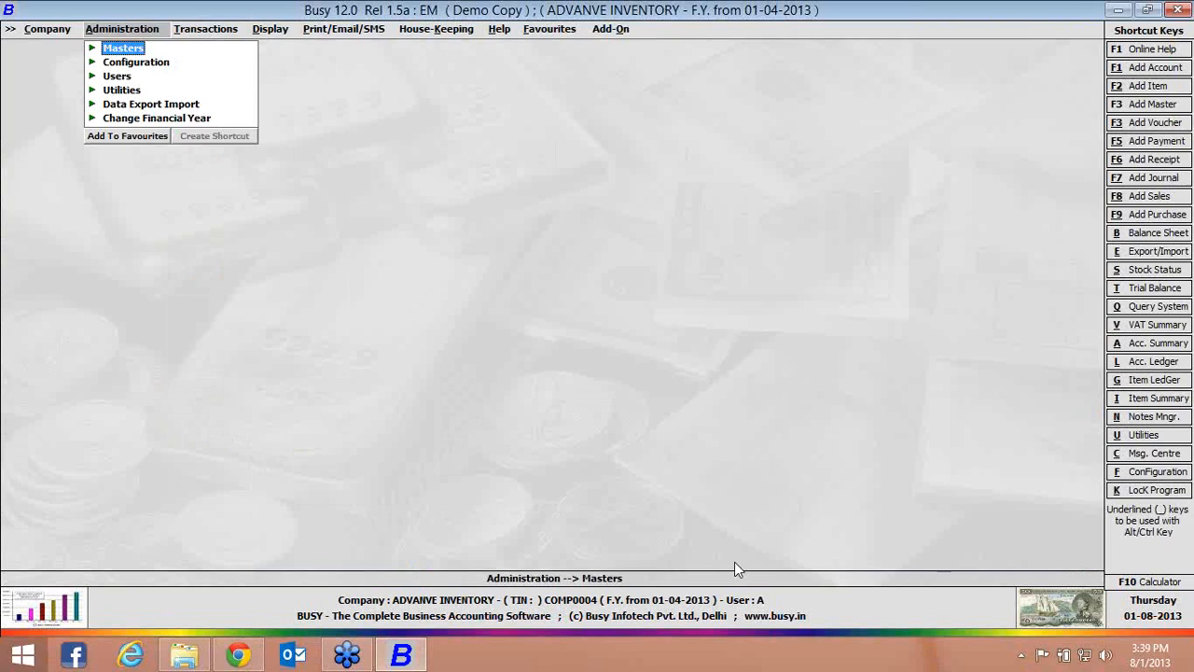
key(Right)
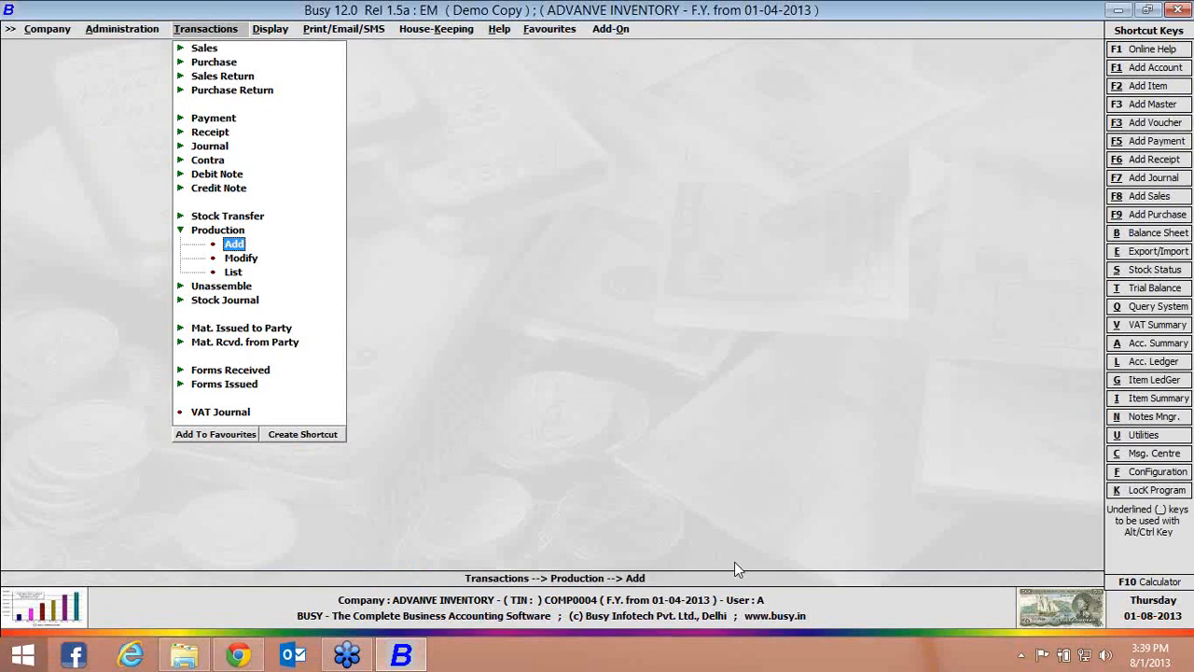
key(Right)
key(Down)
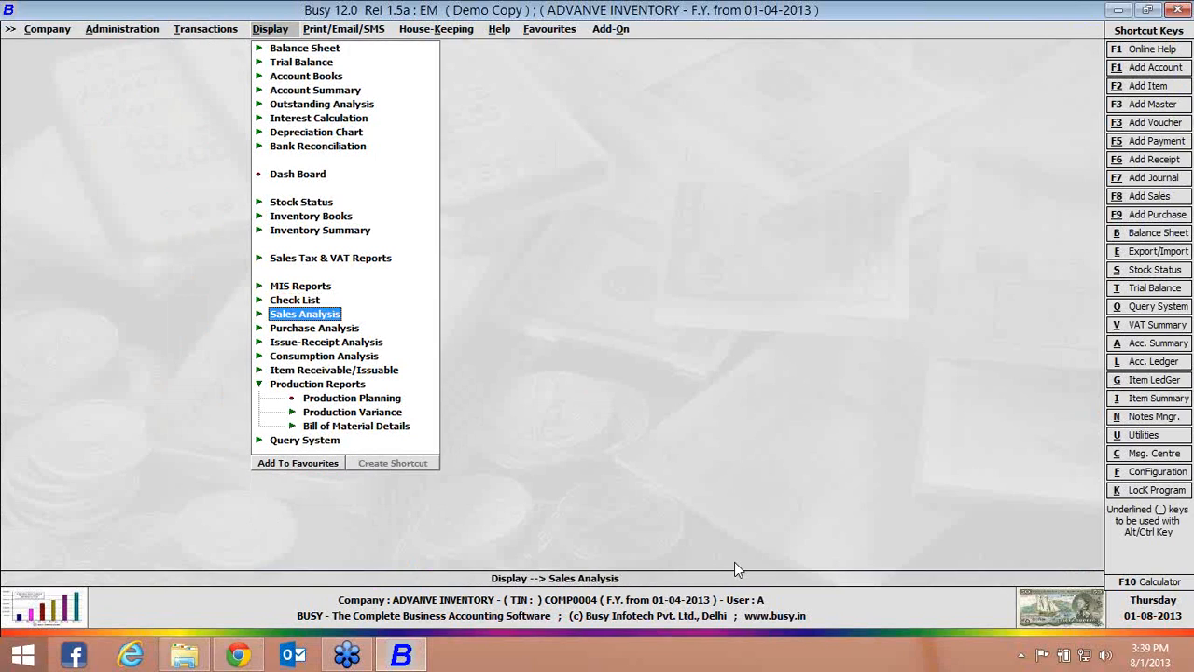
key(Down)
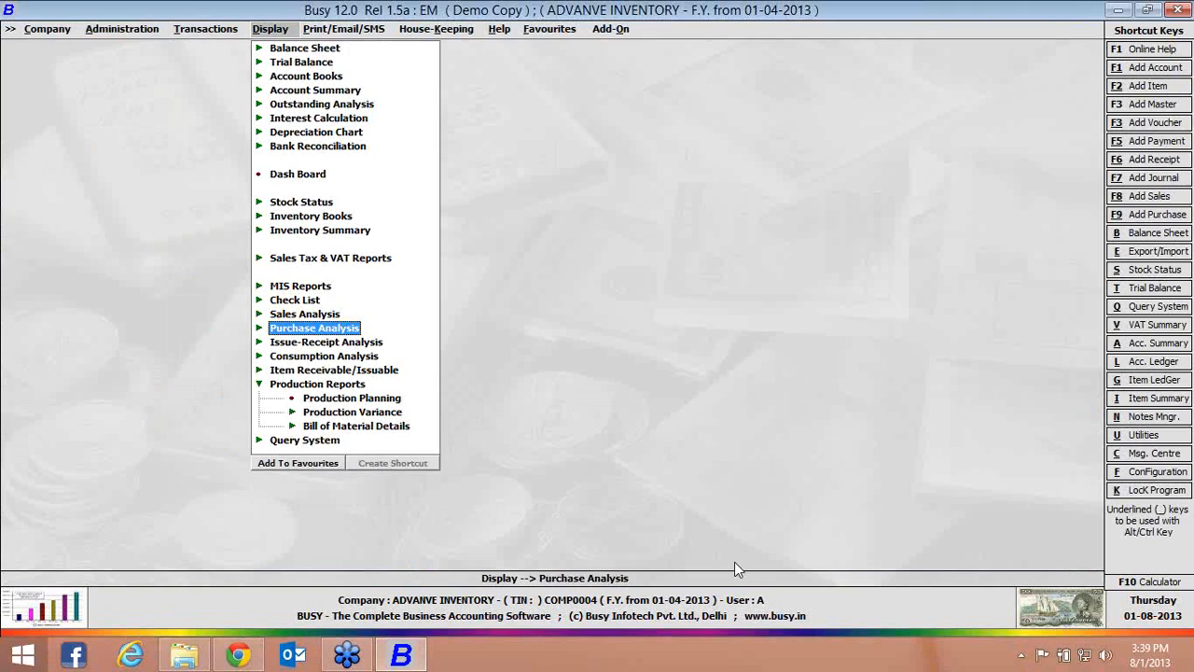
key(Up)
Open the balances-only version of the alphabetical closing stock status report
key(Up)
key(Down)
key(Down)
key(Down)
key(Up)
key(Up)
key(Up)
key(Up)
key(Up)
key(Up)
key(Up)
key(Up)
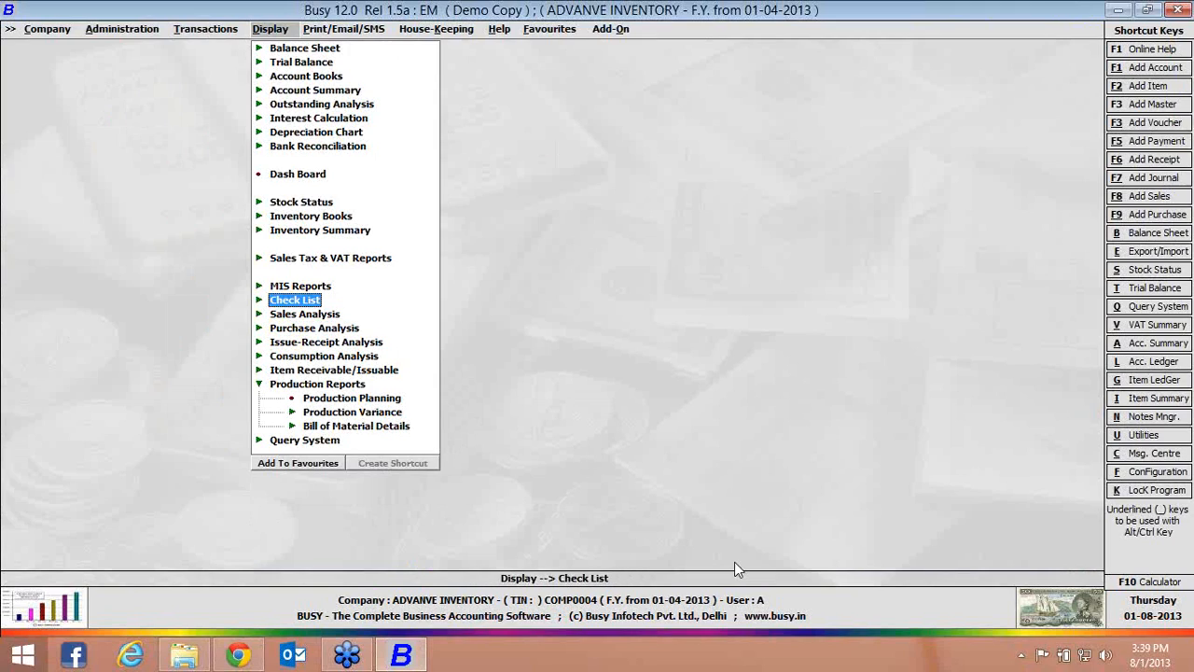
key(Return)
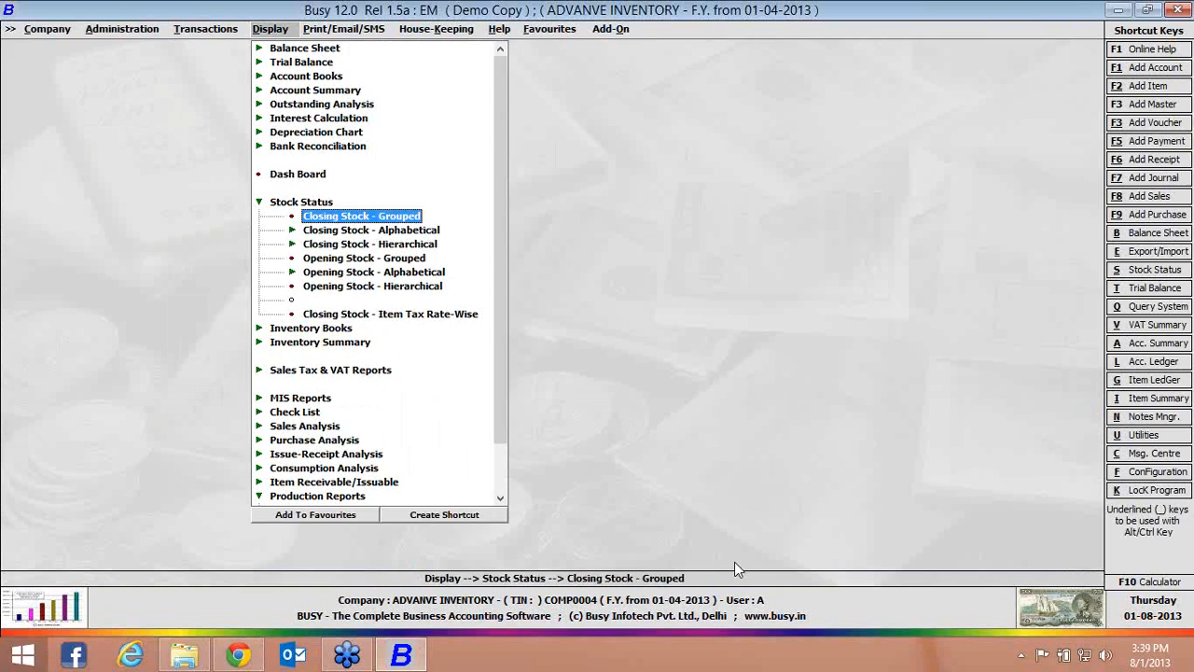
key(Down)
key(Return)
Show the stock status of all items in Main Store as on 01-04-2013 without item values, check the quantities, and close it
key(Return)
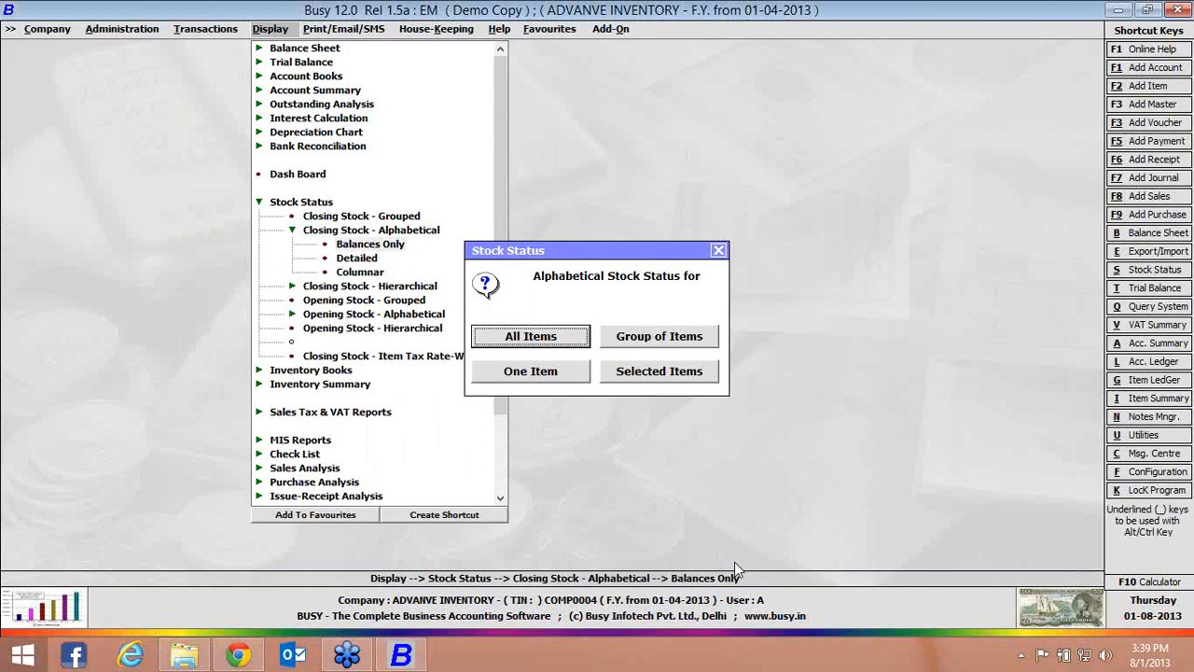
key(Return)
key(Return)
key(Return)
key(Return)
key(Return)
key(Return)
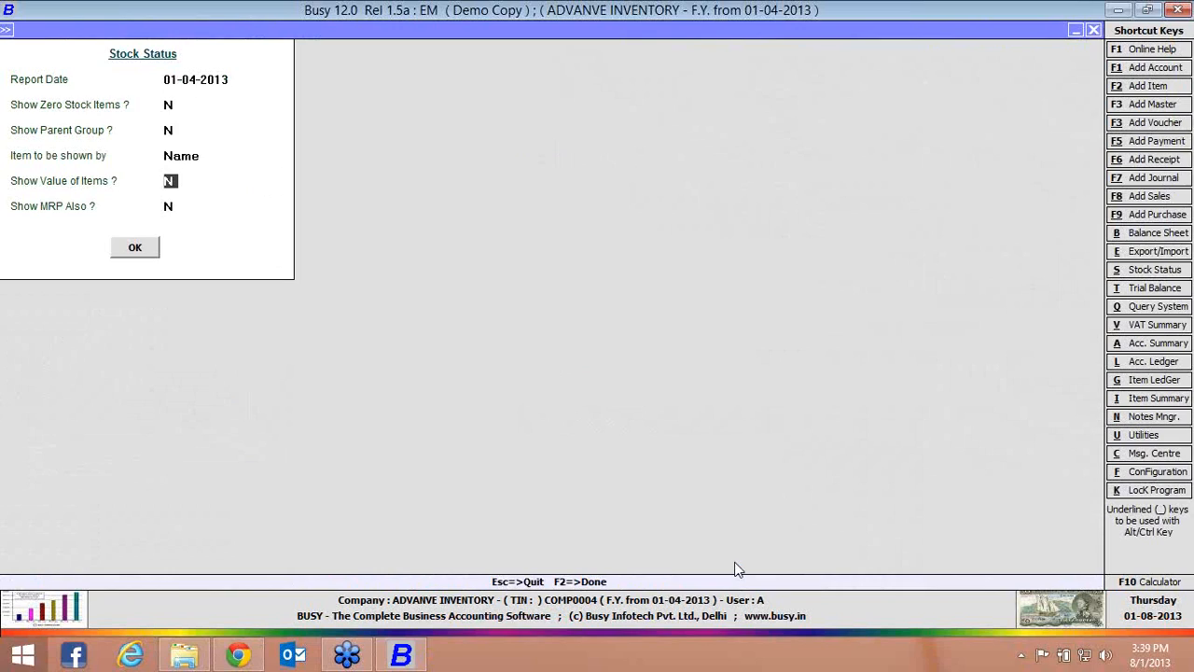
key(Return)
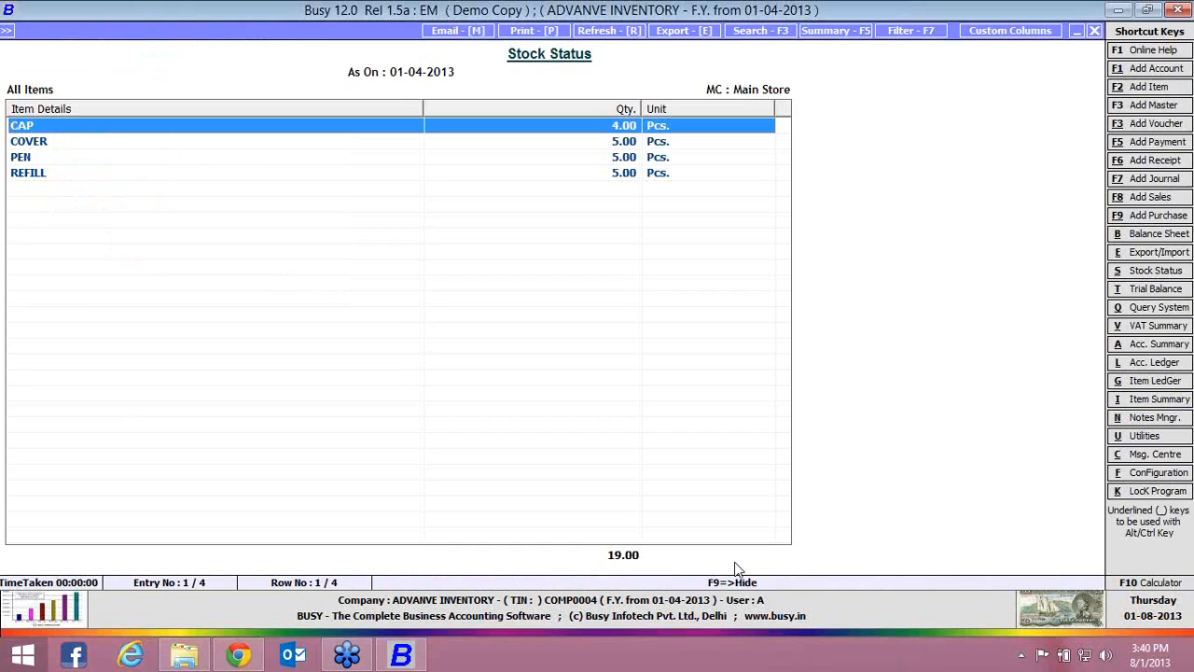
key(Escape)
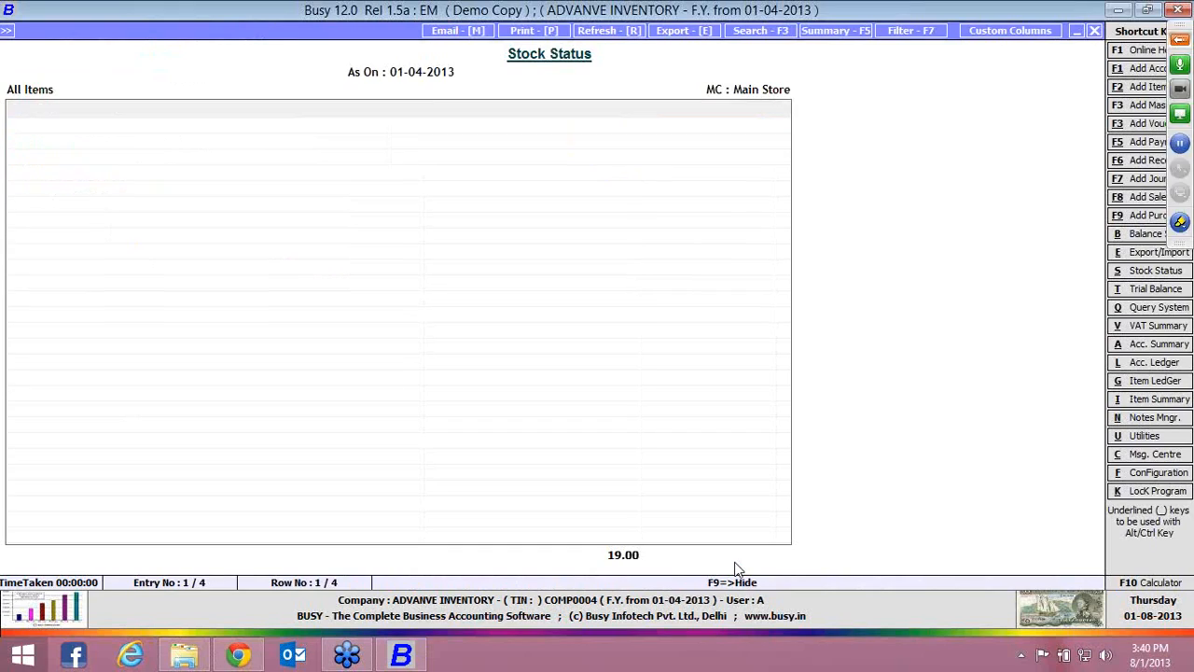
Open the voucher-wise Production Variance report
key(Down)
key(Down)
key(Down)
key(Down)
key(Down)
key(Down)
key(Down)
key(Down)
key(Down)
key(Down)
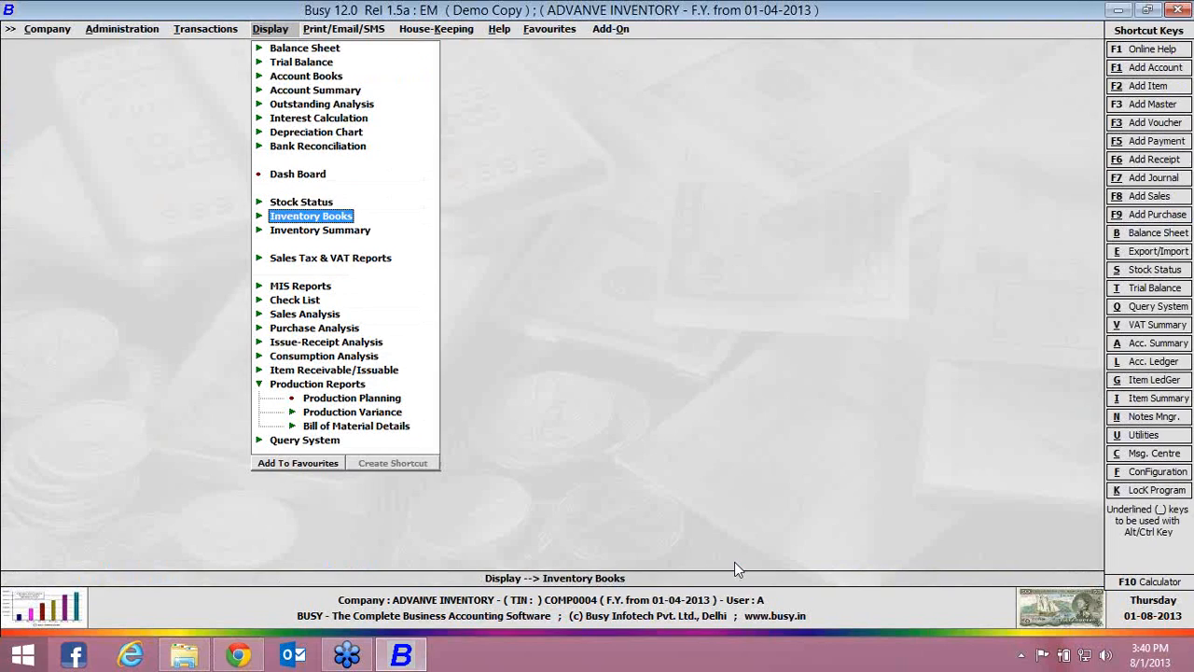
key(Down)
key(Down)
key(Down)
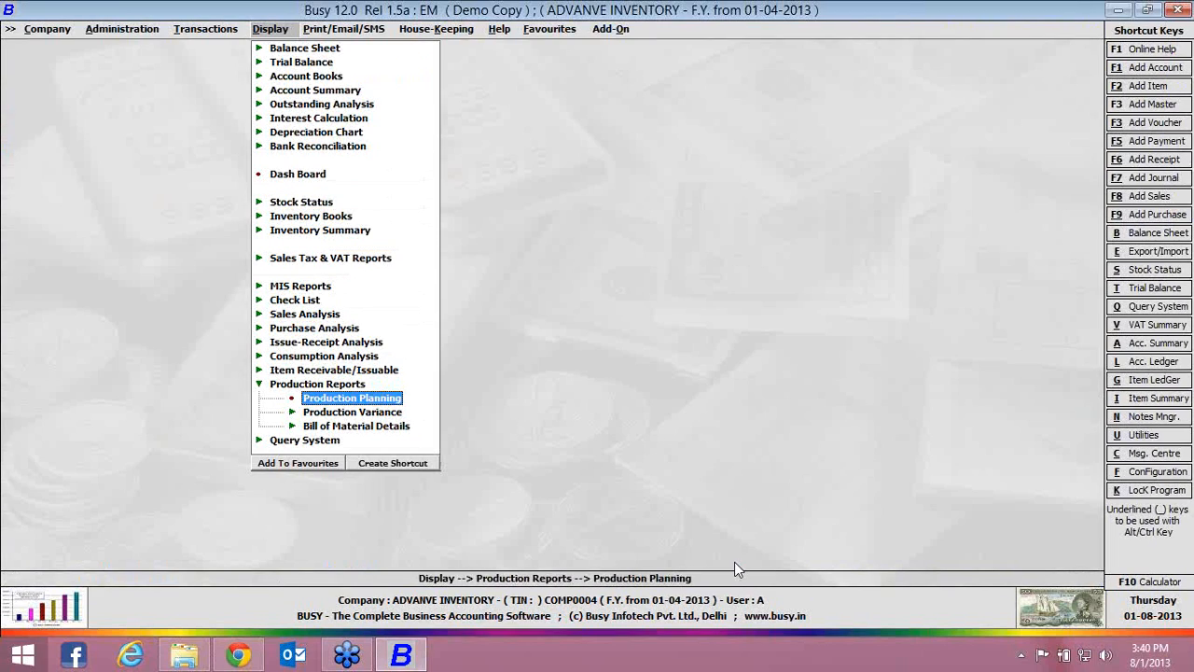
key(Return)
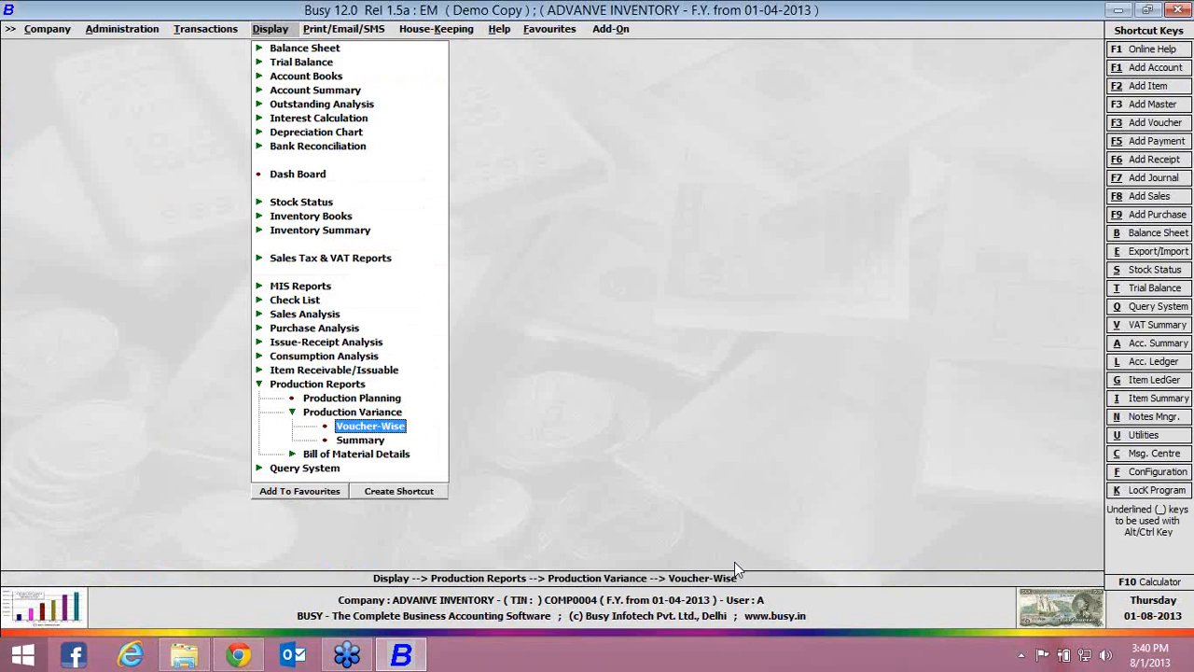
key(Return)
key(Return)
Run the Production Variance report for BOM PEN on 01-04-2013, limited to vouchers with variance and excluding by-products, and close the result
key(Return)
key(Return)
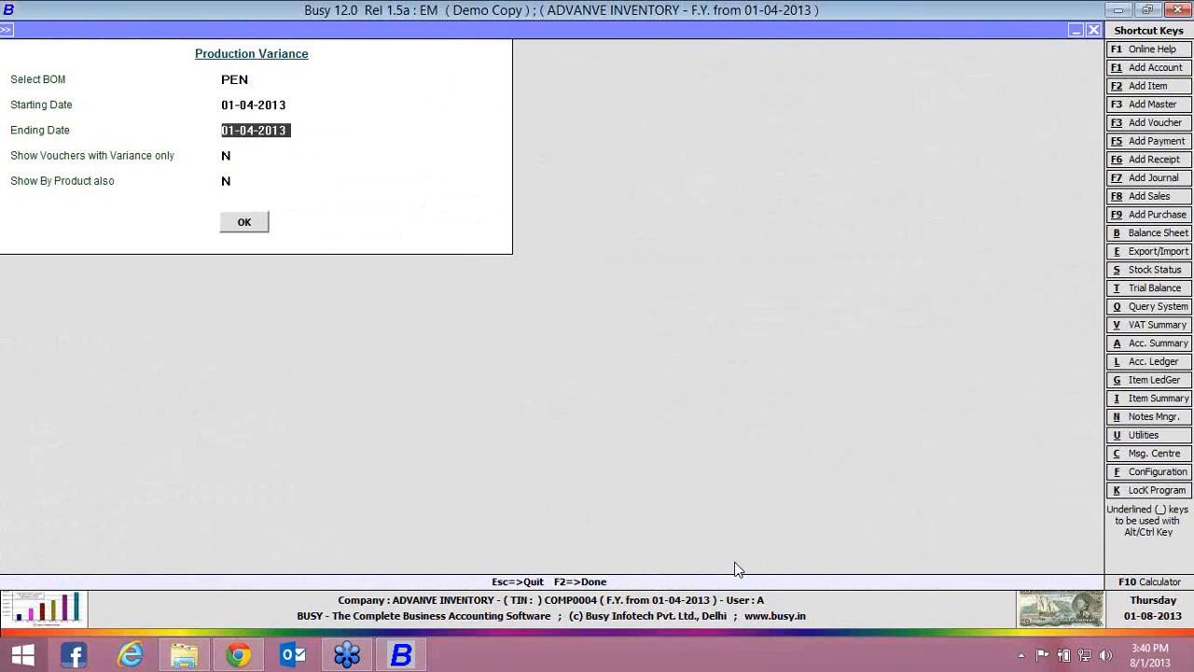
key(Return)
text(Y)
key(Return)
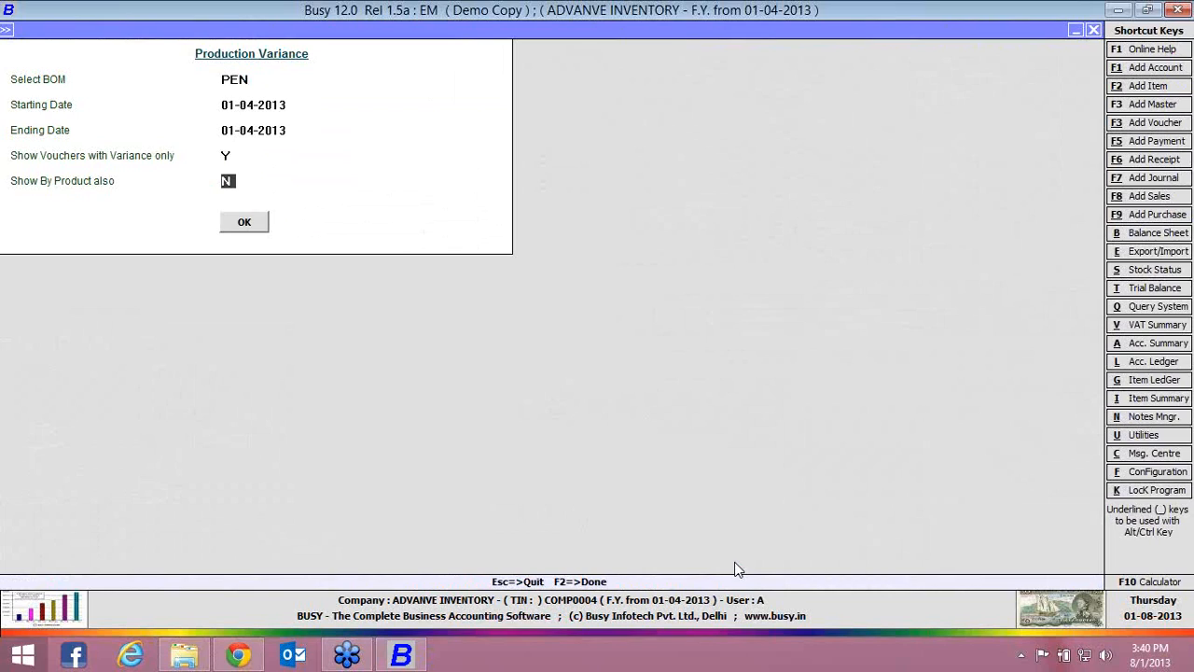
key(Return)
key(Return)
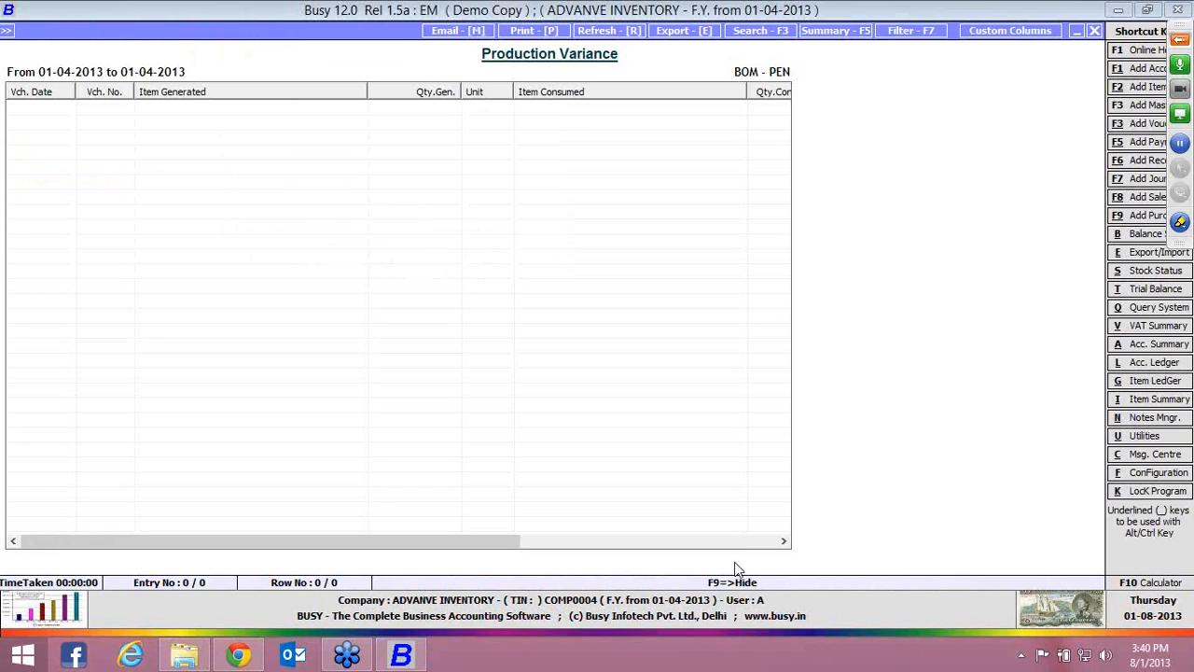
key(Escape)
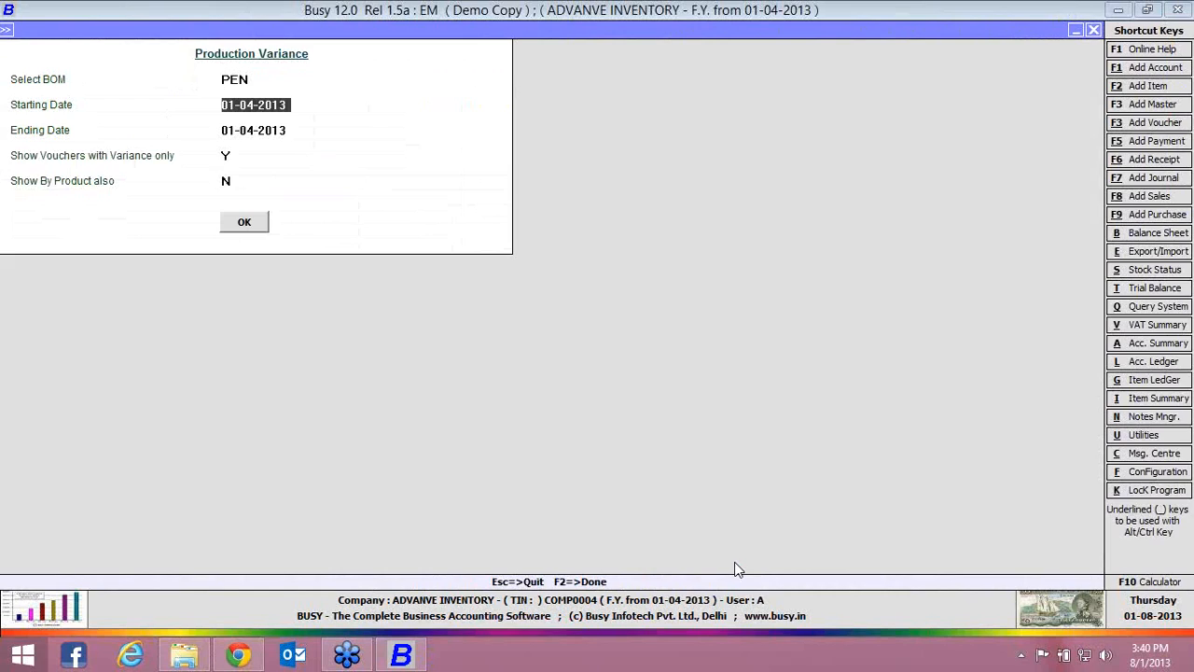
Rerun the Production Variance report for PEN on 01-04-2013 with Show Vouchers with Variance only set to N
key(Return)
key(Return)
key(Return)
key(Return)
key(Return)
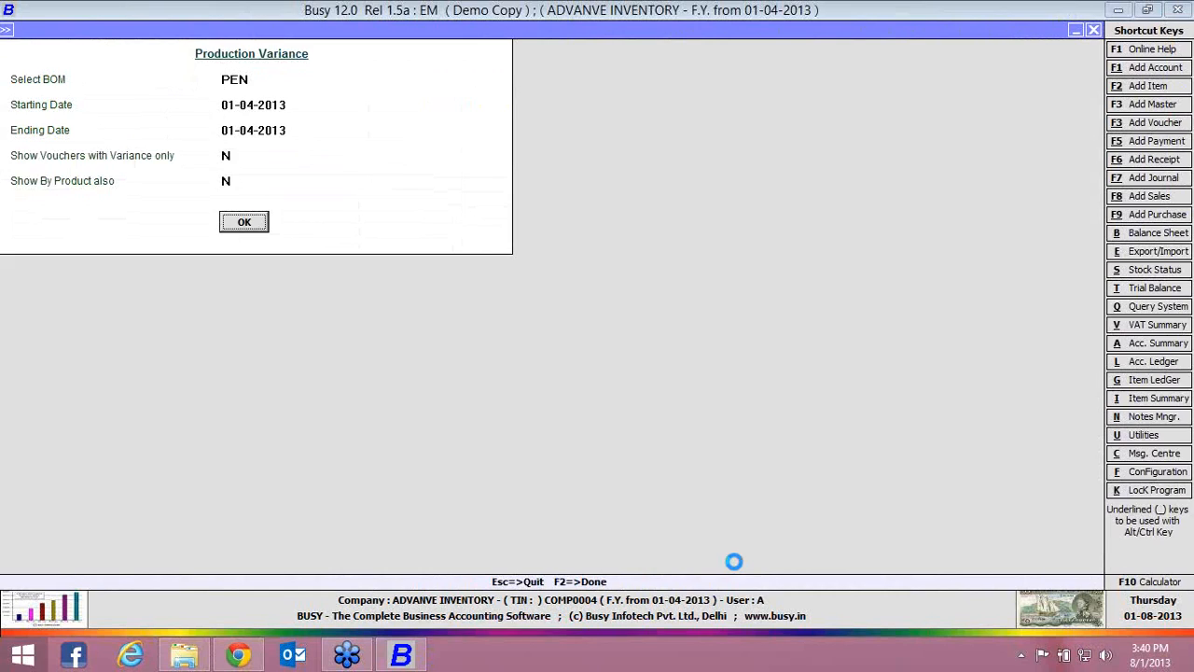
Compare each item's consumed quantity with its BOM quantity, check the variance quantity and percentage columns, and close the Production Variance report
key(Right)
key(Right)
key(Right)
key(Right)
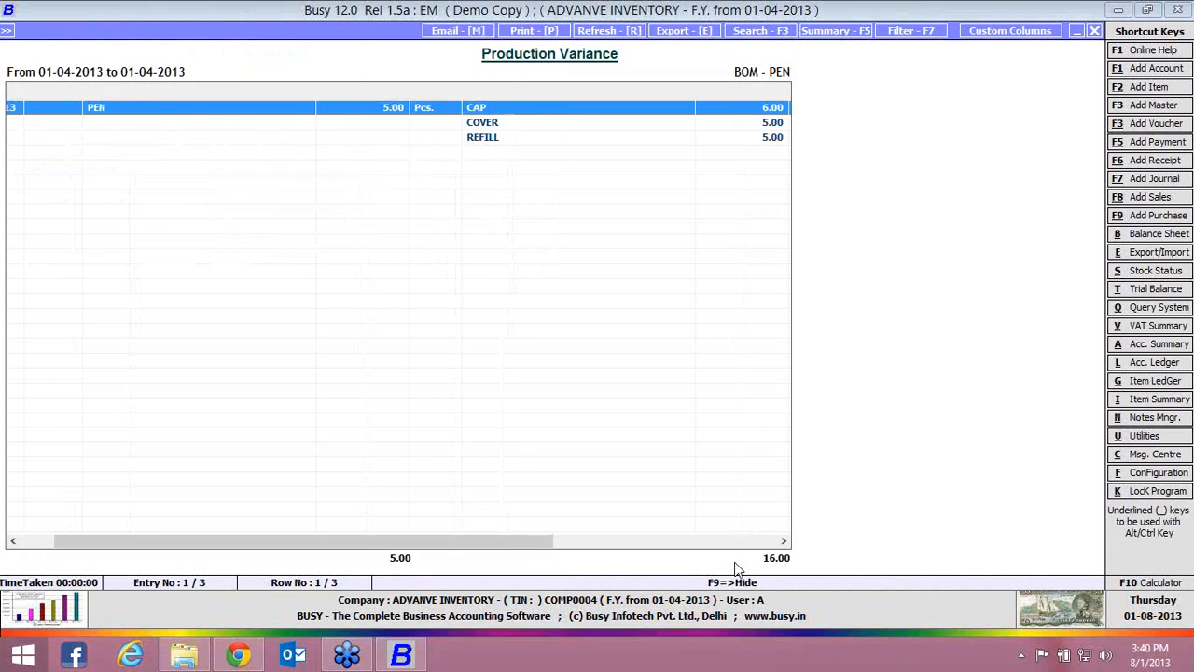
key(Right)
key(Right)
key(Right)
key(Right)
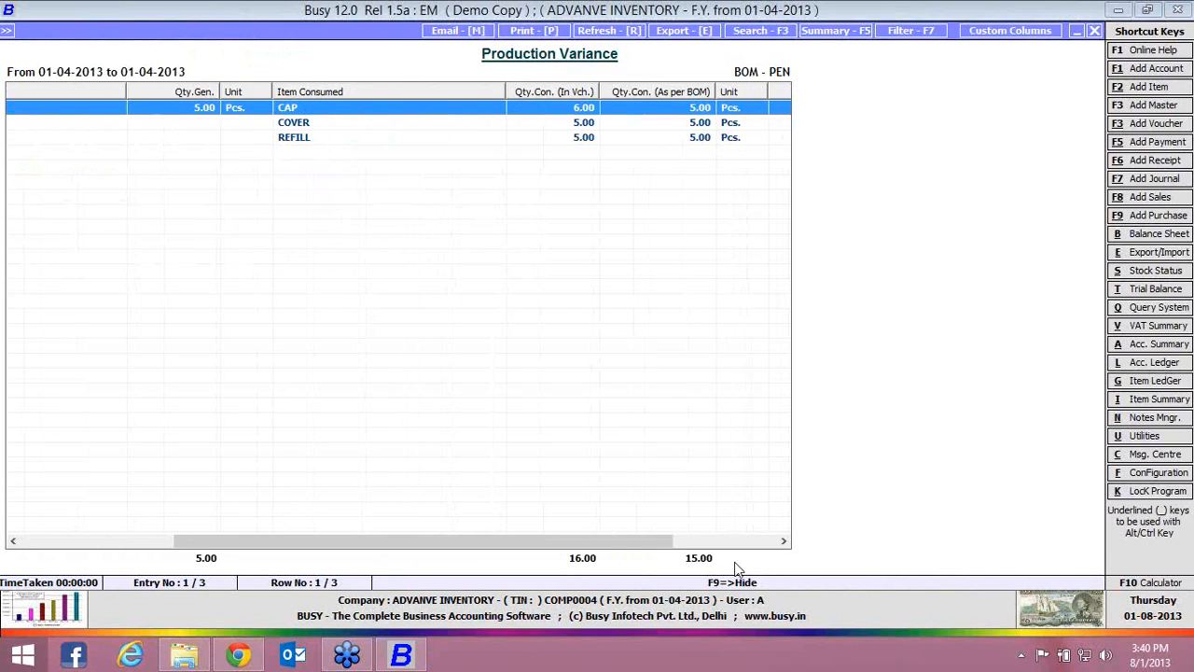
key(Right)
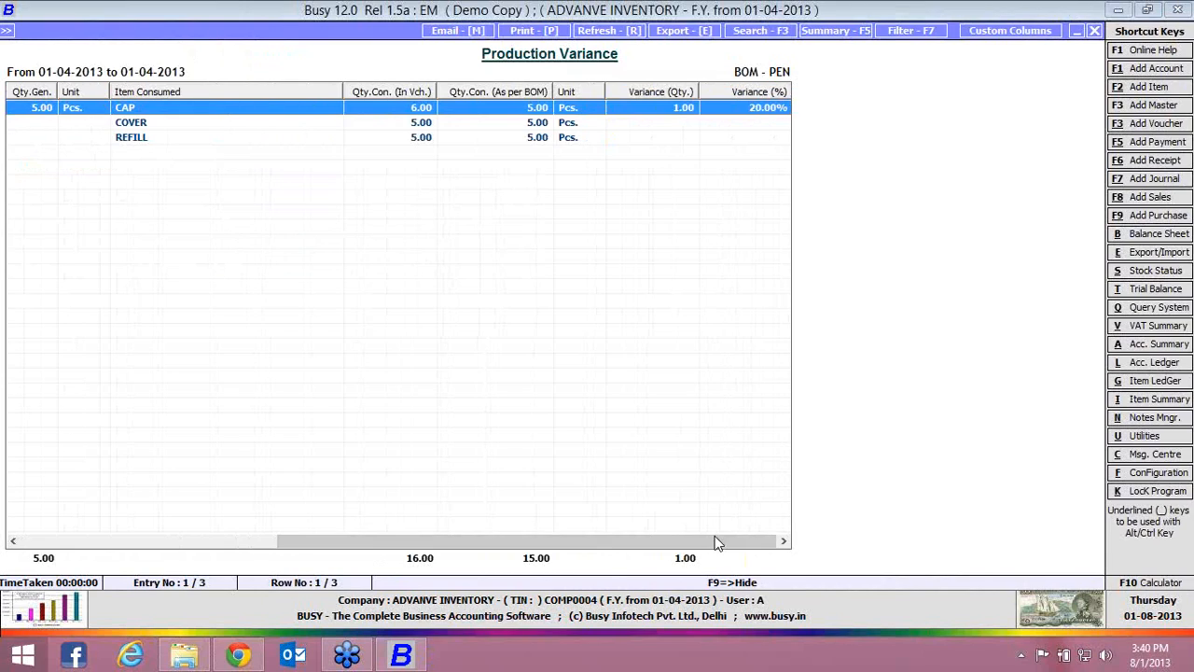
drag(706, 545, 454, 571)
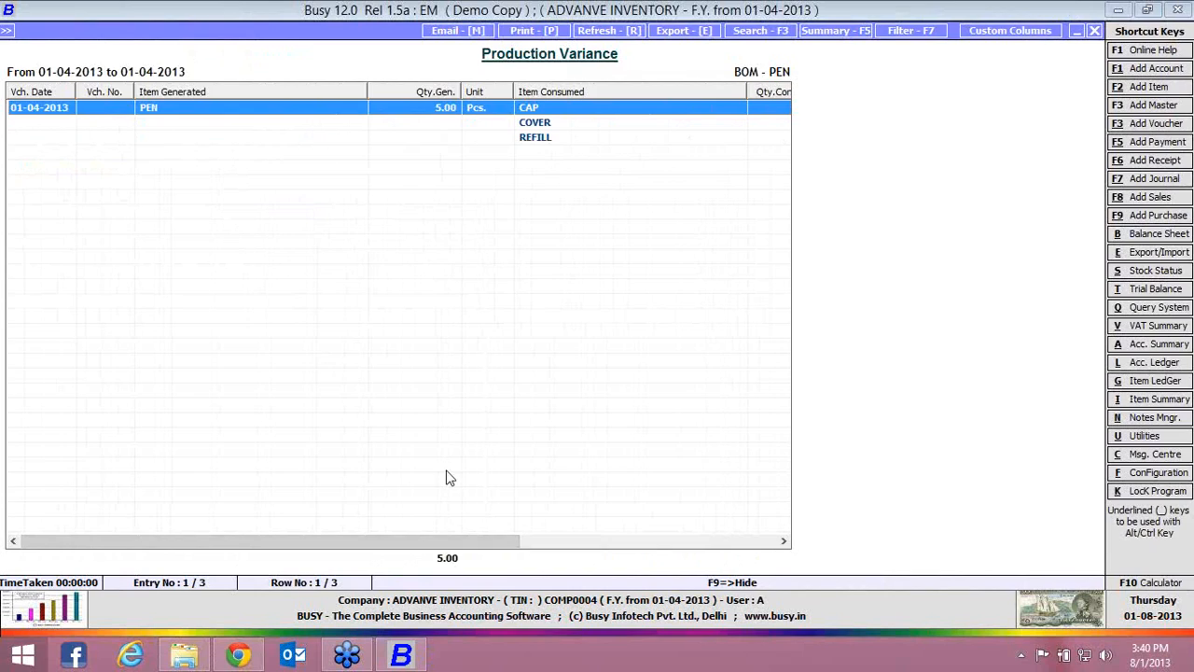
drag(518, 541, 610, 541)
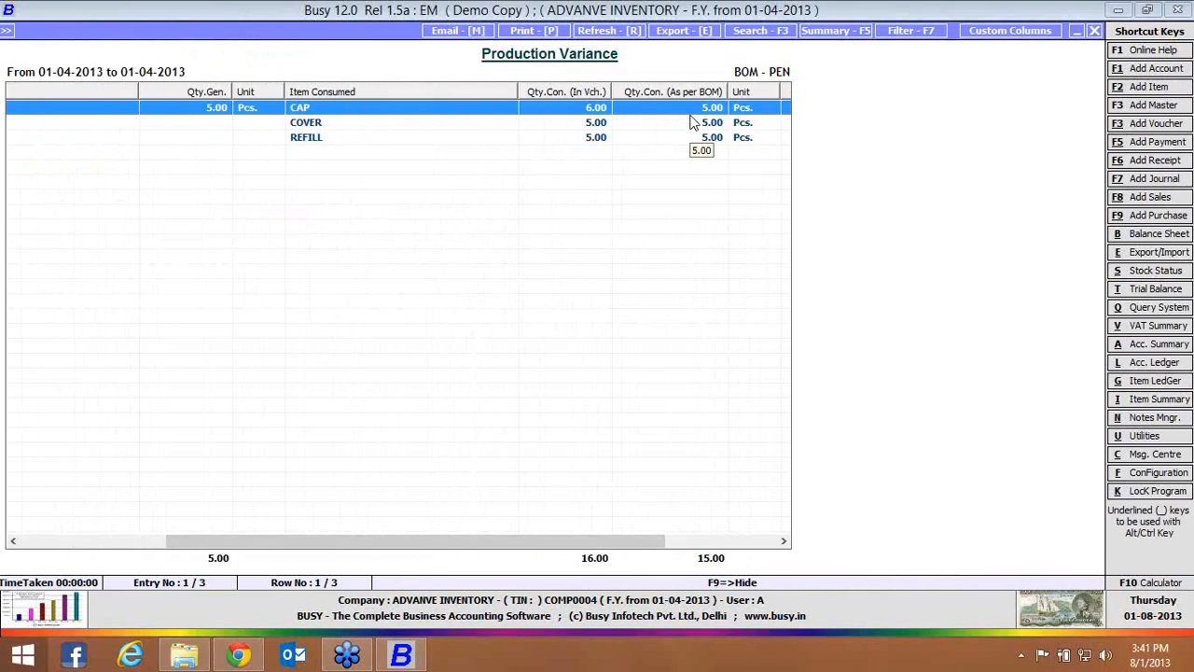
drag(634, 539, 738, 535)
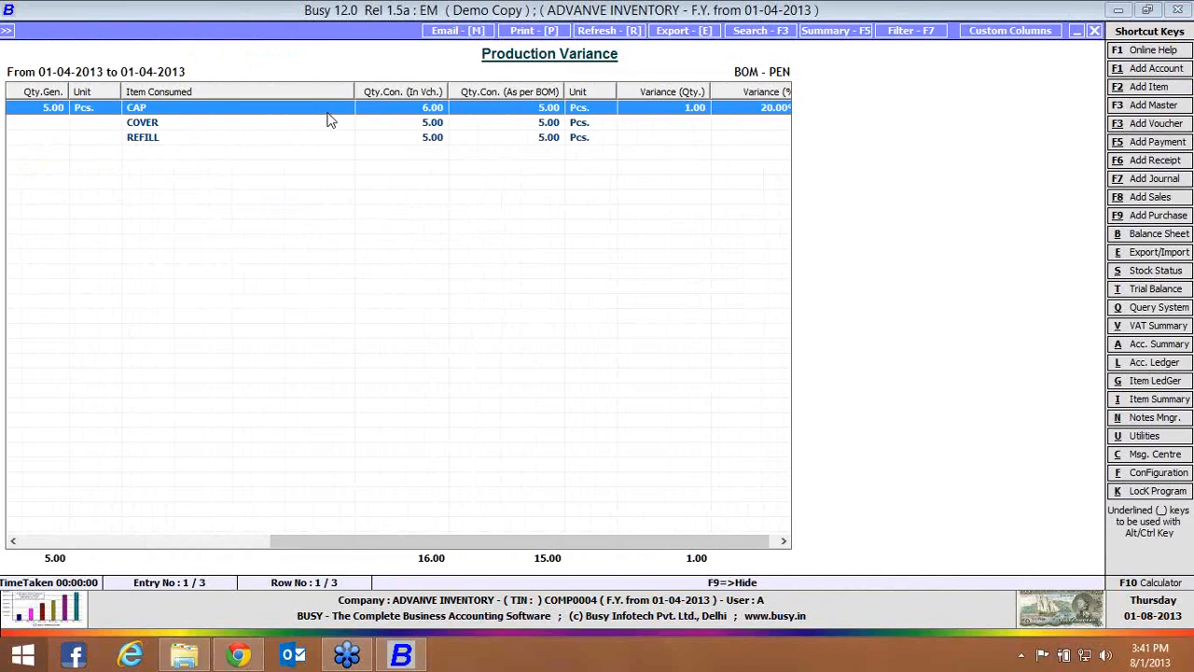
key(Escape)
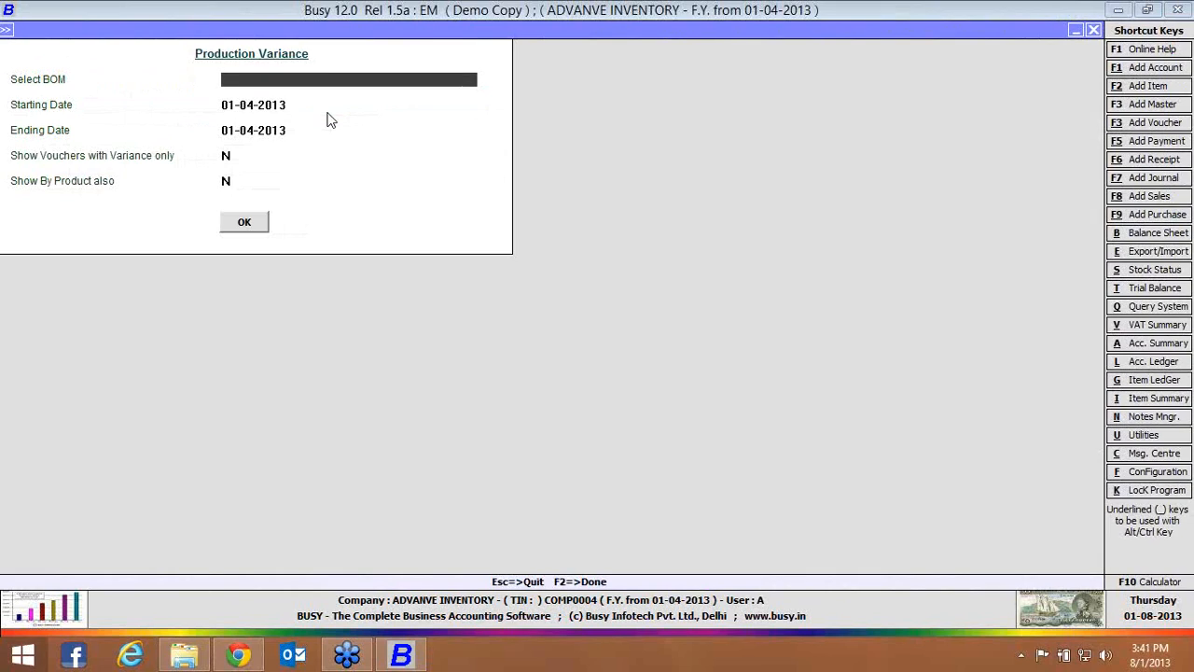
key(Escape)
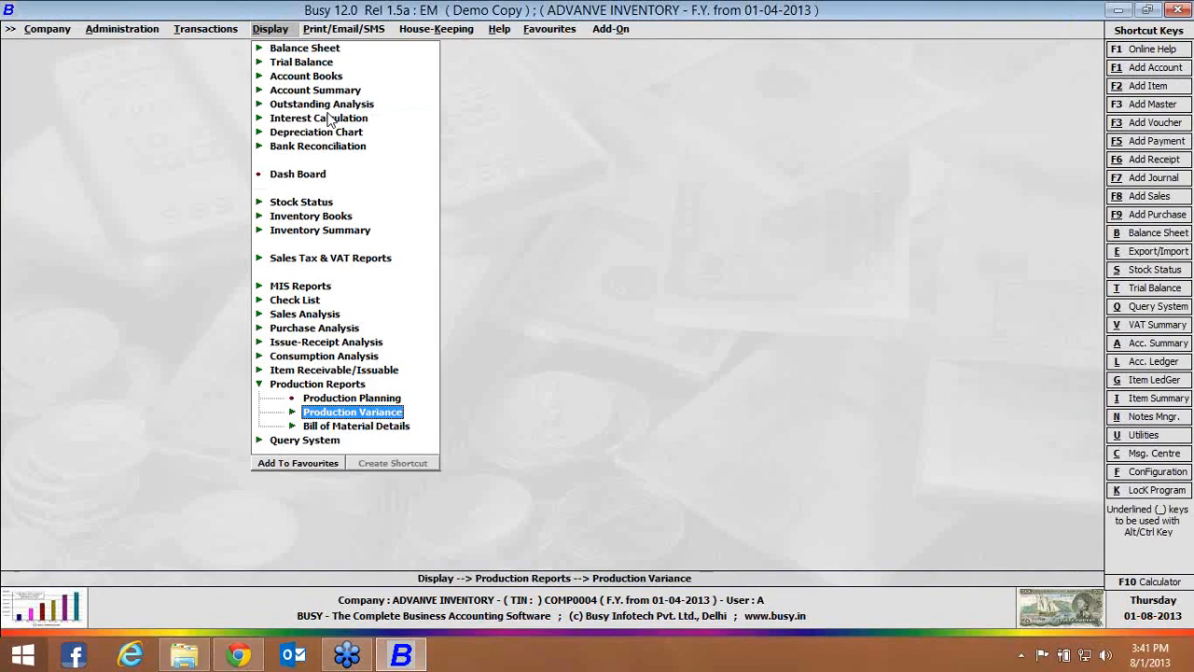
key(Escape)
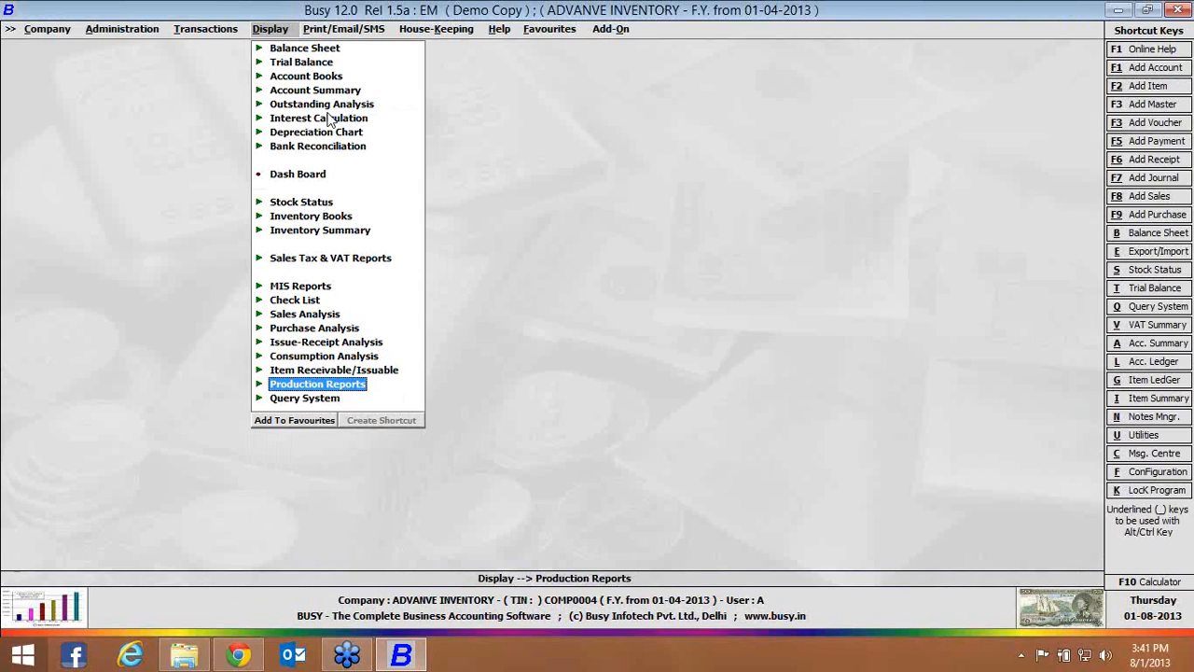
Start a new Unassemble voucher in the Main series dated 01-04-2013
key(Left)
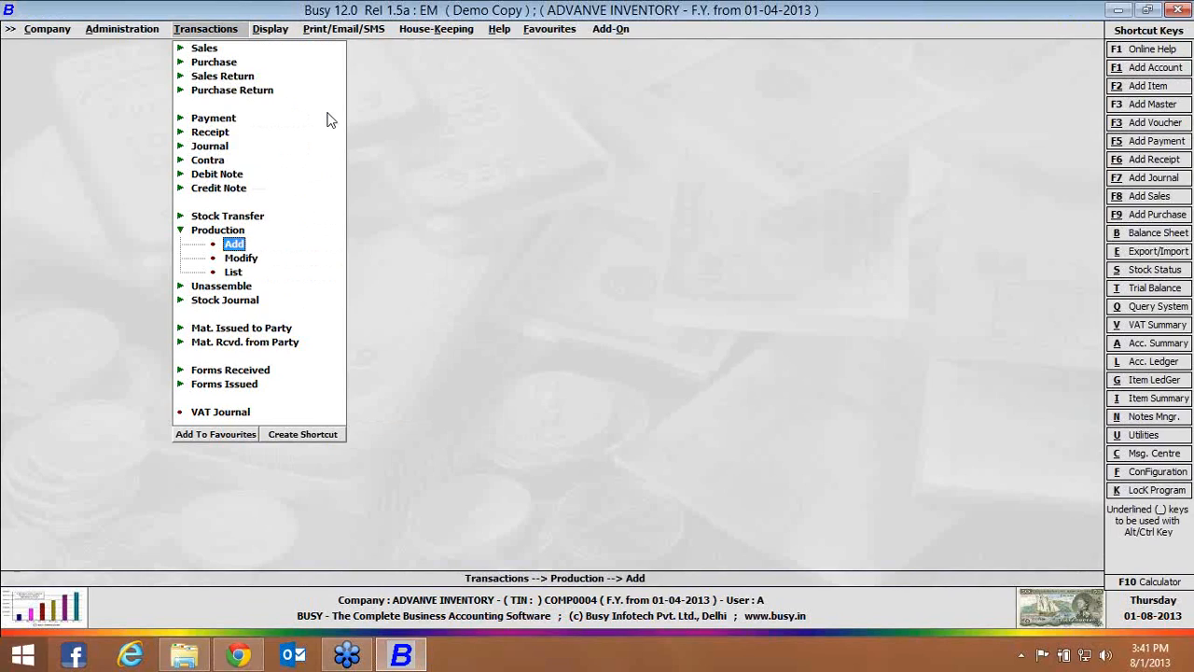
key(Down)
key(Down)
key(Down)
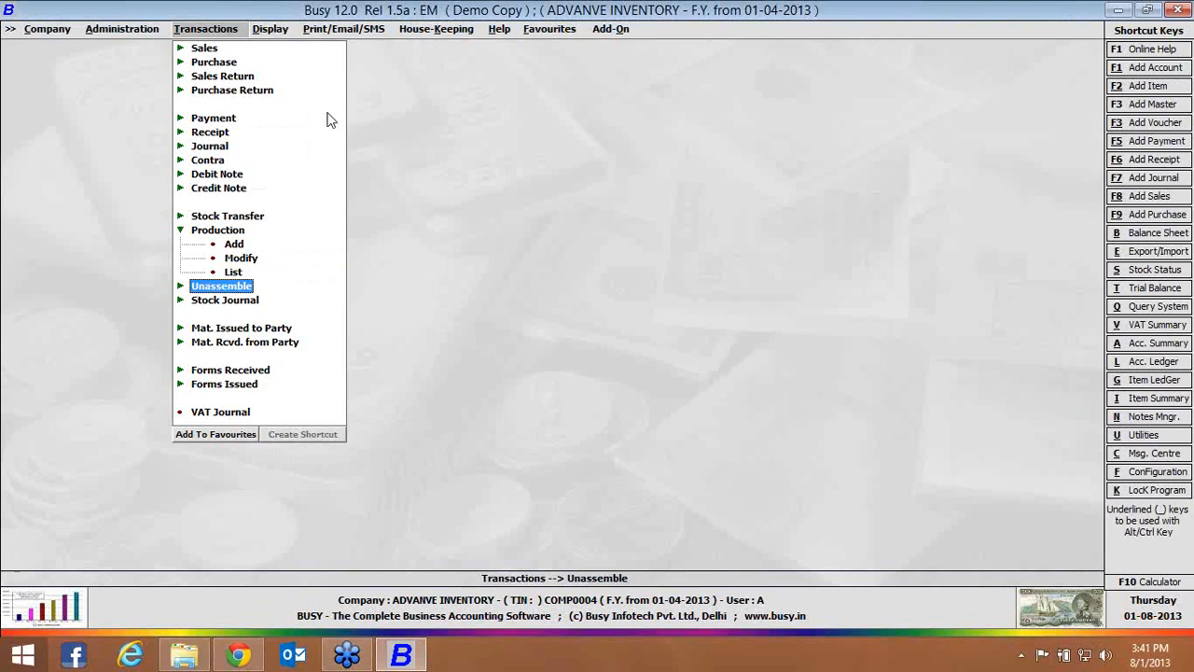
key(Return)
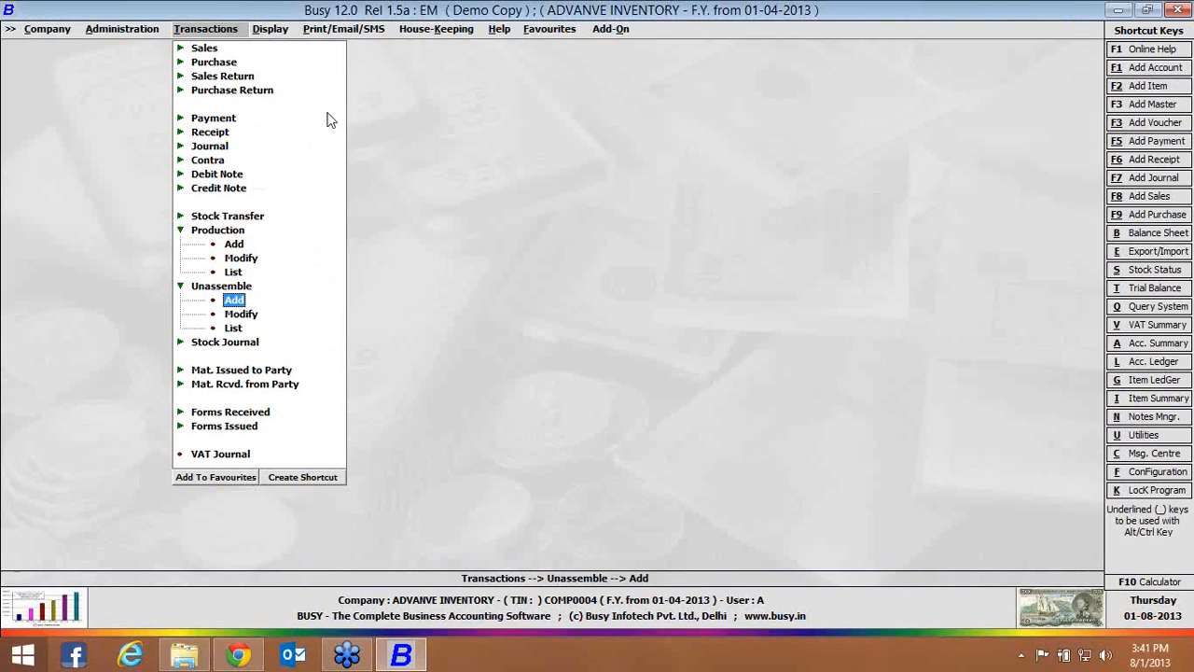
key(Return)
Set the material centre to Main Store, the BOM to PEN, and the quantity to unassemble to 2 Pcs
key(Return)
key(Return)
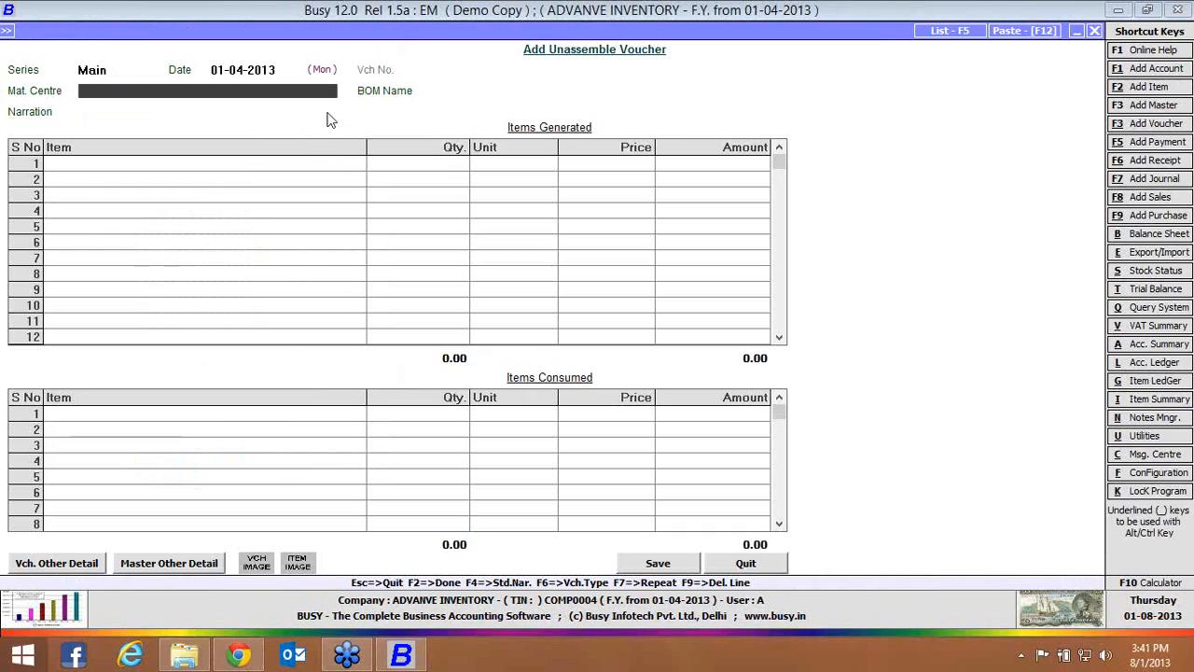
key(Return)
key(Return)
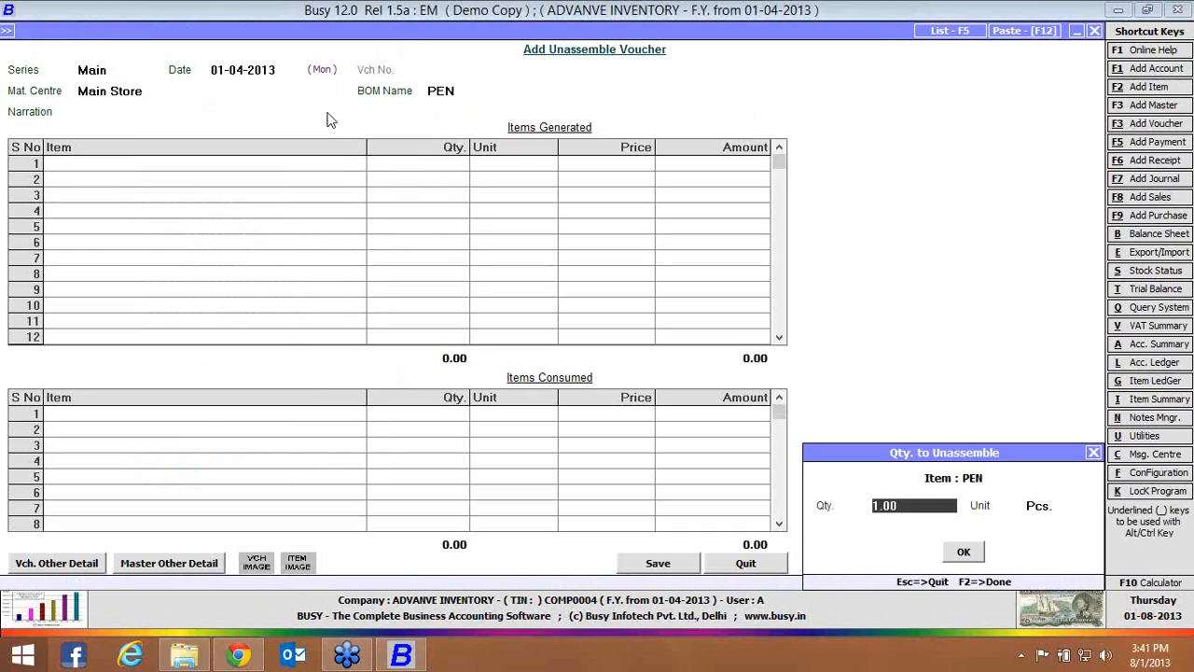
text(2)
key(Return)
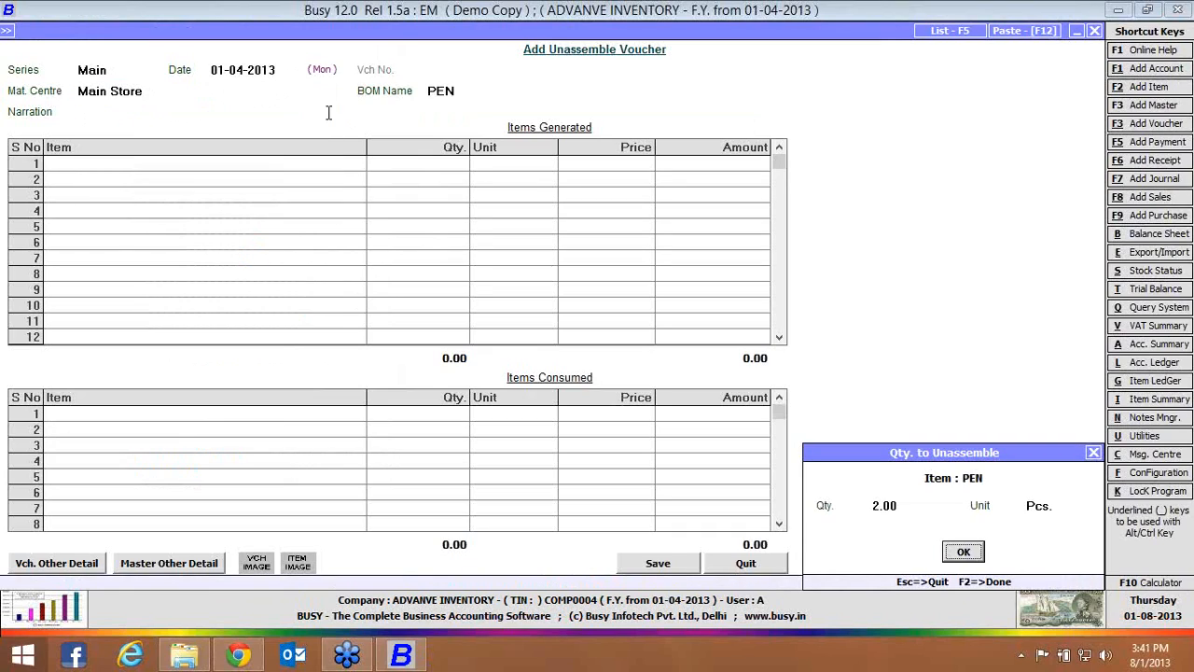
key(Return)
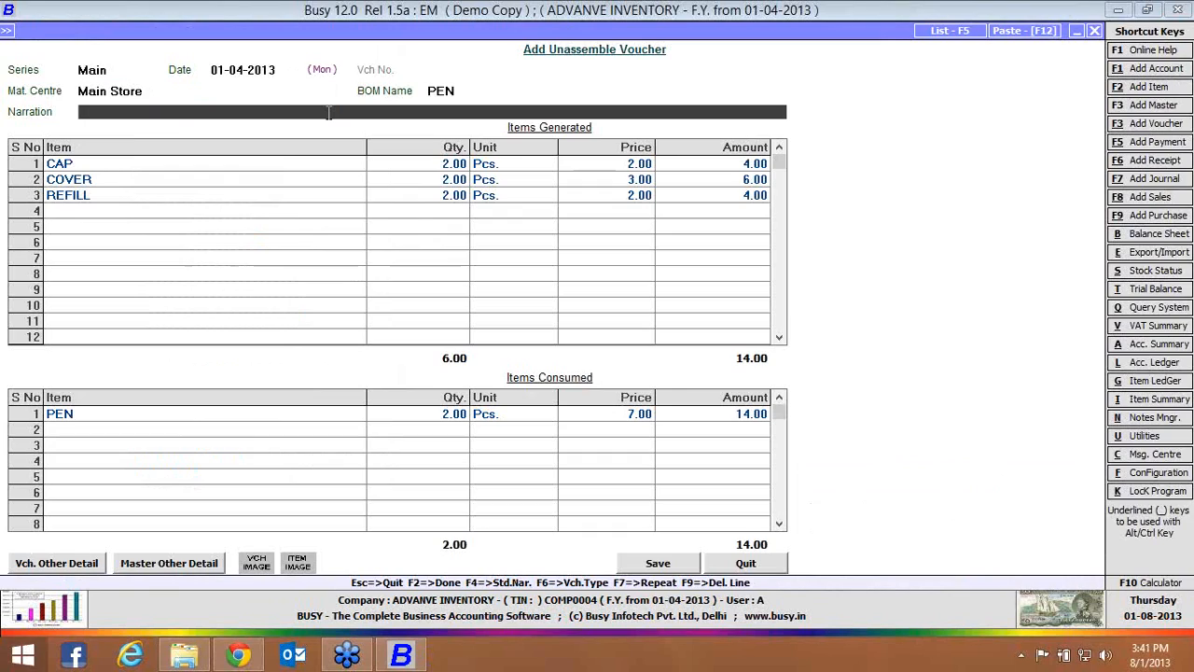
In the generated items, set the REFILL quantity to 1 and both the quantity and price of CAP to 0
click(324, 416)
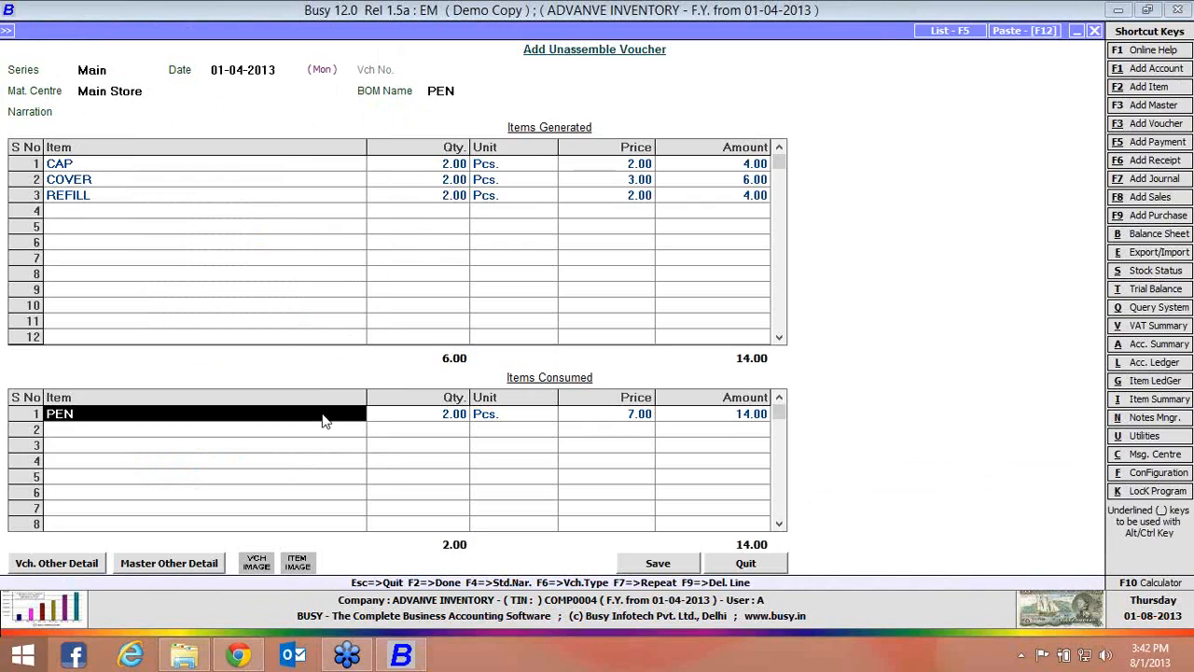
click(446, 199)
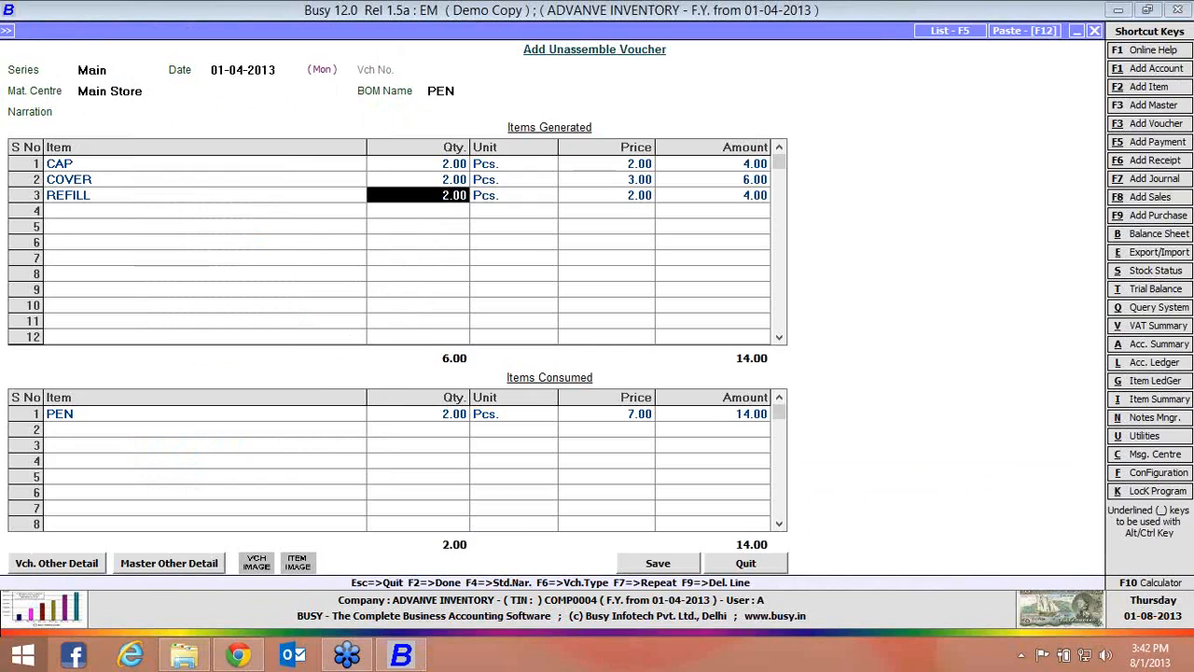
text(1)
click(454, 165)
text(0)
key(Return)
key(Return)
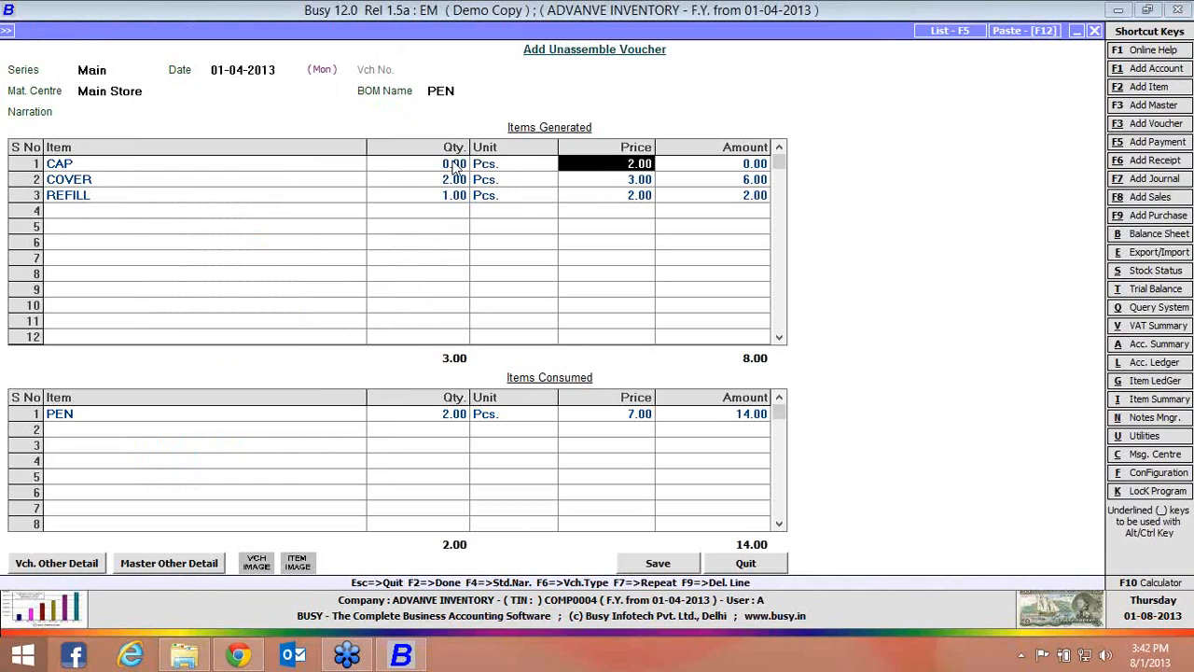
text(0)
Set the generated COVER quantity to 1 and quit the Unassemble voucher without saving
key(Return)
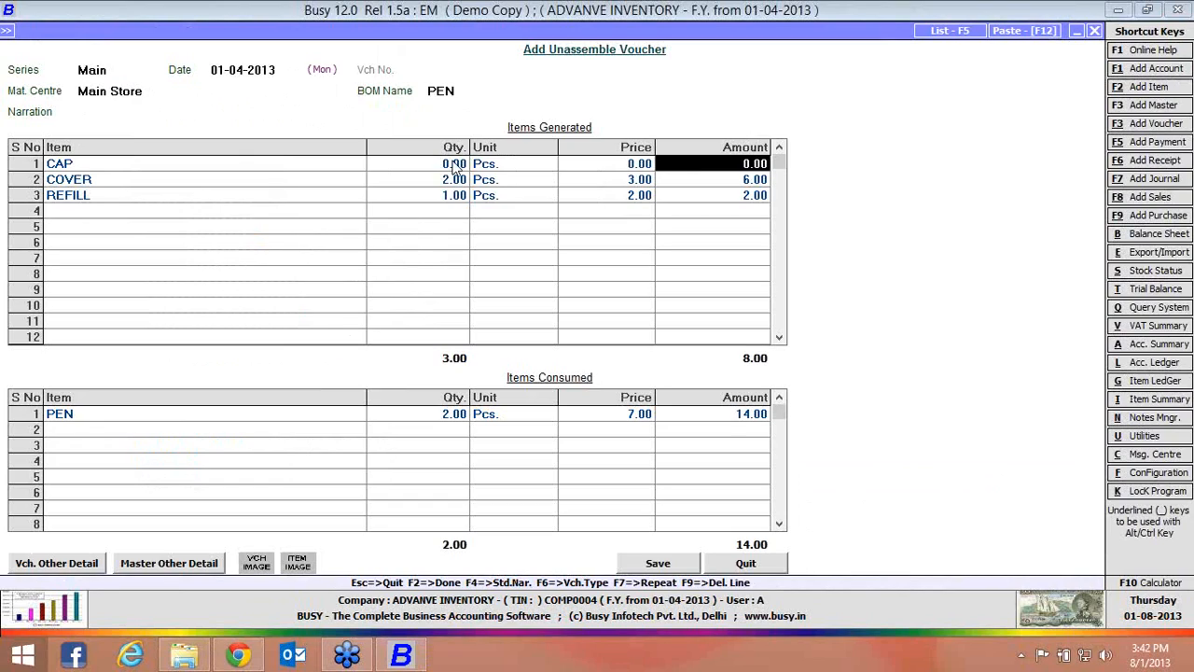
key(Down)
key(Left)
key(Left)
key(Left)
text(1)
key(Return)
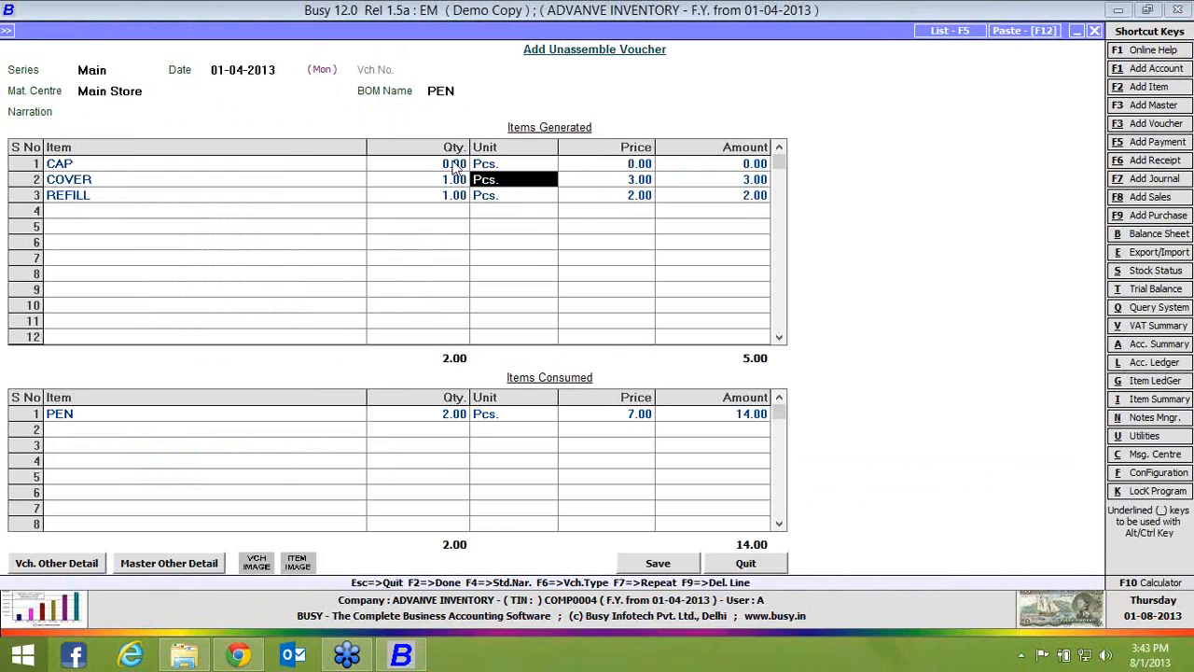
key(Escape)
key(Return)
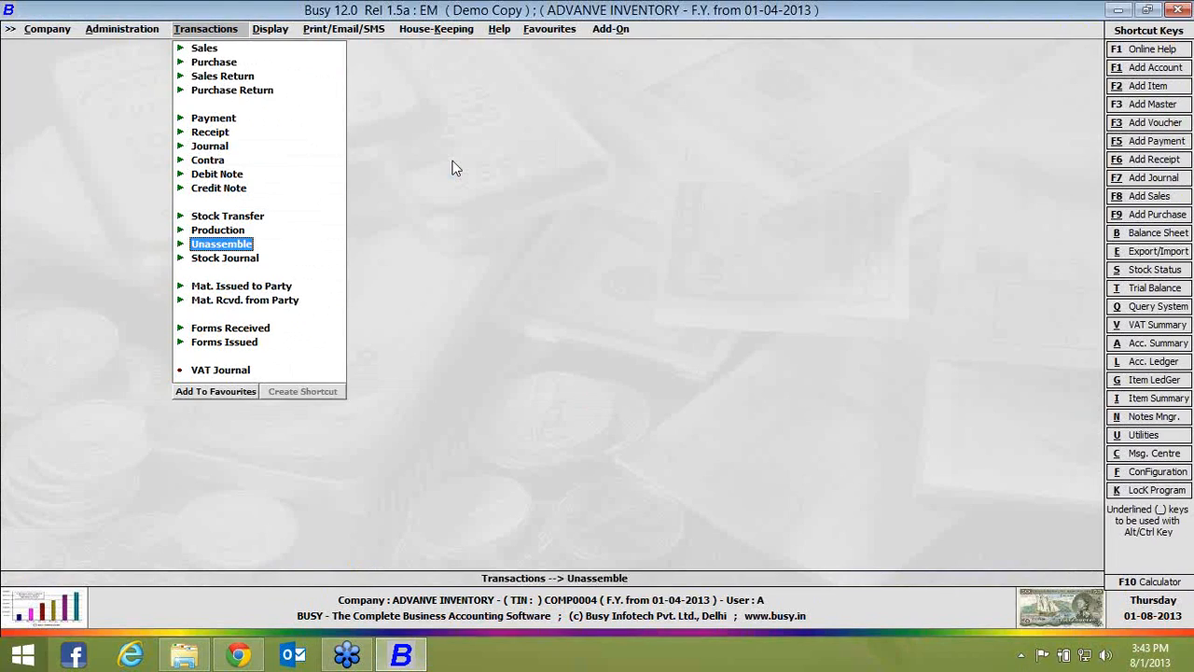
key(Right)
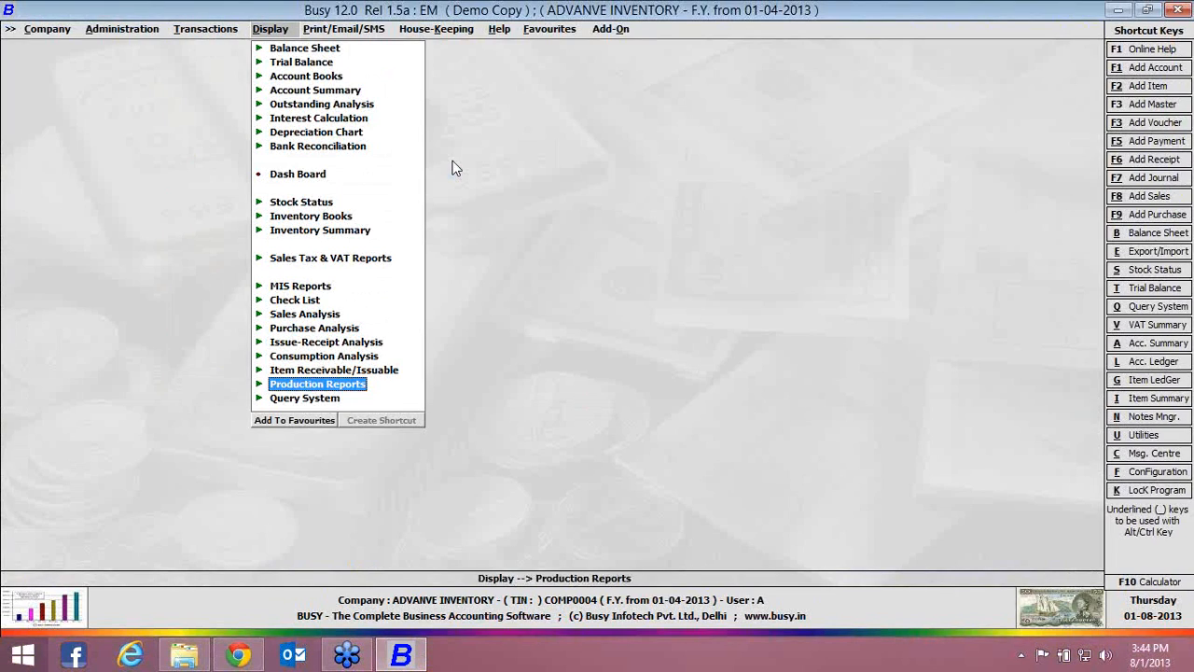
key(Return)
key(Left)
key(Left)
key(Return)
key(Down)
key(Down)
key(Down)
key(Down)
key(Right)
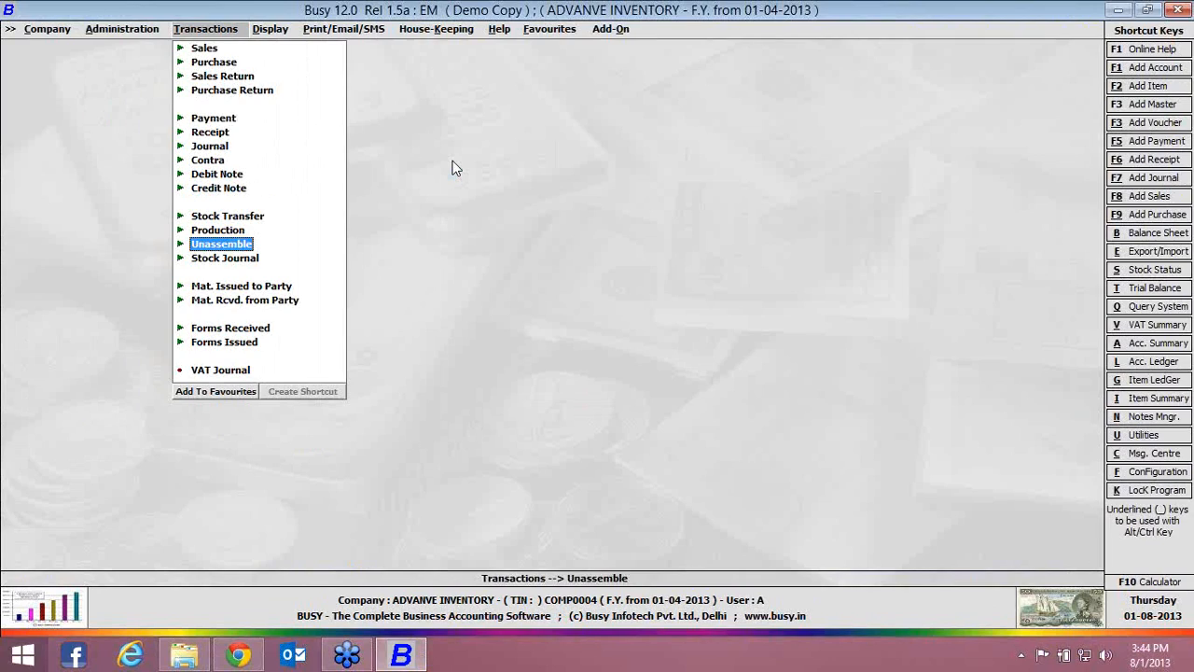
Open the Inventory section of the Features / Options configuration
key(Left)
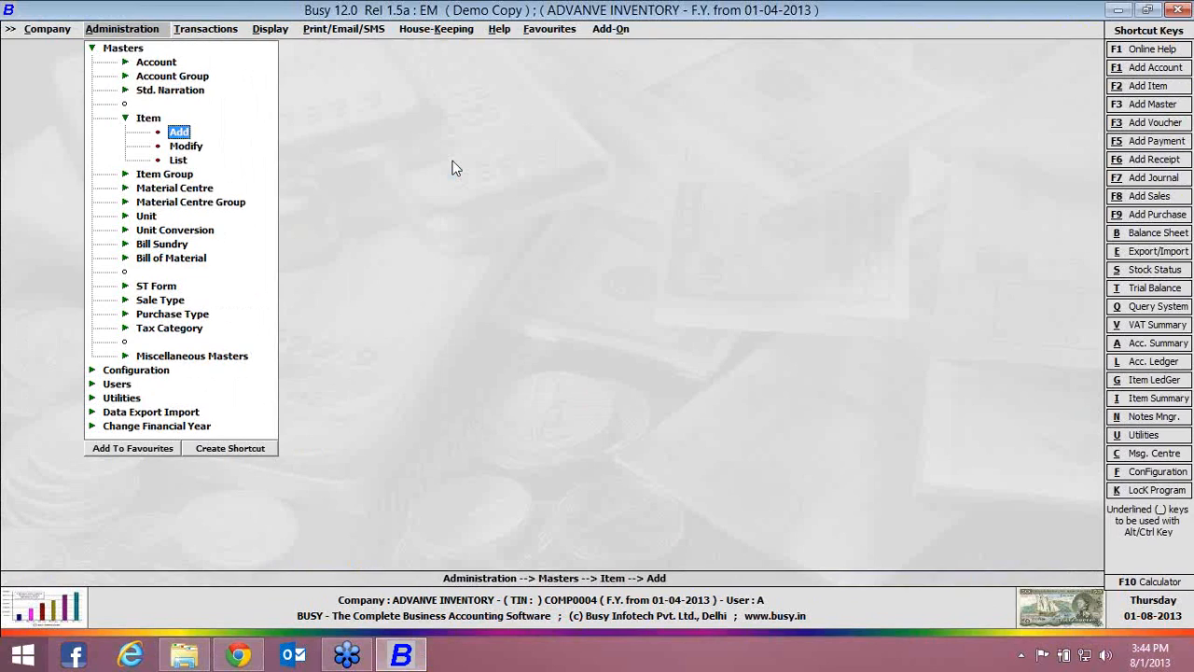
key(Left)
key(Left)
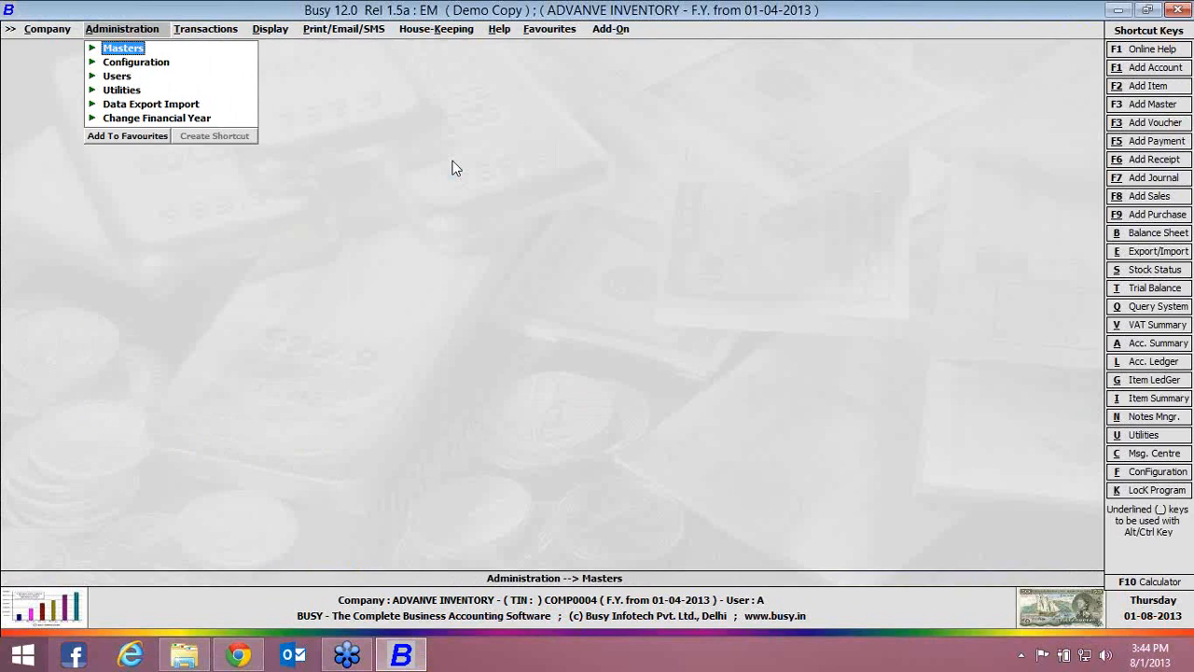
key(Down)
key(Return)
key(i)
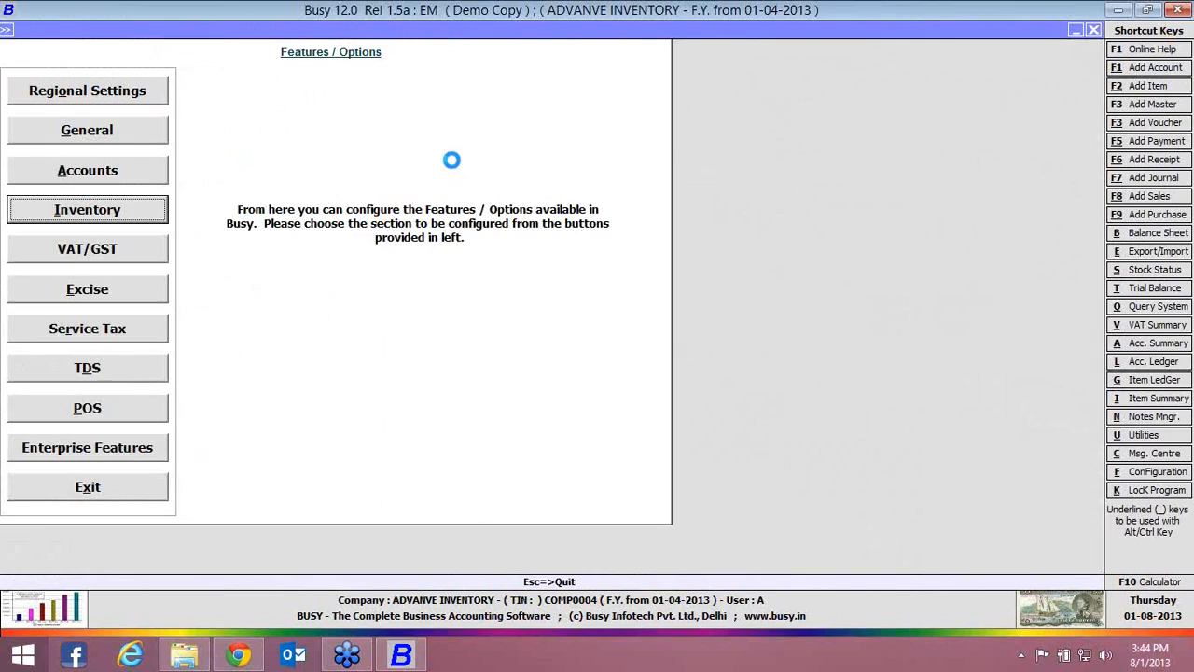
key(Return)
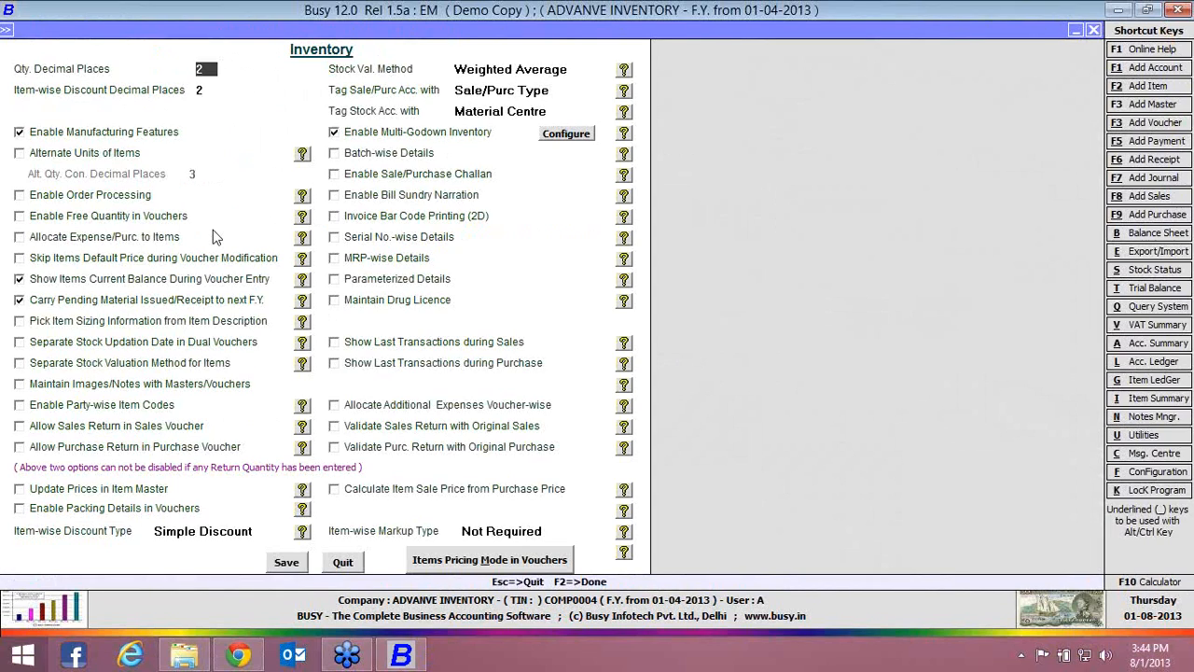
Enable order processing with its additional options all left off, and save the inventory configuration
click(143, 197)
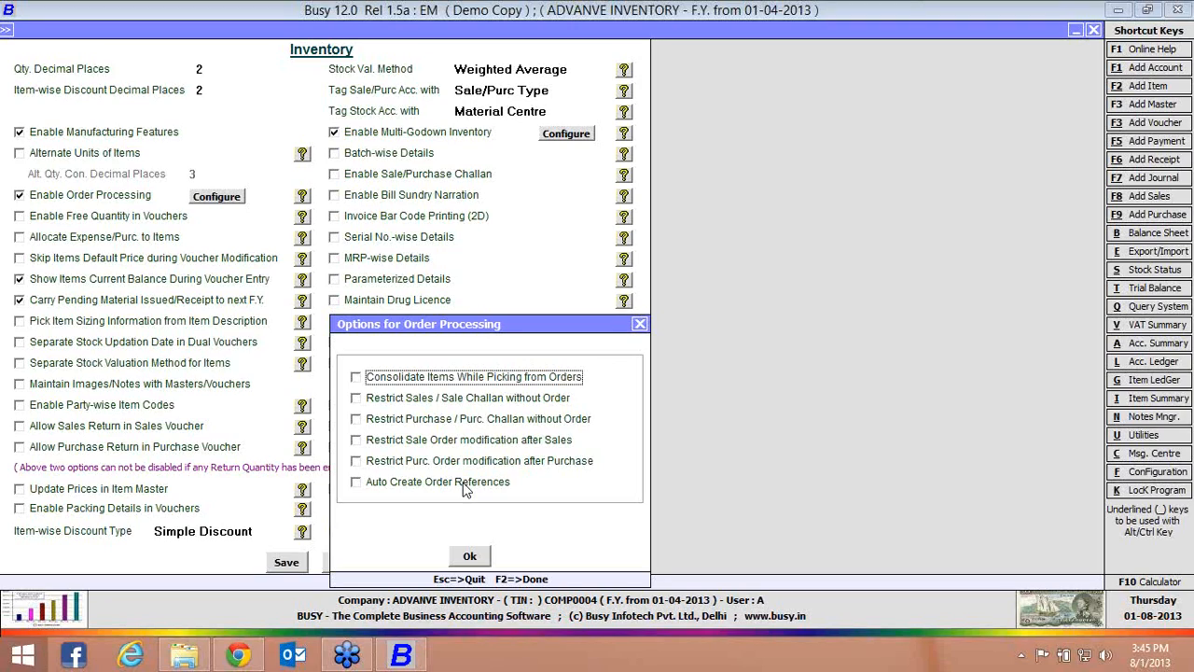
click(467, 484)
click(466, 483)
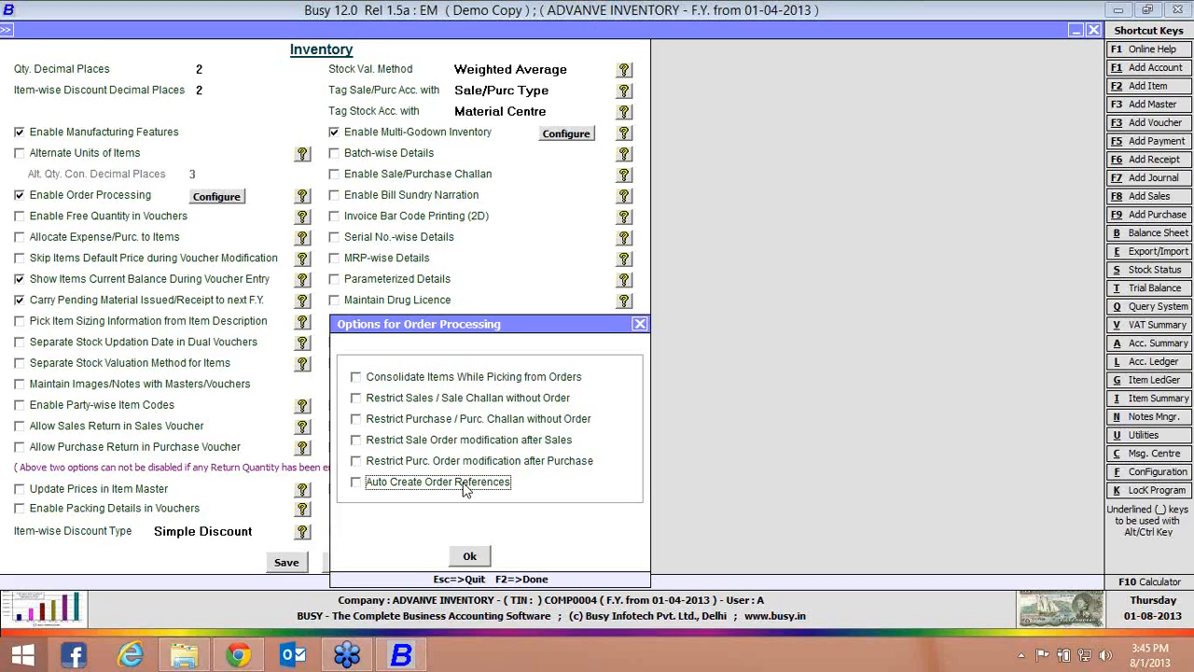
click(469, 557)
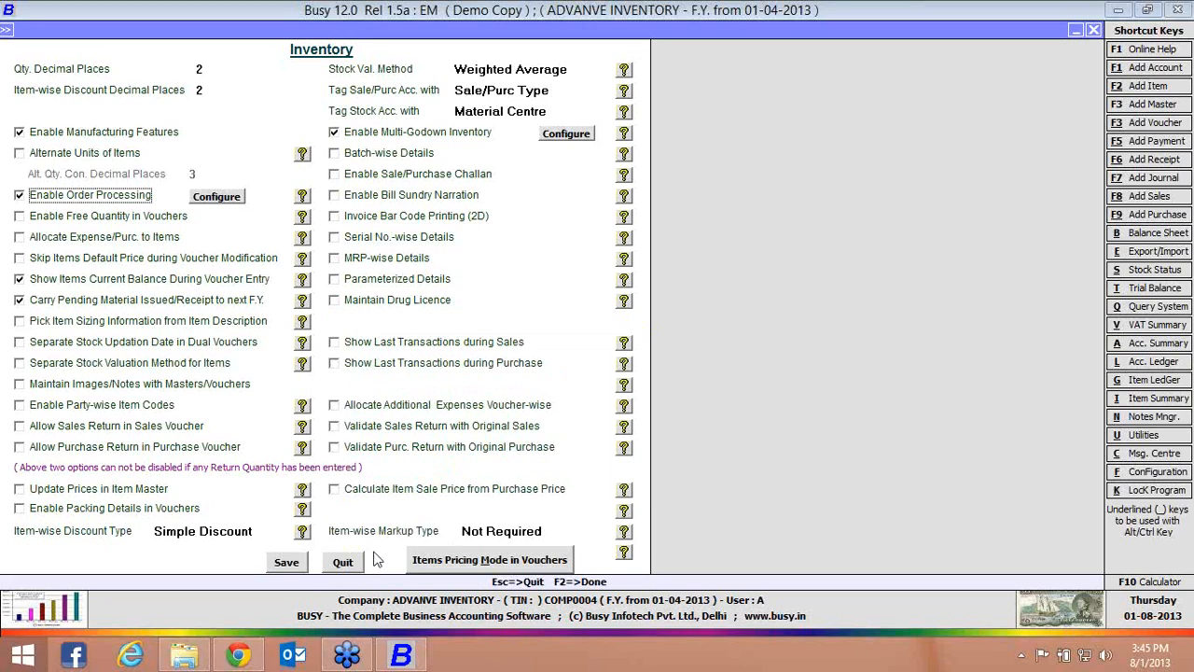
click(299, 565)
Open a new Sales Order voucher for entry
key(alt+t)
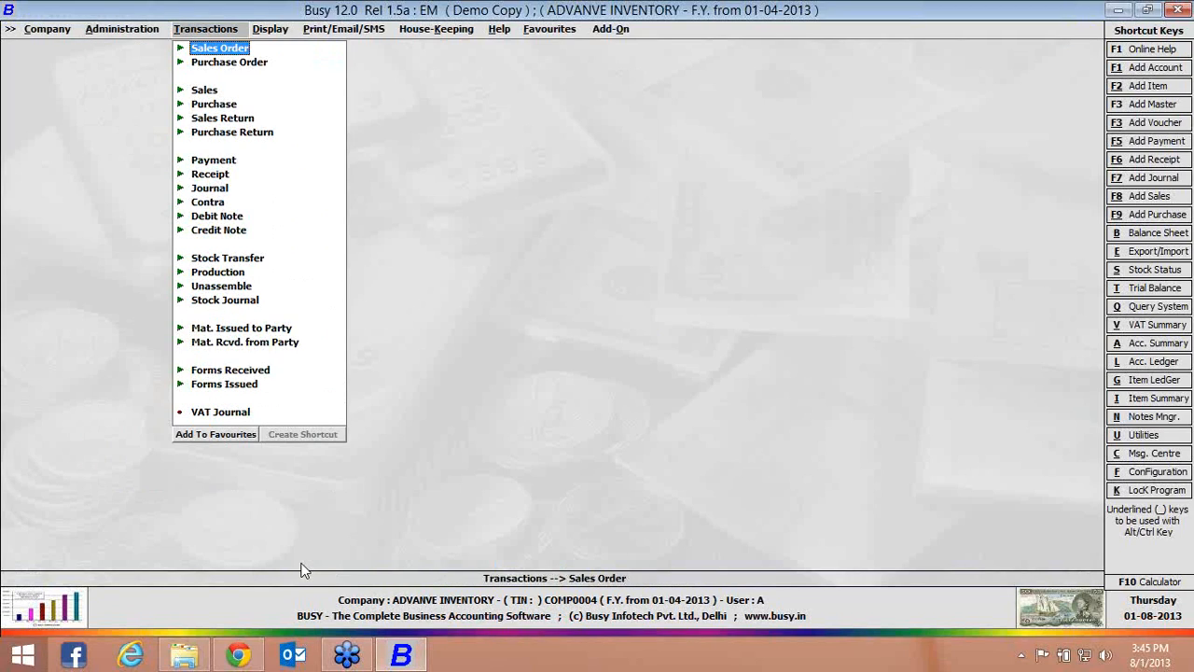
key(Down)
key(Up)
key(Down)
key(Up)
key(Return)
Fill the sales order header with series Main, date 01-04-2013, sale type C/C-Form, party Busy Infotech Pvt. Ltd. and material centre Main Store
key(Return)
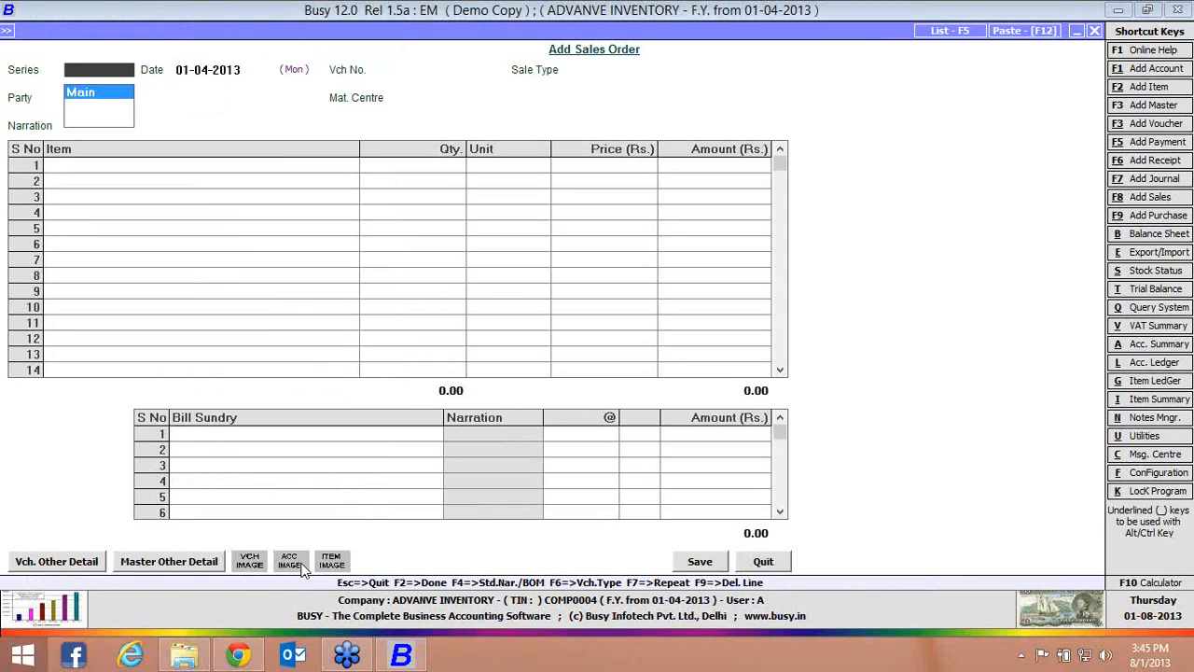
key(Return)
key(Return)
key(Return)
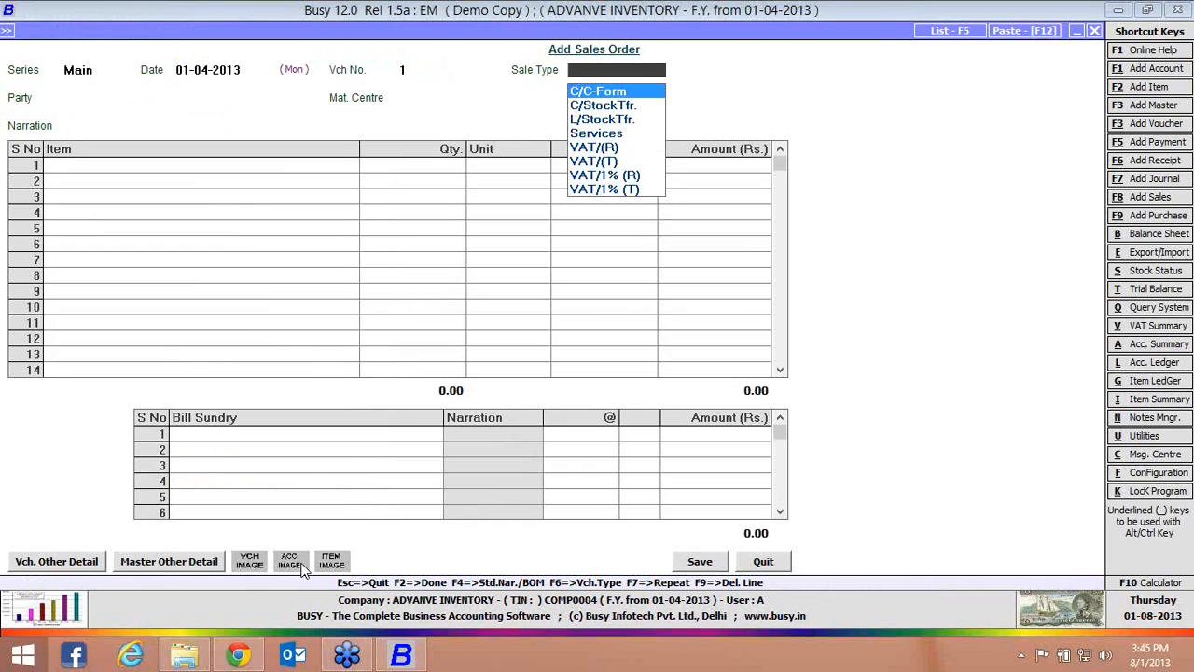
key(Return)
Add the item PEN to the sales order with quantity 10 Pcs. and price Rs. 50
key(Return)
key(Return)
key(Return)
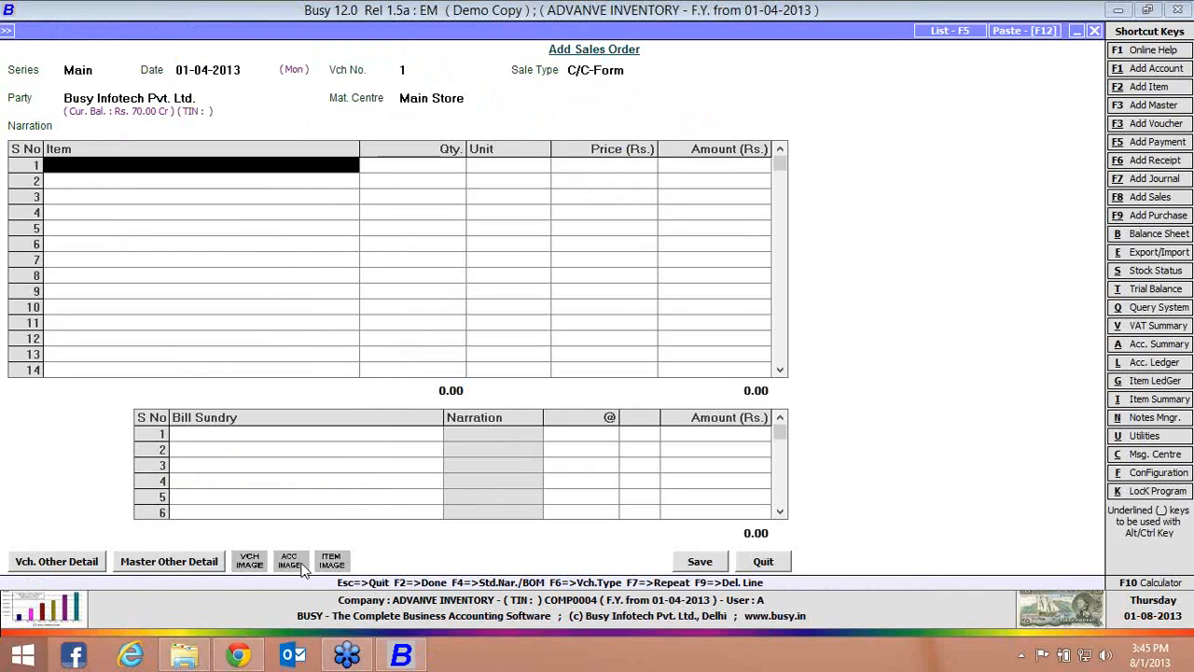
key(Return)
key(Down)
key(Down)
key(Return)
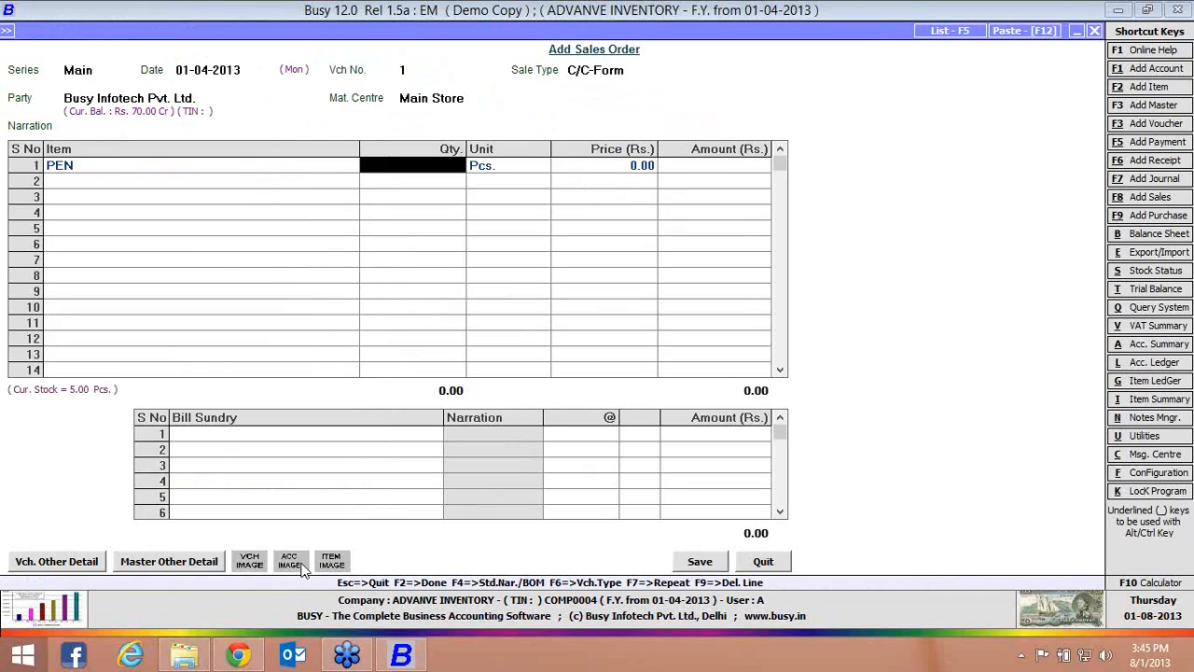
text(10)
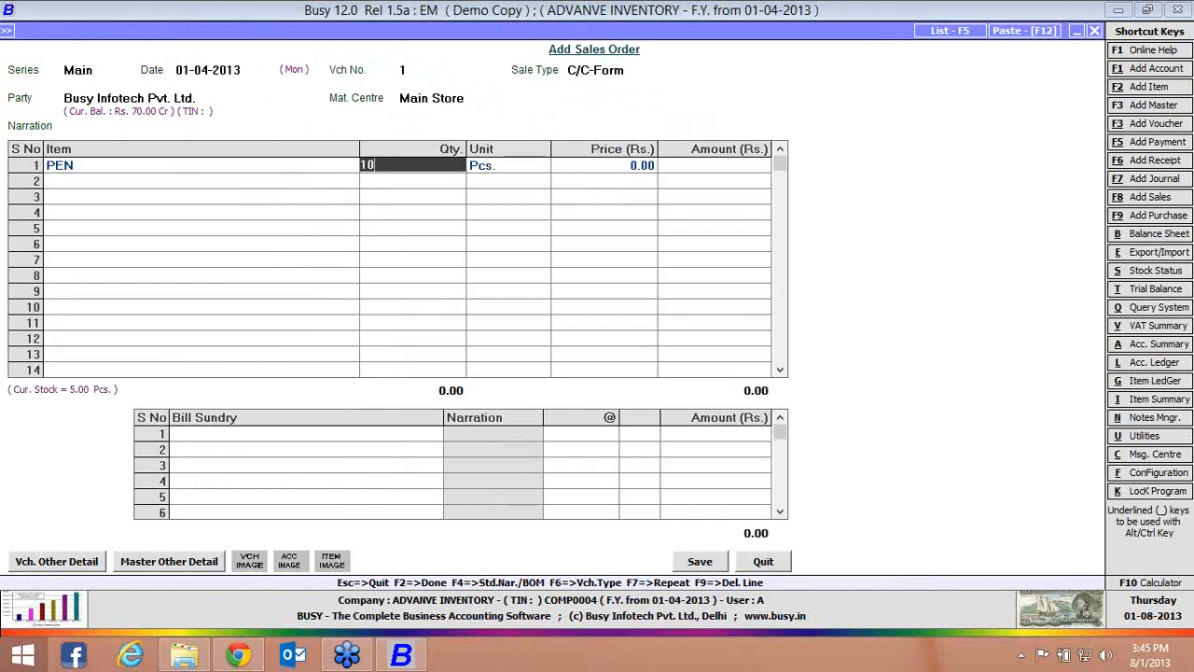
key(Return)
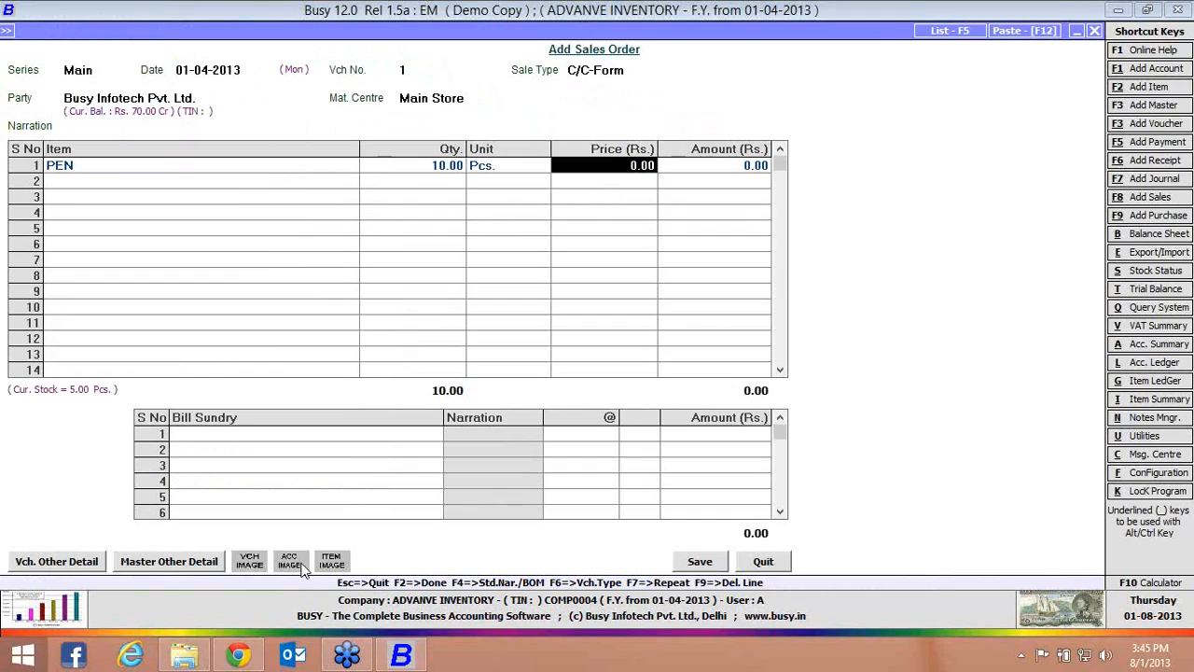
text(50)
key(Return)
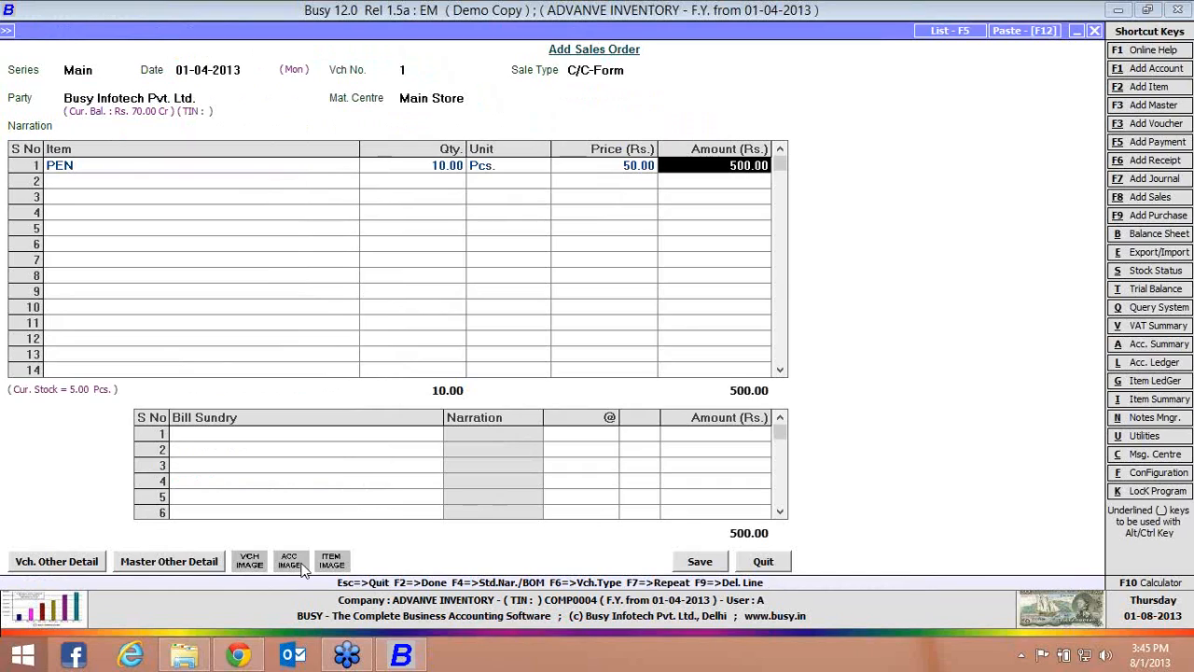
Accept the PEN order reference for 10 Pcs. due 01-04-2013, save the sales order and close the entry form
key(Return)
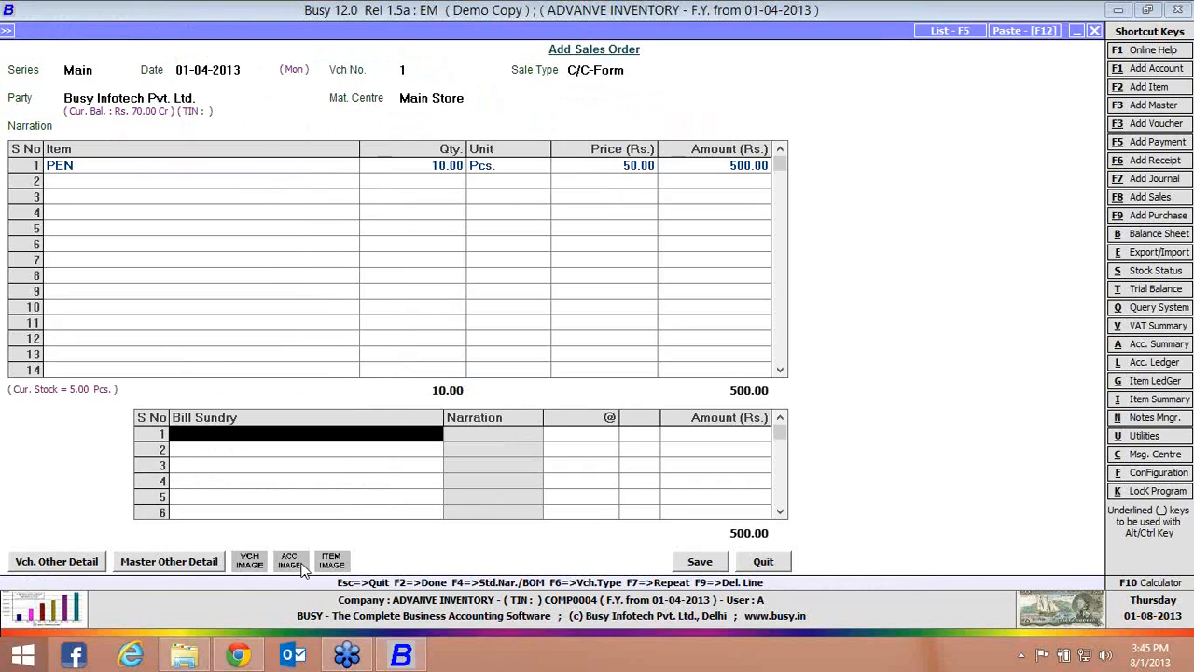
key(Return)
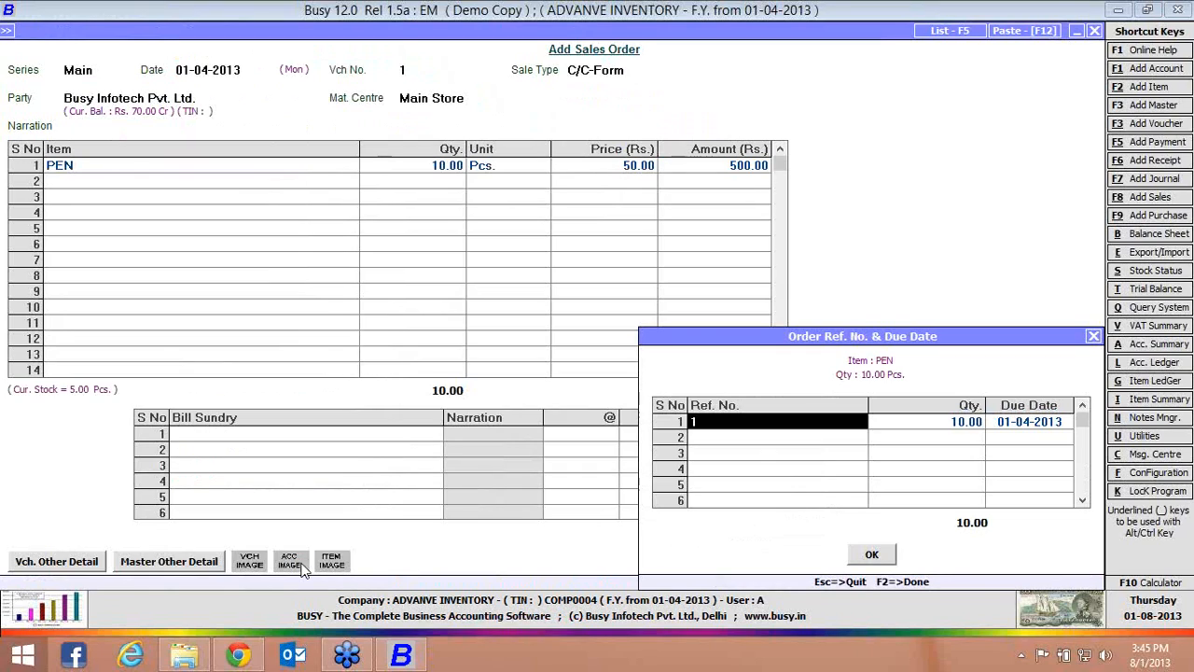
key(Return)
key(Return)
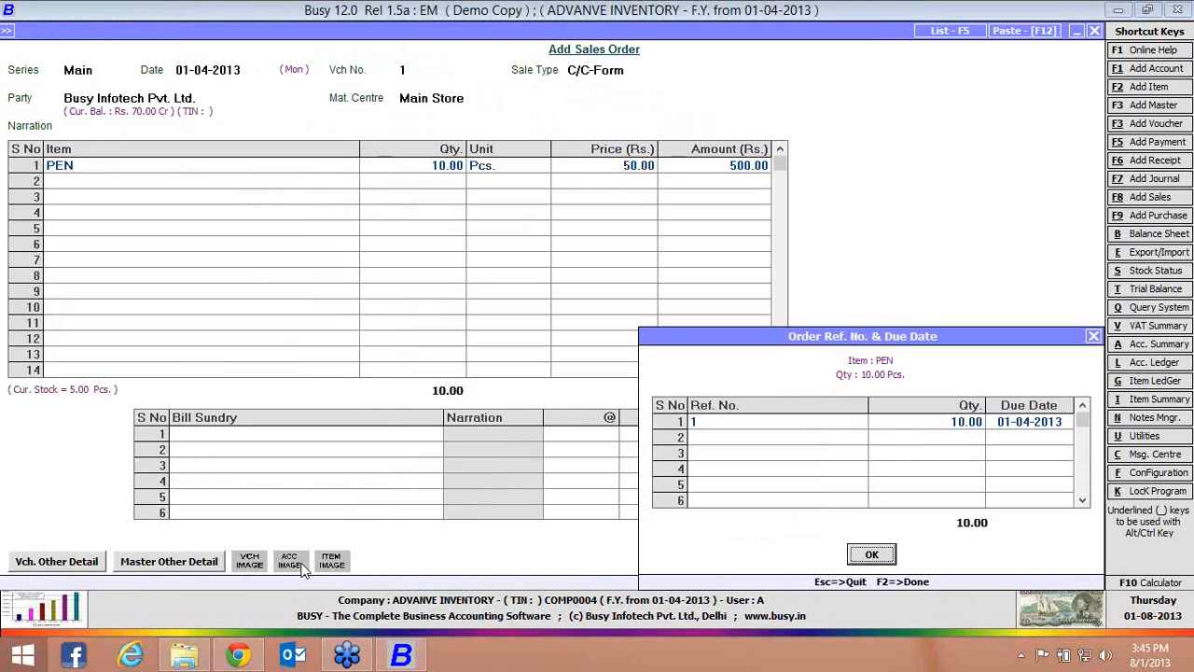
key(Return)
key(Return)
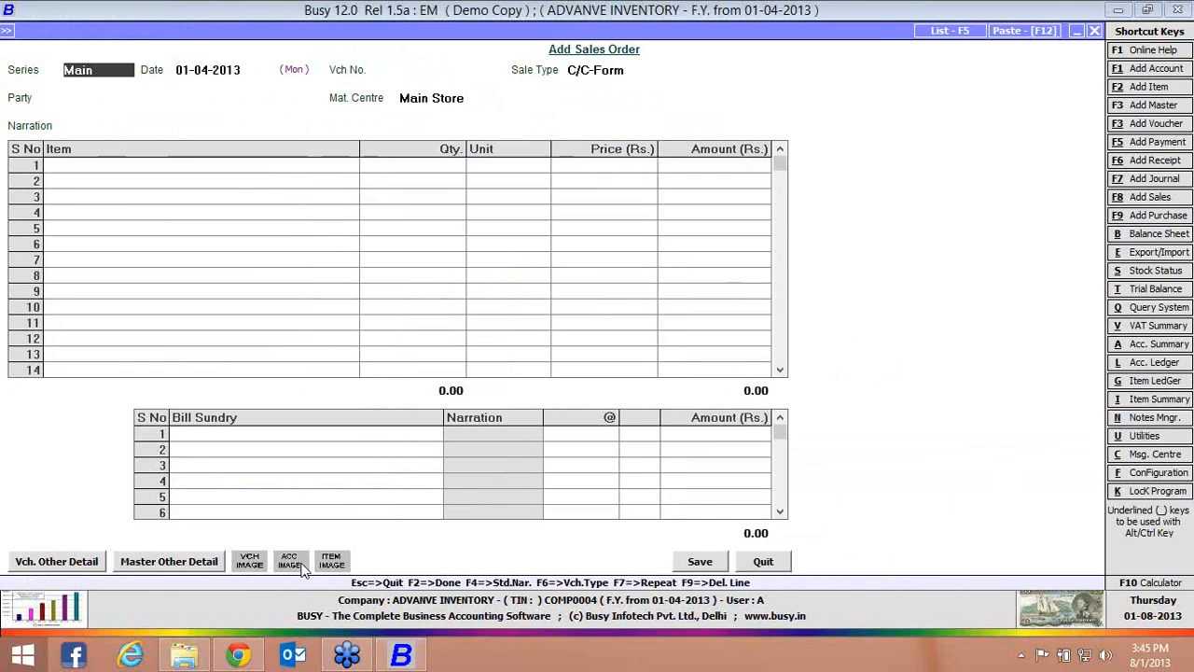
key(Escape)
Look over the Order Processing reports for pending orders, order-wise statements, and sales and purchases without orders
key(Right)
key(Left)
key(Right)
key(Down)
key(Down)
key(Down)
key(Down)
key(Down)
key(Down)
key(Down)
key(Down)
key(Down)
key(Down)
key(Down)
key(Down)
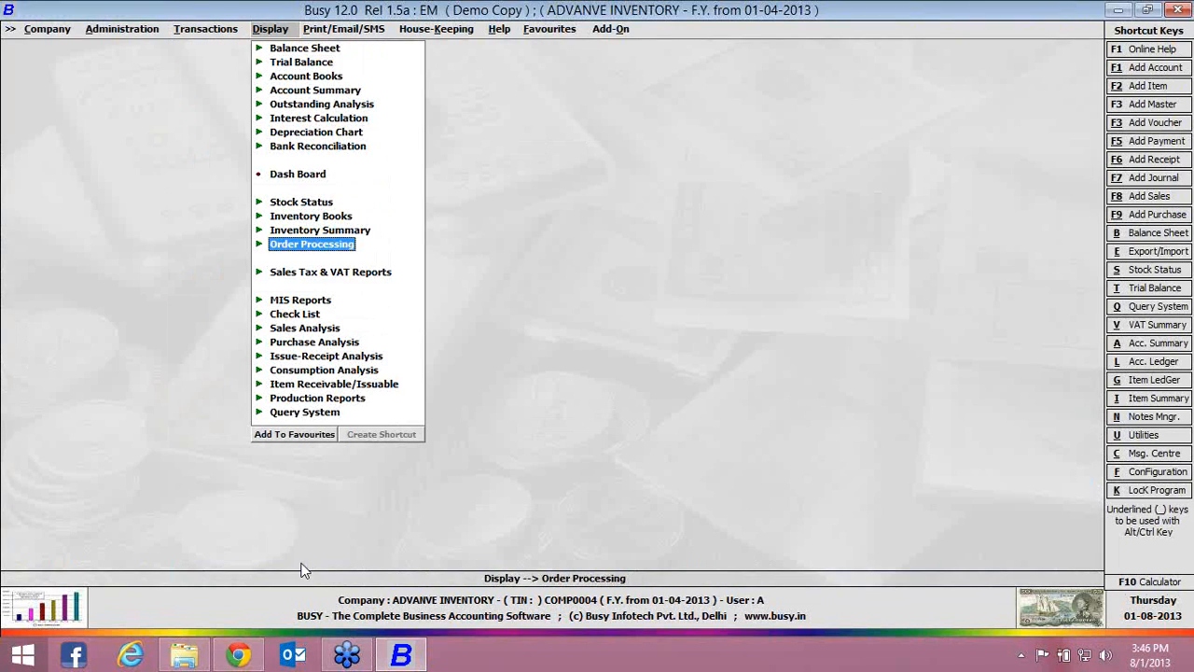
key(Return)
key(Return)
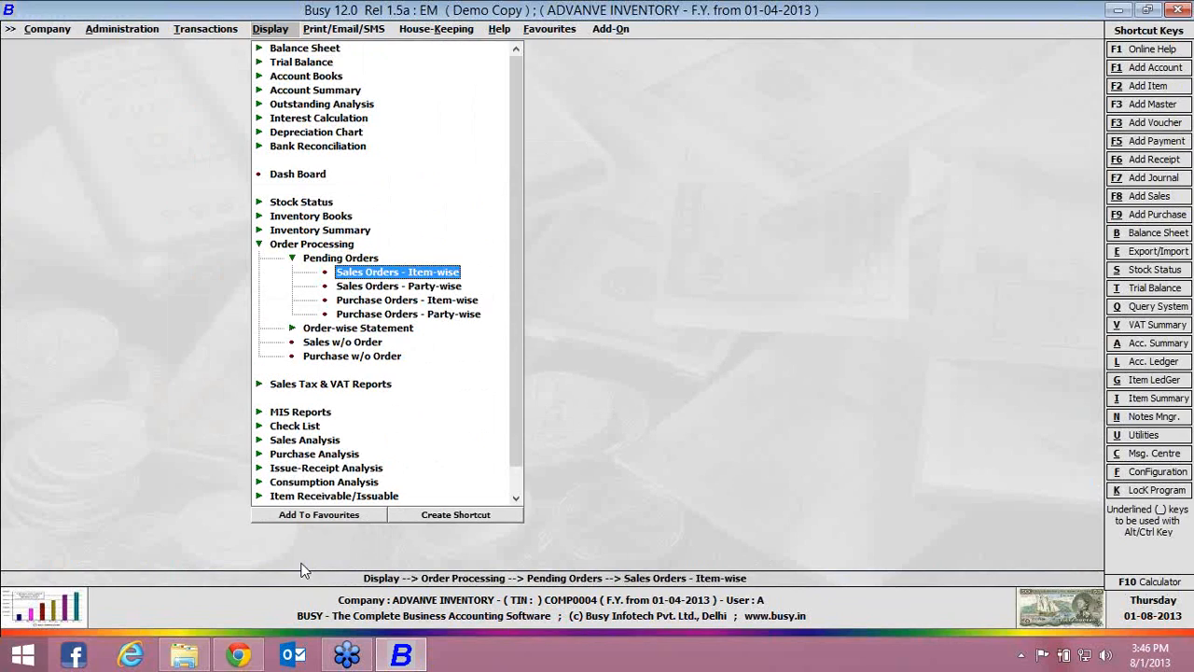
key(Down)
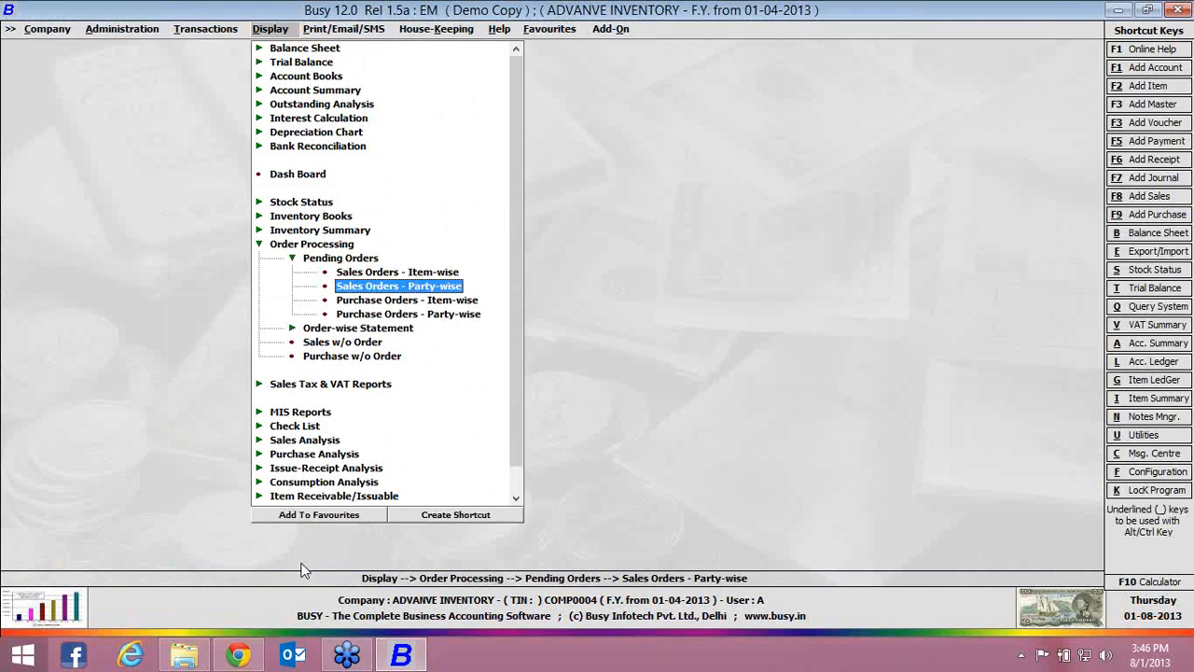
key(Down)
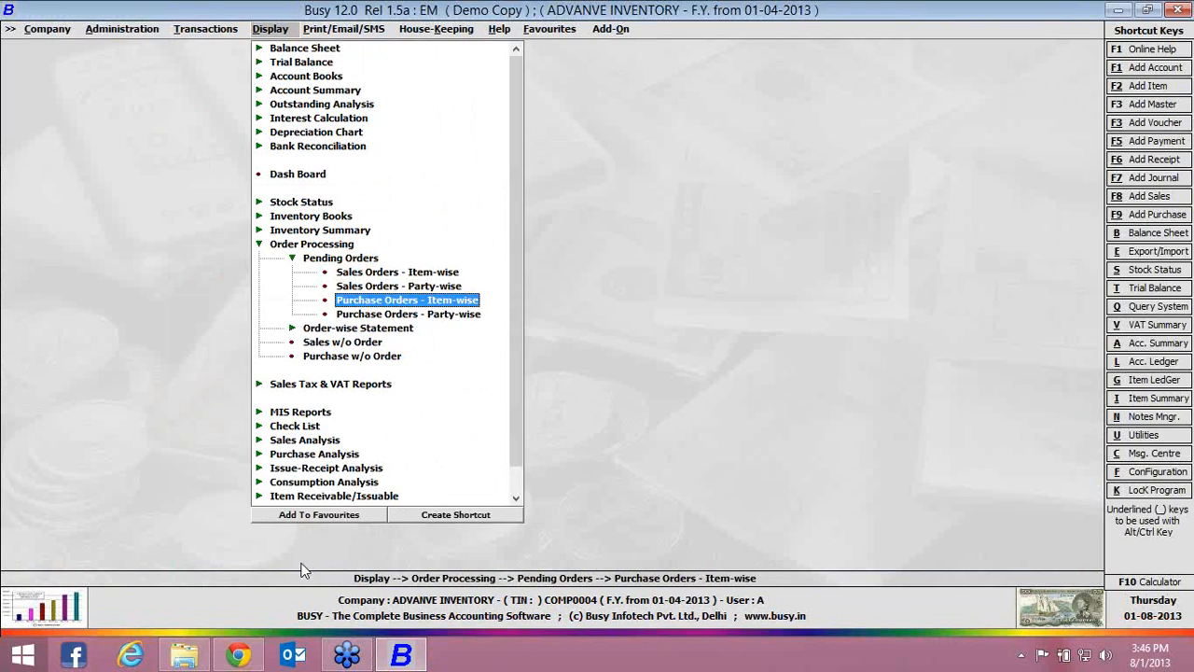
key(Down)
key(Down)
key(Return)
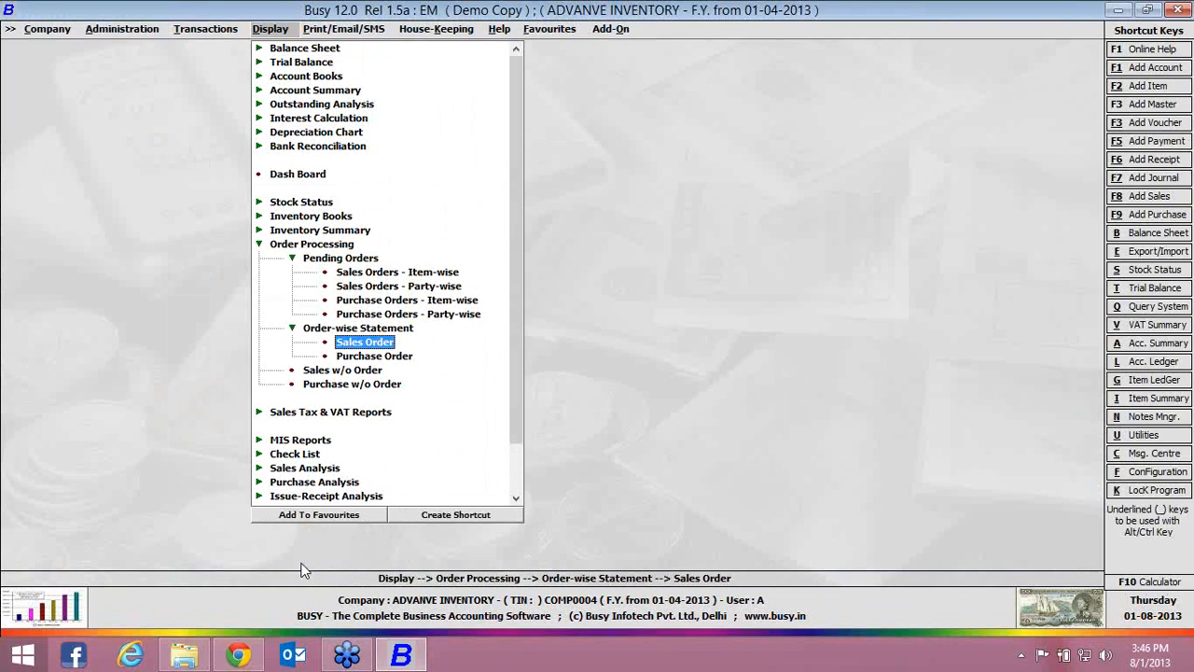
key(Down)
key(Down)
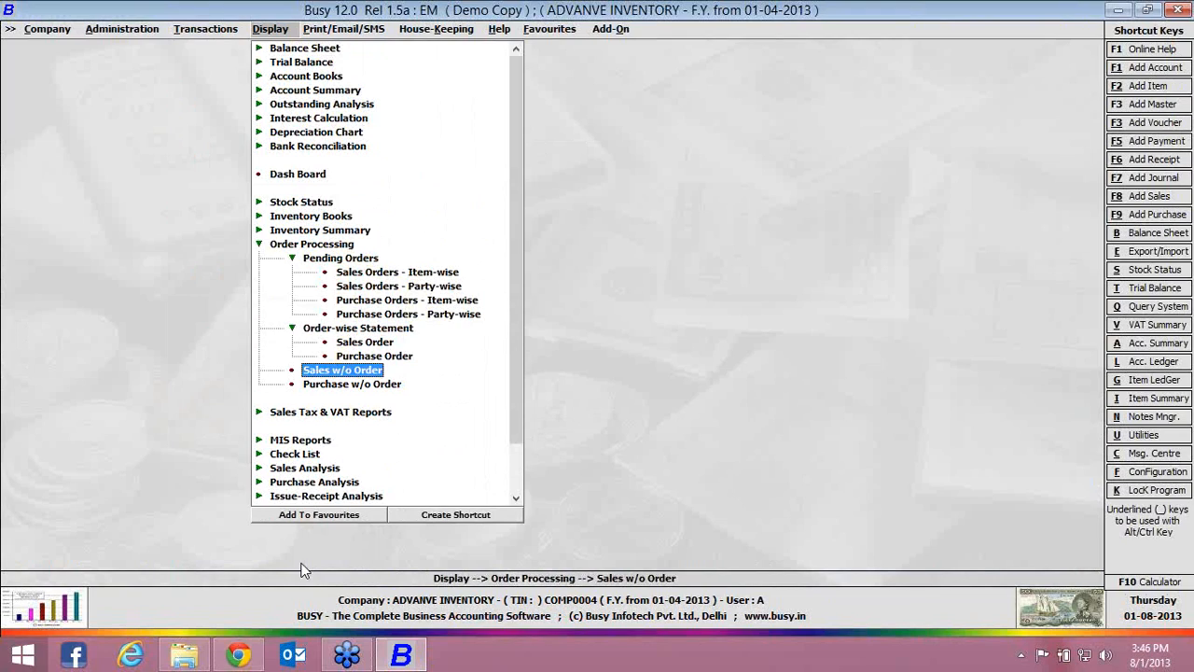
Open a new Sales voucher for entry
key(Left)
key(Down)
key(Down)
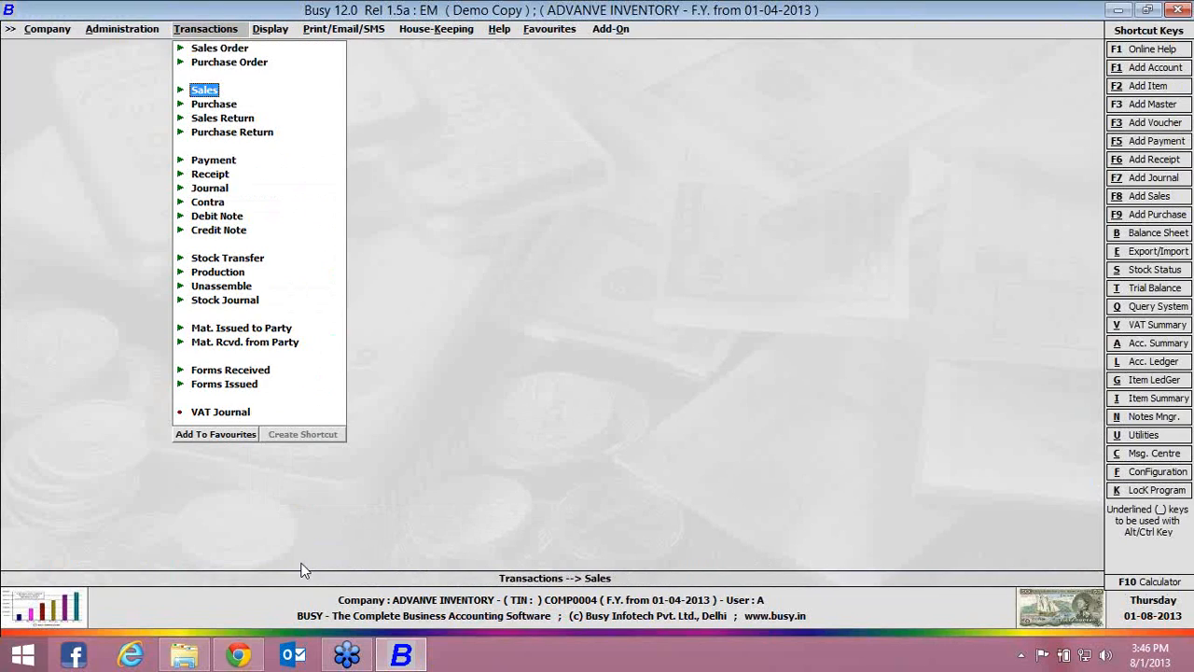
key(Return)
Fill the sales voucher header with series Main, date 01-04-2013, sale type C/C-Form, party Busy Infotech Pvt. Ltd. and material centre Main Store
key(Return)
key(Return)
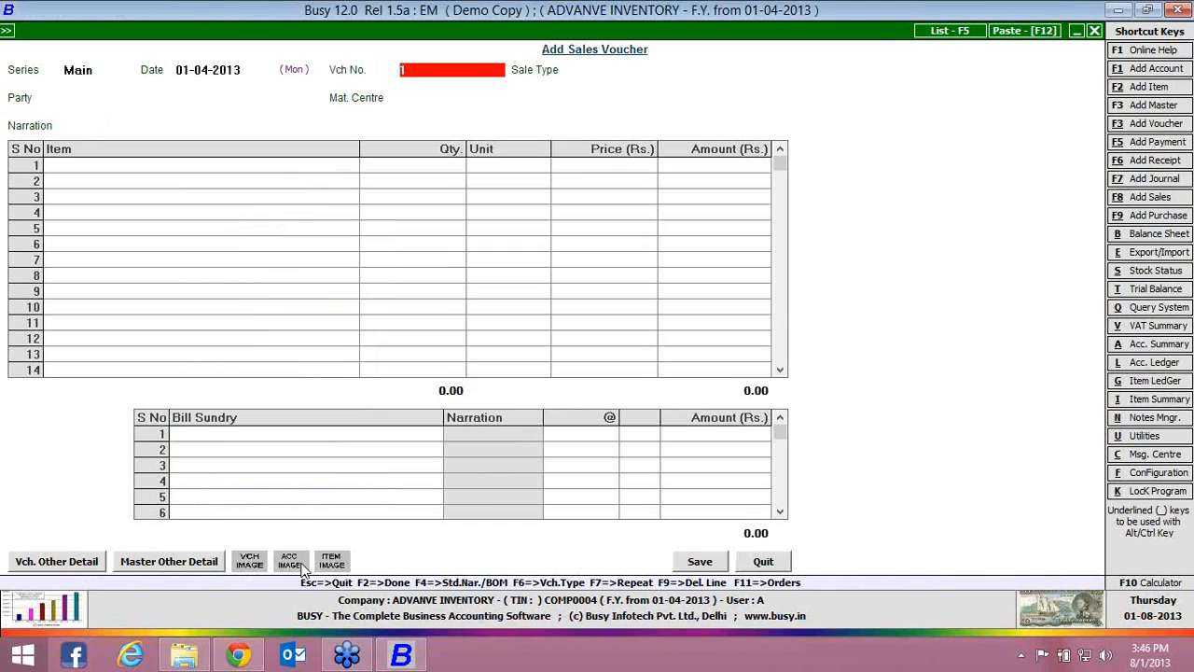
key(Return)
key(Return)
key(Return)
key(Return)
key(Return)
key(Return)
key(Return)
key(Return)
key(Return)
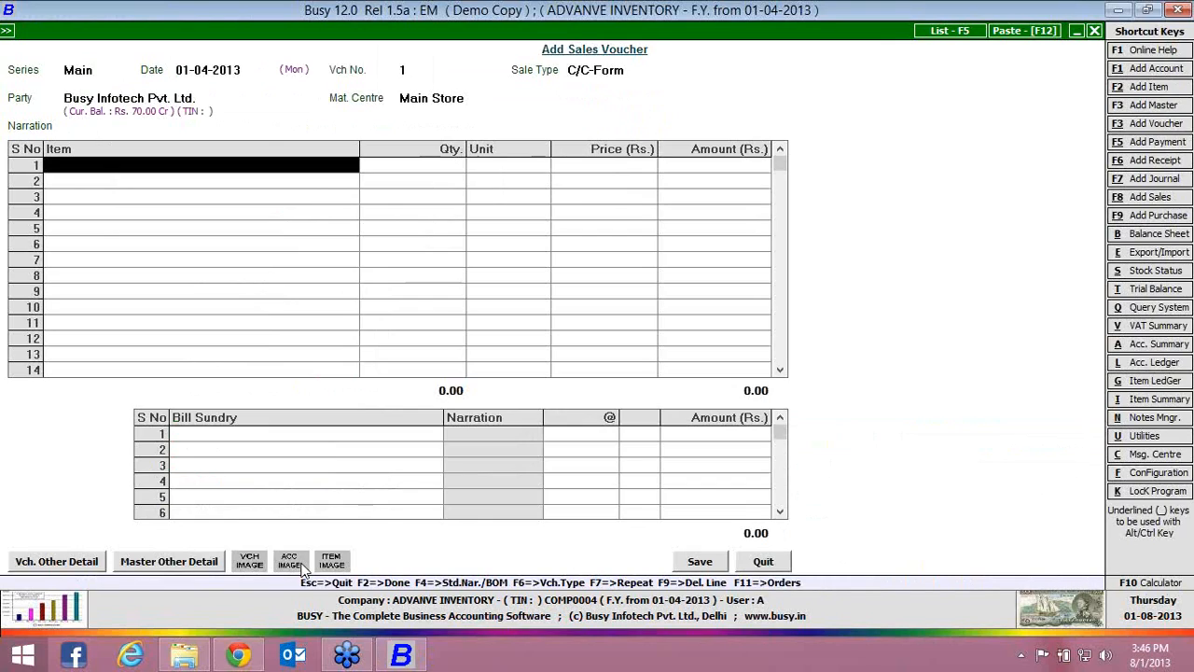
Load the items into the sales voucher from the party's pending order dated 01-04-2013
key(F11)
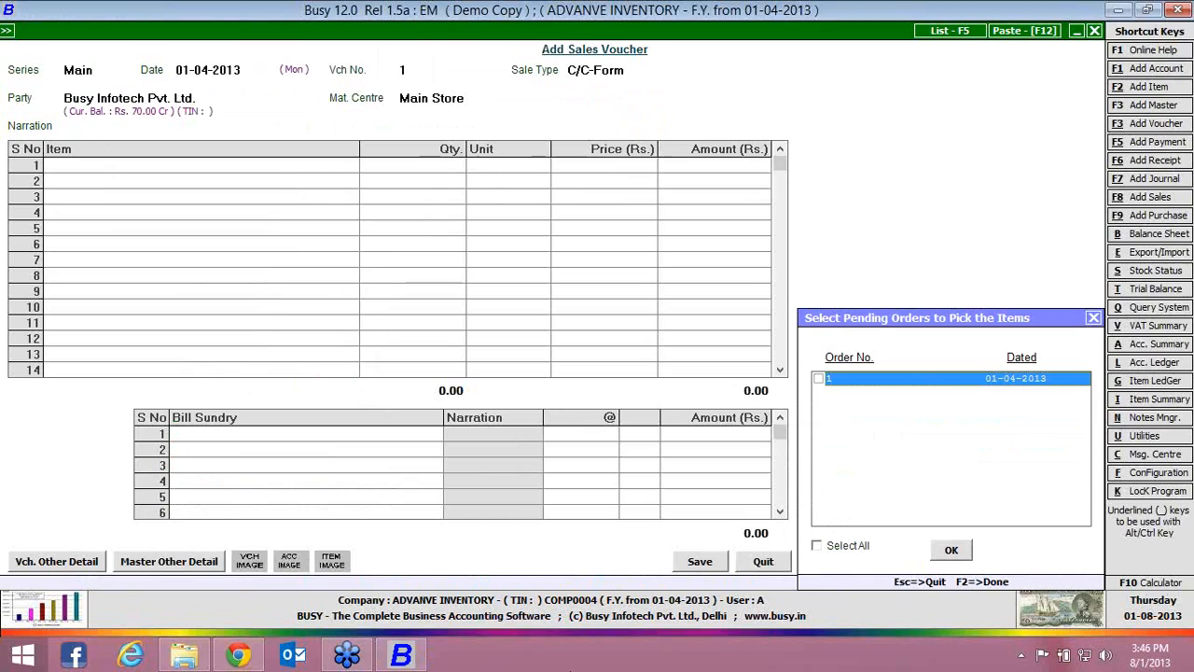
click(821, 378)
click(950, 550)
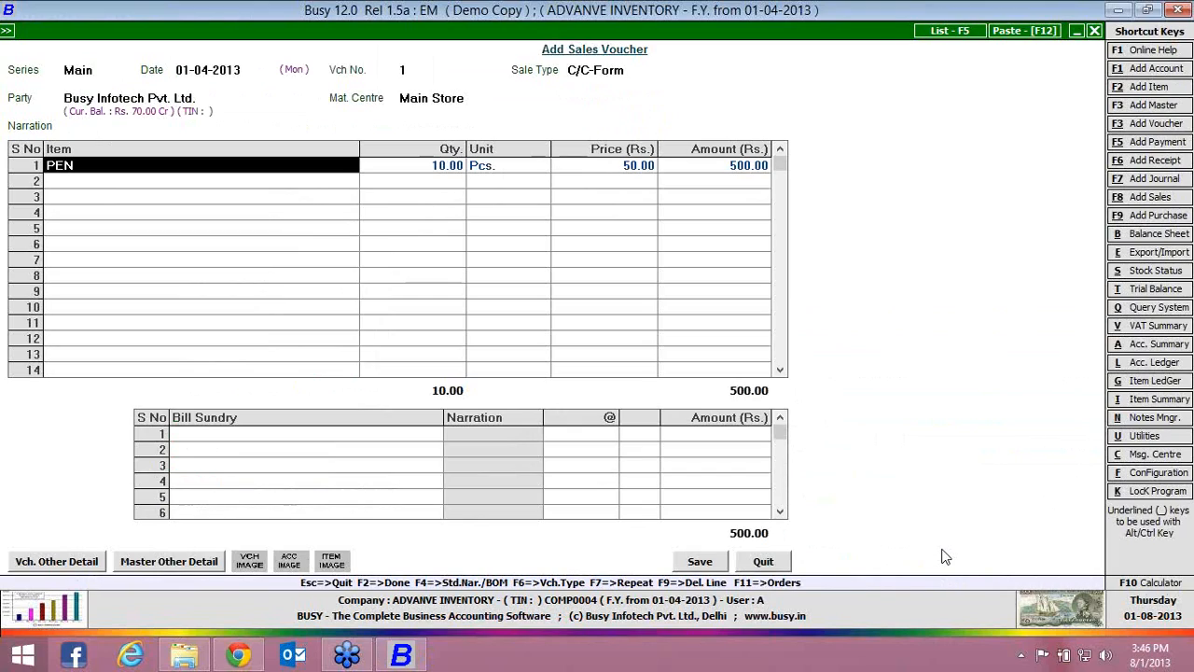
Set the PEN quantity in the sales voucher to 5 Pcs., keeping the price at Rs. 50
key(Return)
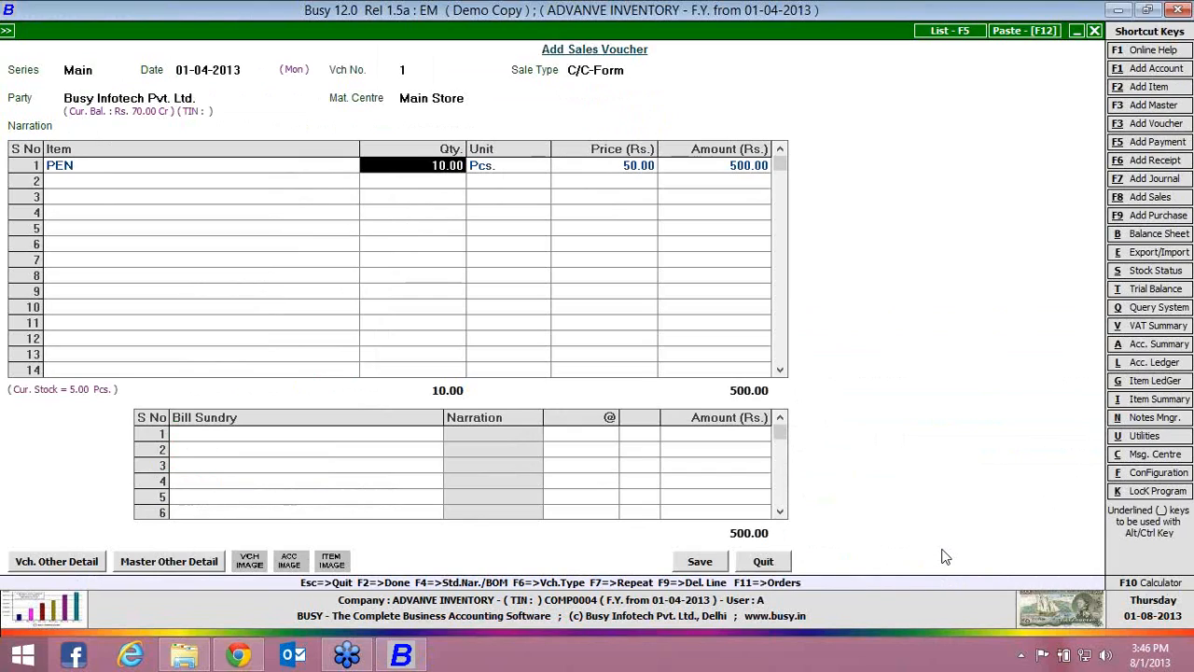
text(5)
key(Return)
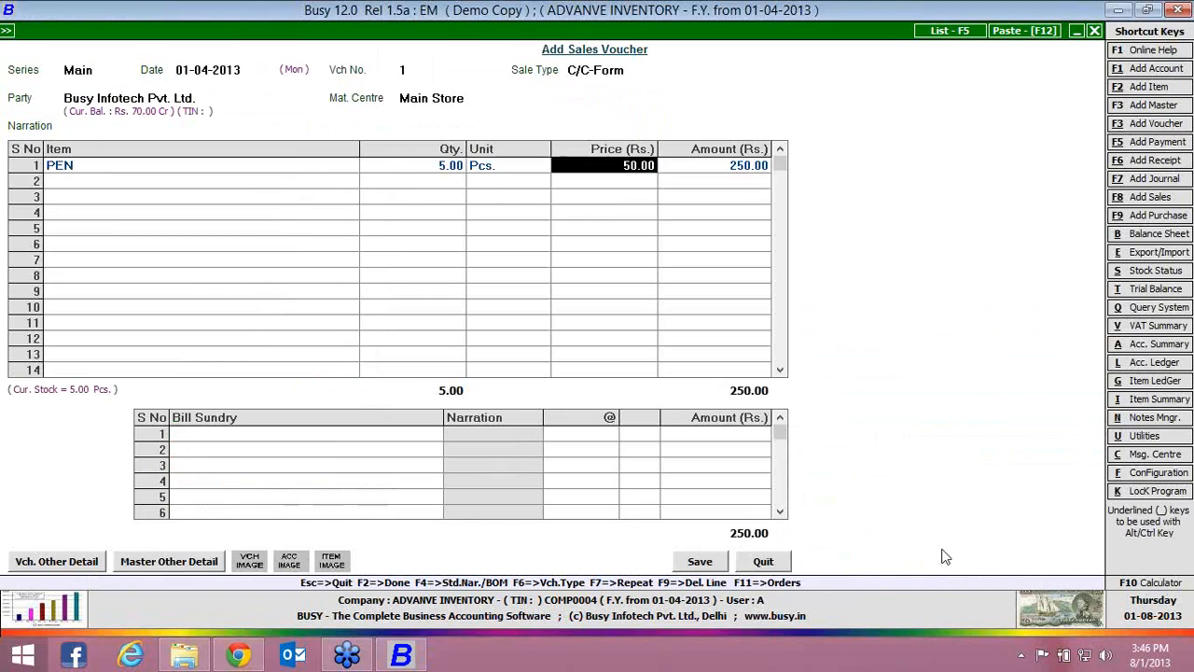
key(Return)
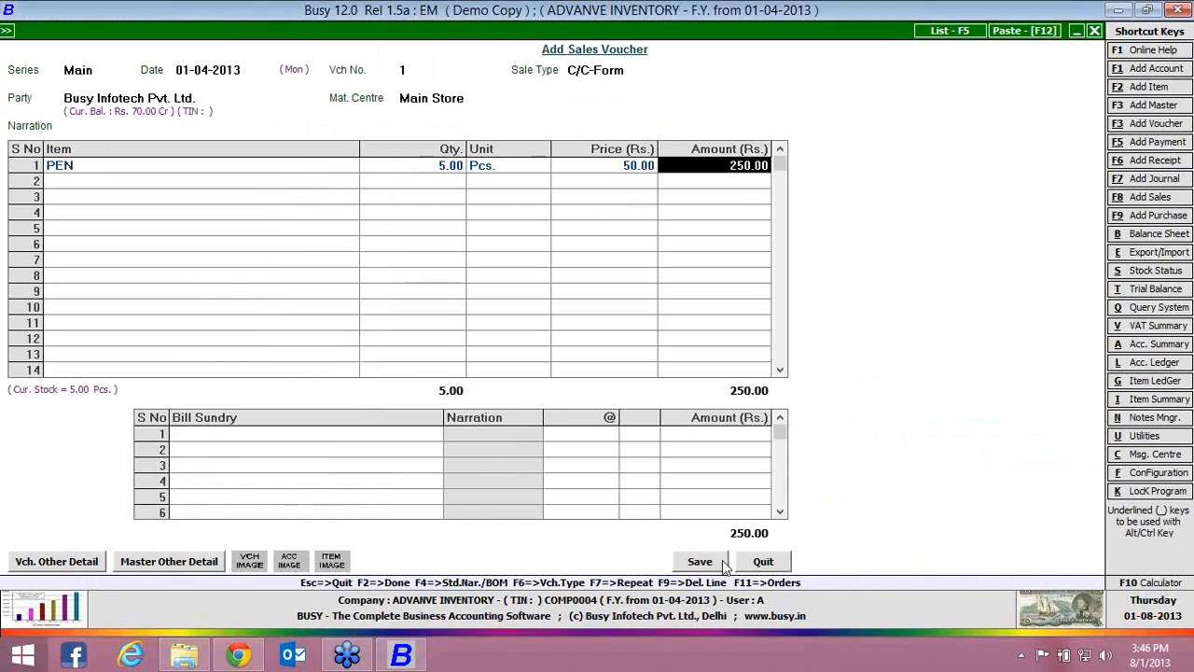
Add Central Sales Tax at 2% as a bill sundry
click(410, 438)
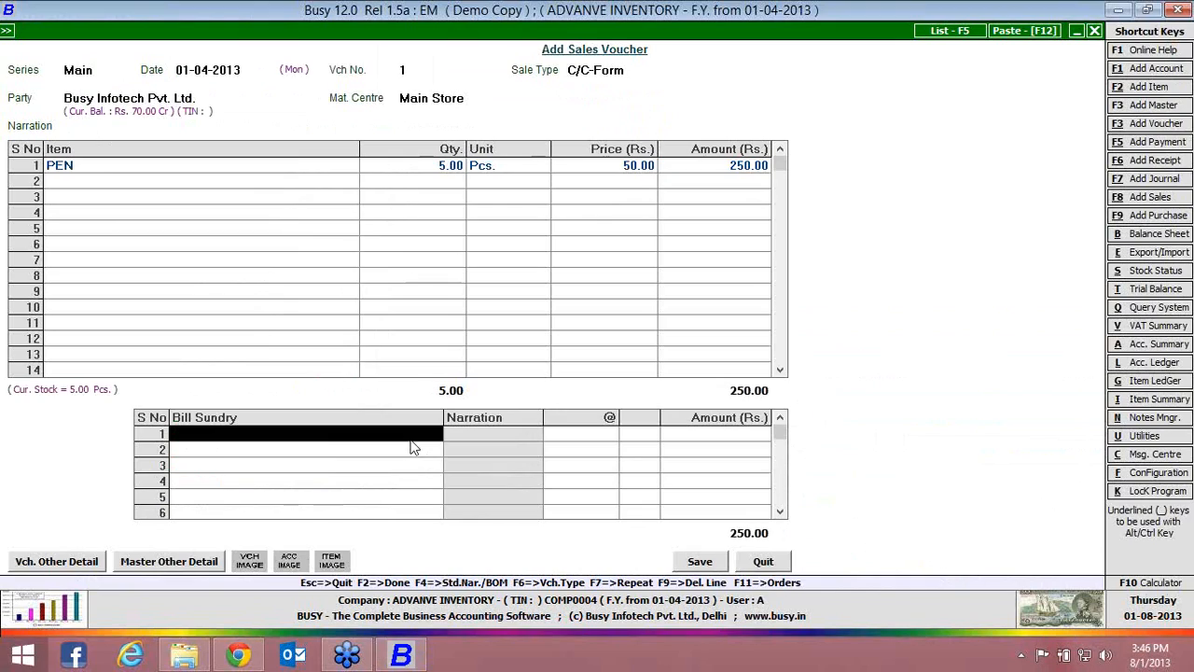
text(c)
key(Return)
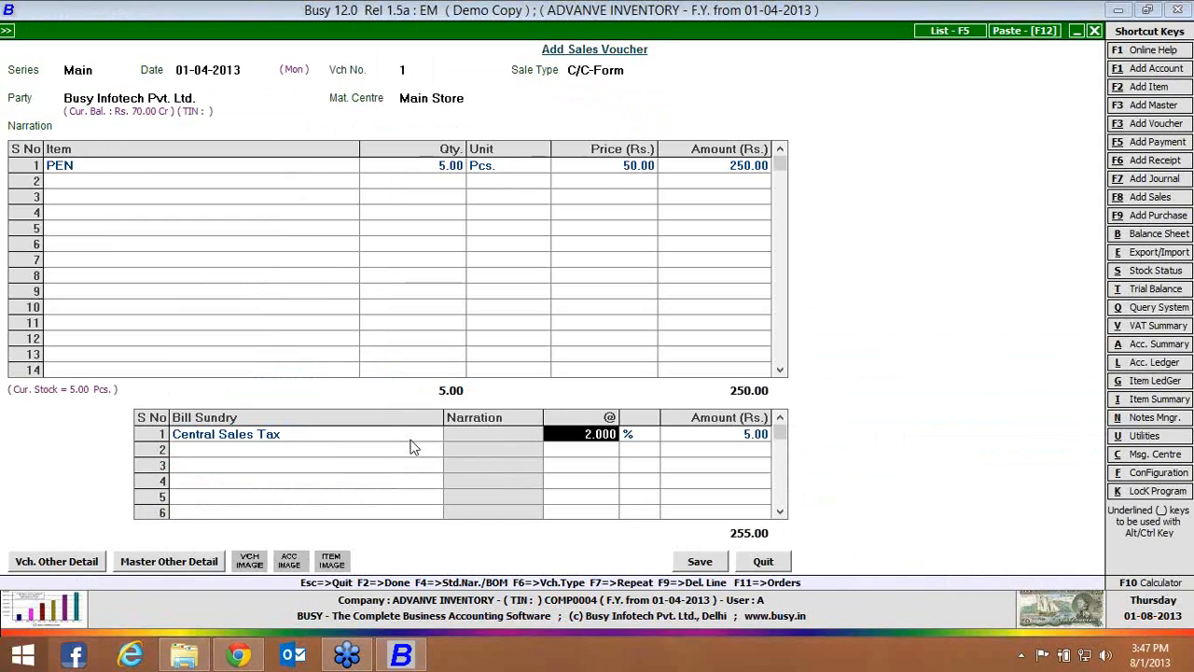
Save the sales voucher, accepting the sales tax reporting details and adjusting 5 Pcs. of PEN against the pending order
click(706, 565)
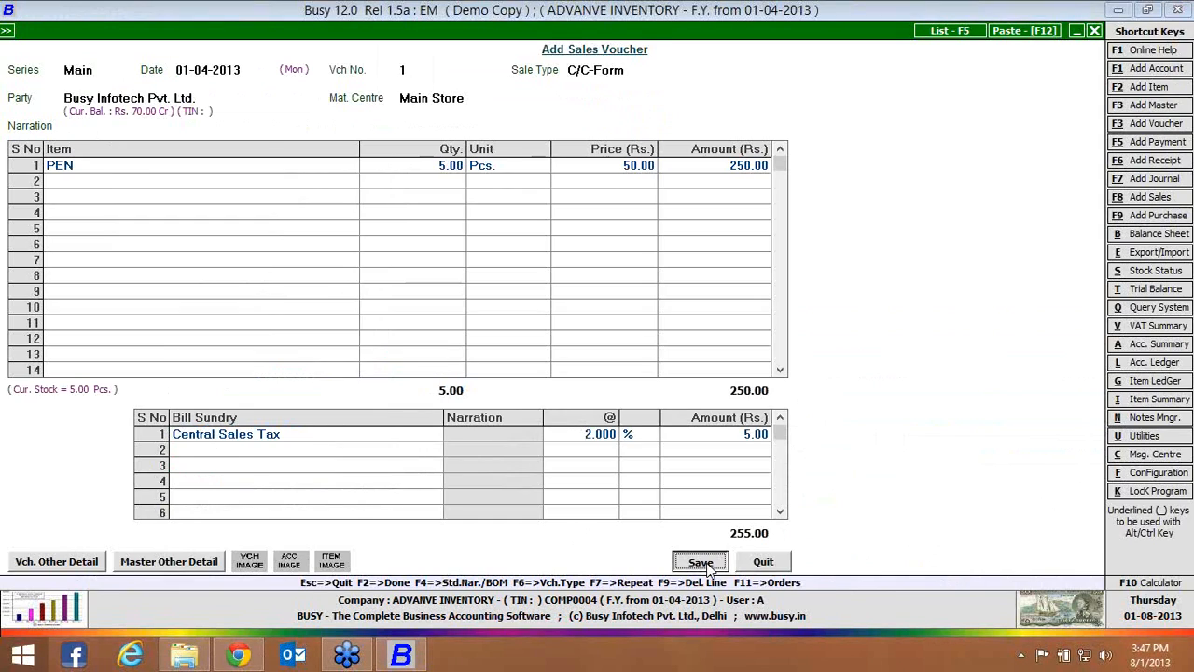
click(155, 552)
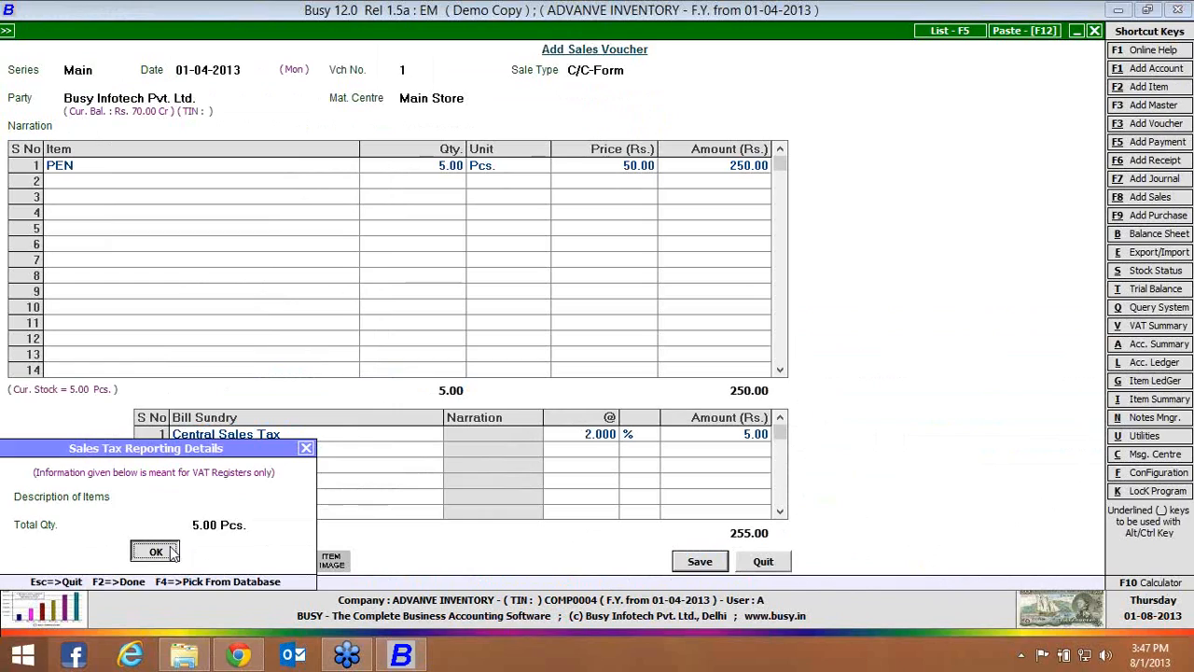
click(126, 557)
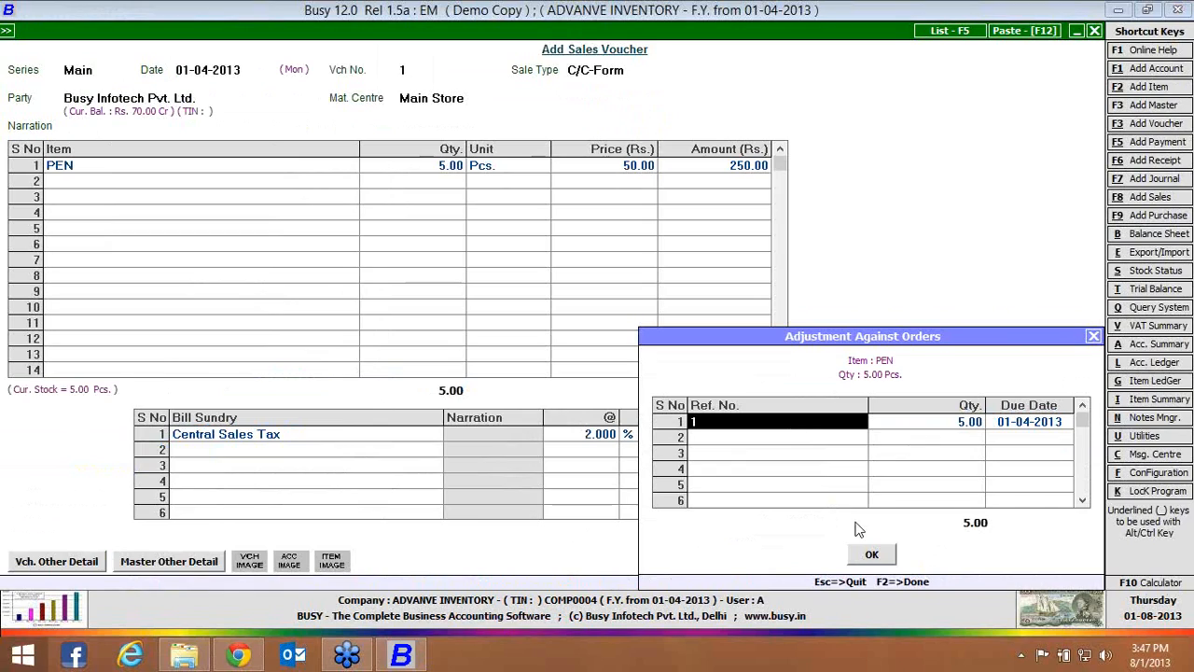
click(872, 555)
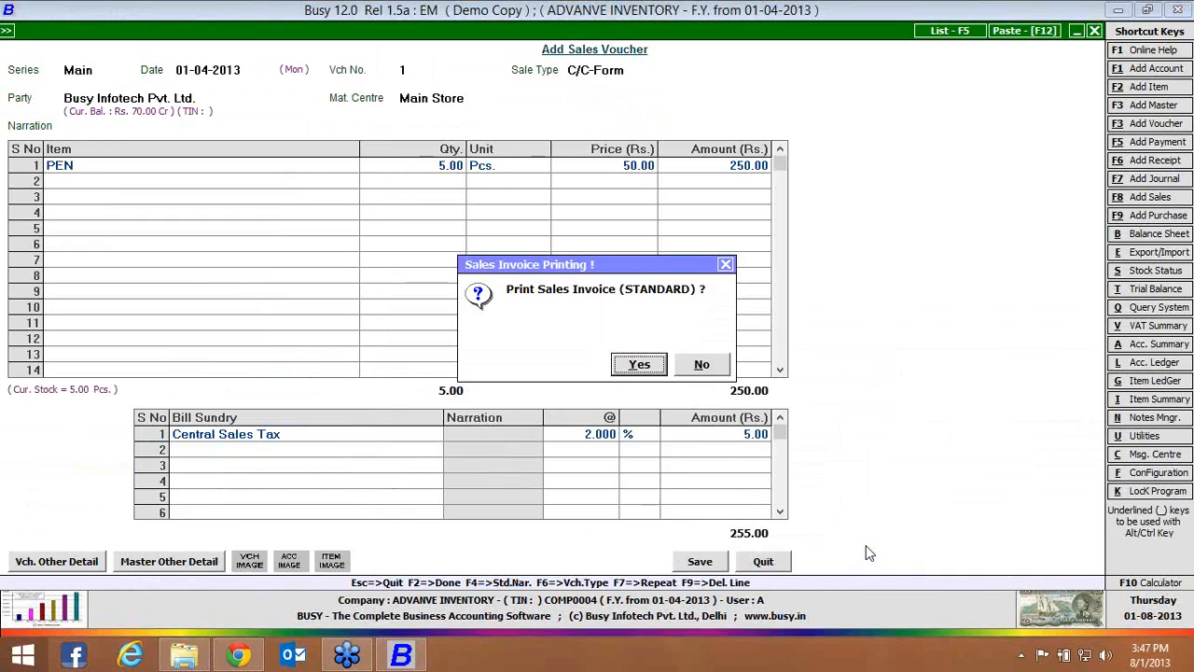
Skip printing the sales invoice and leave sales voucher entry
click(701, 365)
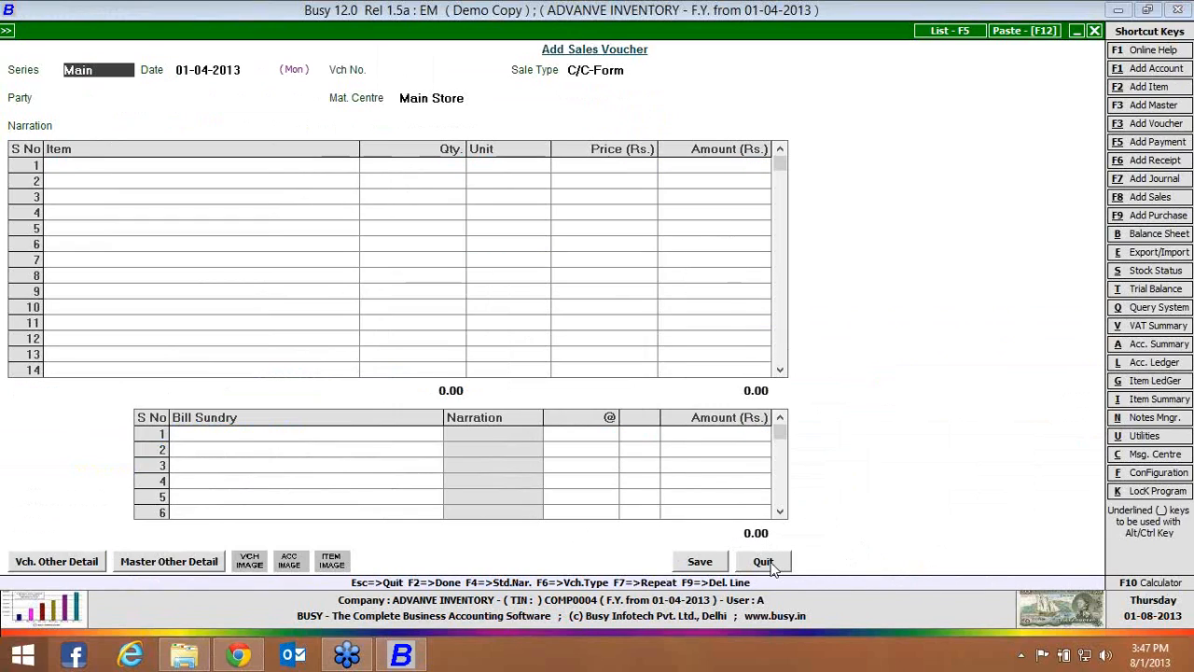
click(763, 561)
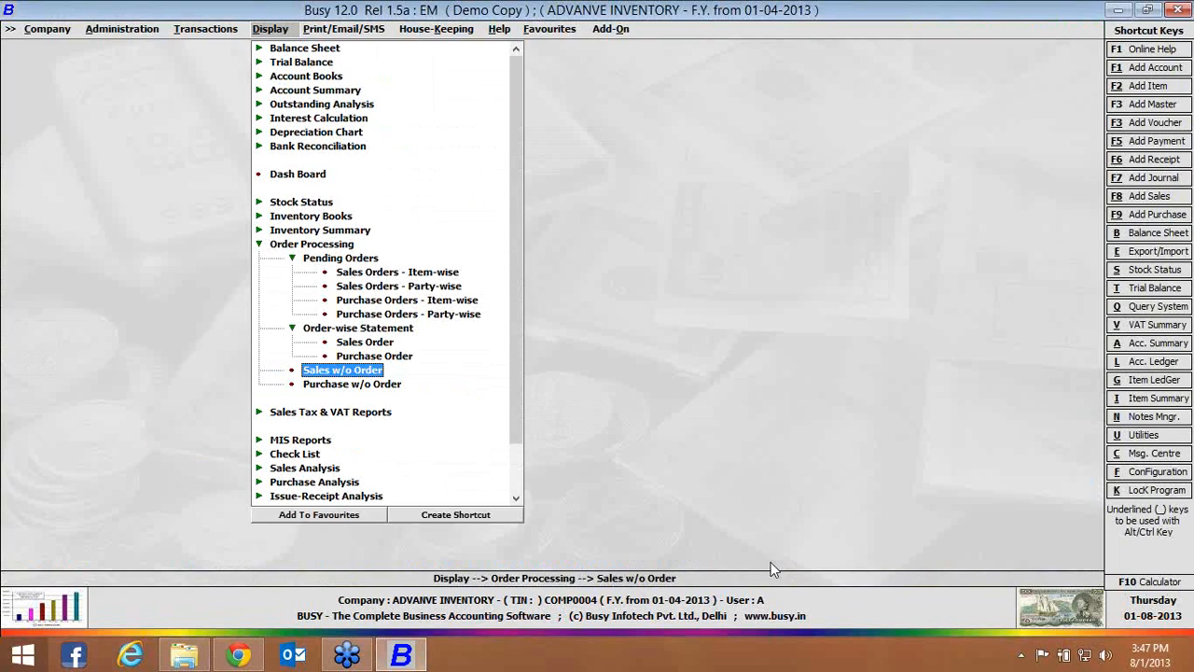
Display the party-wise pending sales orders report for all accounts and all items as on 1-4-2013
key(Up)
key(Up)
key(Up)
key(Up)
key(Up)
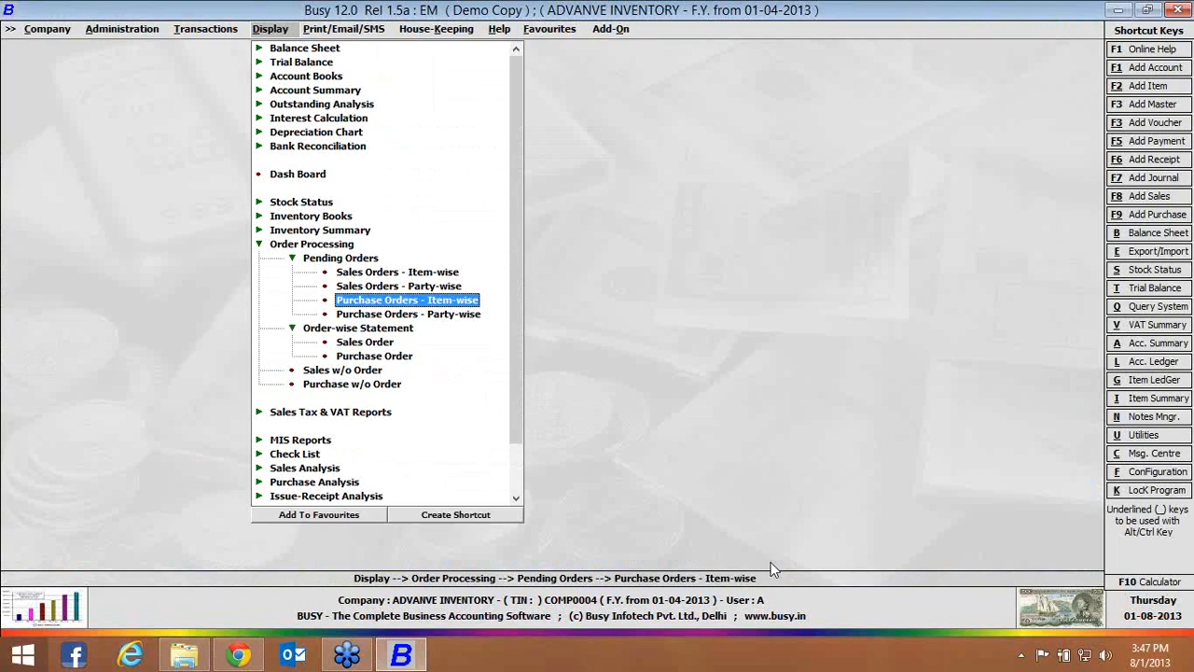
key(Return)
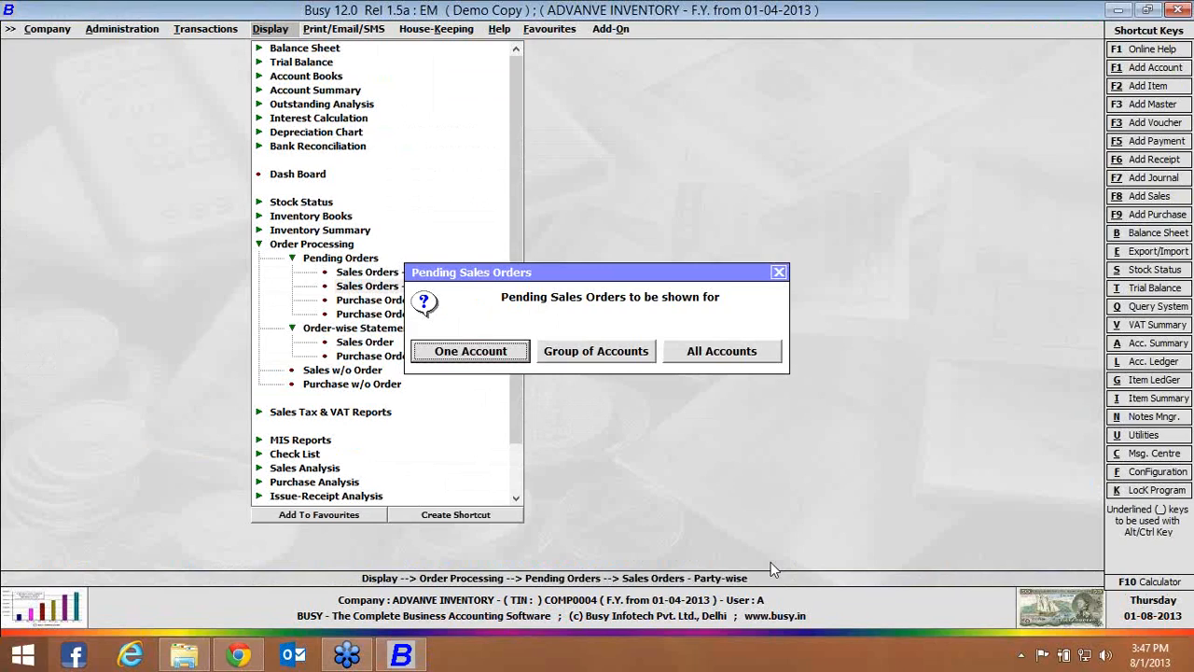
key(Return)
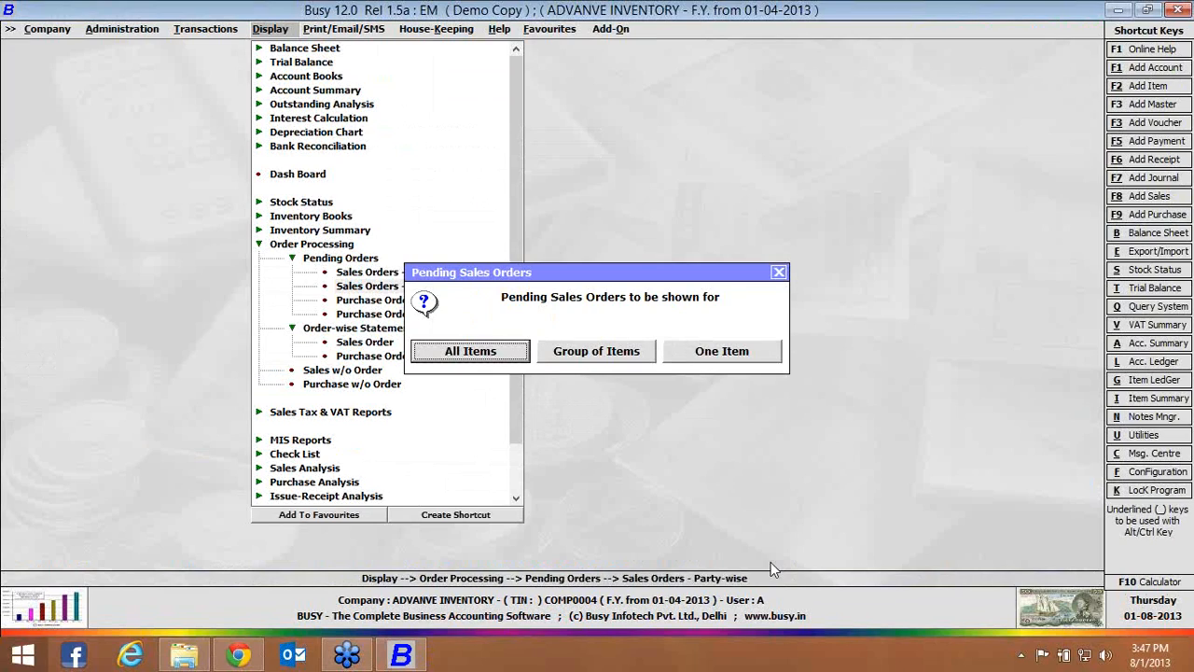
key(Return)
key(Return)
key(Return)
key(Return)
key(Return)
key(Return)
key(Return)
key(Return)
key(Return)
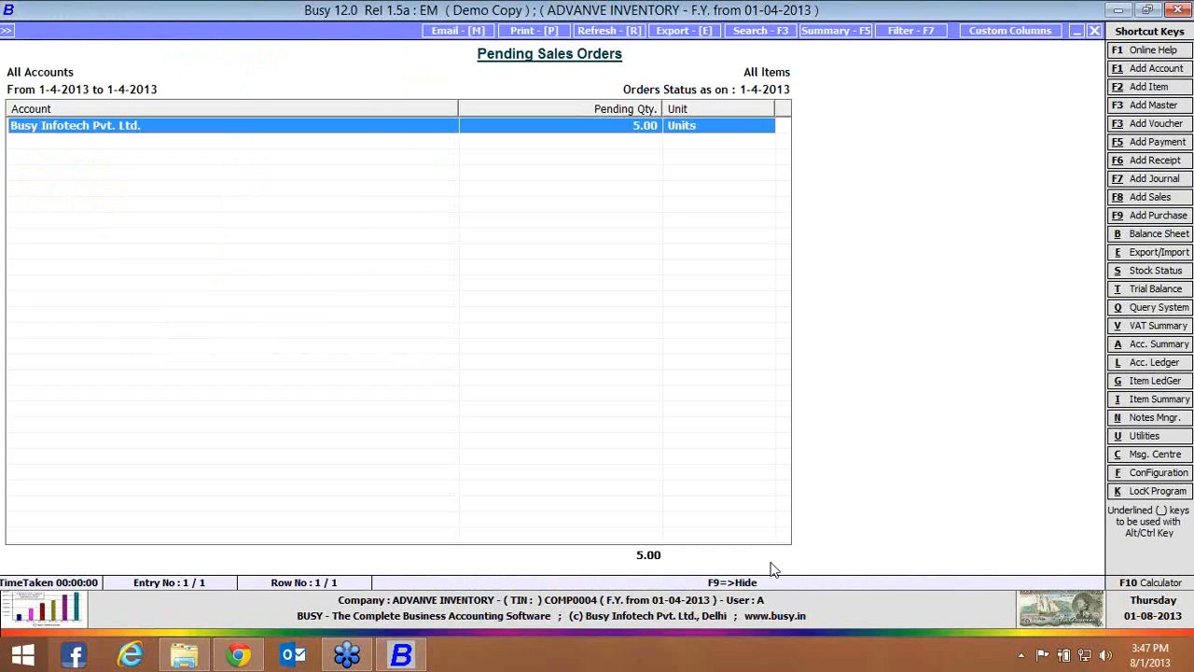
Clear the remaining 5 Pcs. of Busy Infotech Pvt. Ltd.'s pending PEN order with clearing date 01-04-2013, and close the report
key(Return)
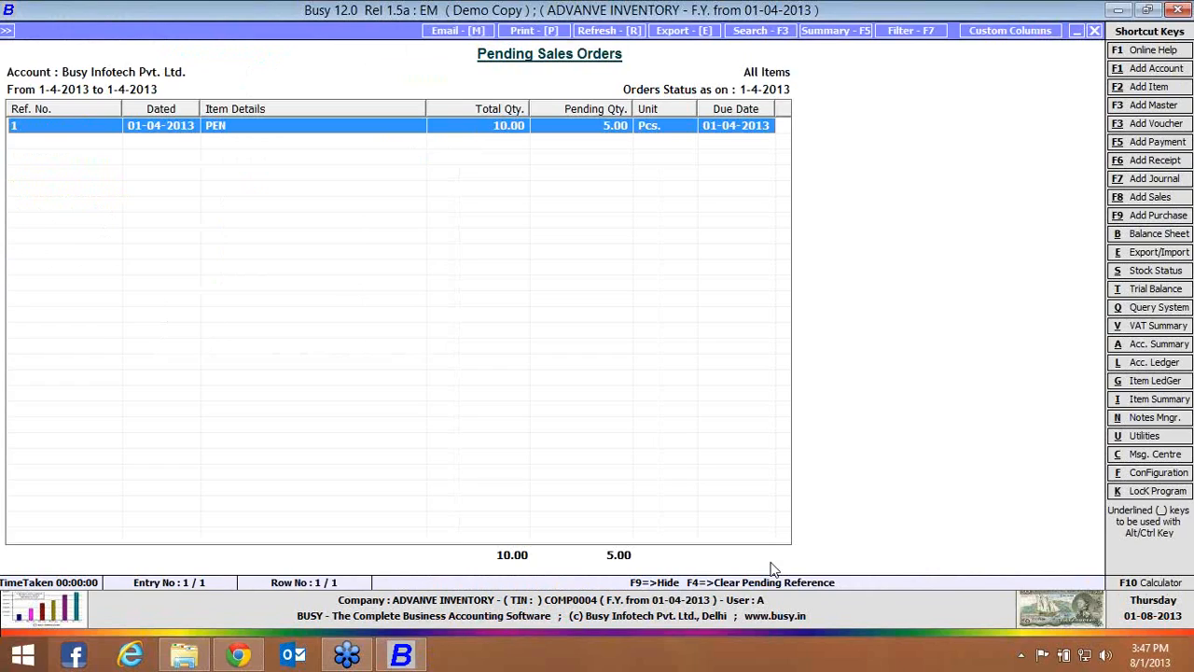
key(F4)
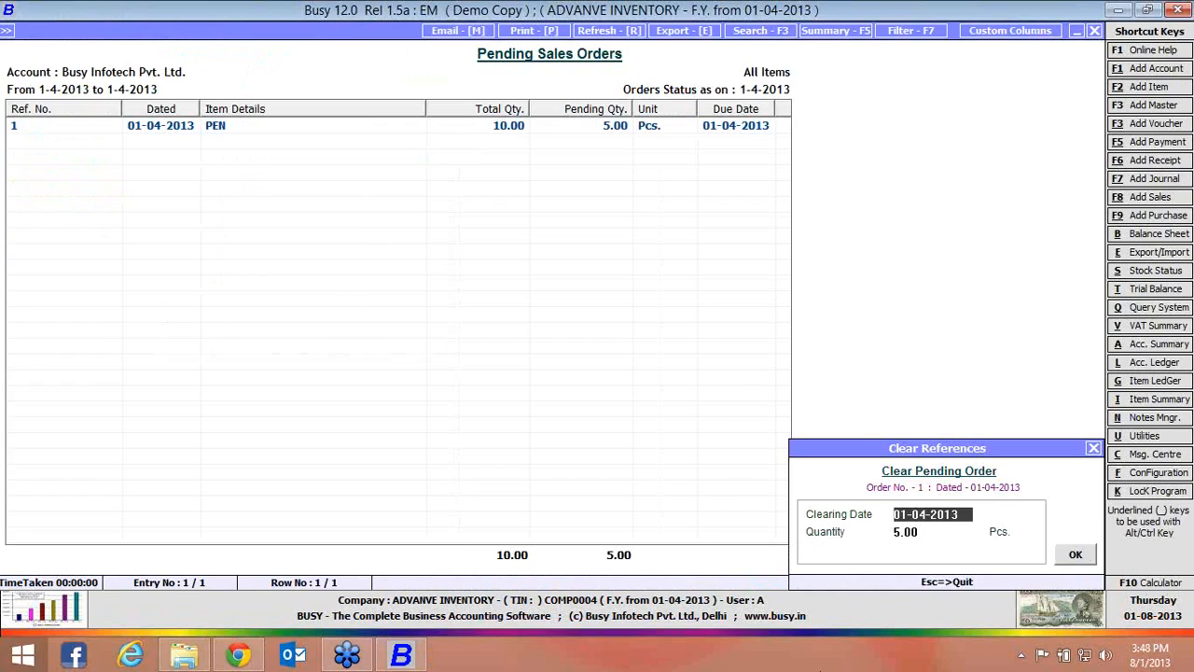
click(1069, 560)
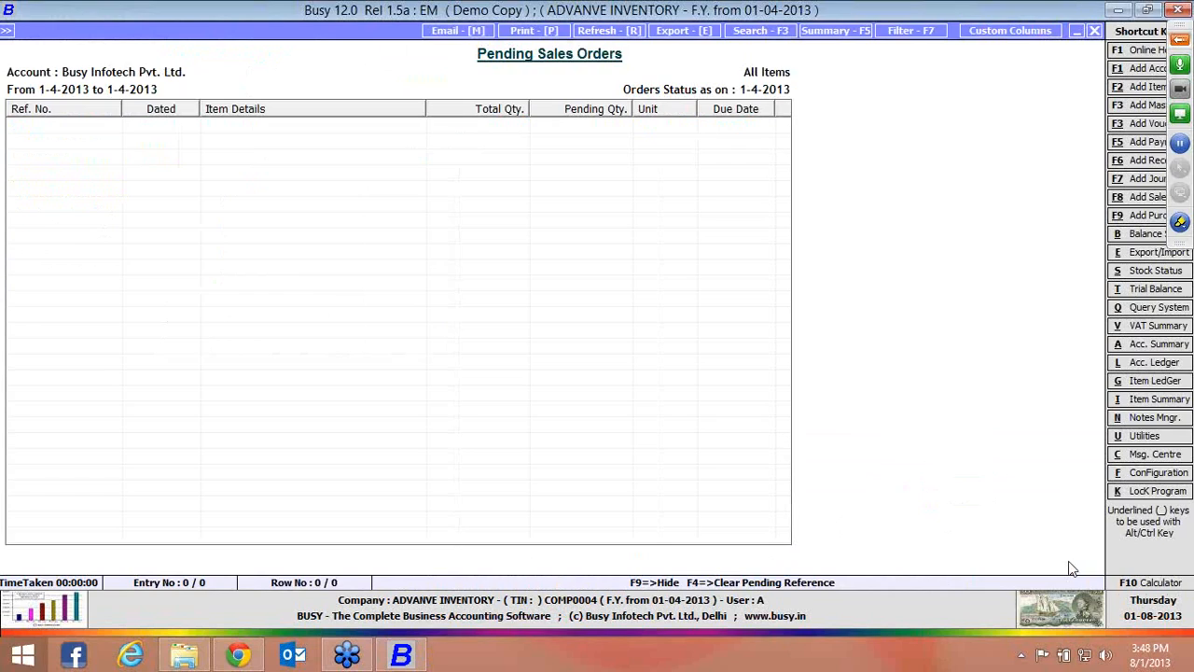
key(Escape)
key(Escape)
key(Escape)
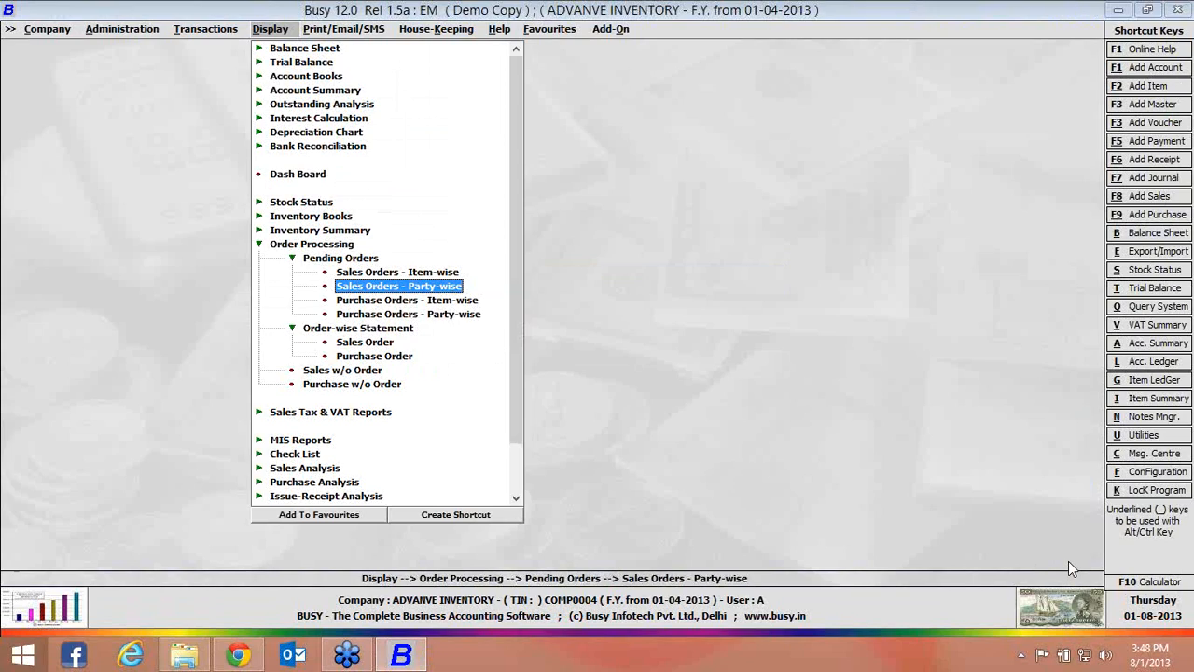
Set up the date-wise order-wise statement of sales orders for all accounts and all items
key(Down)
key(Down)
key(Down)
key(Down)
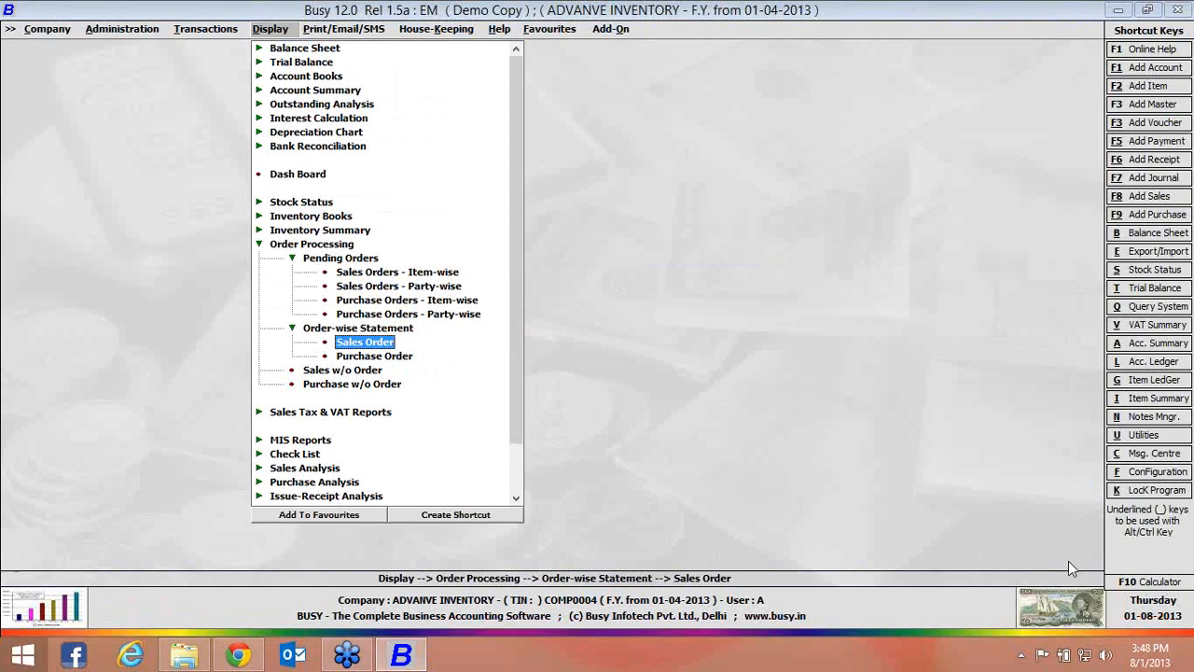
key(Return)
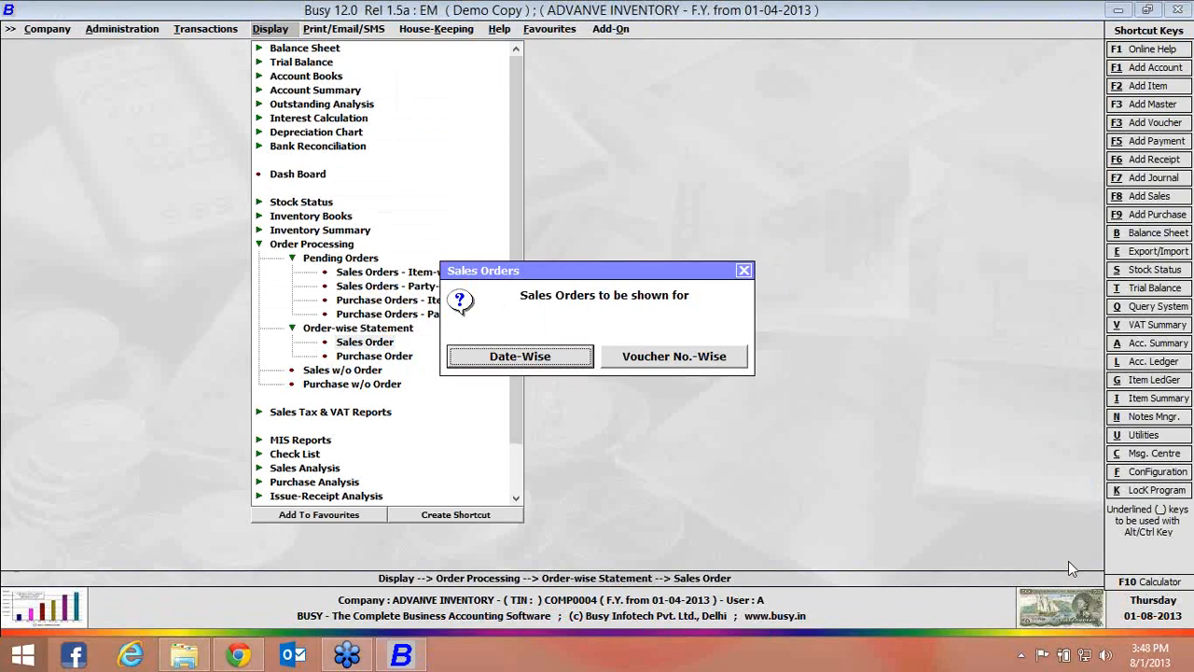
key(Return)
key(Down)
key(Down)
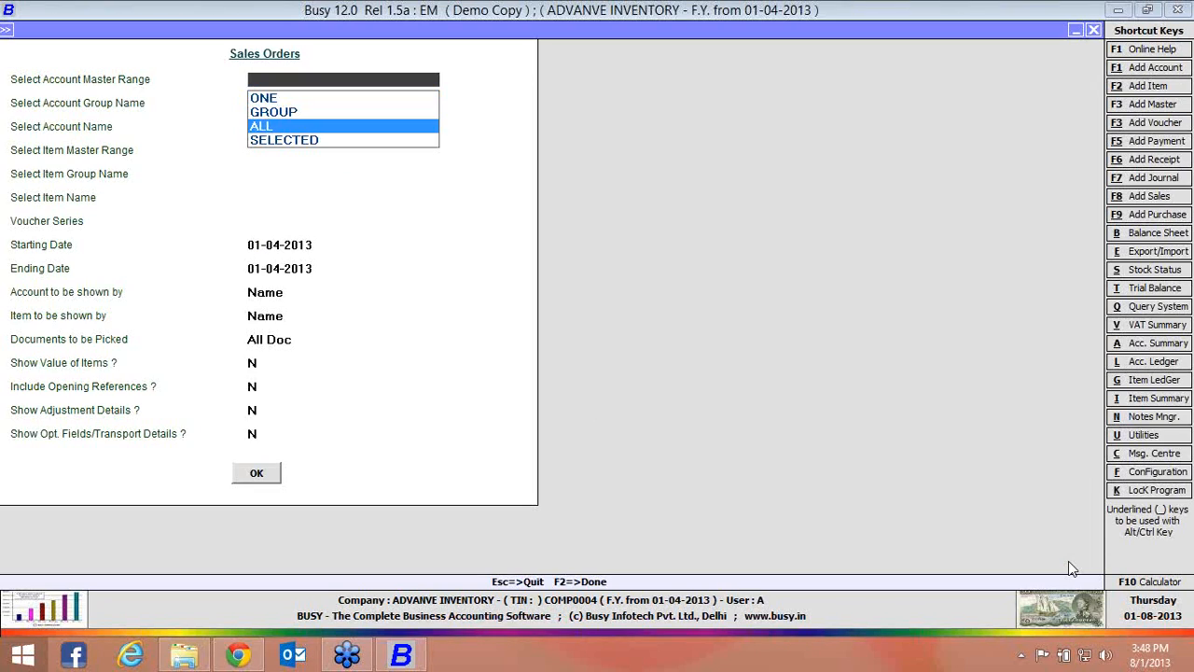
key(Return)
key(Down)
key(Down)
key(Return)
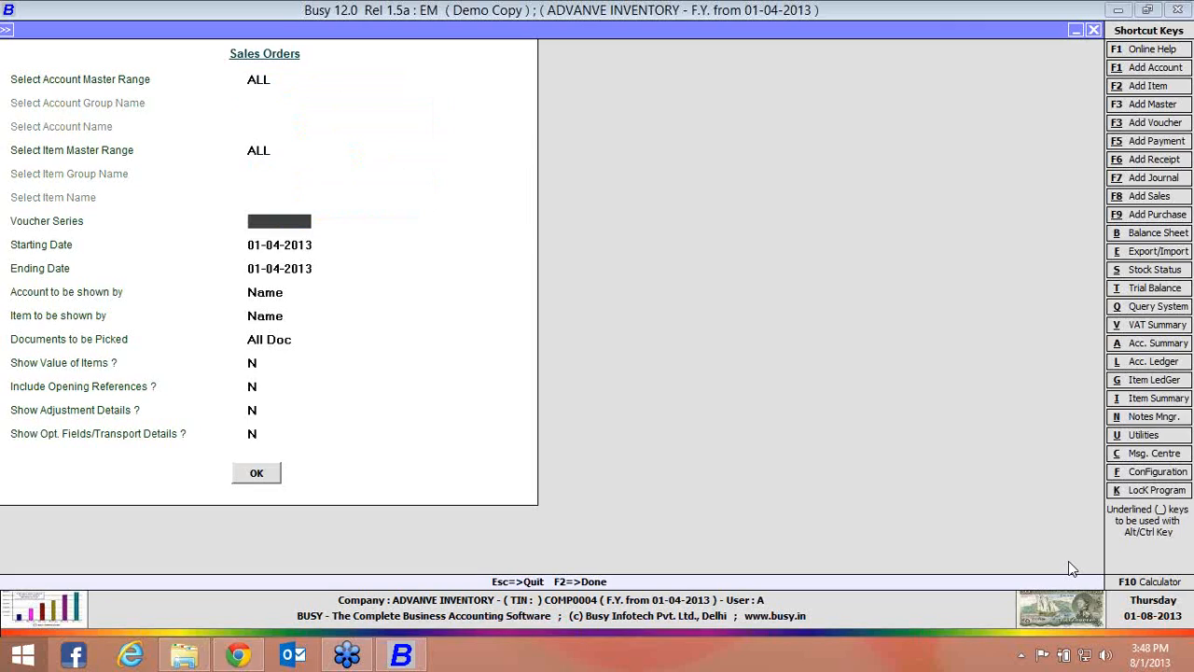
Generate the sales order statement for all voucher series and all documents on 01-04-2013, including adjustment details
key(Return)
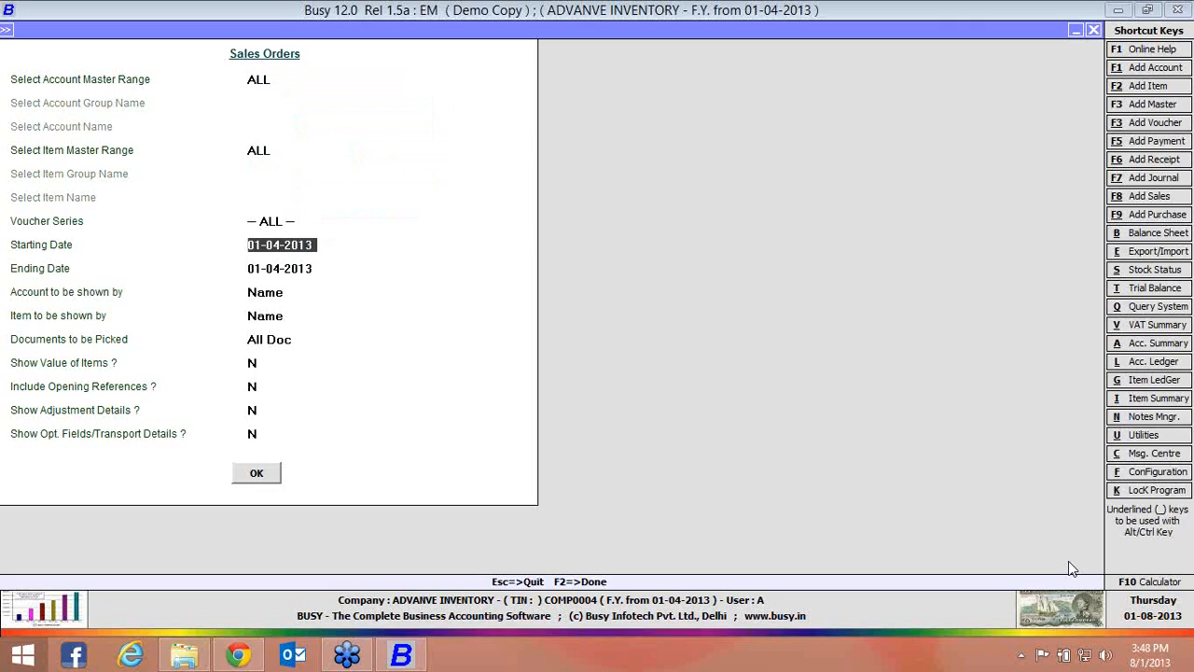
key(Return)
key(Return)
key(Return)
key(Return)
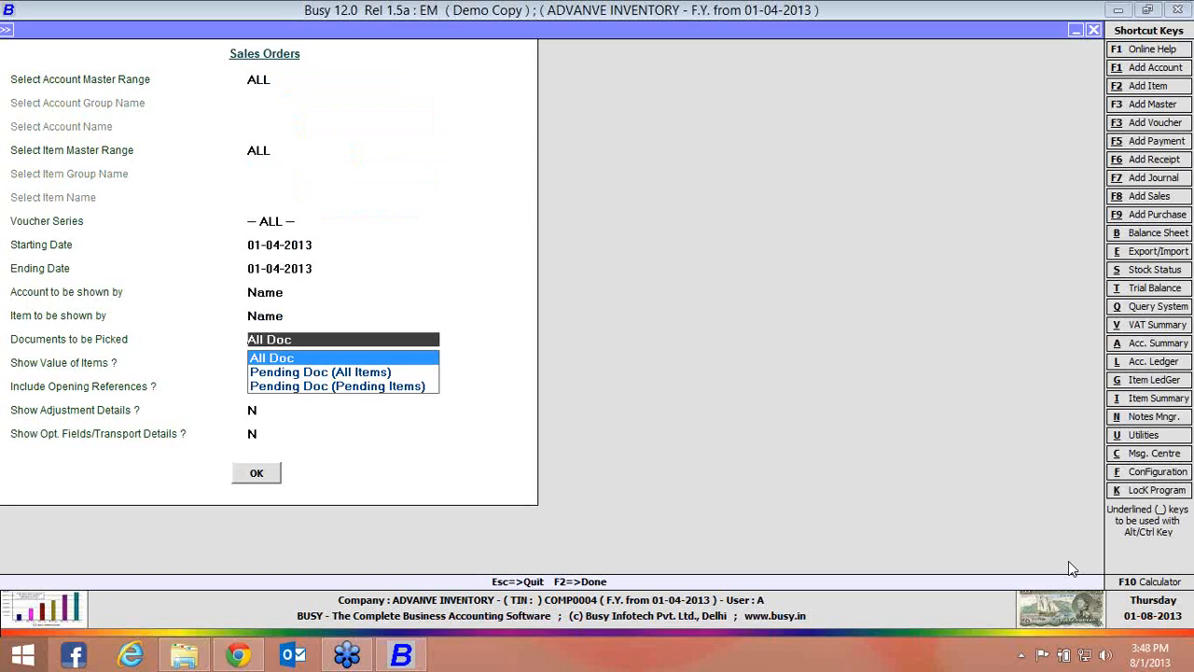
key(Return)
key(Return)
key(Return)
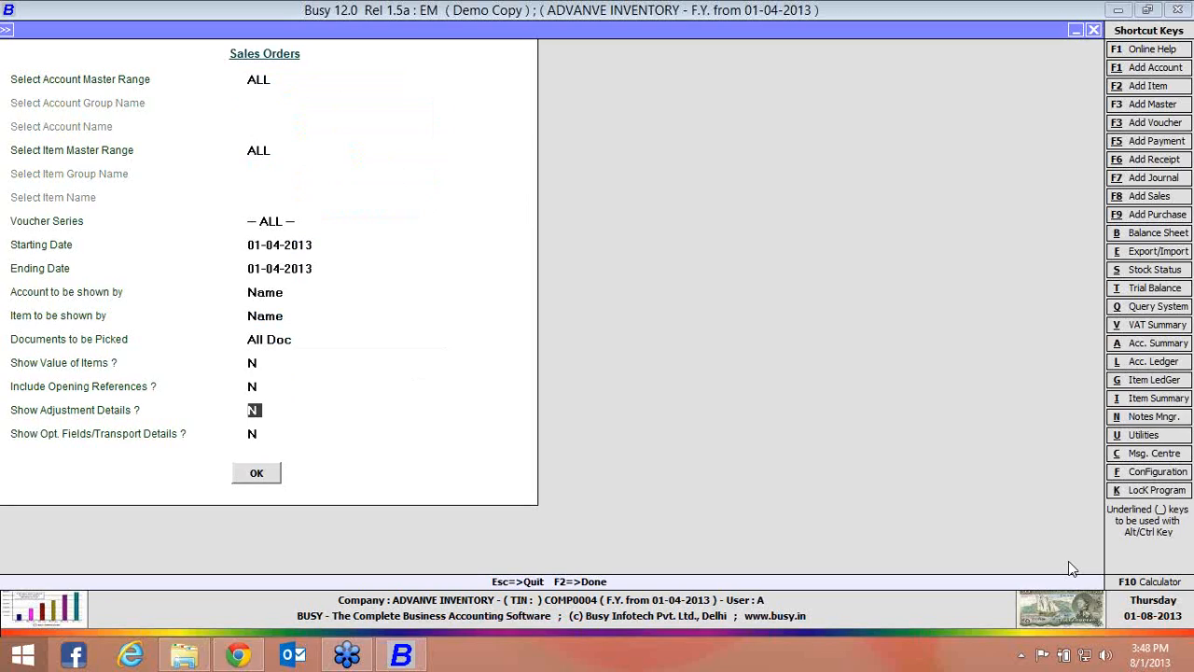
key(Up)
key(Return)
key(y)
key(Return)
key(Return)
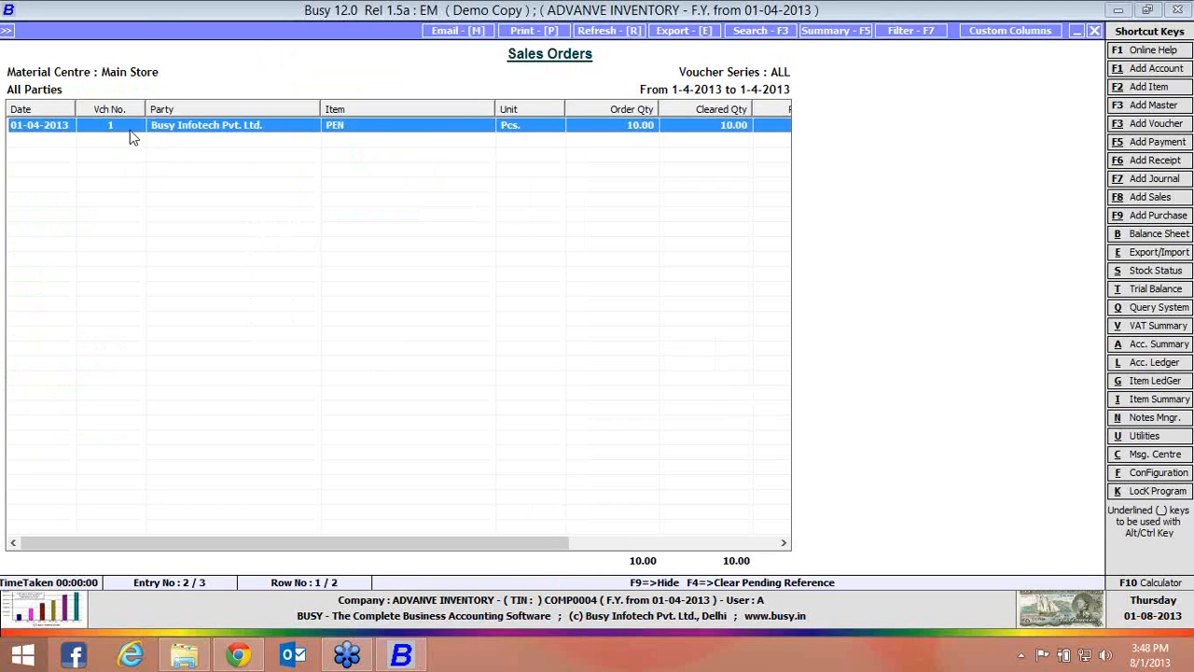
Examine the PEN order's adjustment entries, view the underlying sales order, and close the statement
drag(261, 550, 450, 623)
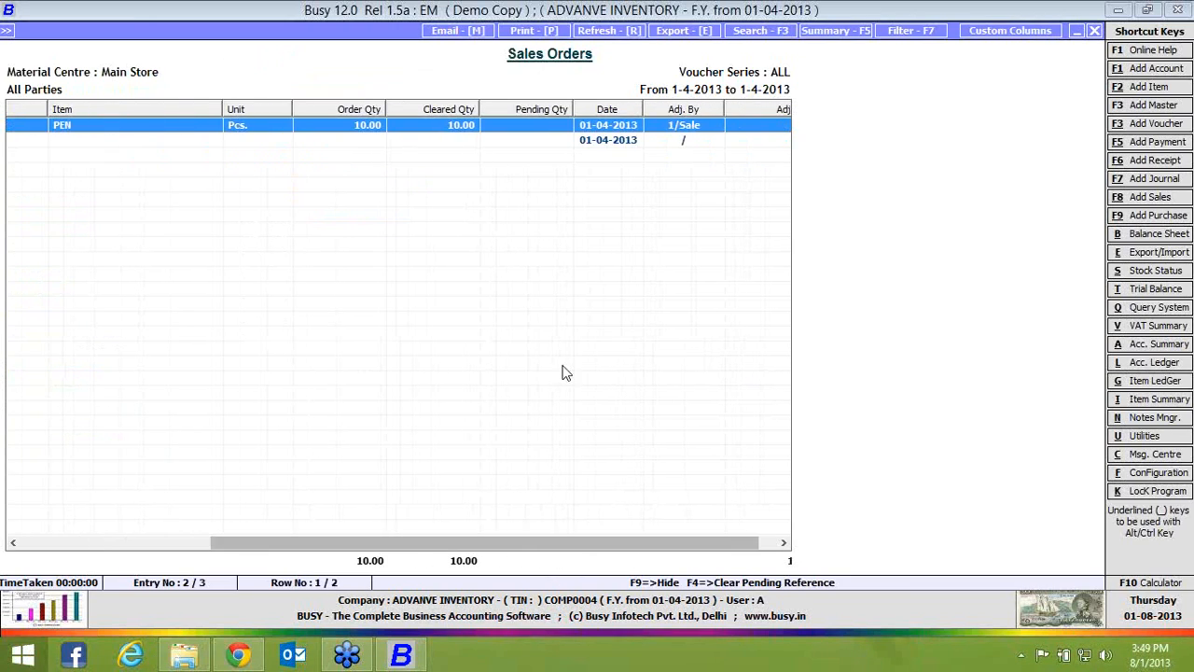
drag(602, 543, 654, 495)
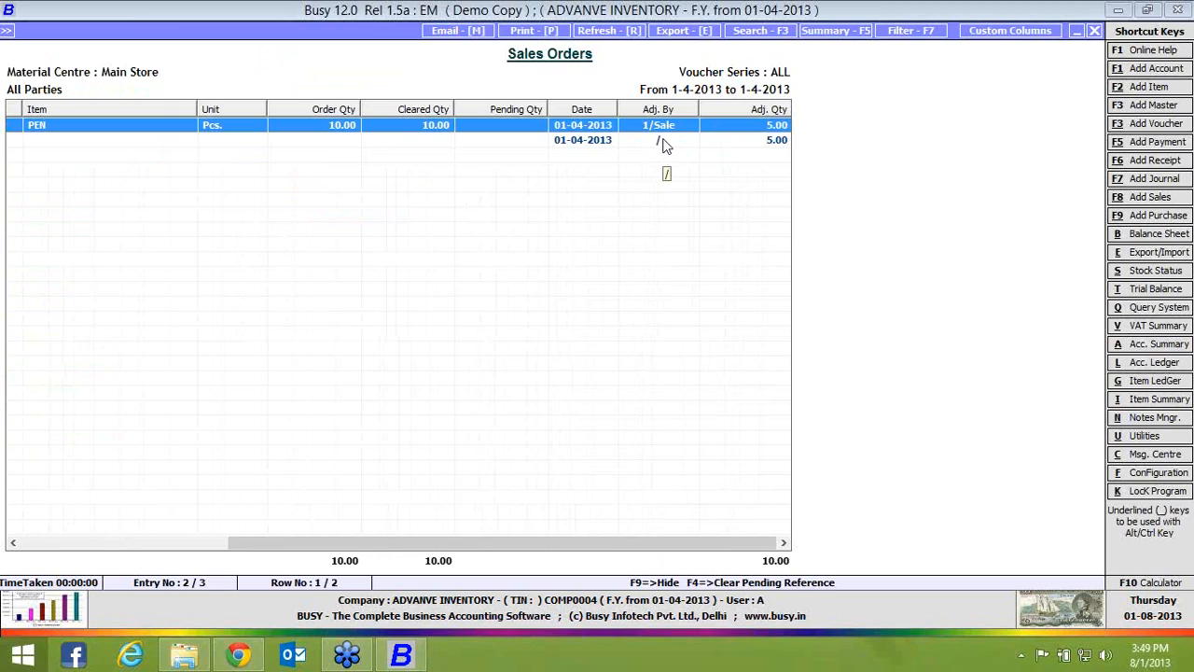
click(664, 142)
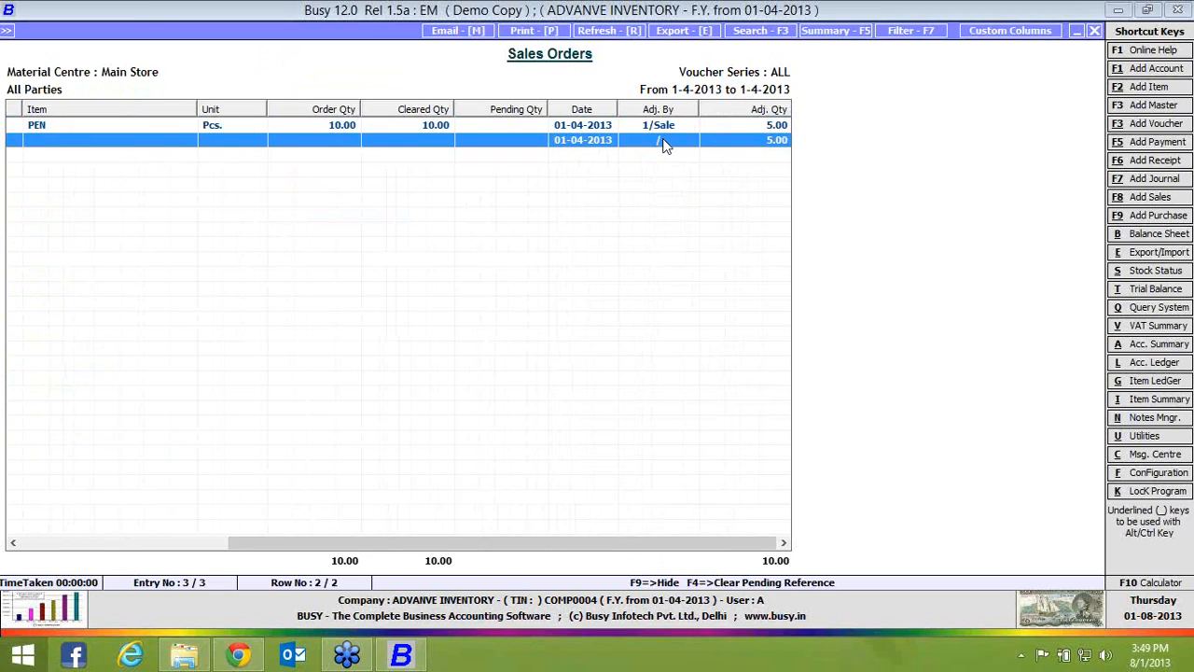
double_click(663, 141)
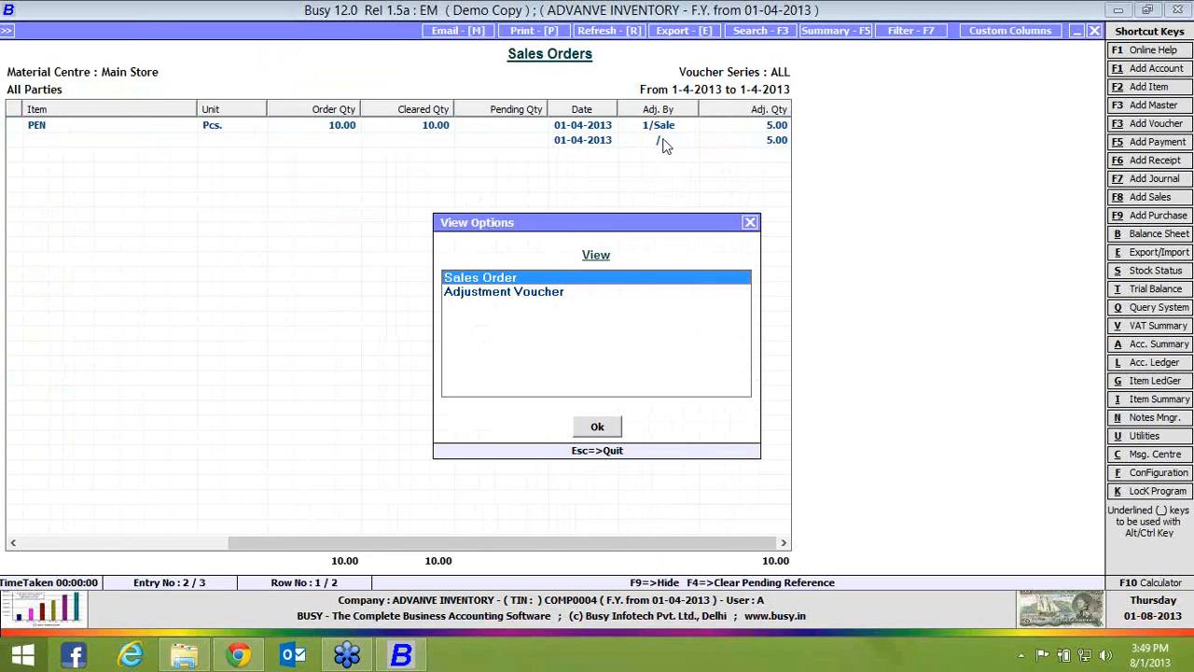
key(Return)
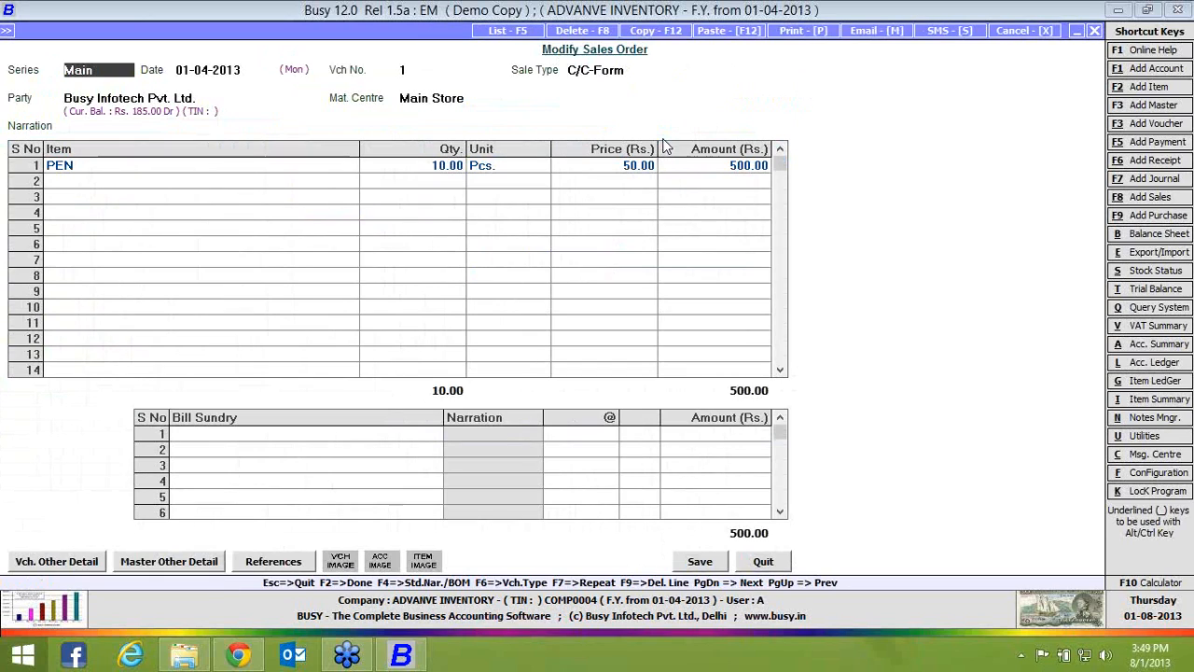
key(Escape)
key(Escape)
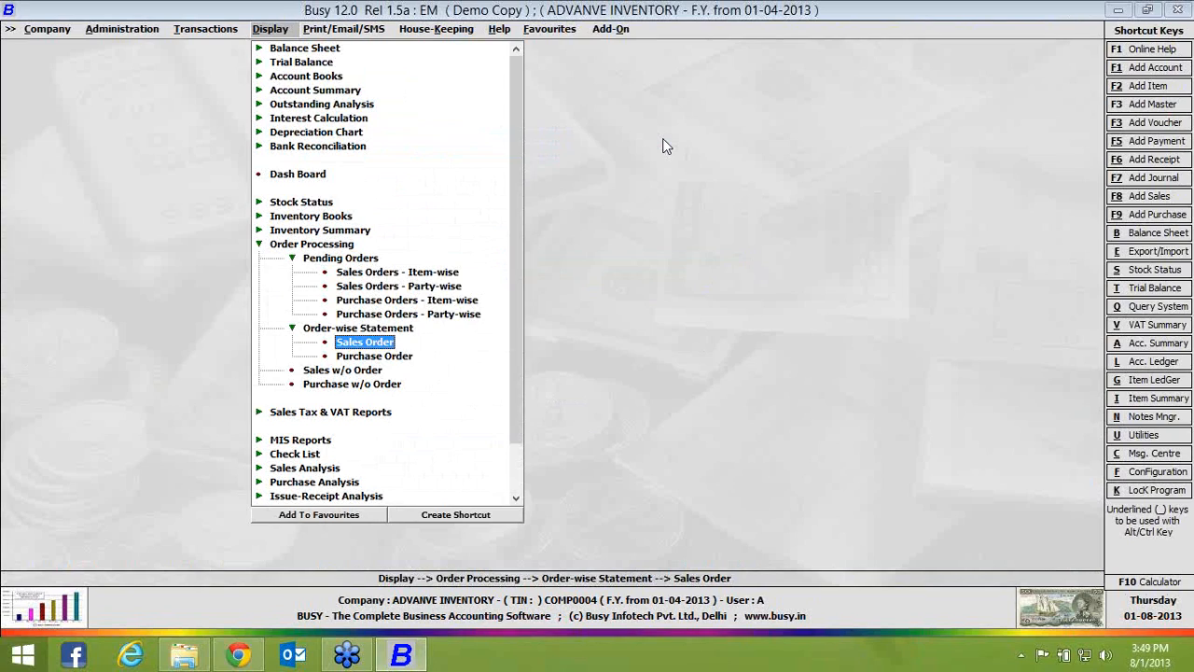
key(Escape)
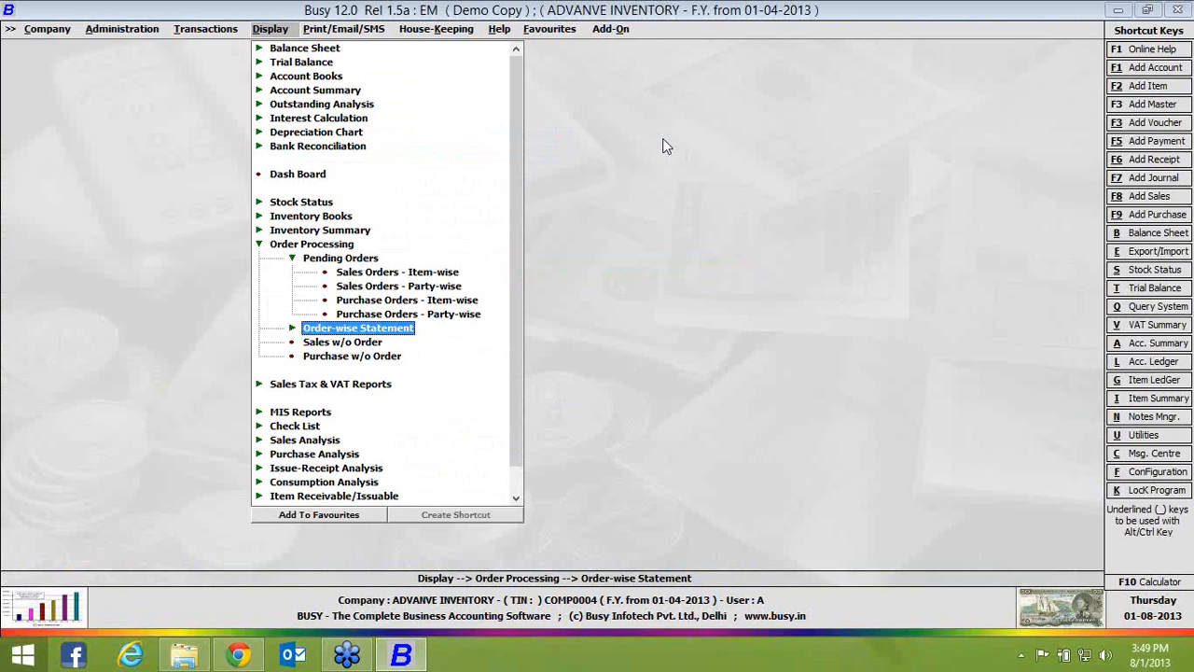
key(Escape)
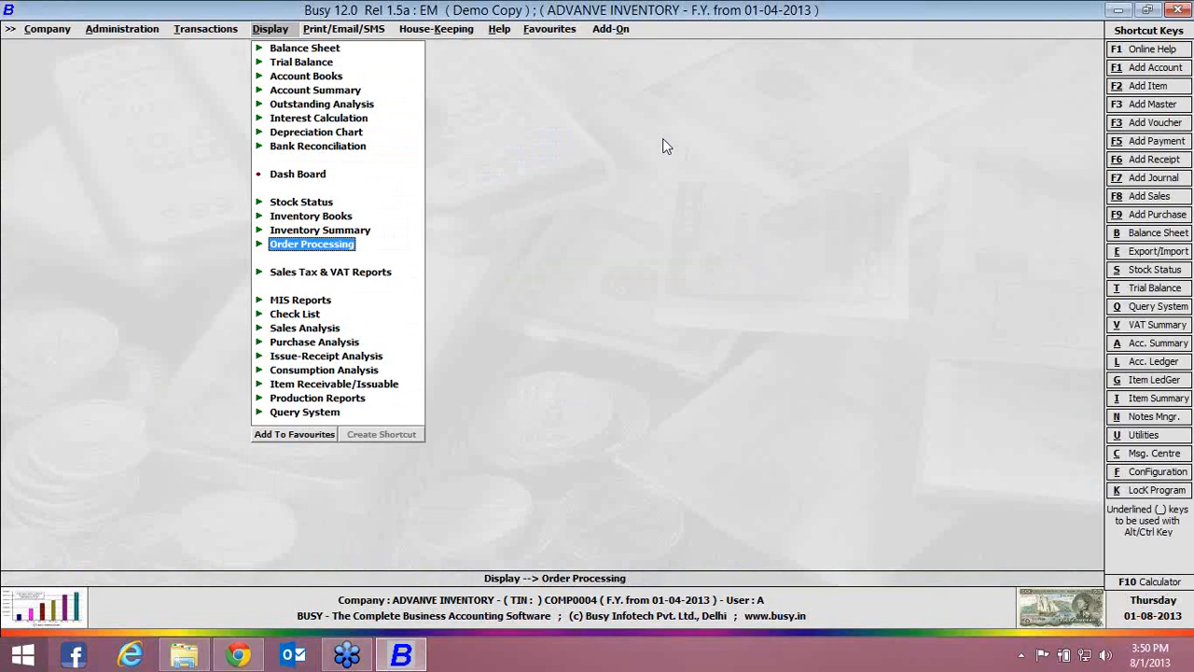
Enable Sale/Purchase Challan in the inventory features, leaving all challan options unselected, and save the configuration
key(Left)
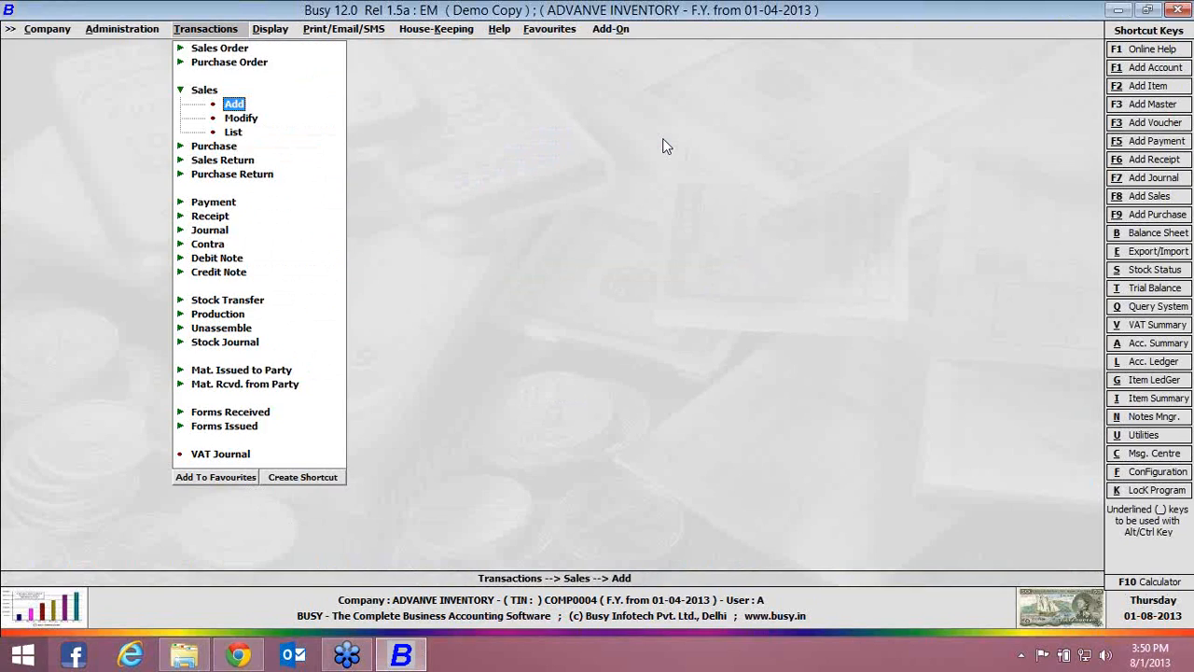
key(Left)
key(Return)
key(Down)
key(Down)
key(Down)
key(Return)
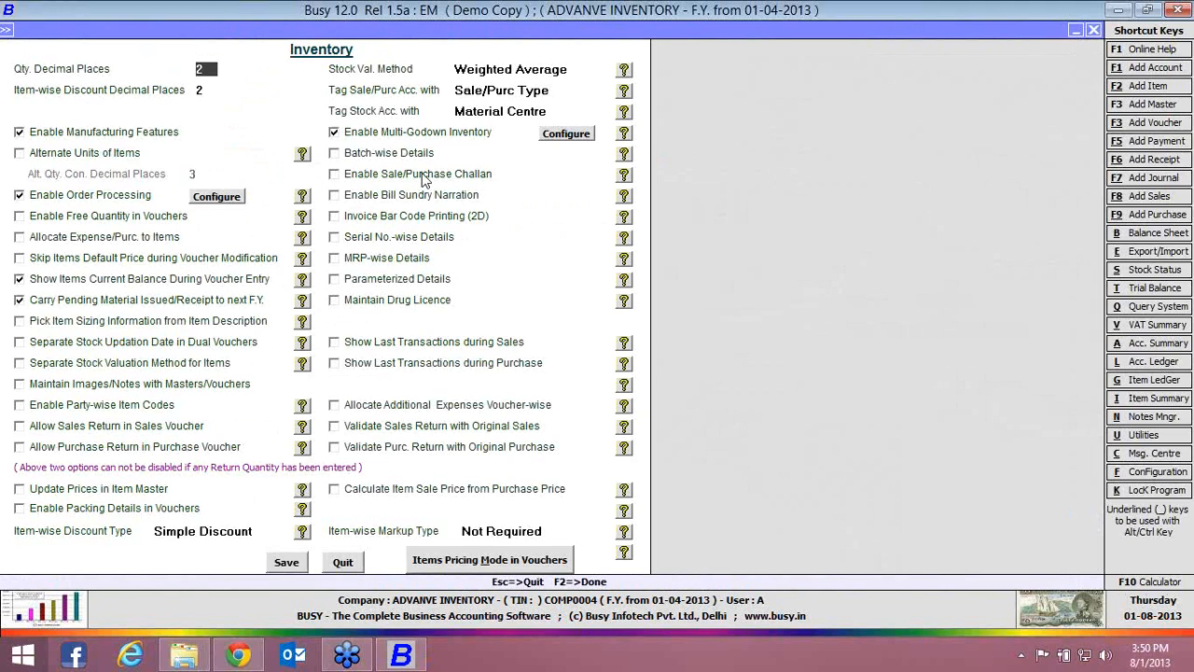
click(422, 174)
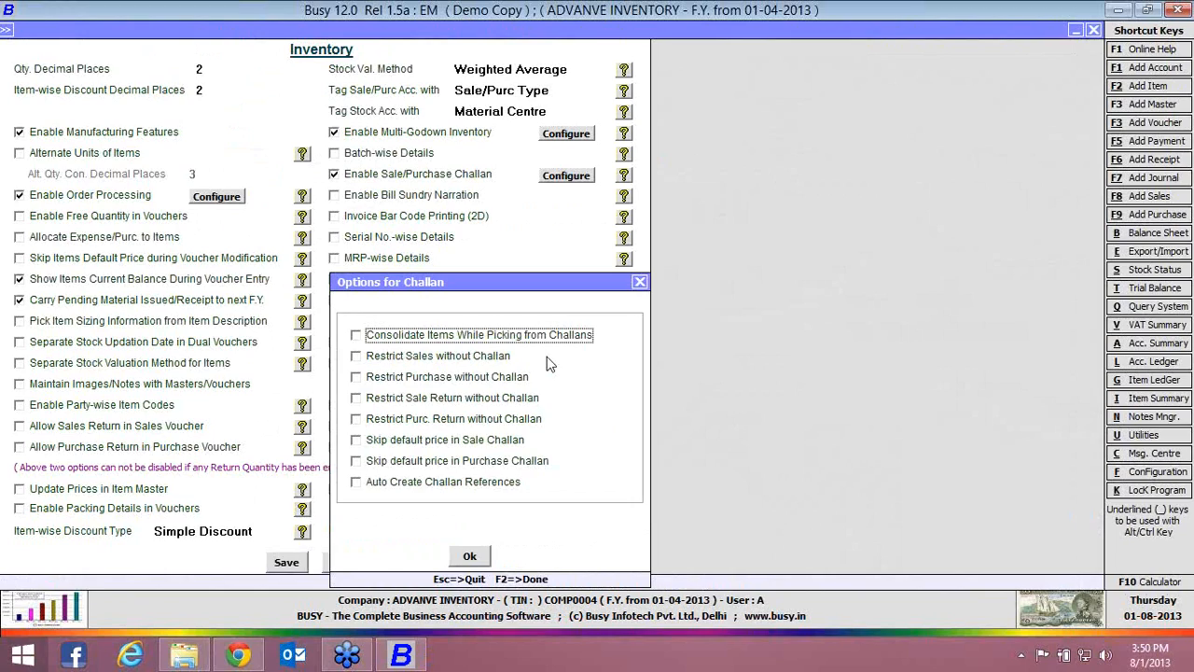
click(470, 556)
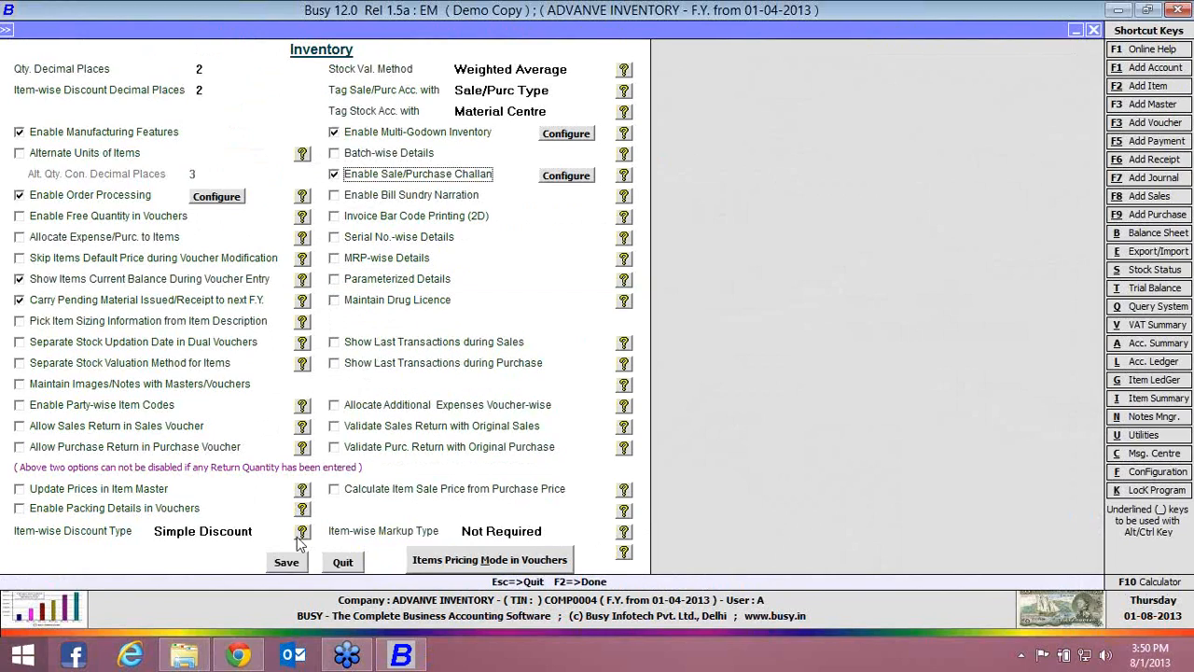
click(287, 563)
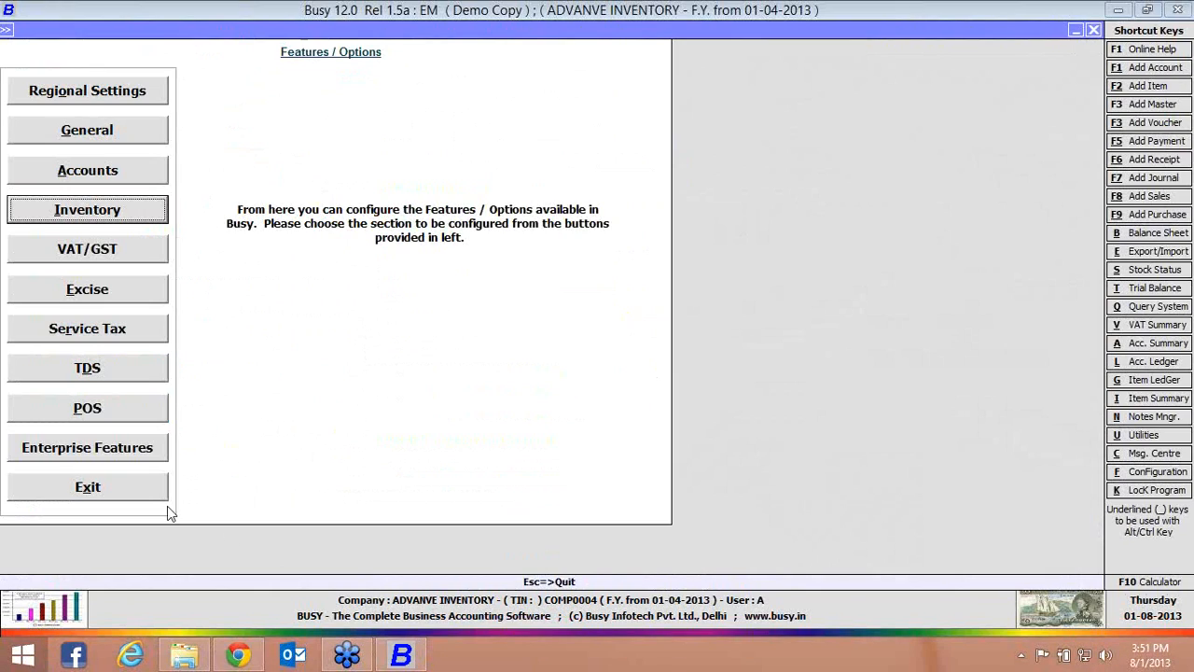
click(138, 491)
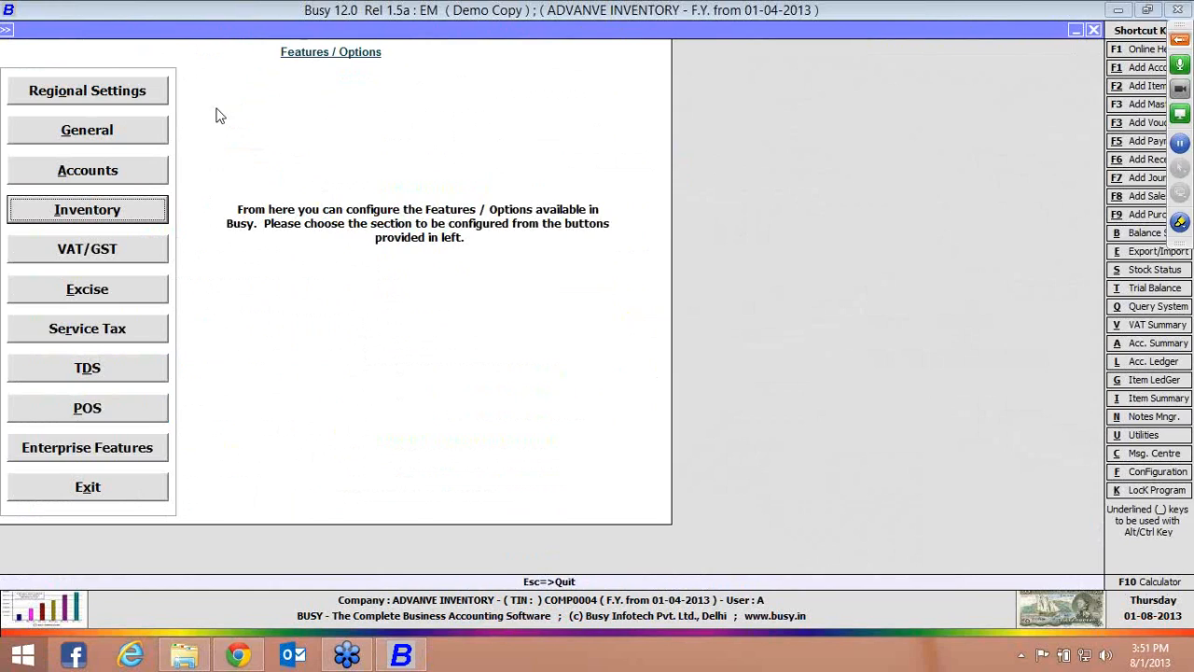
View the transaction options for material issued to party and material received from party
click(224, 31)
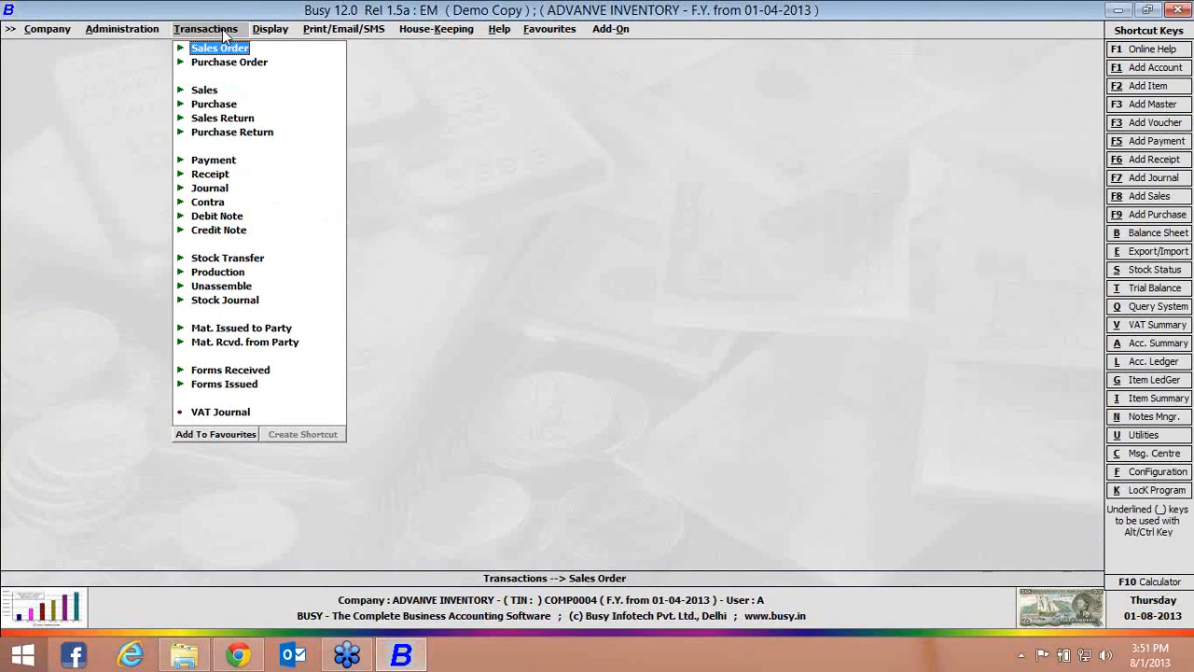
click(184, 332)
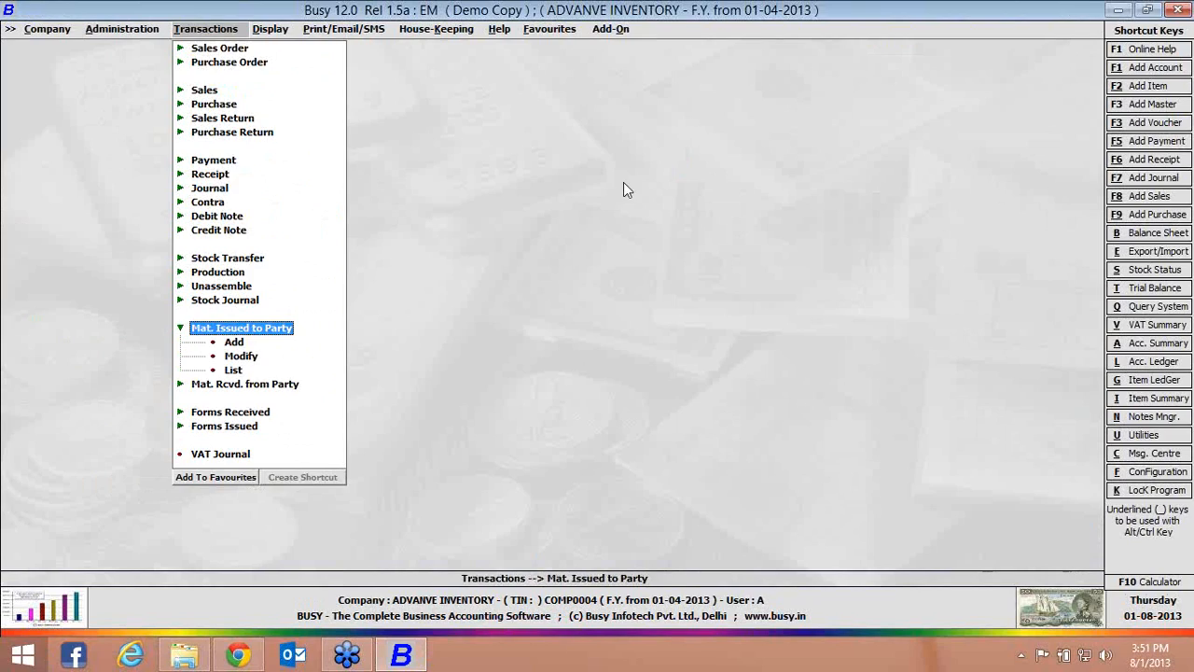
click(1185, 38)
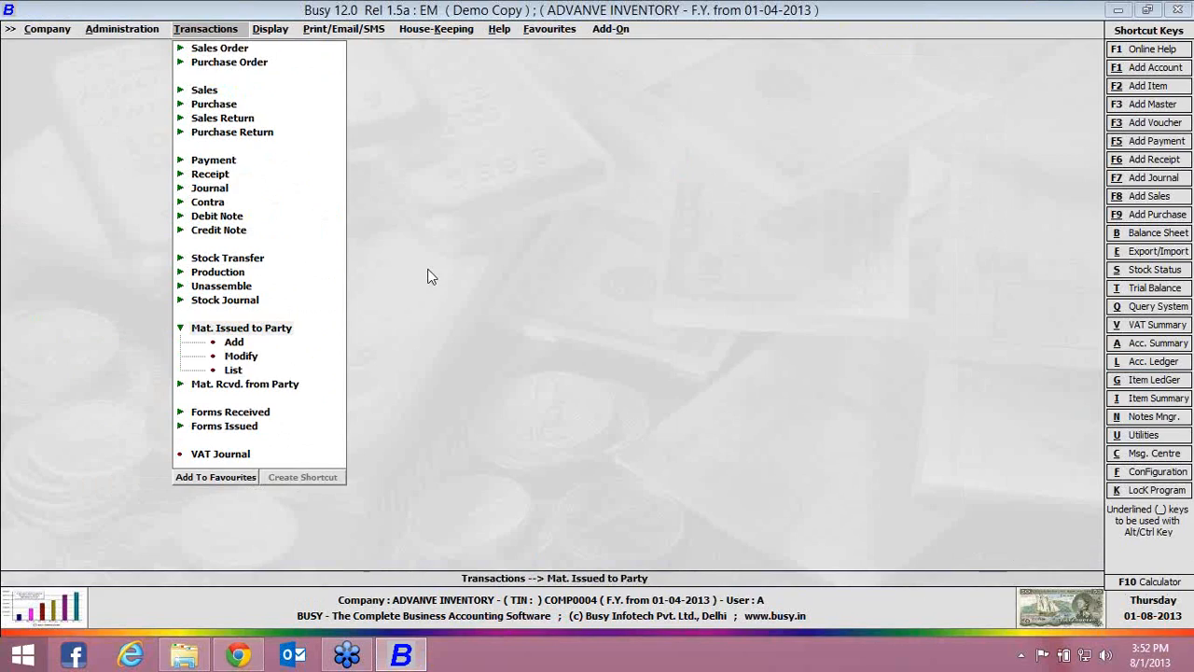
click(178, 386)
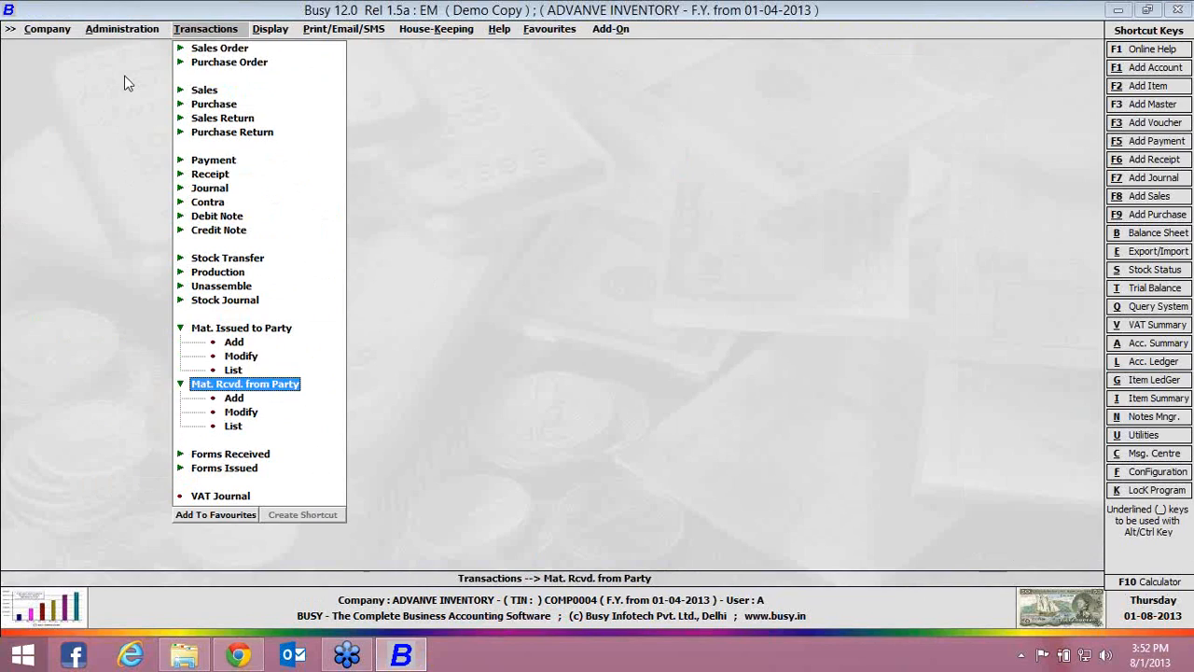
Set automatic voucher numbering for the Main series of Material Receipt, renumber all its vouchers, and close the voucher configuration
click(134, 32)
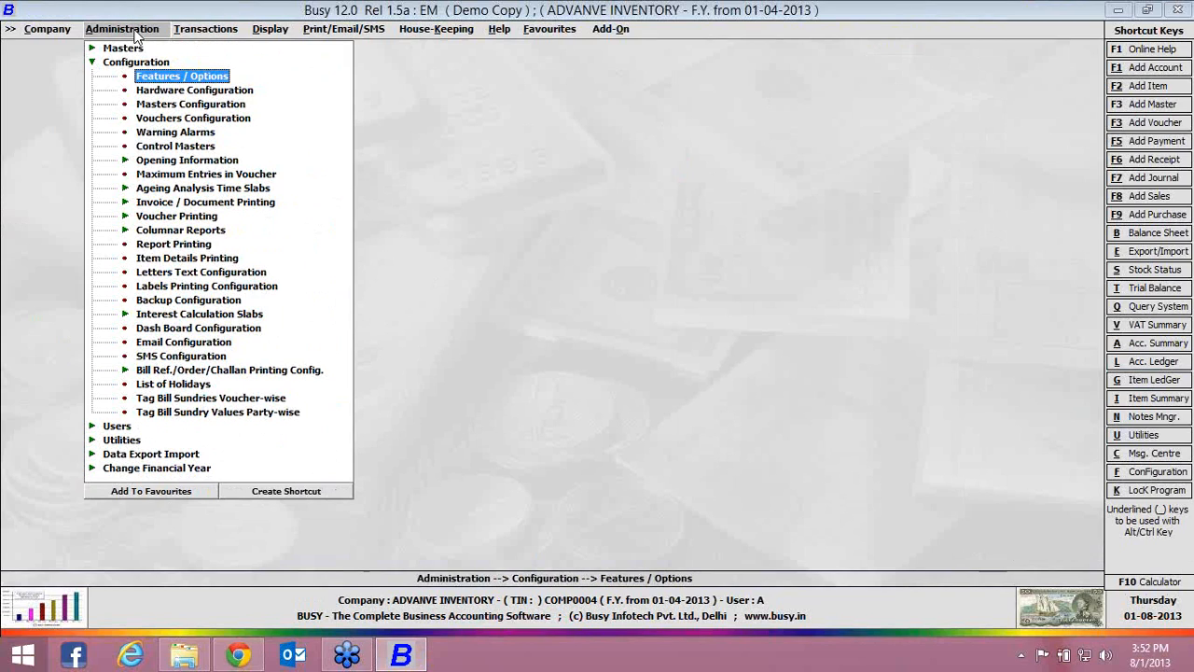
click(174, 119)
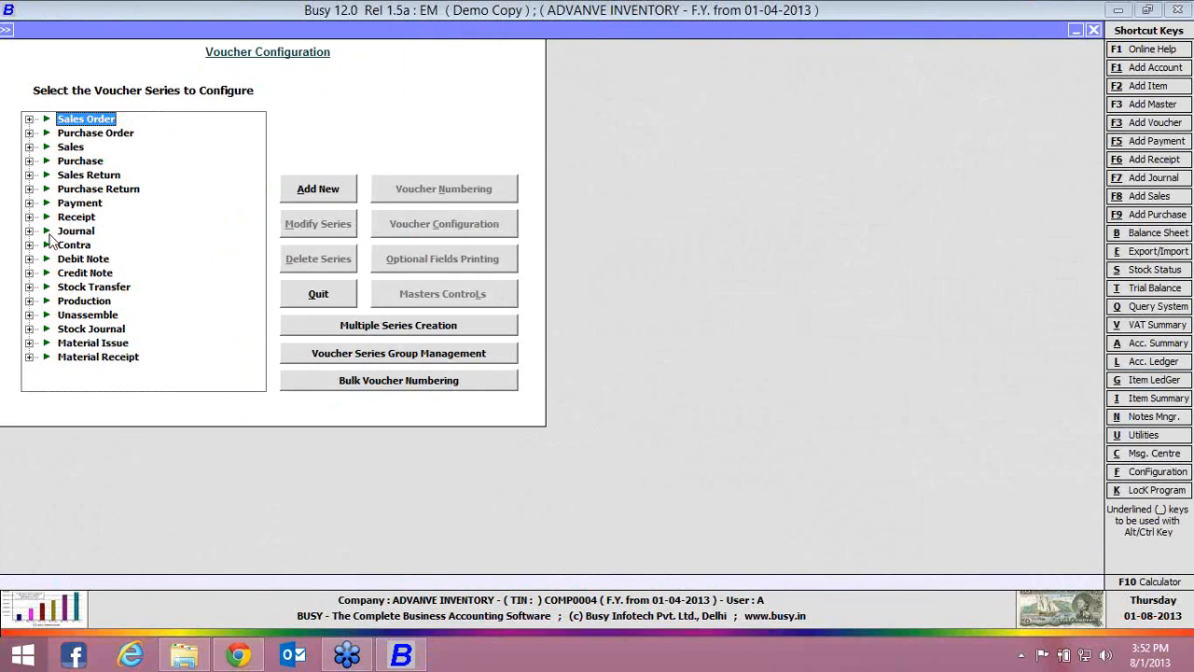
click(28, 357)
click(97, 376)
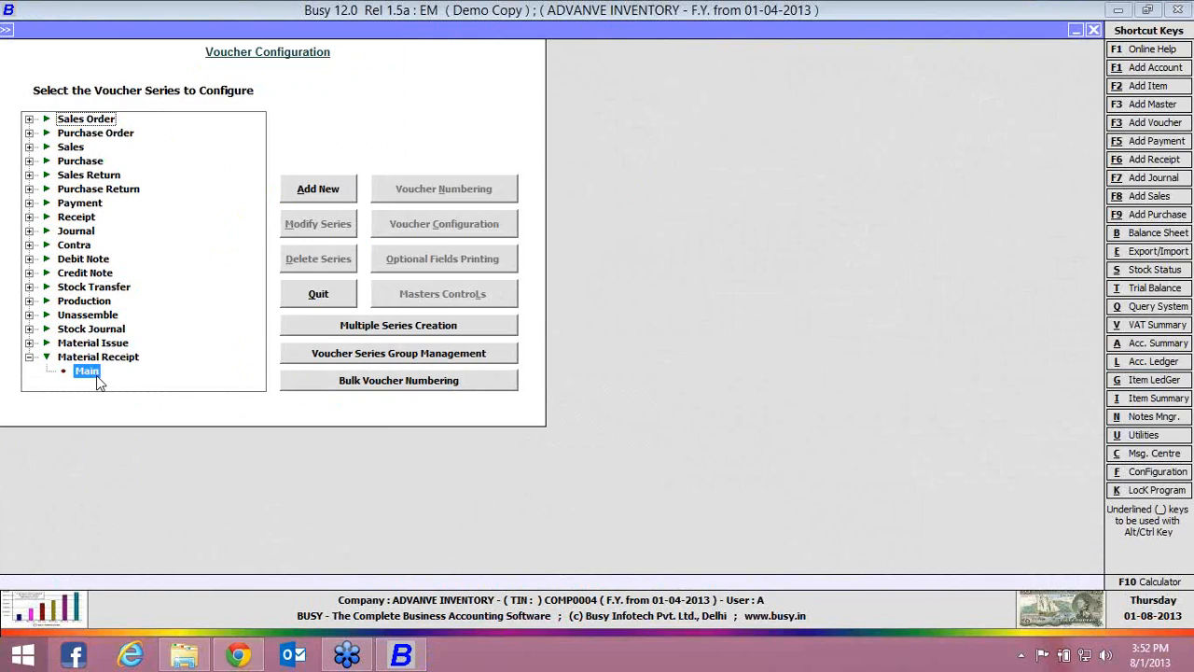
click(453, 189)
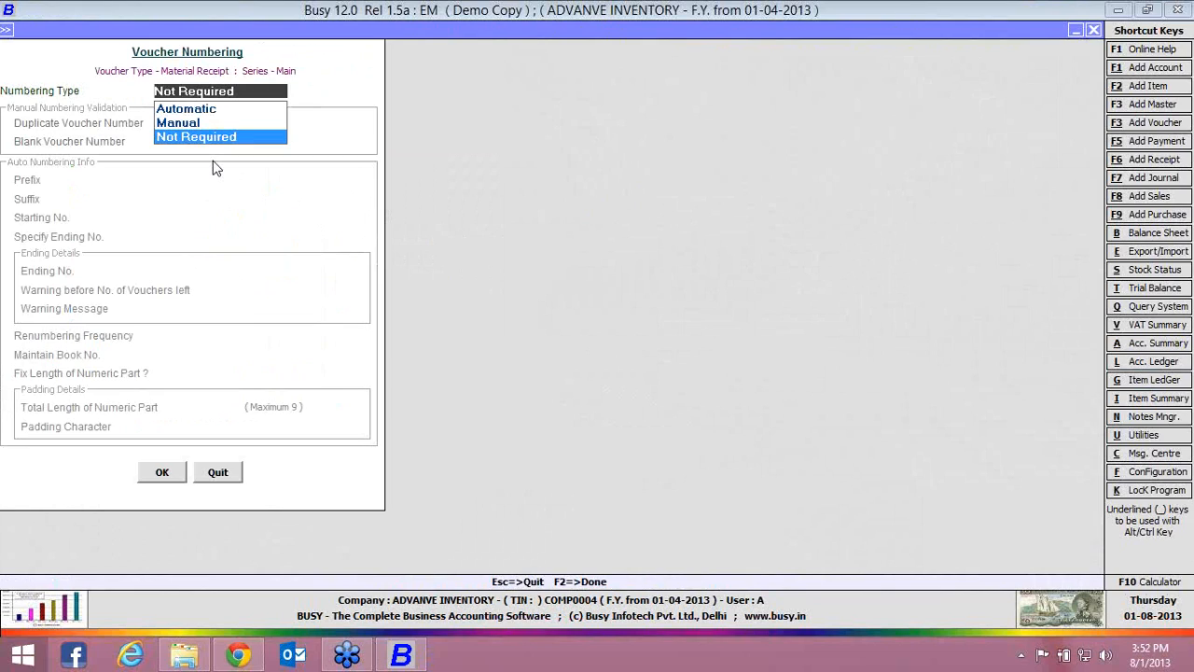
click(188, 111)
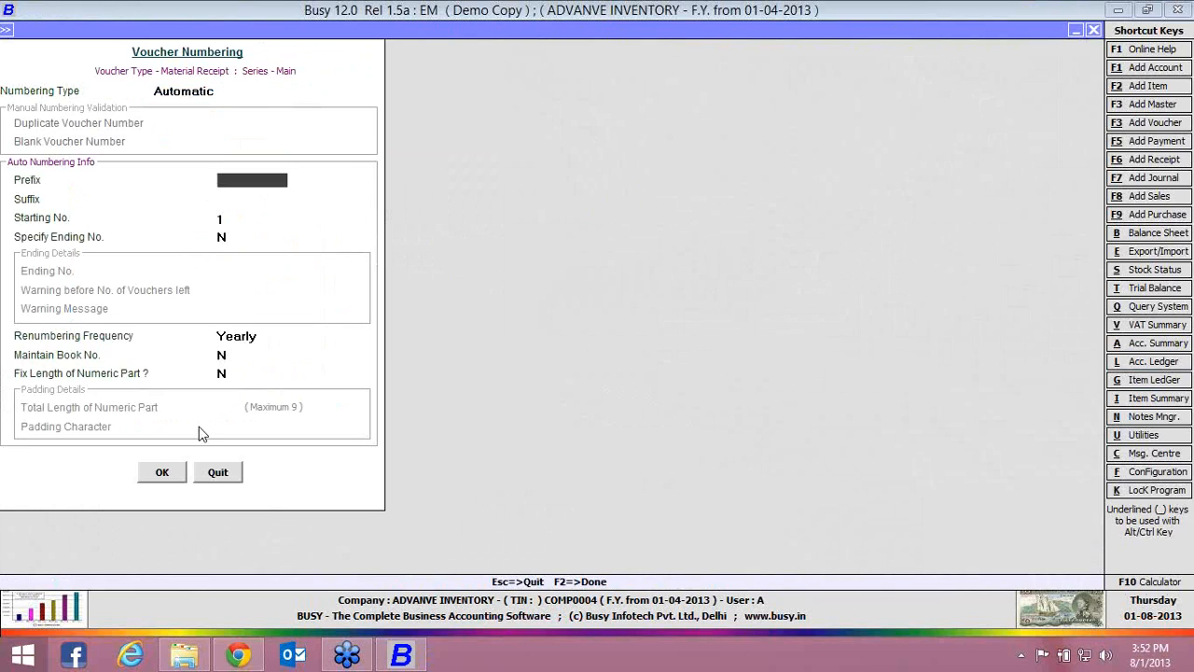
click(165, 473)
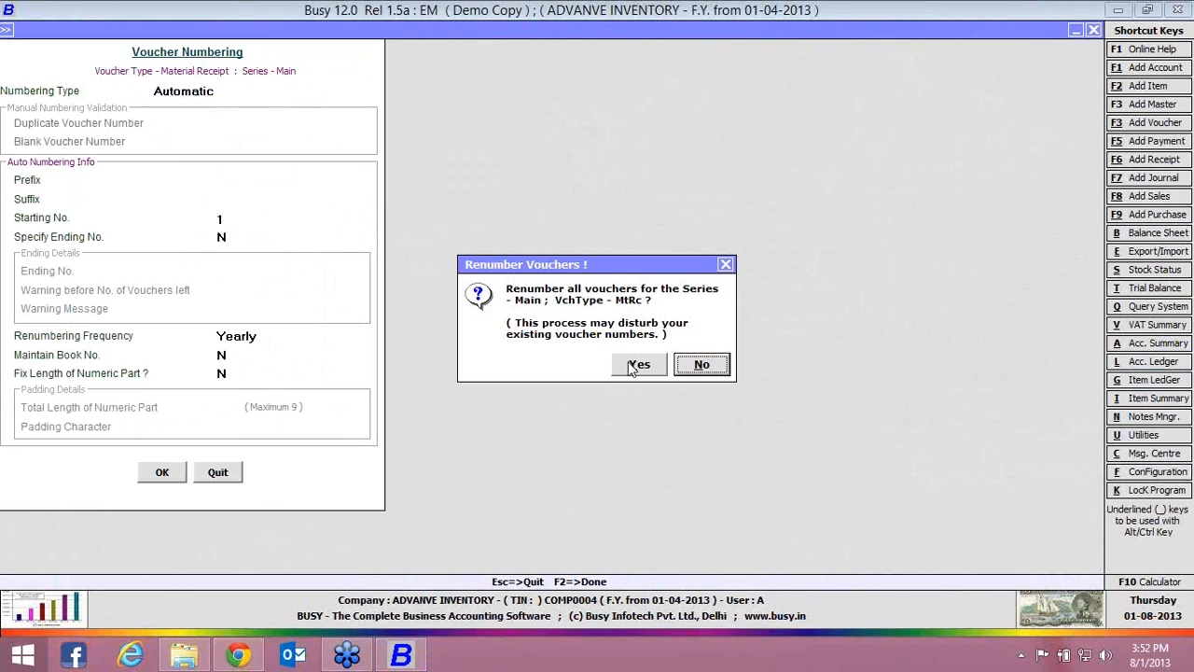
click(632, 369)
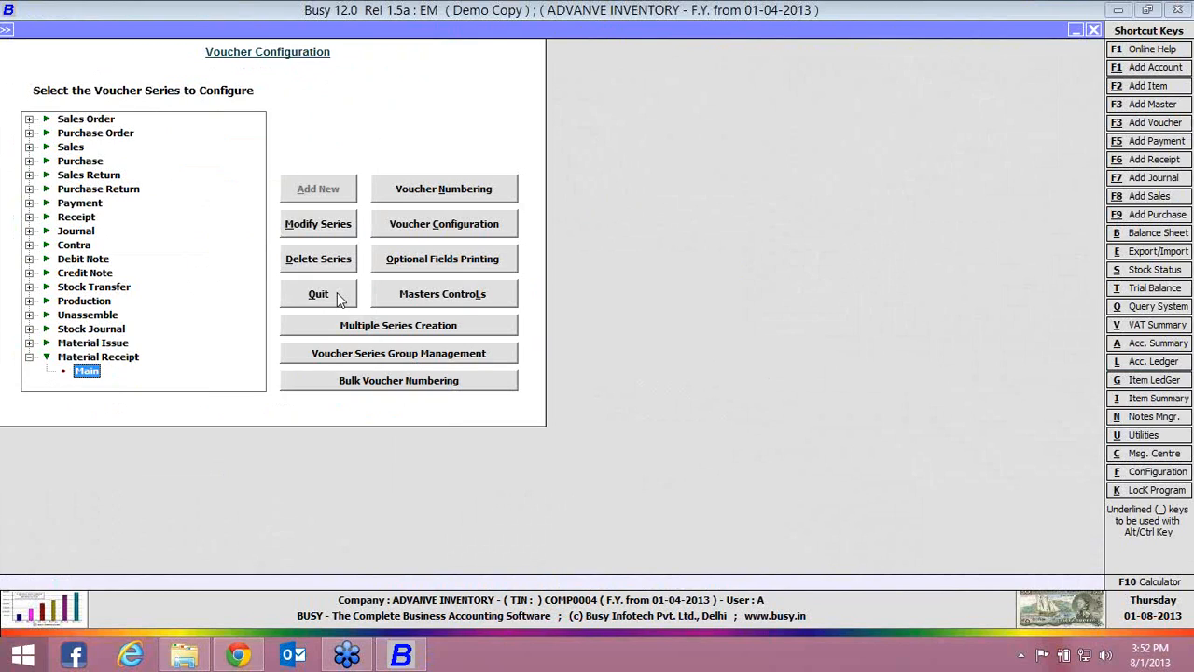
click(318, 294)
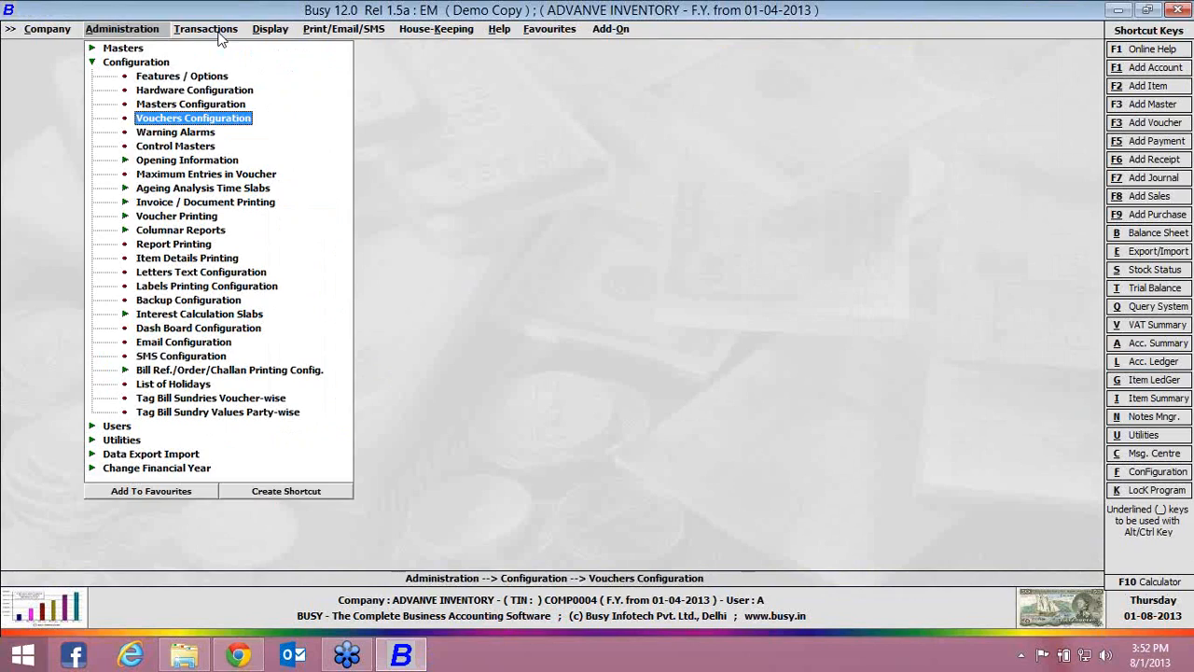
Start a material receipt voucher dated 01-04-2013 with type Purchase Challan and purchase type C/C-Form
key(alt+t)
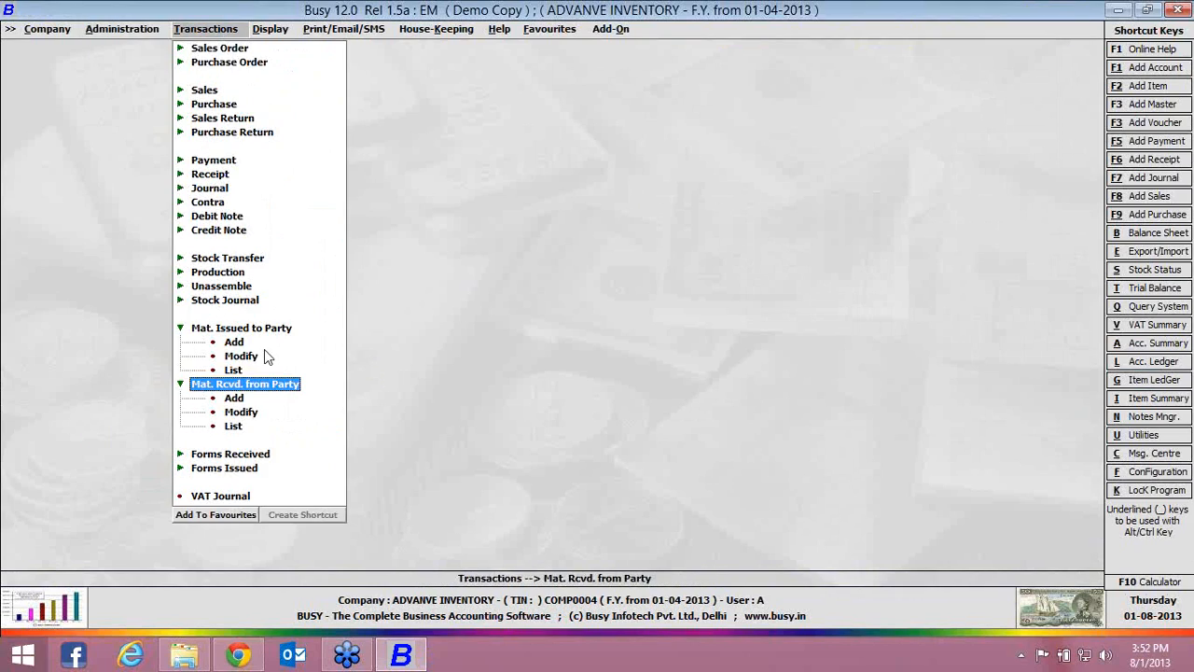
click(238, 398)
key(Return)
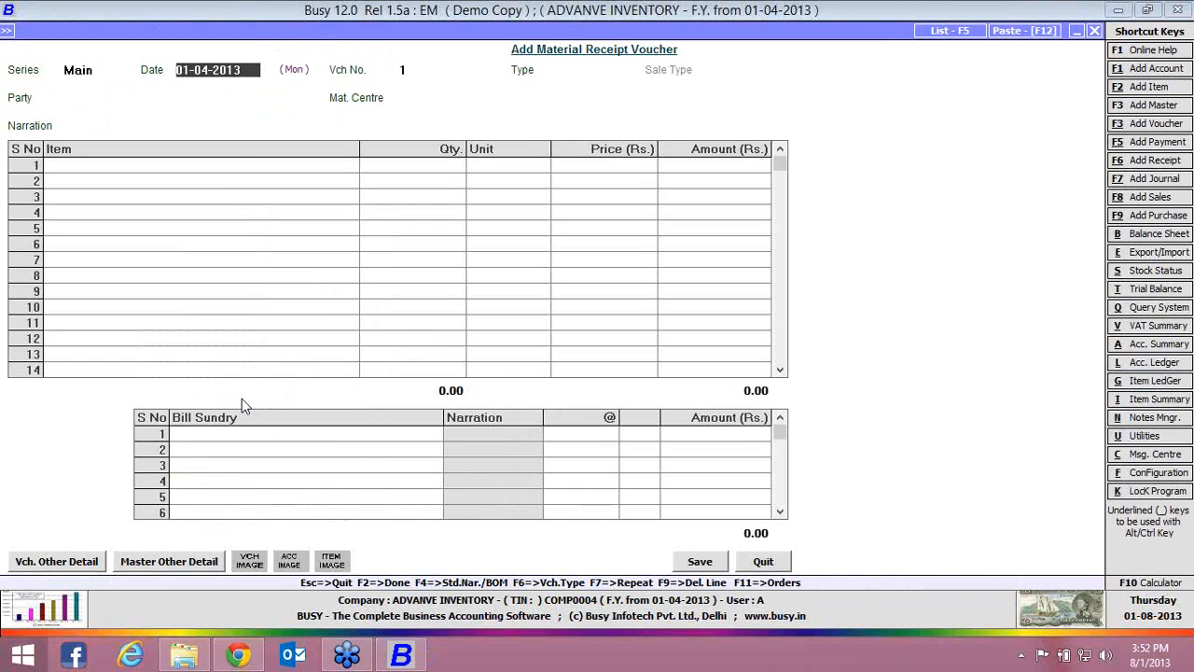
key(Return)
key(Return)
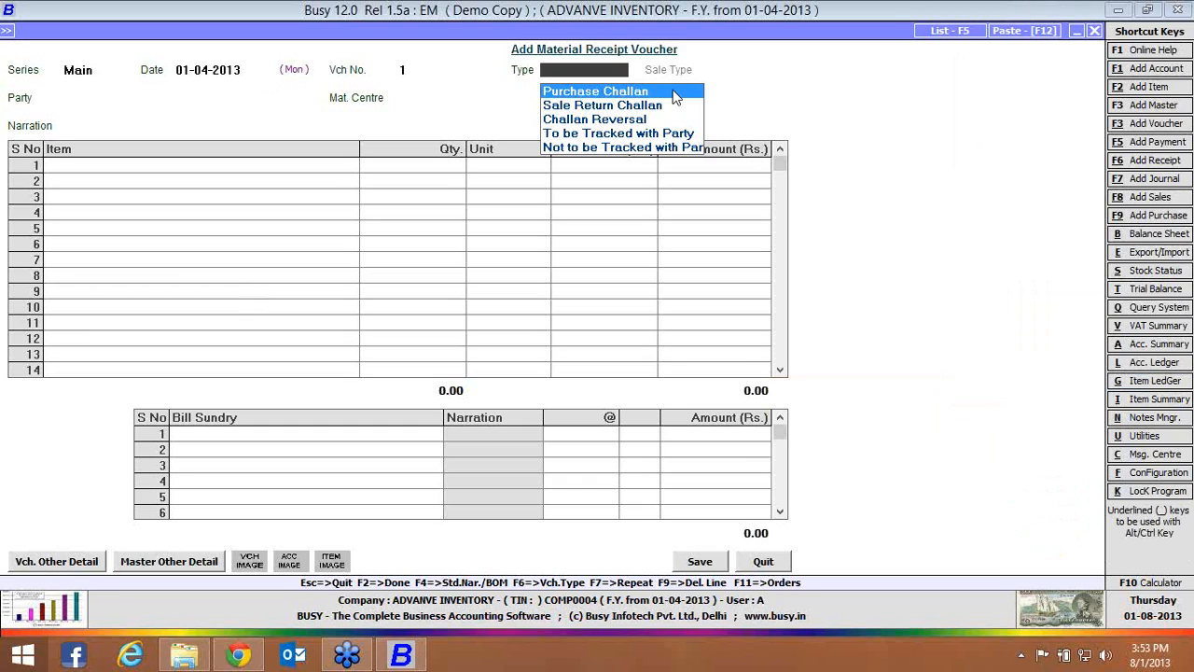
click(675, 97)
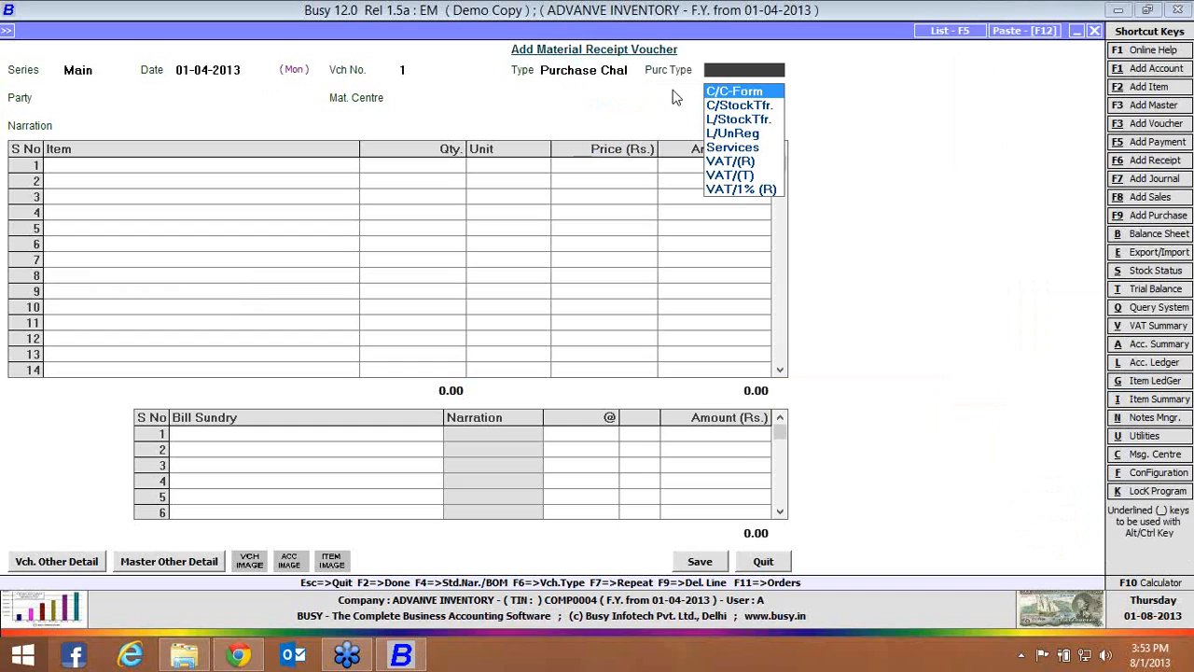
key(Return)
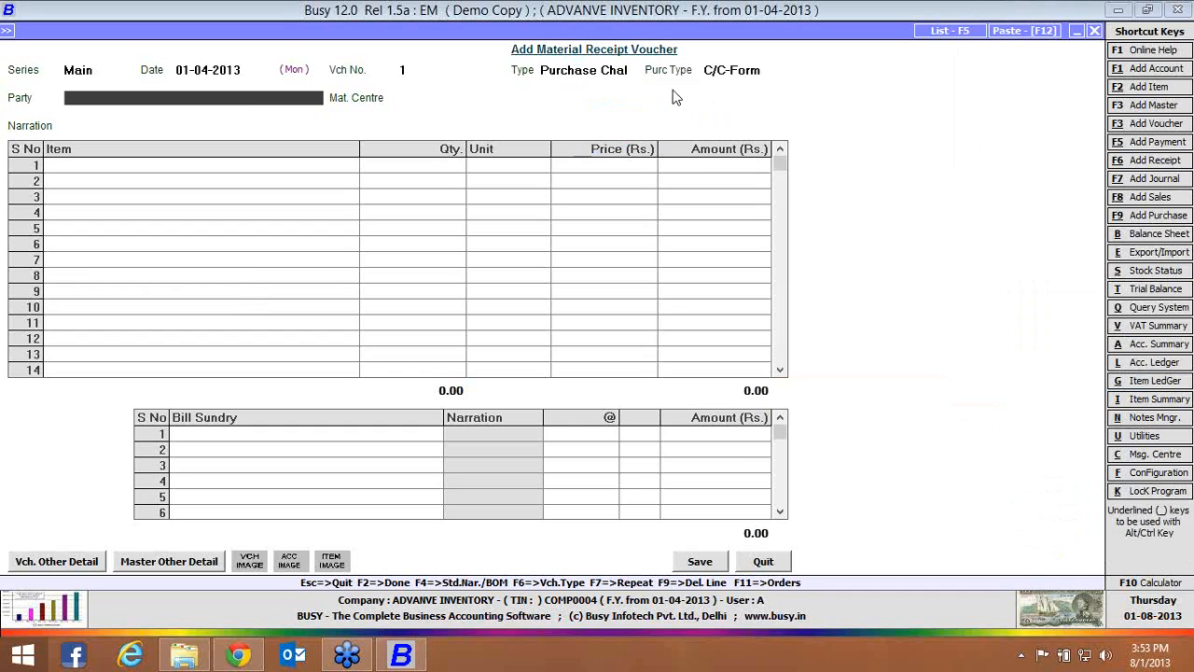
Set the voucher's party to Busy Infotech Pvt. Ltd. and its material centre to Main Store, leaving the narration blank
key(Return)
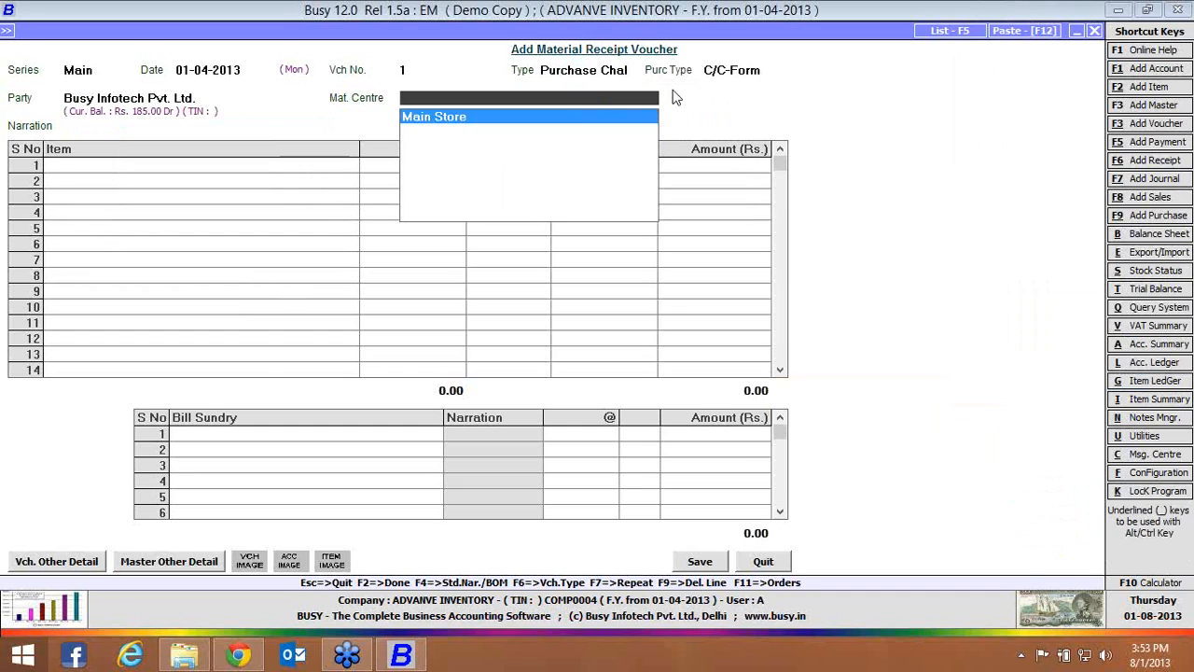
key(Return)
key(Return)
key(Return)
key(Return)
key(Return)
key(Return)
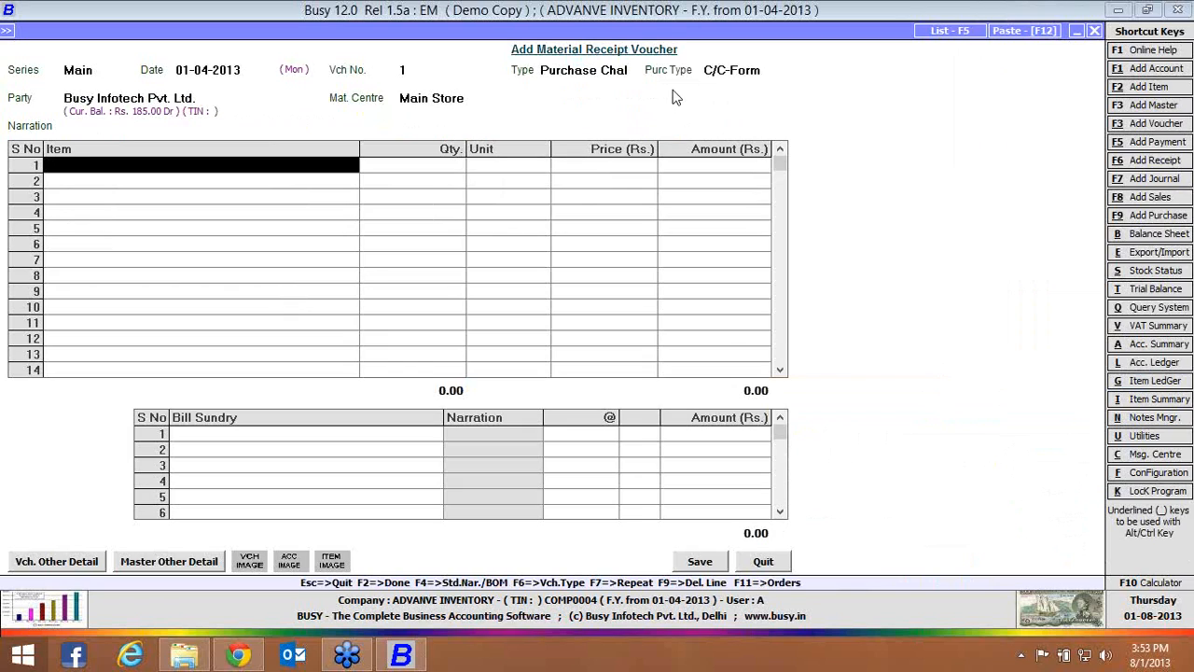
Enter the item PEN with a quantity of 10 Pcs. at a price of Rs. 100
key(Down)
key(Down)
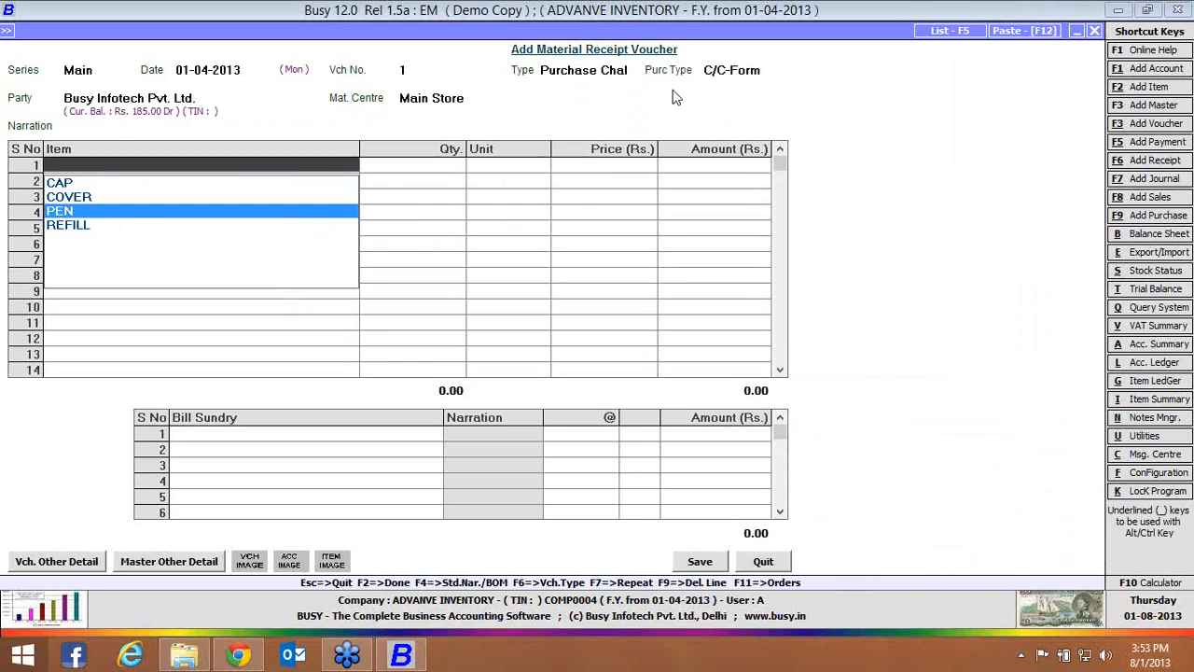
key(Return)
text(100)
key(Return)
text(00)
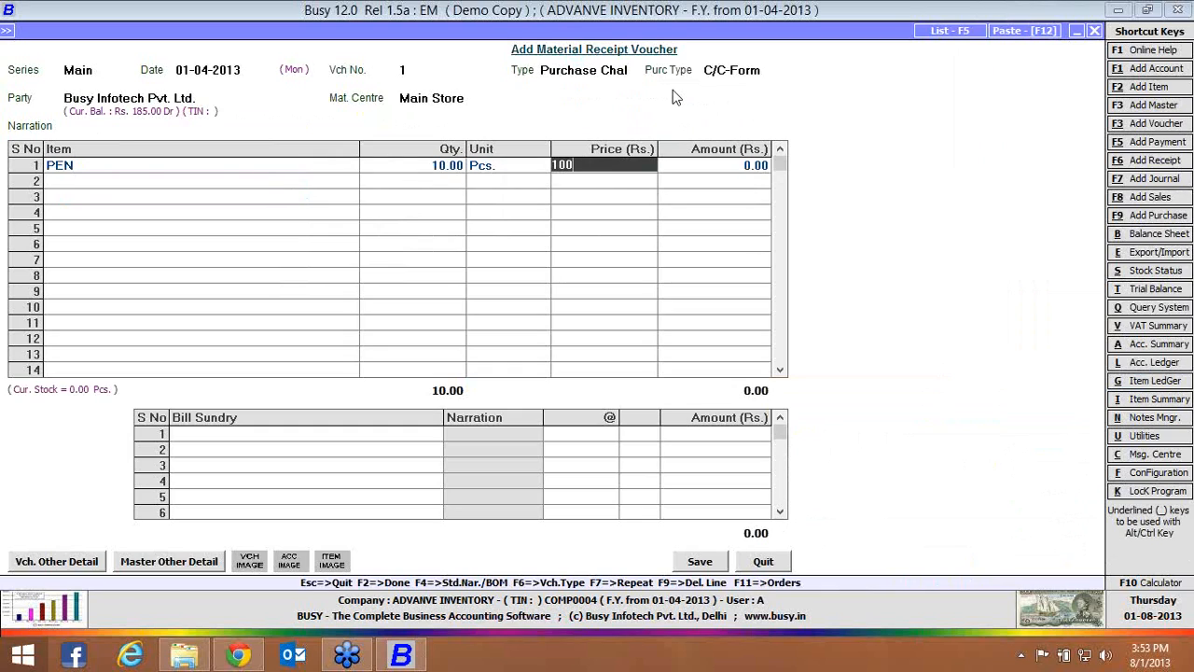
key(Return)
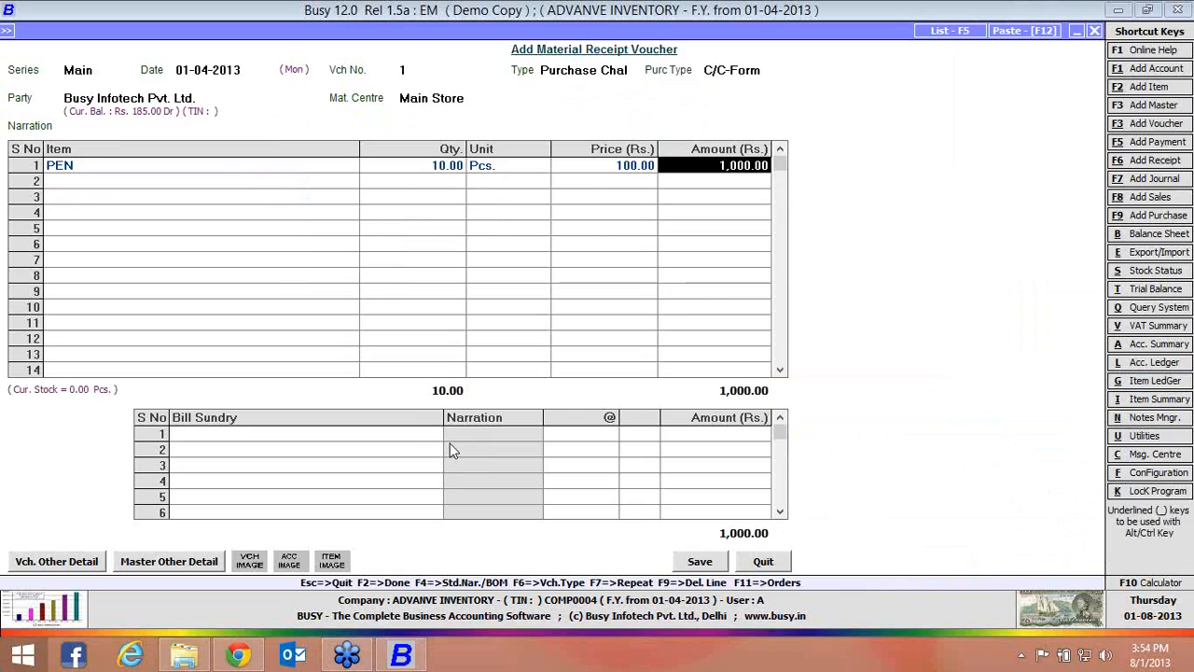
Save the purchase challan with reference number 1 for 10 pens due 01-04-2013, and close the voucher form
click(696, 562)
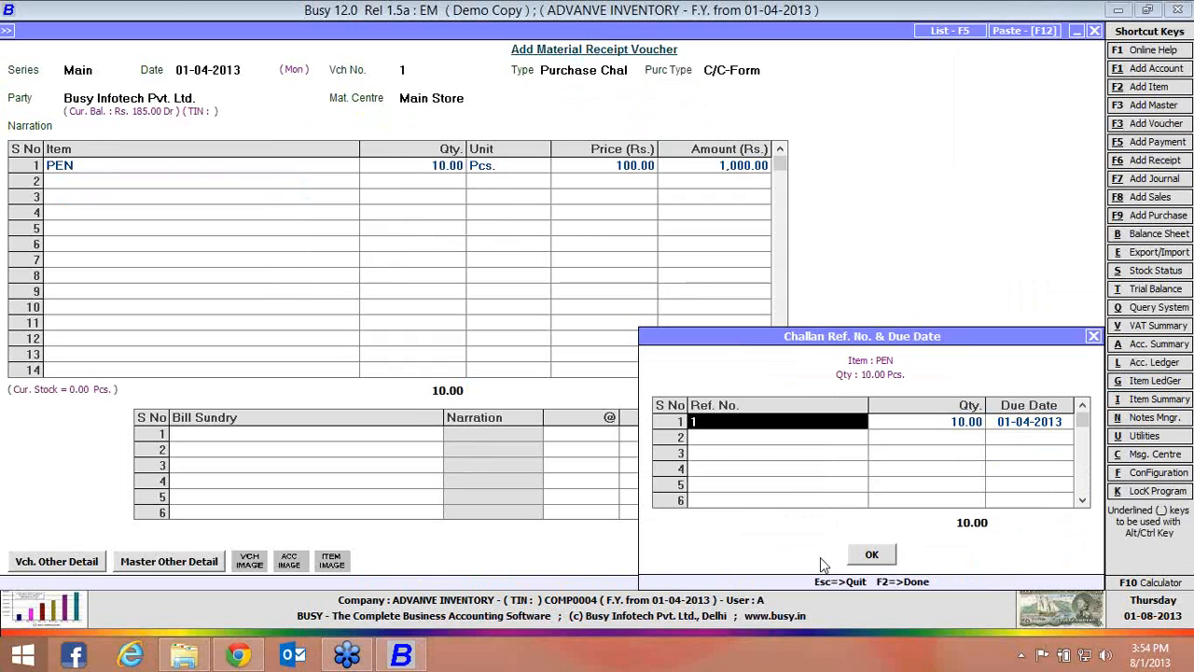
click(888, 560)
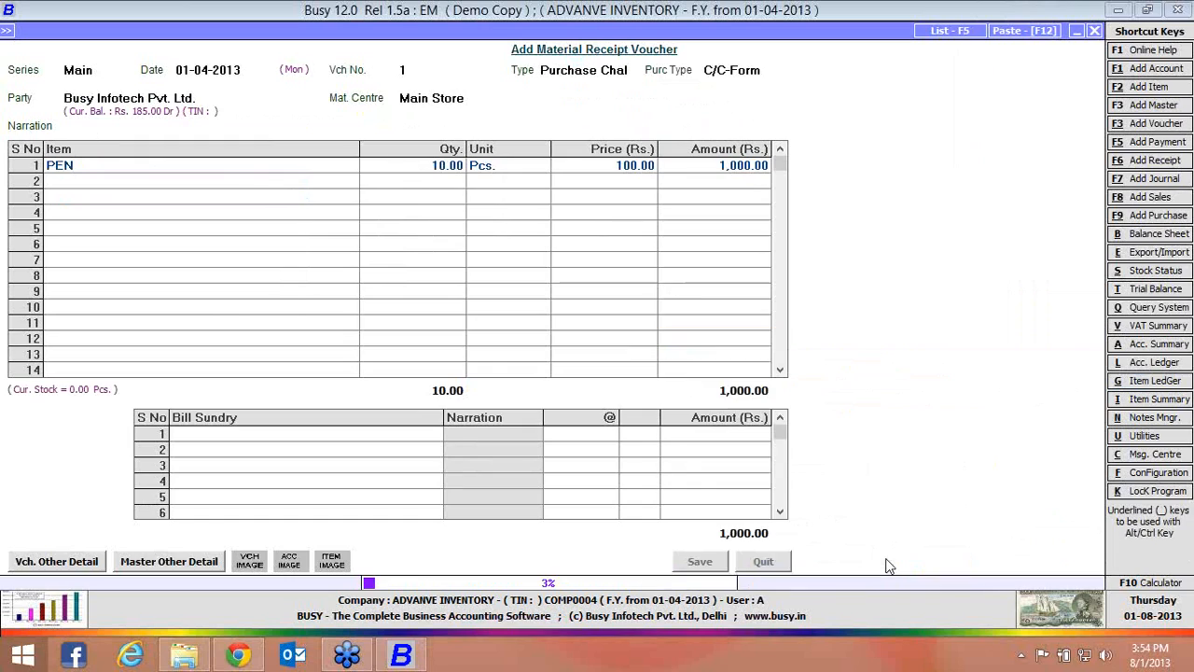
click(761, 563)
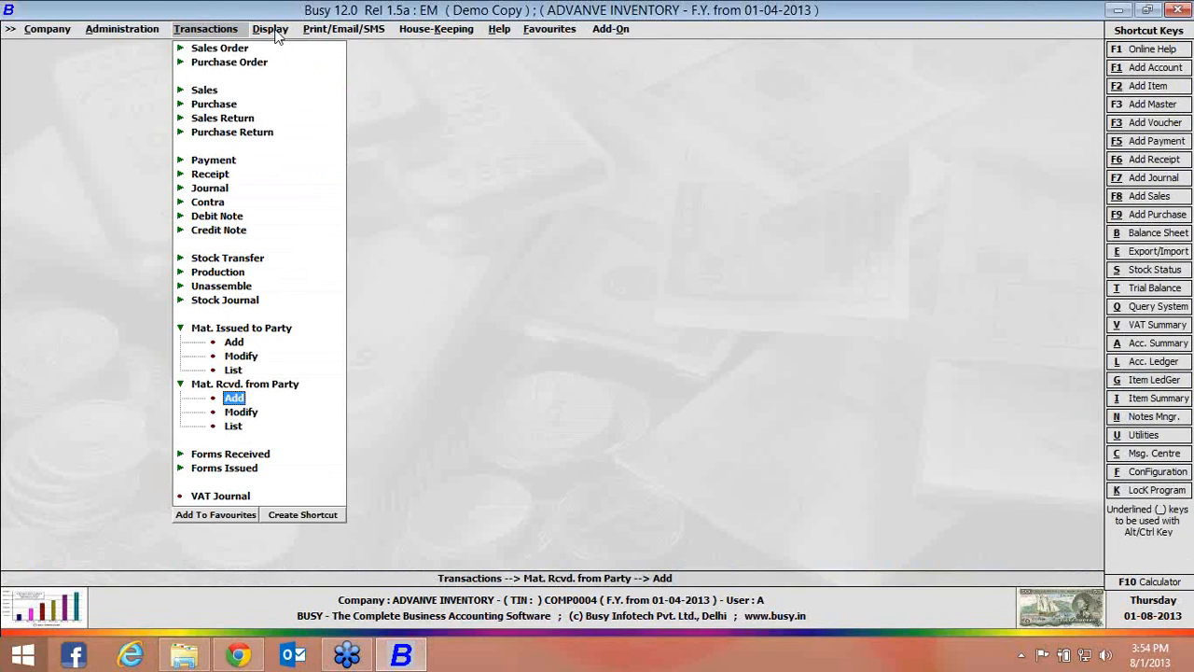
Set up the item-wise pending purchase challans report for all items and all parties
click(275, 29)
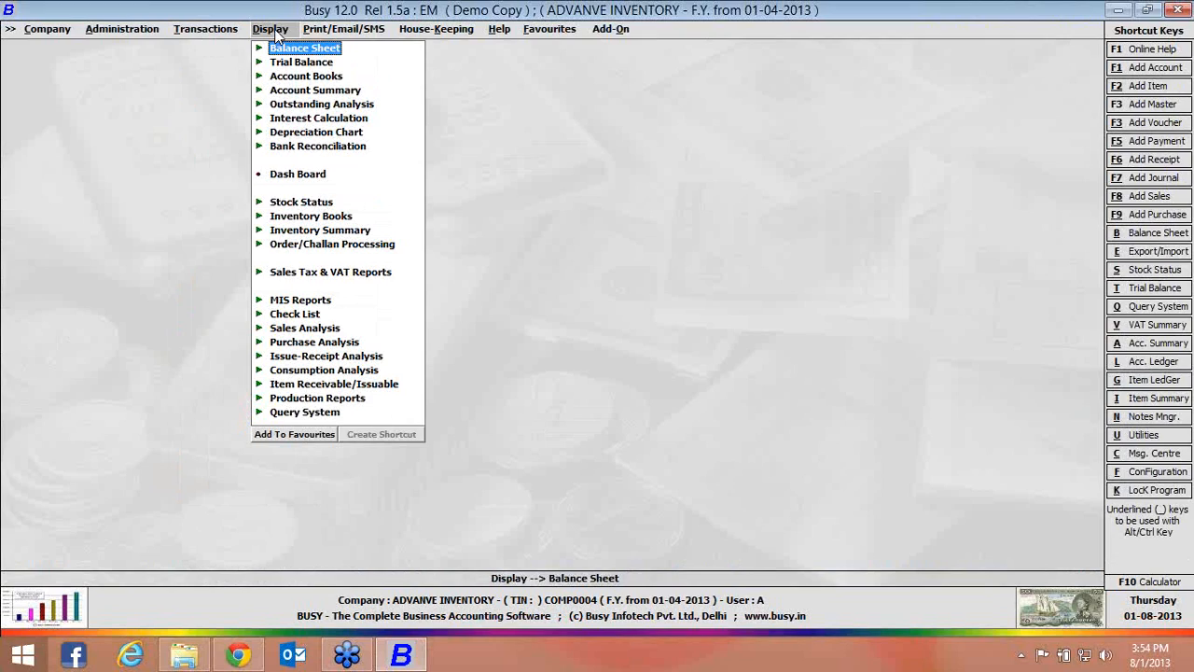
click(259, 244)
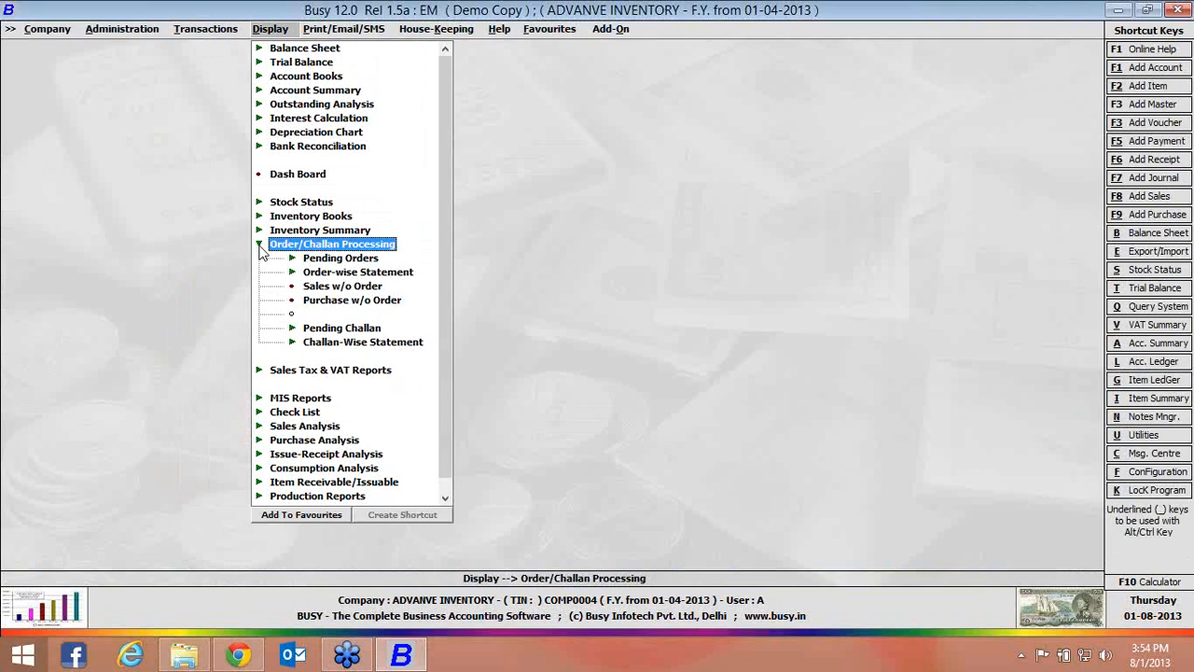
click(292, 328)
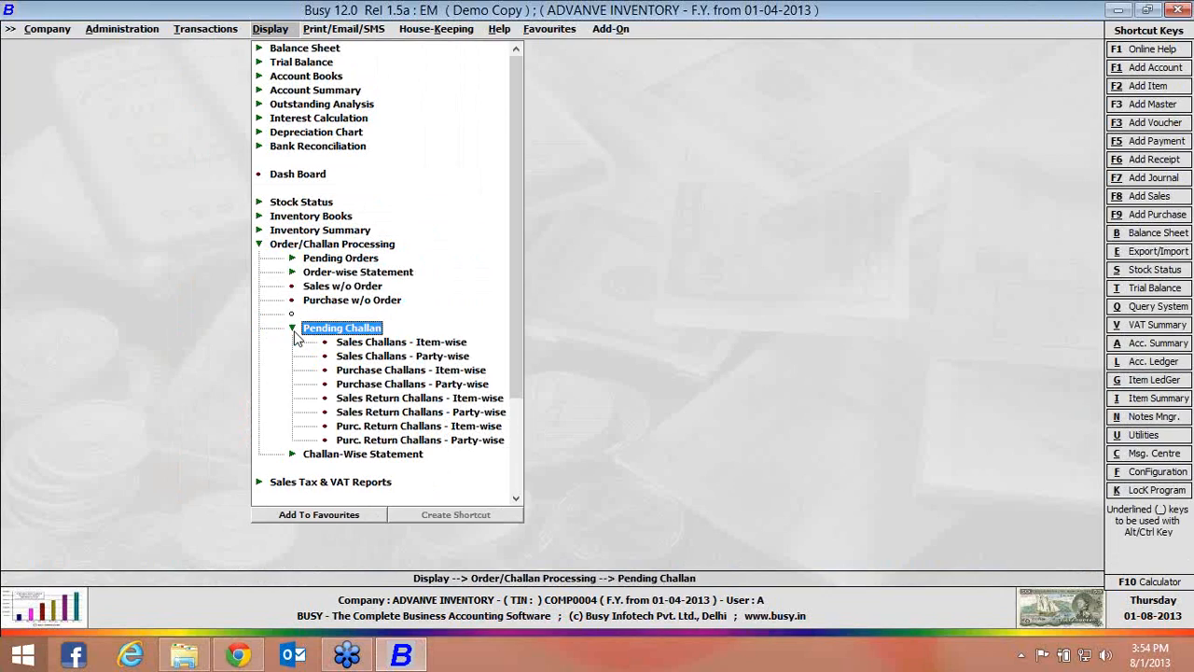
double_click(392, 343)
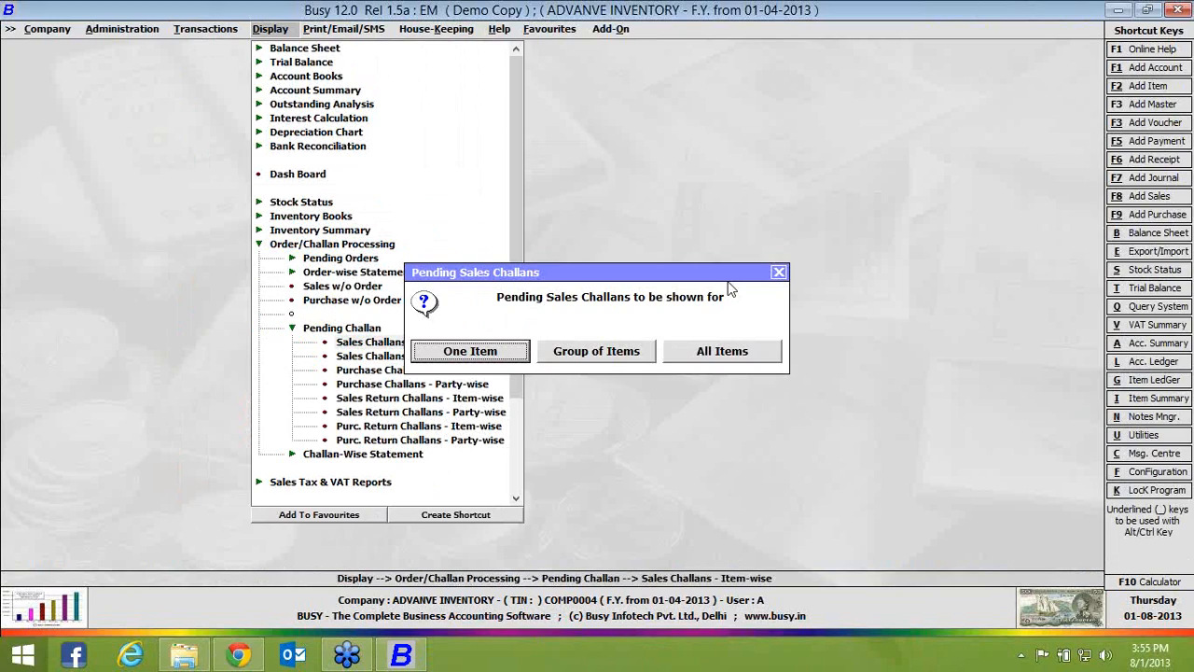
click(779, 273)
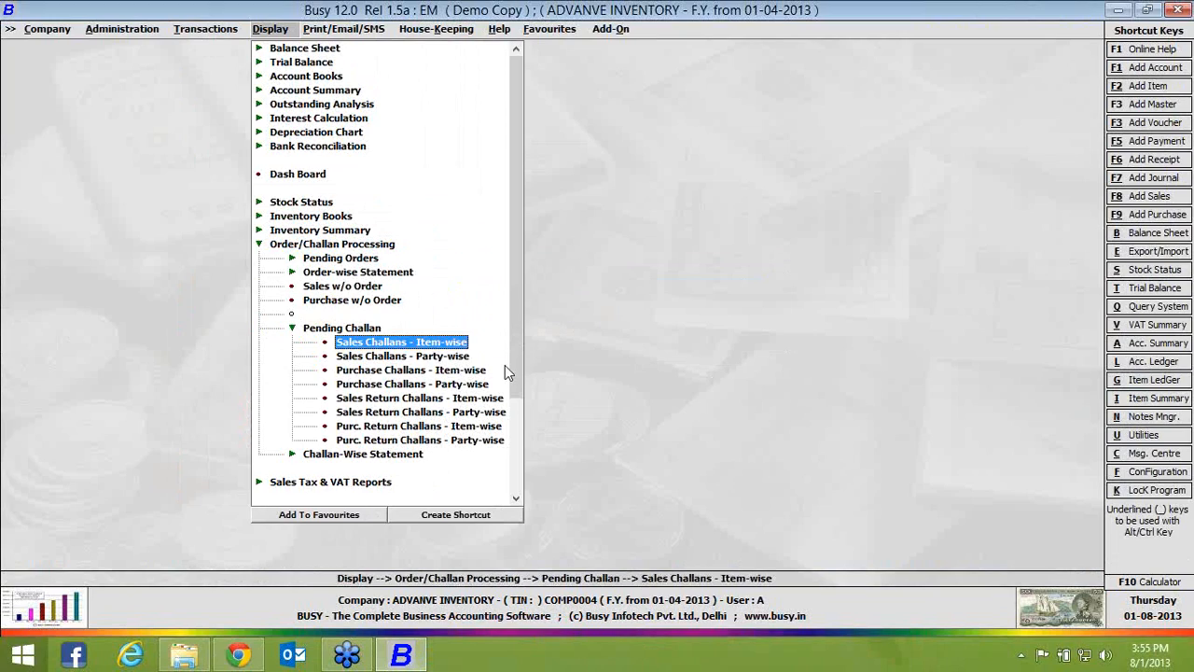
double_click(462, 371)
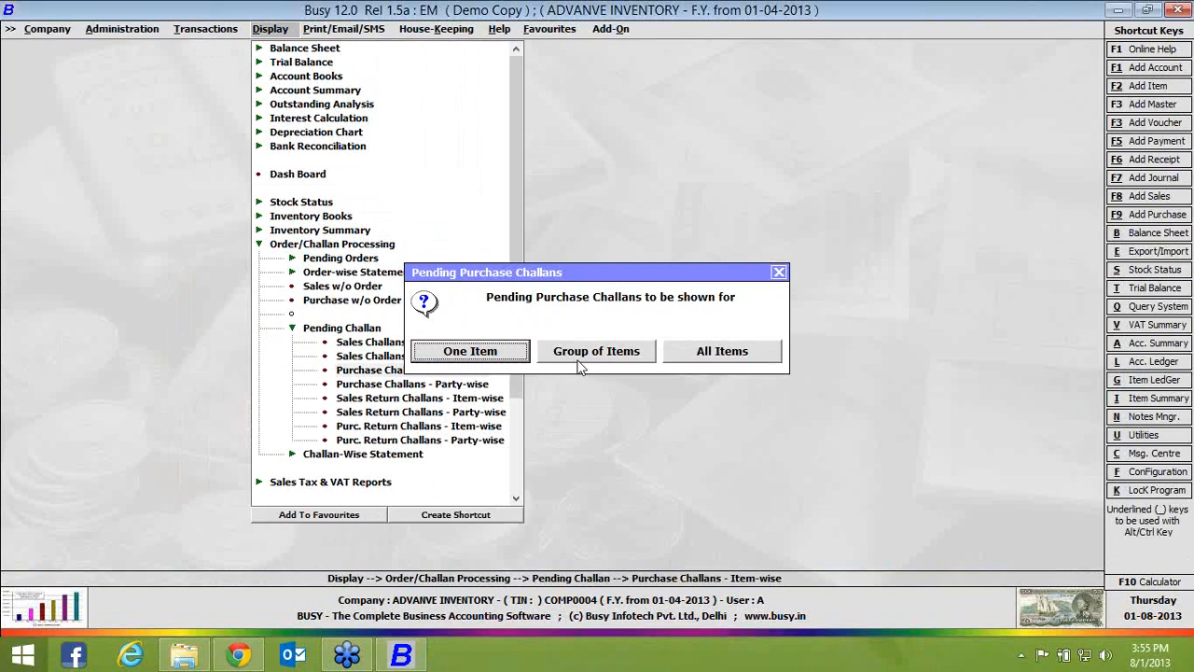
click(678, 361)
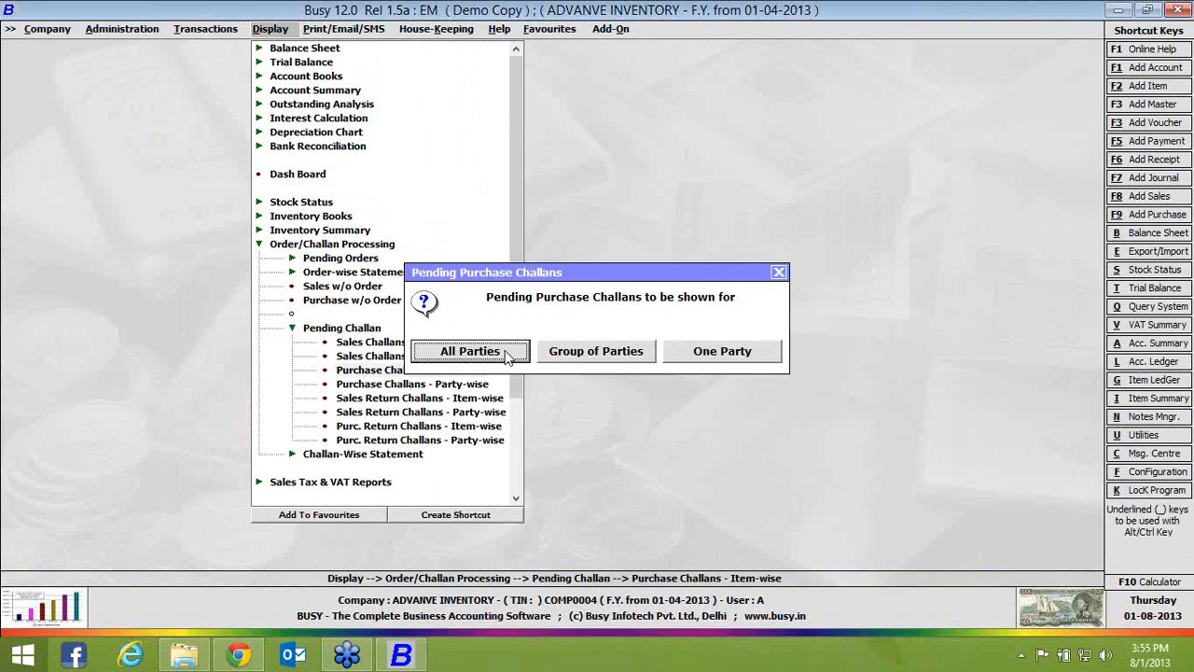
click(469, 352)
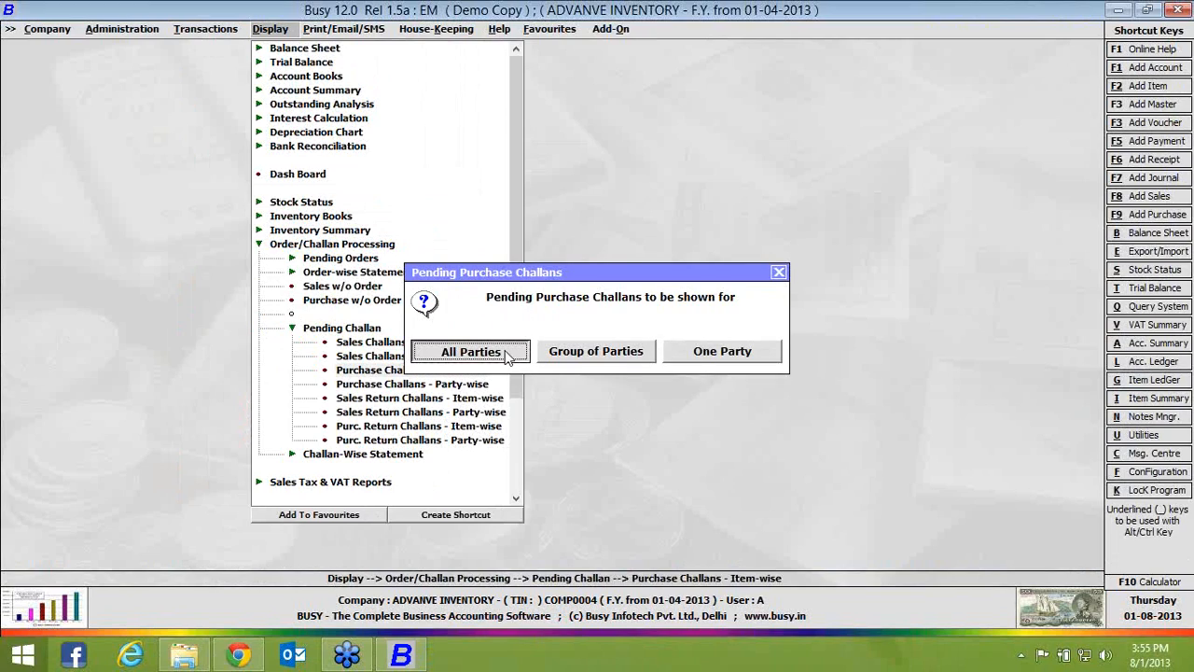
Generate the report of pending entries for 01-04-2013, showing items by name without values or zero-challan items
key(Return)
key(Return)
key(Return)
key(Return)
key(Return)
key(Return)
key(Return)
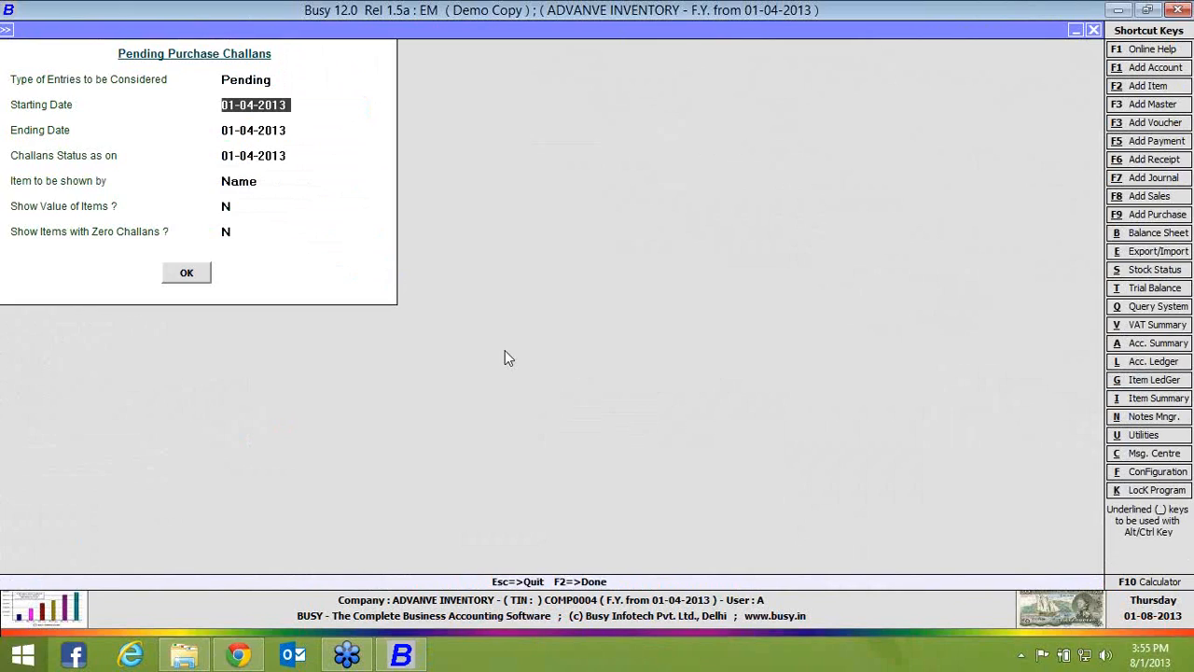
key(F2)
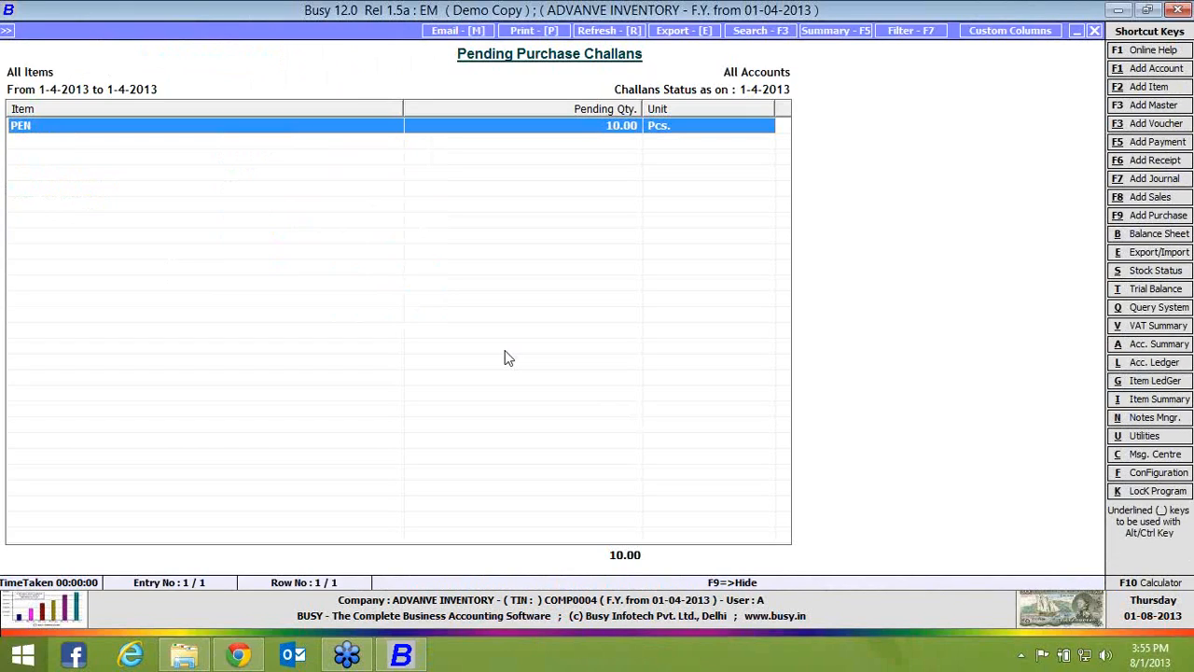
Open the challan details behind the pending PEN quantity, and close the pending purchase challans report
key(Return)
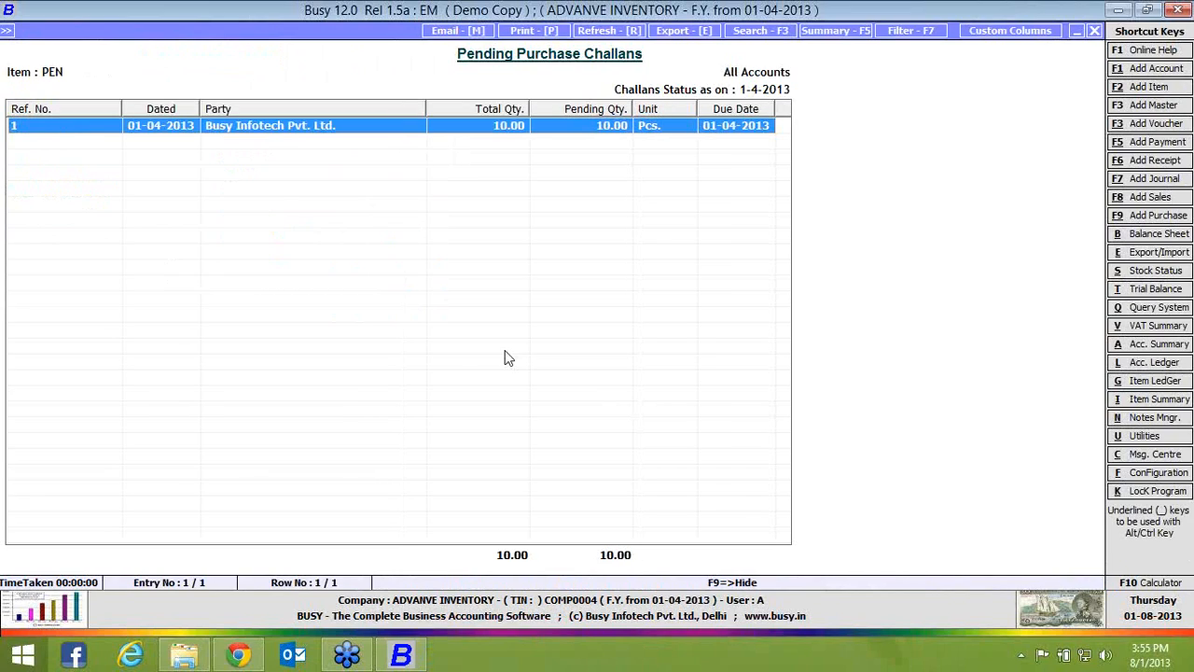
key(Escape)
key(Escape)
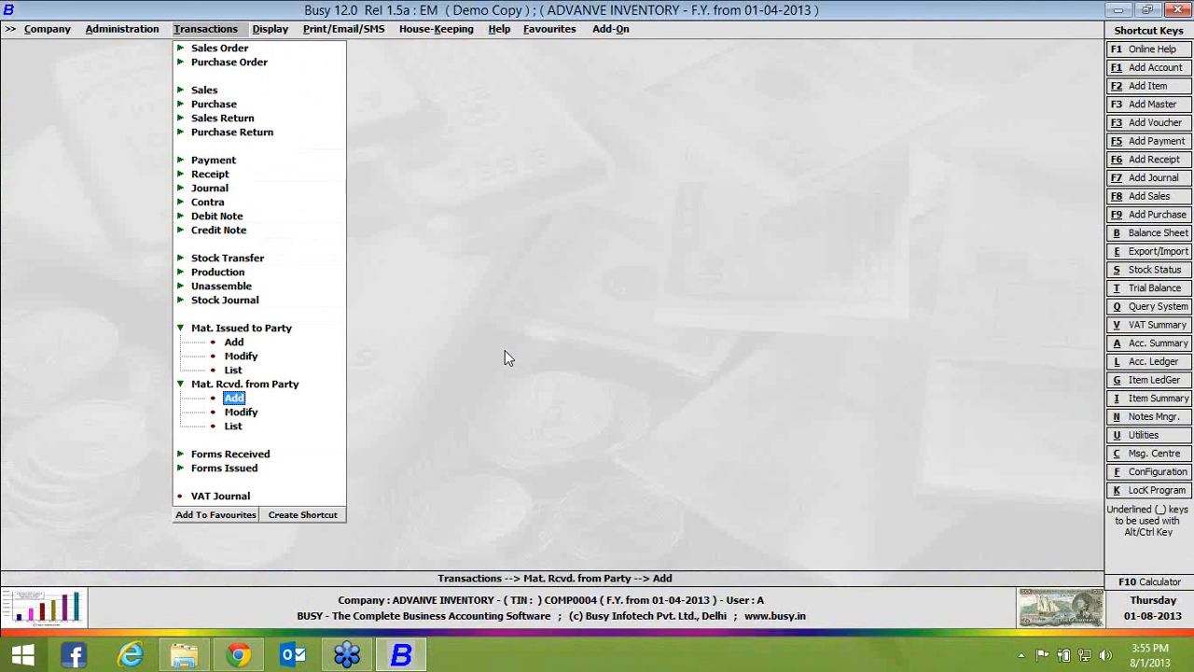
key(Up)
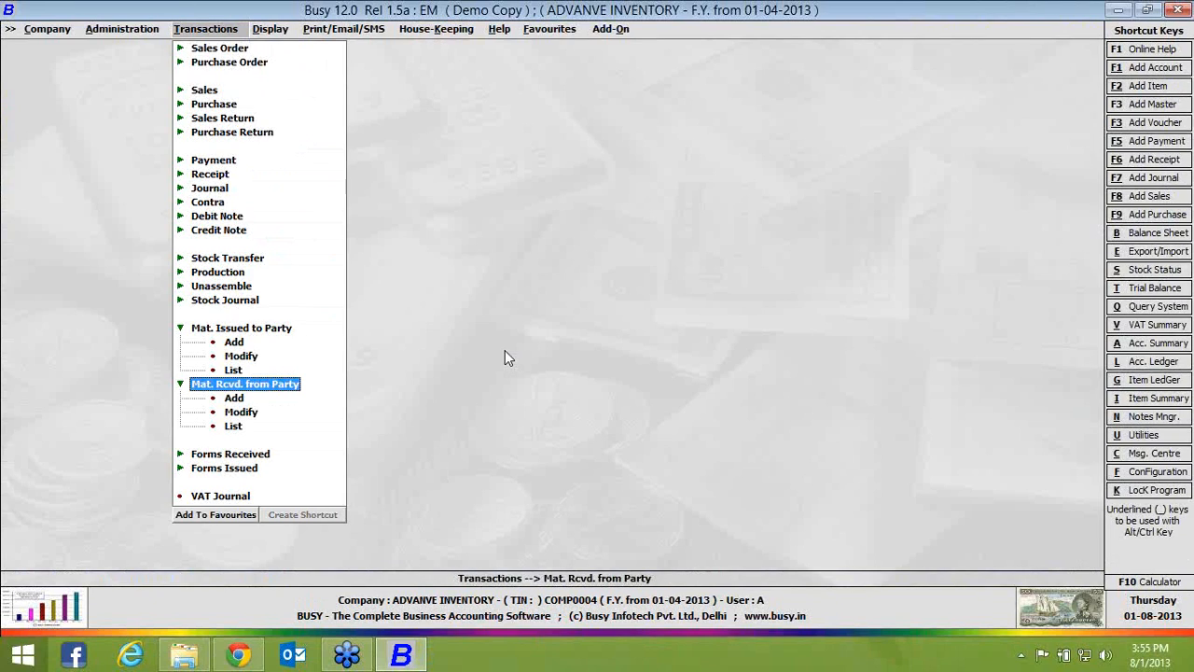
key(Down)
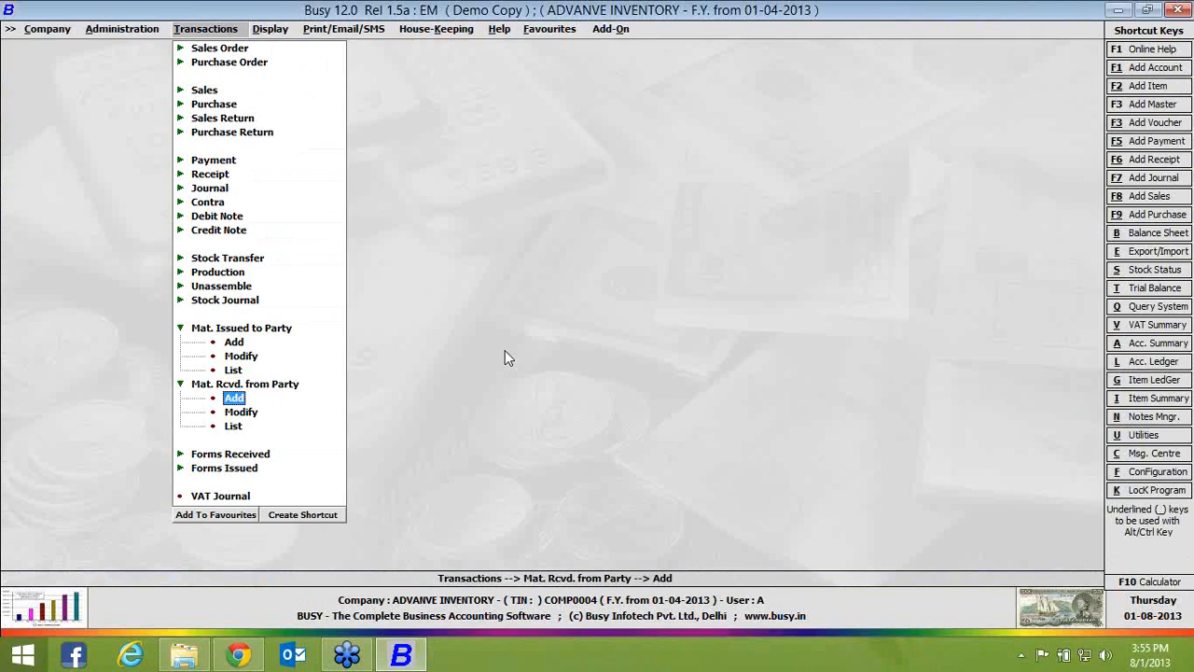
Generate the stock status of the General item group as of 01-04-2013, by name, without item values or zero-balance items
key(alt+s)
key(Right)
key(Return)
key(Return)
key(Return)
key(Return)
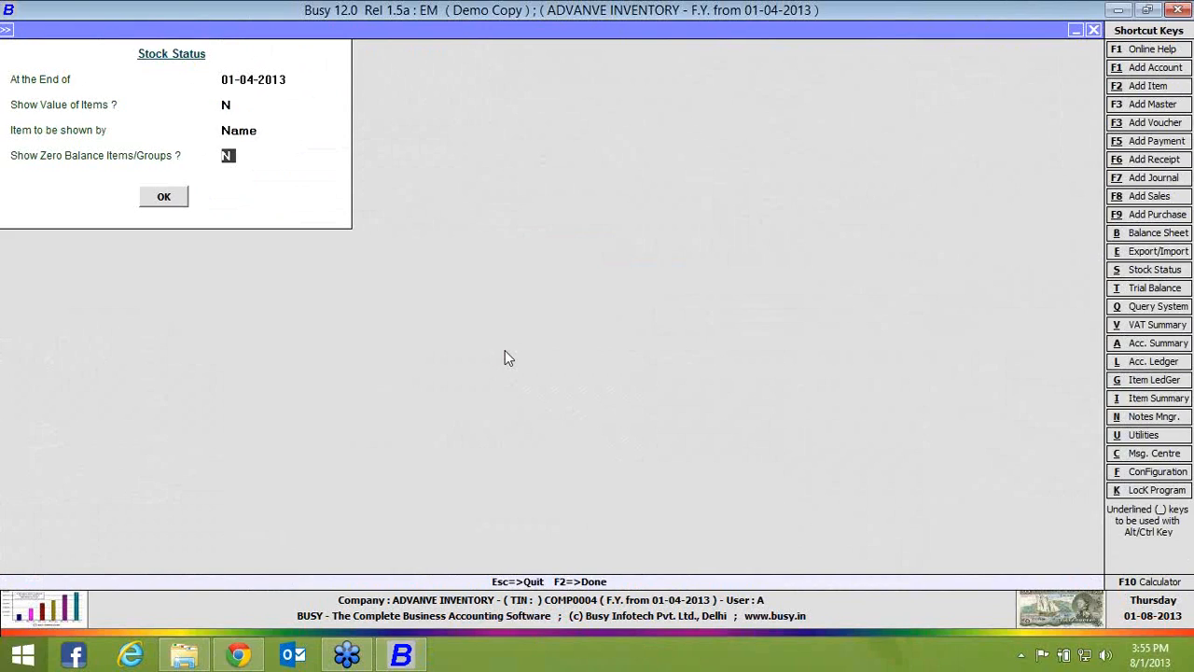
key(Return)
Open the stock ledger of PEN and its material receipt voucher from Busy Infotech Pvt. Ltd
key(Return)
key(Down)
key(Down)
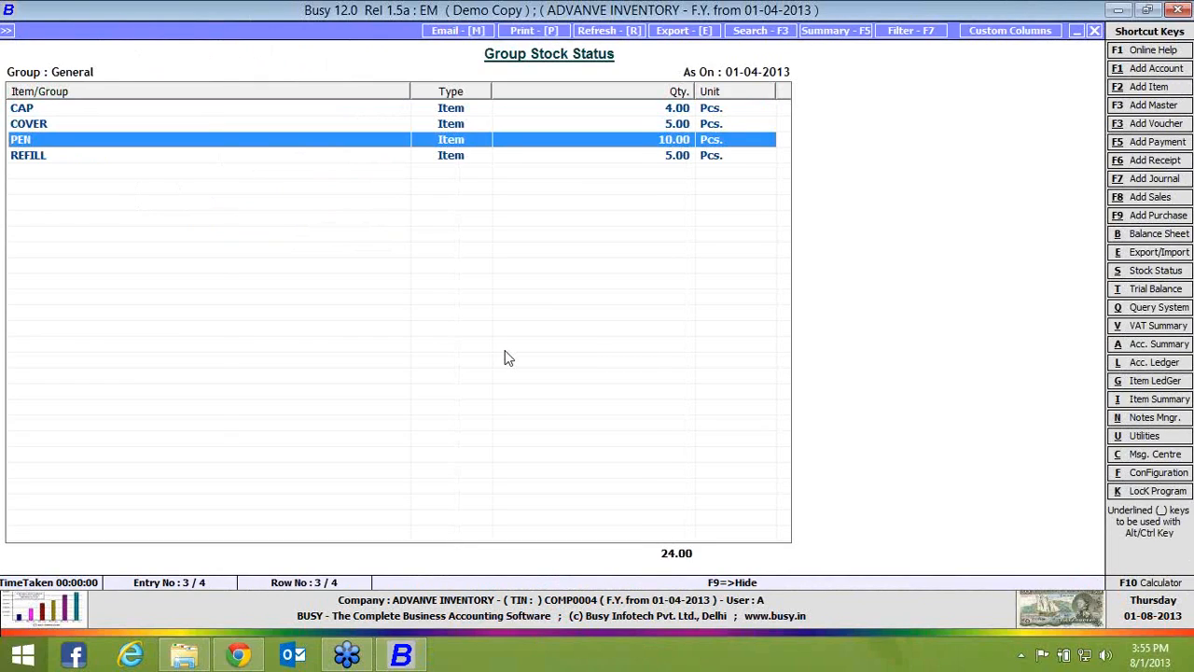
key(Return)
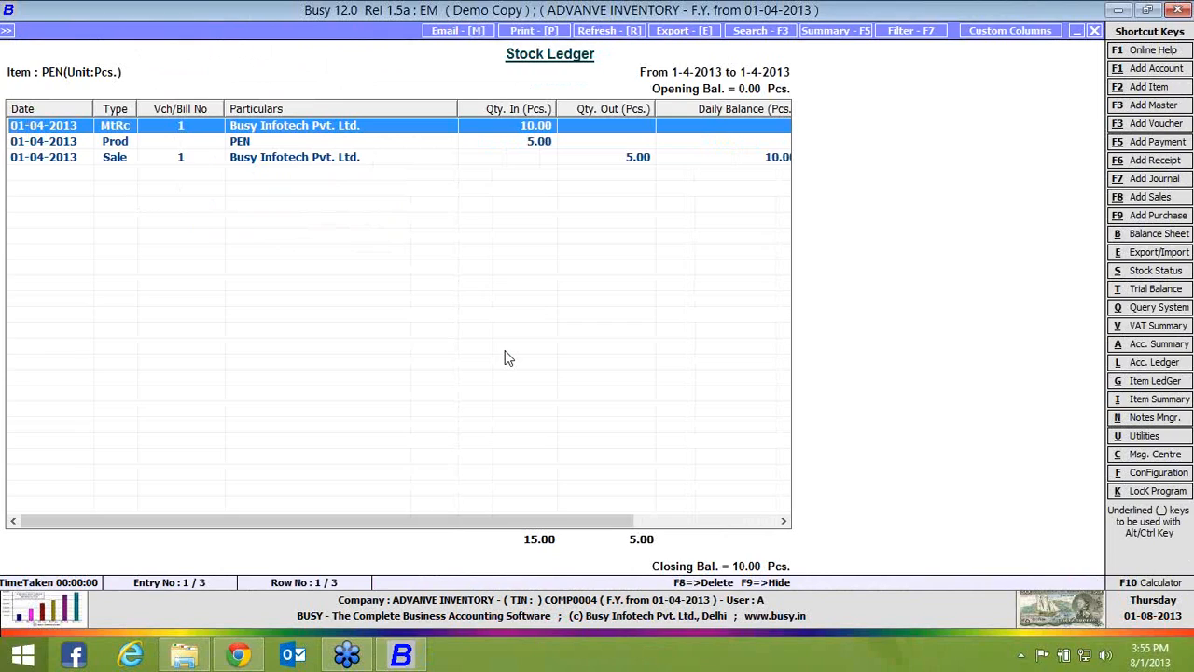
key(Return)
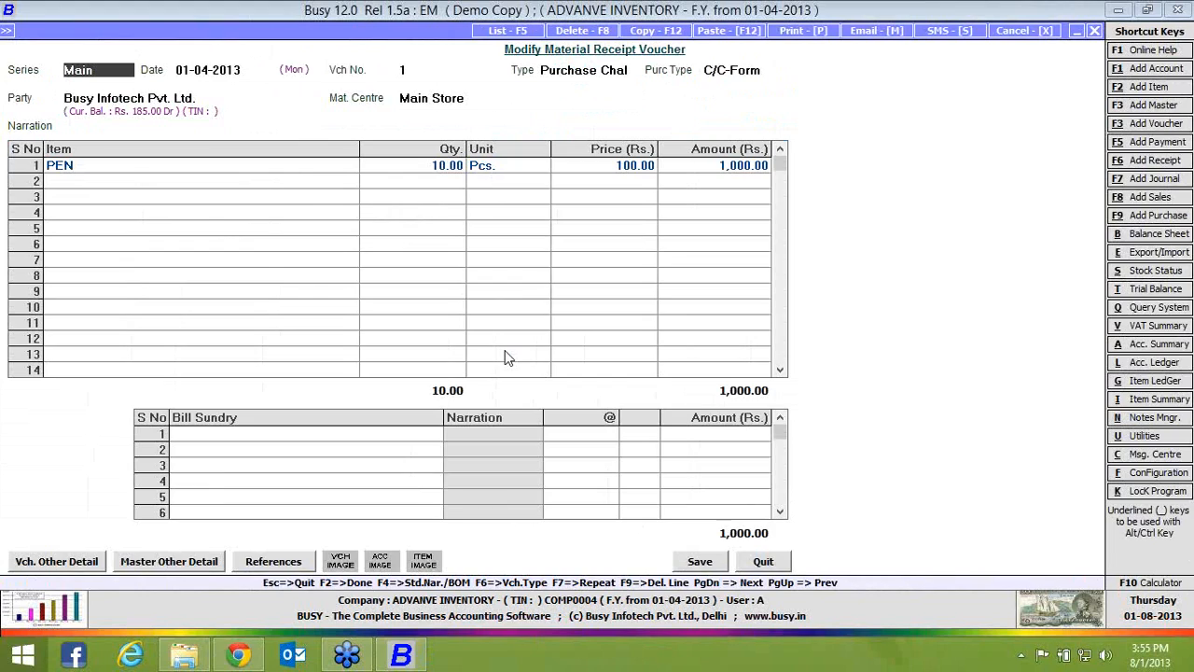
Display the account ledger of Busy Infotech Pvt. Ltd. for 01-04-2013
key(alt+l)
text(BUSY)
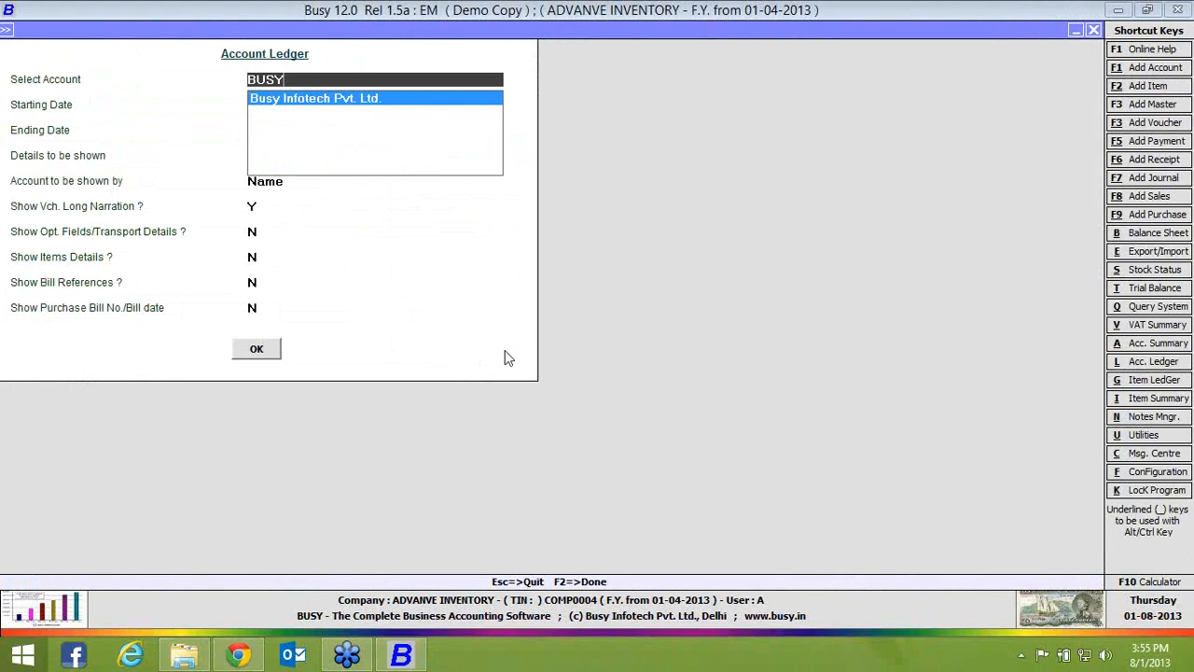
key(Return)
key(Return)
key(Return)
key(Return)
key(Return)
key(Return)
key(Return)
key(Return)
key(Return)
key(Return)
key(Return)
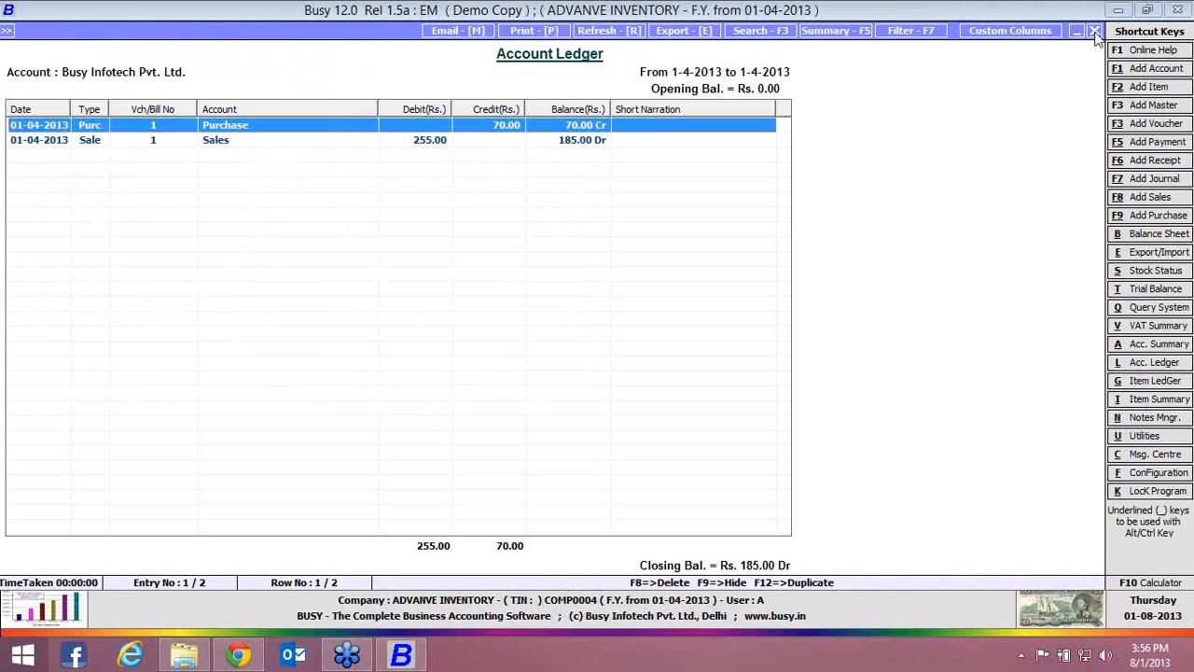
Close the account ledger, the material receipt voucher and the stock status reports
key(Return)
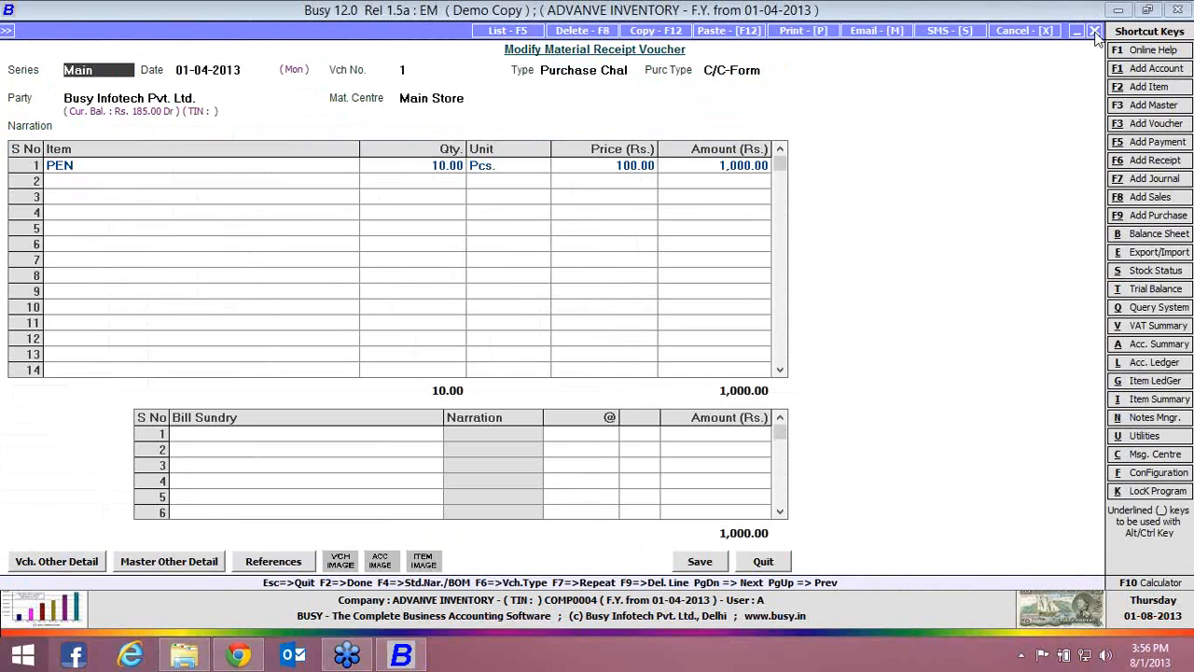
click(1096, 33)
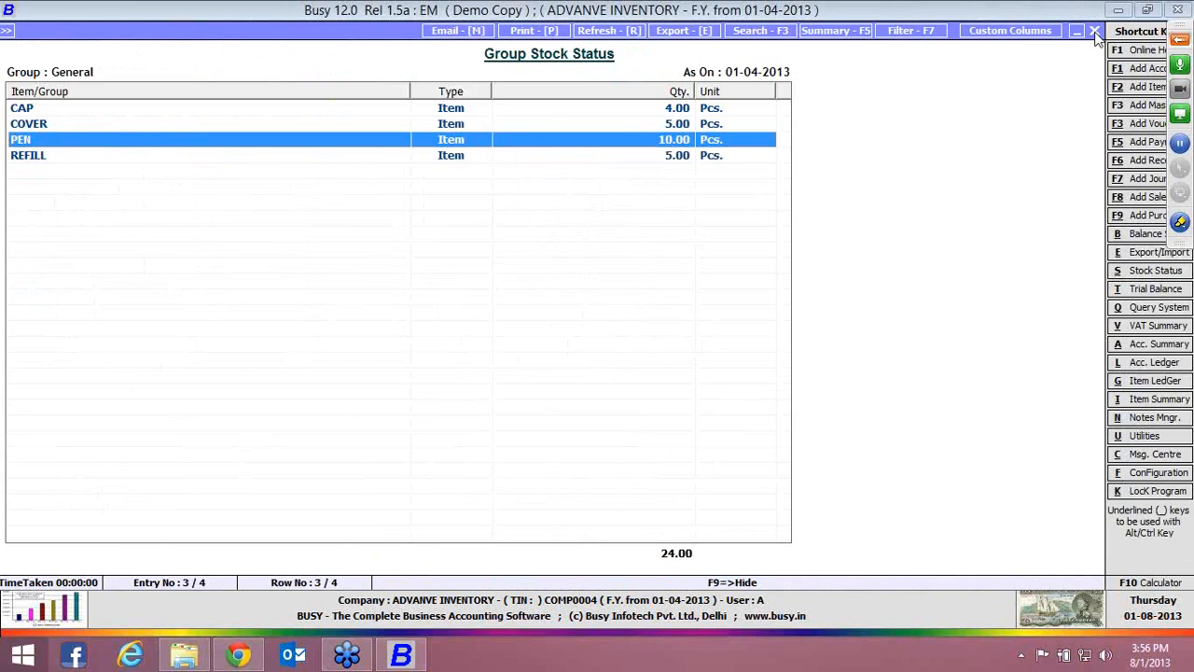
click(1095, 34)
key(Escape)
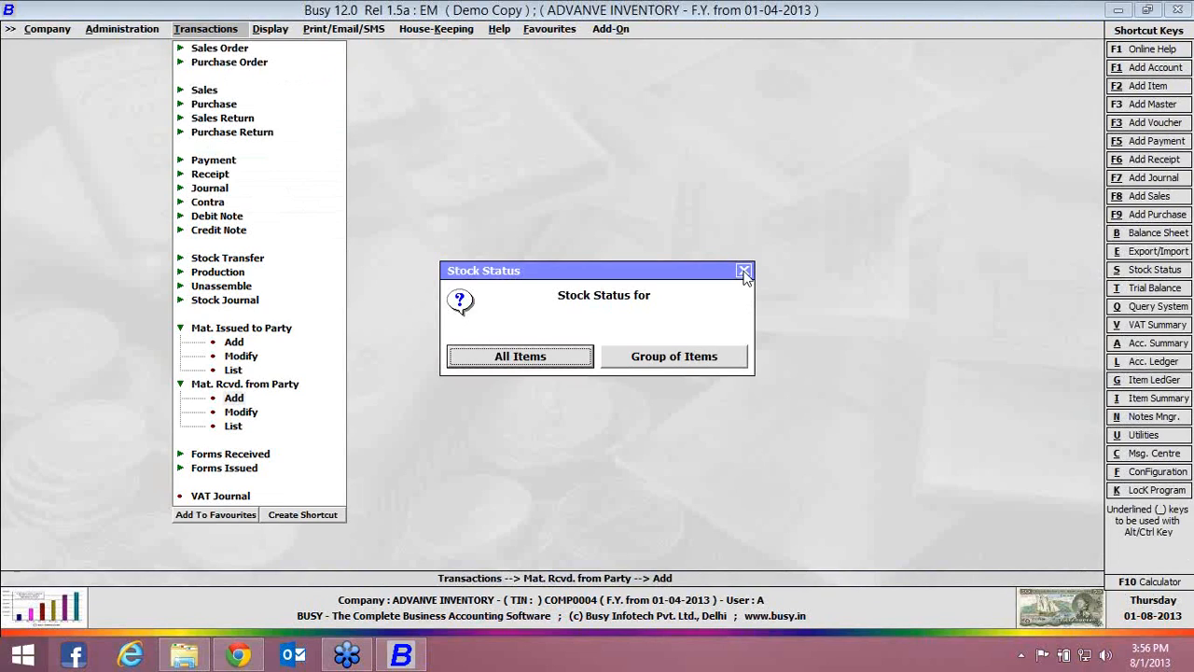
click(744, 271)
click(744, 272)
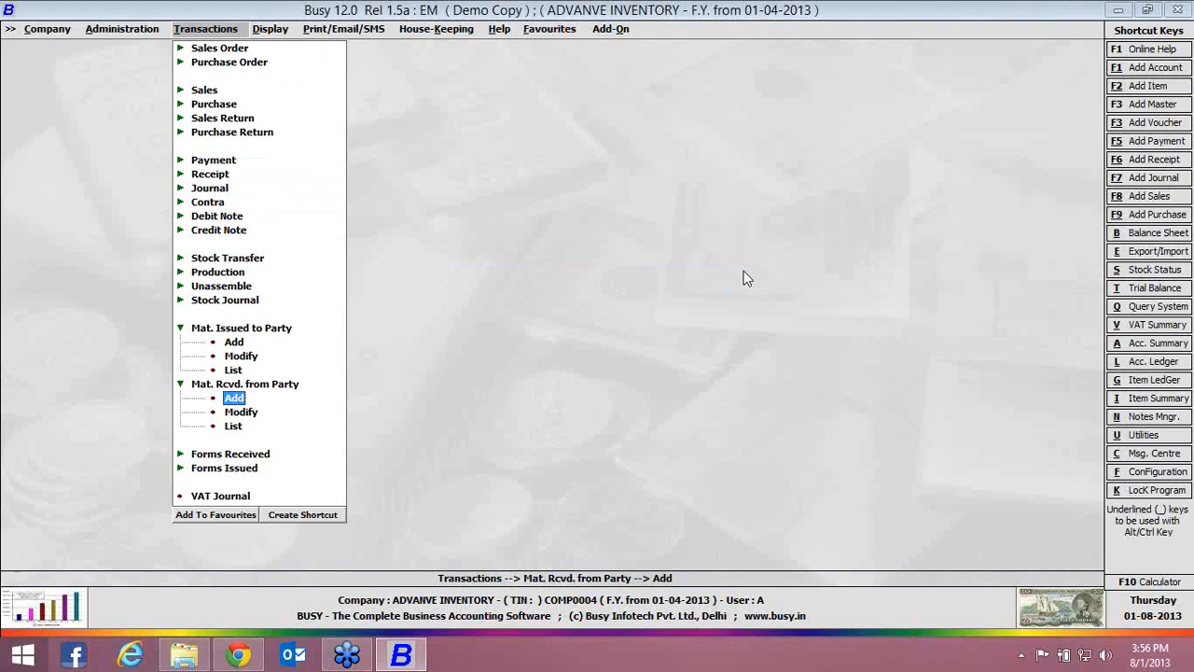
key(Escape)
Start a new purchase voucher in the Main series dated 01-04-2013, with voucher number 2 and purchase type C/C-Form
click(223, 106)
click(235, 120)
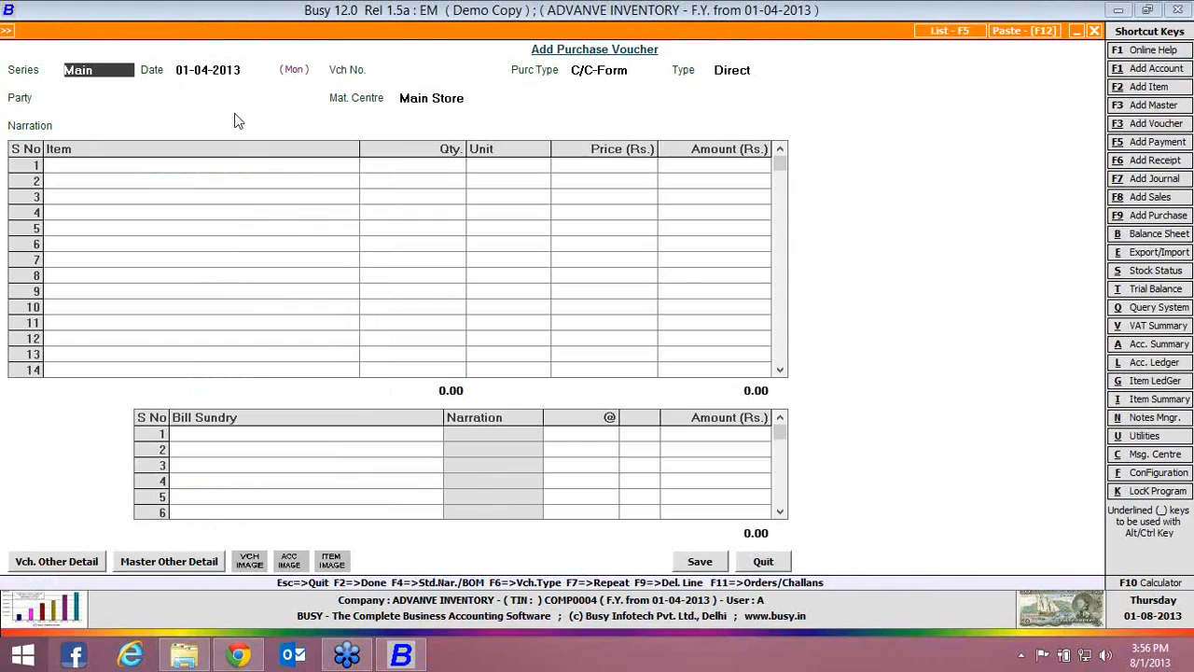
key(Return)
key(Return)
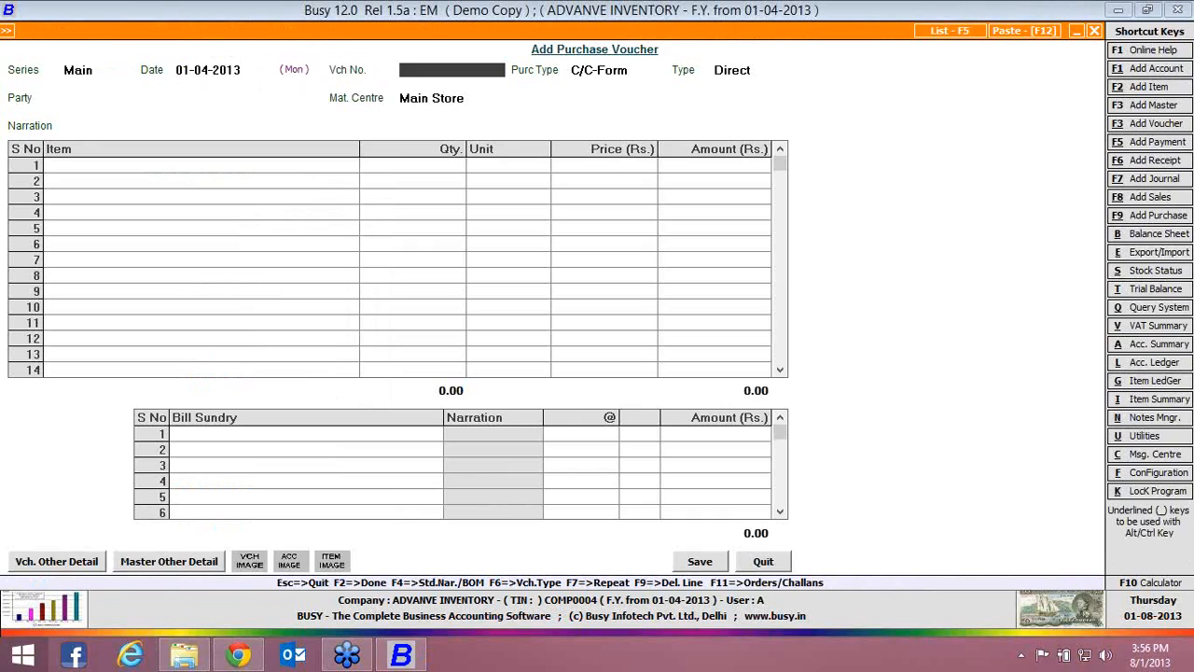
text(1)
key(Return)
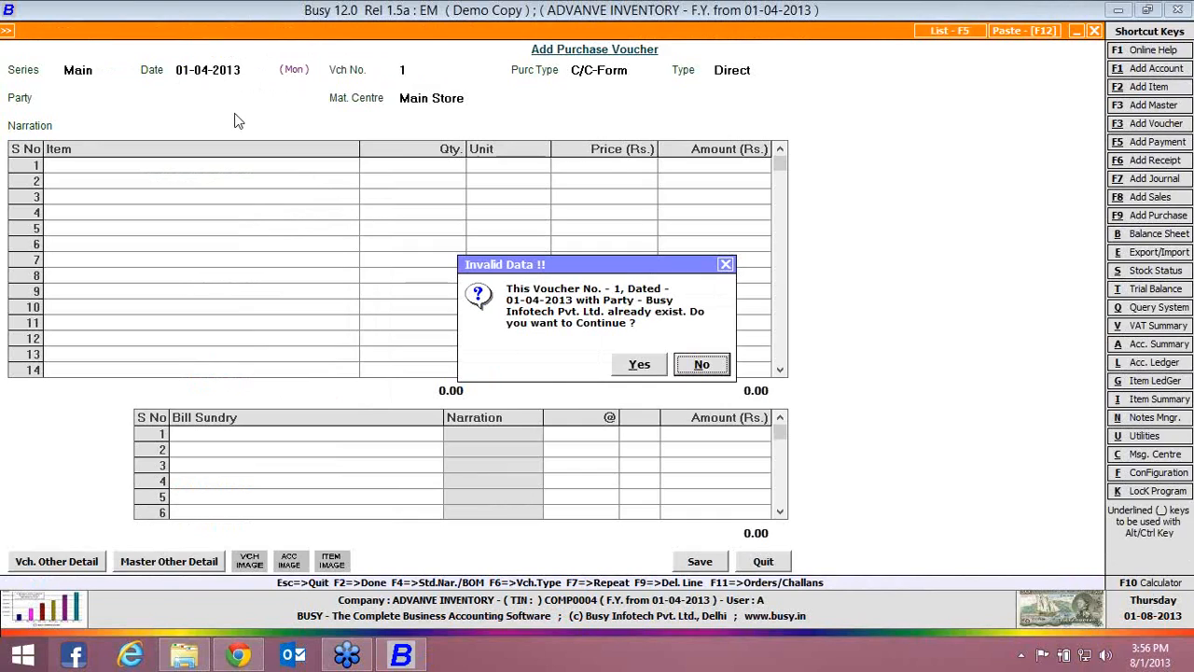
key(Return)
text(2)
key(Return)
key(Return)
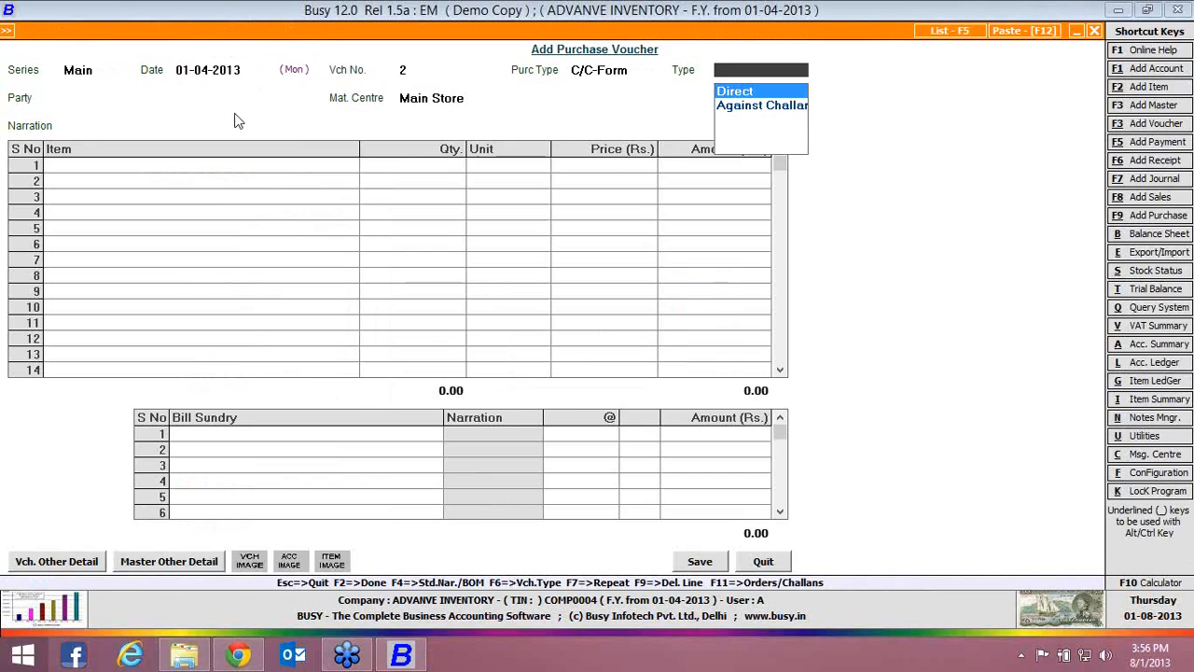
Set the purchase type to Against Challan, with Busy Infotech Pvt. Ltd. as the party and Main Store as the material centre
key(Down)
key(Return)
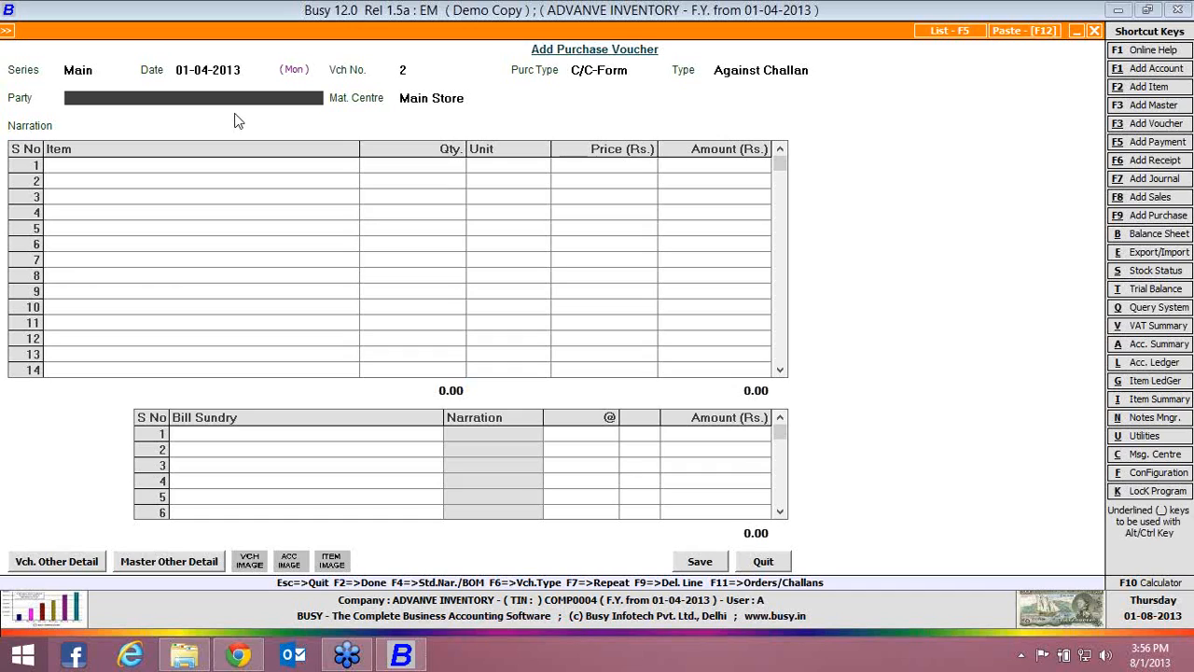
key(Return)
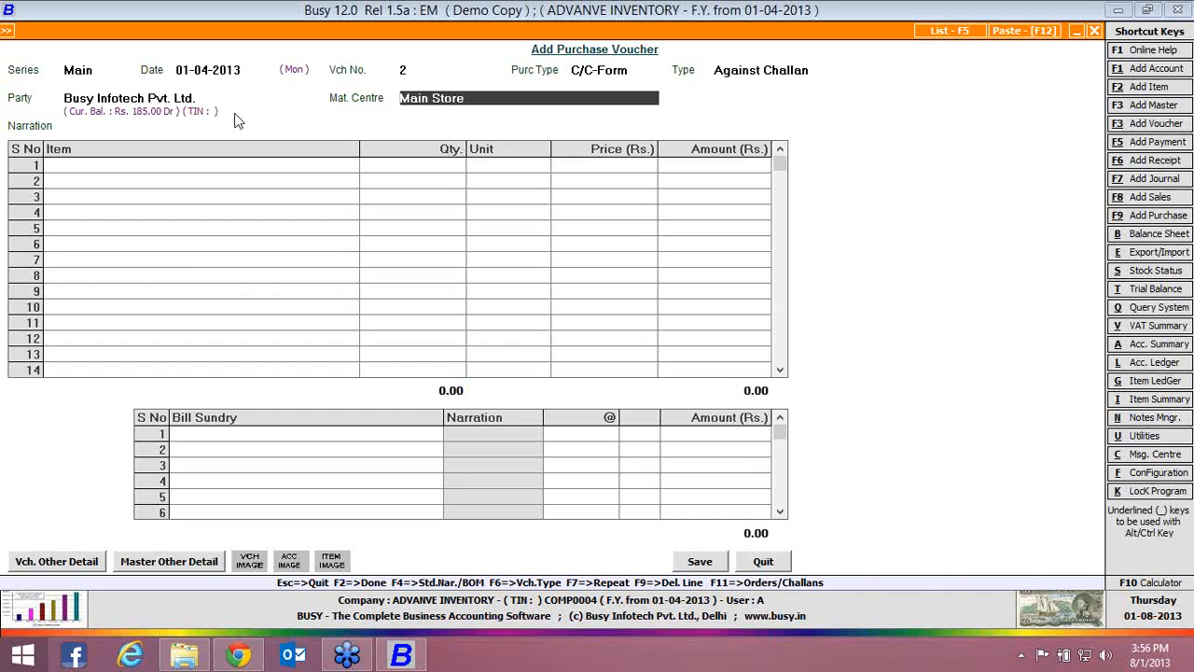
key(Return)
key(Return)
key(Return)
key(Return)
key(Return)
key(Return)
key(Return)
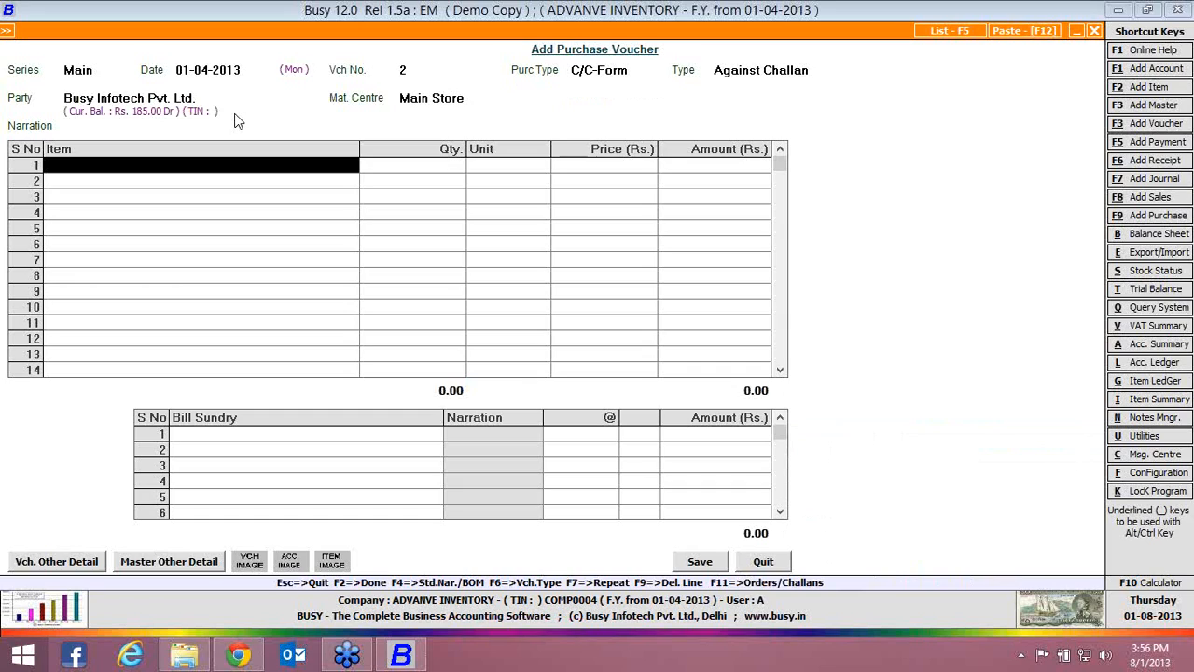
Pick the items from pending challan 1 dated 01-04-2013, and set the PEN quantity to 2 Pcs
key(F11)
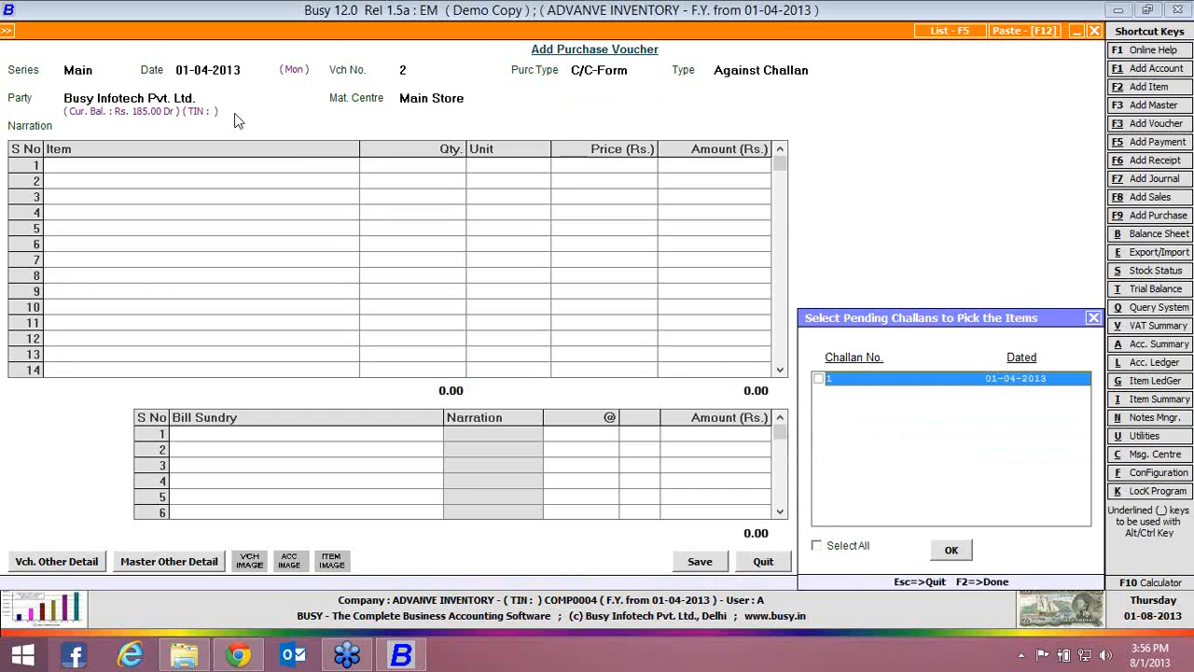
click(819, 379)
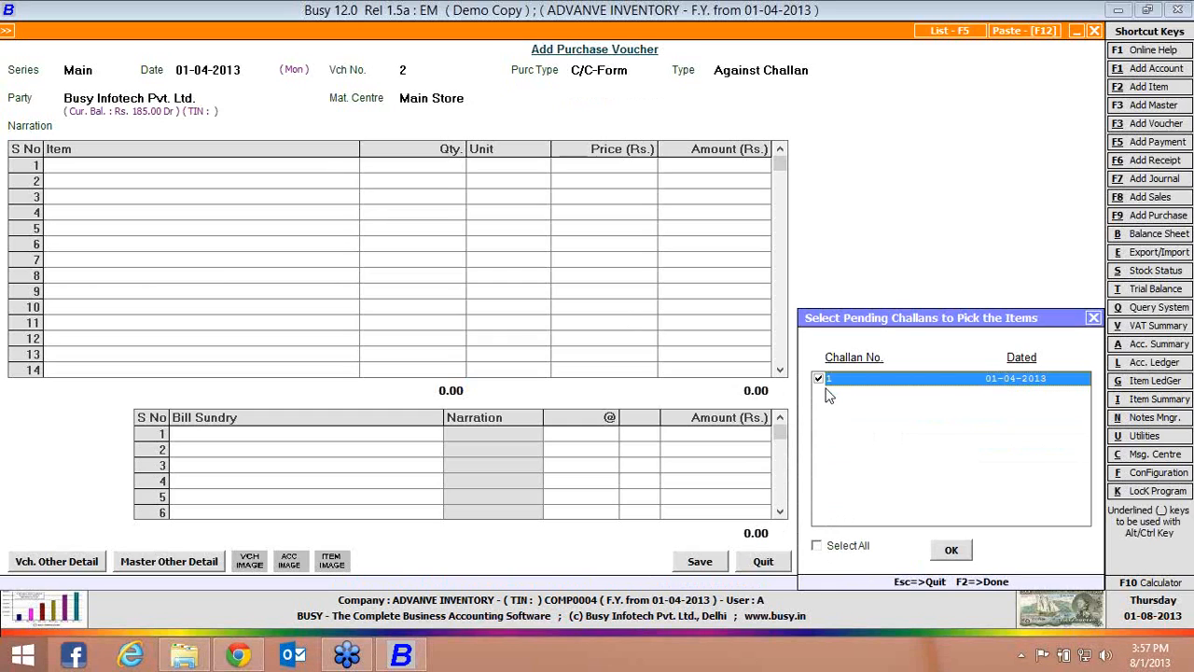
click(962, 549)
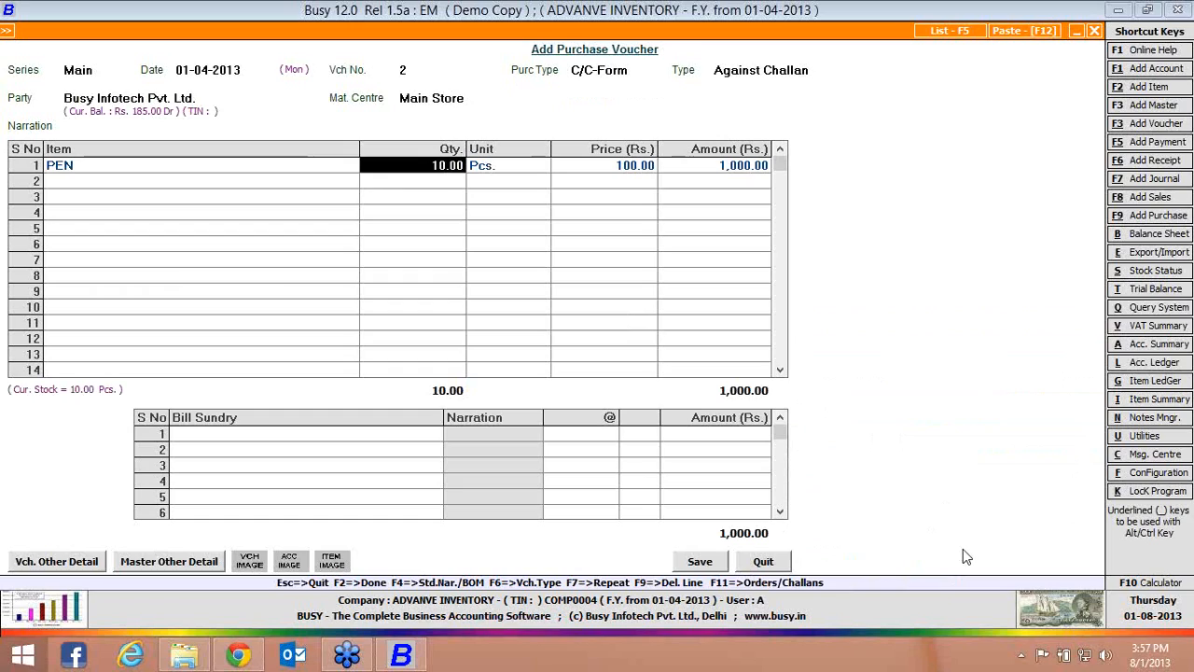
text(2)
key(Return)
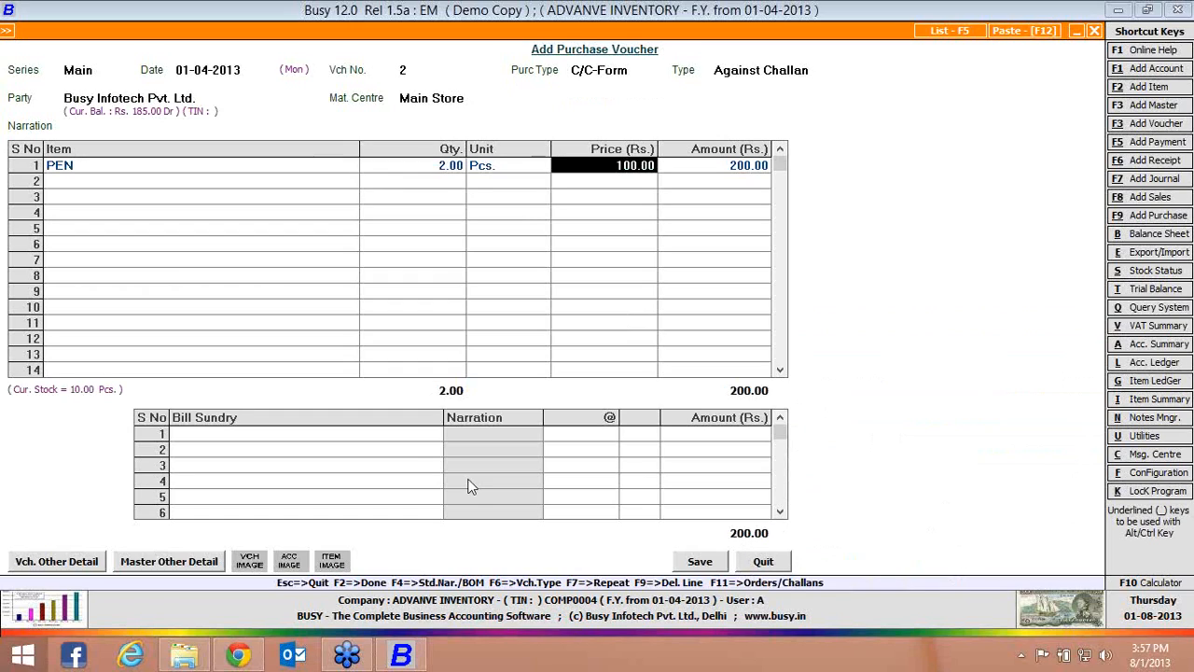
Add Central Sales Tax at 2%, save the voucher with 2 pens adjusted against challan 1, and close the form
click(404, 435)
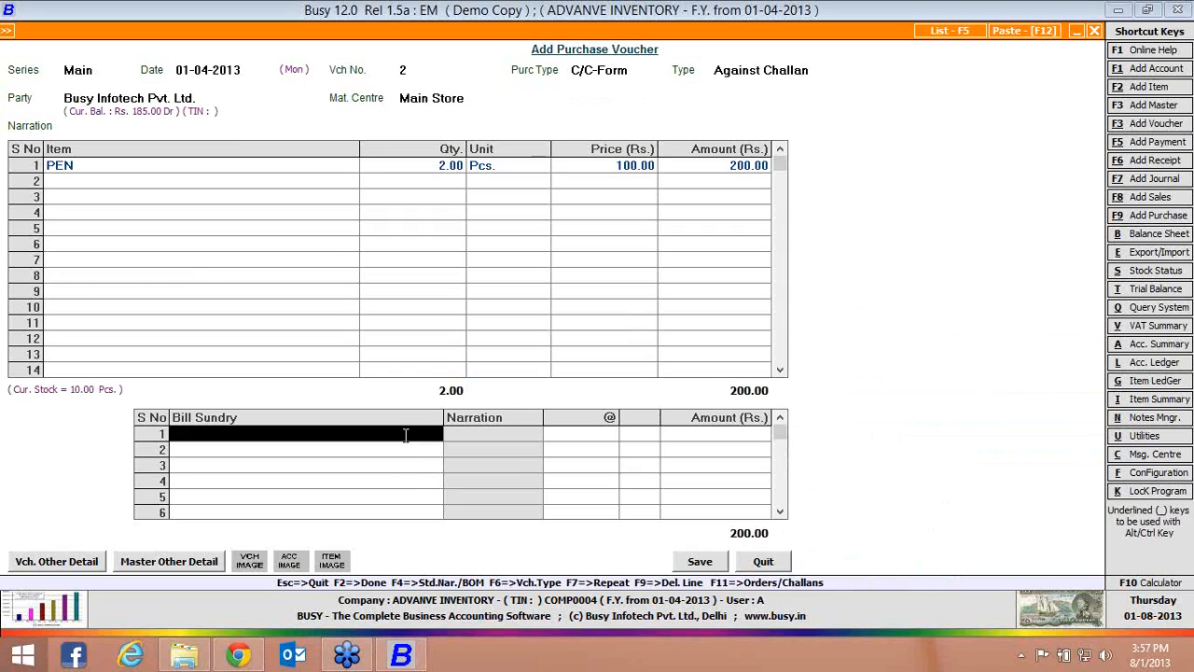
key(Return)
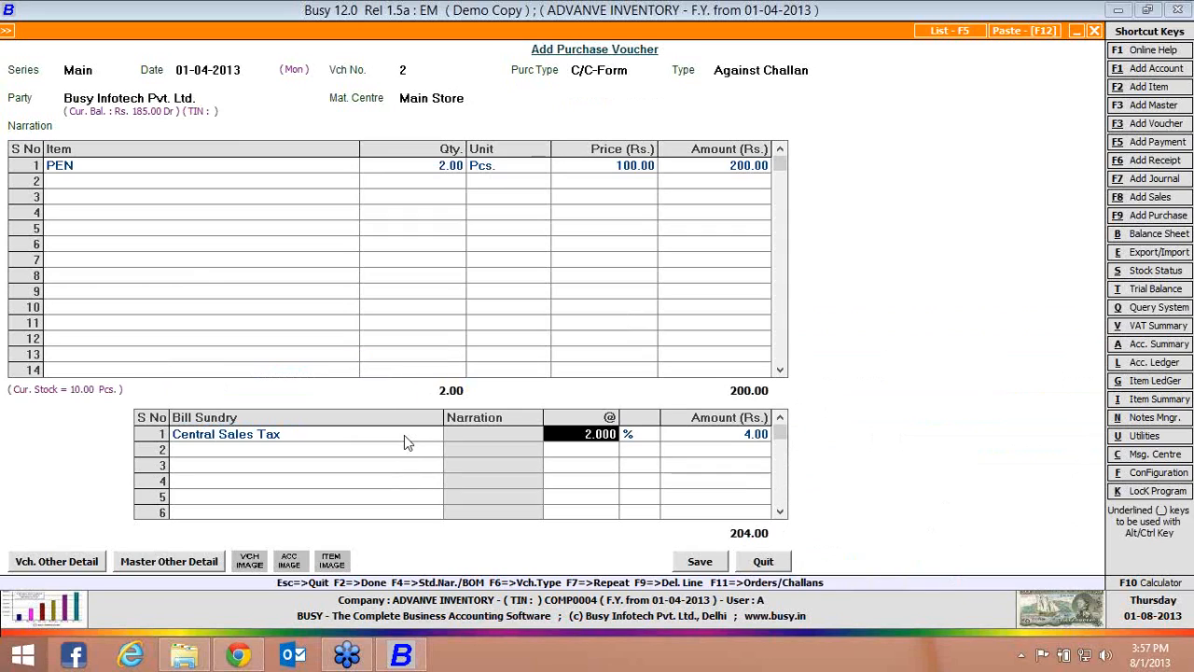
click(684, 561)
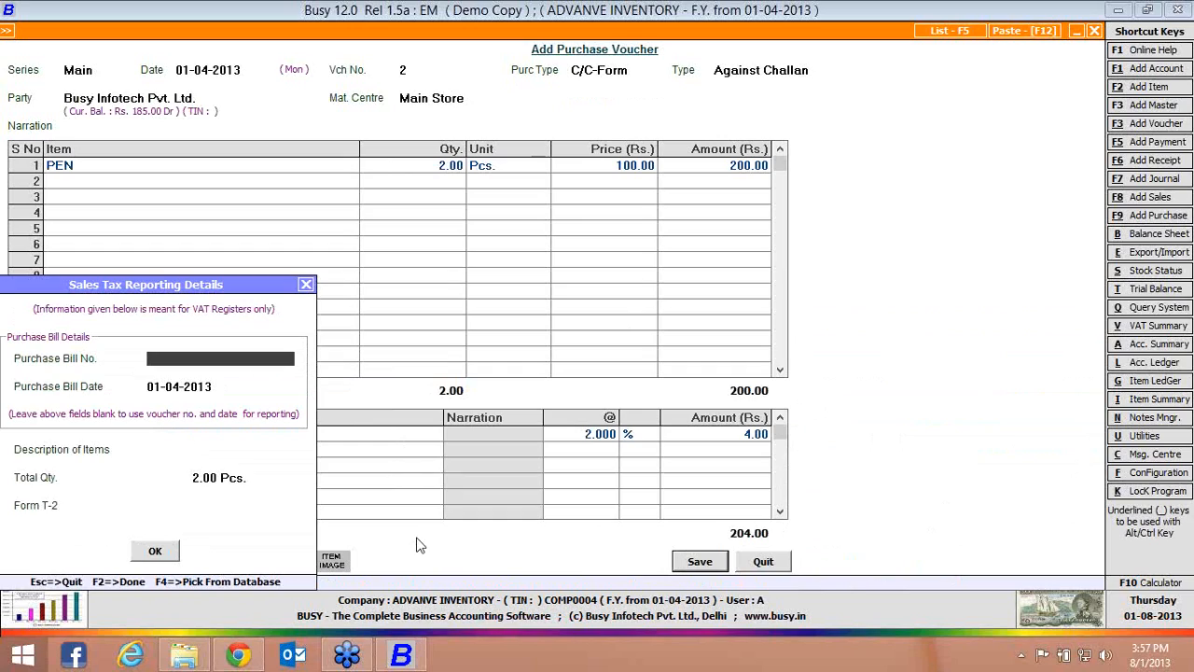
click(160, 558)
click(126, 558)
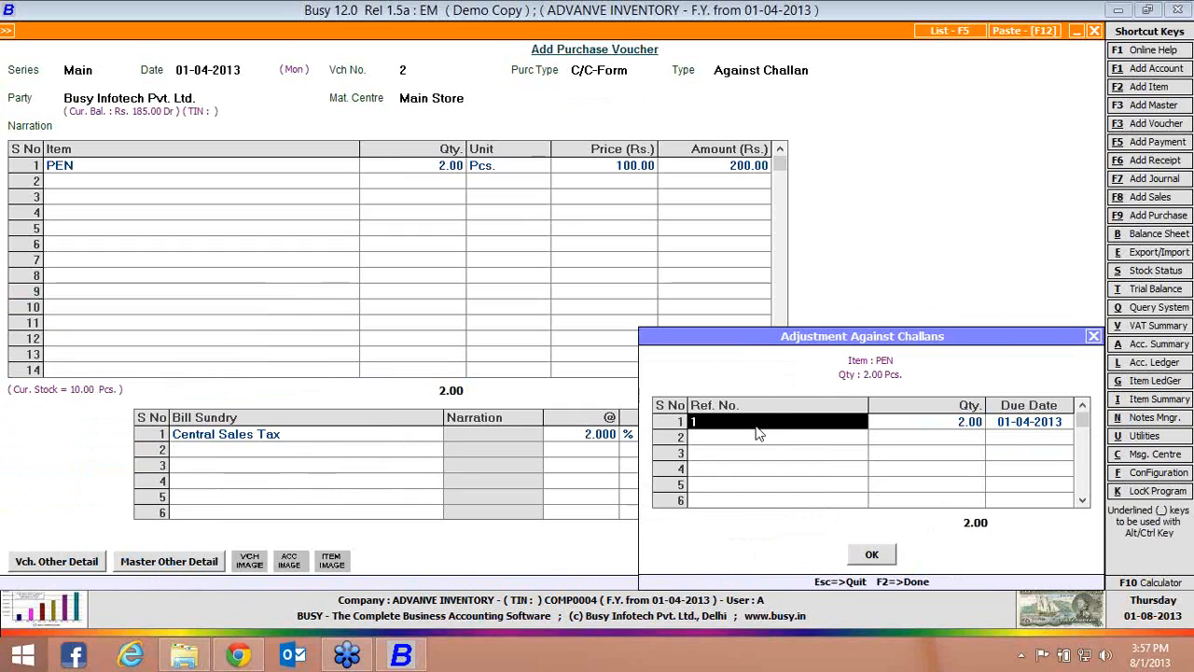
click(870, 555)
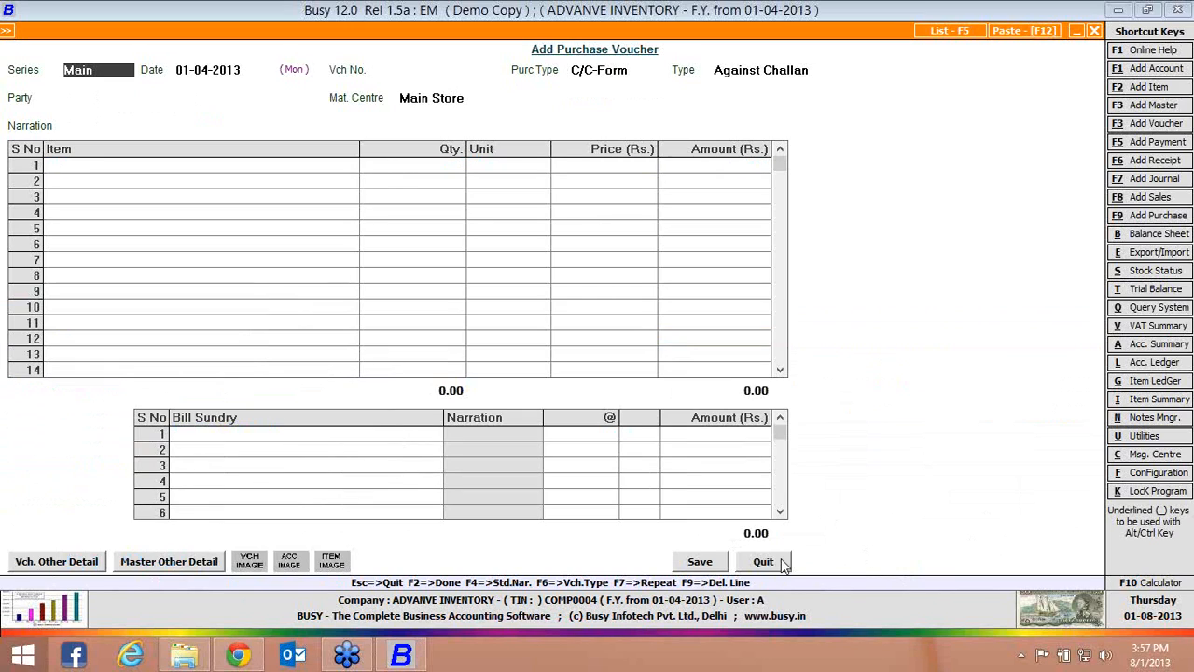
click(782, 562)
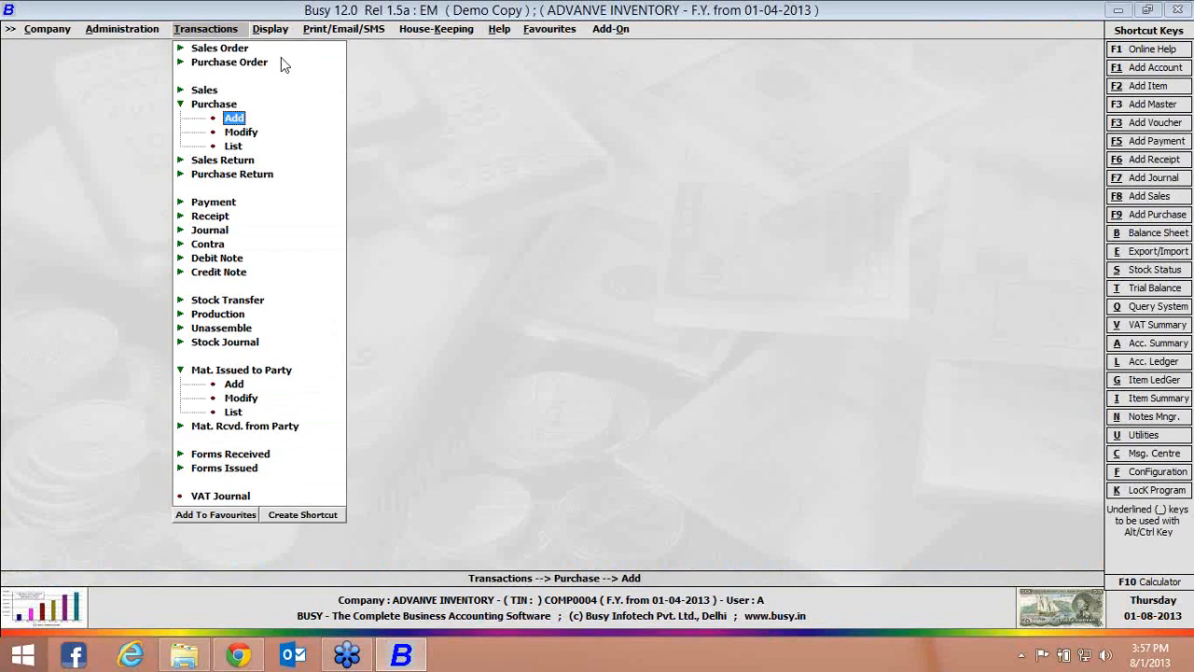
Display the party-wise report of pending purchase challans for all accounts and all items as on 01-04-2013
click(270, 29)
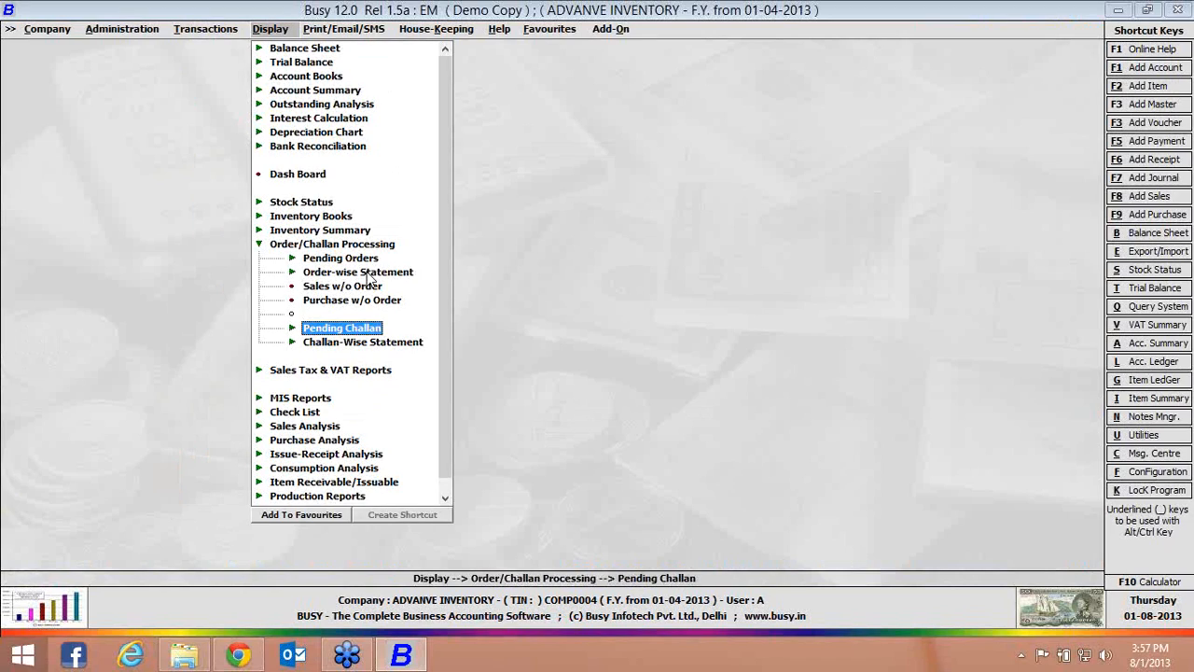
click(311, 334)
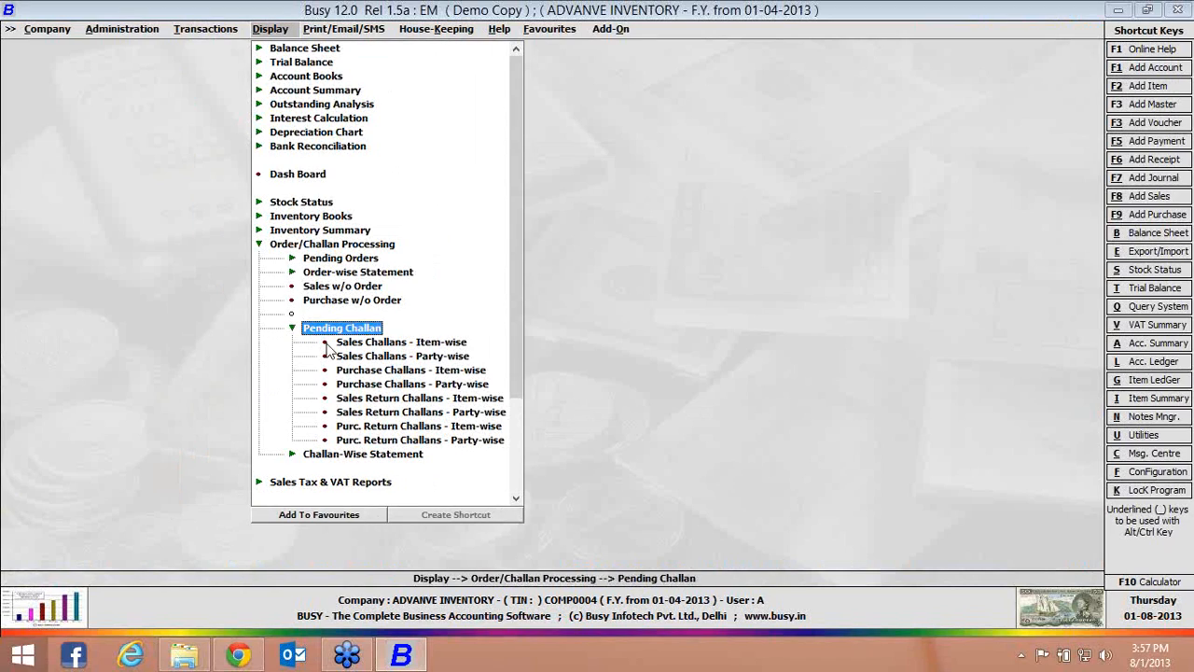
click(369, 383)
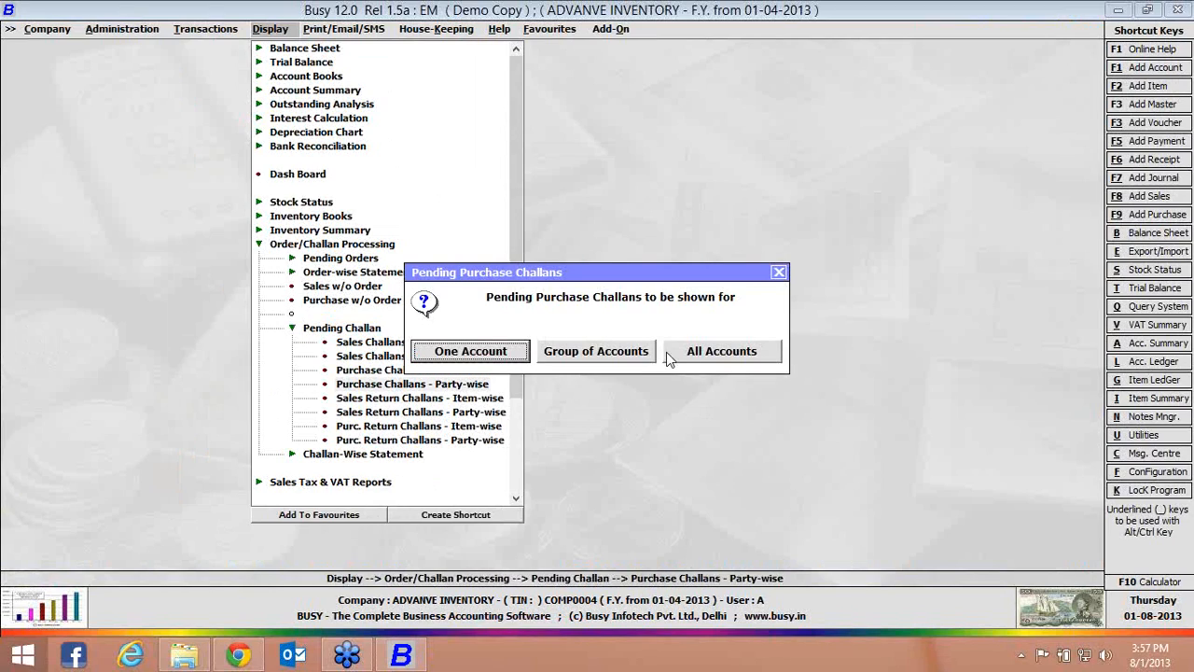
click(689, 360)
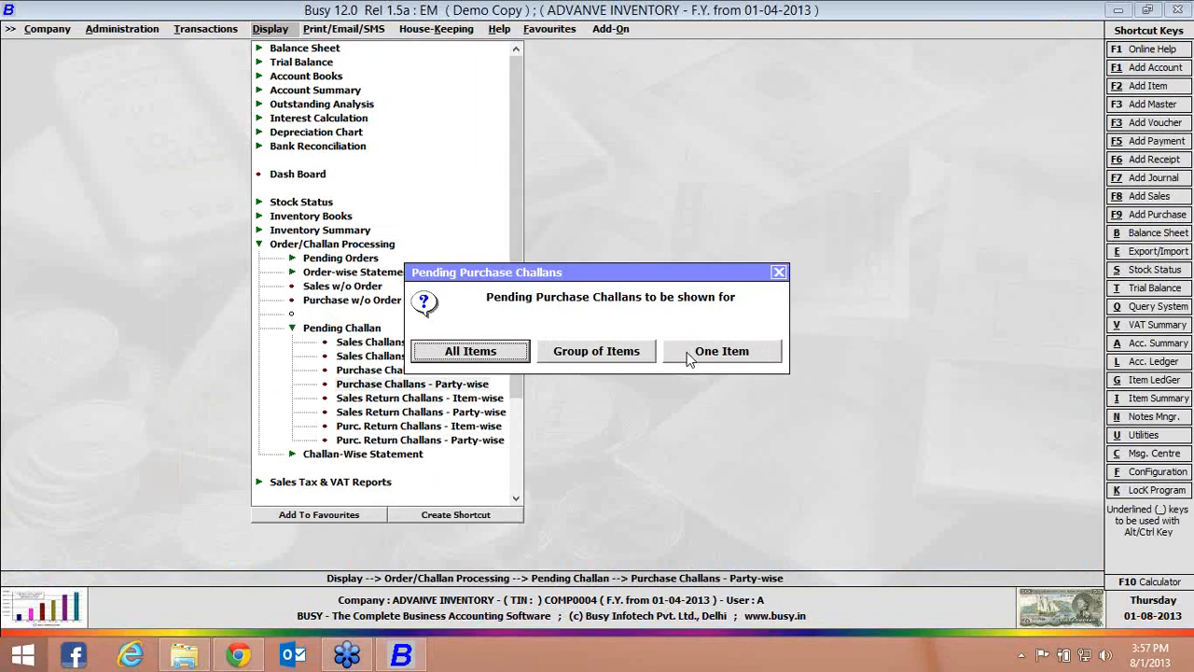
key(Return)
key(Return)
key(Return)
key(Return)
key(Return)
key(Return)
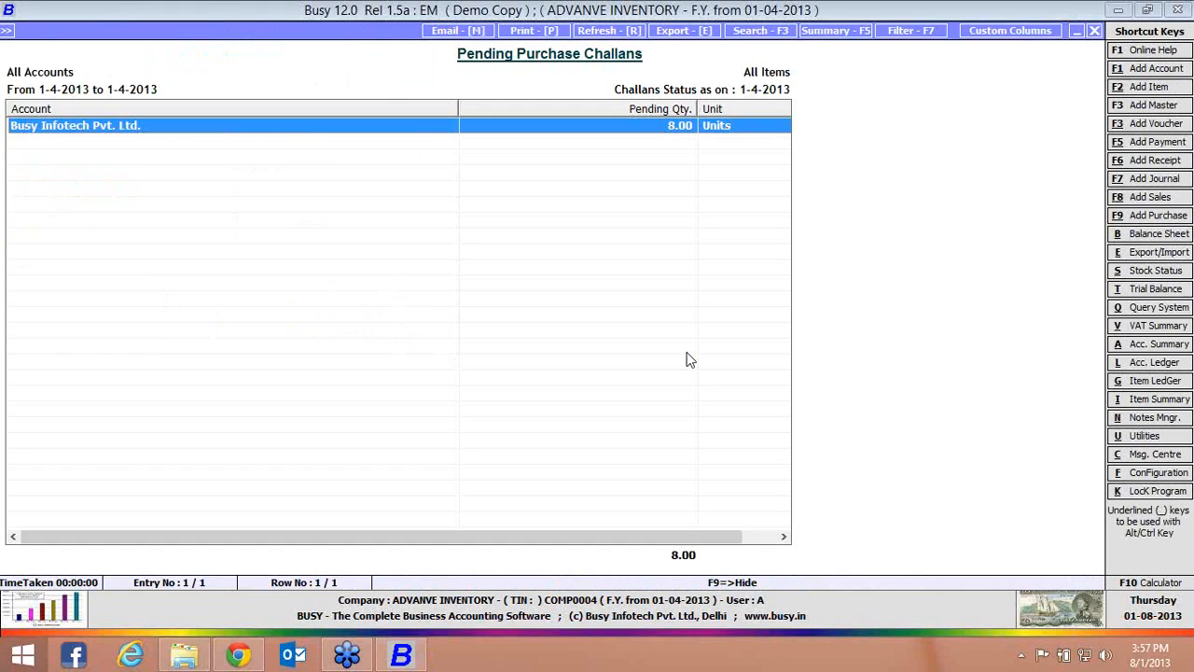
Drill into Busy Infotech Pvt. Ltd. and its PEN challan to examine the adjustment details, and close the pending challan report
key(Return)
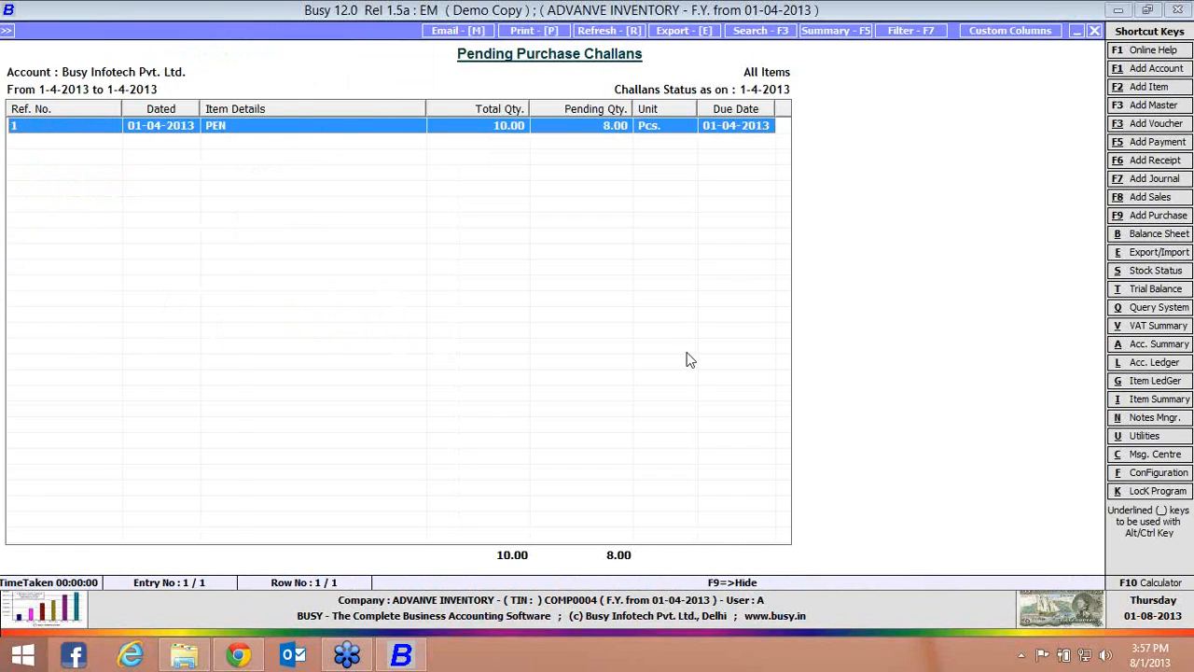
key(Return)
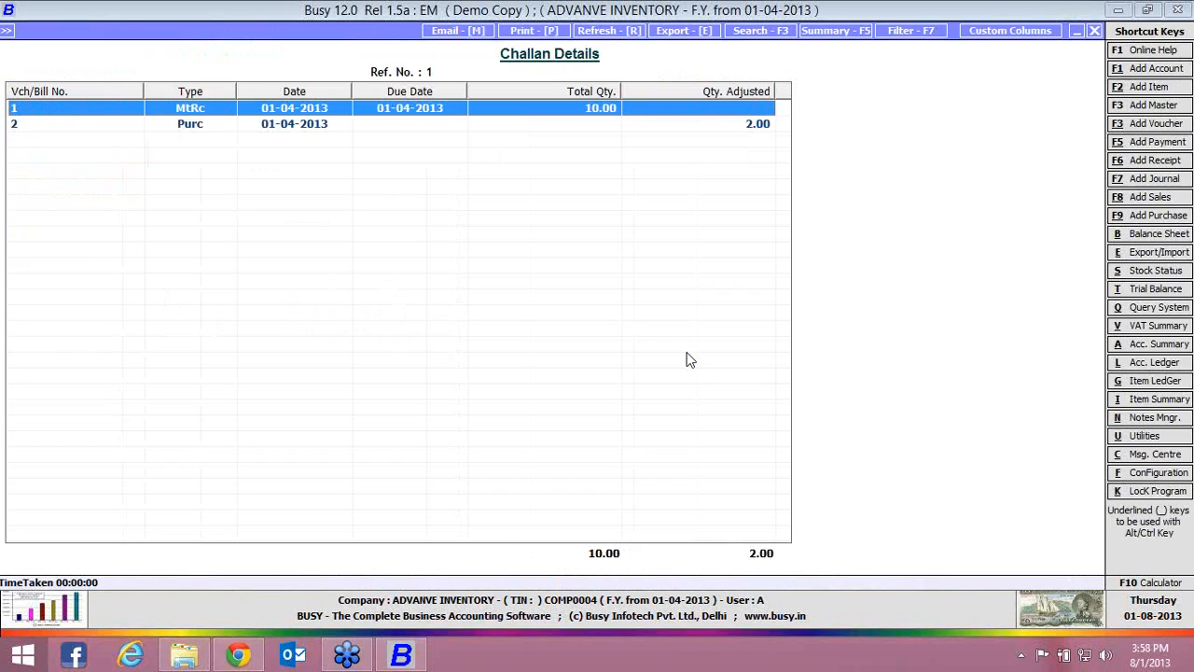
key(Escape)
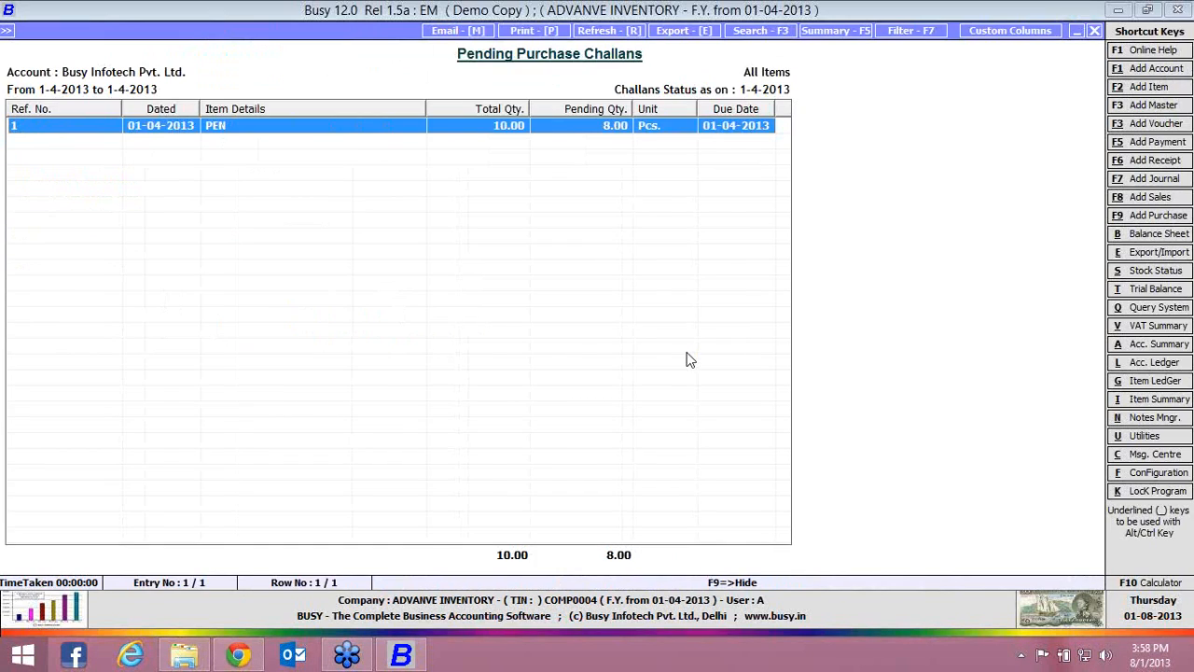
key(Escape)
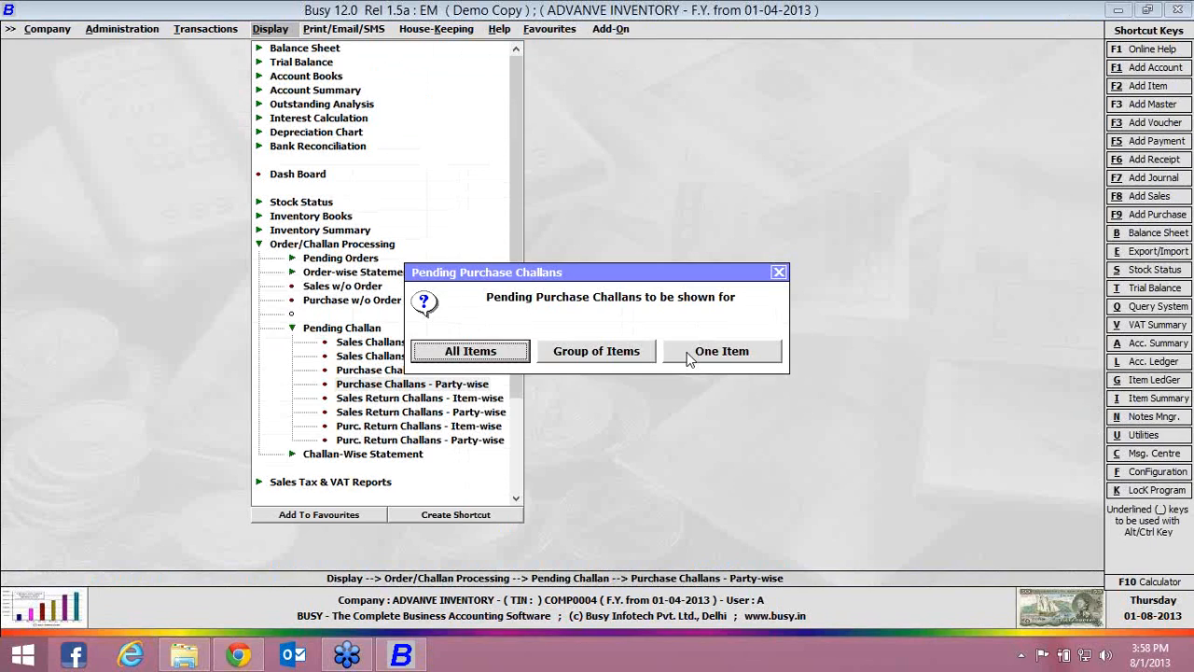
key(Escape)
key(Escape)
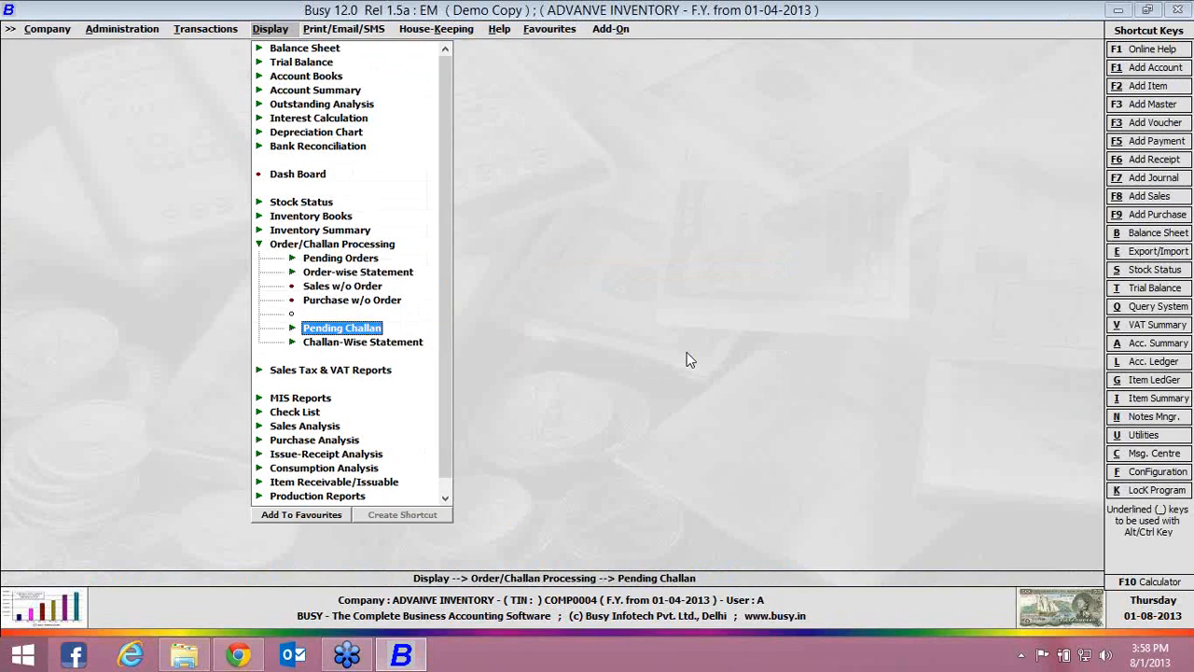
Generate the date-wise purchase challan statement for all accounts, all items and all voucher series on 01-04-2013
key(Down)
key(Return)
key(Down)
key(Return)
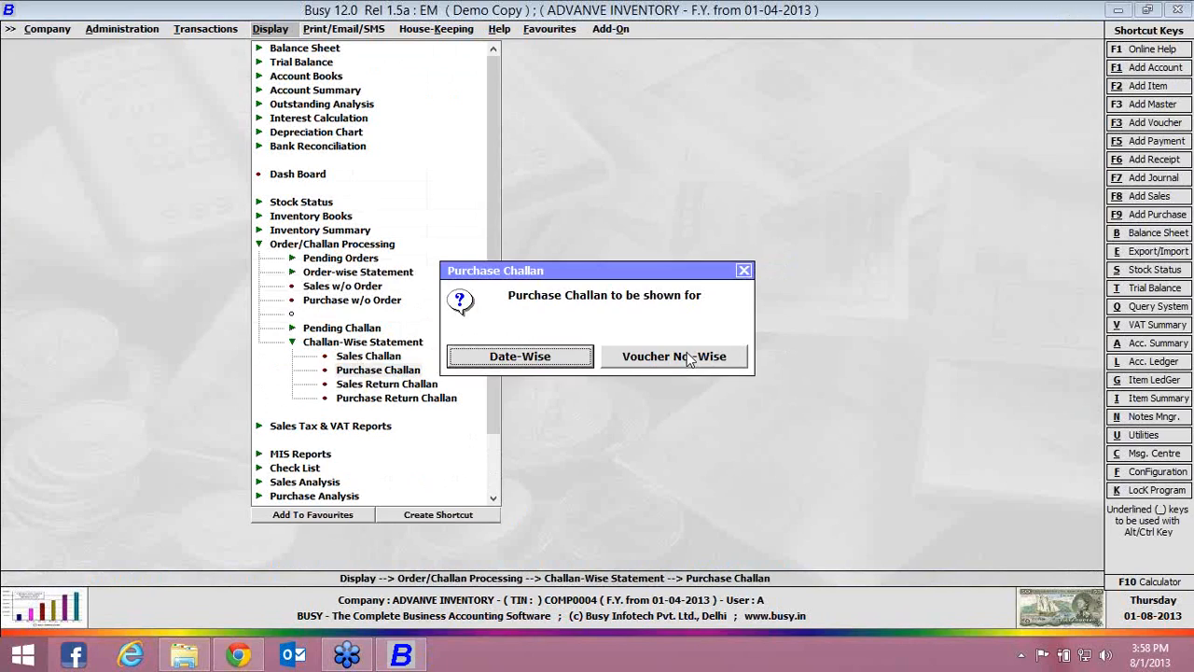
key(Return)
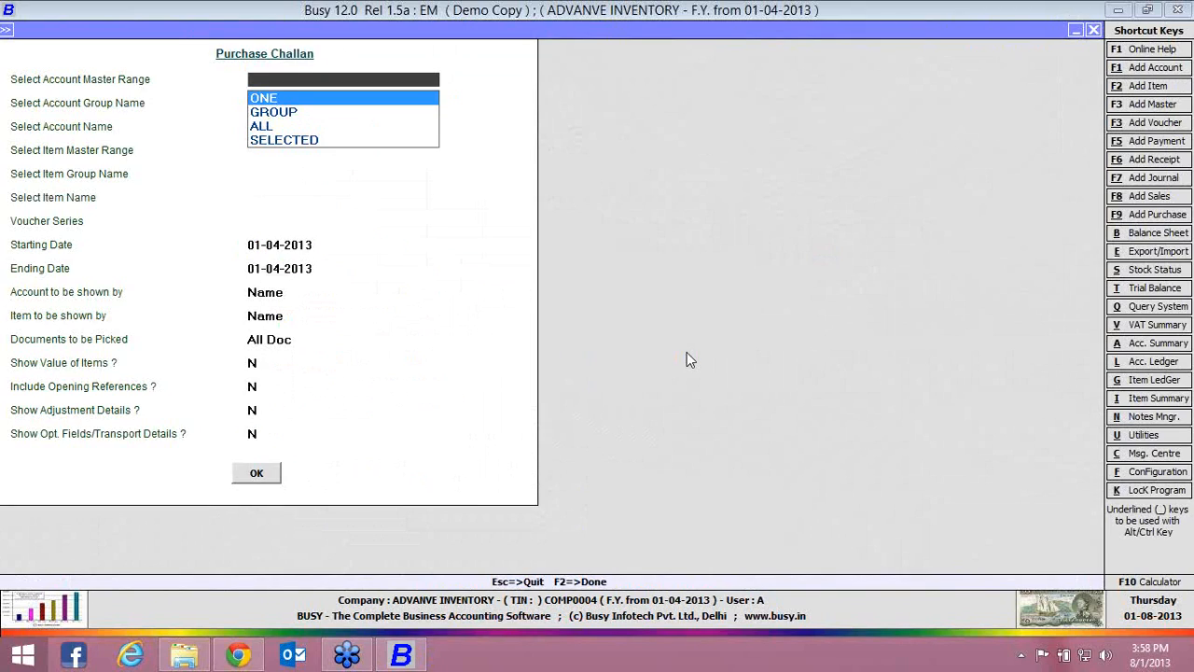
key(Down)
key(Down)
key(Return)
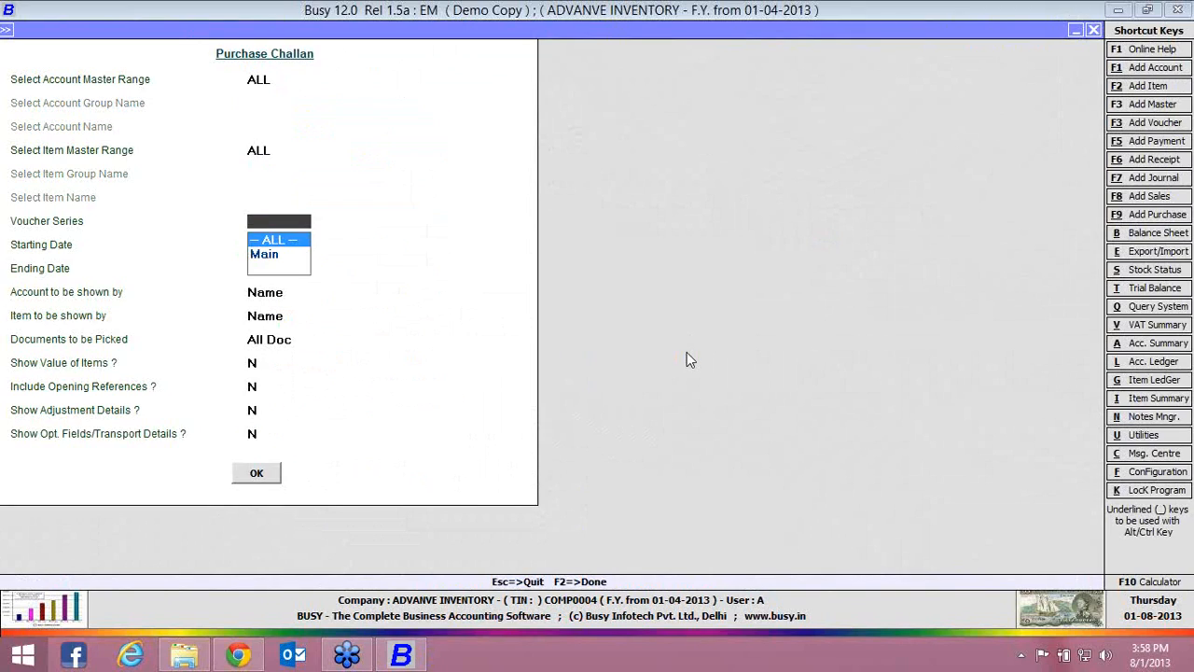
key(Return)
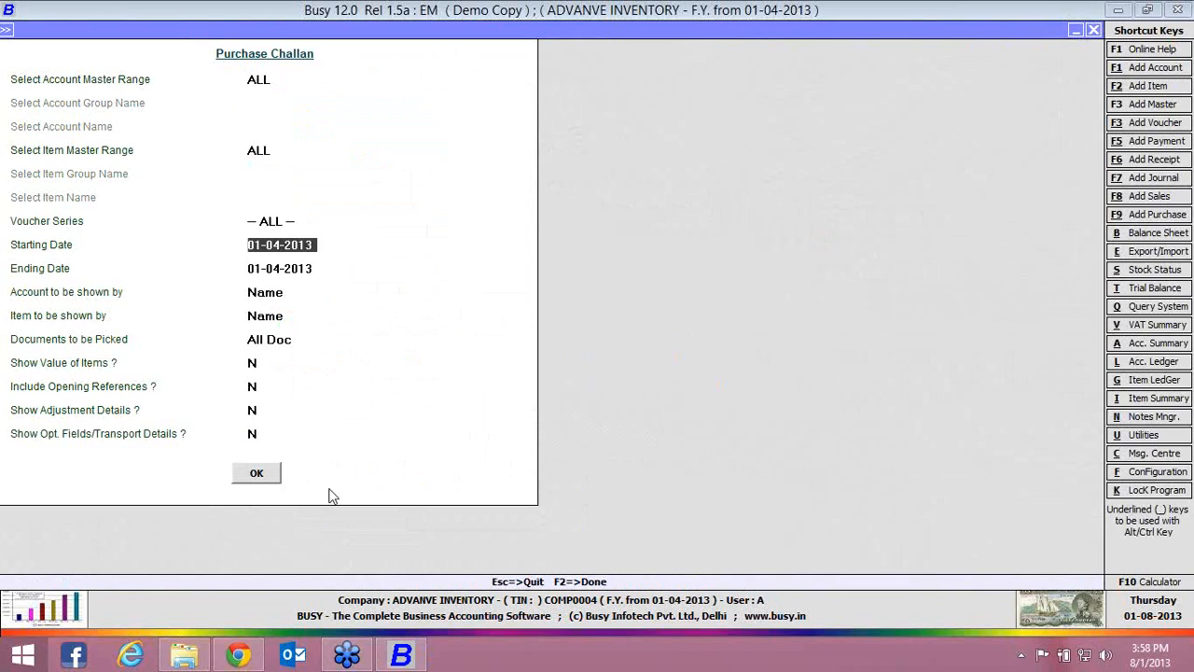
click(256, 474)
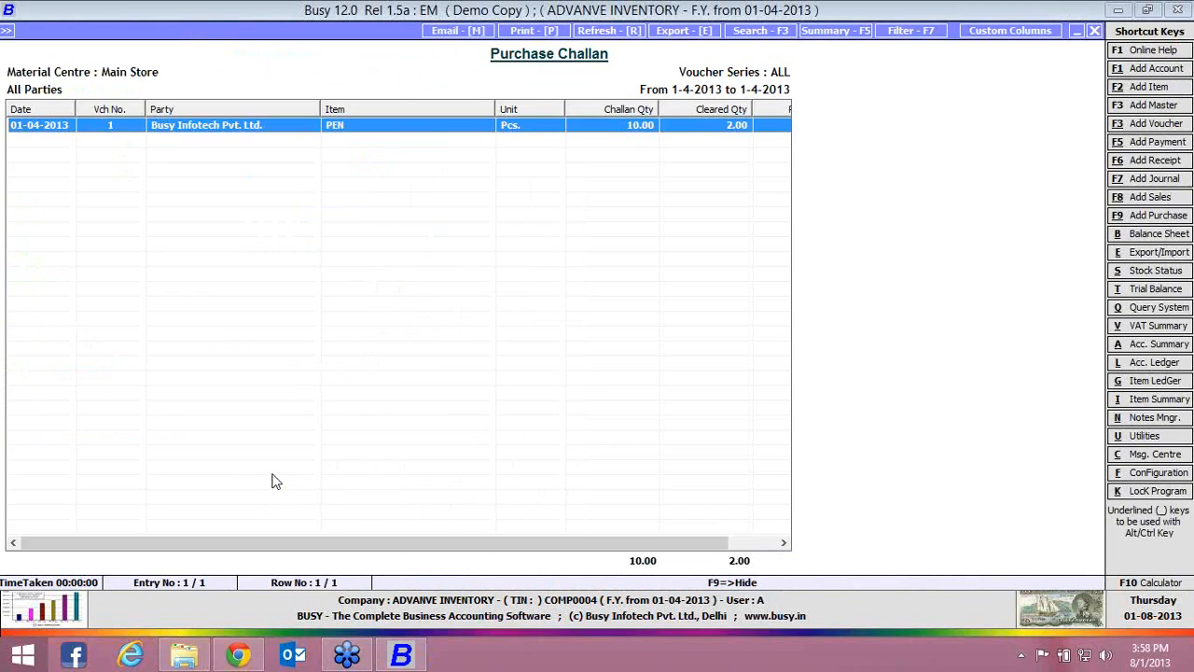
Examine the challan, cleared and pending quantities in the purchase challan statement, and close the report
key(Right)
key(Right)
key(Right)
key(Right)
key(Right)
key(Right)
key(Right)
key(Right)
key(Right)
key(Right)
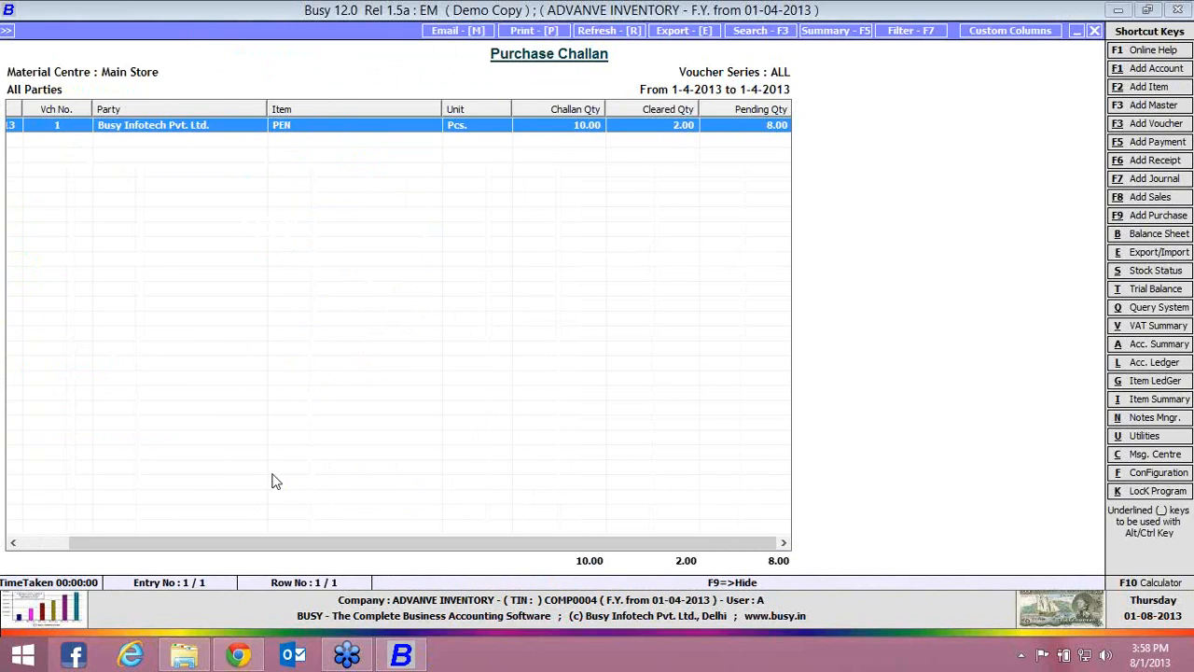
key(Left)
key(Left)
key(Left)
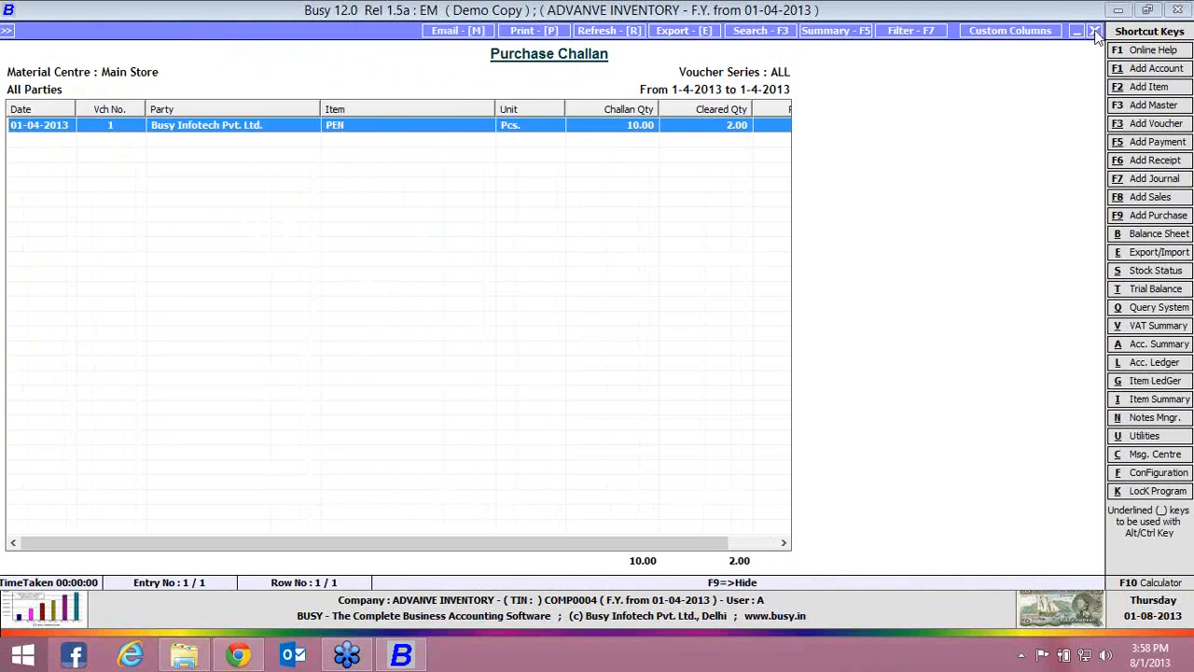
key(Escape)
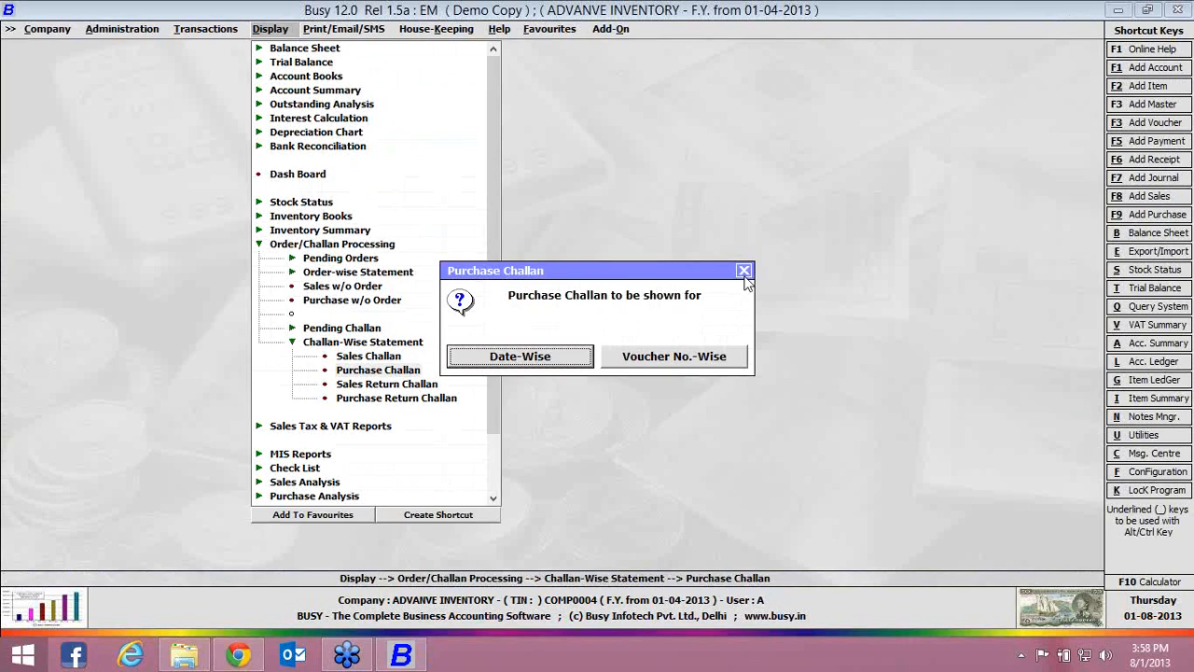
click(744, 273)
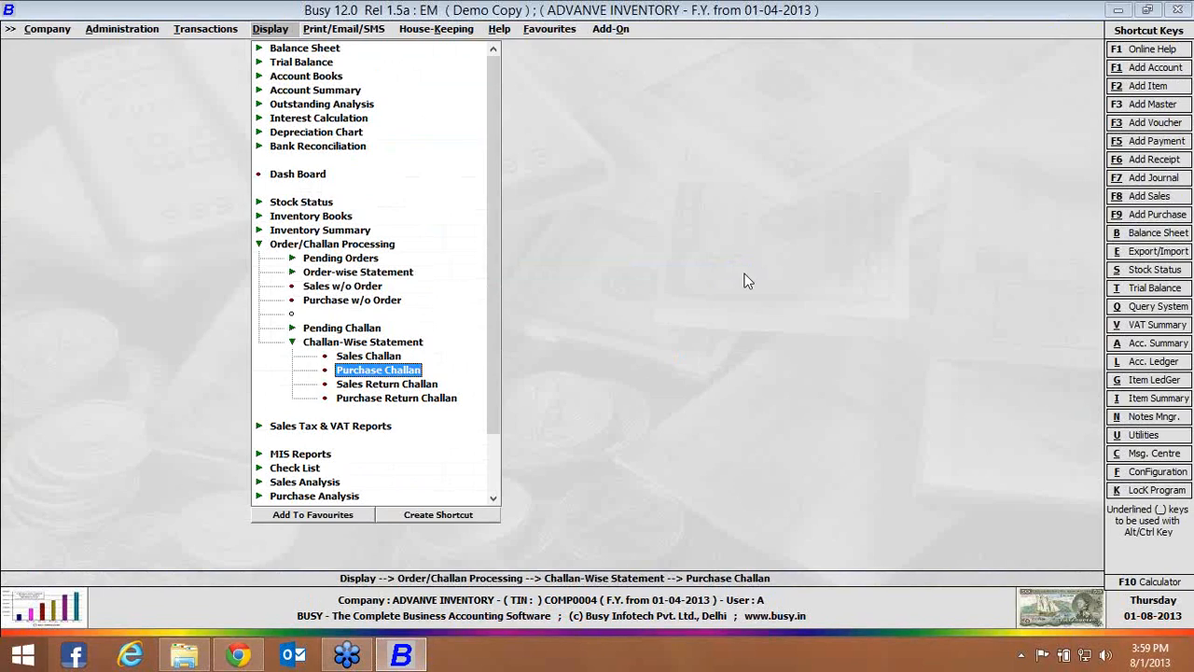
key(Escape)
key(Escape)
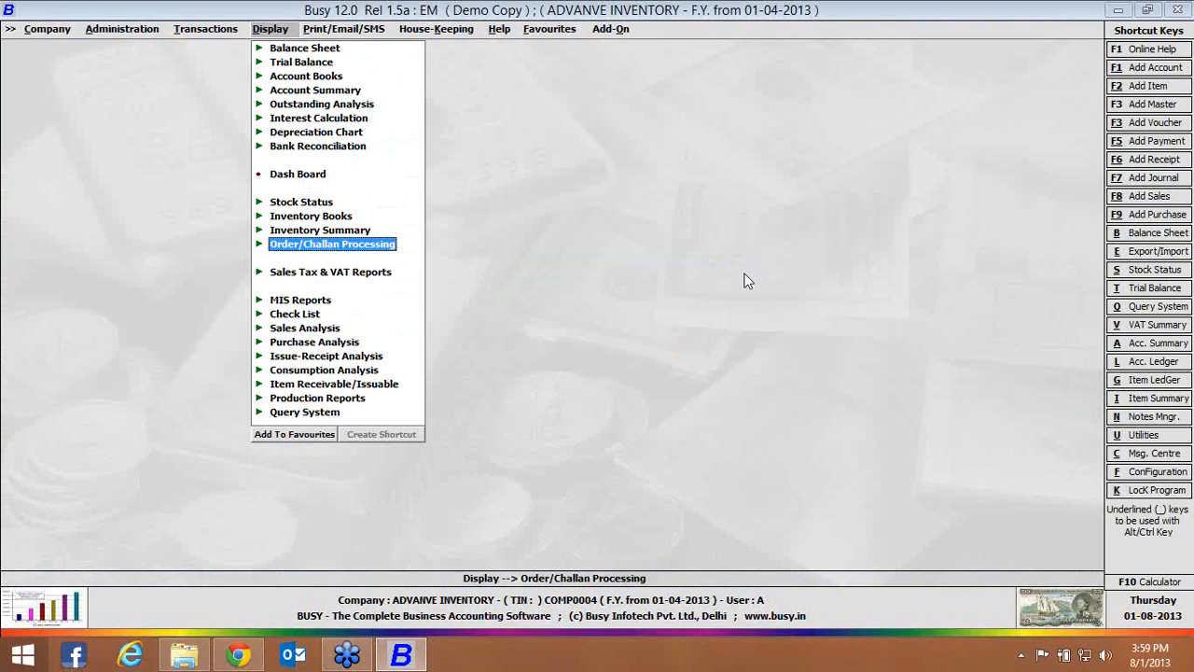
Open the Inventory feature options in the company configuration and enable Party-wise Item Codes
key(Left)
key(Left)
key(Up)
key(Up)
key(Up)
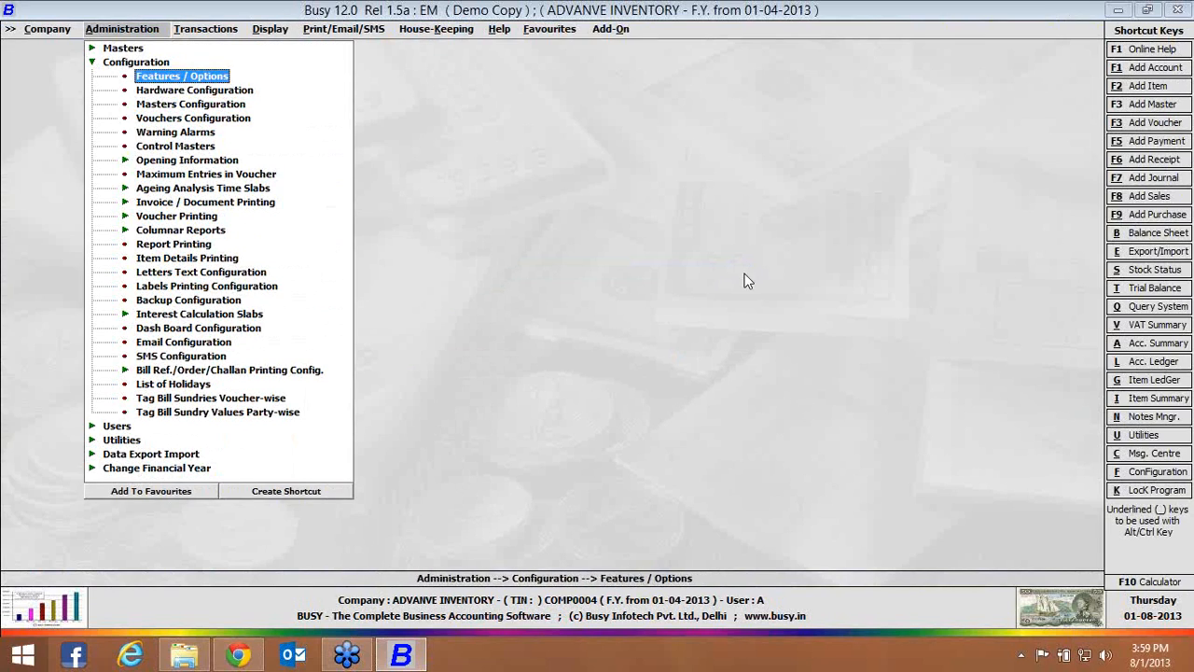
key(Return)
key(Down)
key(Down)
key(Down)
key(Return)
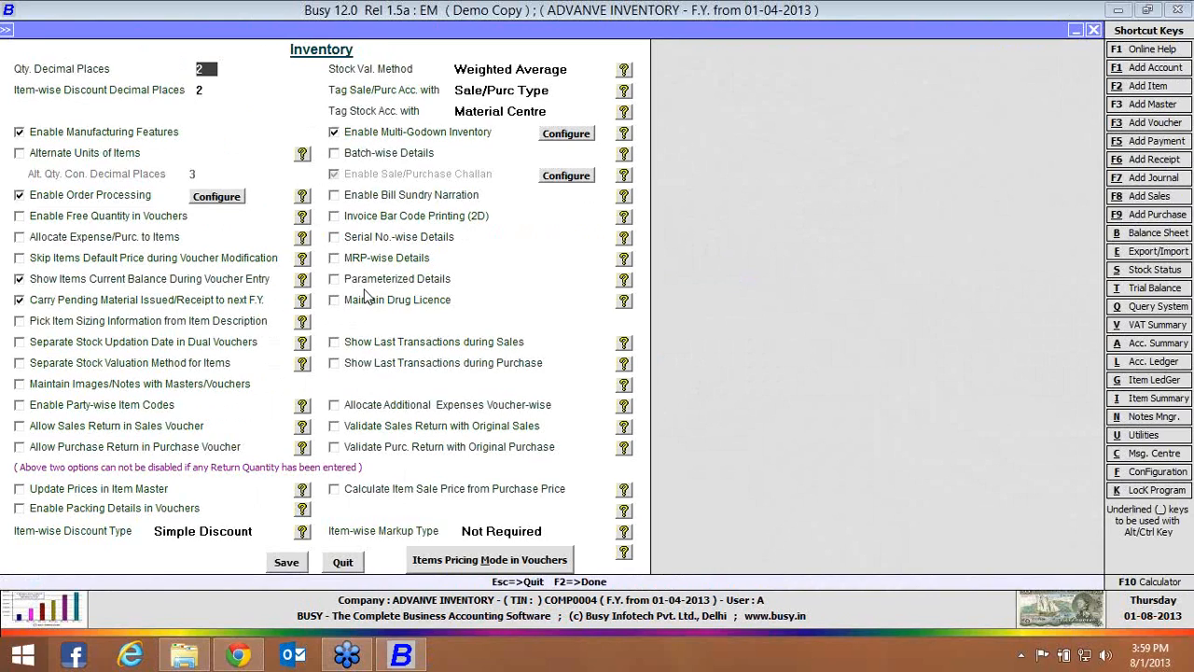
click(176, 408)
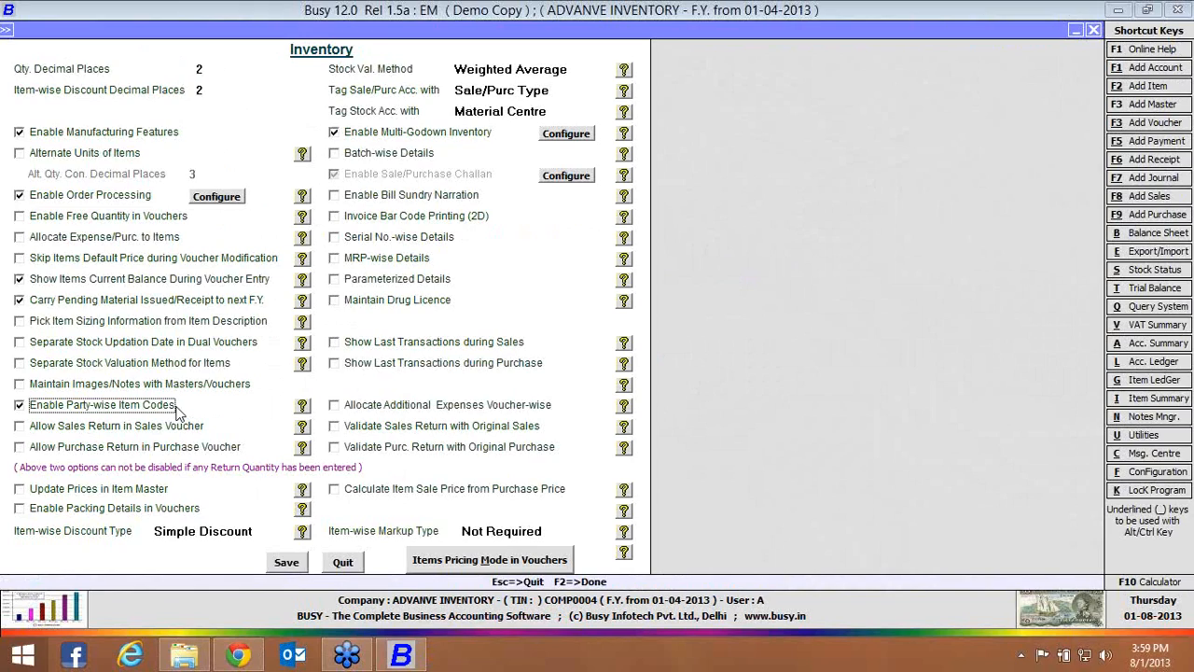
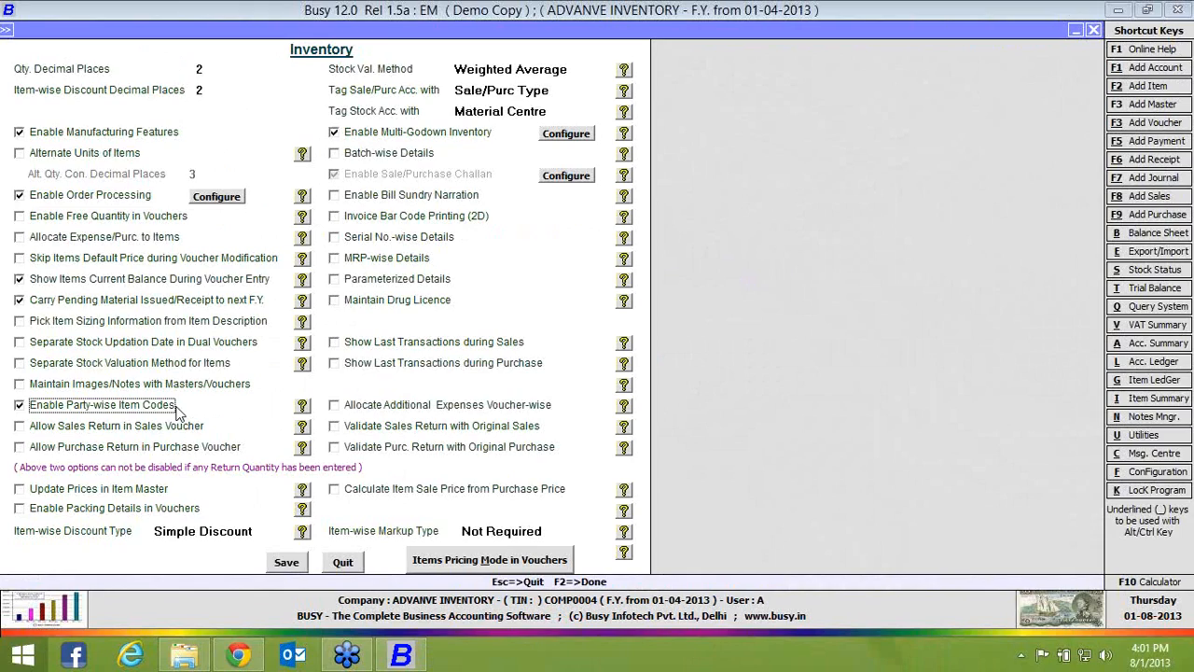
Save the inventory feature options and open the Party-wise Item Codes configuration
click(288, 562)
key(Escape)
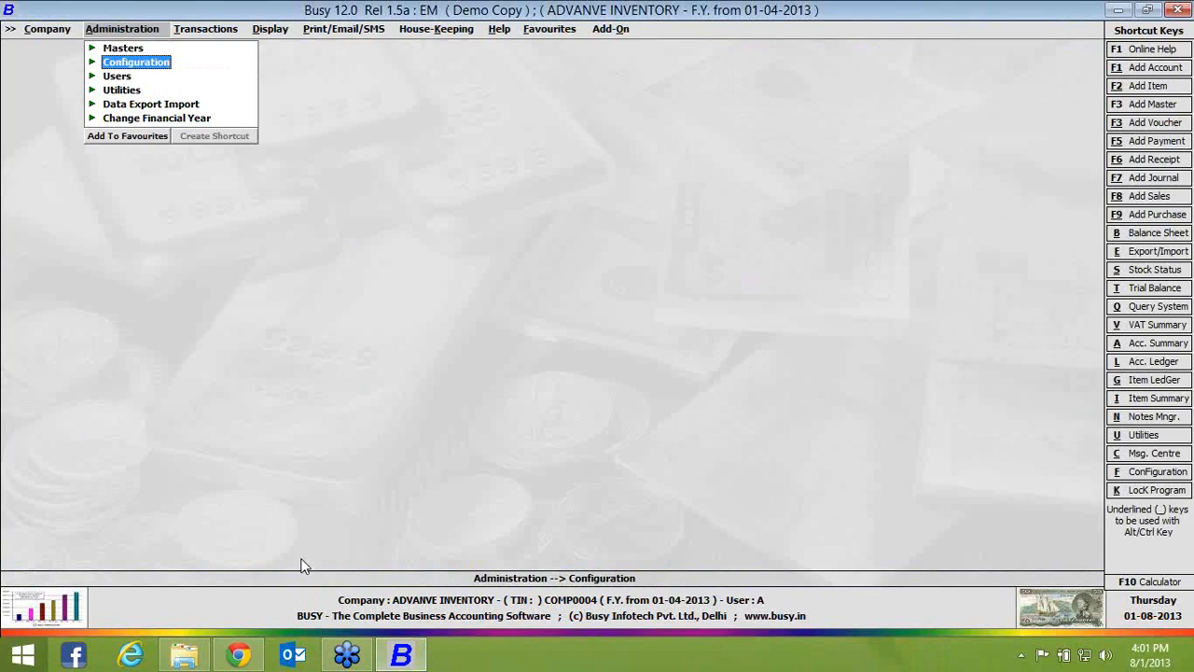
key(Return)
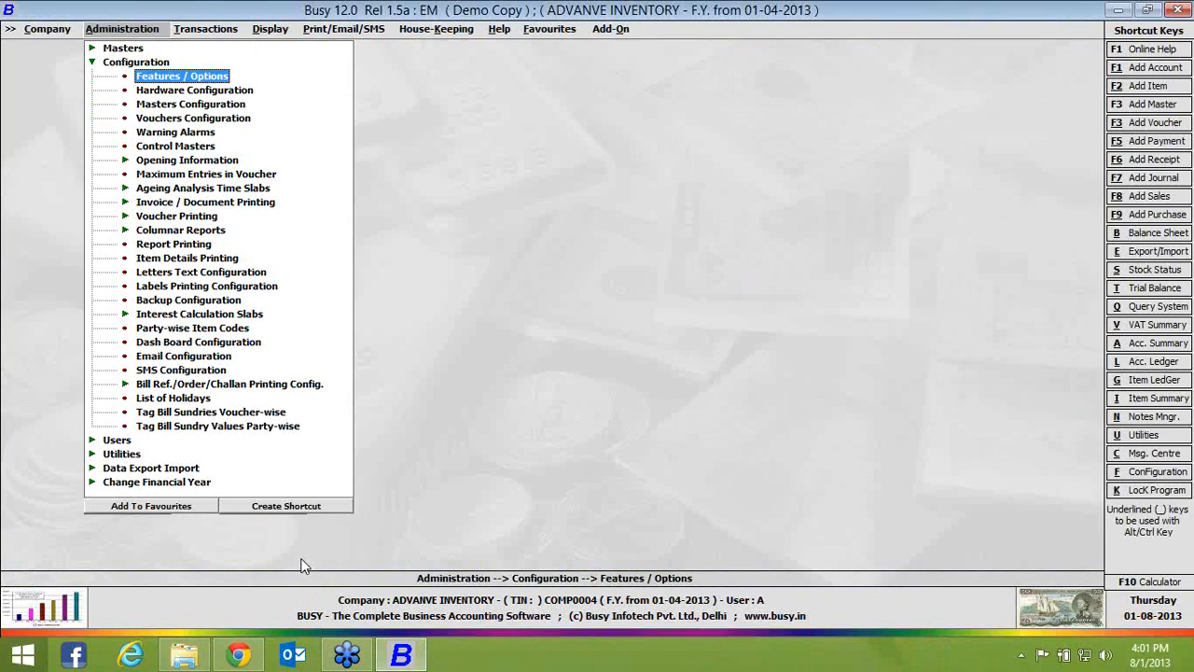
key(Down)
key(Down)
key(Down)
key(Down)
key(Down)
key(Down)
key(Down)
key(Down)
key(Down)
key(Down)
key(Down)
key(Down)
key(Down)
key(Down)
key(Down)
key(Down)
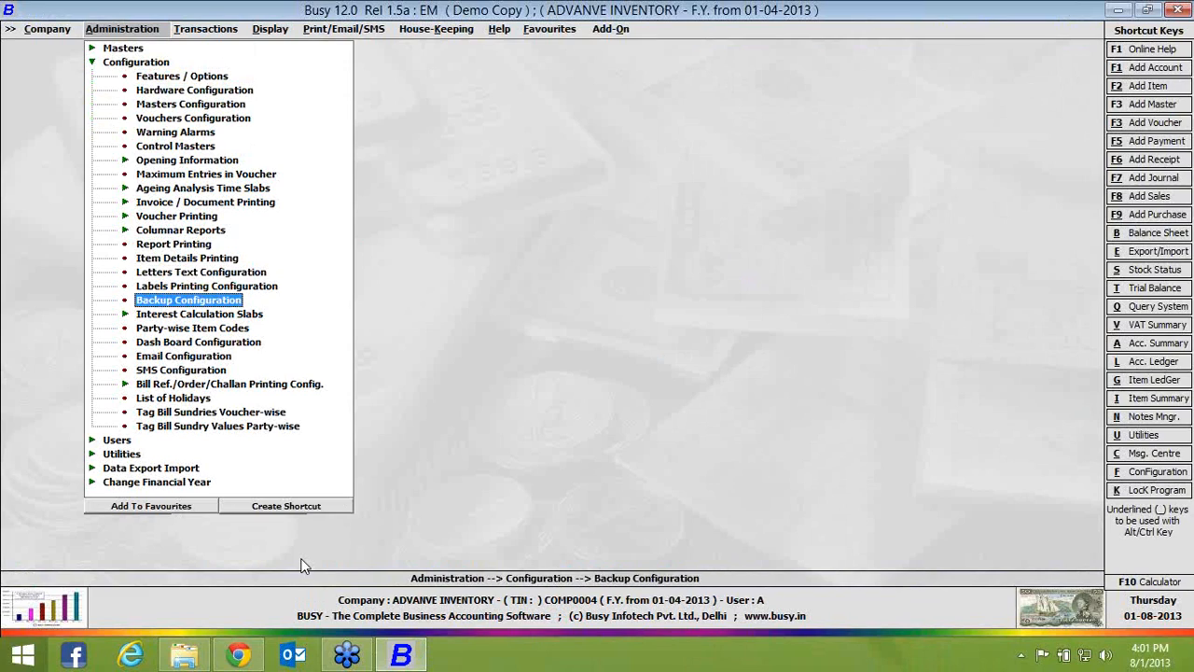
key(Down)
key(Down)
key(Return)
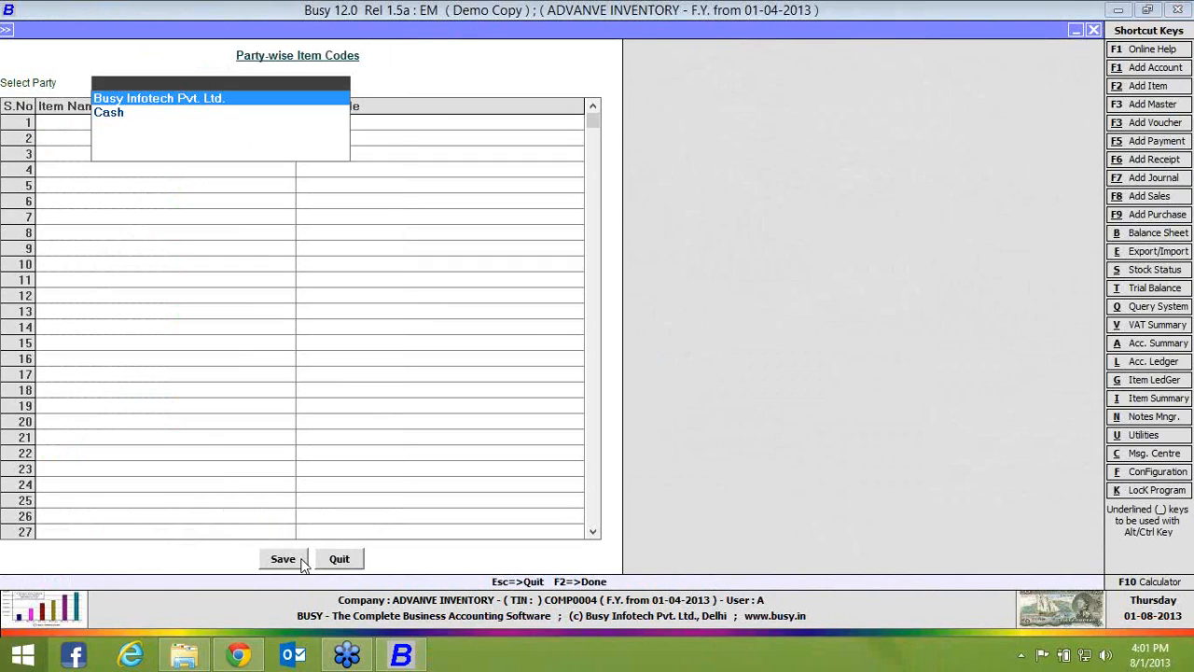
Assign item code 01 to PEN for the party Busy Infotech Pvt. Ltd., save the details and close the configuration
key(Return)
key(Return)
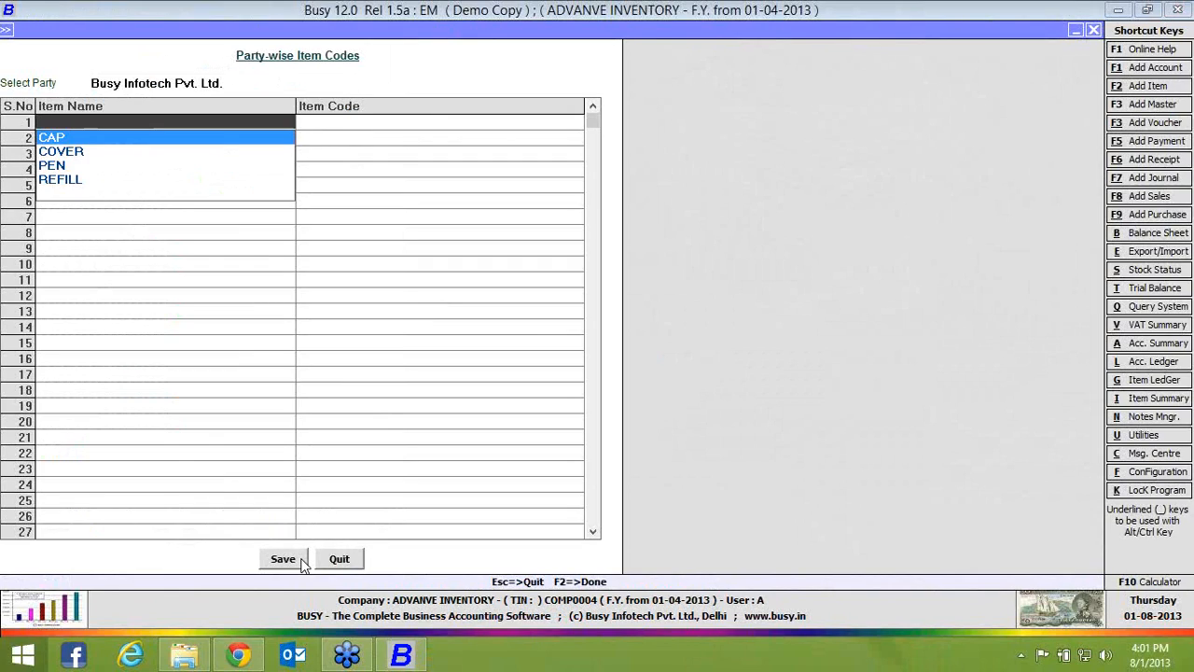
key(Down)
key(Down)
key(Return)
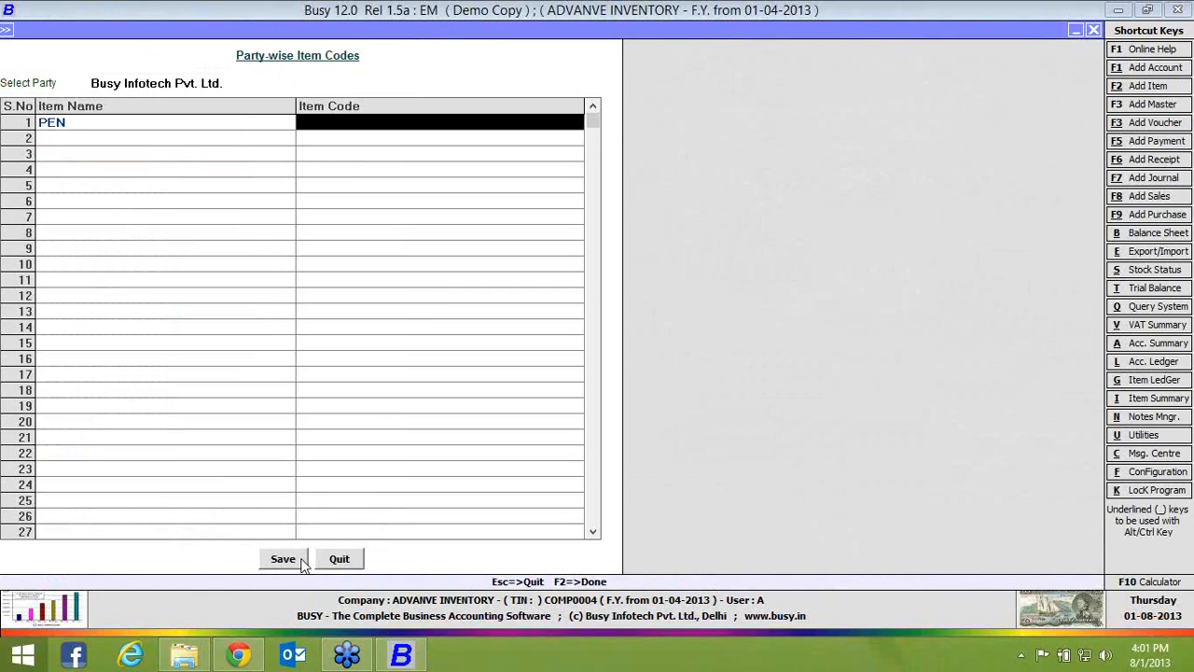
text(01)
key(Return)
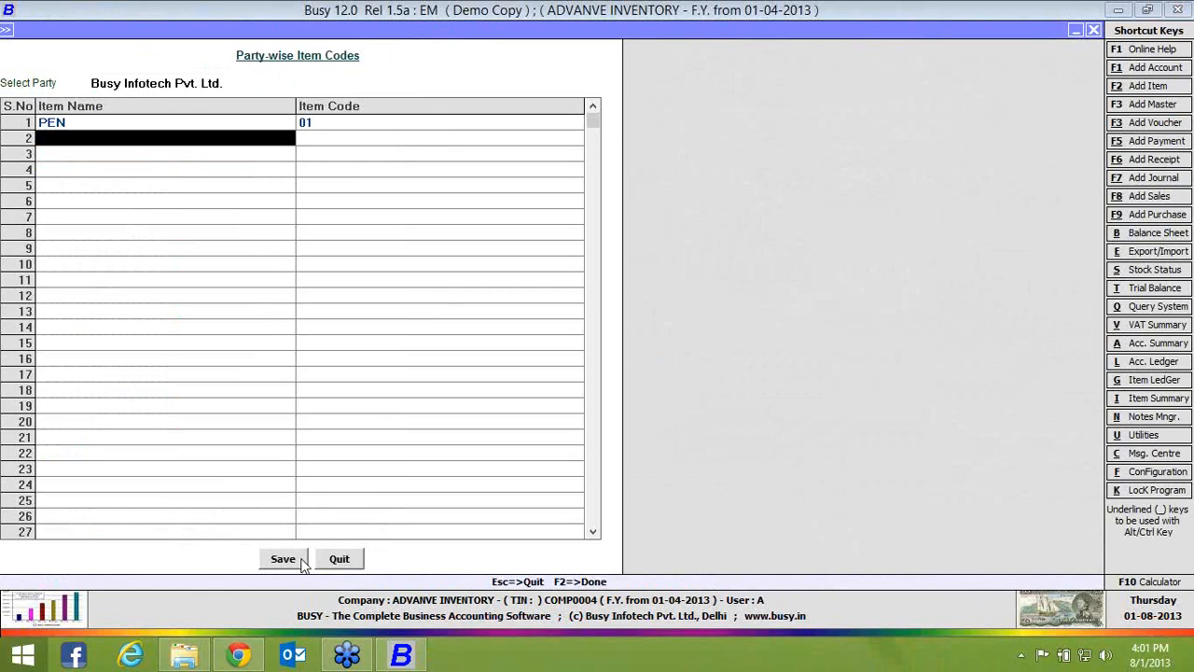
click(301, 564)
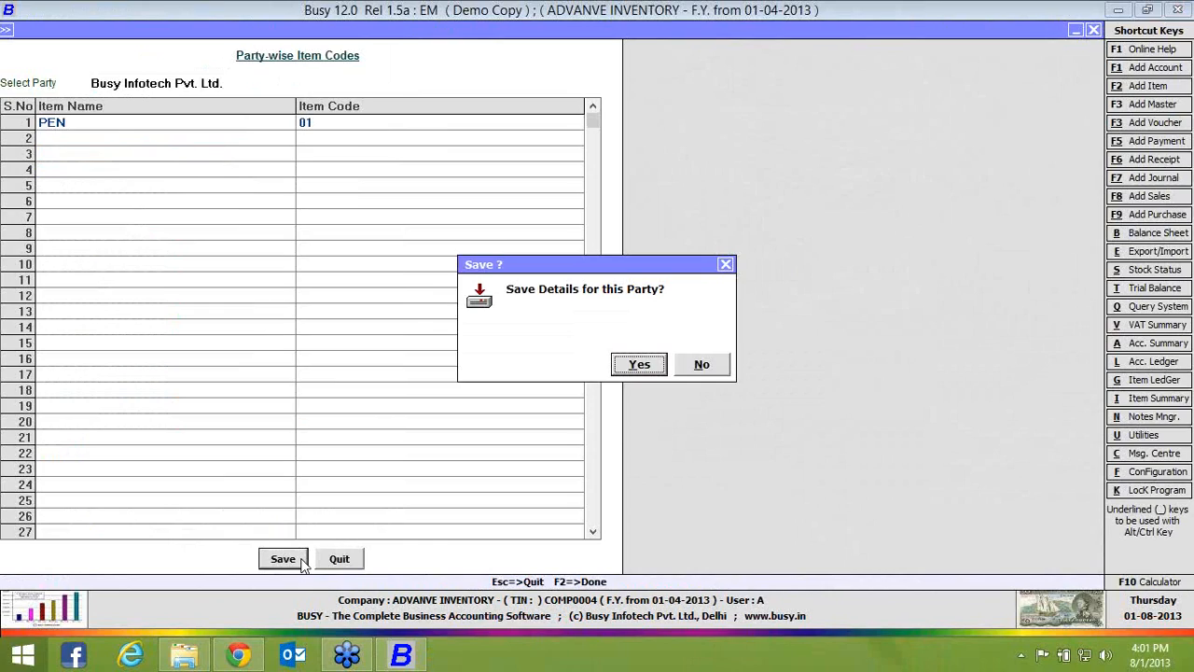
key(Return)
key(Return)
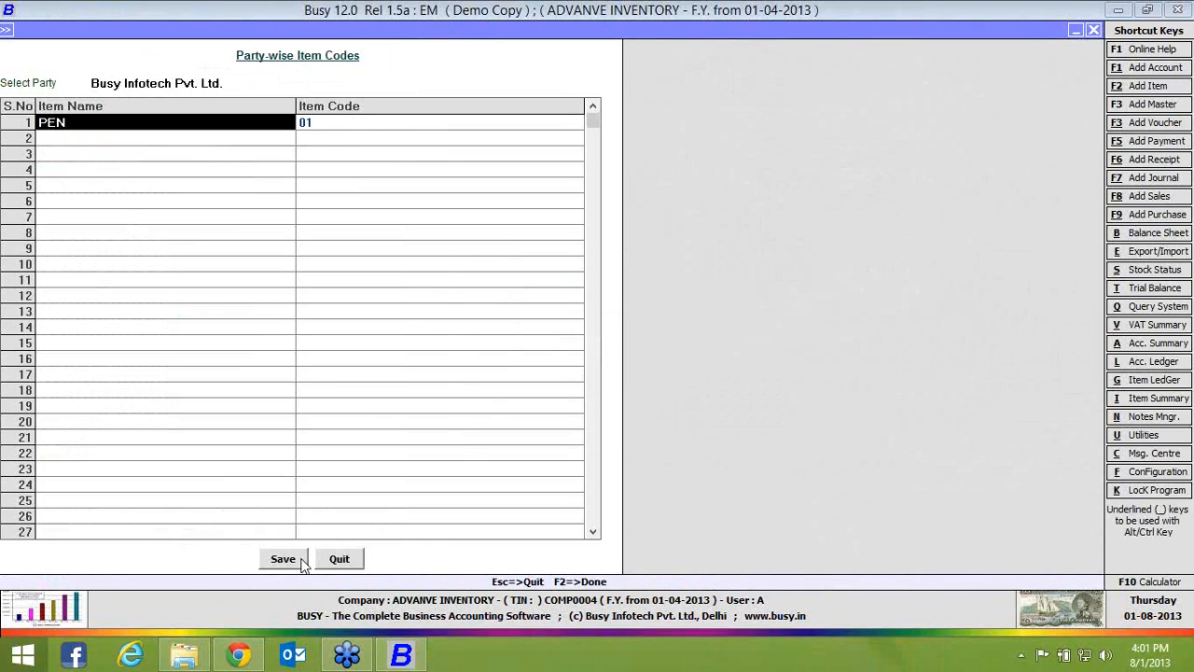
key(Escape)
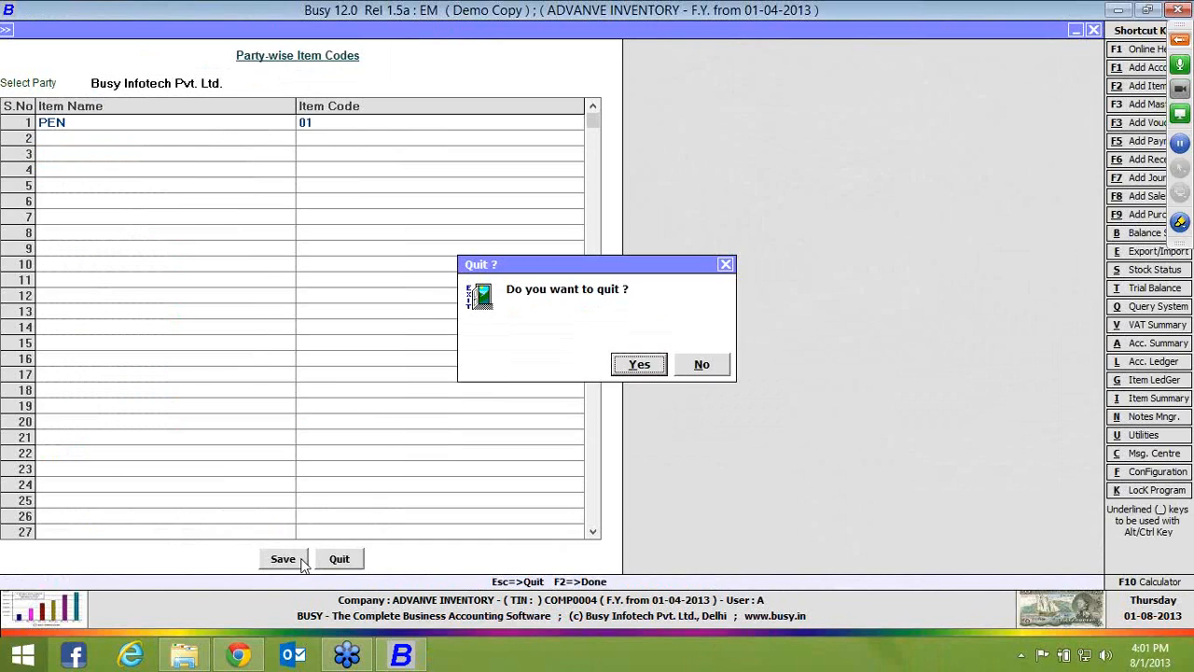
key(Return)
Start a Main-series sales voucher dated 01-04-2013 for Busy Infotech Pvt. Ltd. with sale type C/C-Form and material centre Main Store
key(Down)
key(Down)
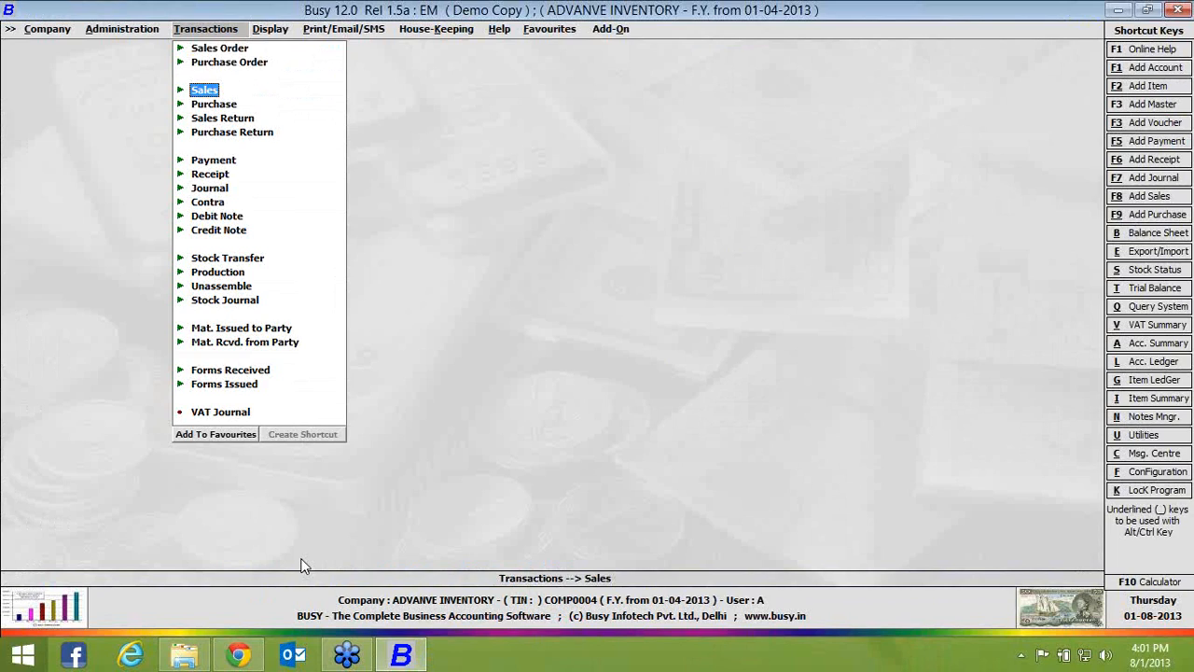
key(Return)
key(Return)
key(Return)
key(Return)
key(Return)
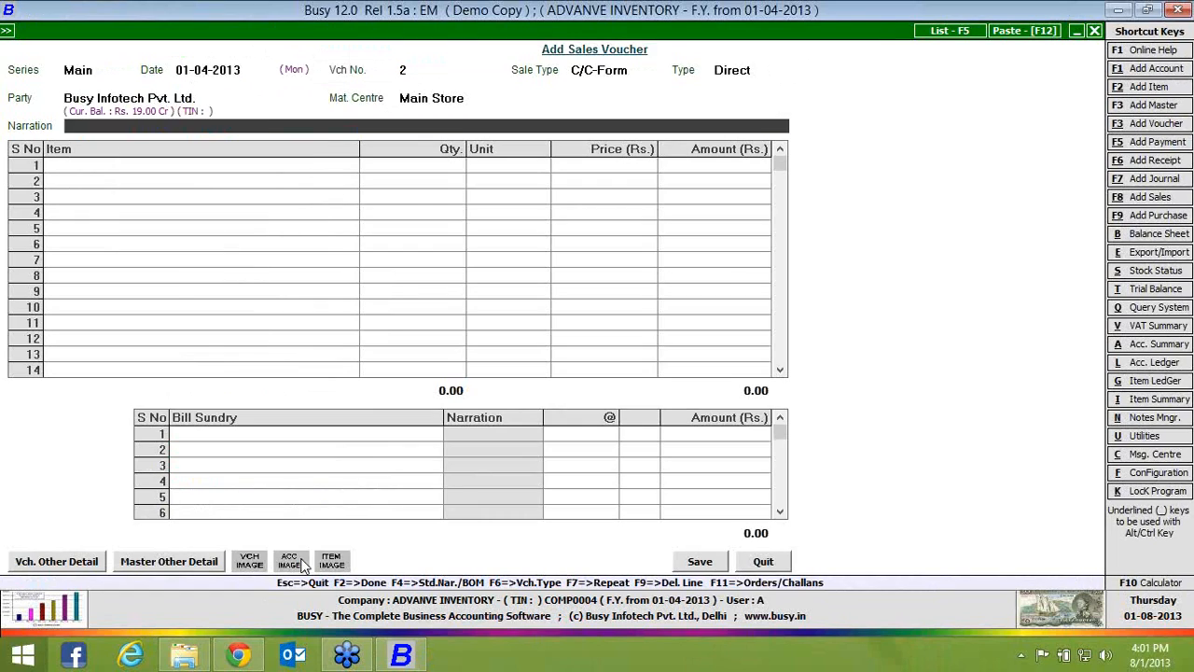
key(Return)
key(Return)
key(Return)
Pick PEN into the voucher's first item row through its party item code 01
key(Return)
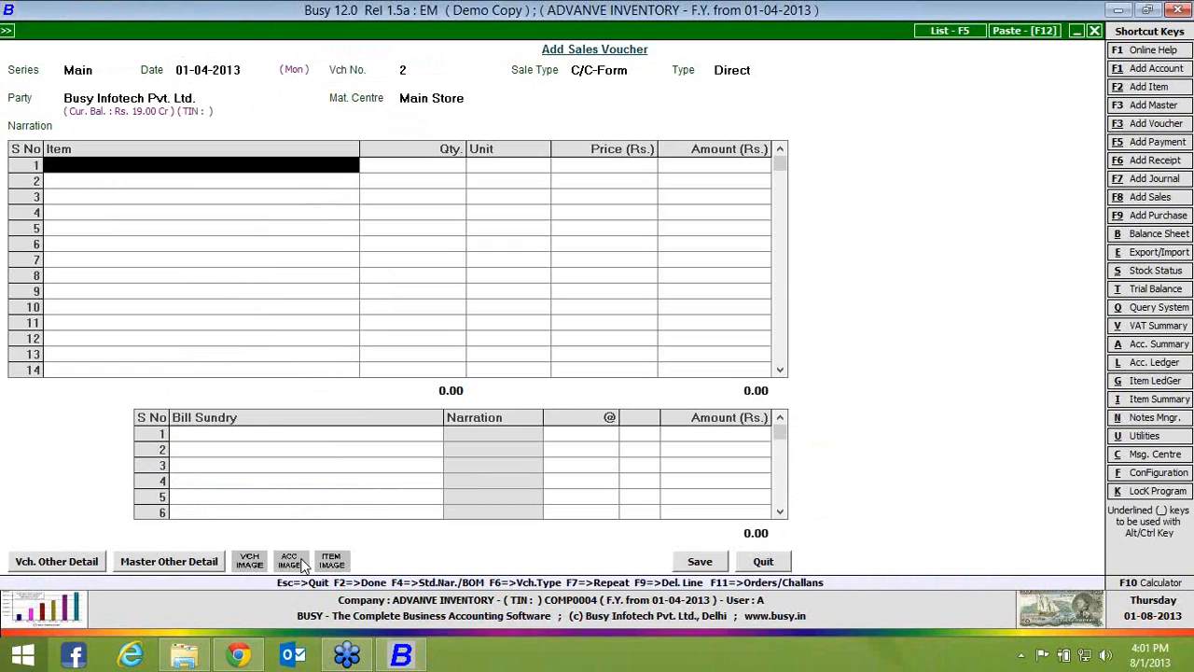
key(Return)
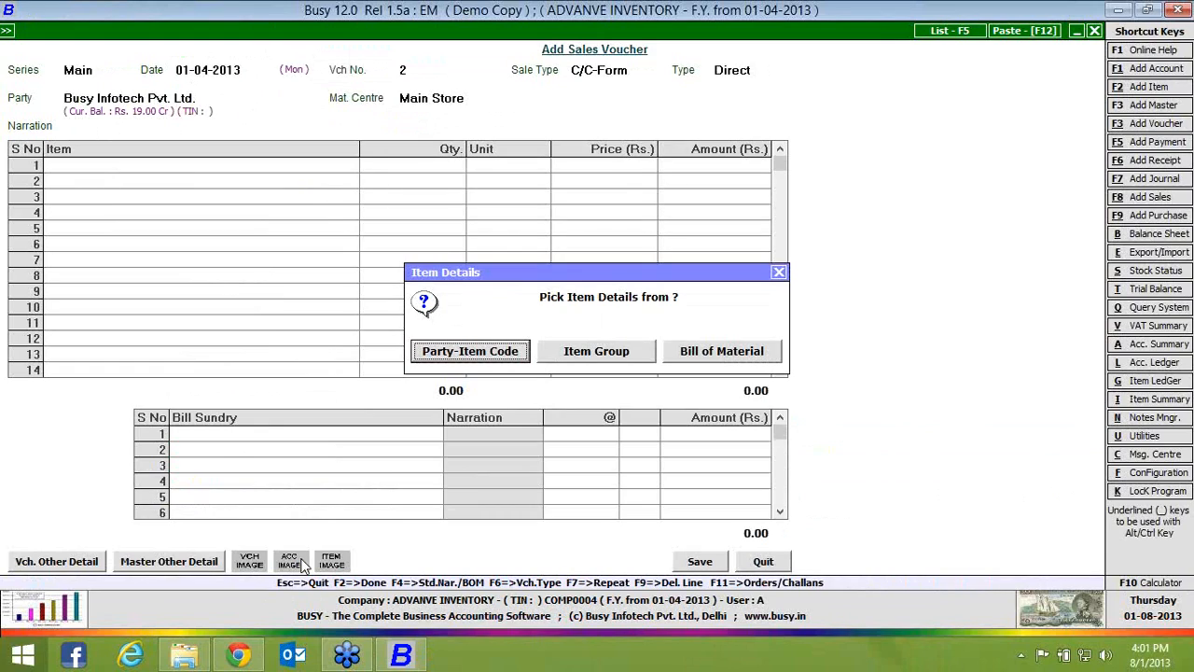
key(Return)
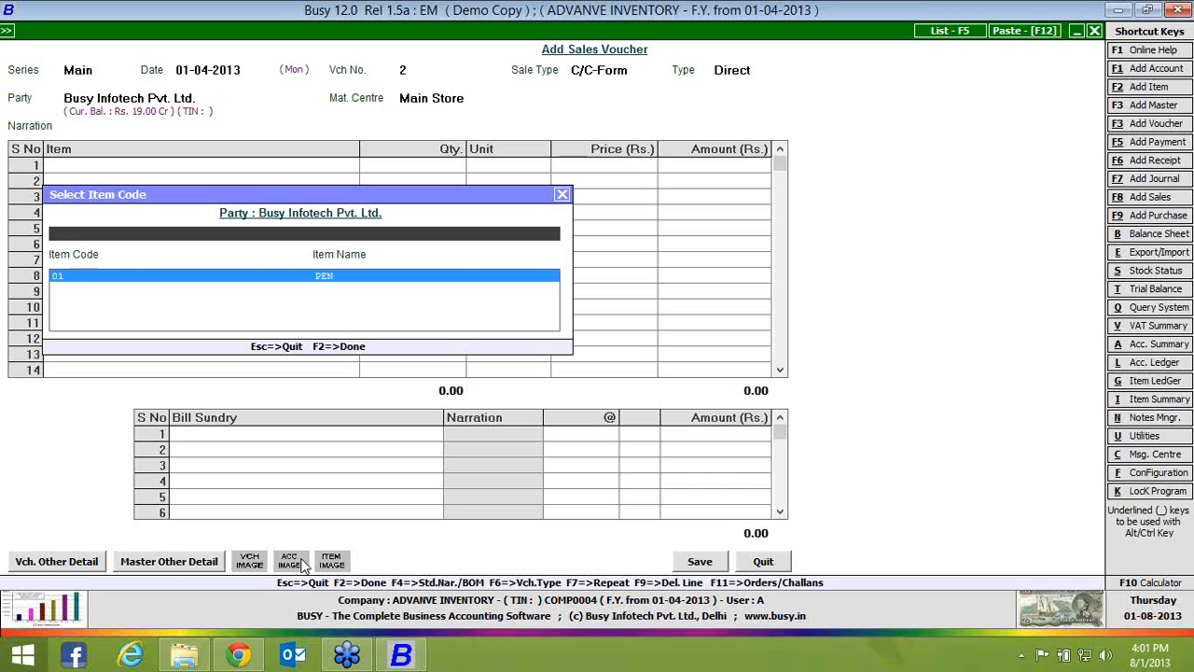
key(Return)
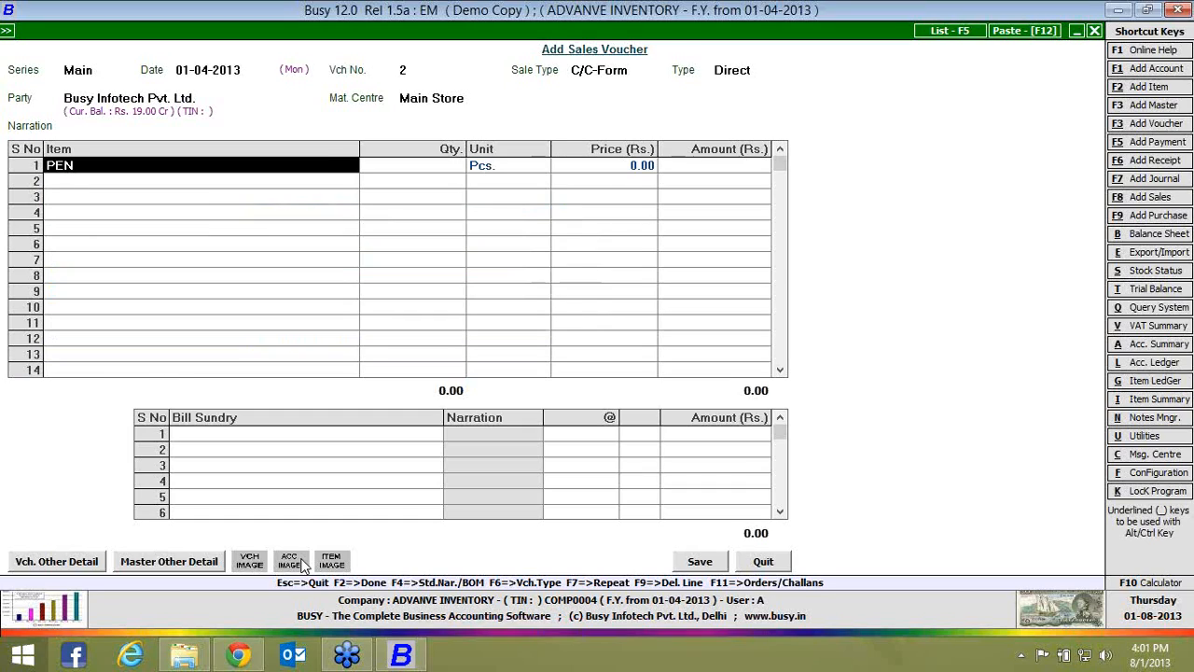
Set the PEN quantity to 1 and price to Rs. 100, and quit the sales voucher without saving
text(1)
key(Return)
key(Return)
text(100)
key(Return)
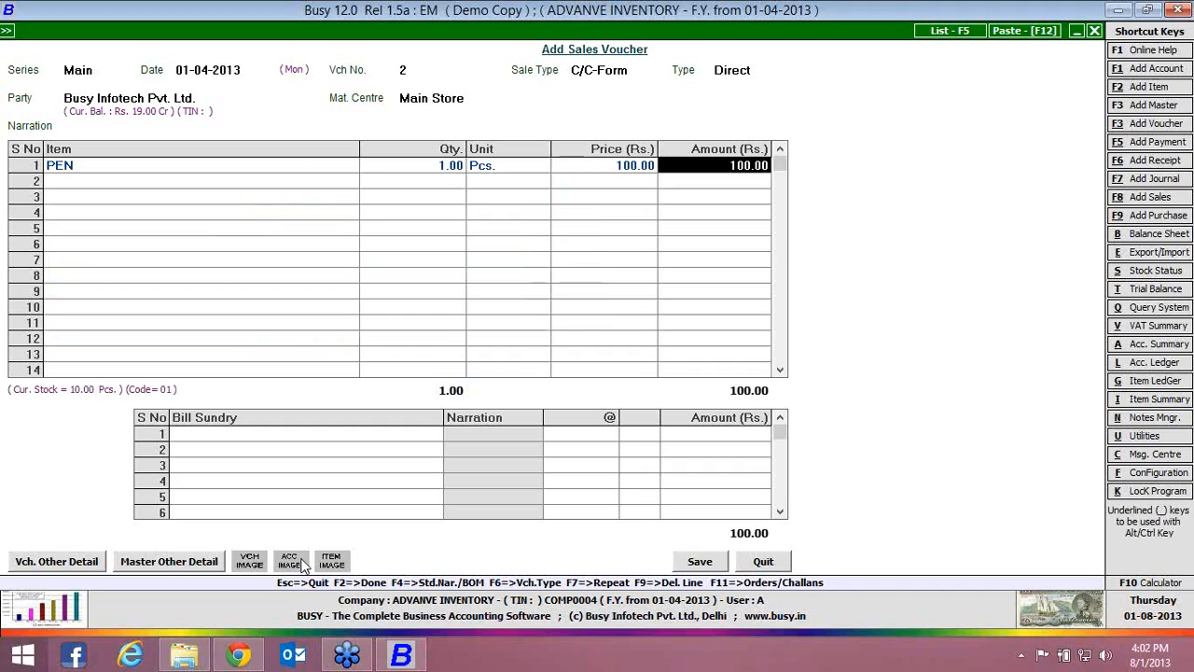
click(763, 561)
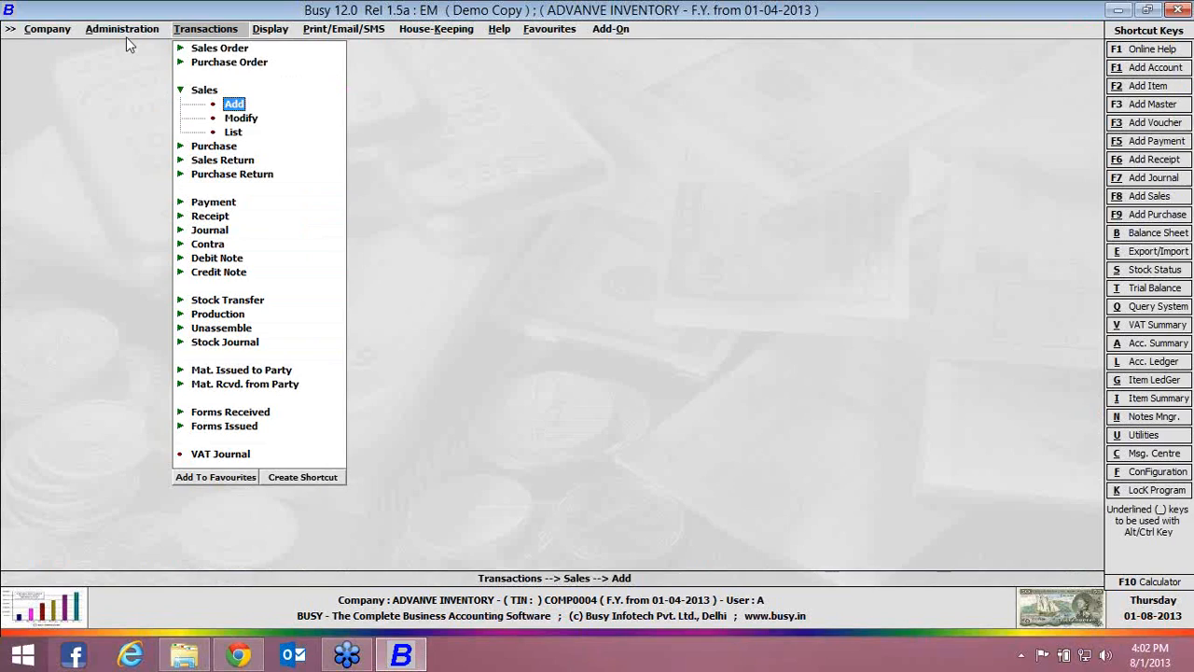
Add a new sales invoice format named A in the advanced invoice/document printing configuration
click(121, 30)
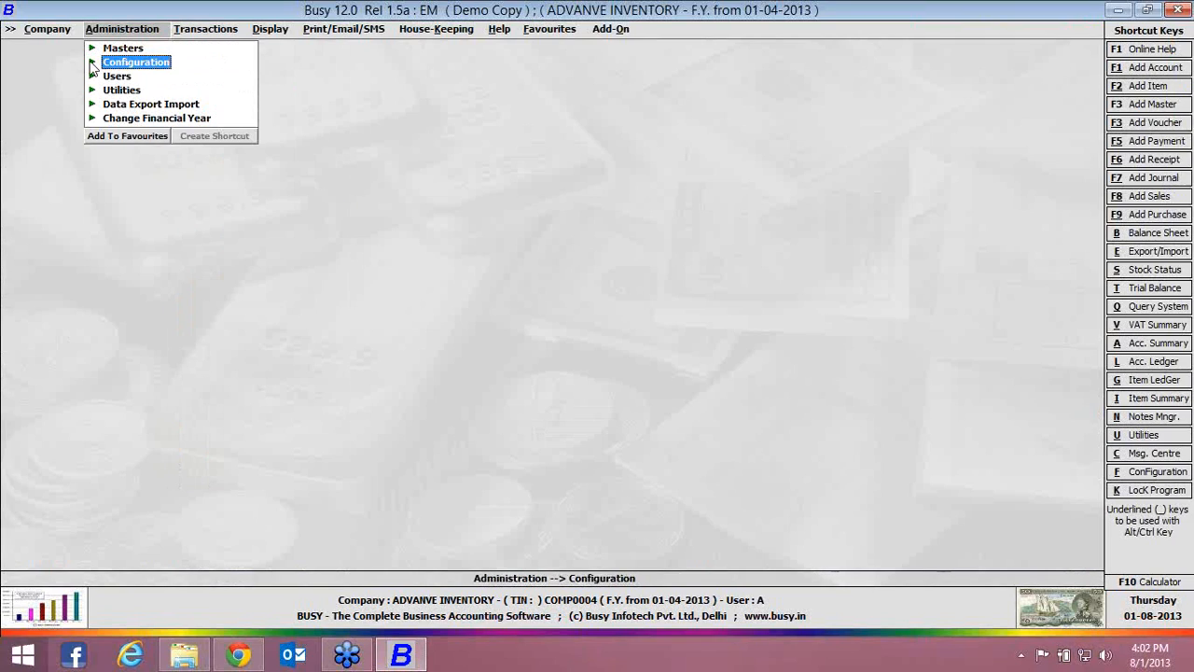
click(92, 64)
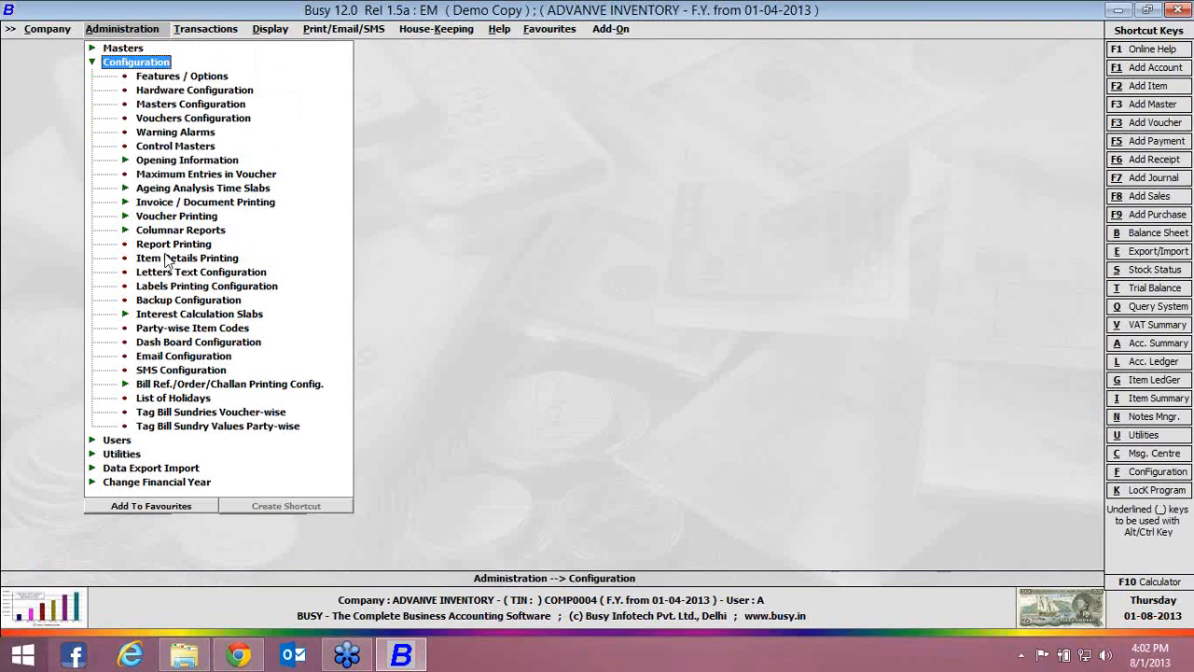
click(127, 204)
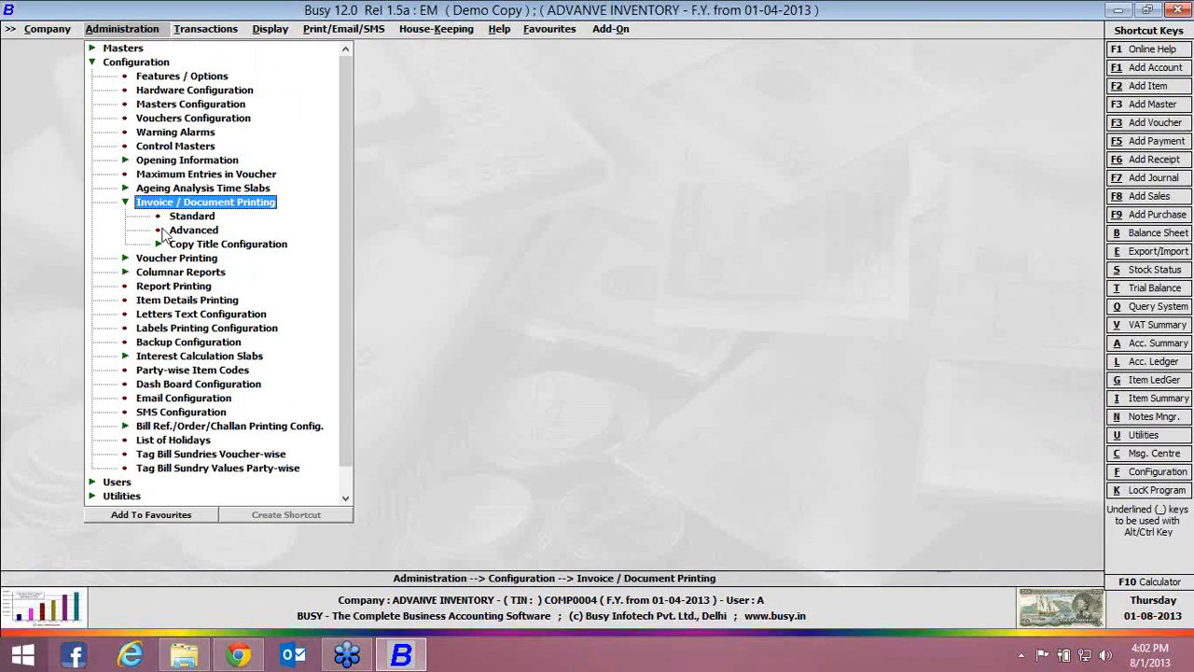
click(183, 231)
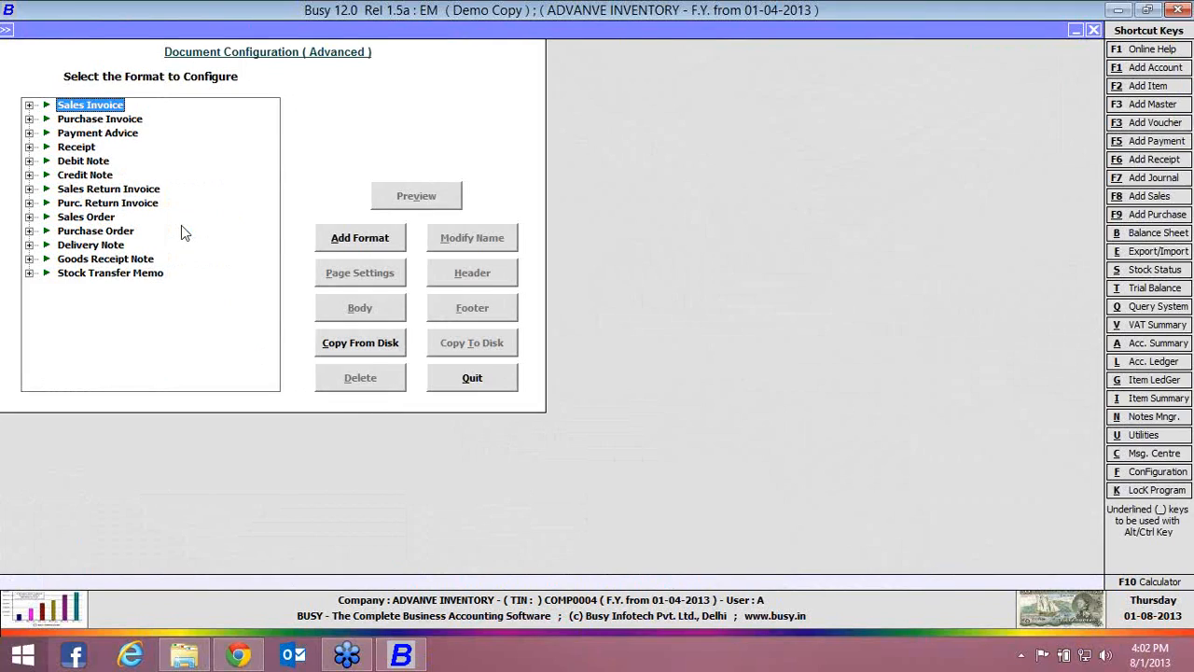
click(328, 248)
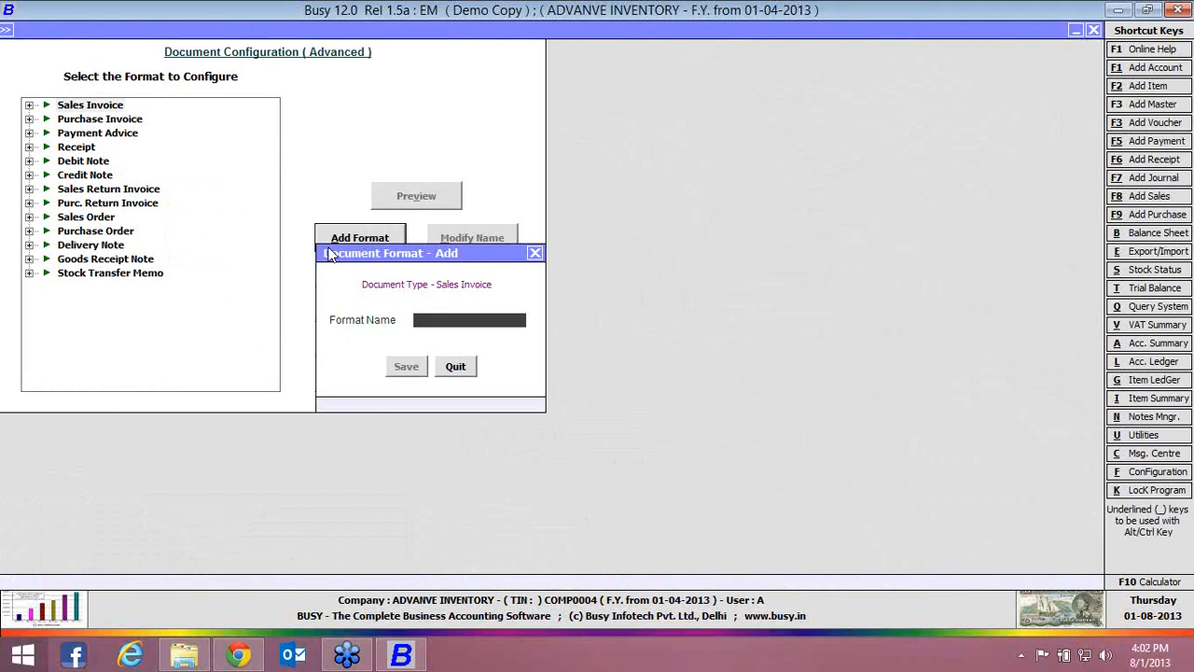
text(A)
key(Return)
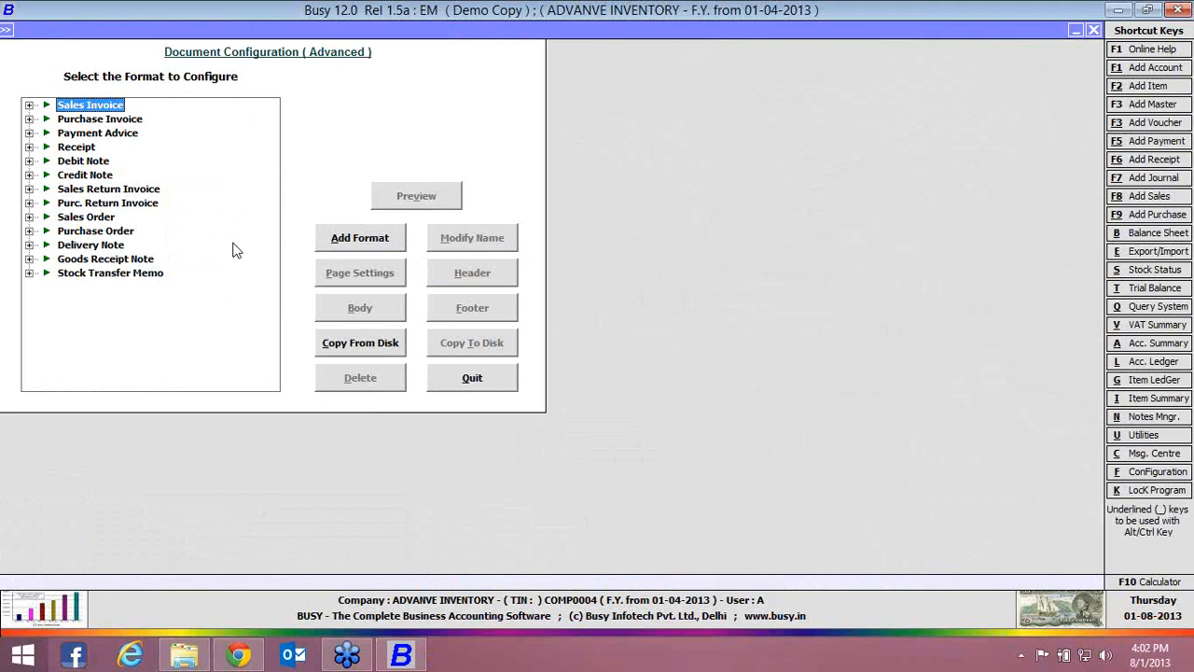
Examine the body configuration of sales invoice format A, and close the document configuration
click(29, 105)
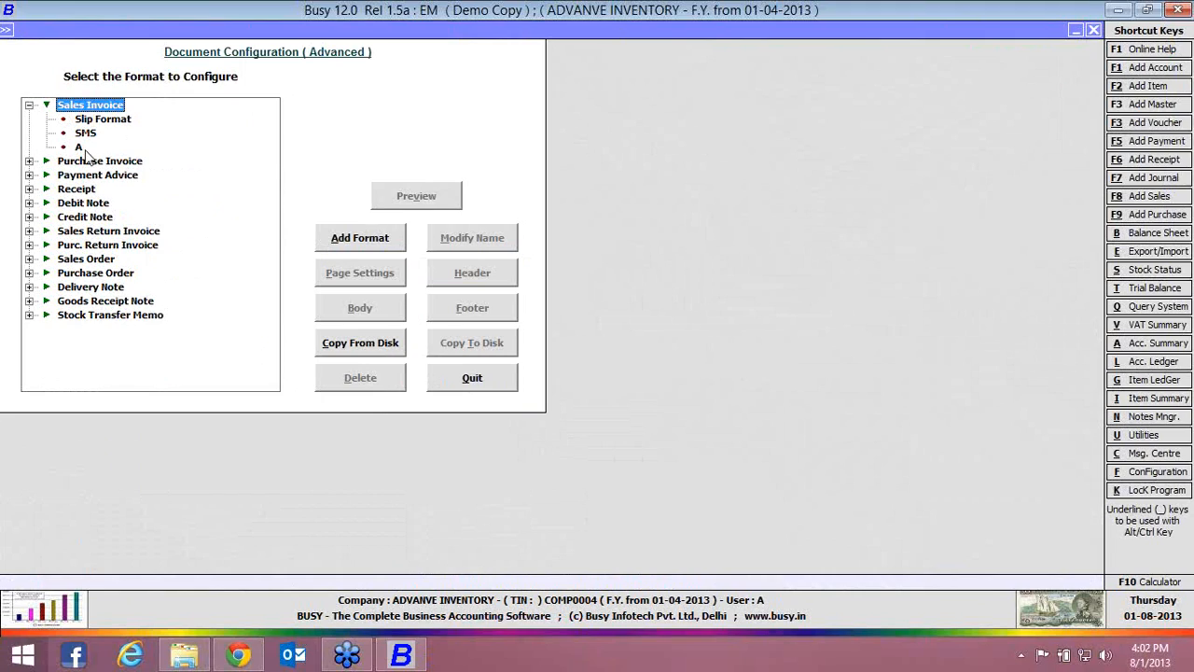
click(80, 147)
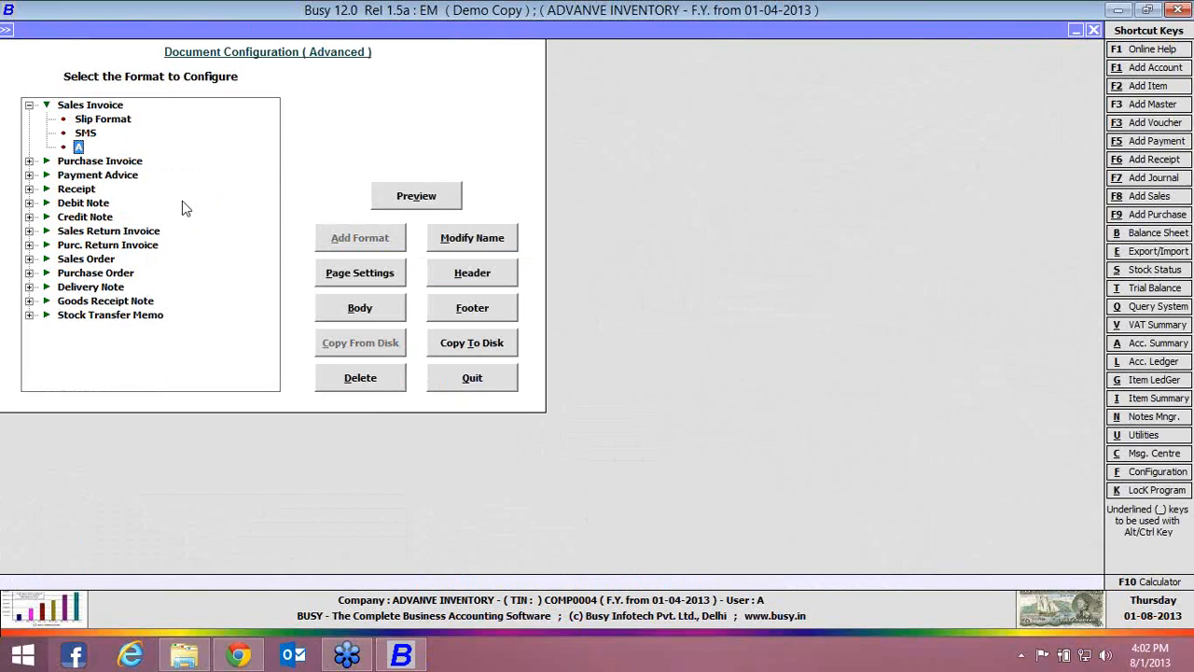
click(344, 304)
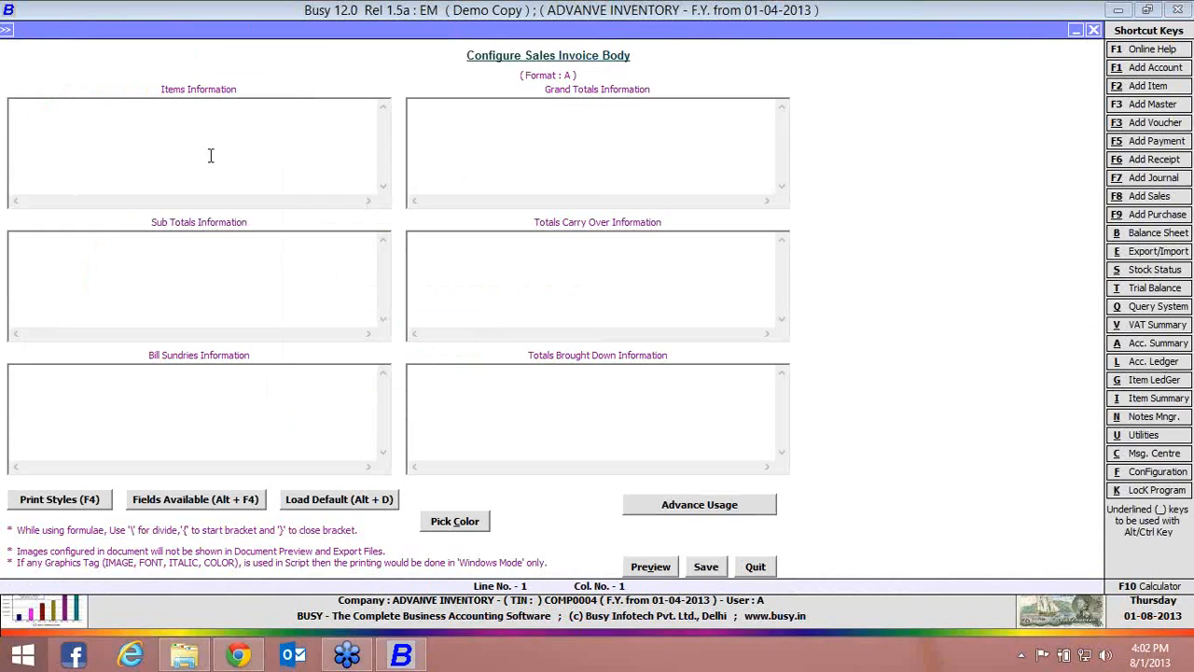
click(770, 565)
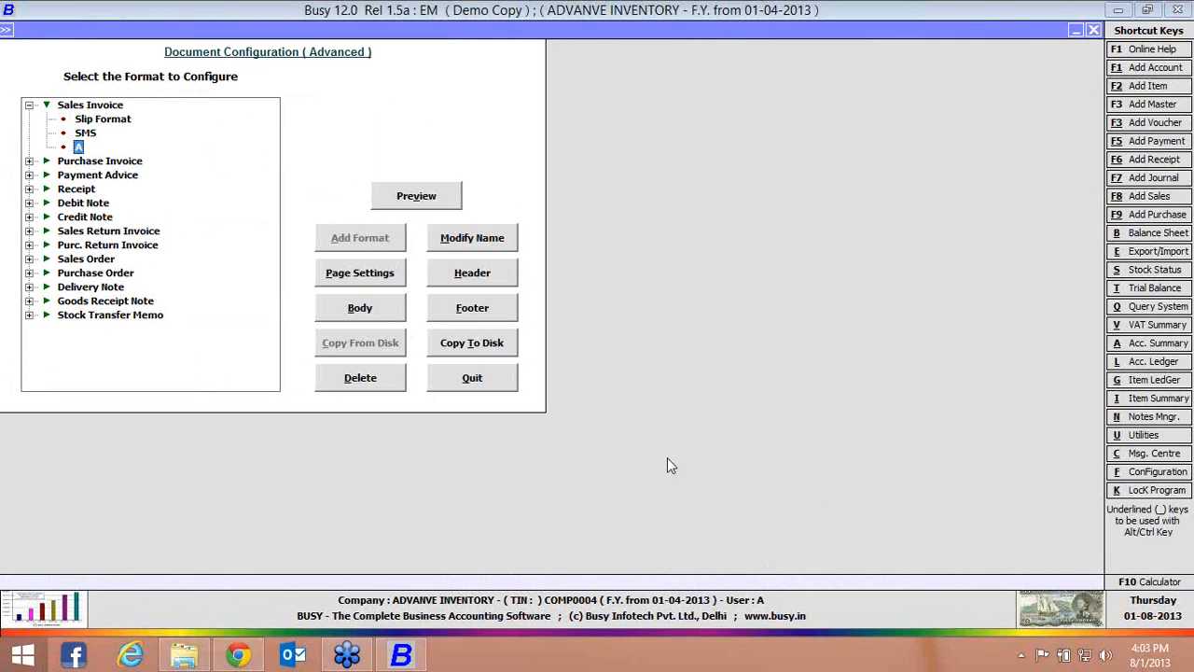
click(511, 380)
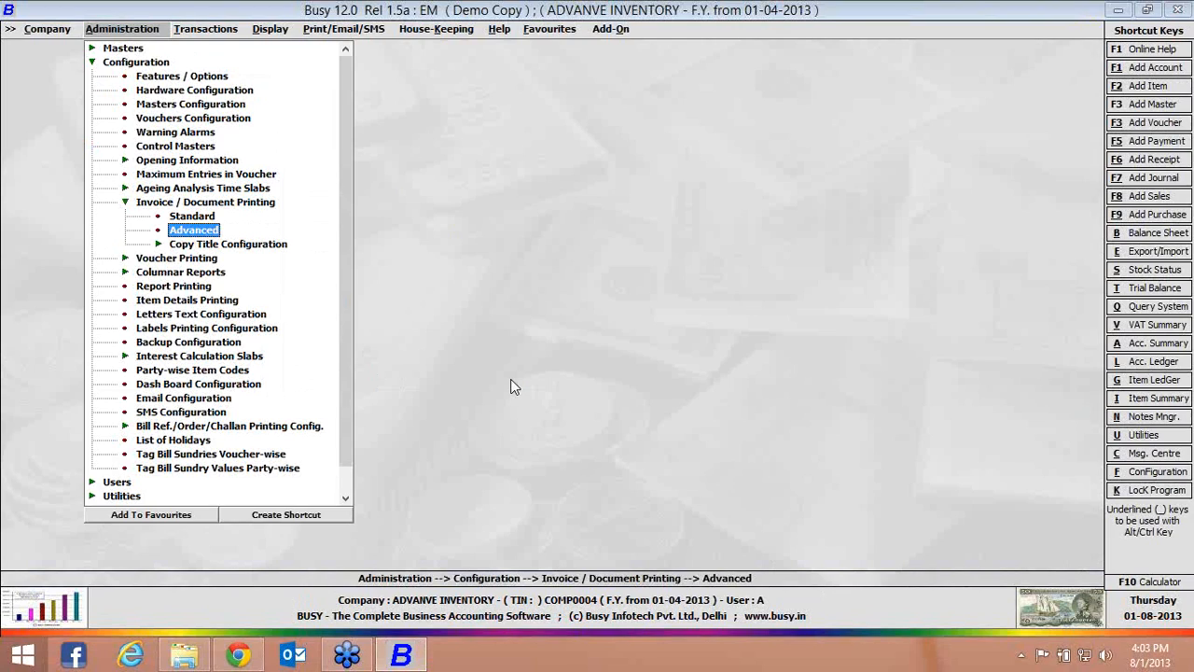
key(Escape)
key(Escape)
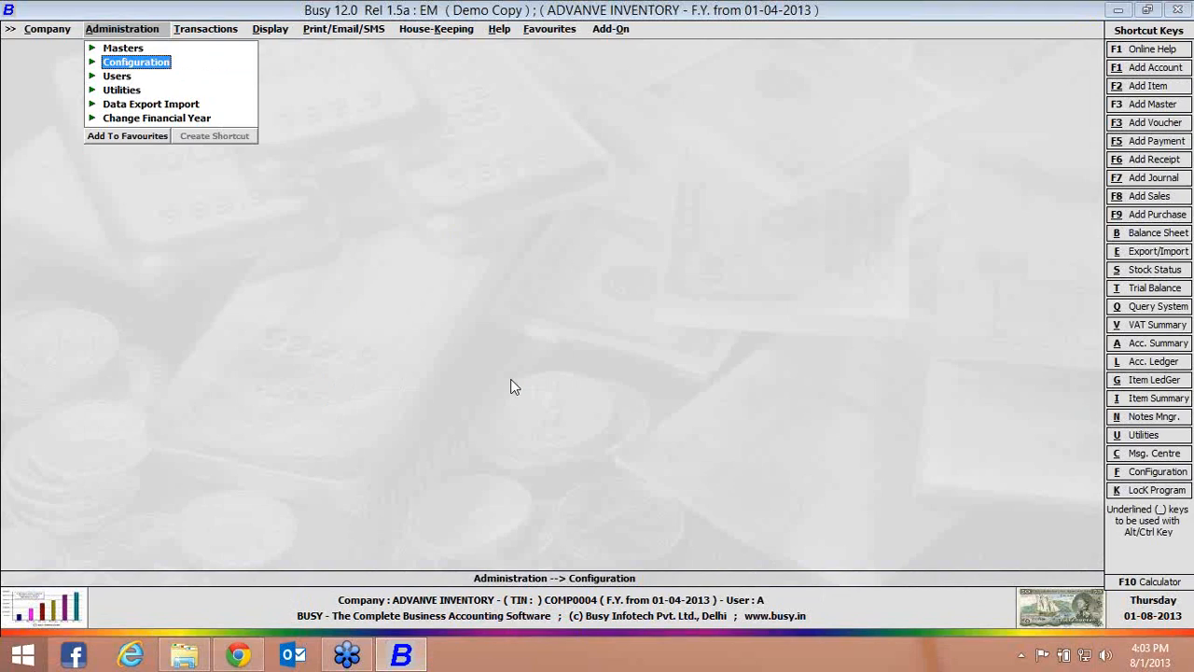
Open the Inventory feature options and set the Item-wise Discount Type to Compound Discount
key(Return)
key(Return)
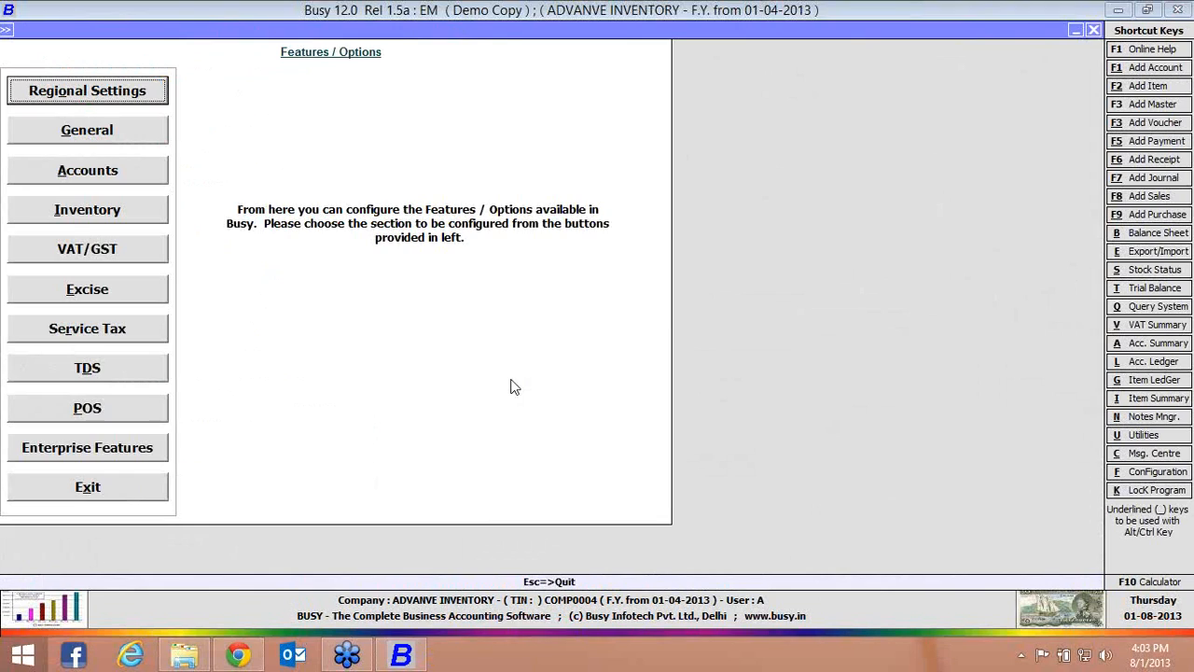
key(Down)
key(Down)
key(Down)
key(Return)
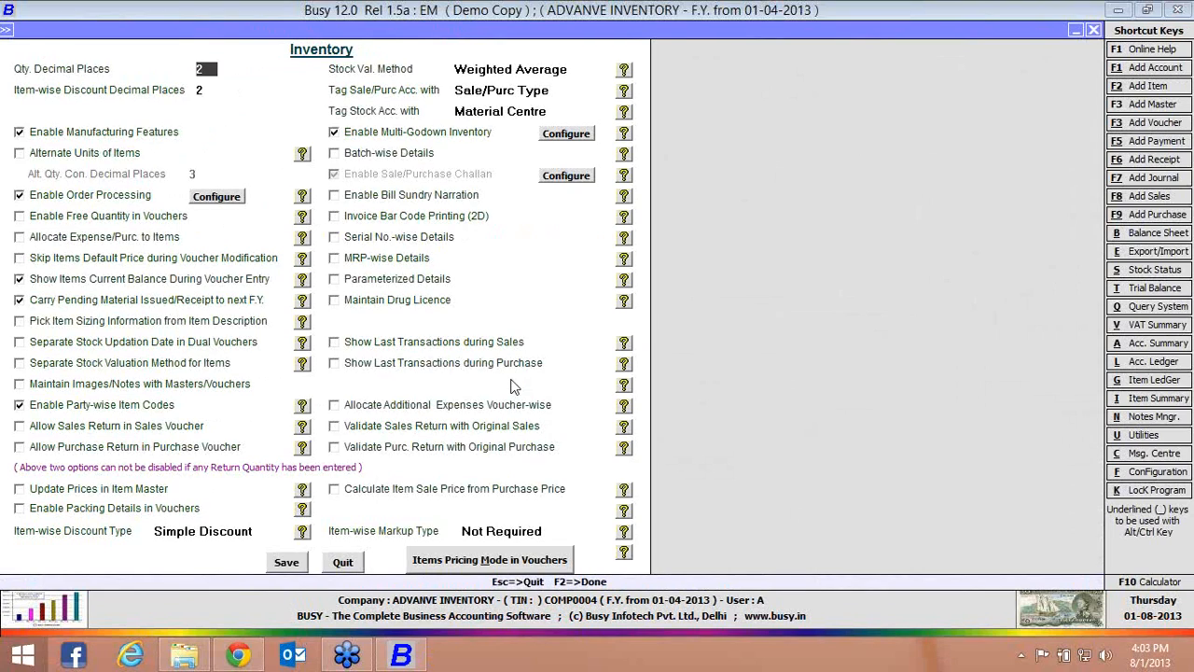
click(248, 532)
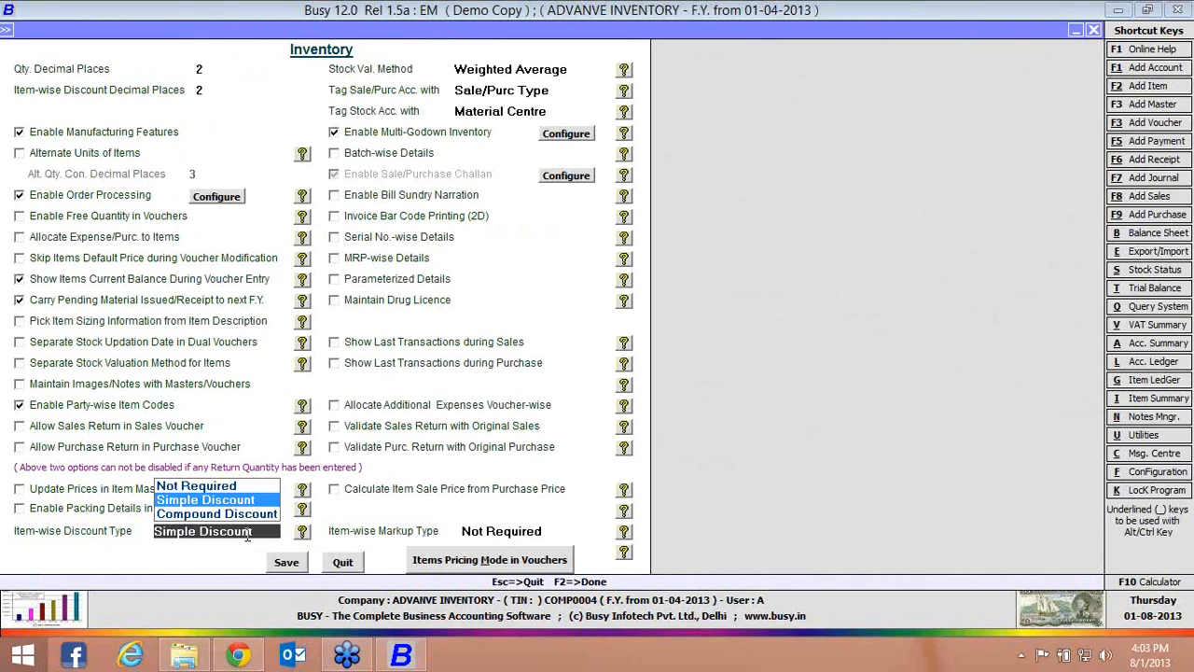
key(Down)
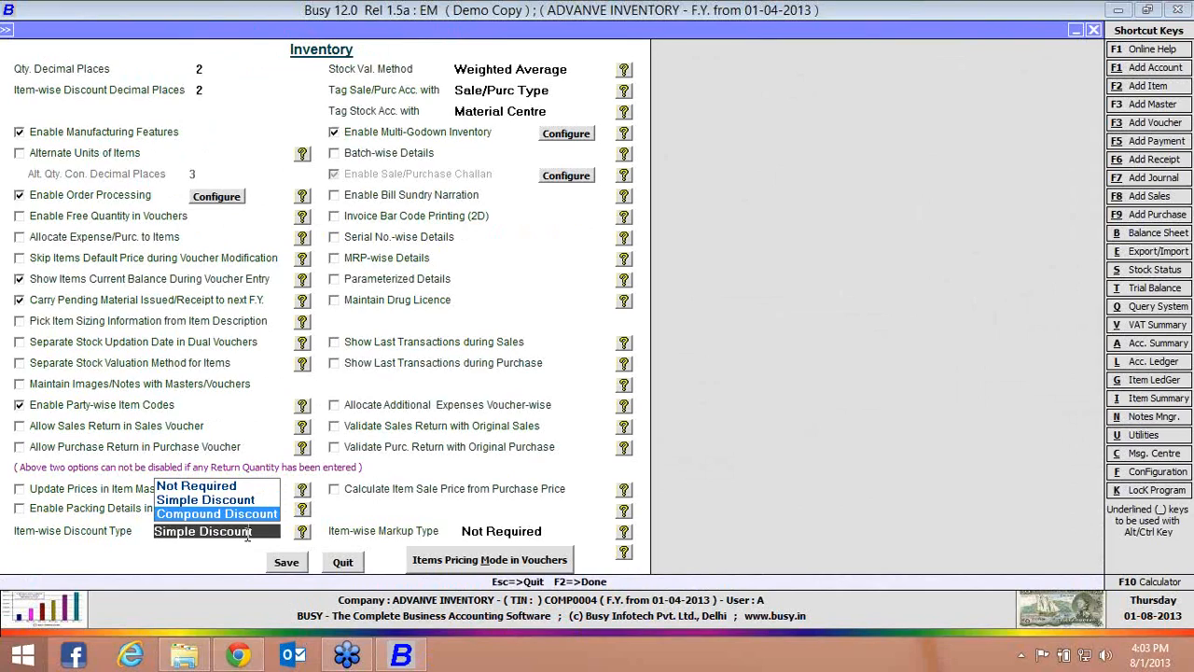
key(Return)
click(247, 535)
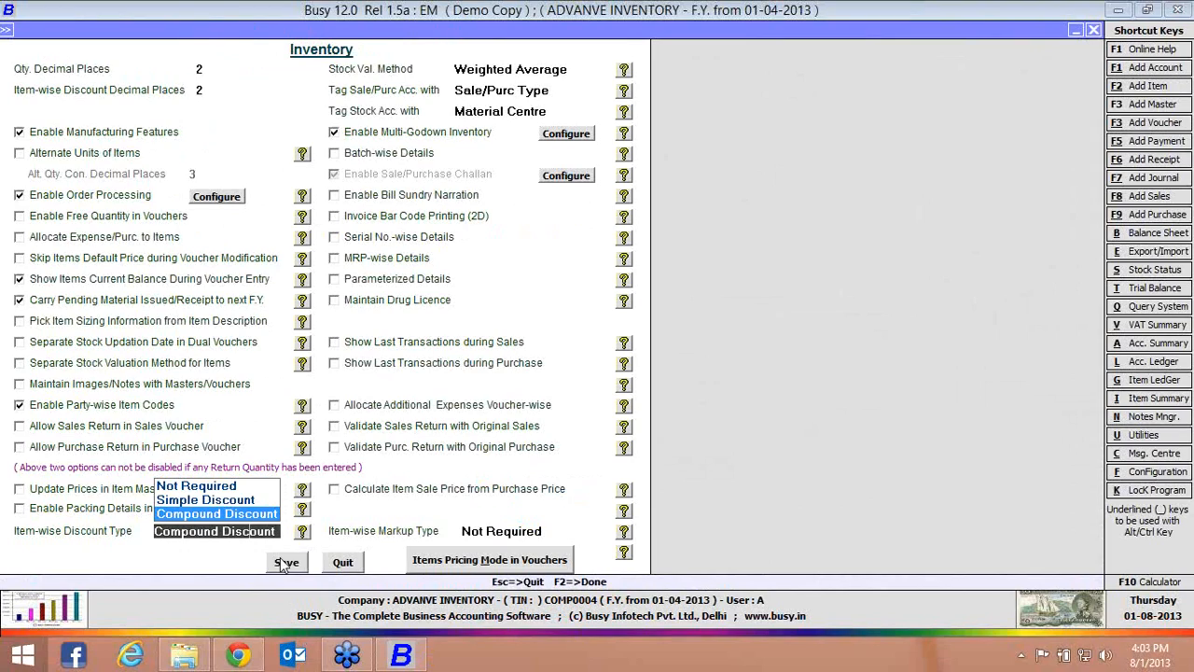
Save the Inventory feature options with the compound item-wise discount type
key(F2)
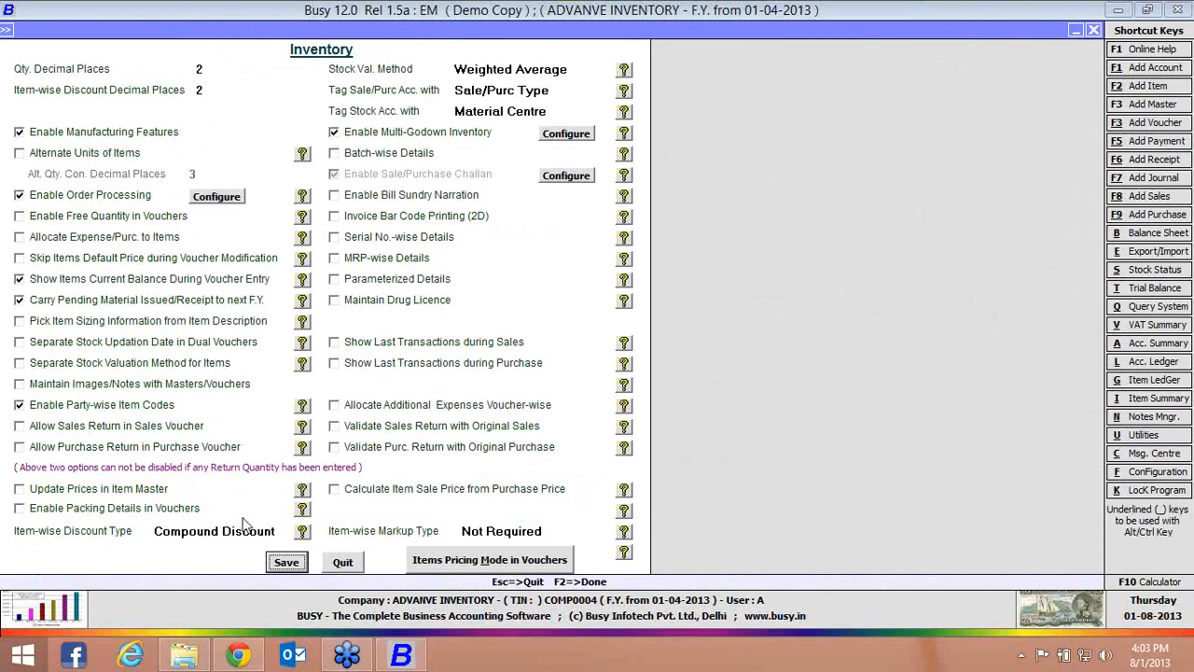
click(285, 560)
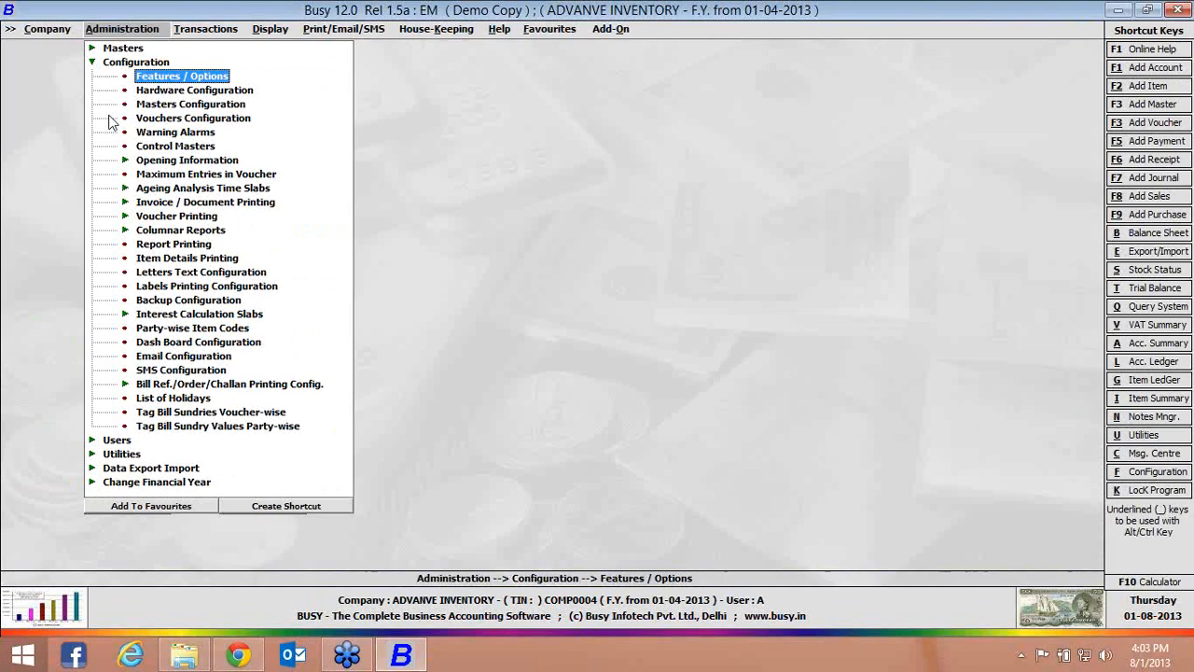
Examine the list of discount structures available for modification in the miscellaneous masters, and close the list
click(91, 64)
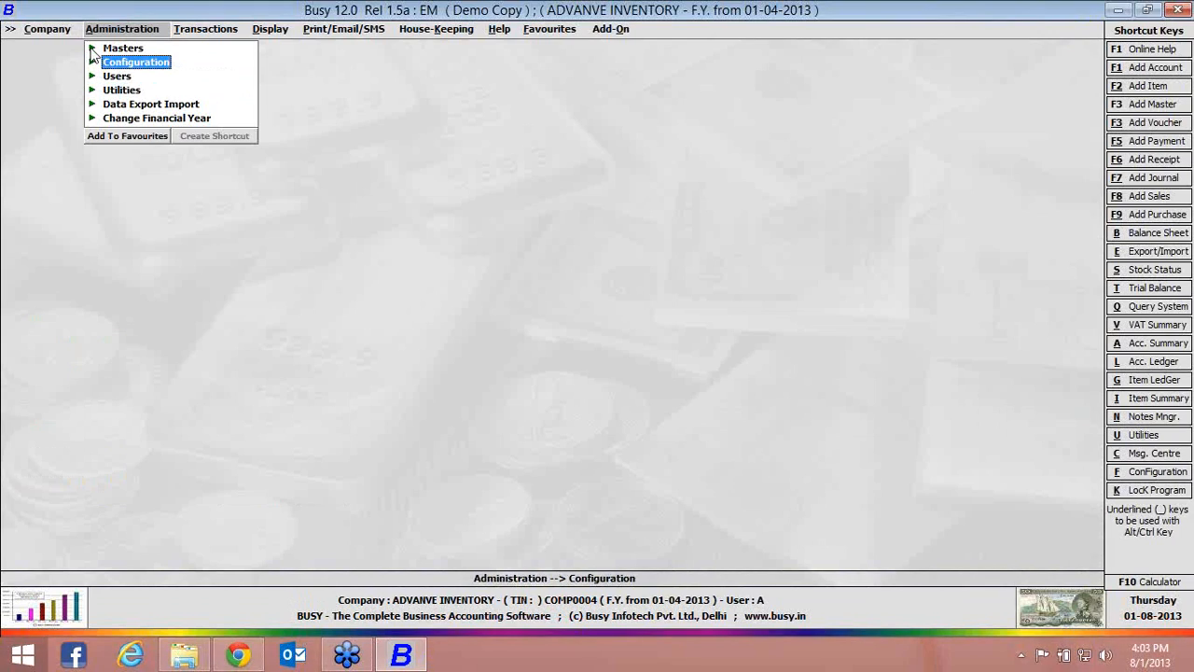
click(92, 49)
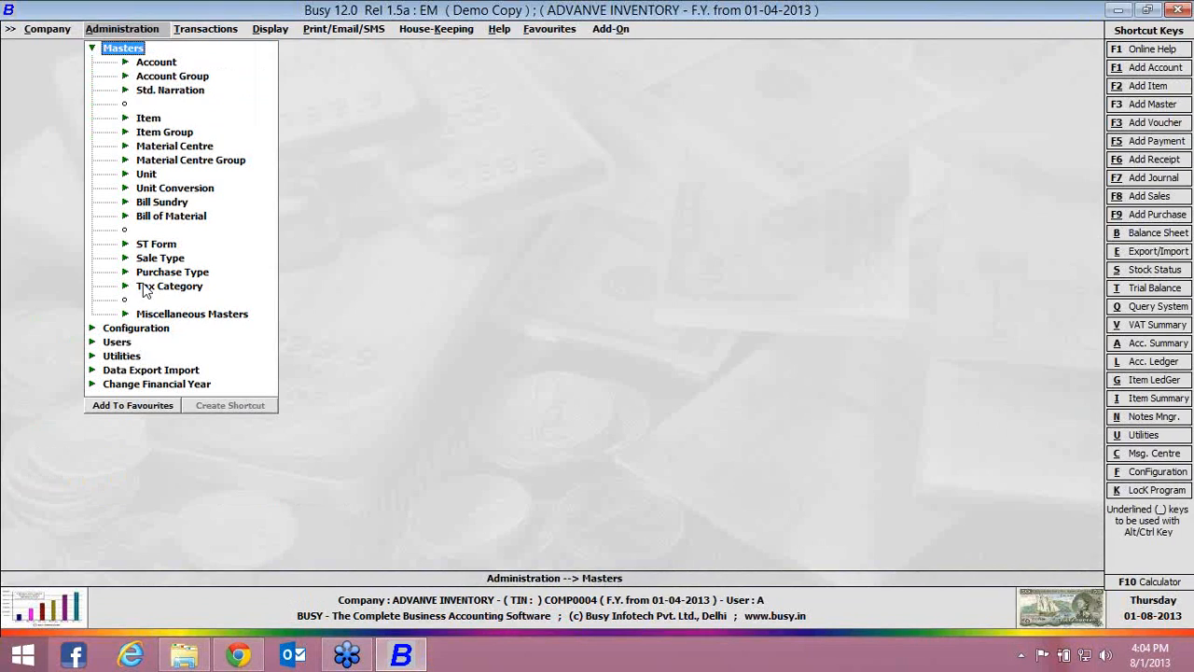
click(126, 314)
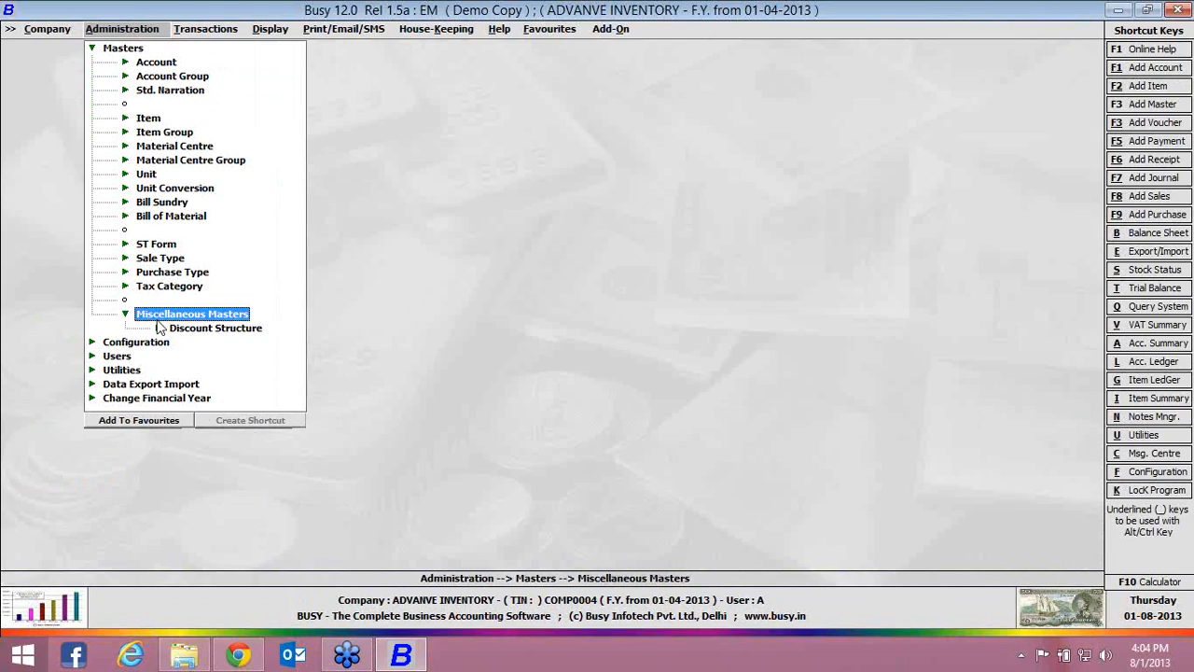
click(184, 330)
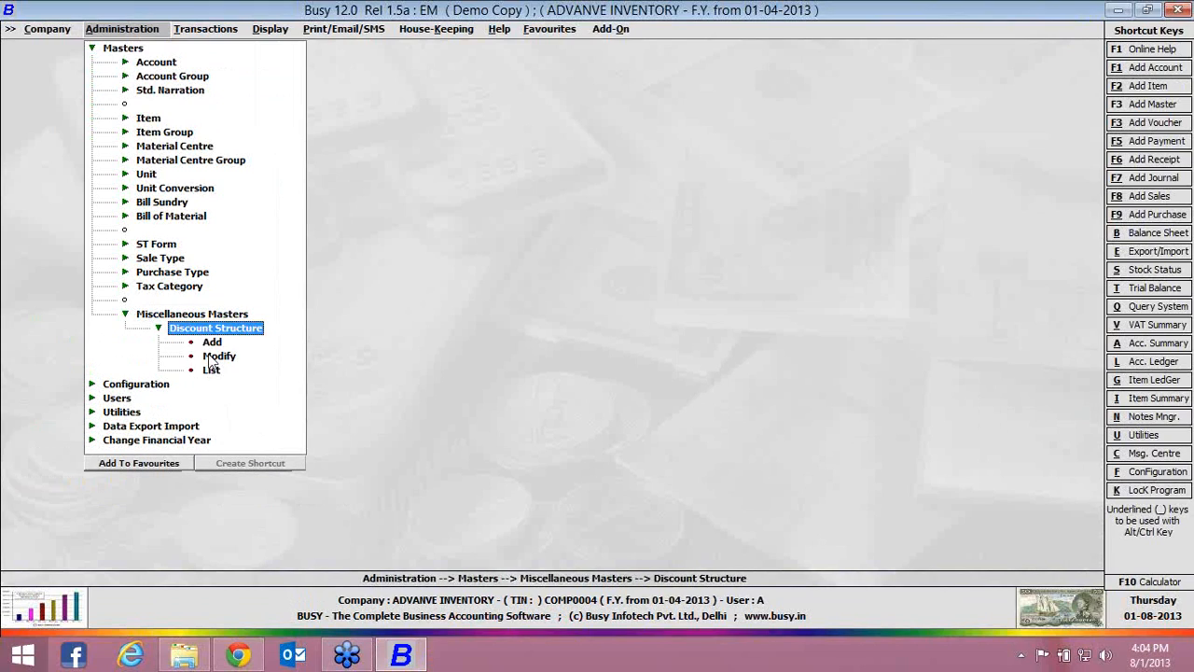
click(214, 358)
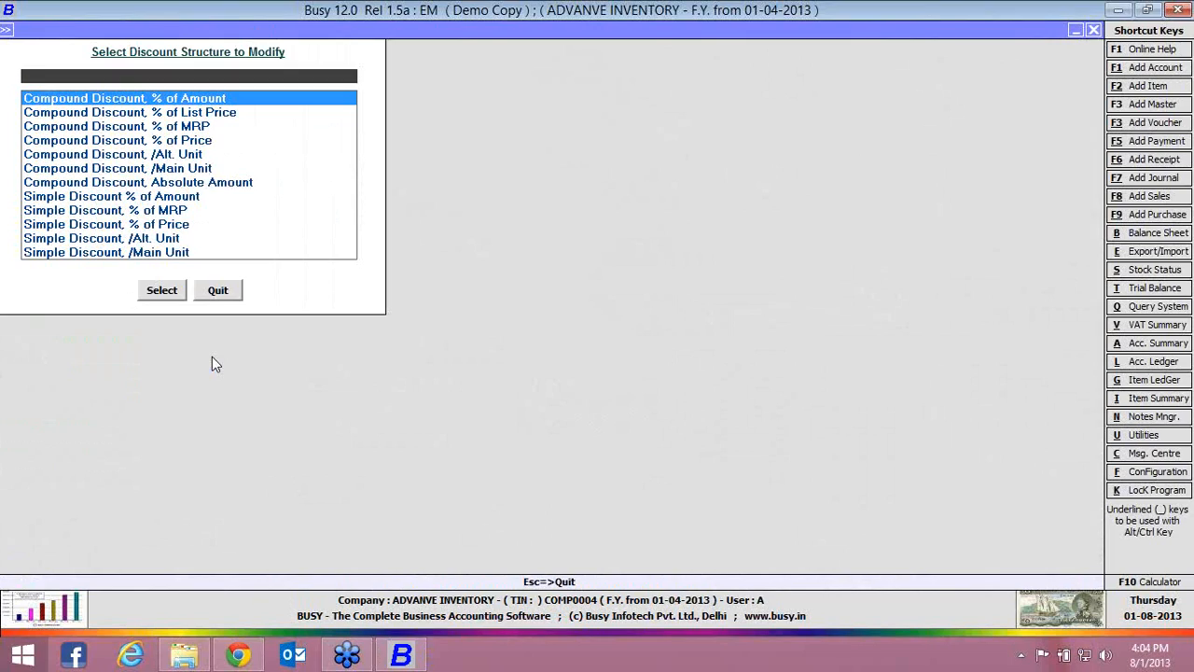
key(Down)
key(Down)
key(Down)
key(Down)
key(Down)
key(Down)
key(Down)
key(Down)
key(Down)
key(Down)
key(Down)
key(Down)
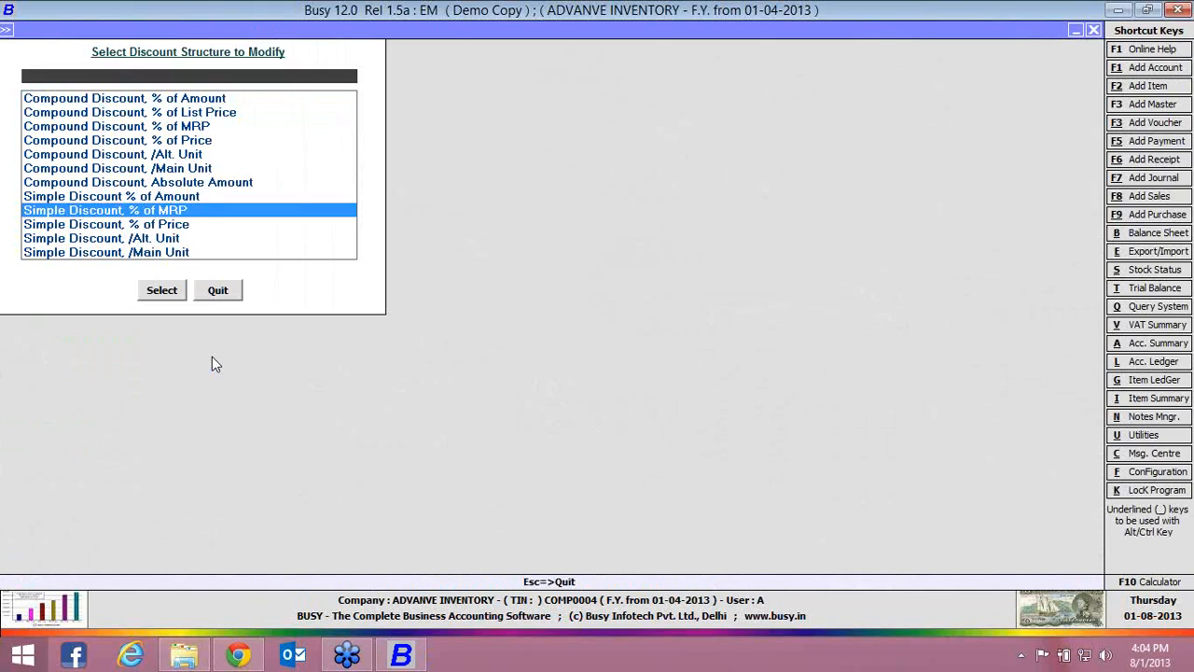
key(Up)
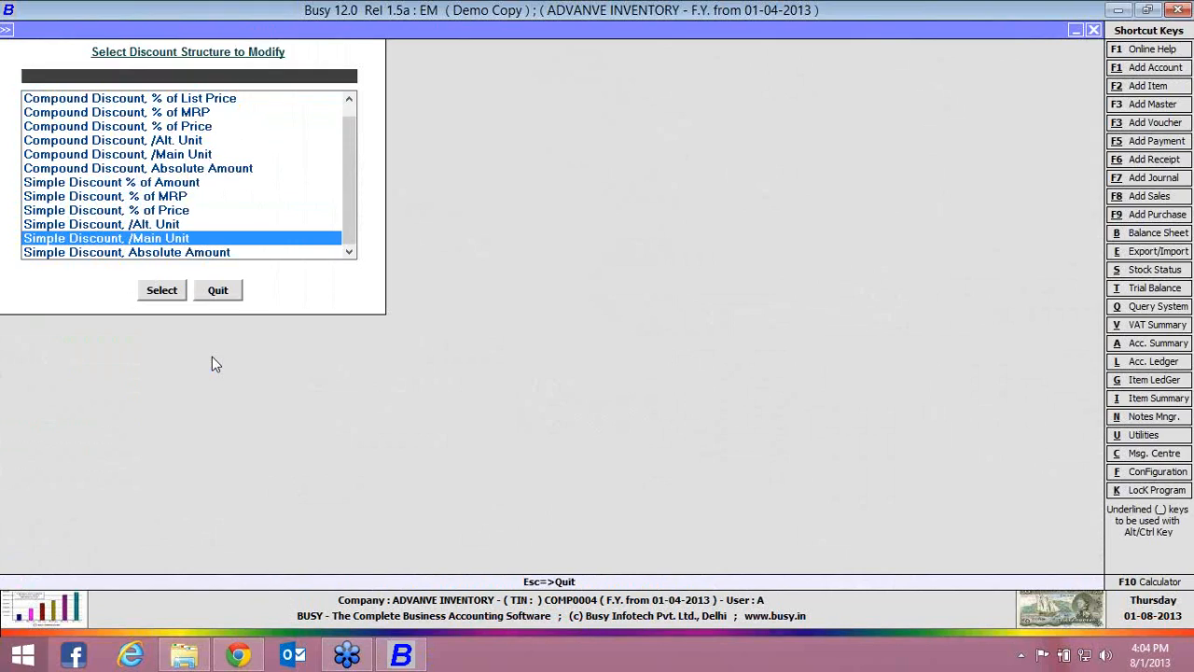
key(Home)
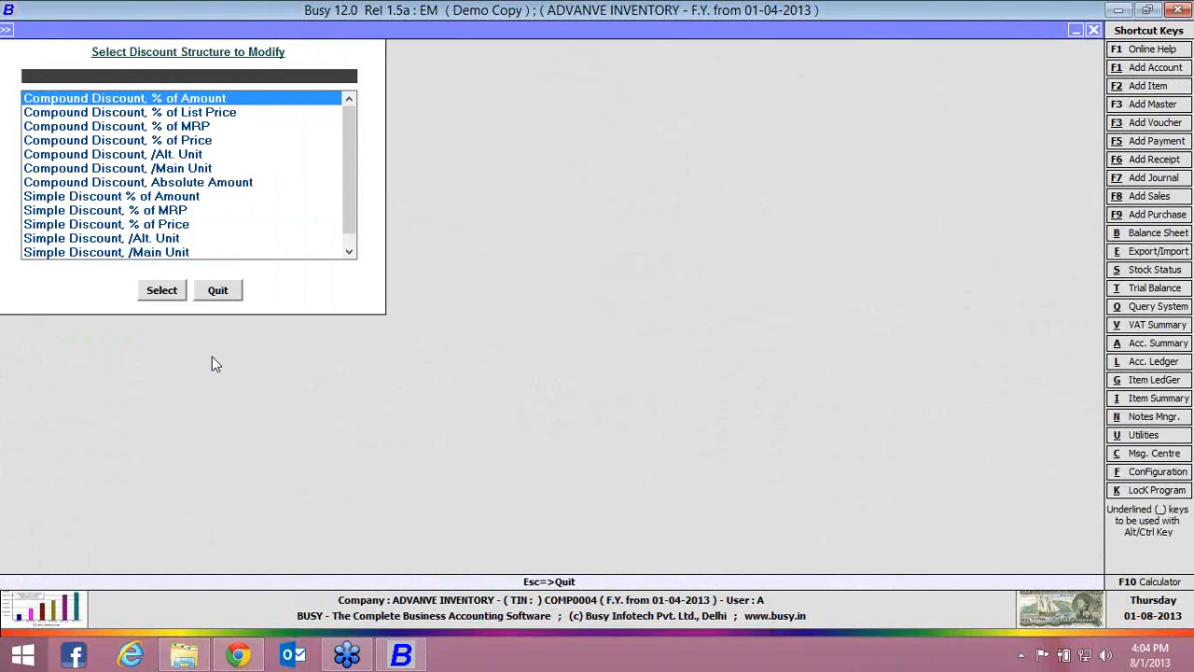
key(Escape)
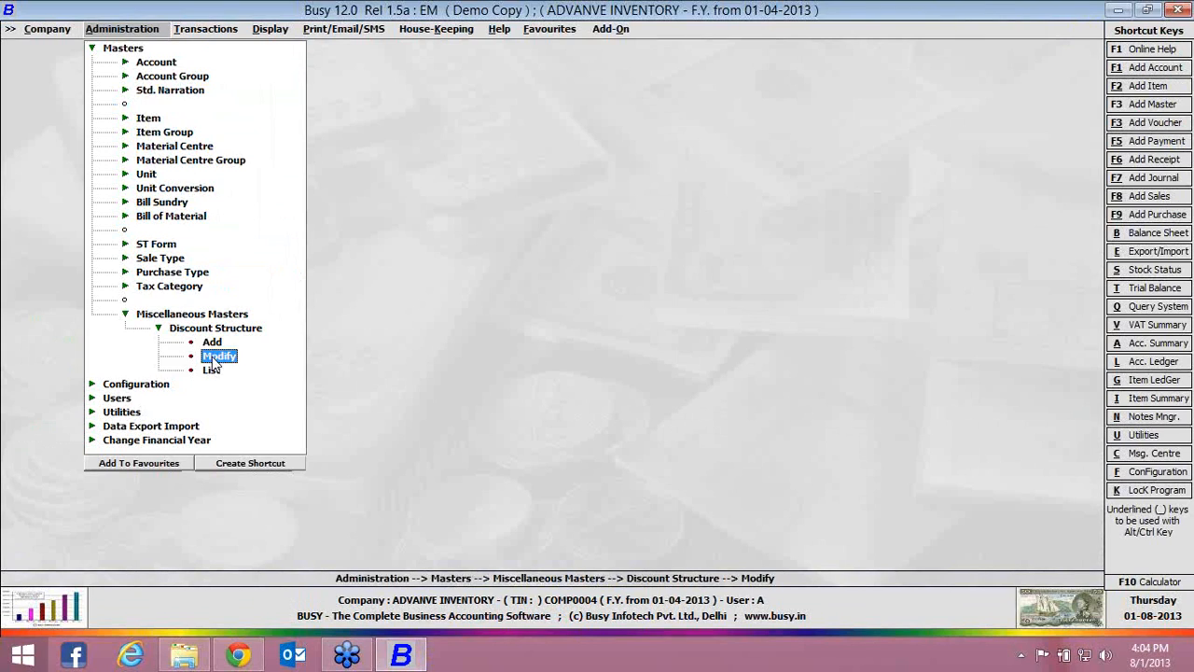
View the settings of the "Compound Discount, % of Amount" discount structure and return to the structure list
click(213, 358)
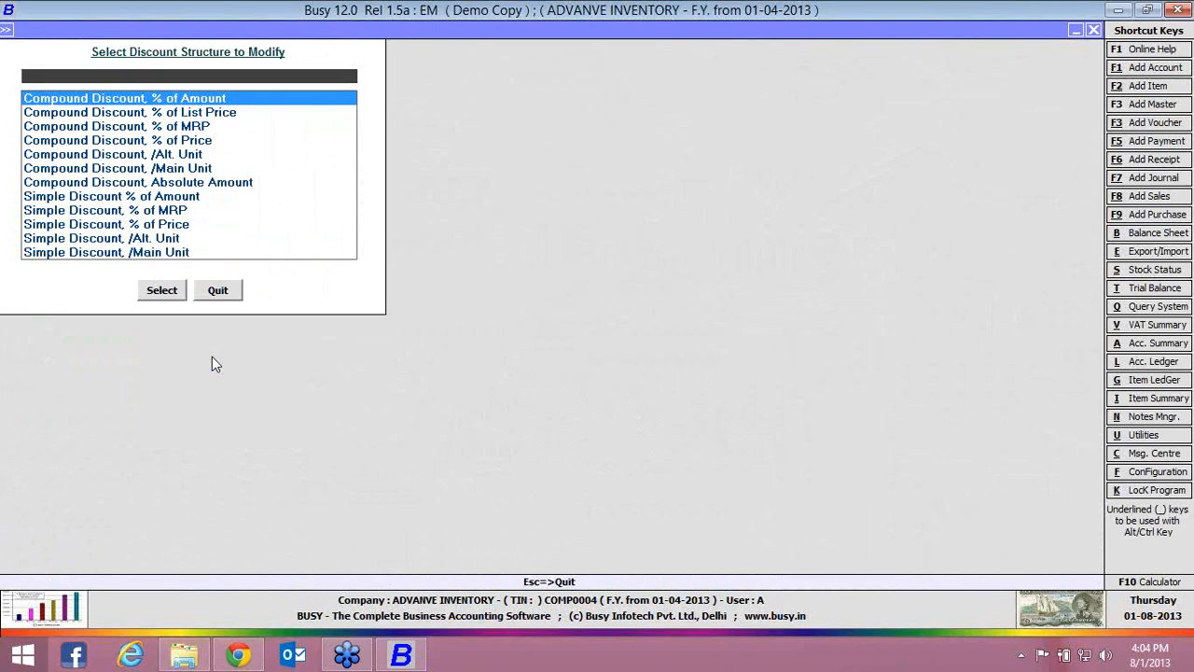
key(Return)
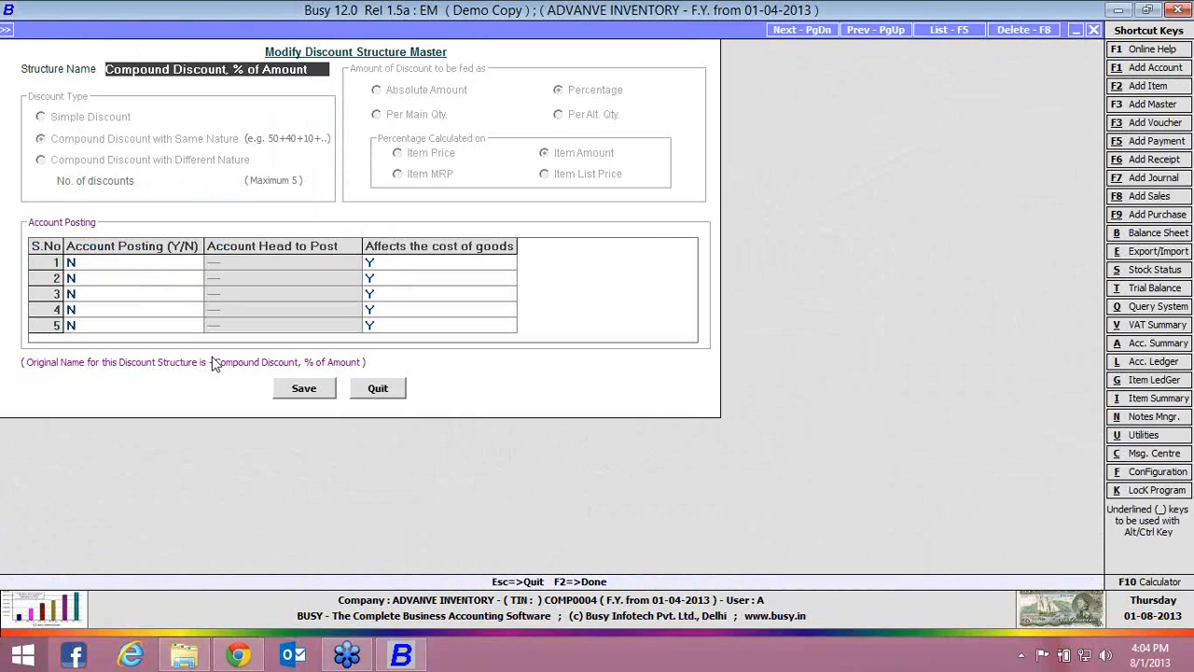
key(Escape)
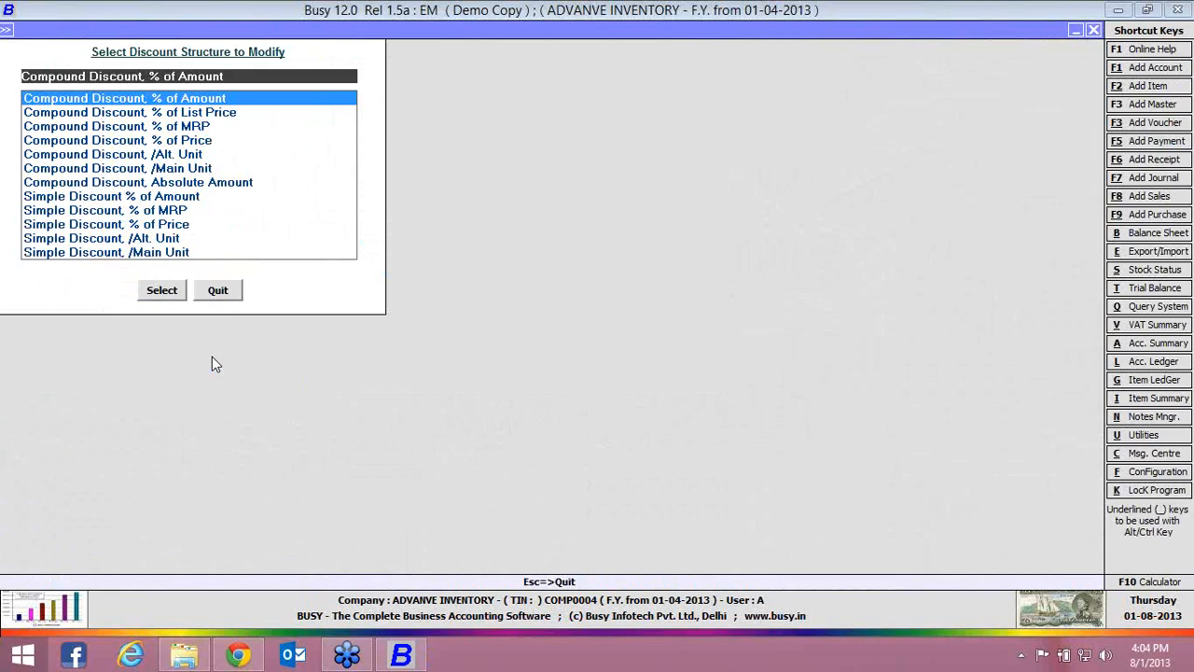
View the settings of the "Simple Discount % of Amount" discount structure and quit the modification list
key(Down)
key(Down)
key(Down)
key(Down)
key(Down)
key(Down)
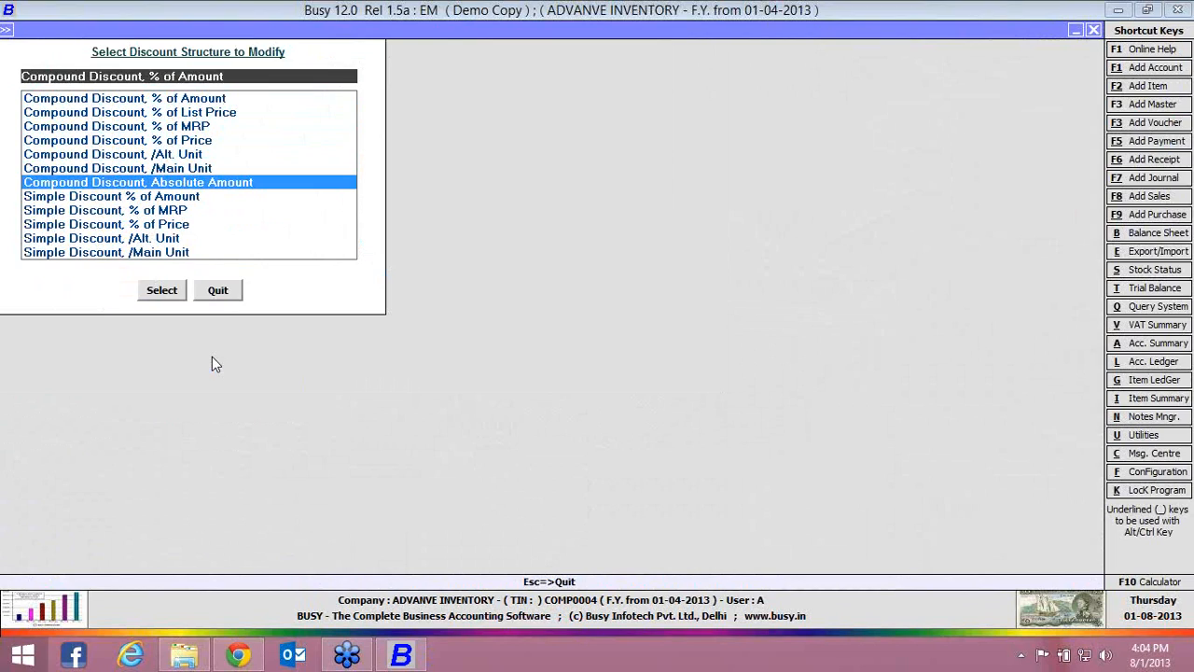
key(Down)
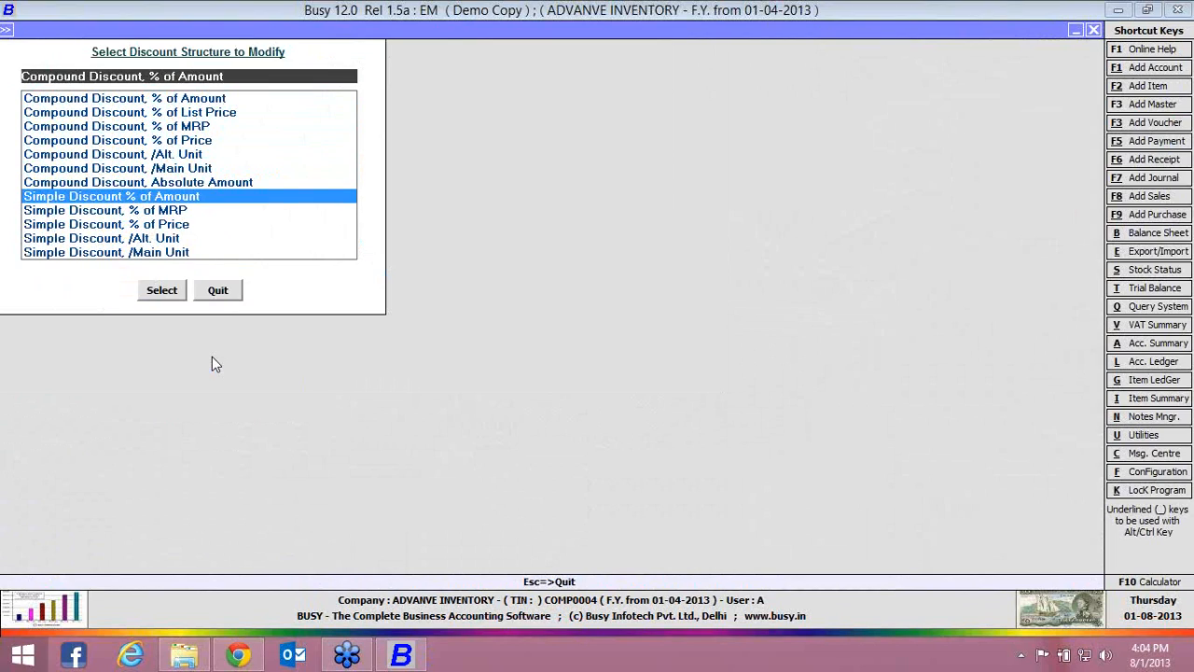
key(Return)
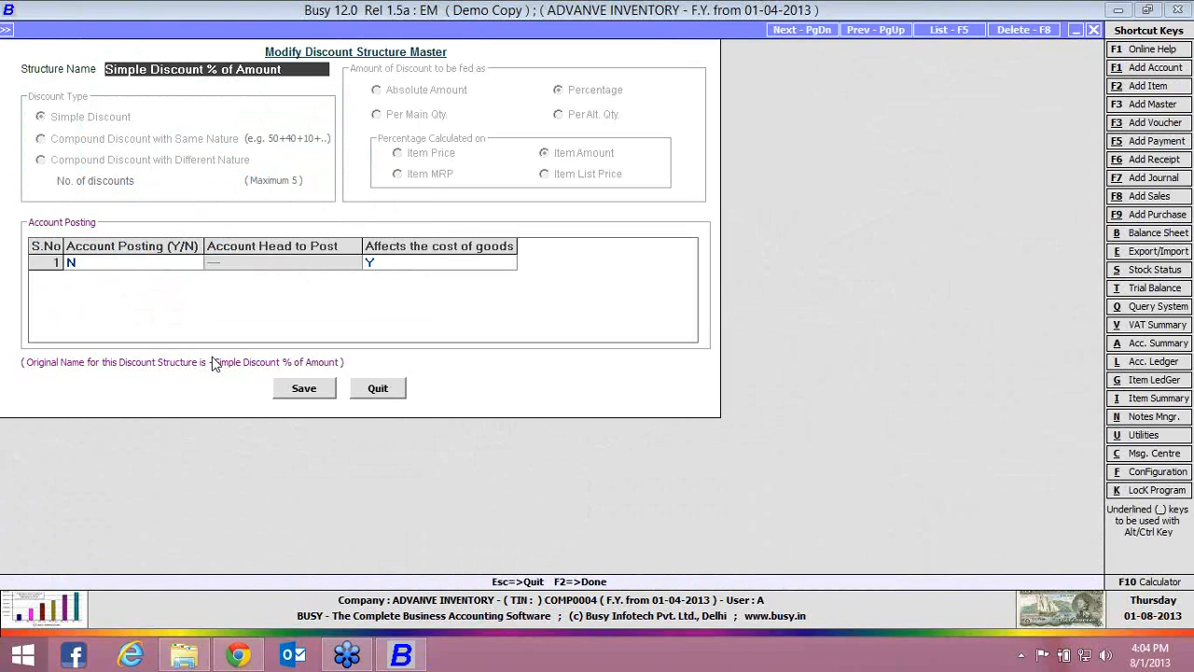
key(Escape)
key(Escape)
Start a new discount structure named NEW of type Compound Discount with Different Nature, with 3 discounts
key(Up)
key(Return)
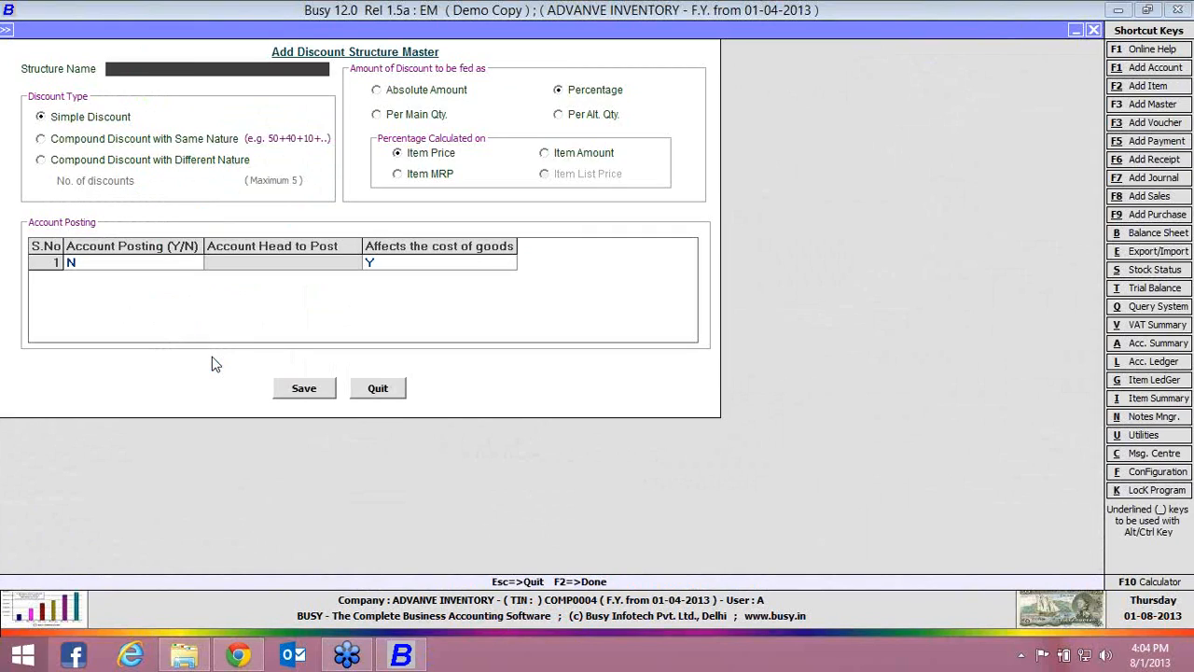
text(NEW)
key(Return)
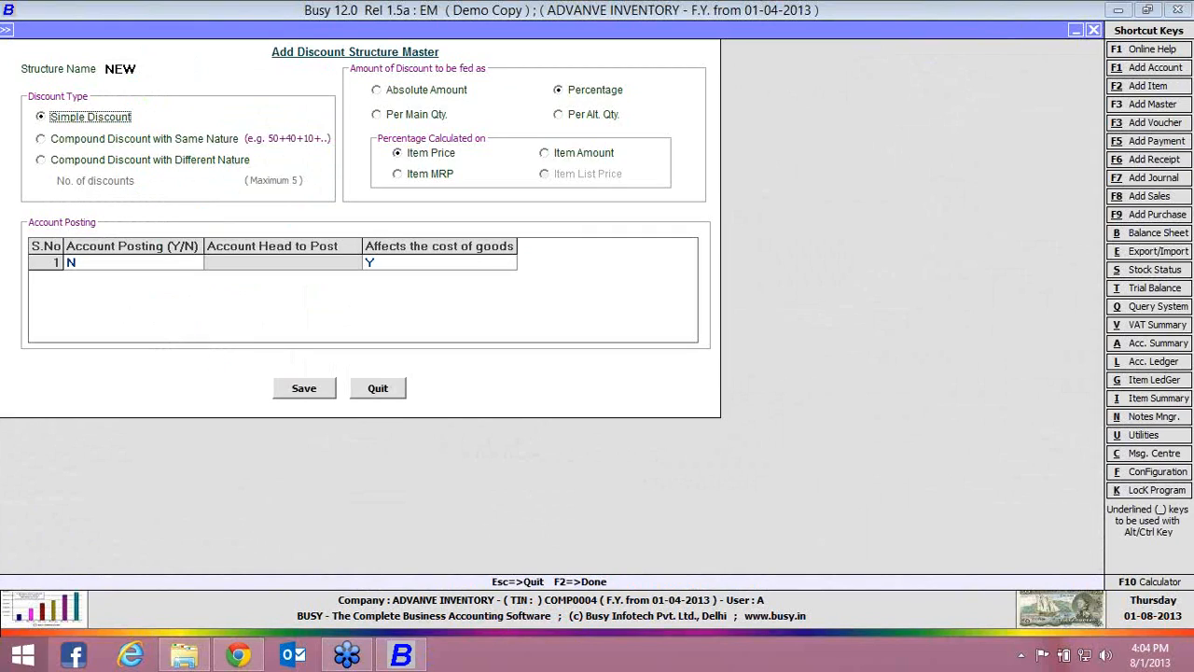
click(117, 140)
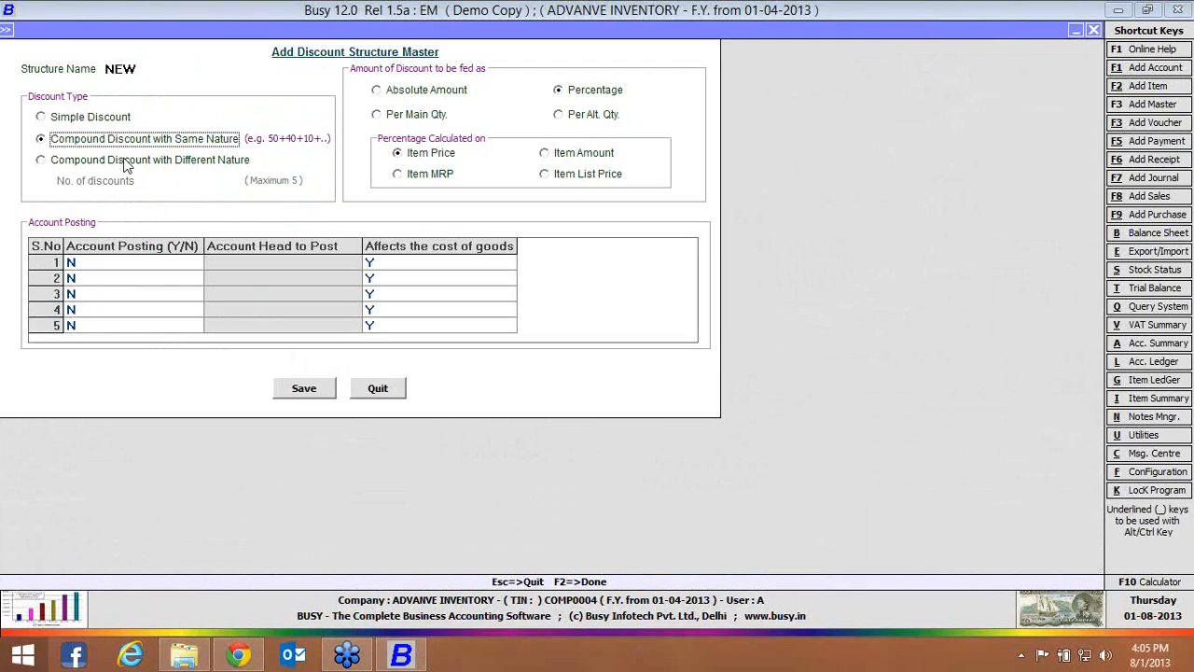
click(127, 163)
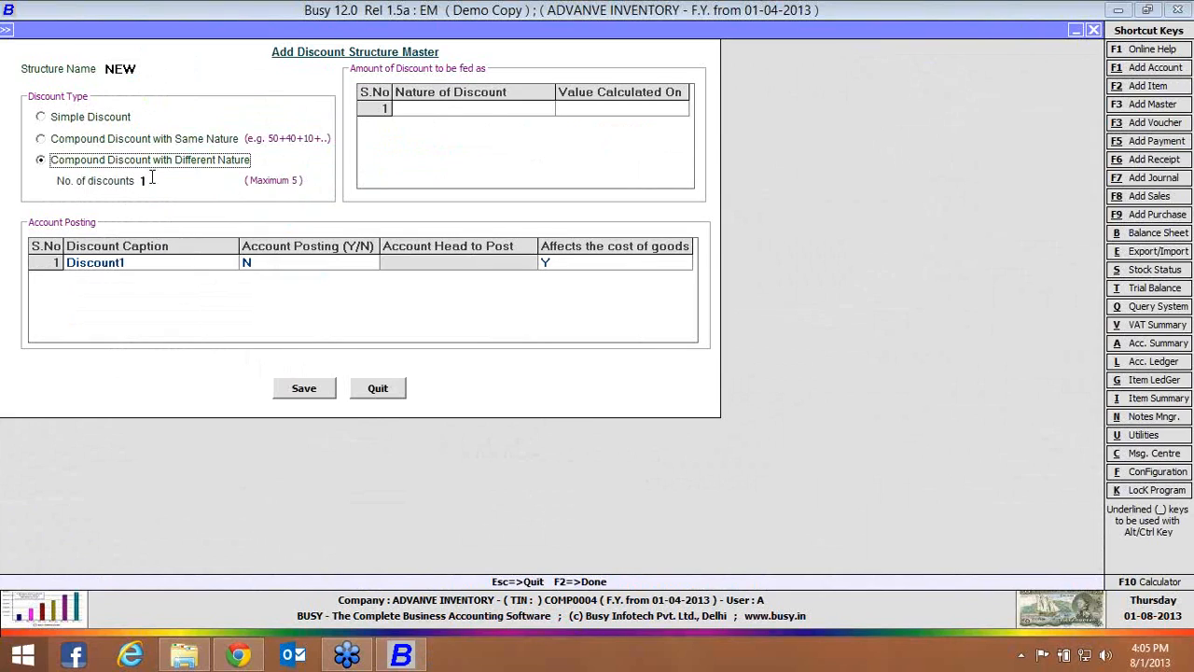
click(151, 178)
text(3)
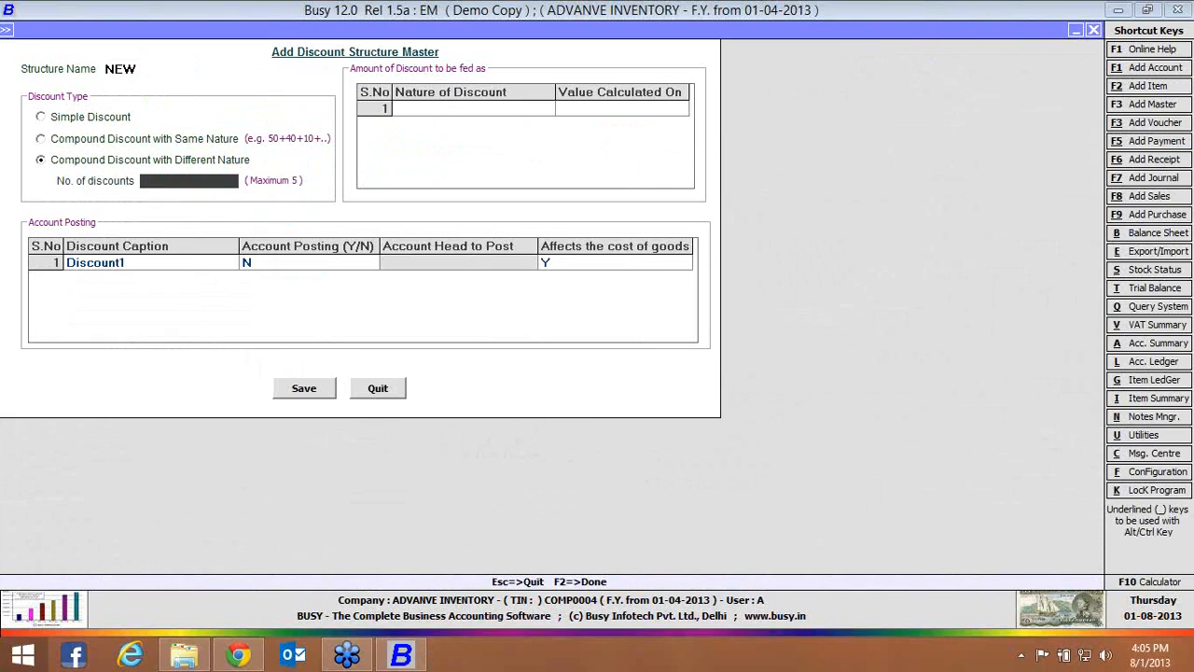
key(Return)
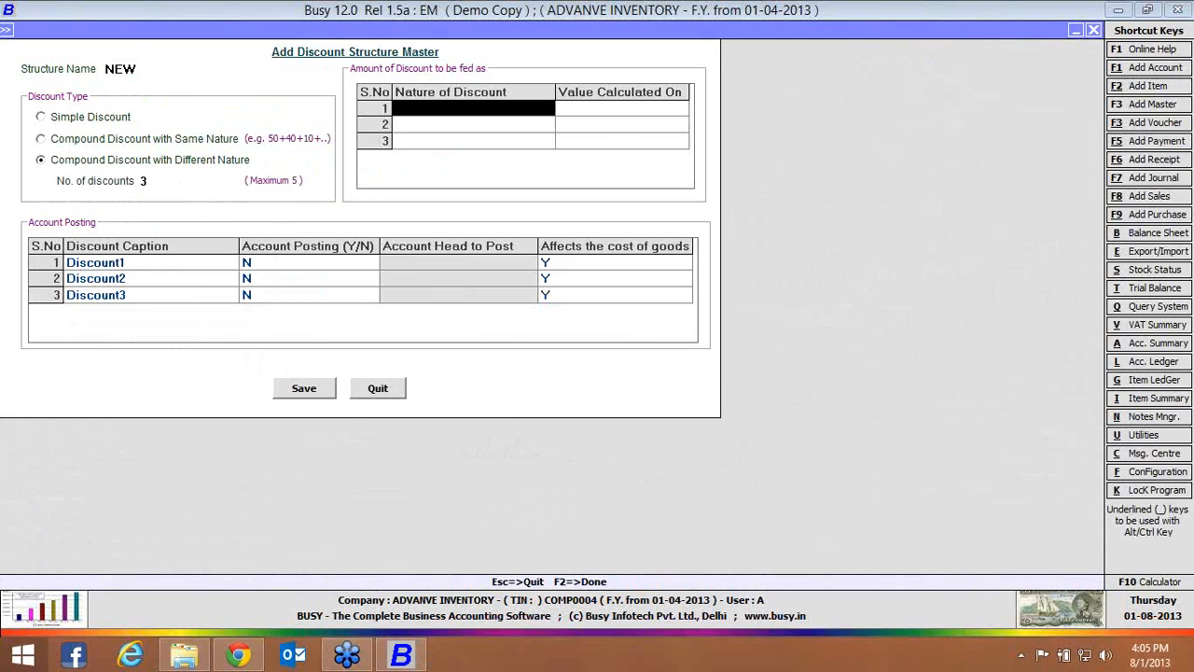
Enable account posting for Discount1 in the new discount structure
click(140, 265)
click(147, 280)
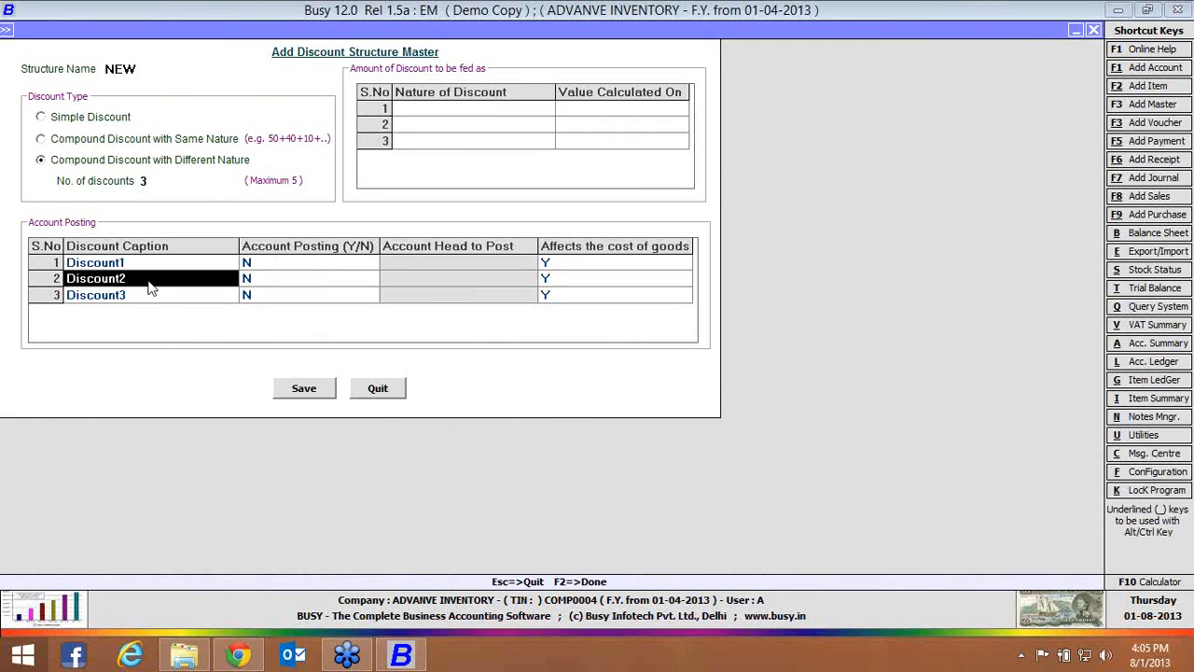
click(156, 296)
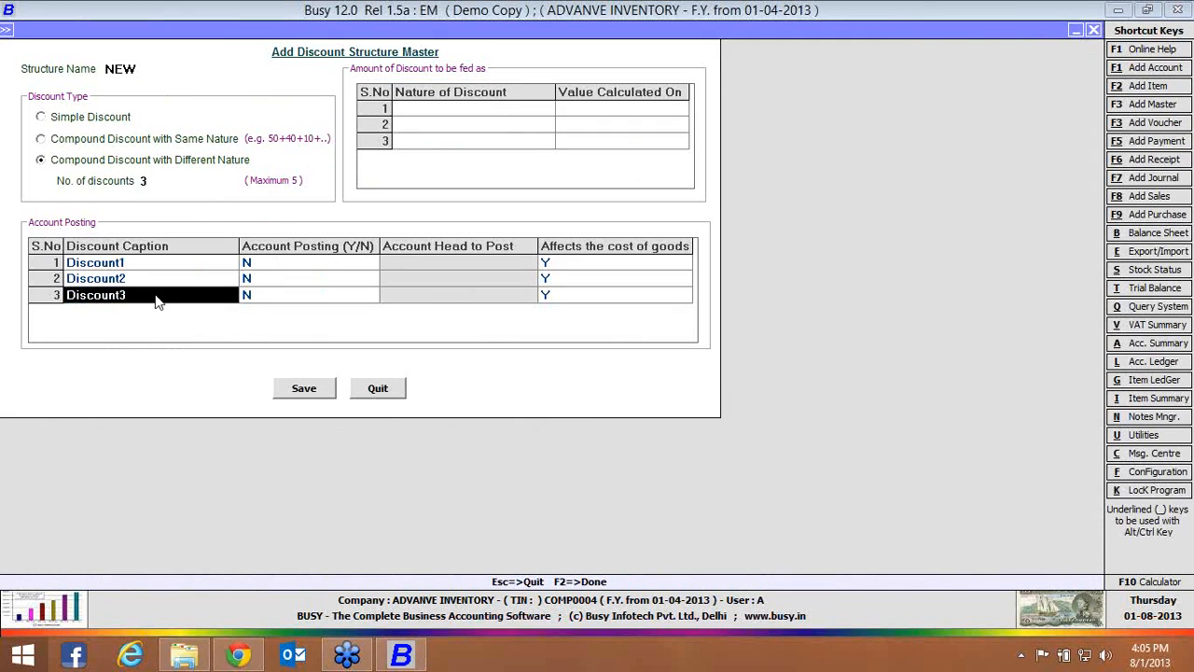
click(273, 267)
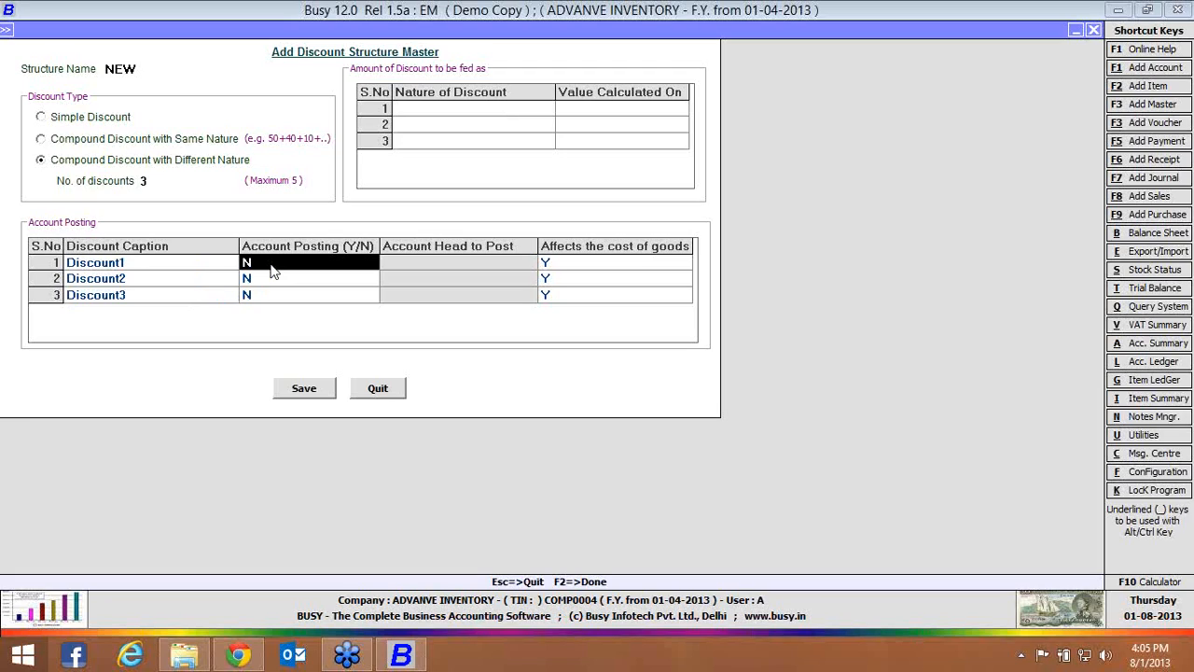
text(Y)
key(Return)
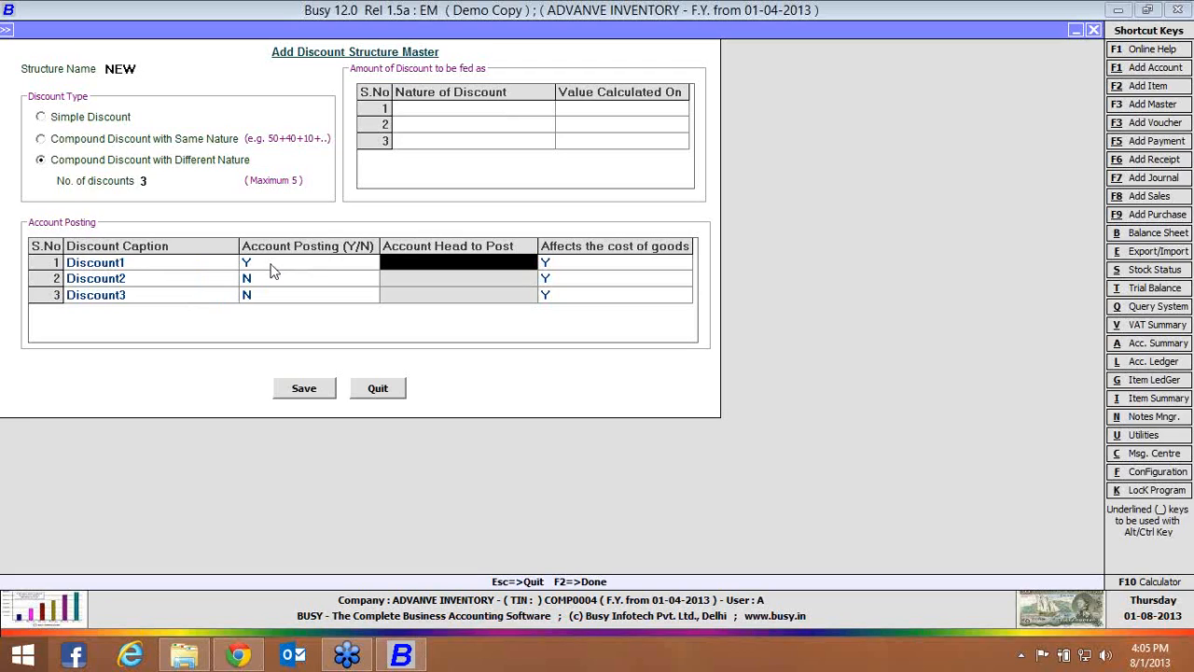
Create an account named DISCOUNT 1 under the Expenses (Indirect/Admn.) group as the account head for Discount1
key(F3)
text(DISC)
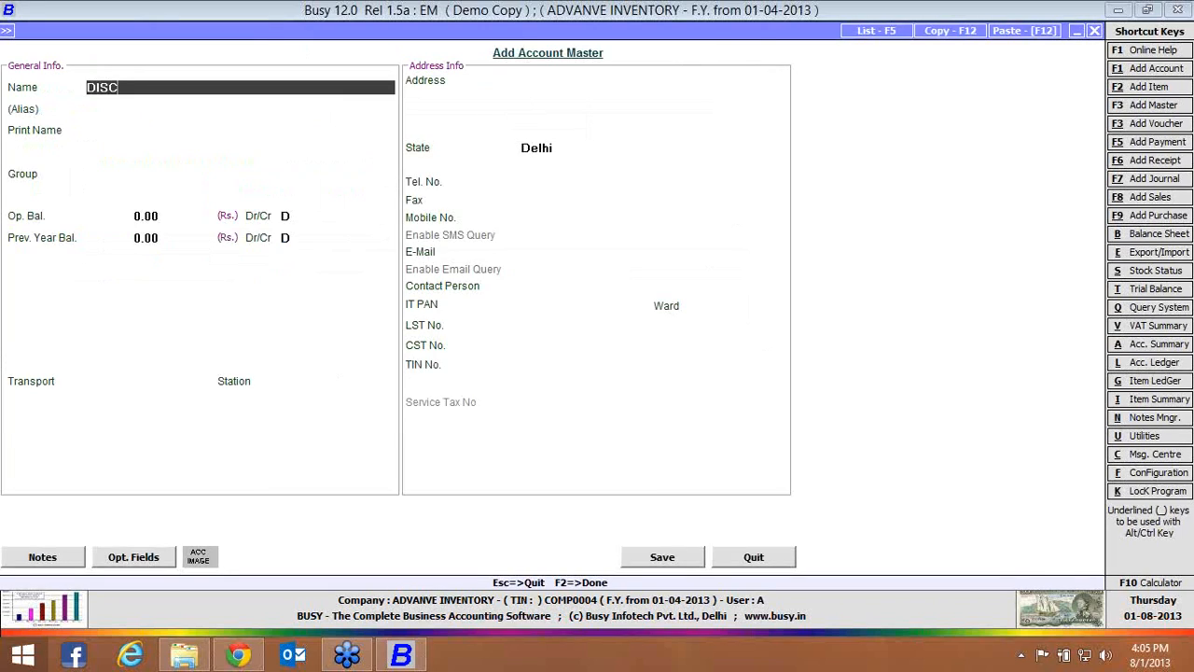
text(OUNT 1)
key(Return)
key(Return)
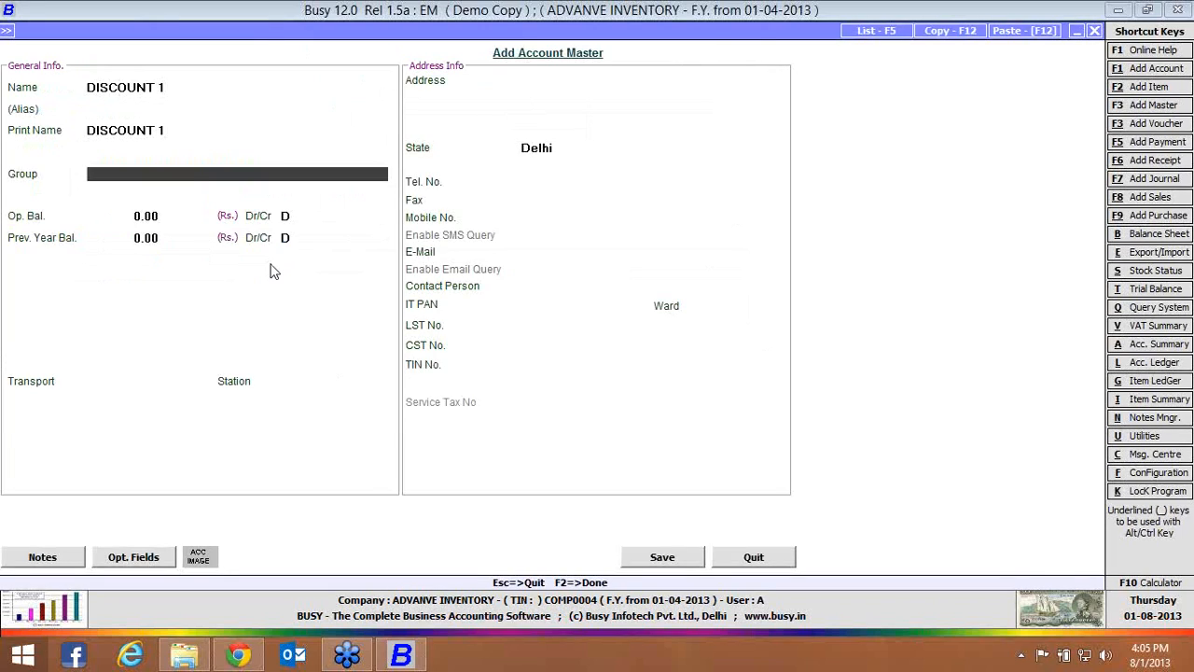
text(EX)
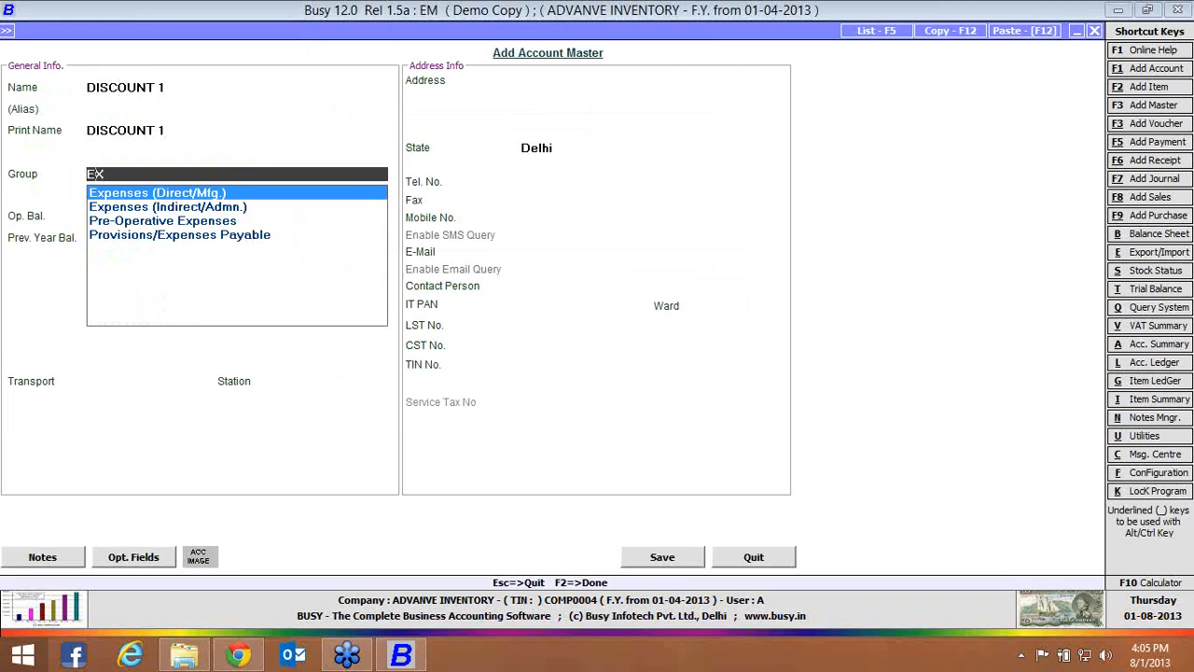
key(Down)
key(Return)
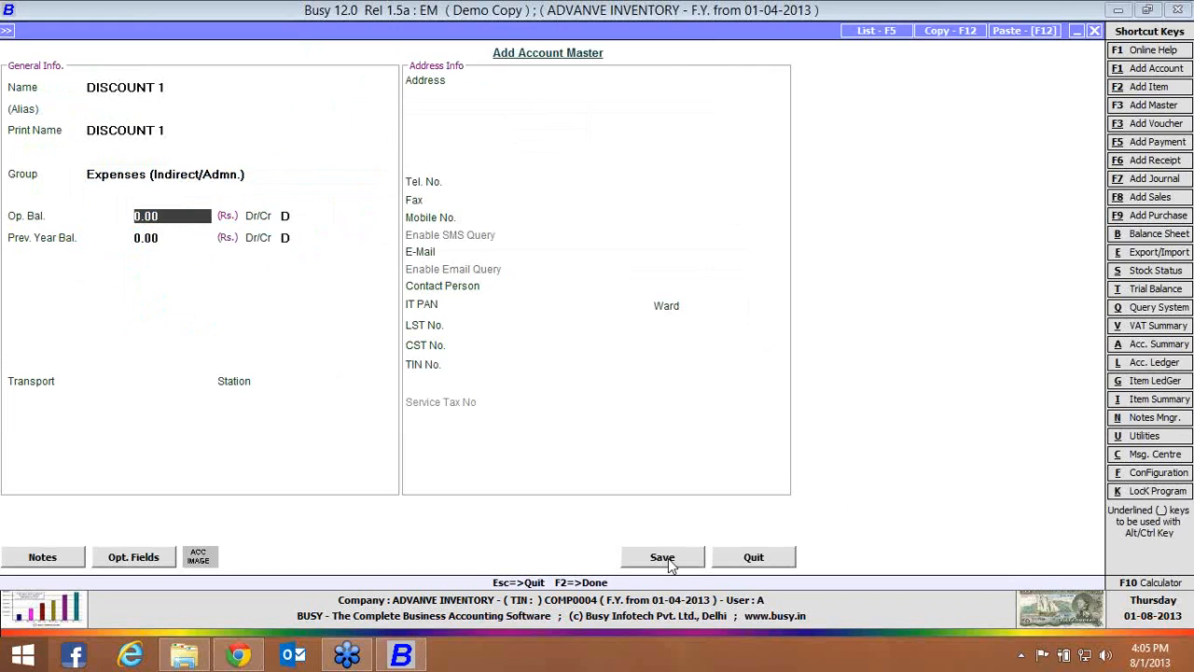
click(664, 558)
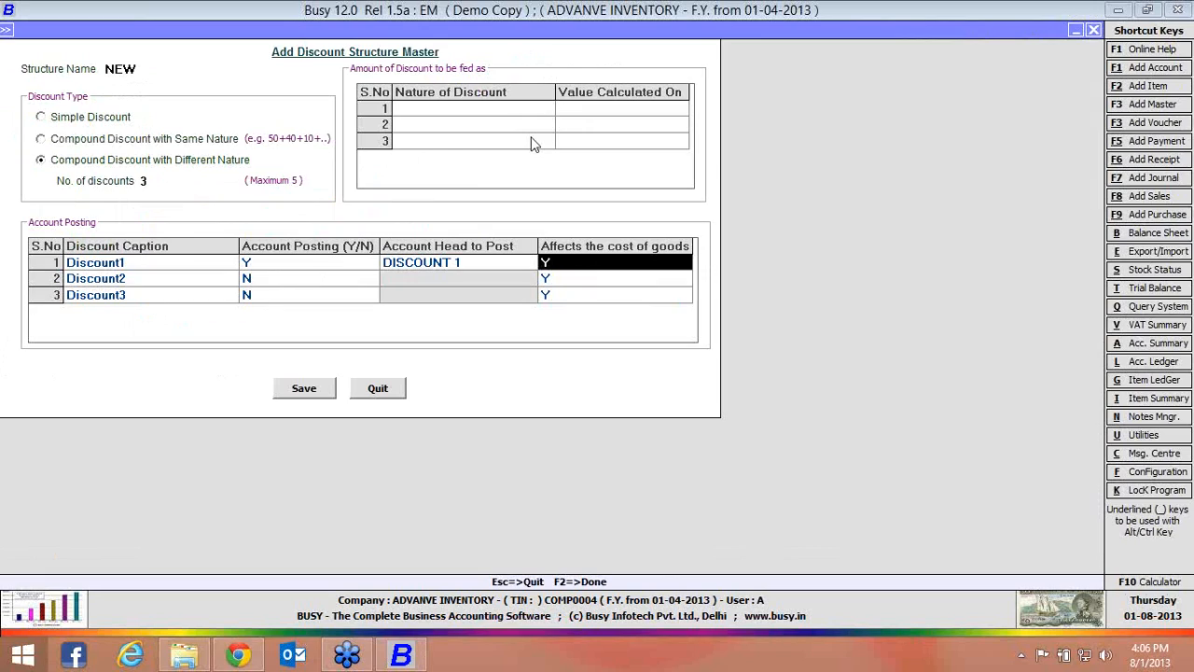
Set the first discount of structure NEW to Percentage, calculated on Item Price
click(513, 112)
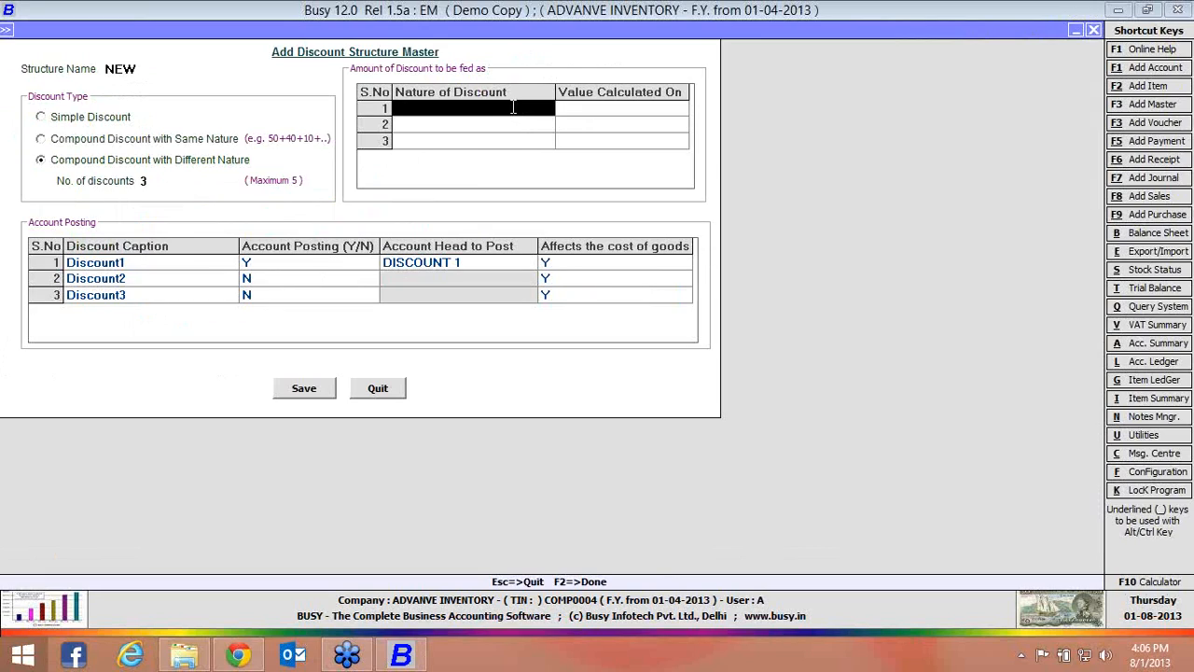
key(Return)
key(Return)
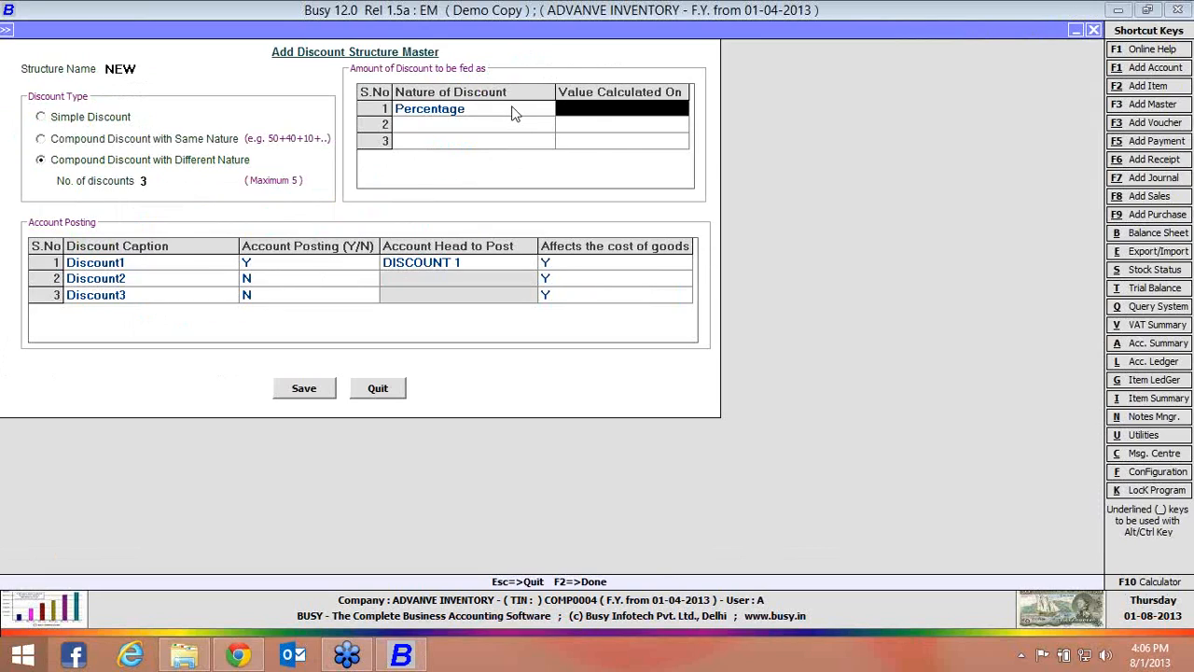
key(Down)
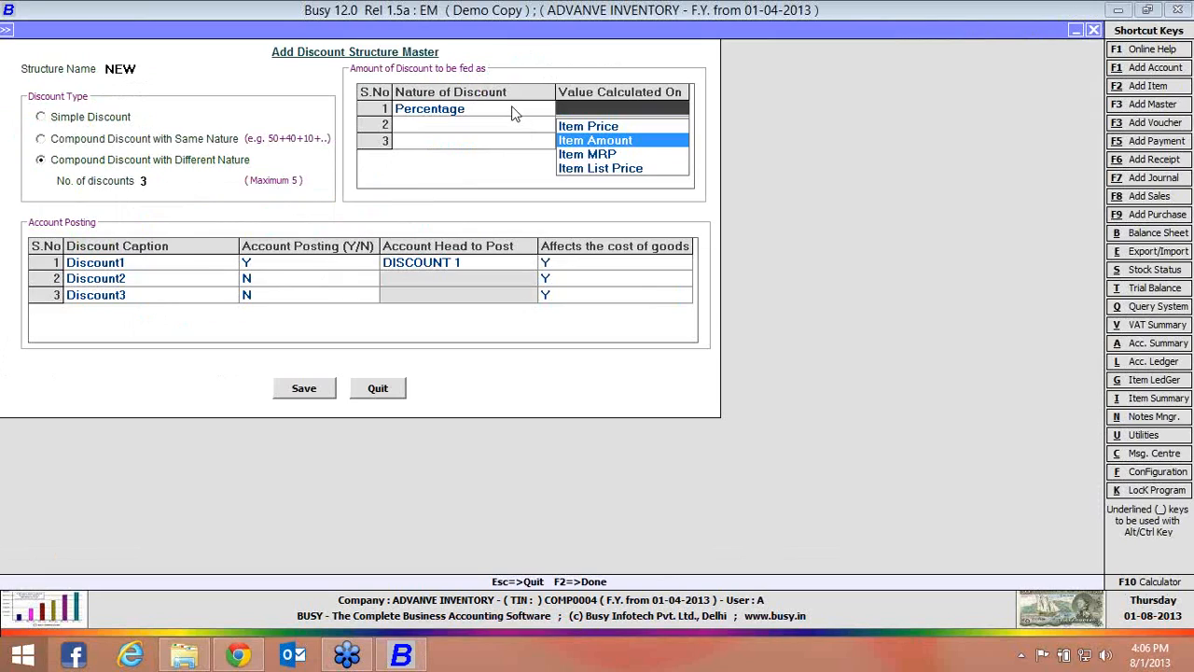
key(Down)
key(Down)
key(Up)
key(Up)
key(Up)
key(Return)
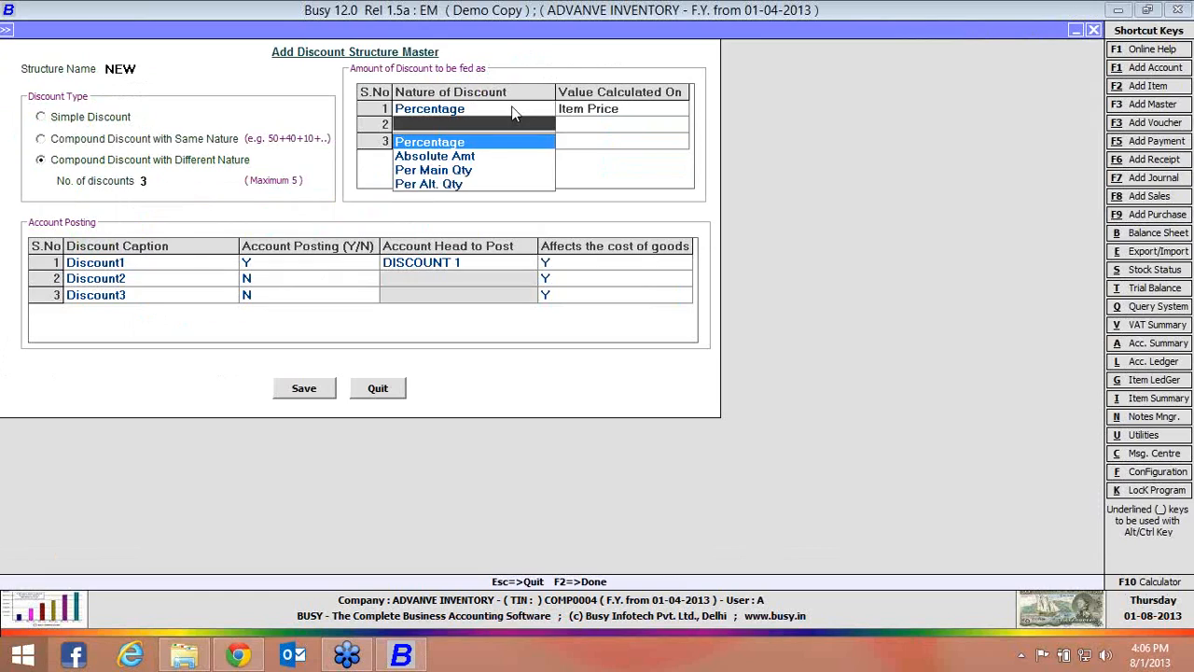
Set the second discount to Percentage on Item Price and the third to Absolute Amt, saving the NEW structure and leaving its form
key(Down)
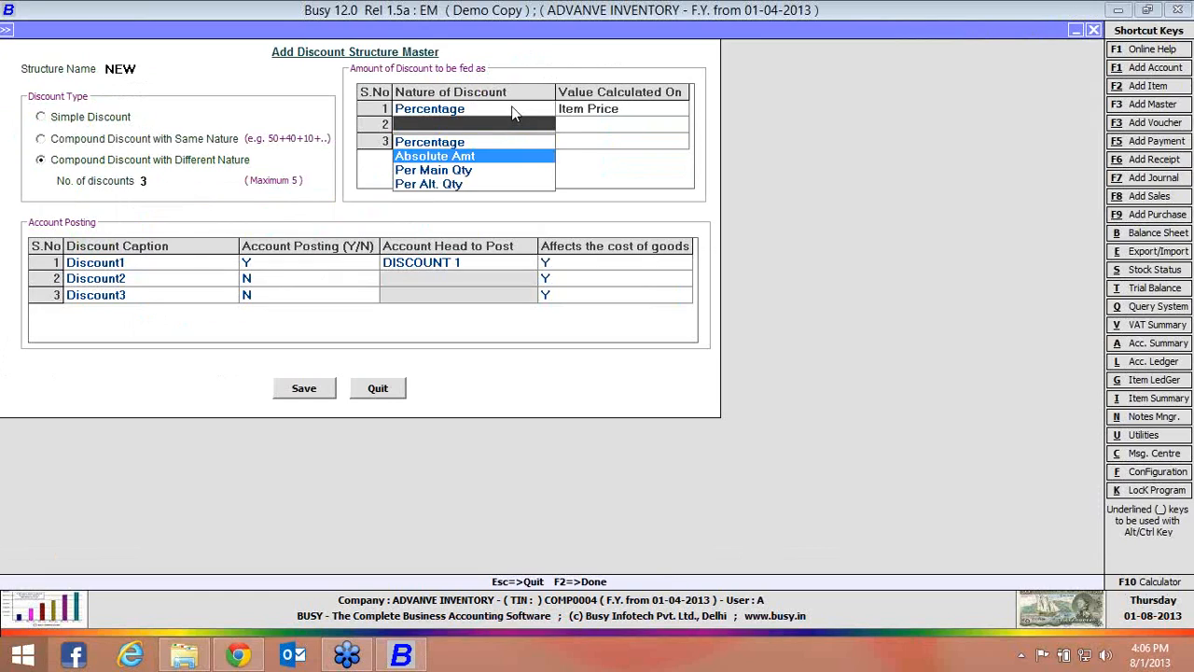
key(Up)
key(Return)
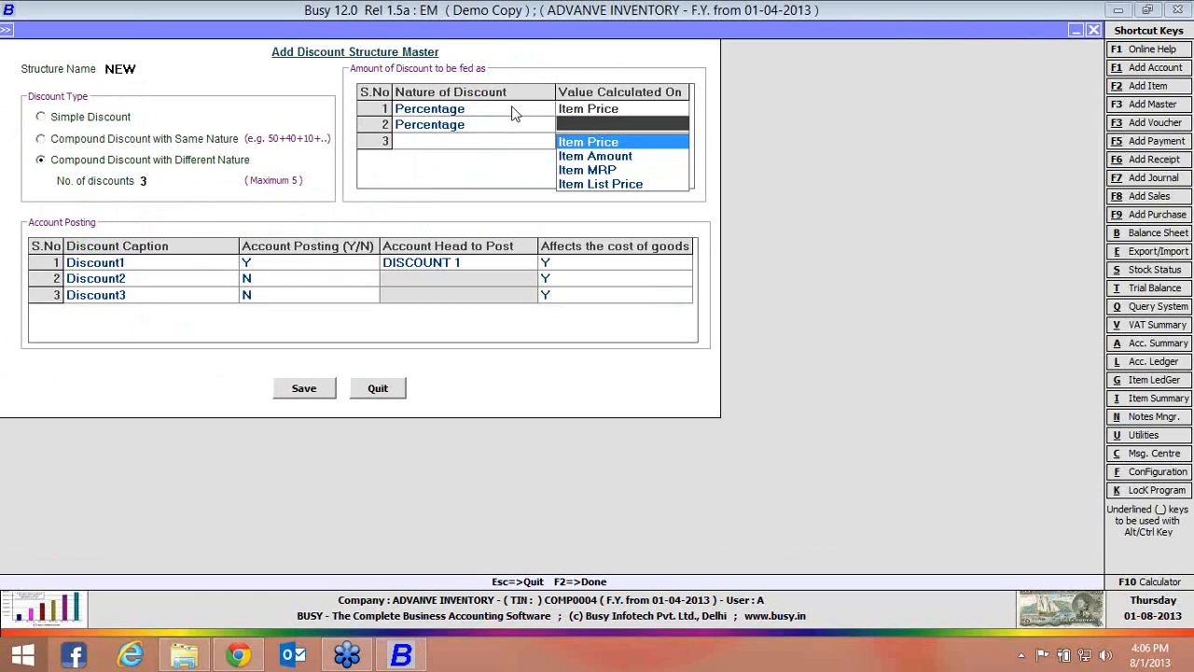
key(Return)
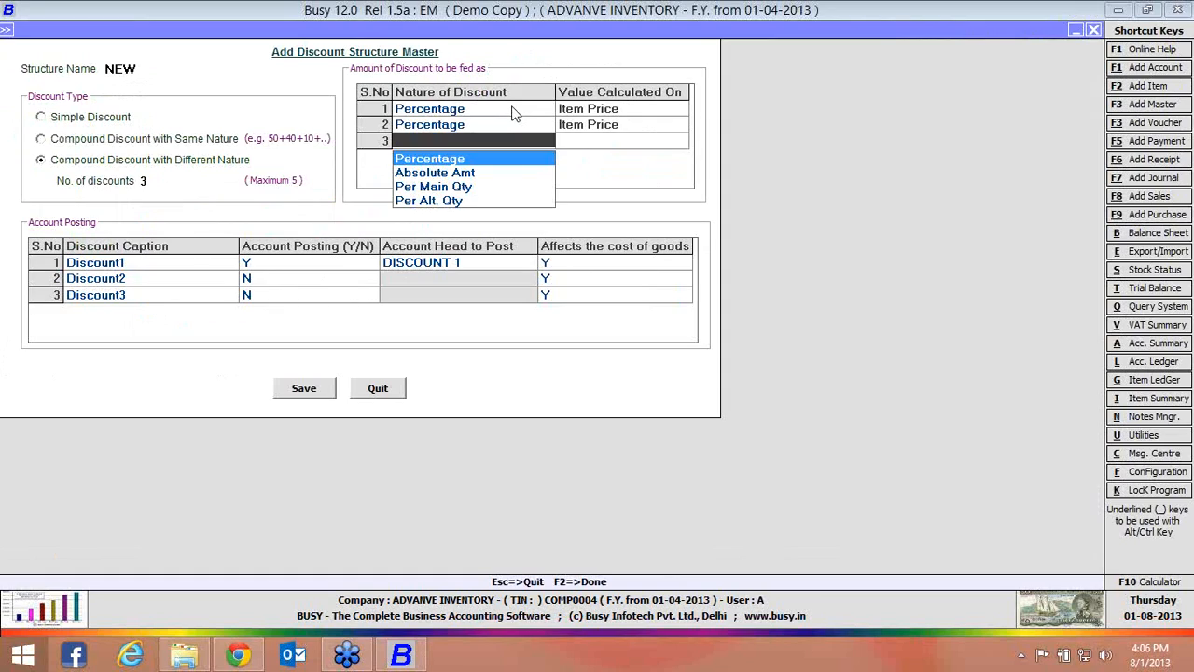
key(Down)
key(Return)
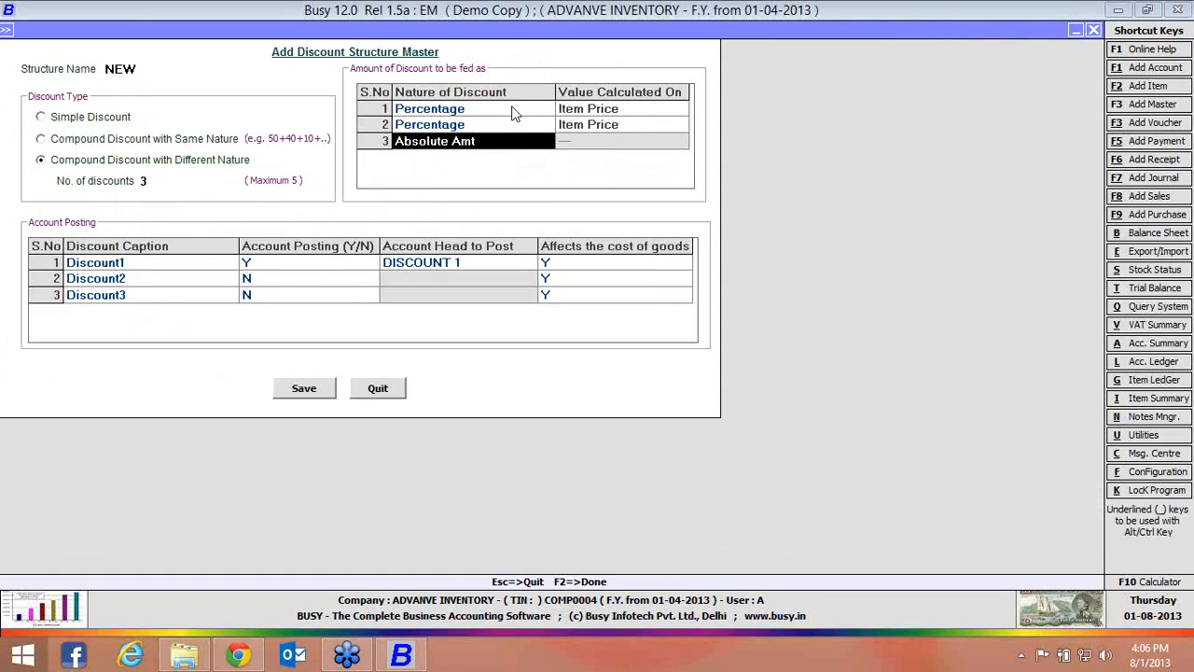
click(308, 388)
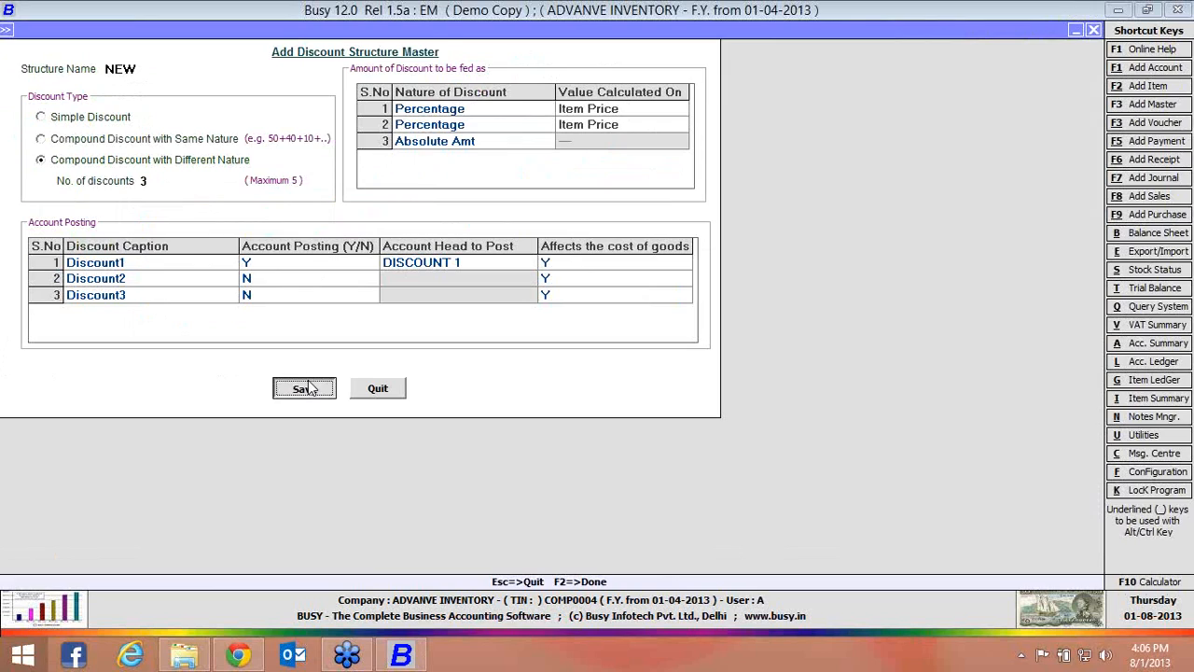
click(378, 388)
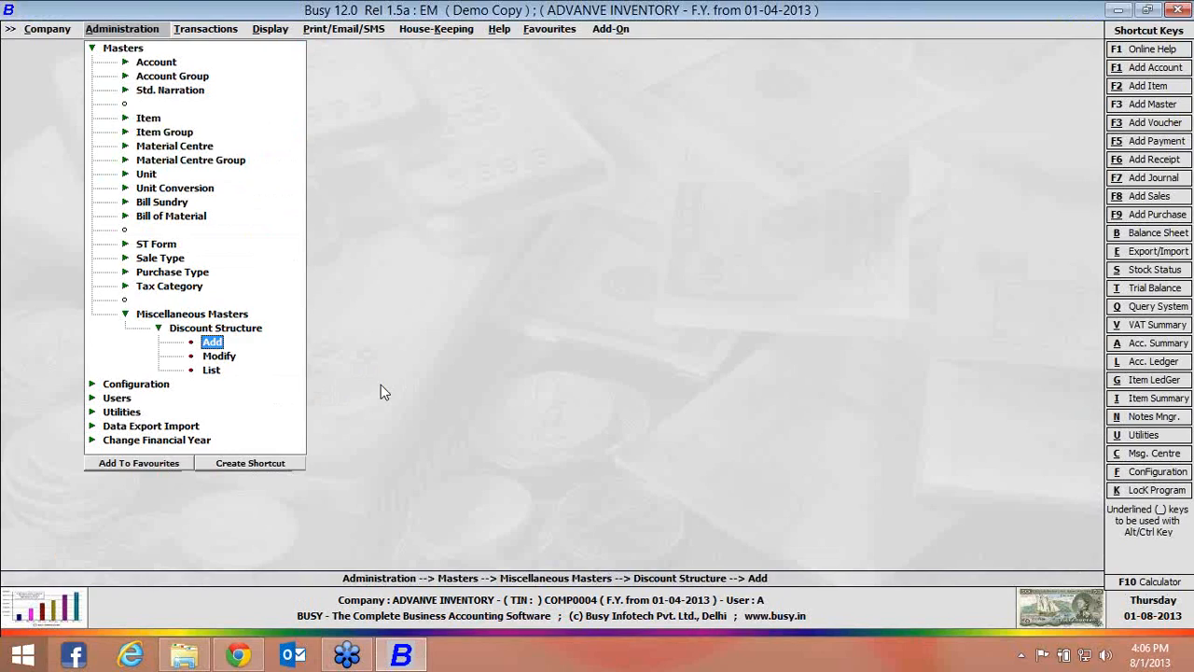
In the voucher configuration of the Main sales series, enable item-wise discount with the discount structure NEW and save
click(107, 386)
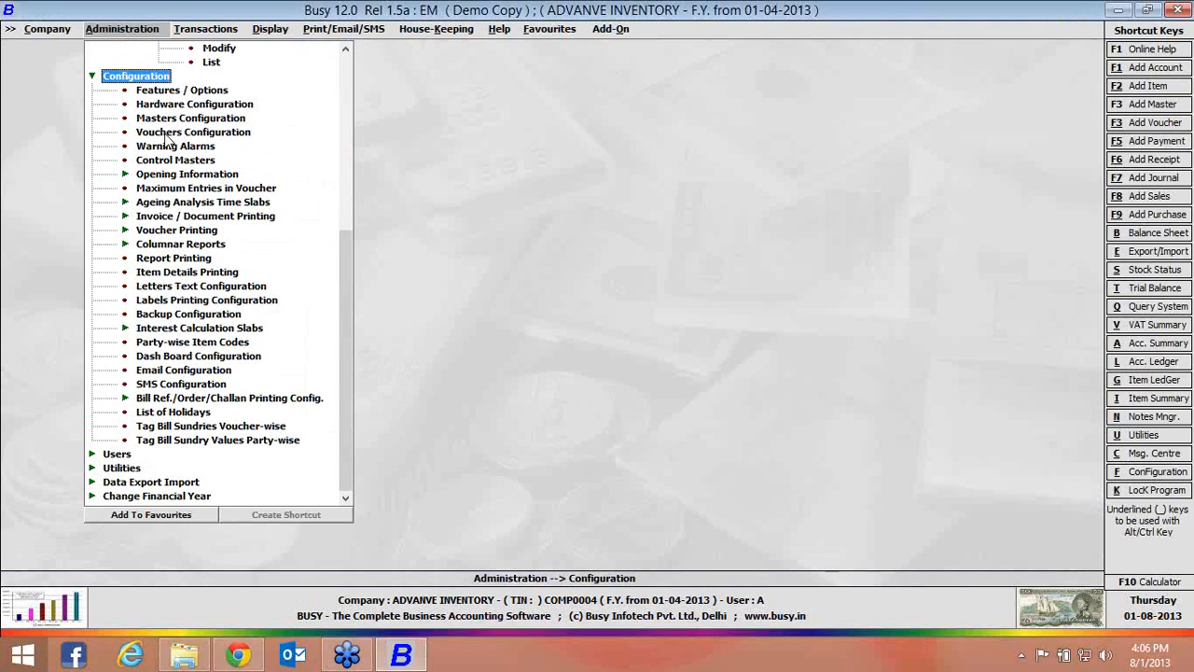
click(166, 138)
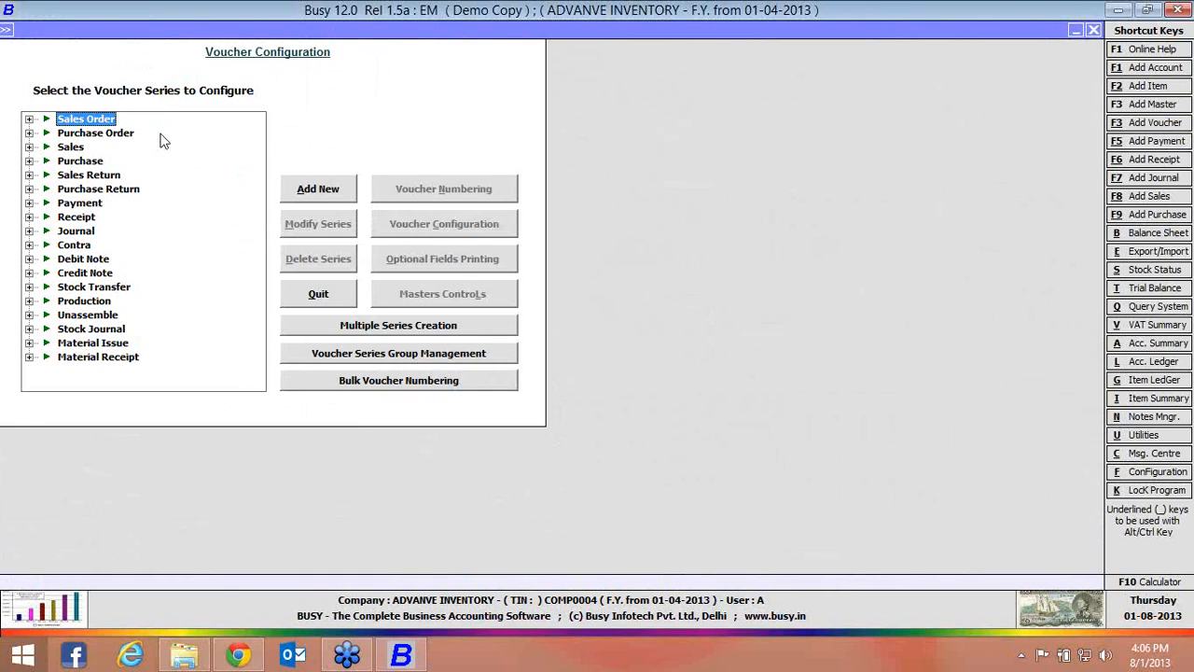
click(28, 148)
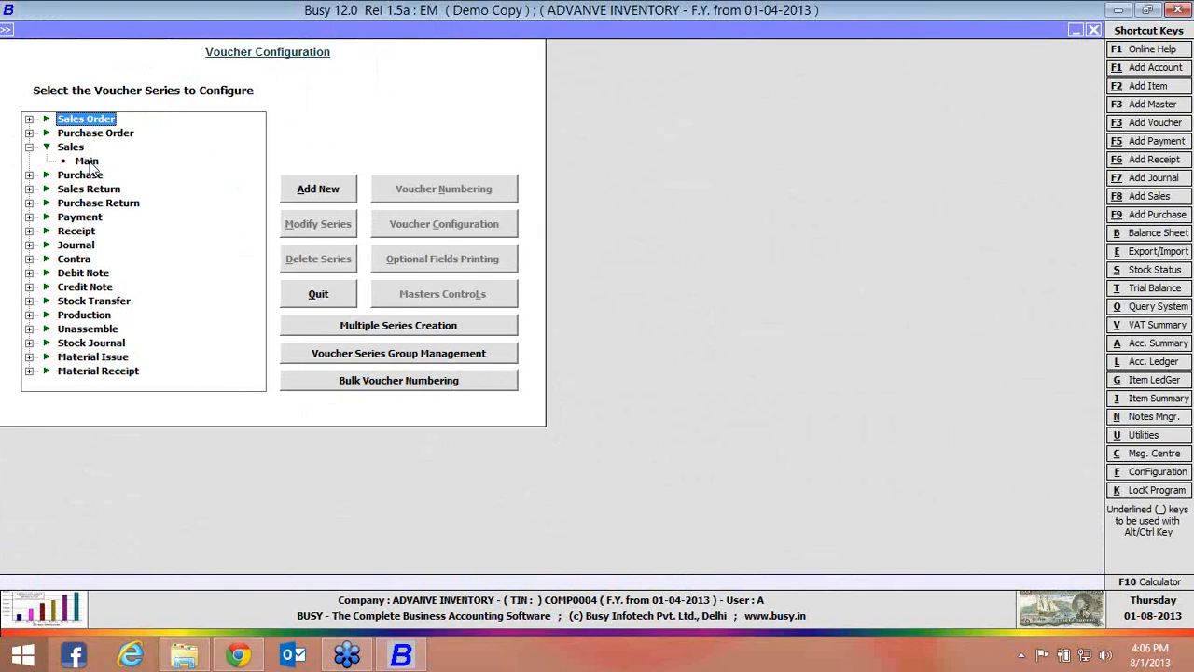
click(88, 162)
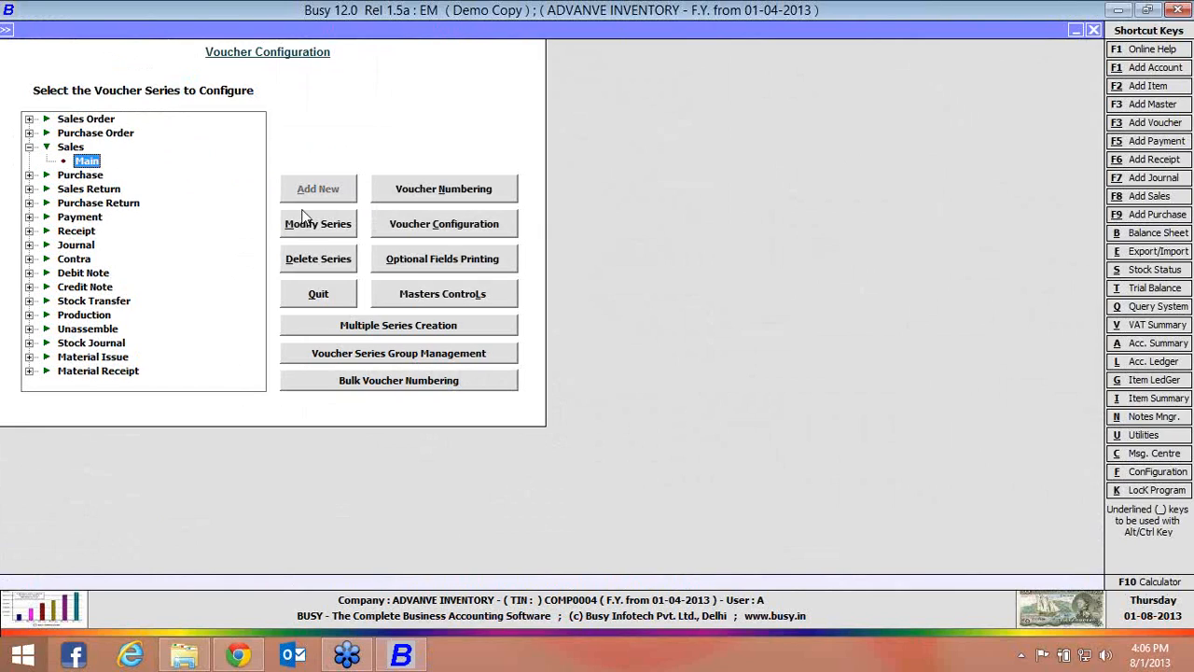
click(400, 225)
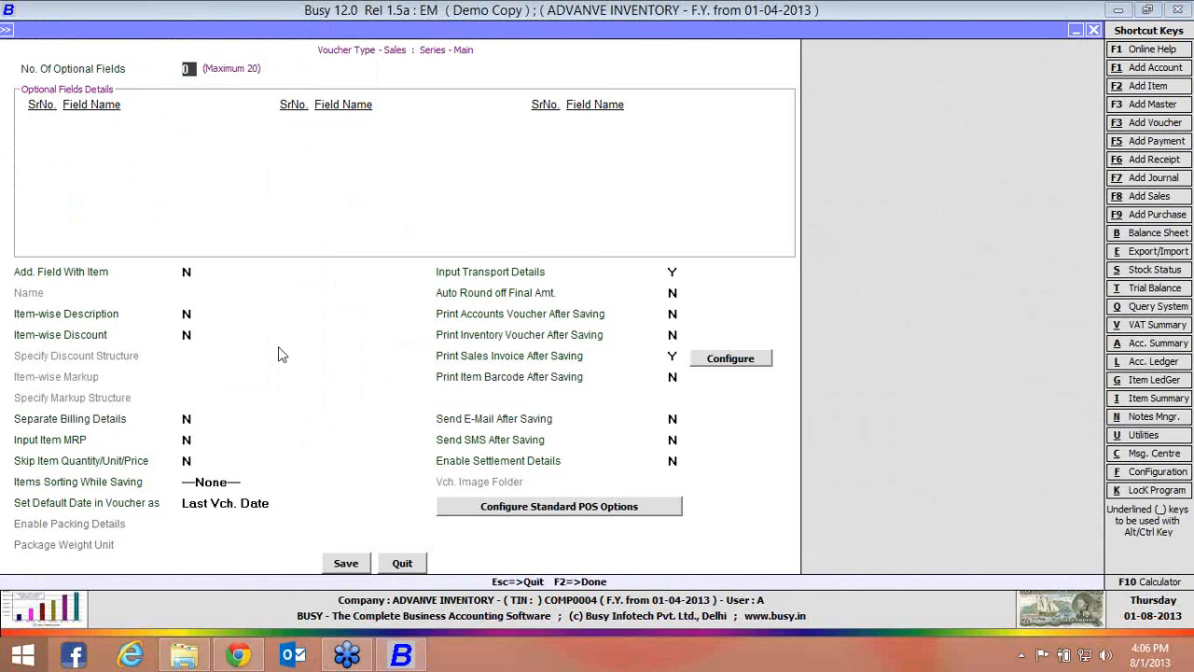
click(189, 334)
text(Y)
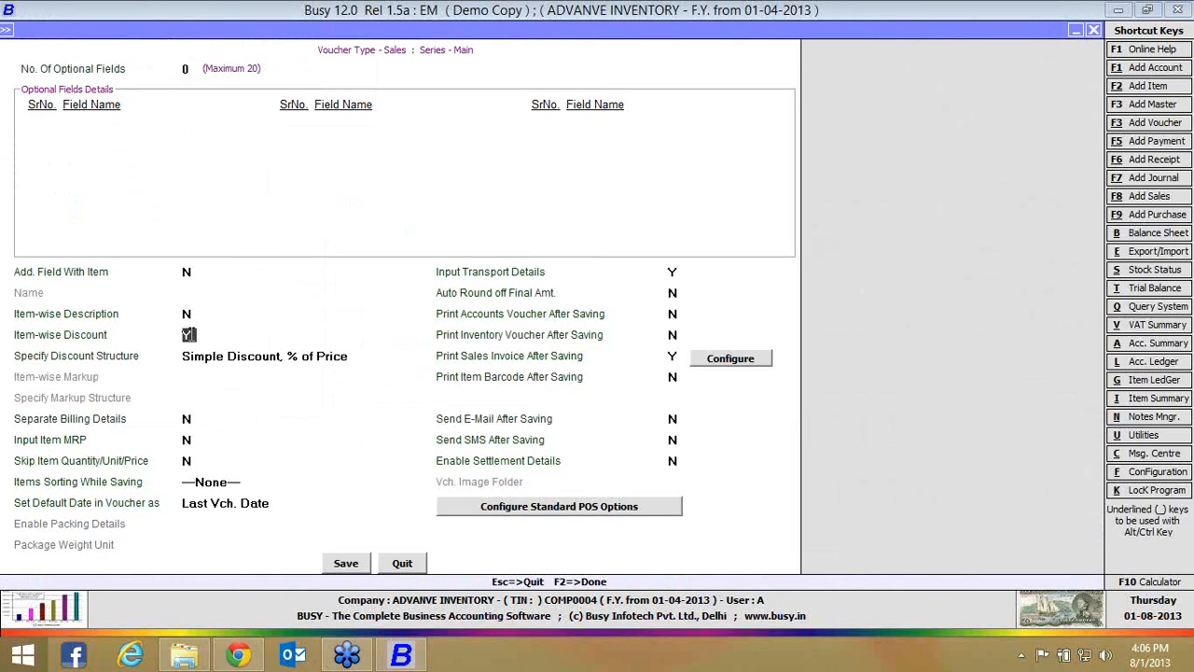
key(Return)
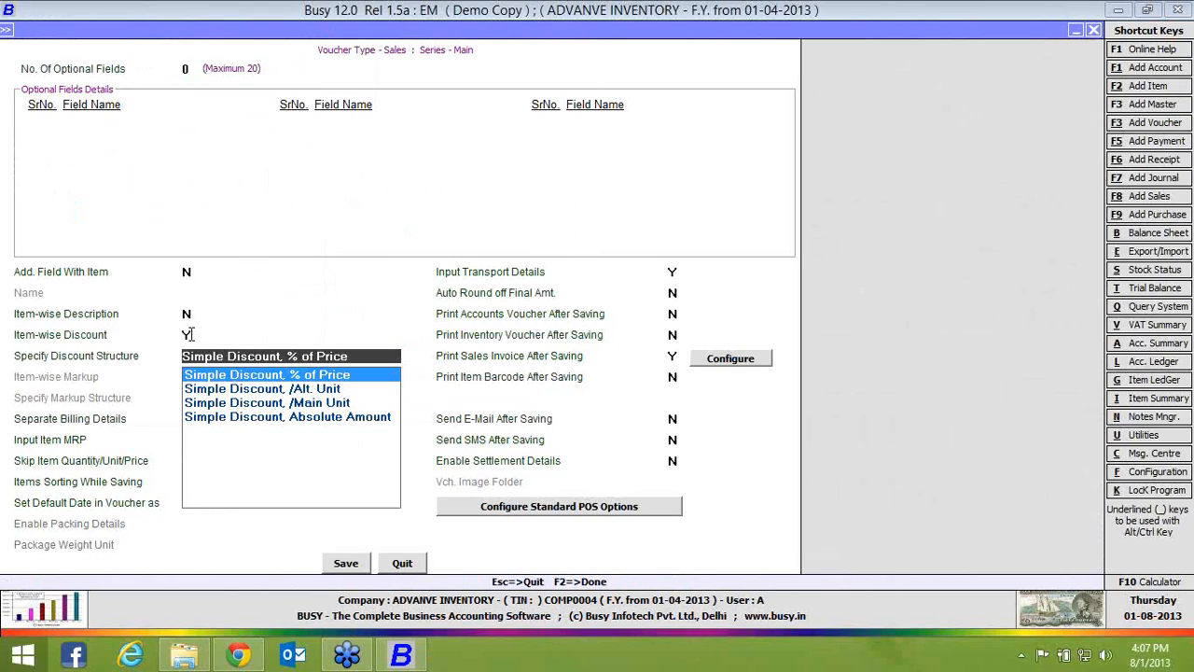
text(N)
key(Return)
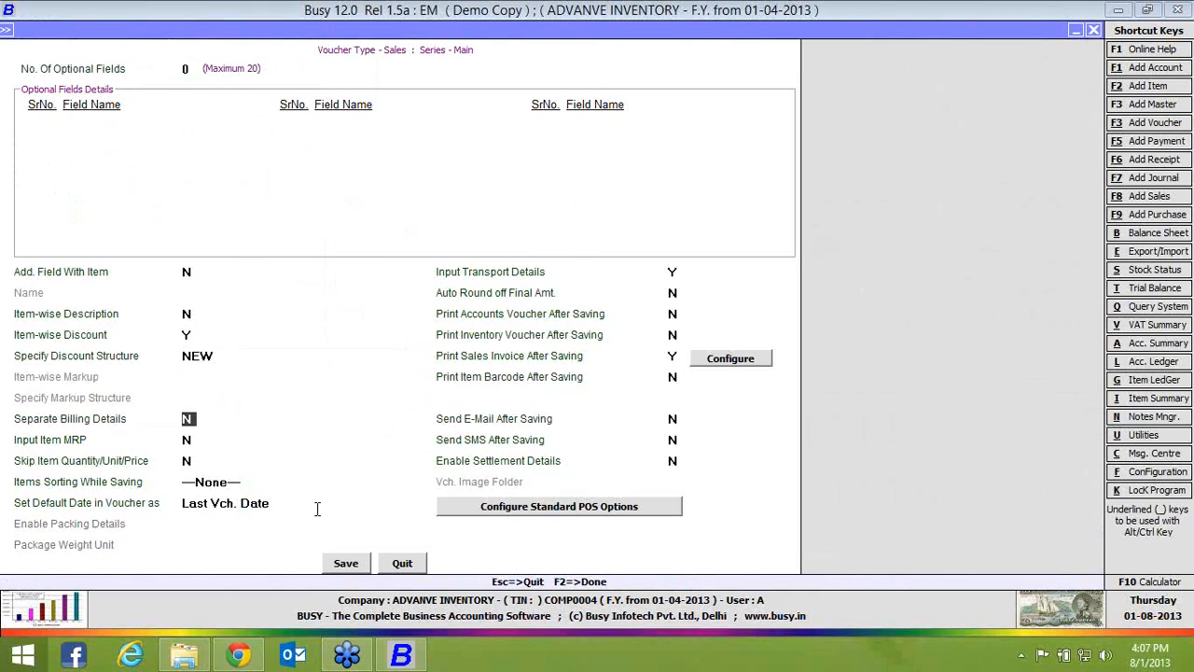
click(343, 564)
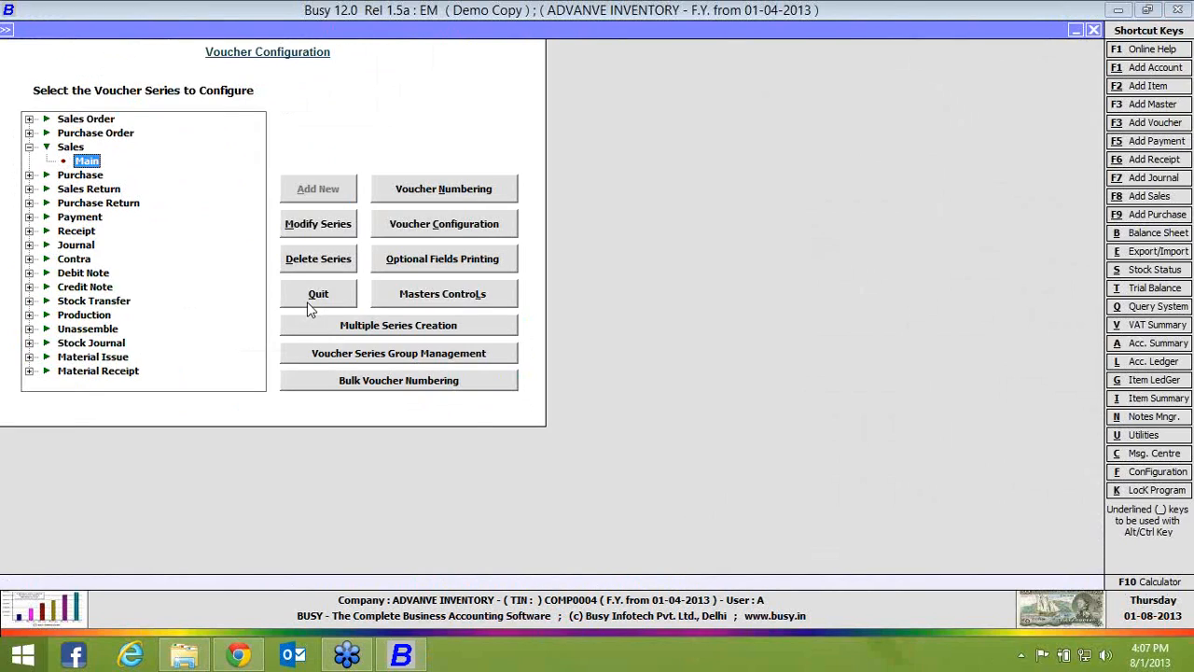
click(307, 301)
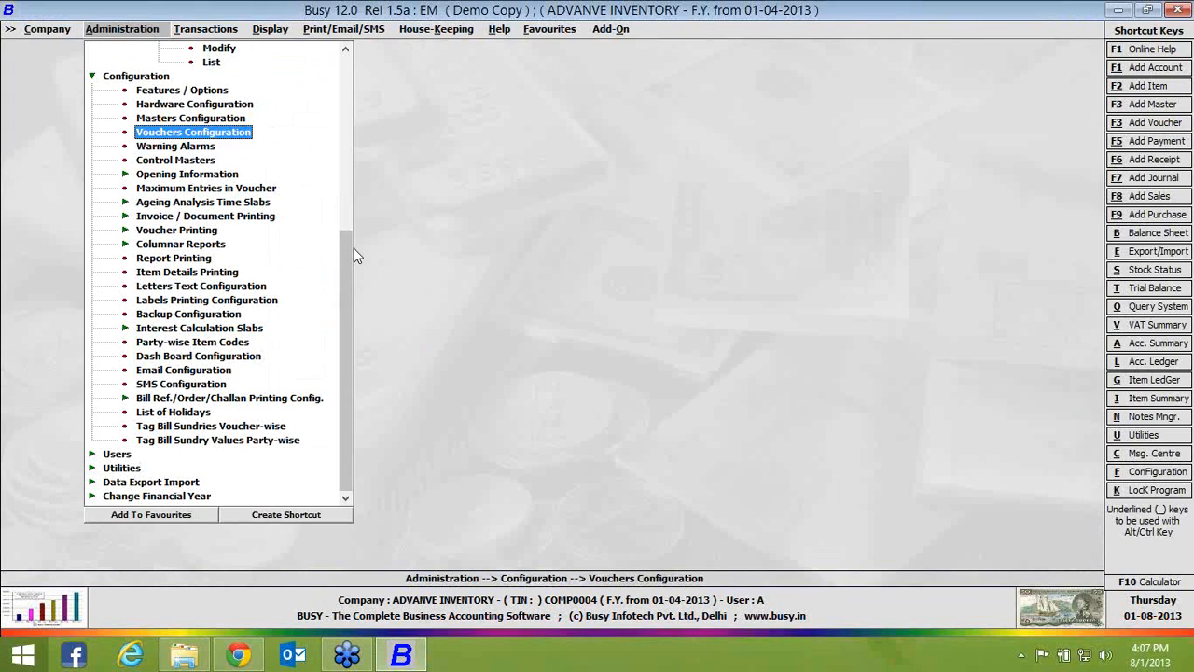
View the sales discount structure choices in the item master of PEN, and save it with that option set to N
drag(342, 244, 338, 58)
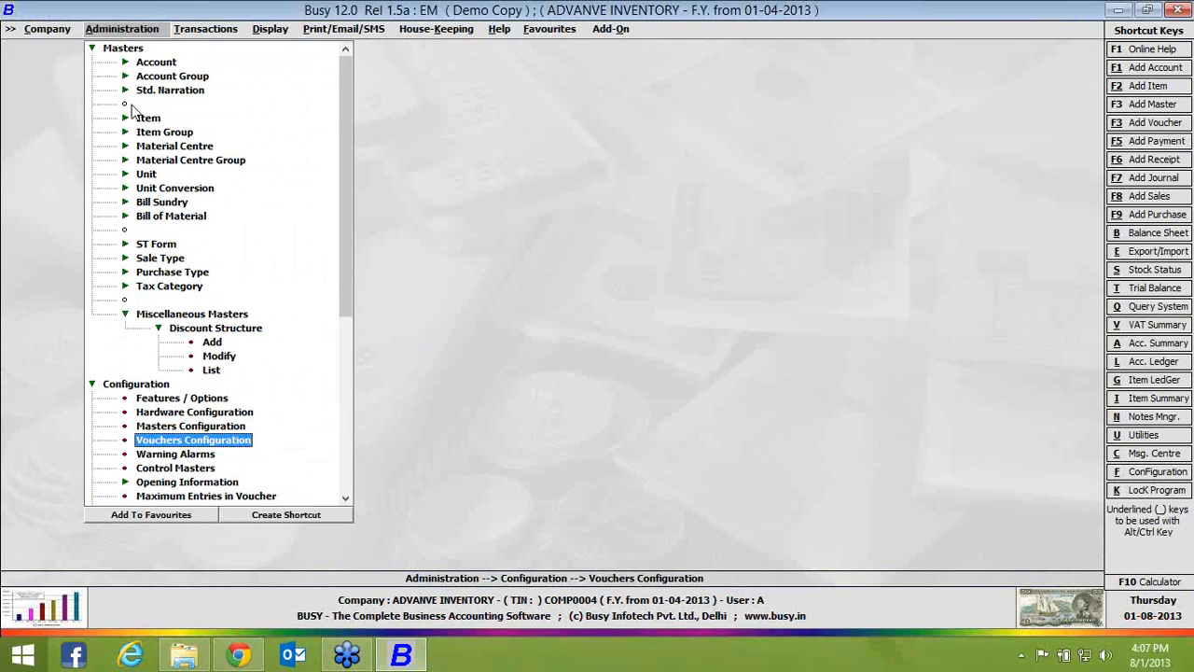
click(142, 118)
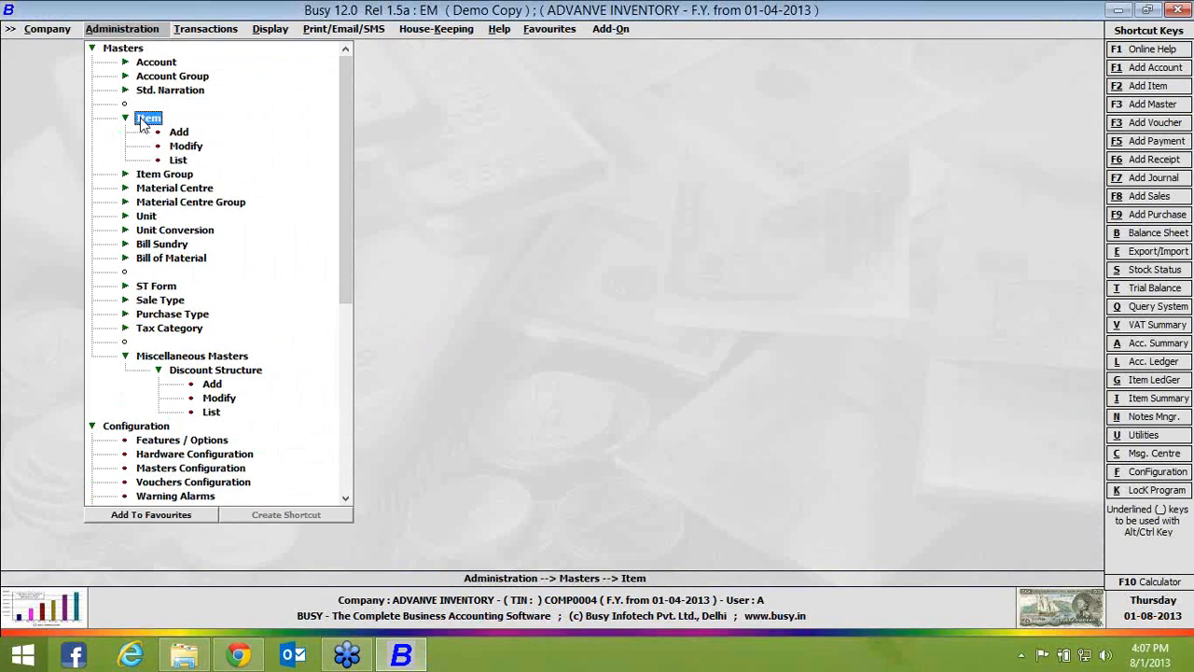
click(186, 147)
text(pen)
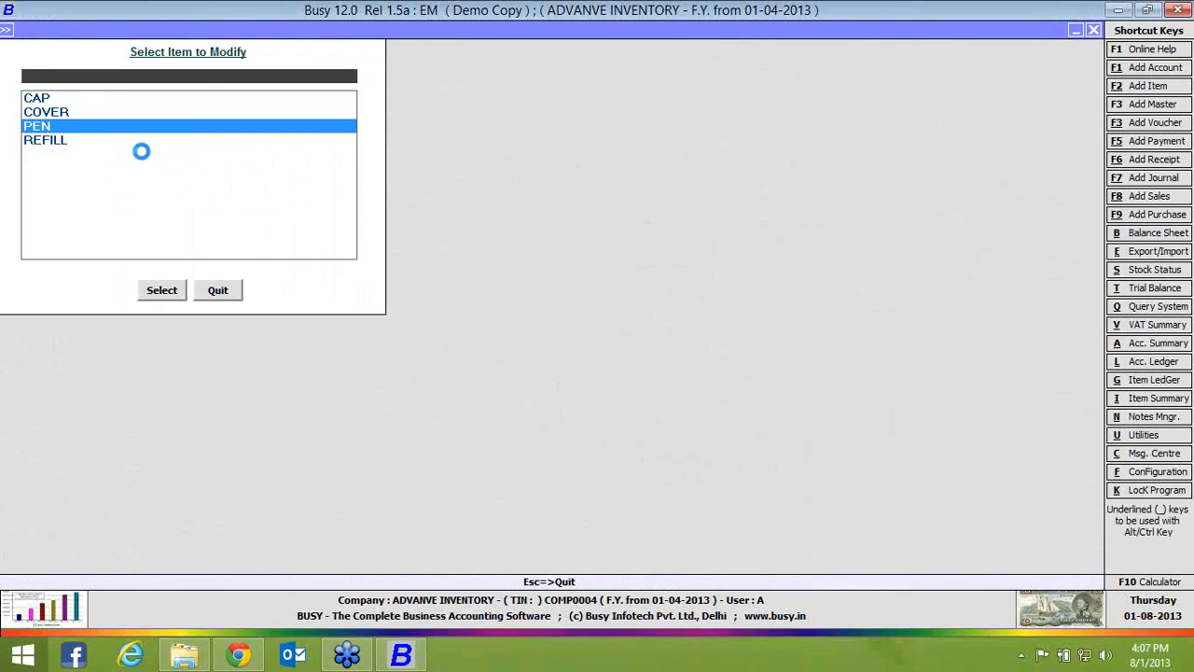
key(Return)
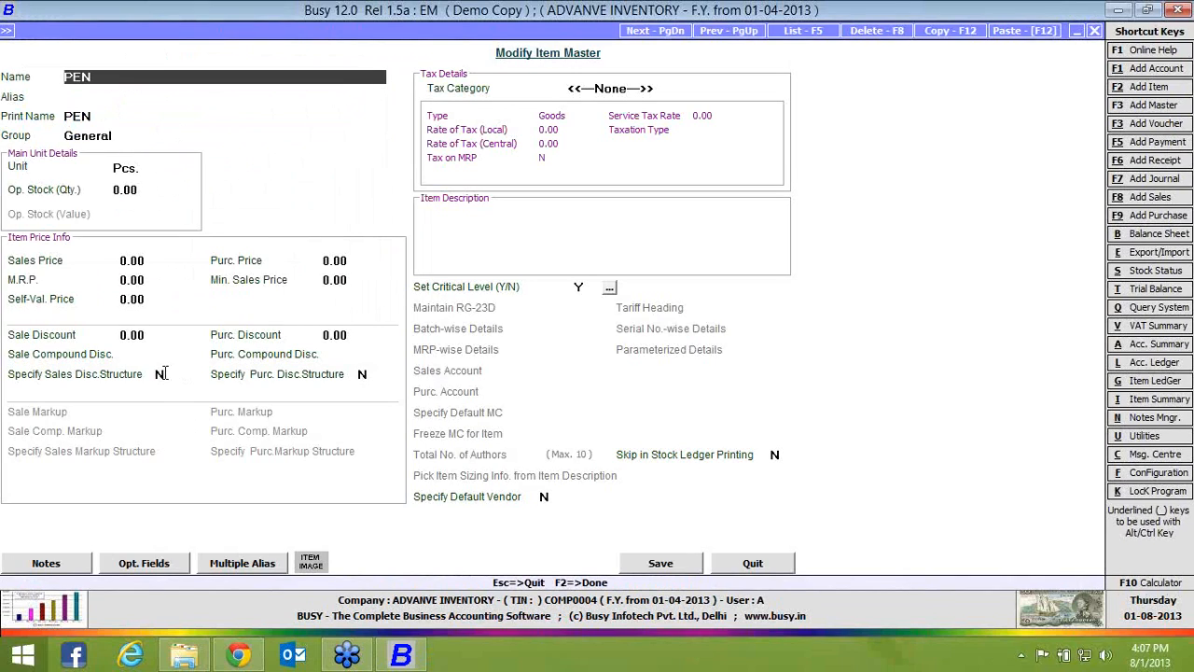
click(160, 374)
key(y)
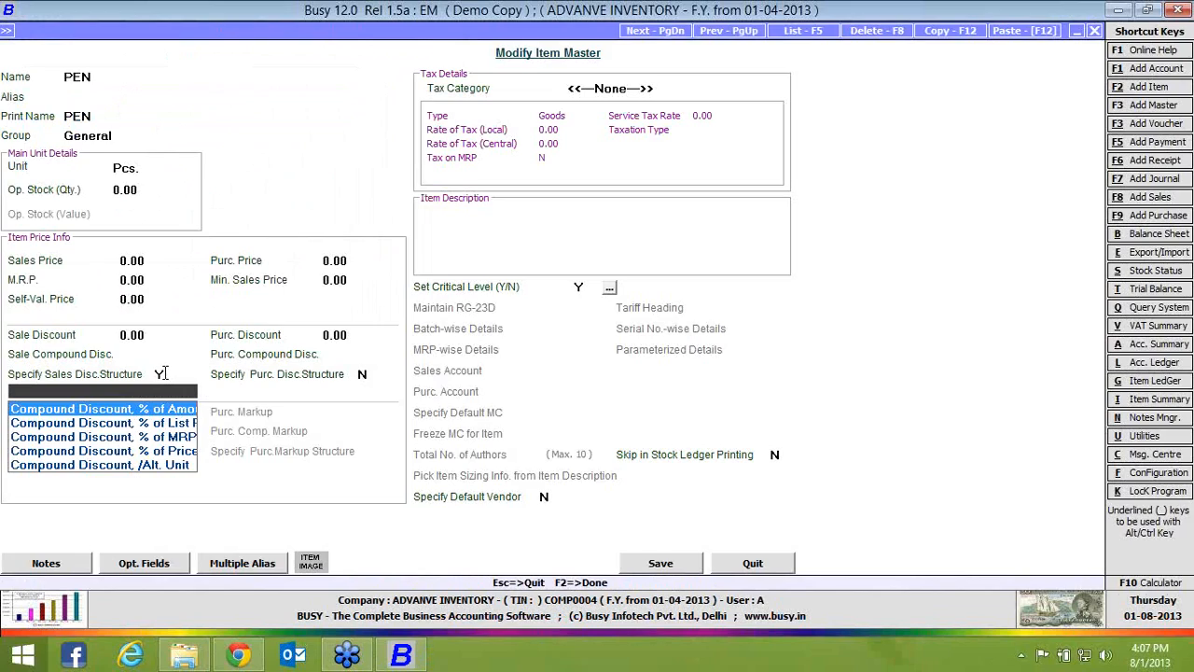
click(165, 373)
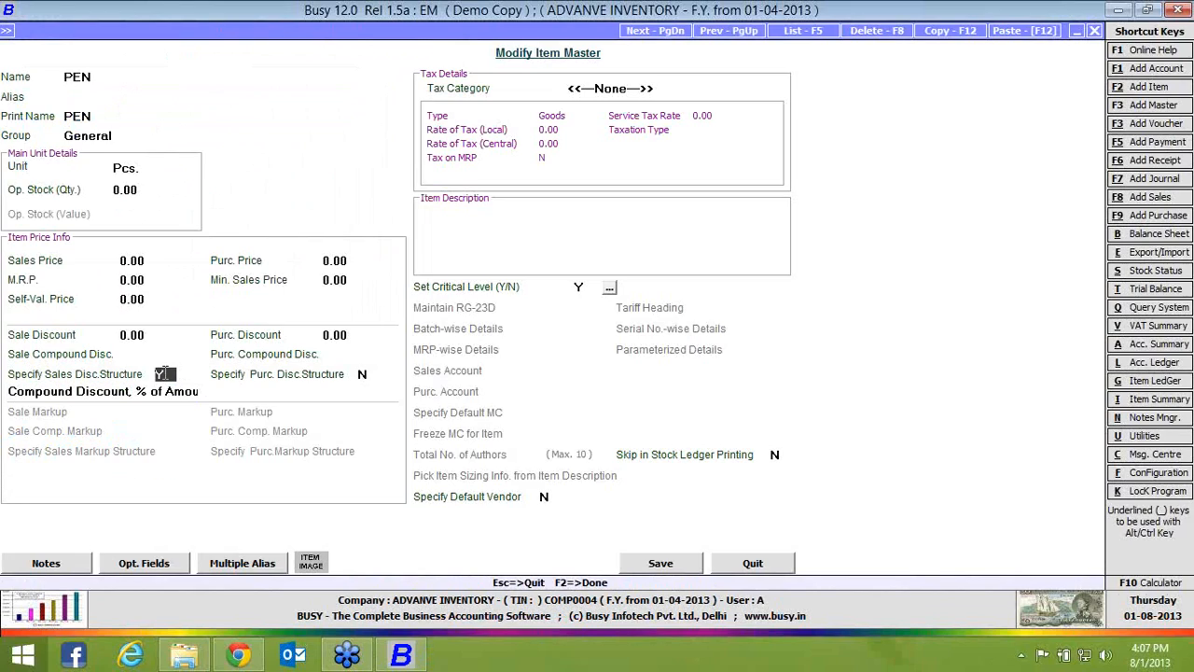
text(N)
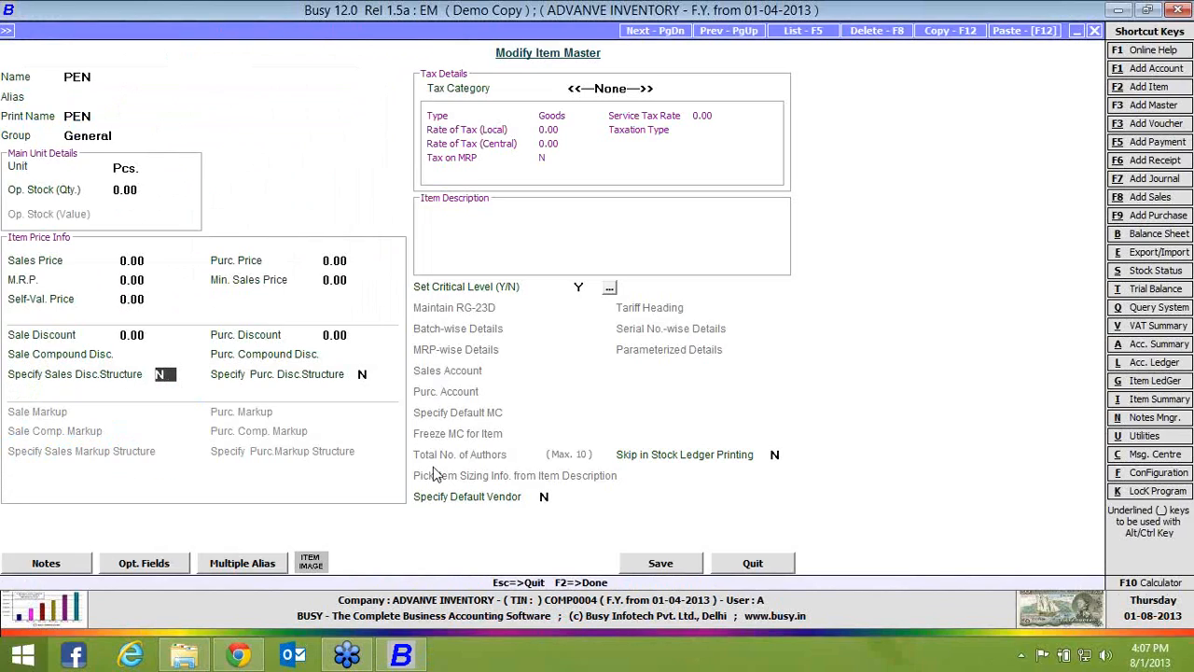
click(631, 565)
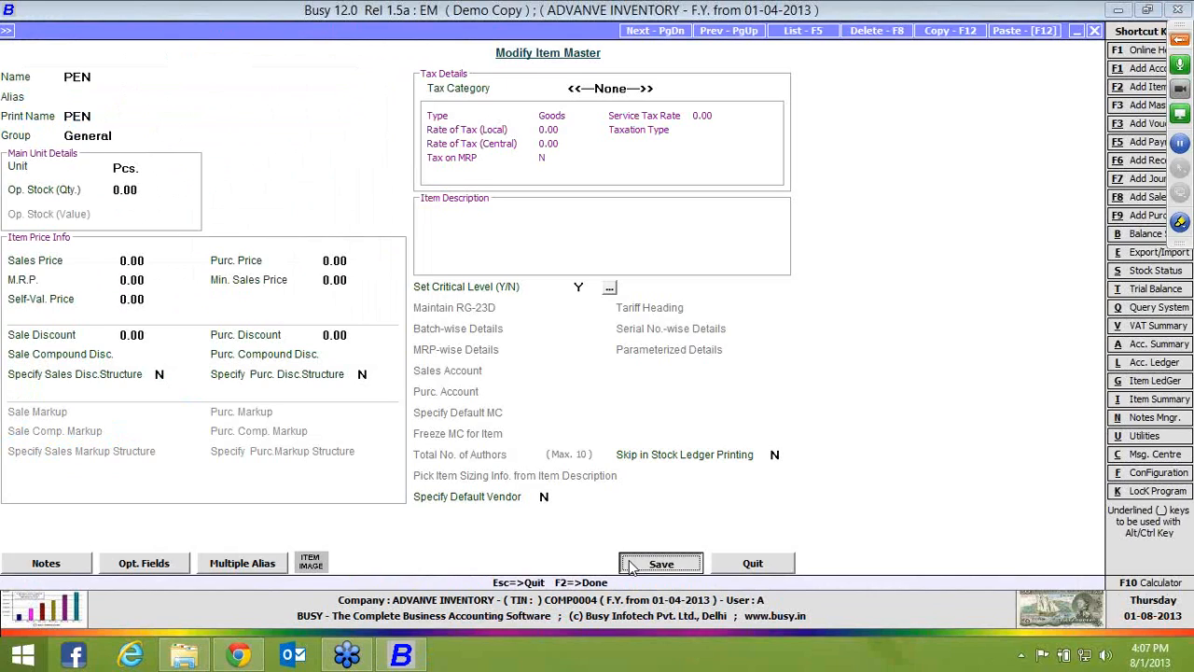
Start a sales voucher in series Main dated 01-04-2013 for Busy Infotech Pvt. Ltd., with sale type C/C-Form and material centre Main Store
key(Right)
key(Down)
key(Down)
key(Return)
key(Return)
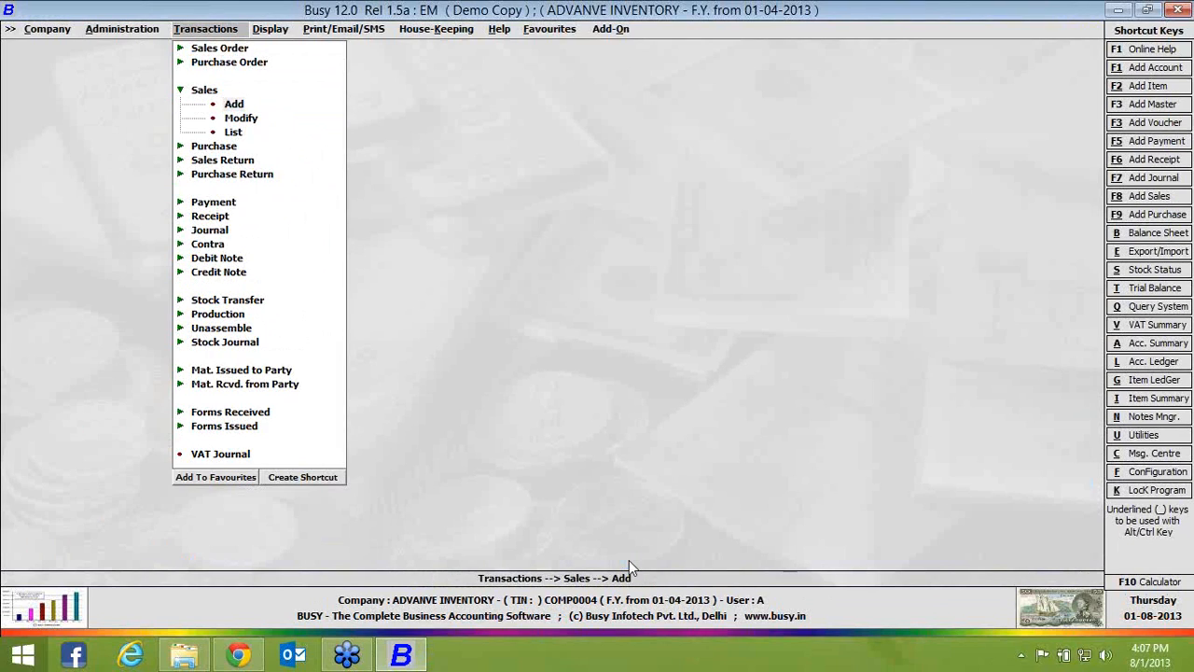
key(Return)
key(Return)
key(Return)
key(Return)
key(Return)
key(Return)
key(Return)
key(Return)
key(Return)
key(Return)
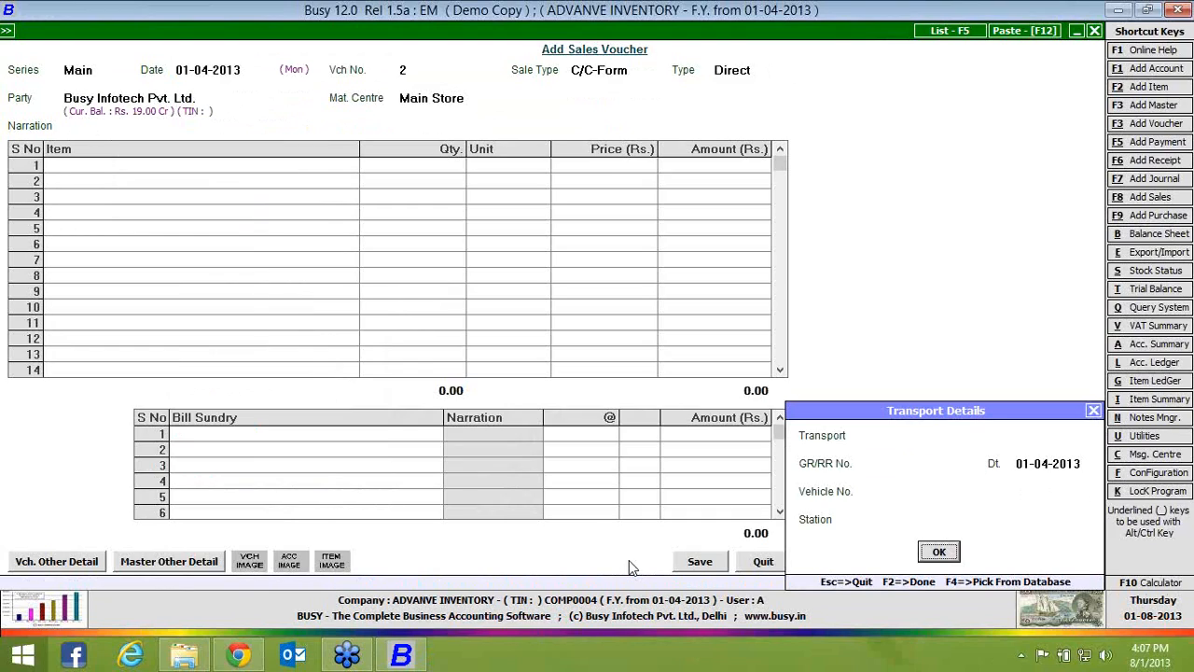
key(Return)
Add the item PEN to the first voucher line with quantity 1 and price 100
key(Down)
key(Down)
key(Return)
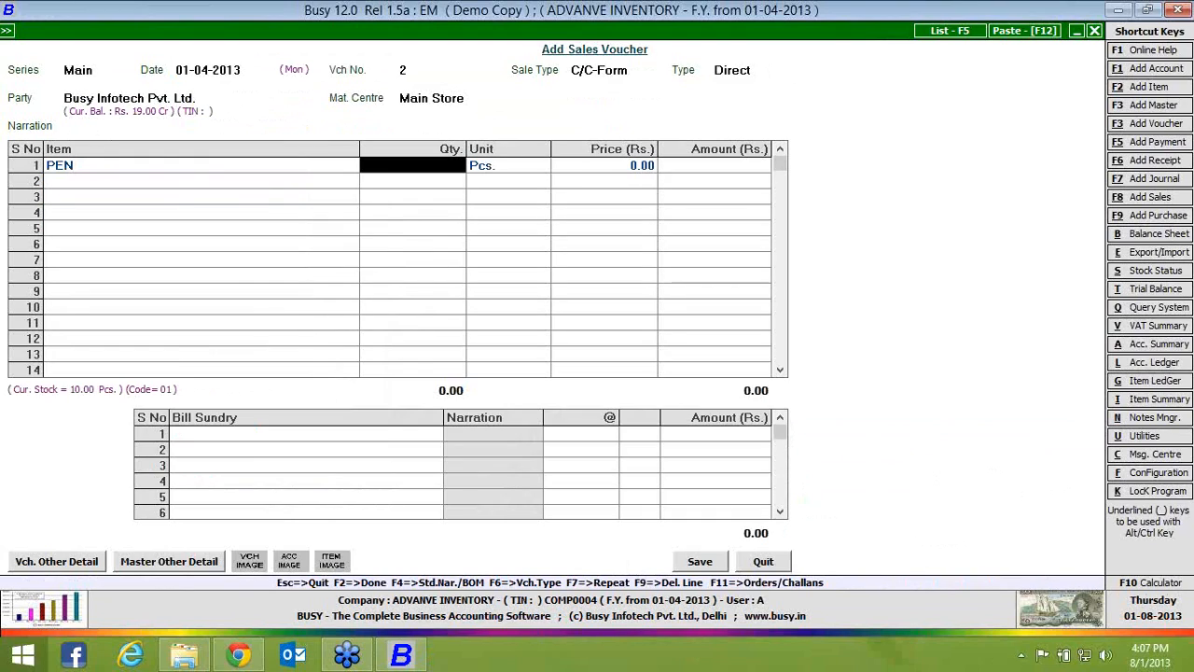
text(1)
key(Return)
text(100)
key(Return)
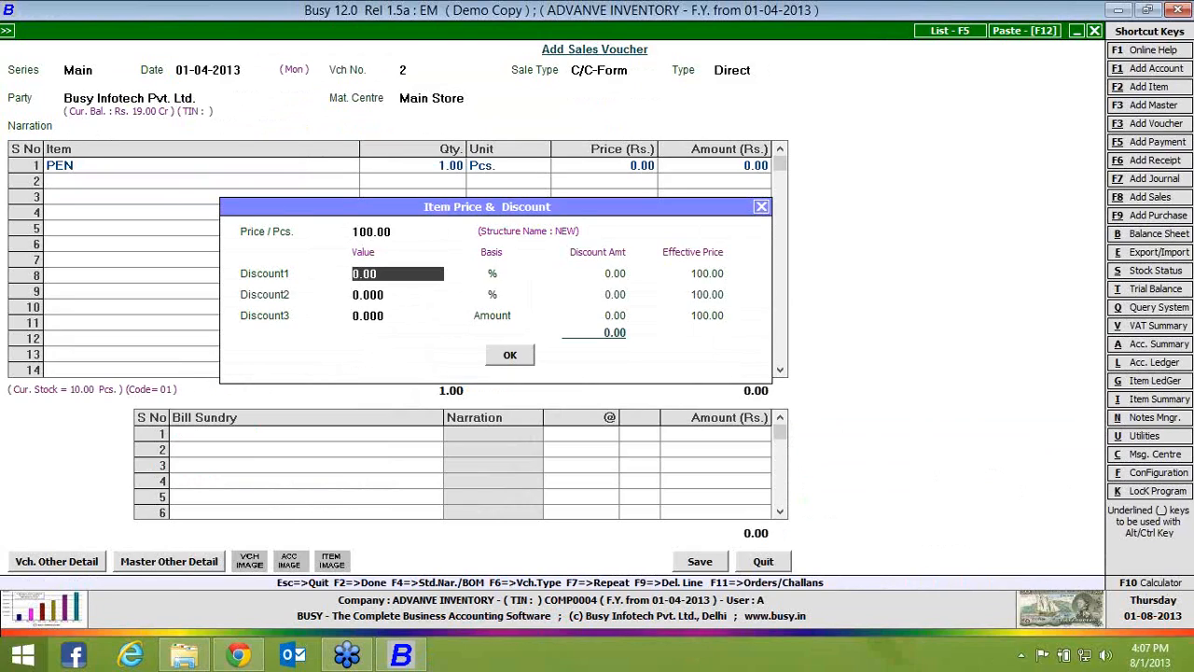
Enter PEN's discounts as 10% for Discount1, 5% for Discount2 and an amount of 10 for Discount3
text(10)
key(Return)
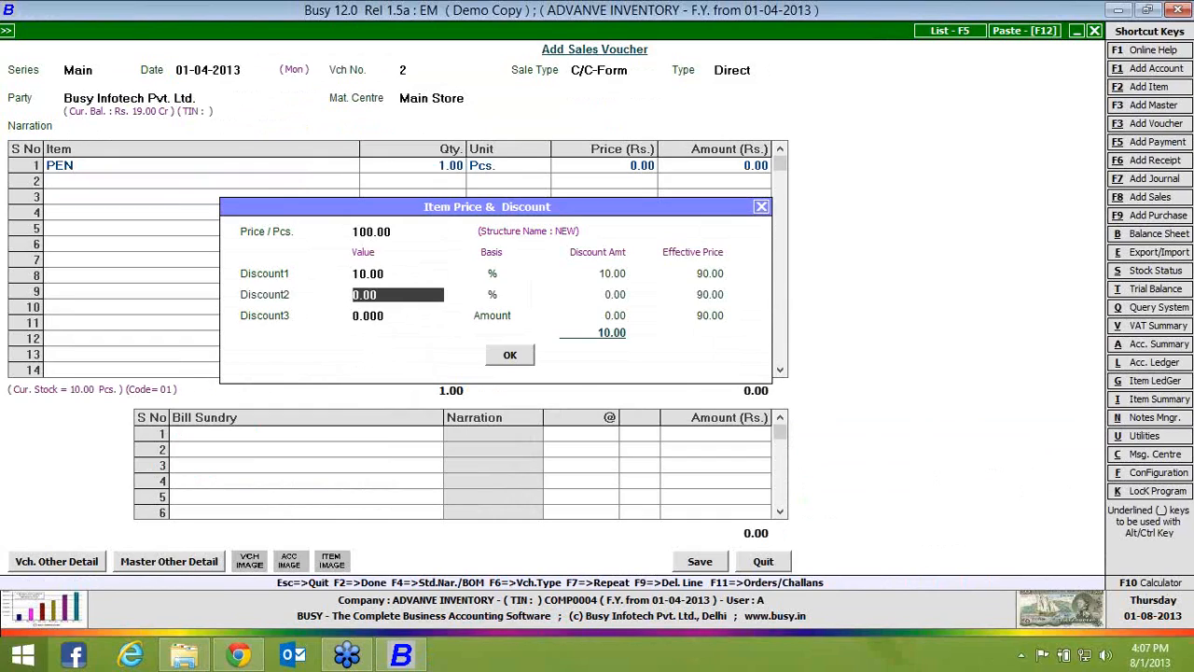
text(5)
key(Return)
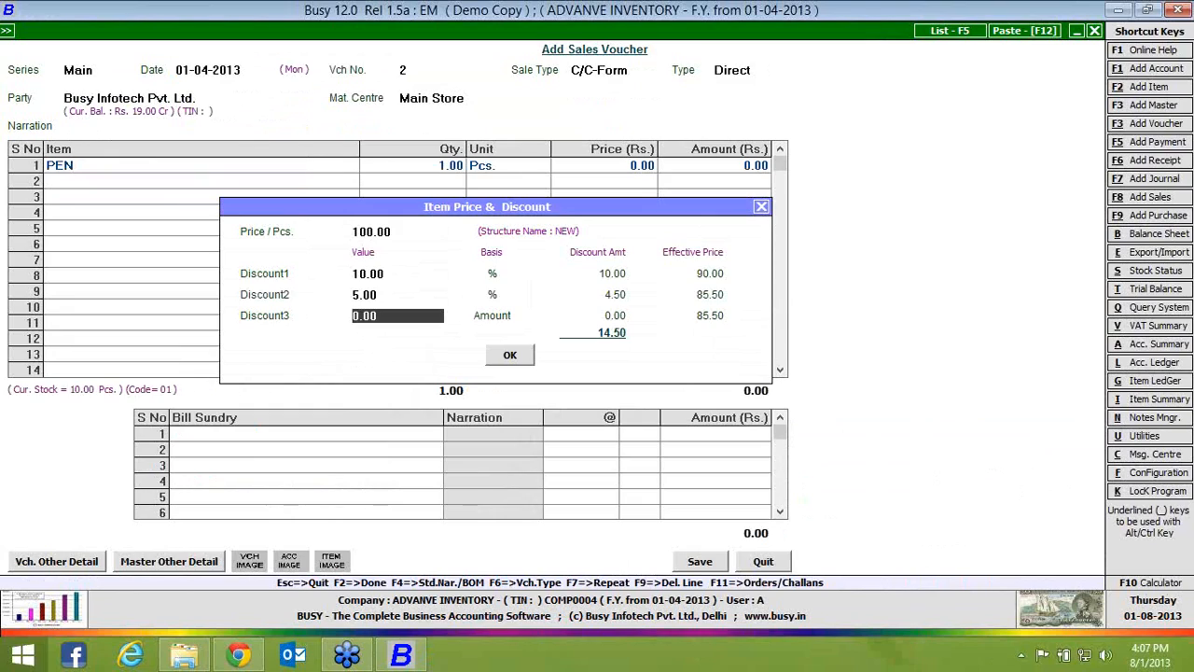
text(10)
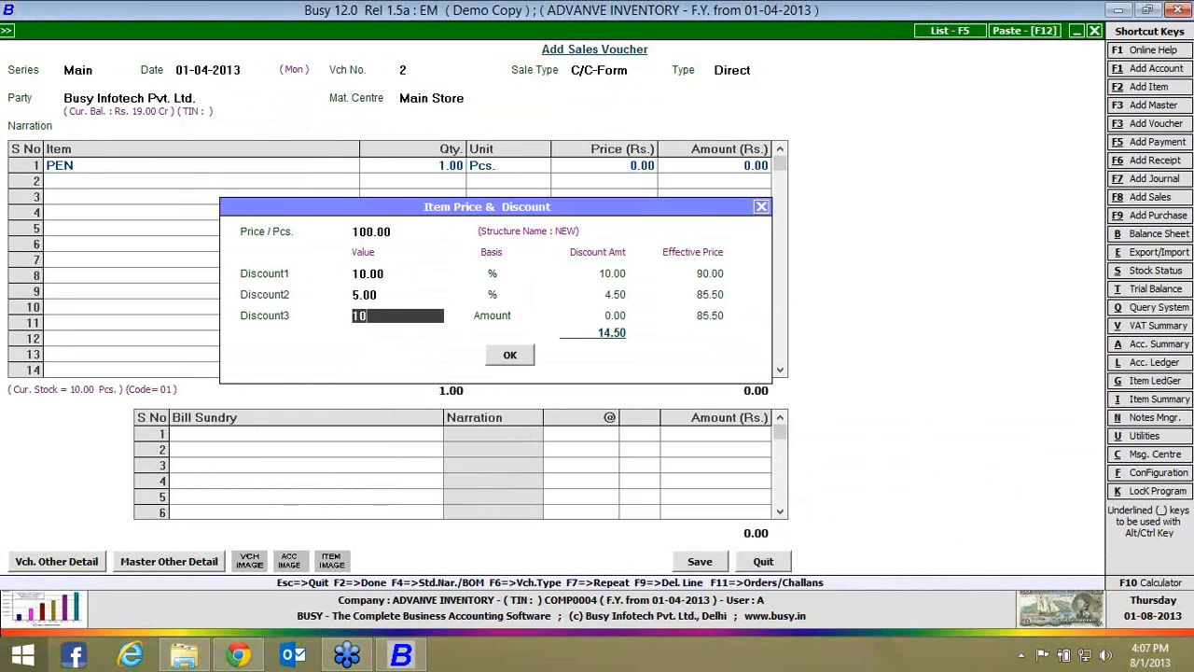
key(Return)
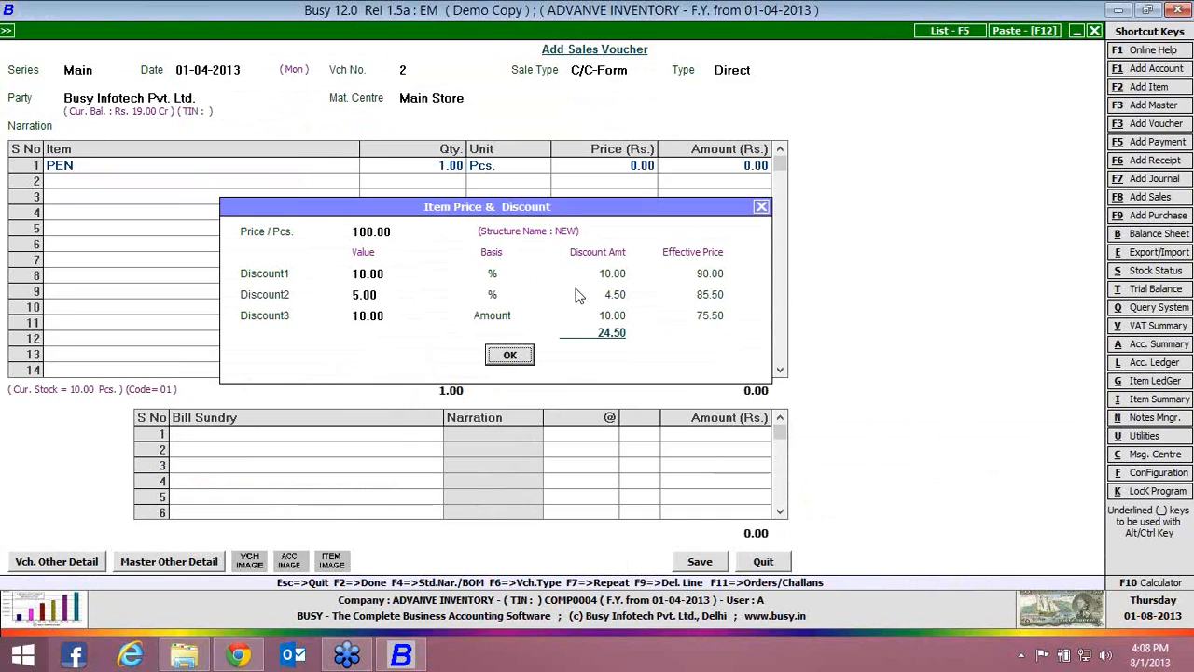
Apply the entered discounts to the PEN line, and close the sales voucher without saving it
click(379, 294)
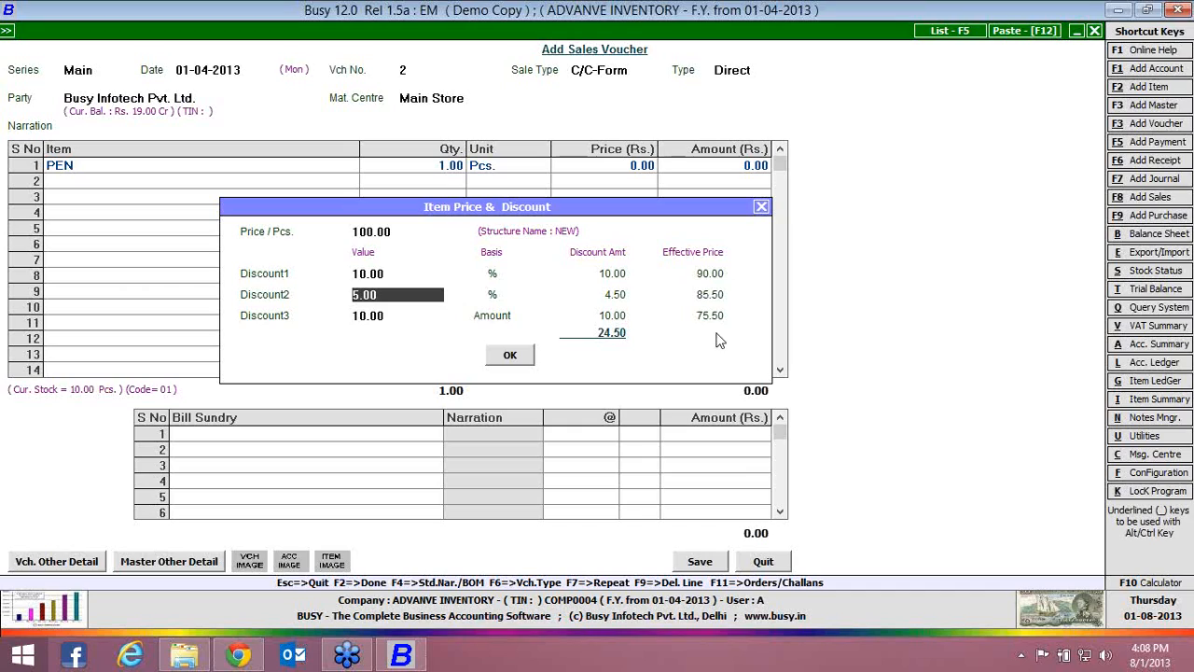
click(518, 356)
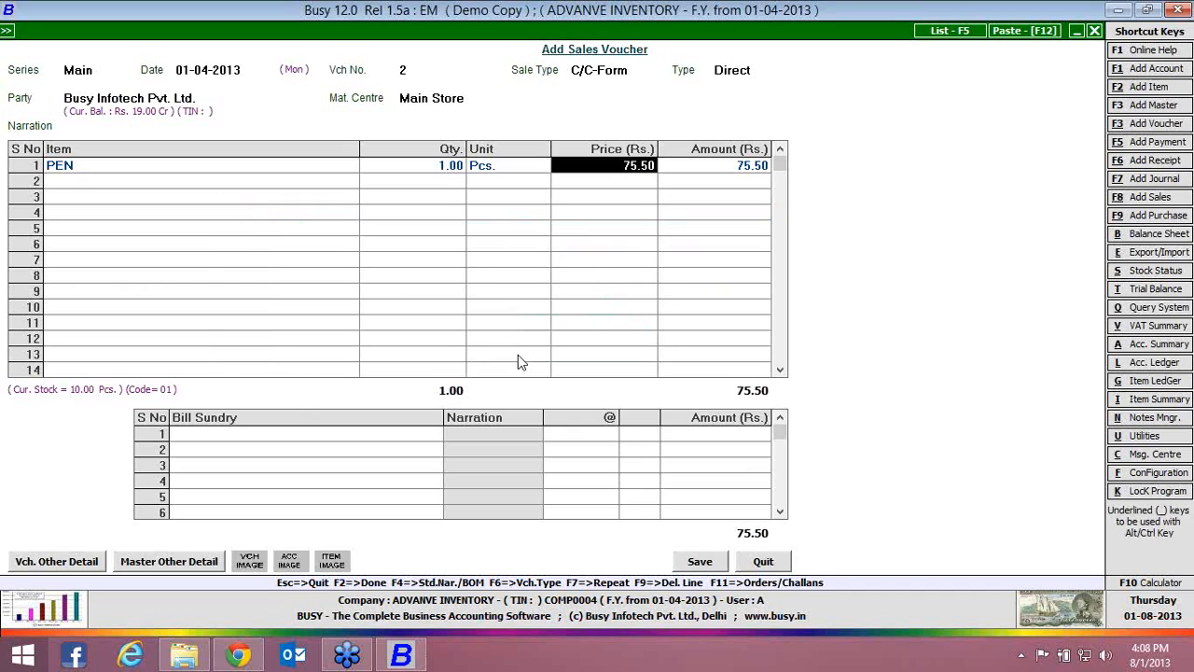
key(Return)
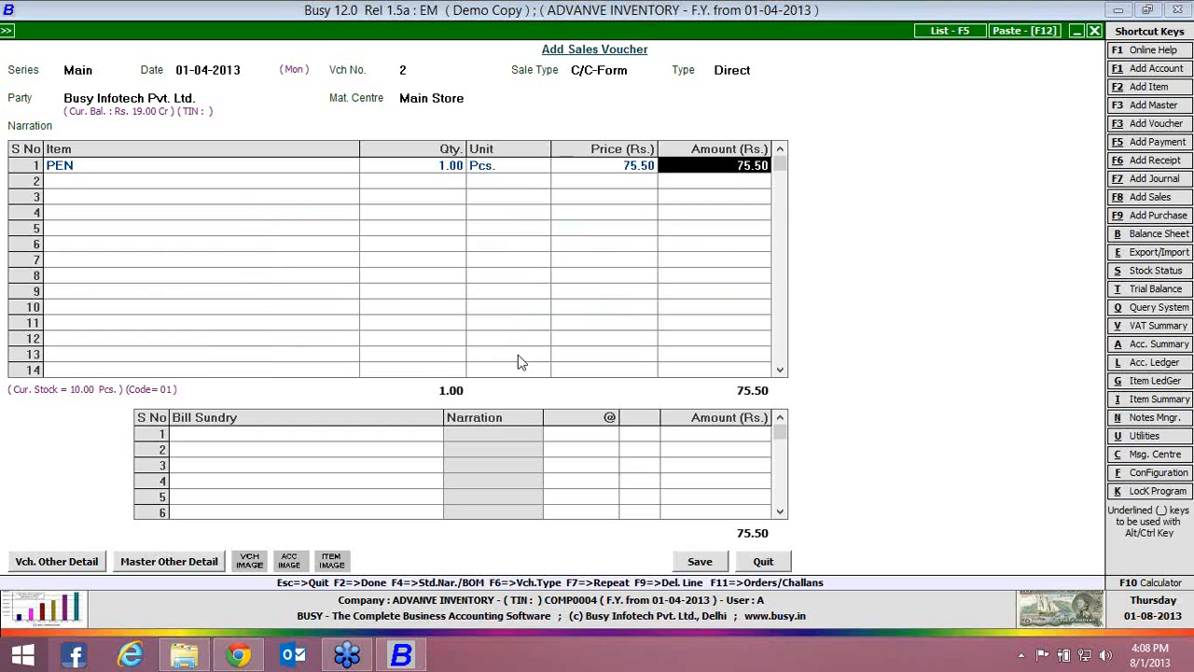
click(782, 560)
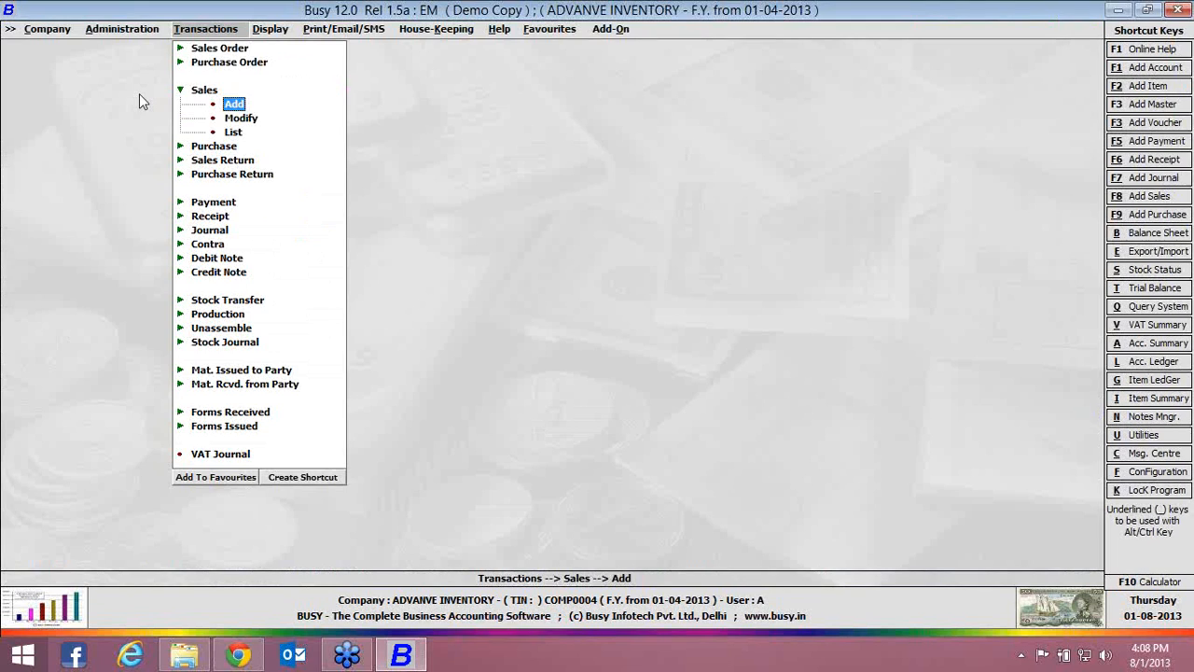
Set the item-wise markup type to Compound Markup in the inventory features, and save the configuration
click(117, 30)
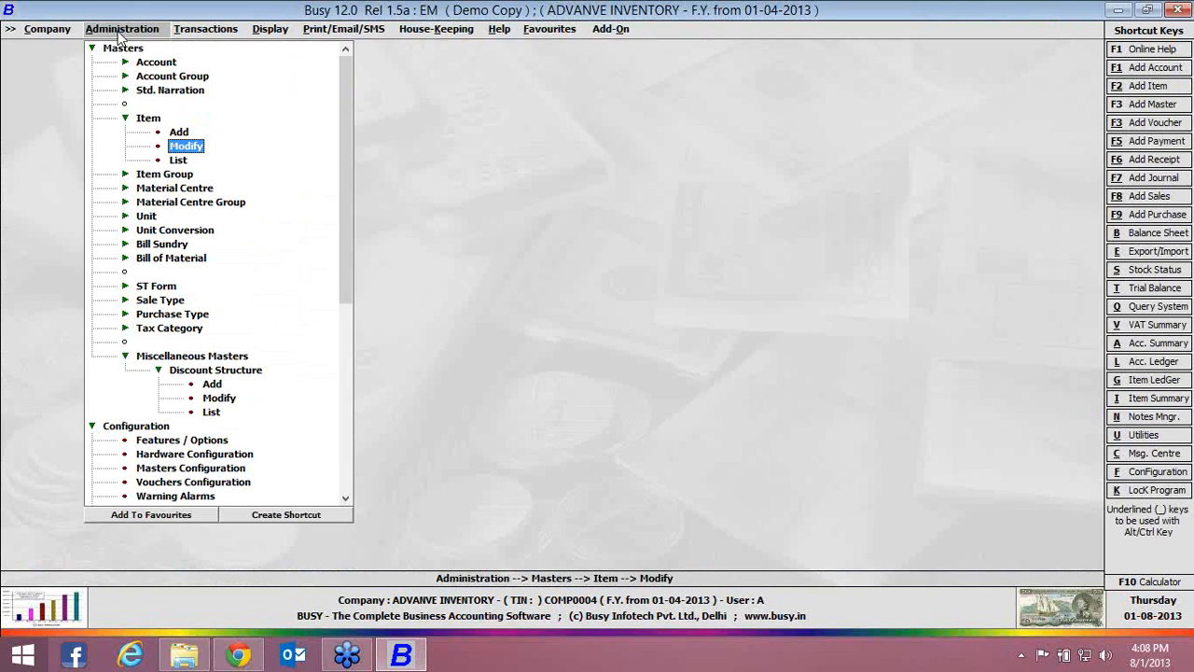
double_click(214, 441)
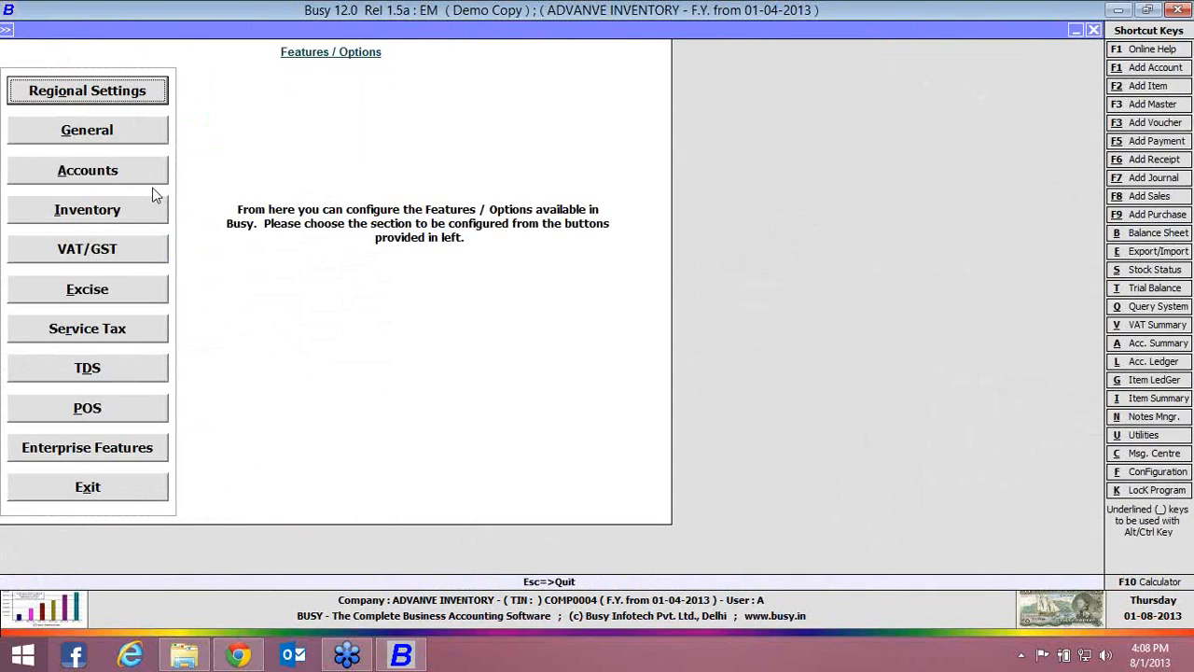
click(154, 209)
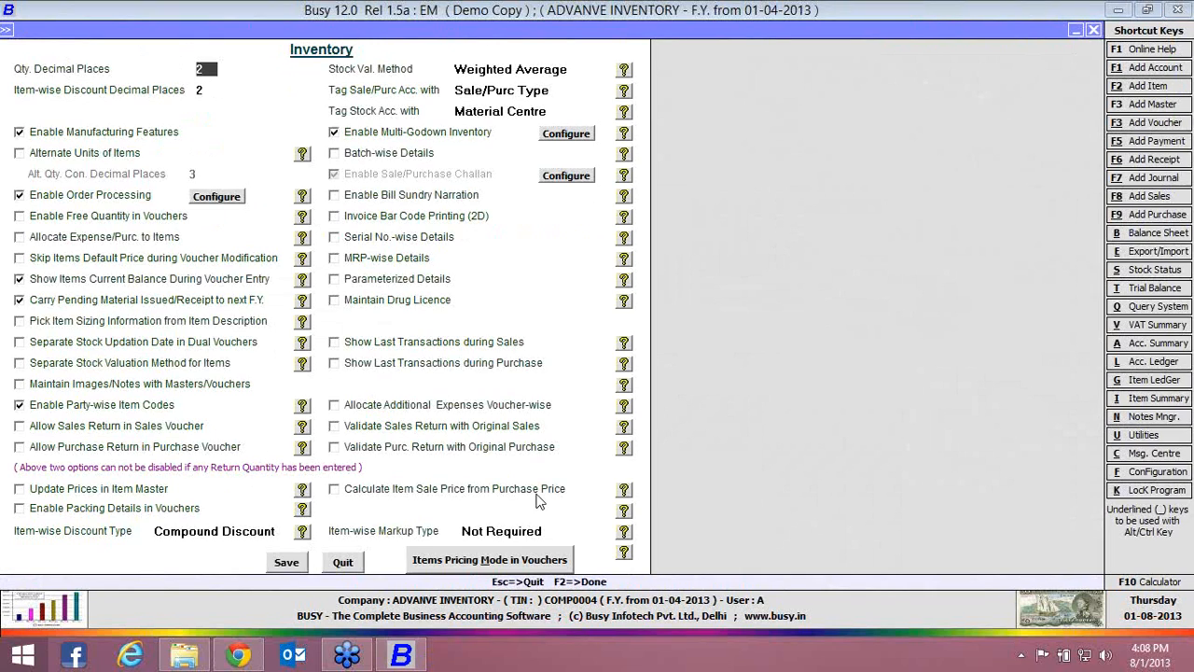
click(548, 530)
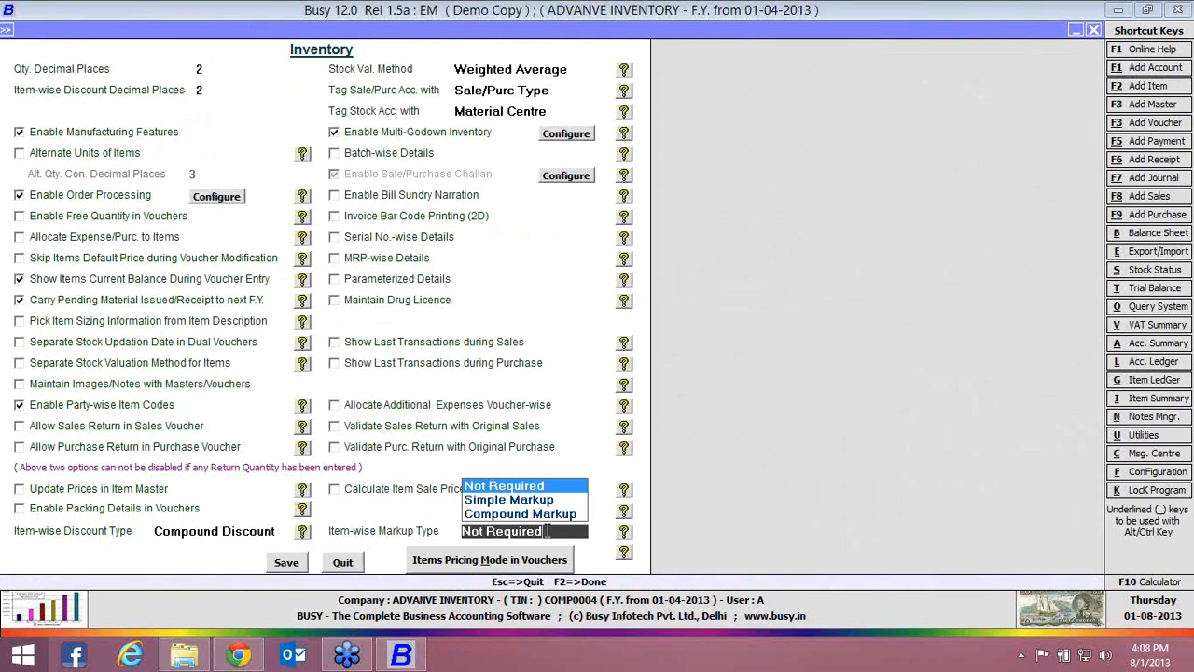
key(Down)
key(Down)
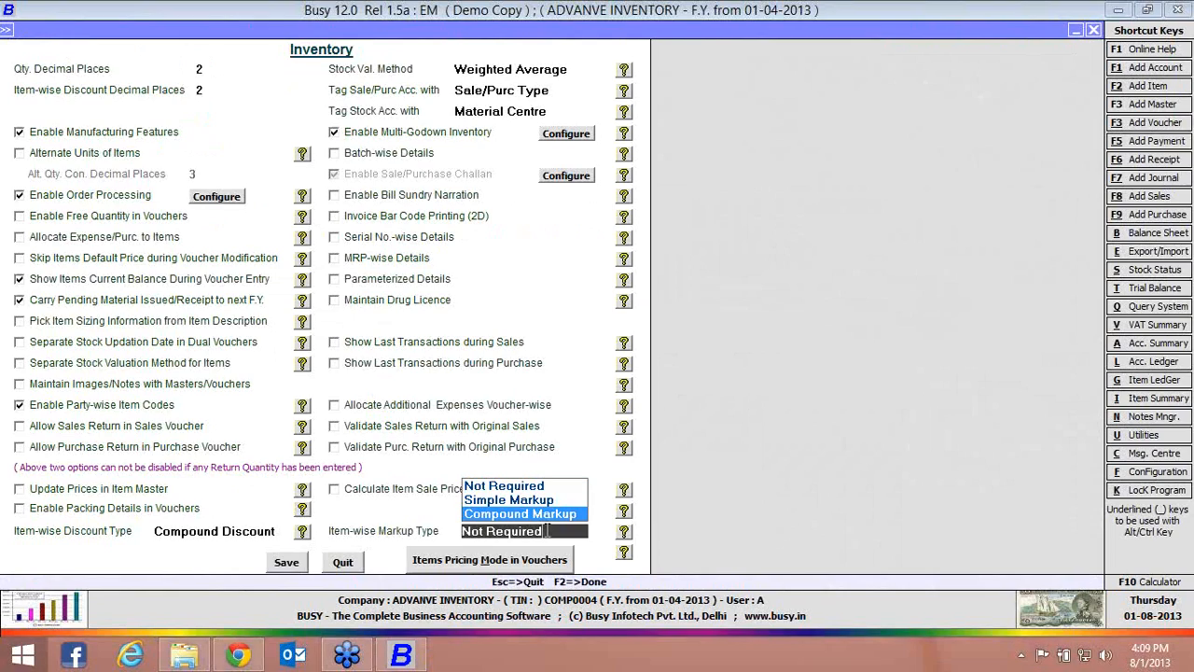
key(Return)
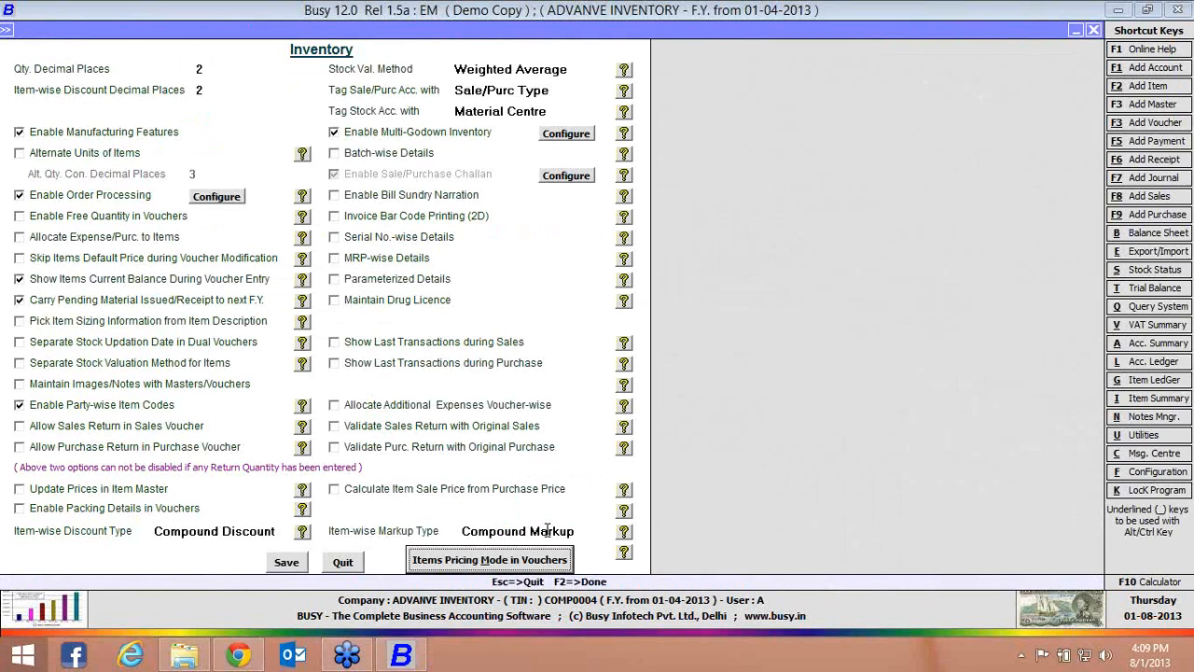
click(299, 566)
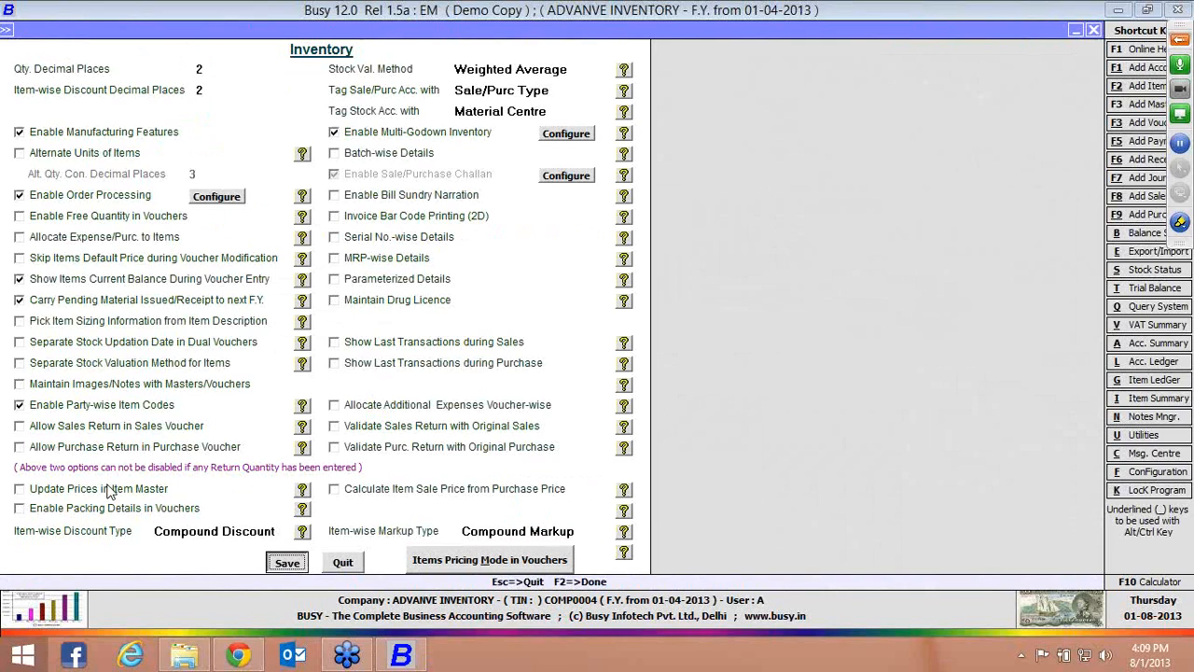
click(110, 491)
Start a new markup structure master with the structure name NEW
click(92, 49)
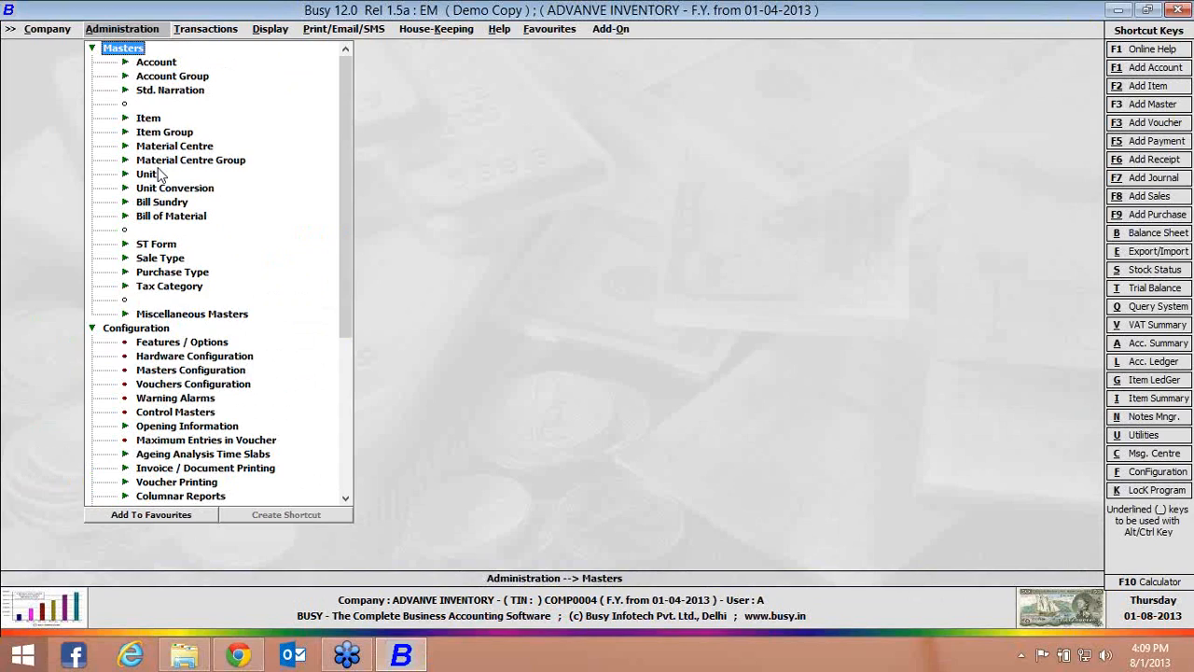
click(128, 315)
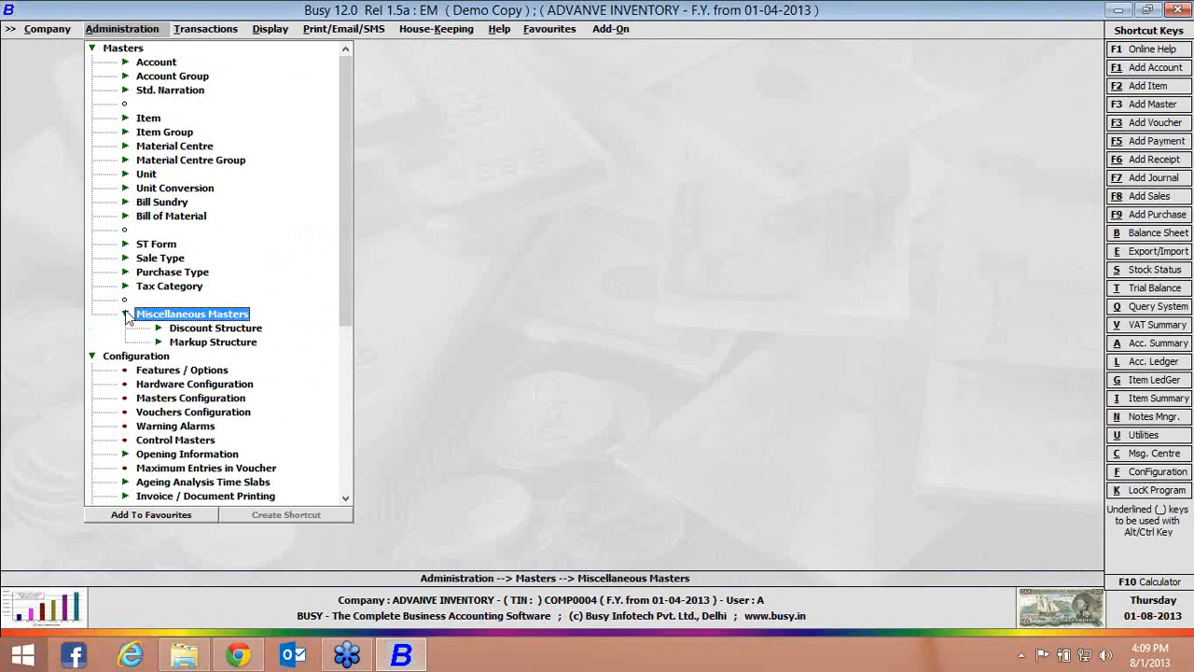
click(184, 344)
click(214, 370)
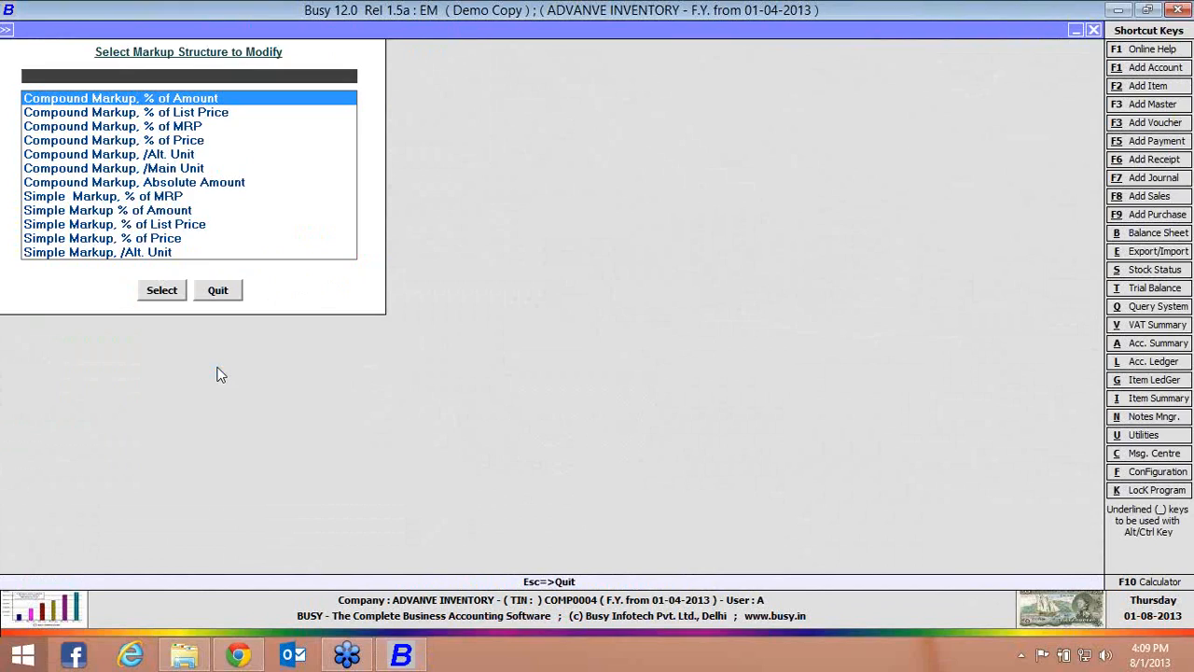
key(Return)
text(NEW)
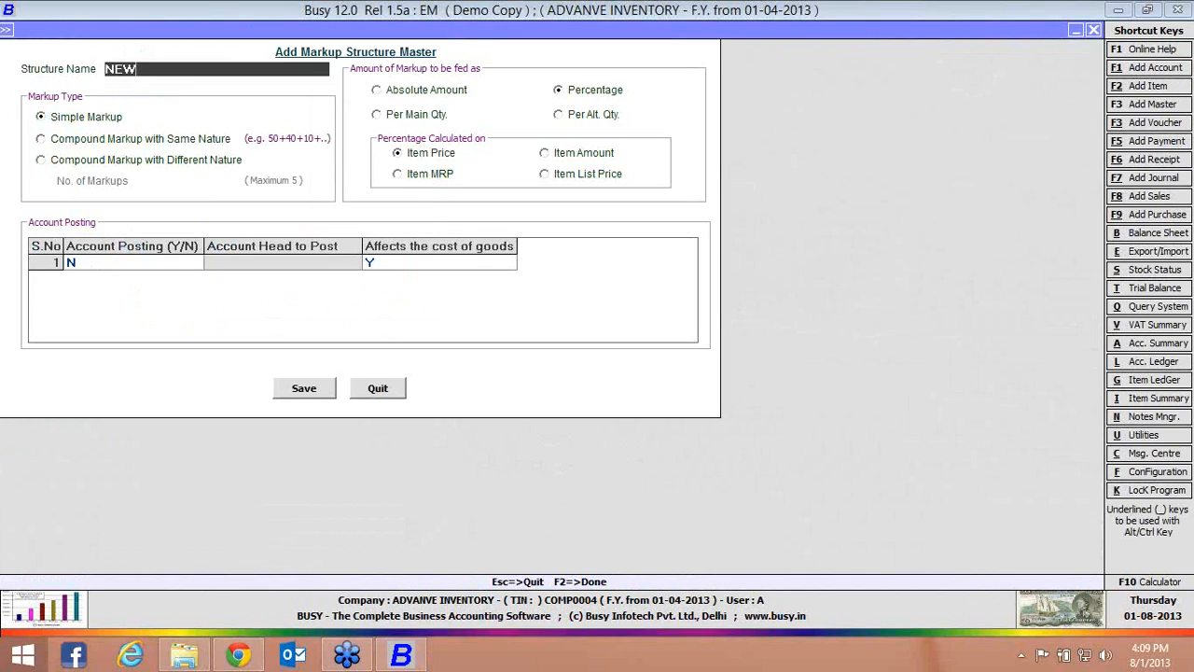
key(Return)
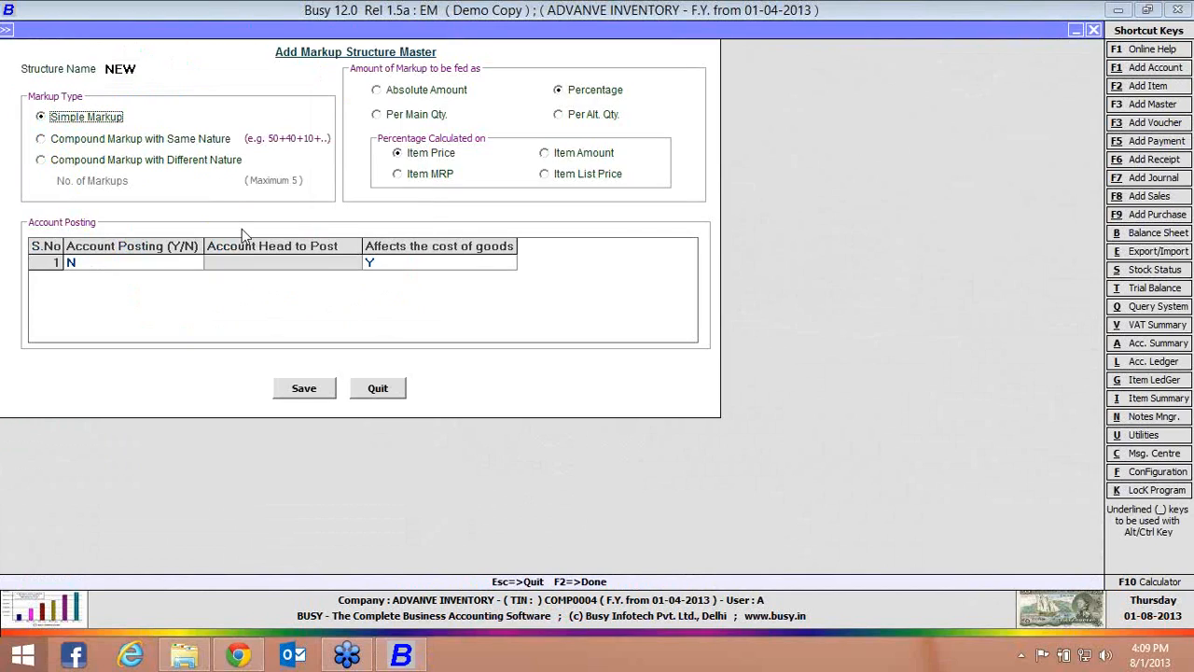
Choose Compound Markup with Different Nature with 5 markups, and discard the structure after viewing the nature choices
click(206, 162)
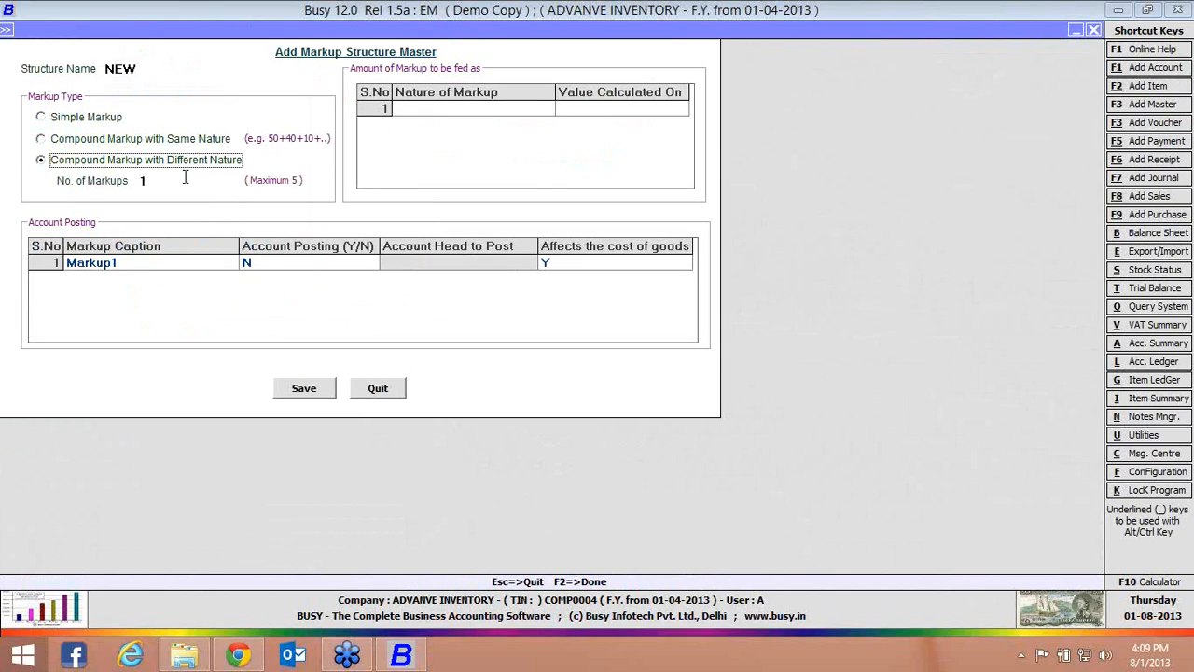
click(181, 184)
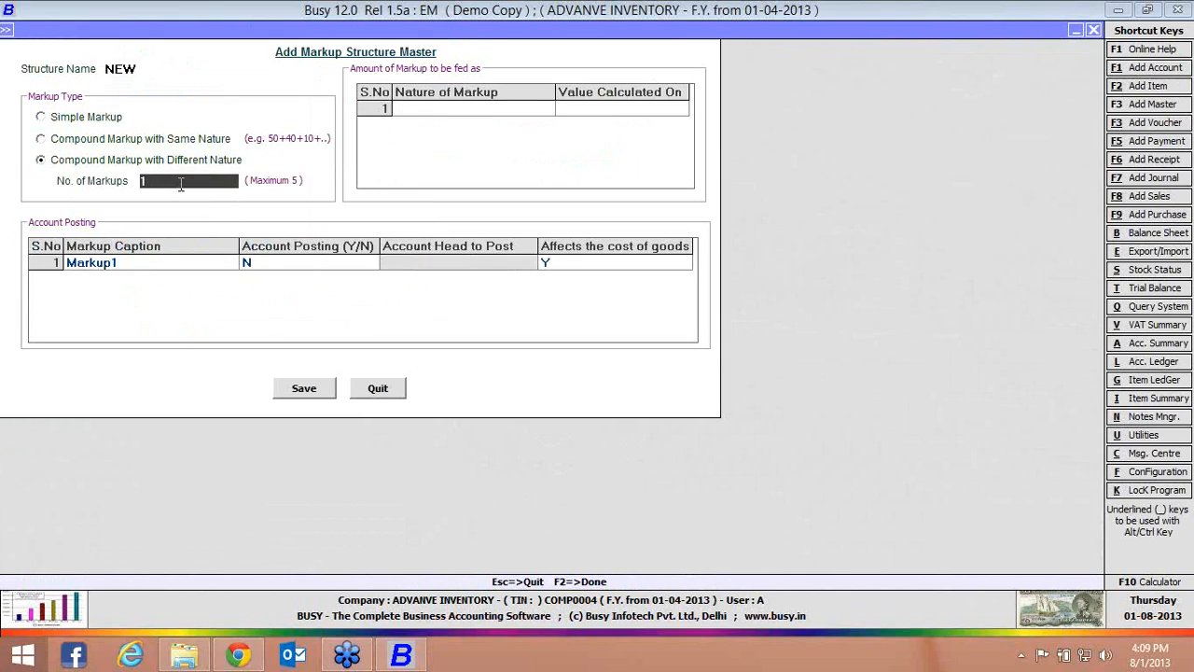
text(5)
key(Return)
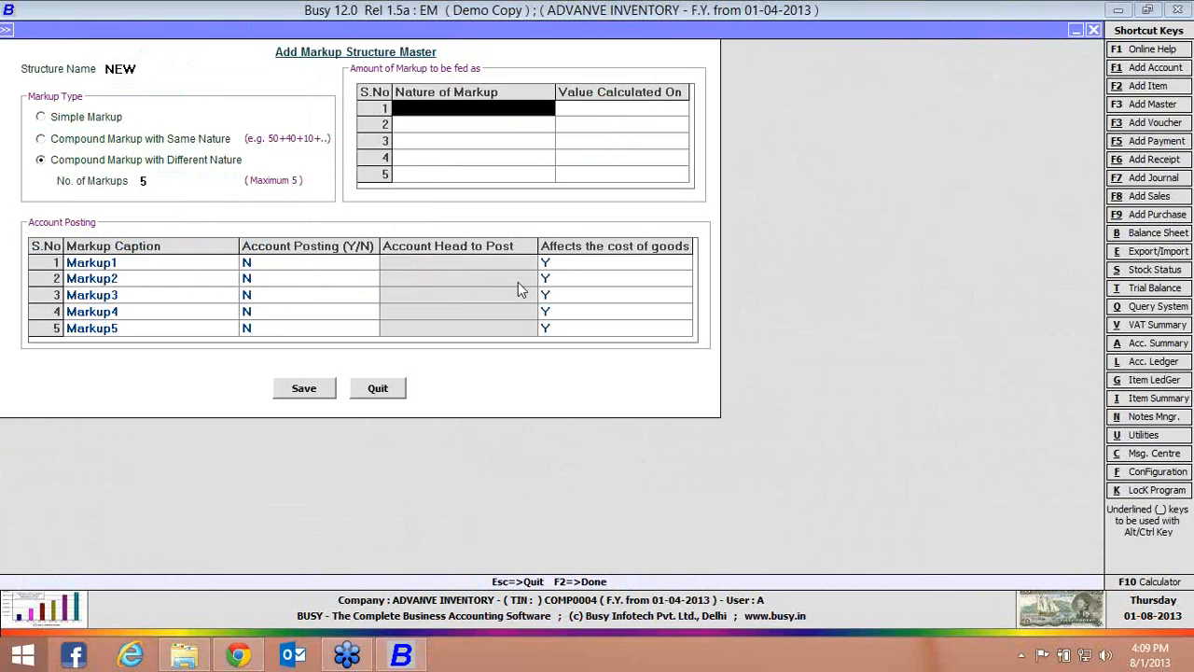
key(space)
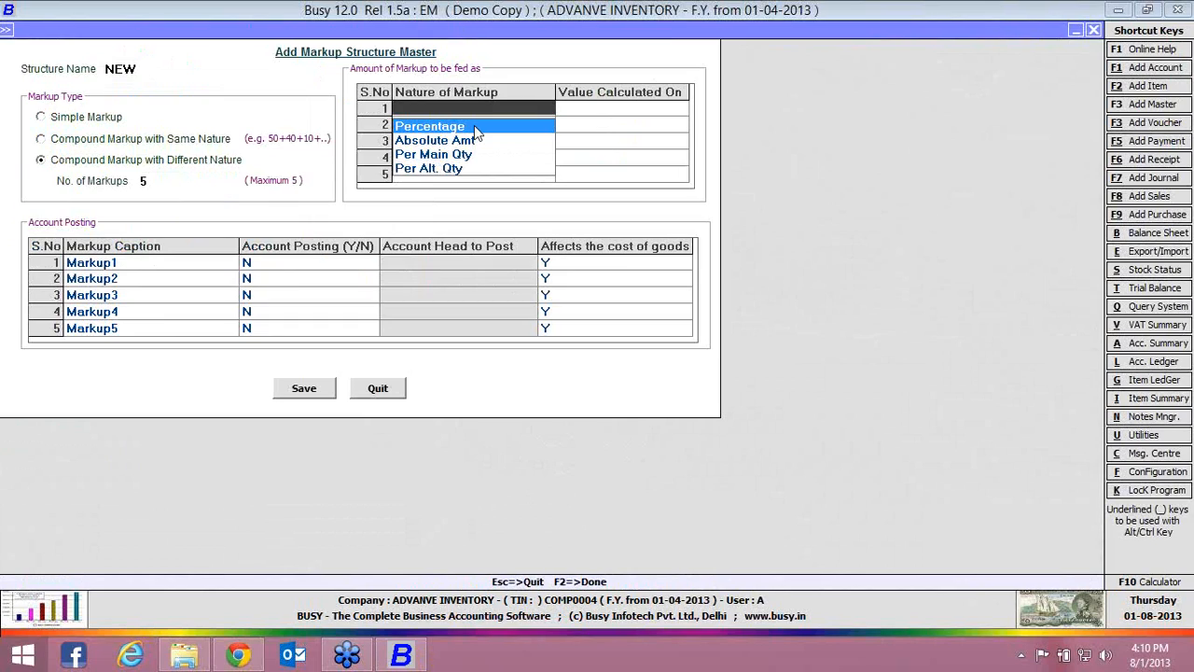
click(397, 388)
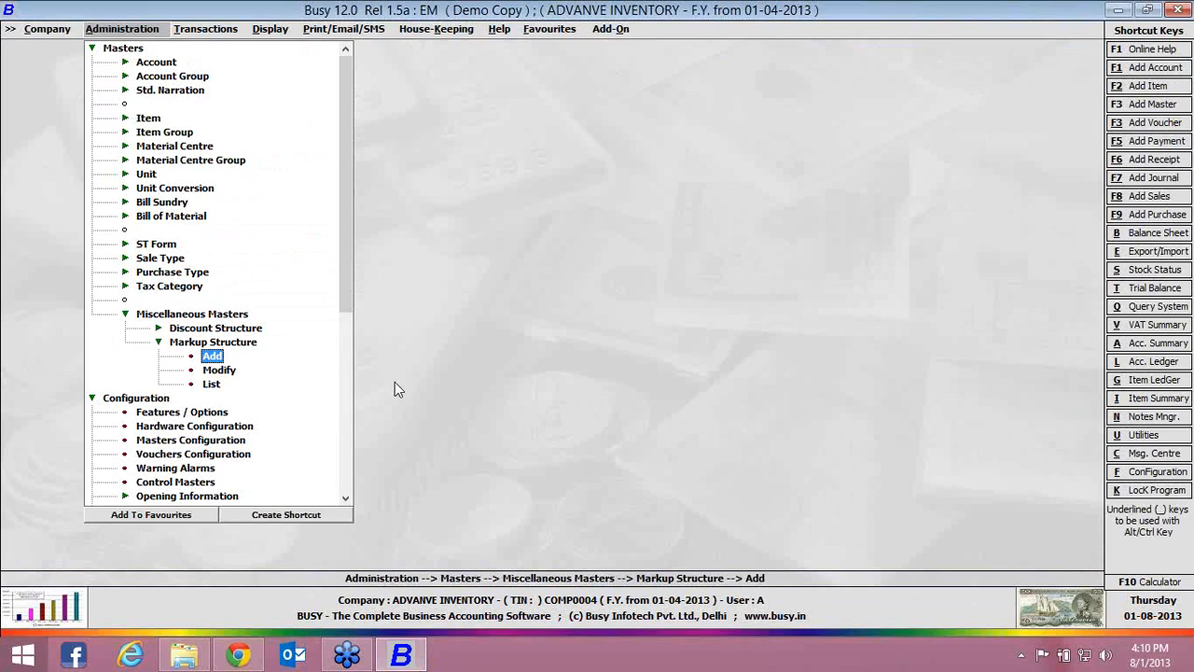
key(Escape)
key(Escape)
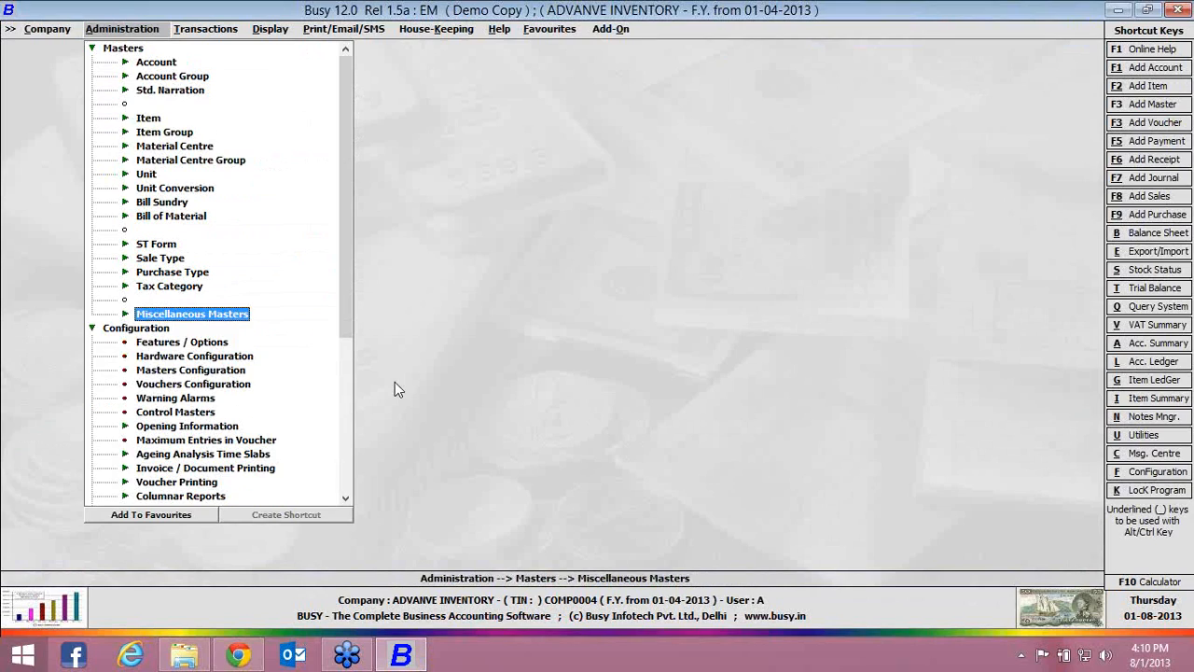
key(Escape)
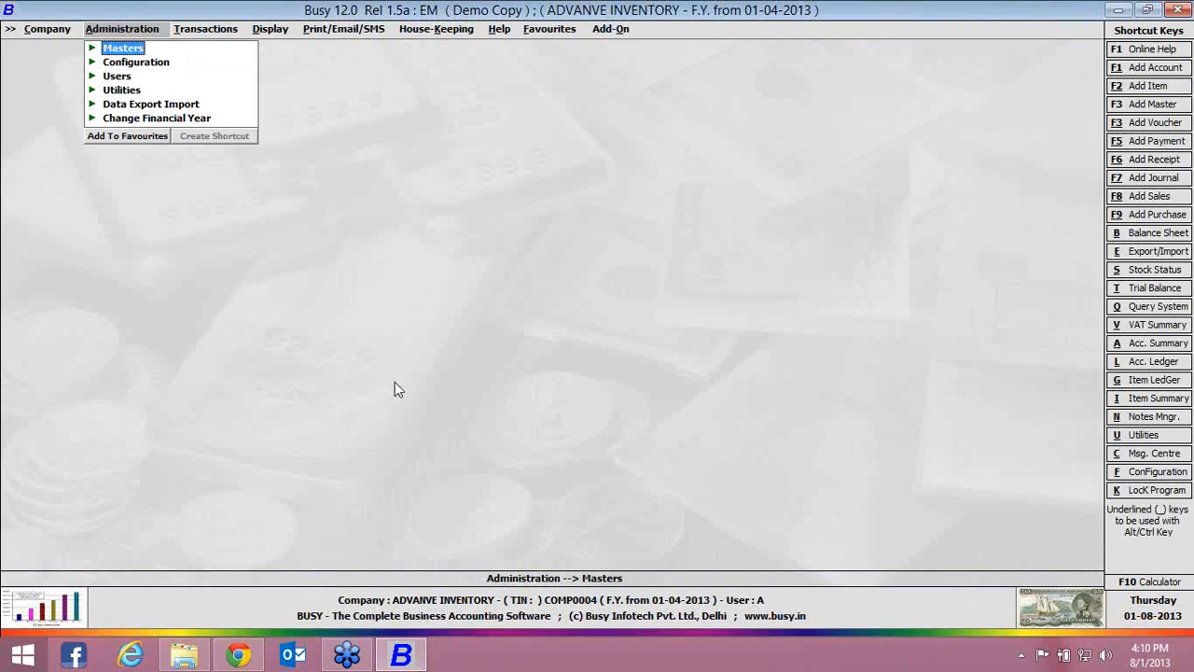
Delete all vouchers up to 01-04-2013 without carrying over item or account balances
key(ctrl+alt+d)
key(Return)
key(y)
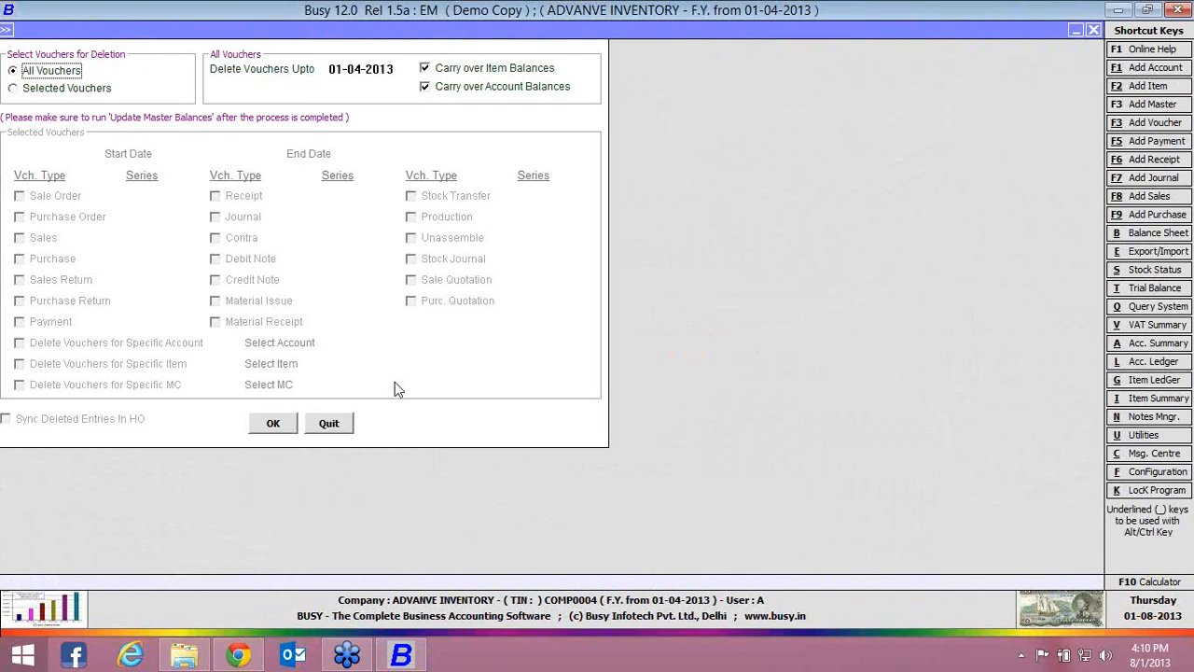
click(457, 70)
click(457, 87)
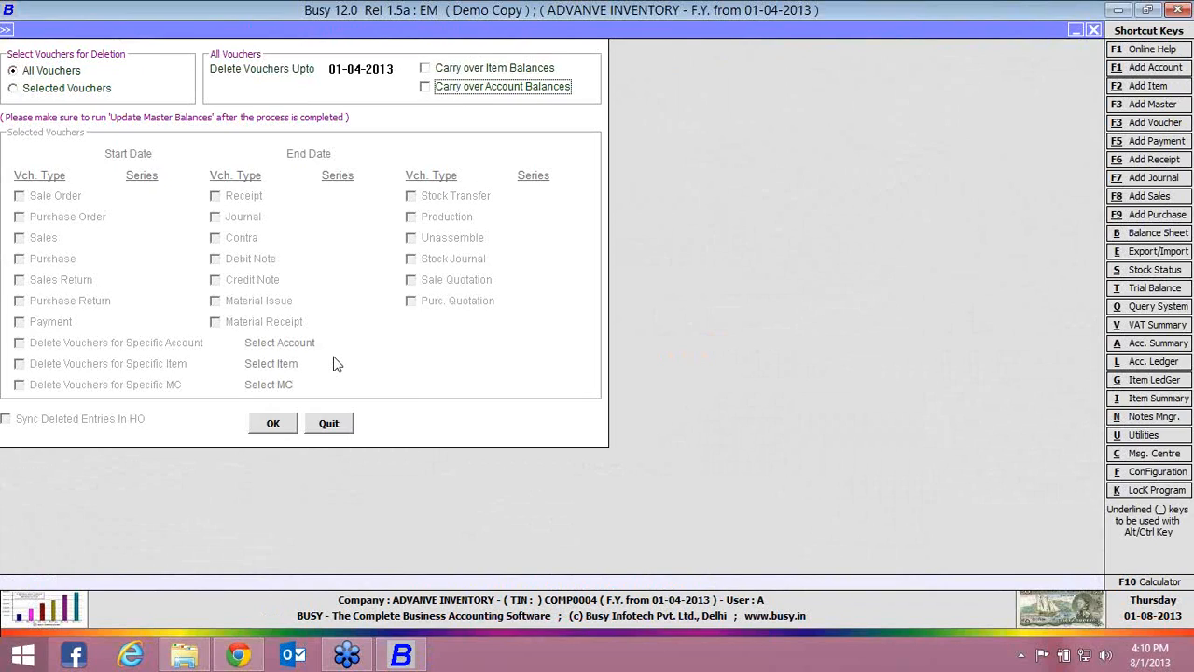
click(280, 422)
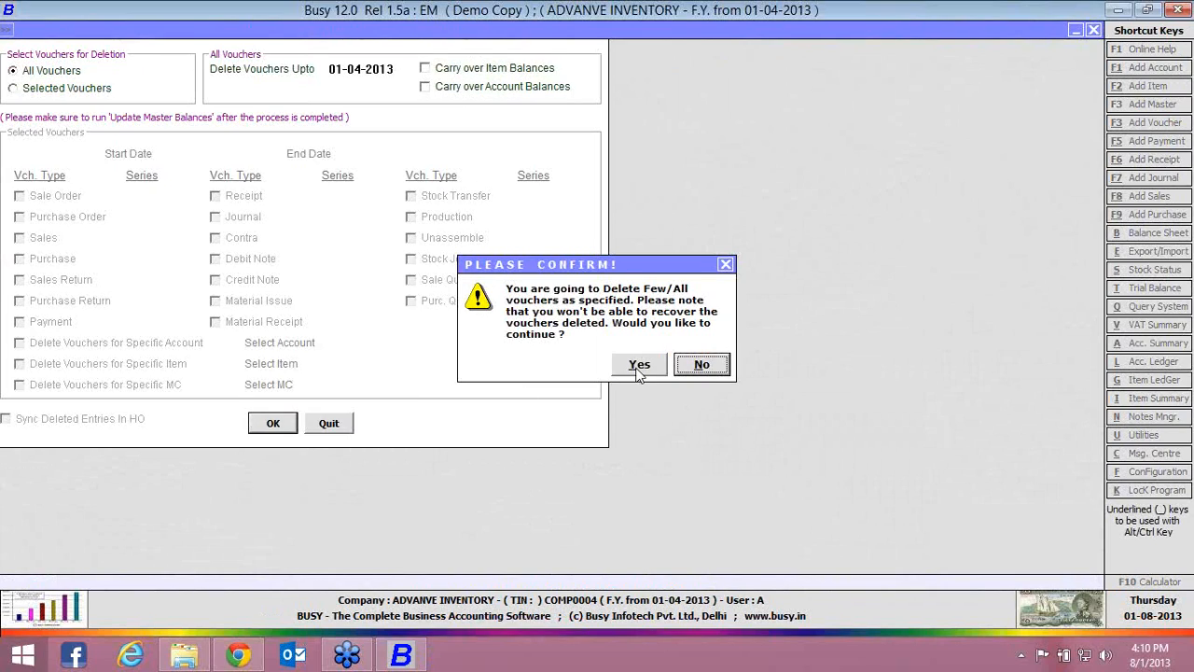
click(639, 365)
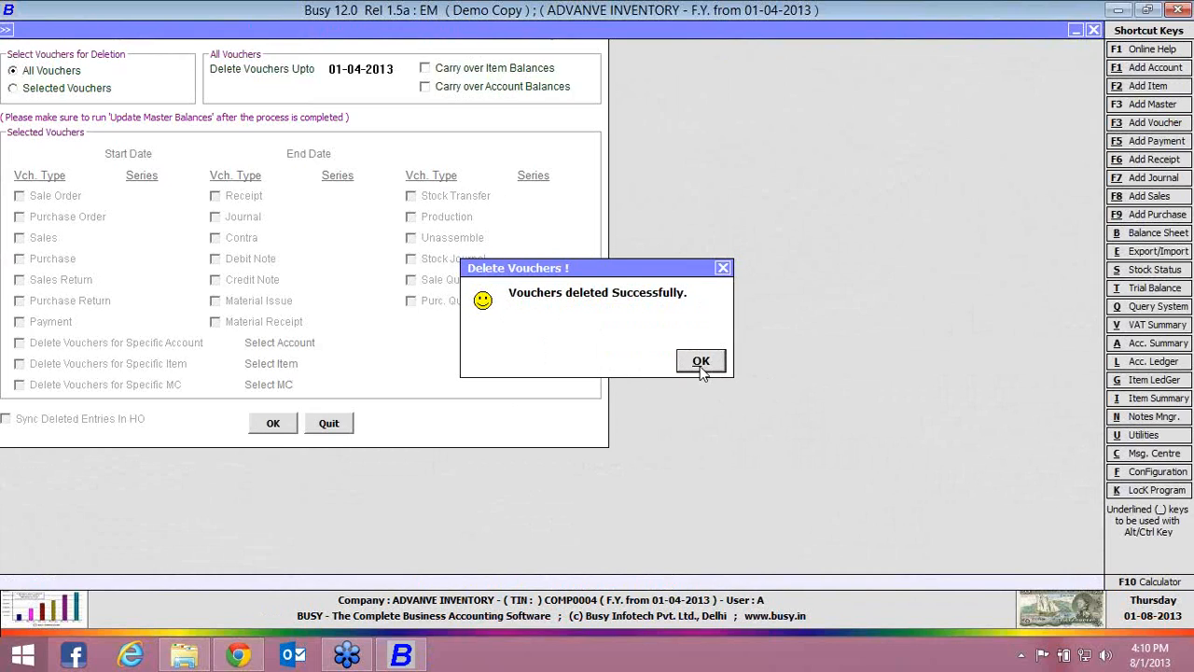
click(699, 363)
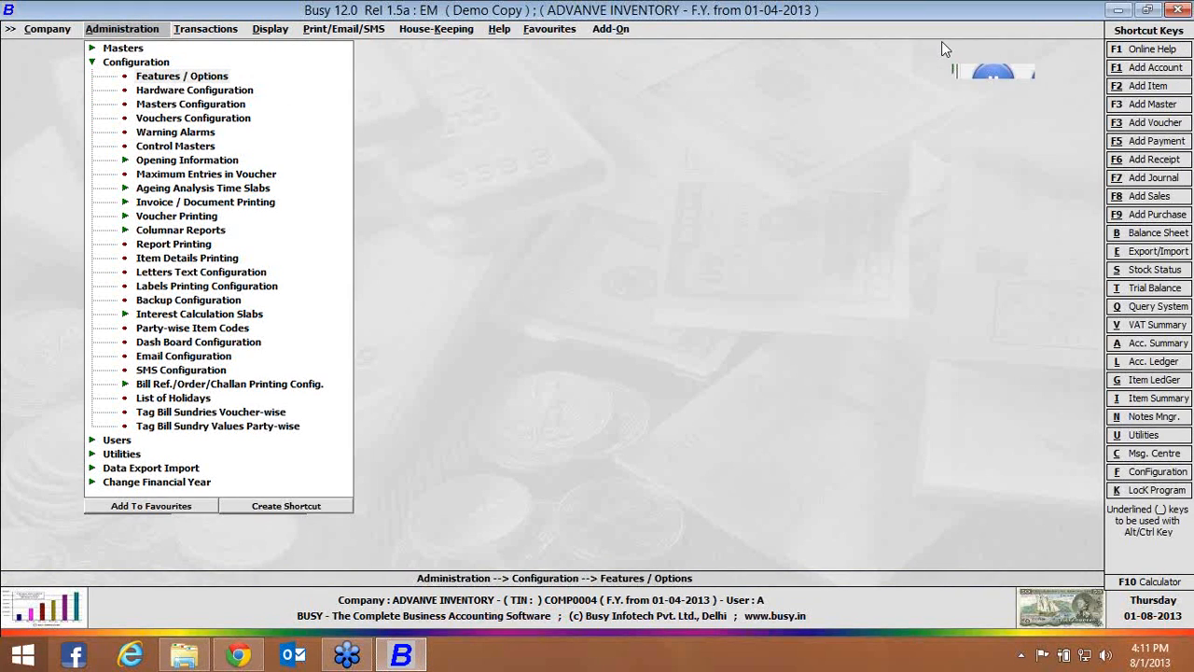
Disable order processing and sale/purchase challan in the inventory features
click(221, 82)
click(155, 211)
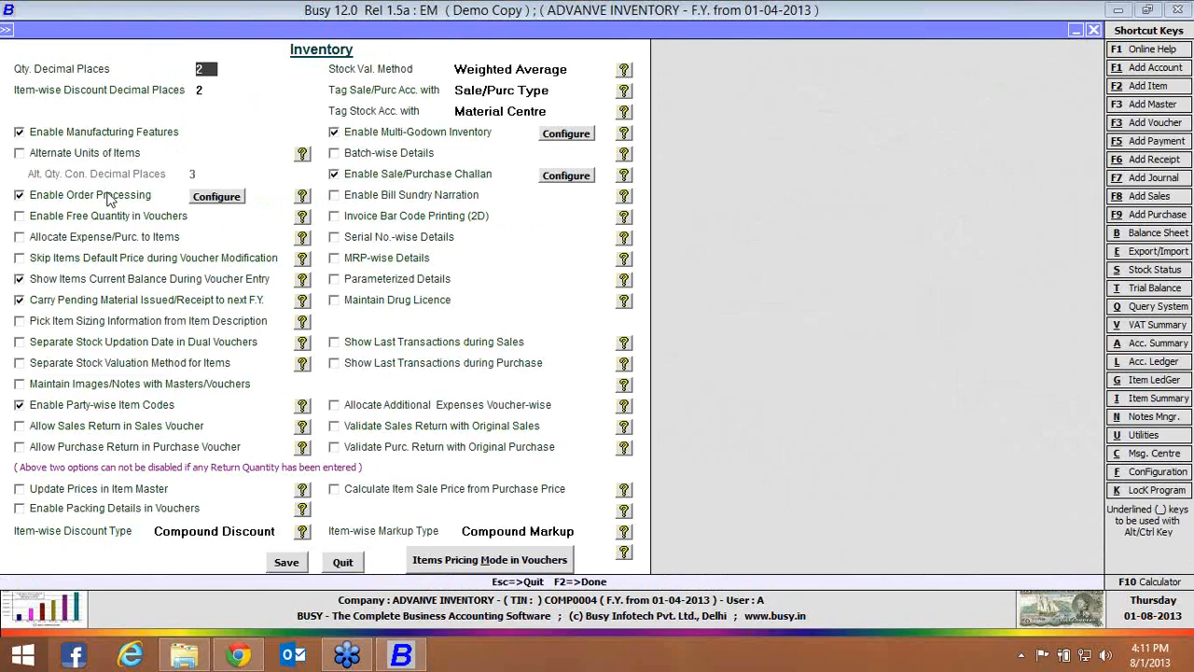
click(109, 198)
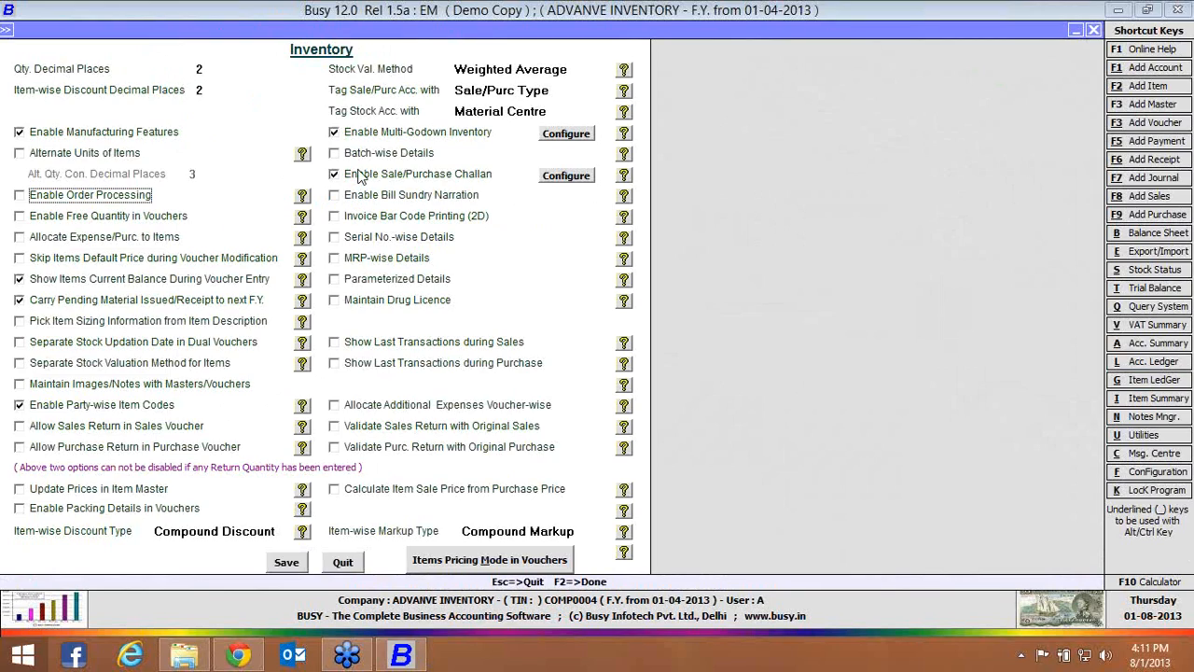
click(360, 177)
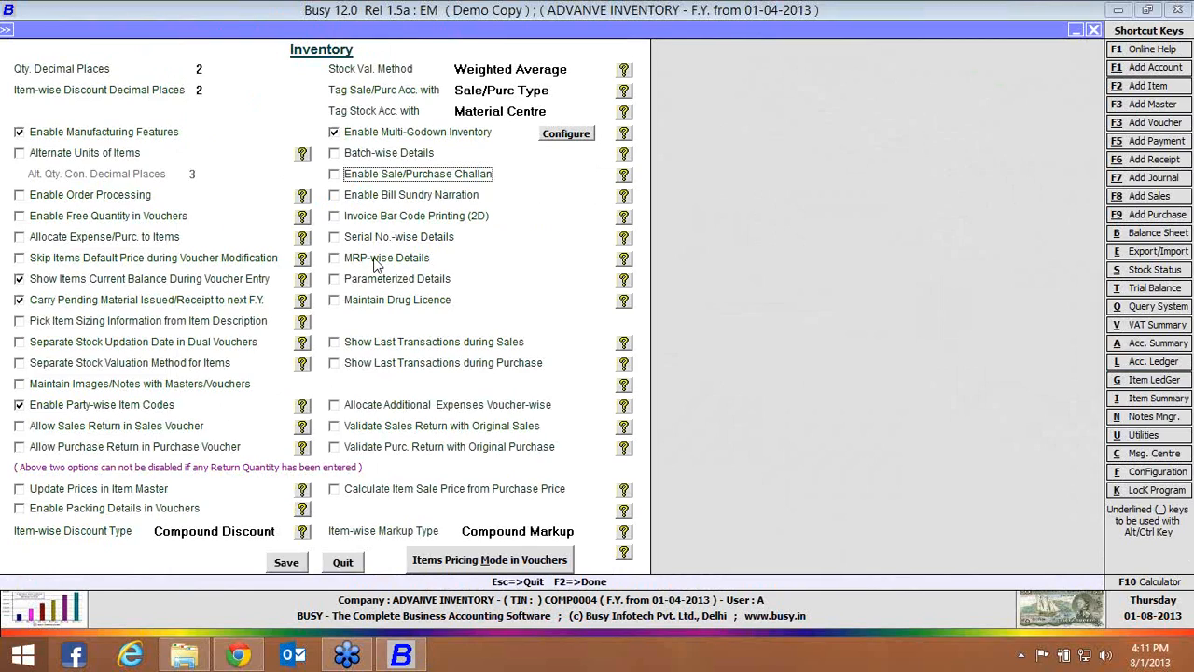
Enable batch-wise details with Allow with Warning for expired batches and negative stock, maintain sales price, and save the inventory features
click(348, 154)
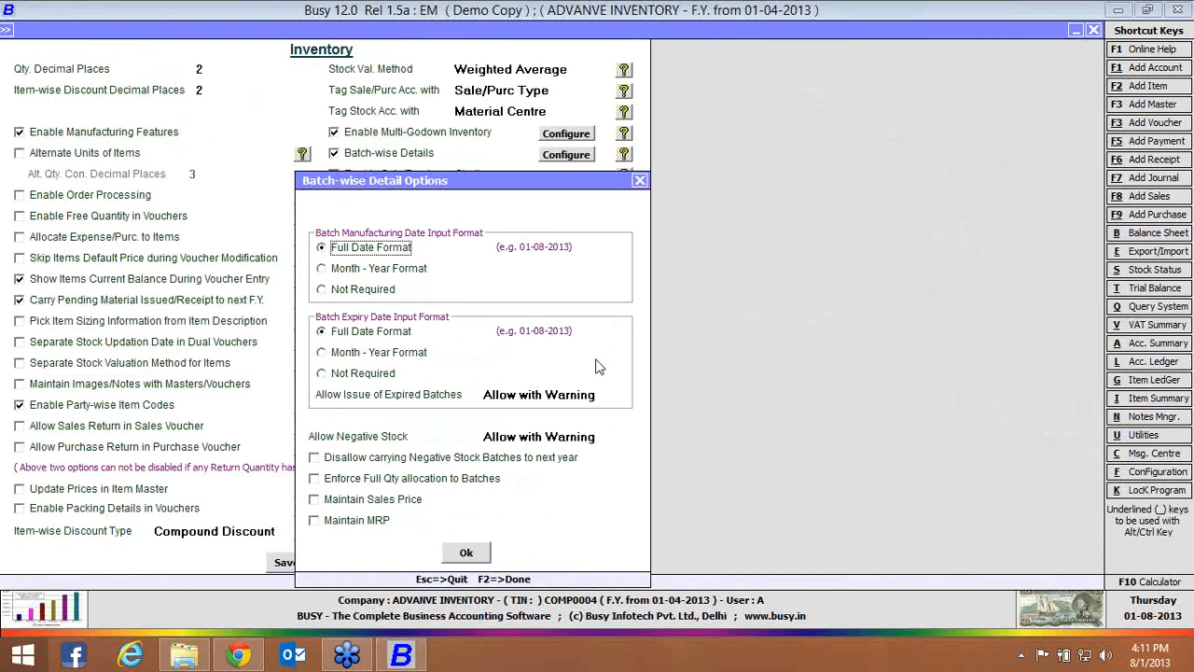
click(601, 396)
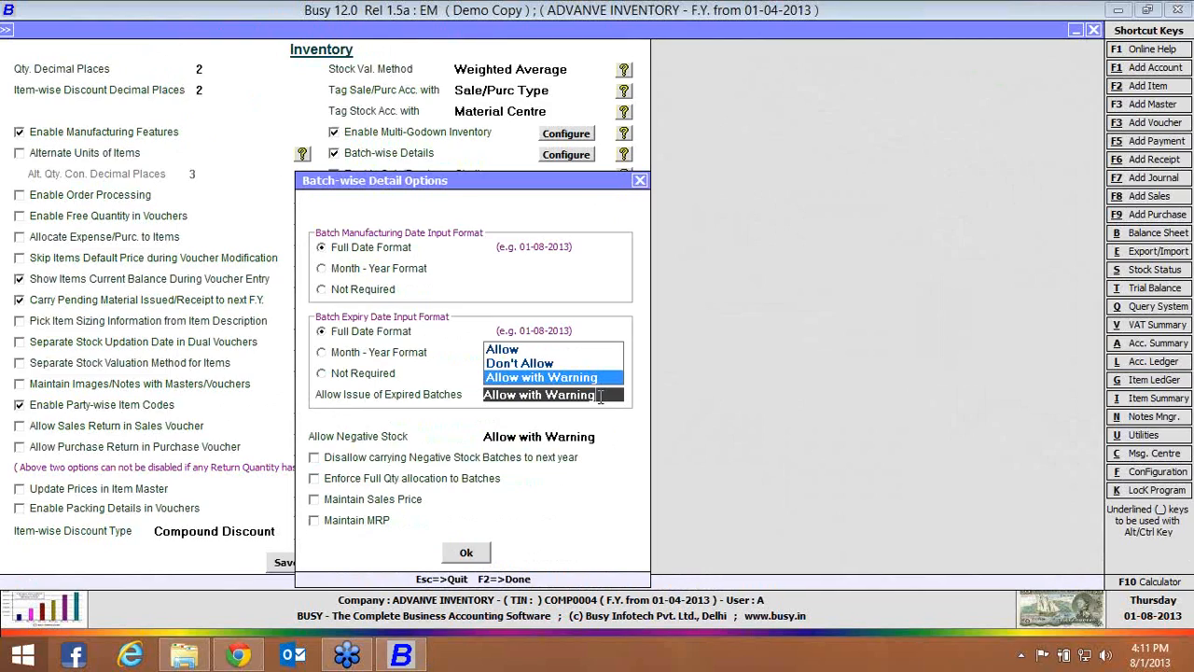
key(Return)
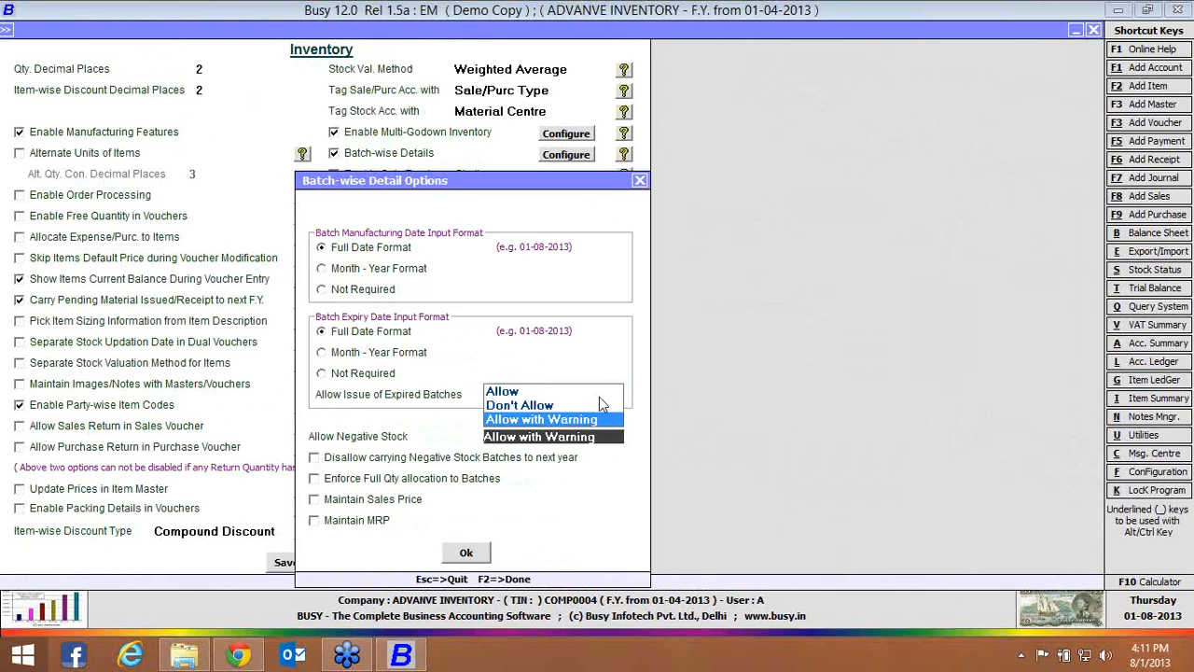
key(Return)
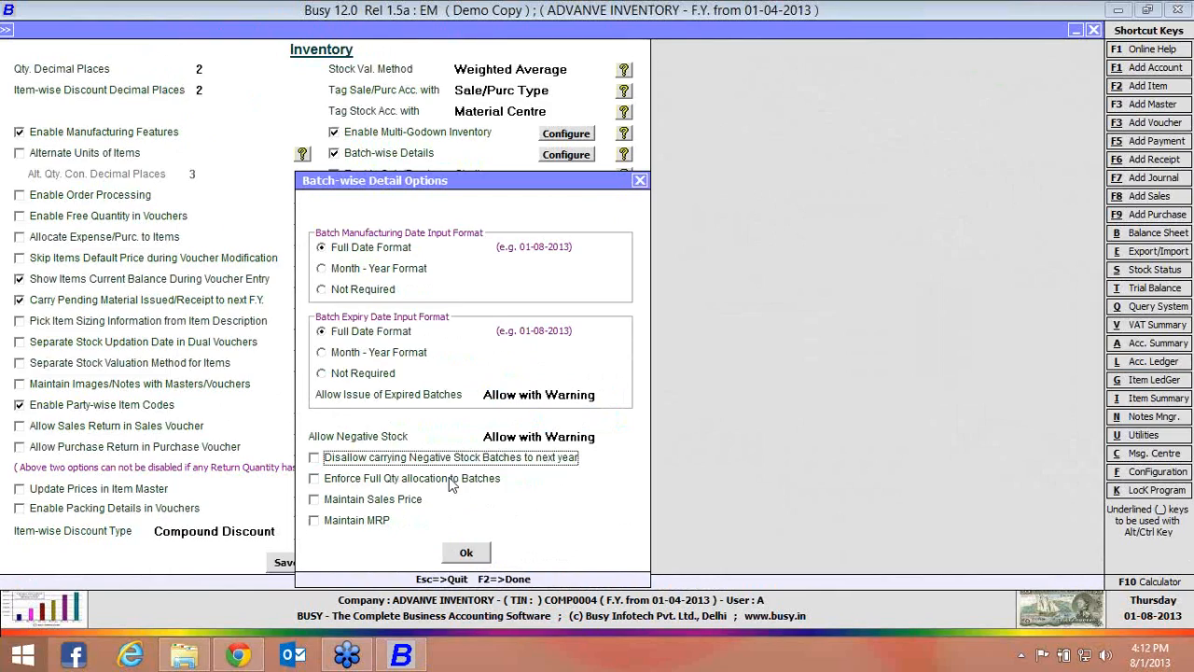
click(370, 504)
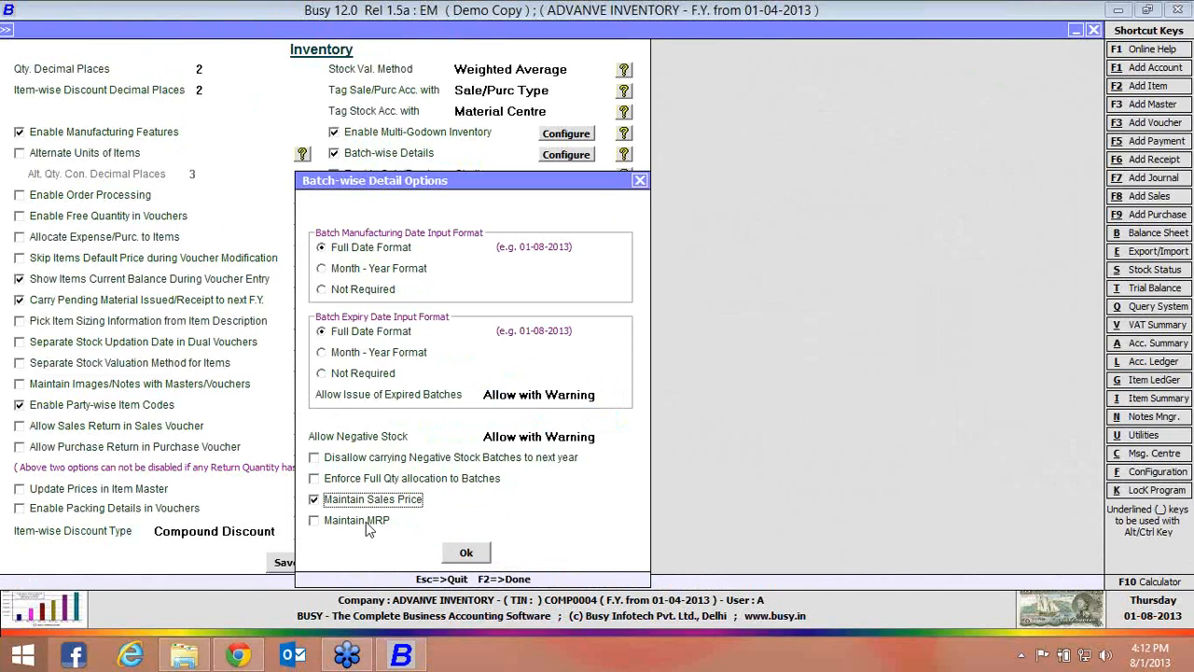
click(370, 461)
click(370, 463)
click(468, 551)
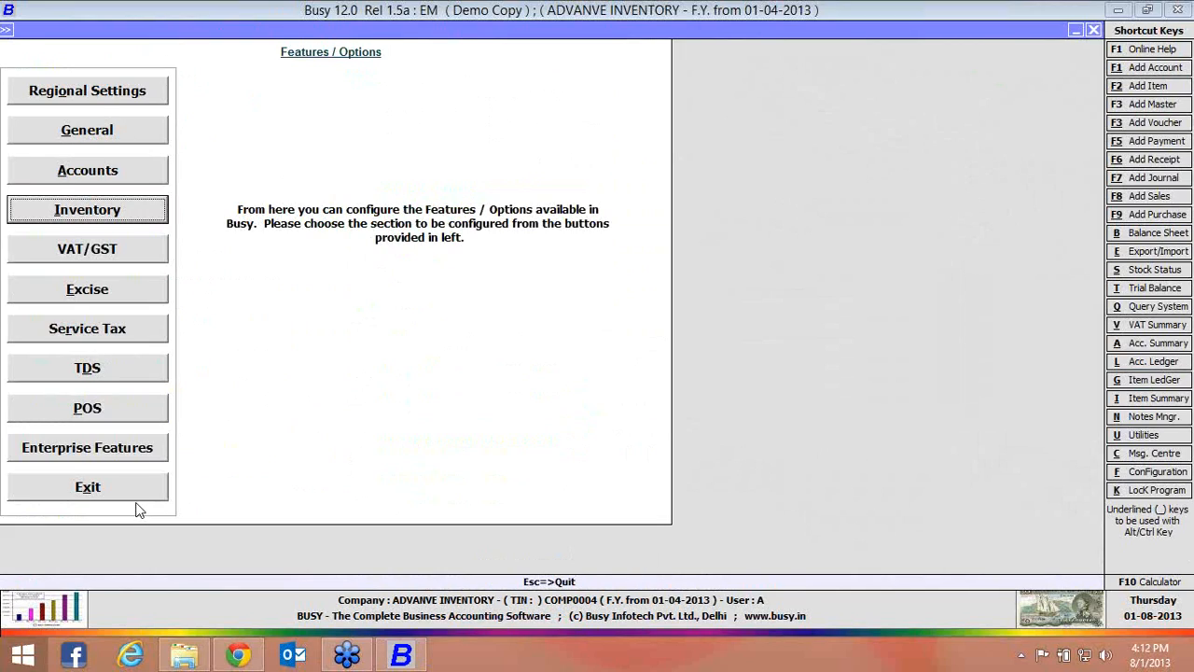
click(136, 499)
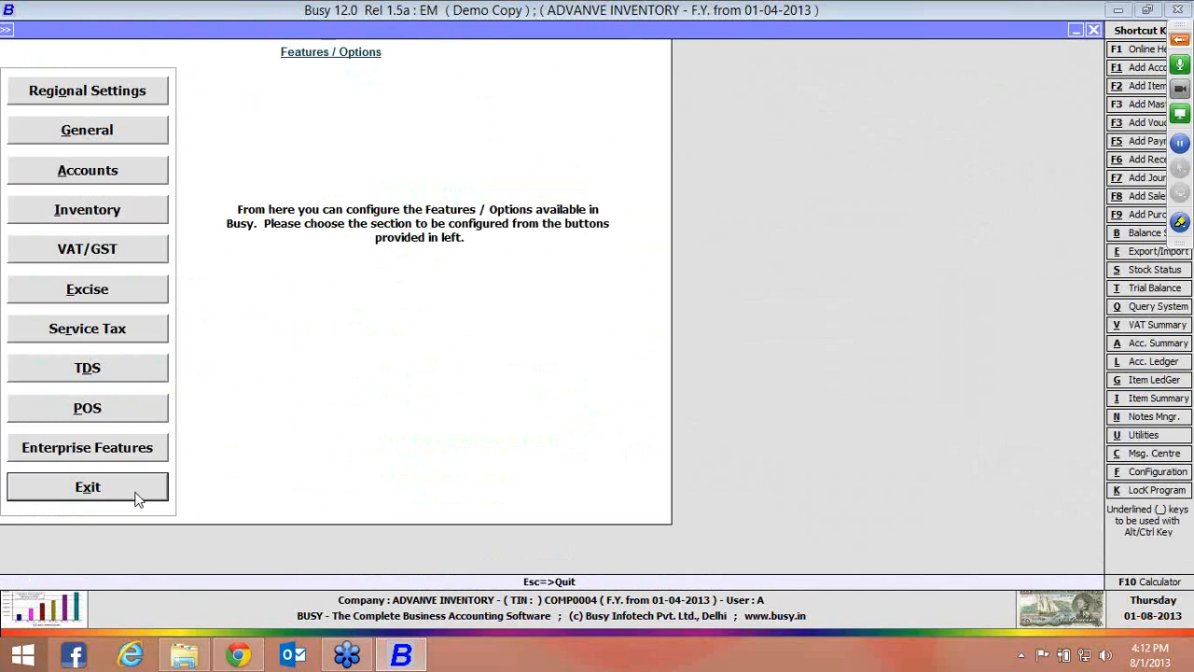
Start a new item master named Medicine 1, using the same text as its print name
key(Up)
key(Return)
key(Down)
key(Down)
key(Down)
key(Return)
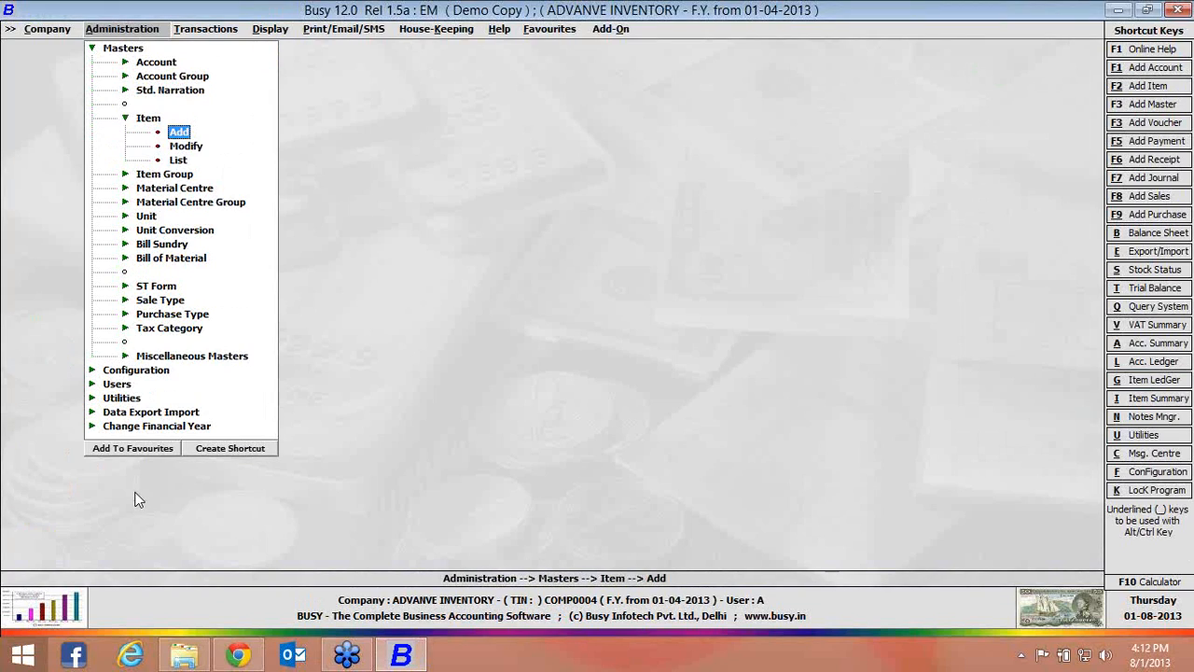
key(Return)
text(medicine 1)
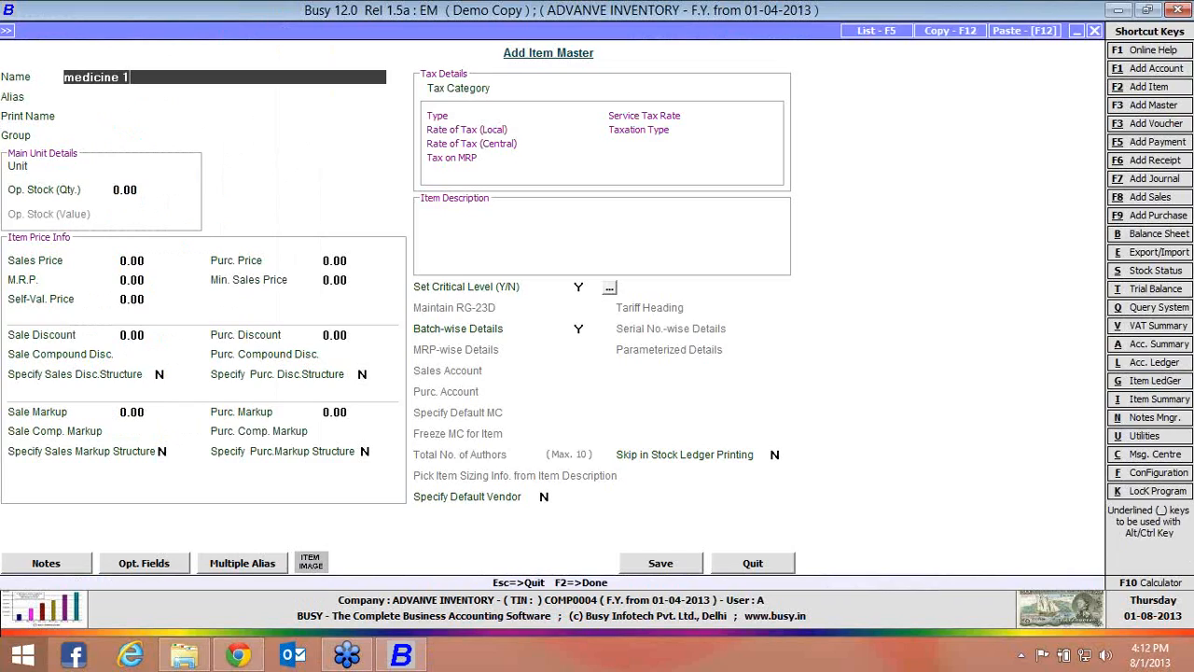
key(Return)
key(Return)
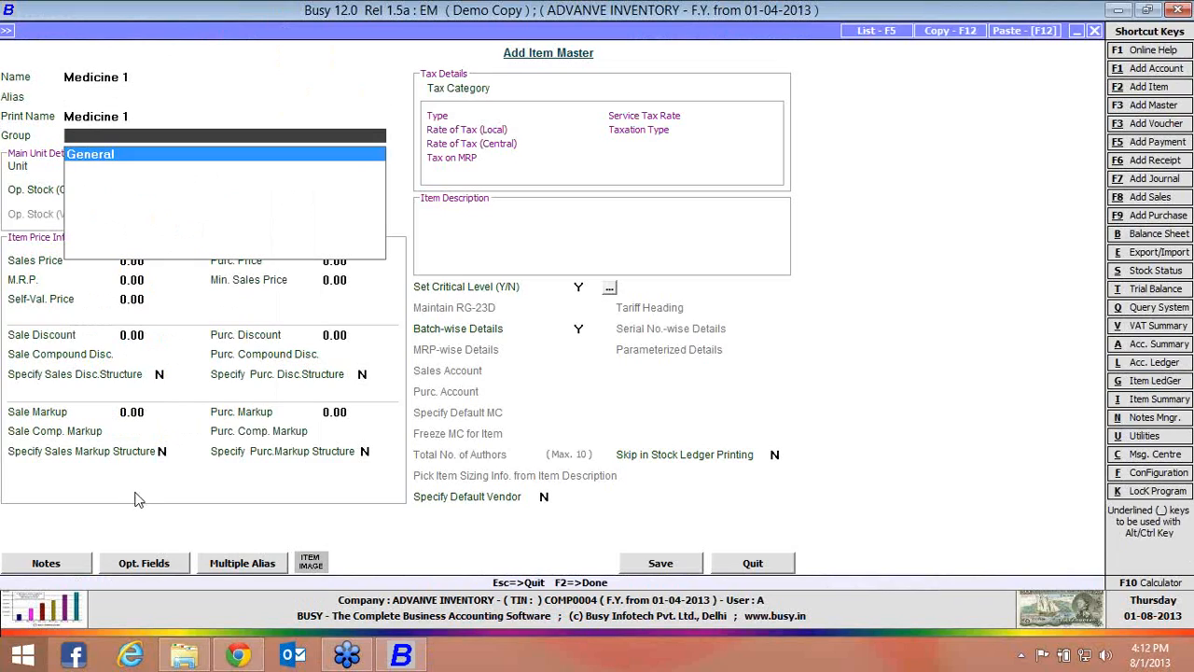
Assign the item to the General group with unit Pcs., keep batch-wise details at Y, and save it
key(Return)
key(Return)
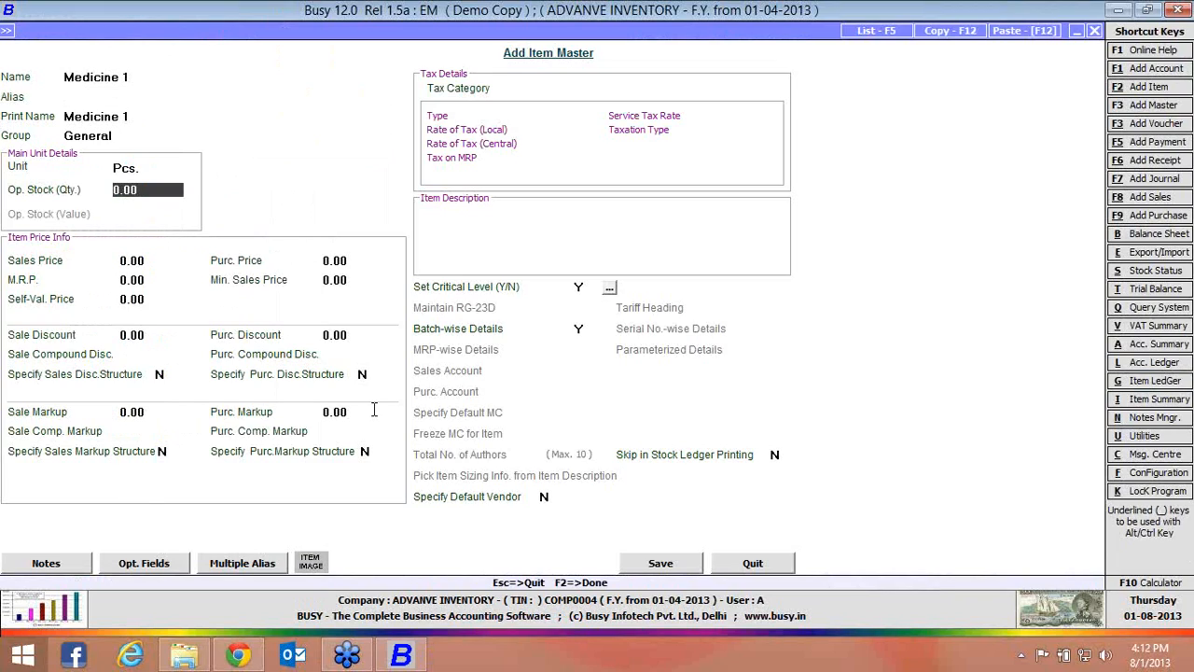
click(580, 329)
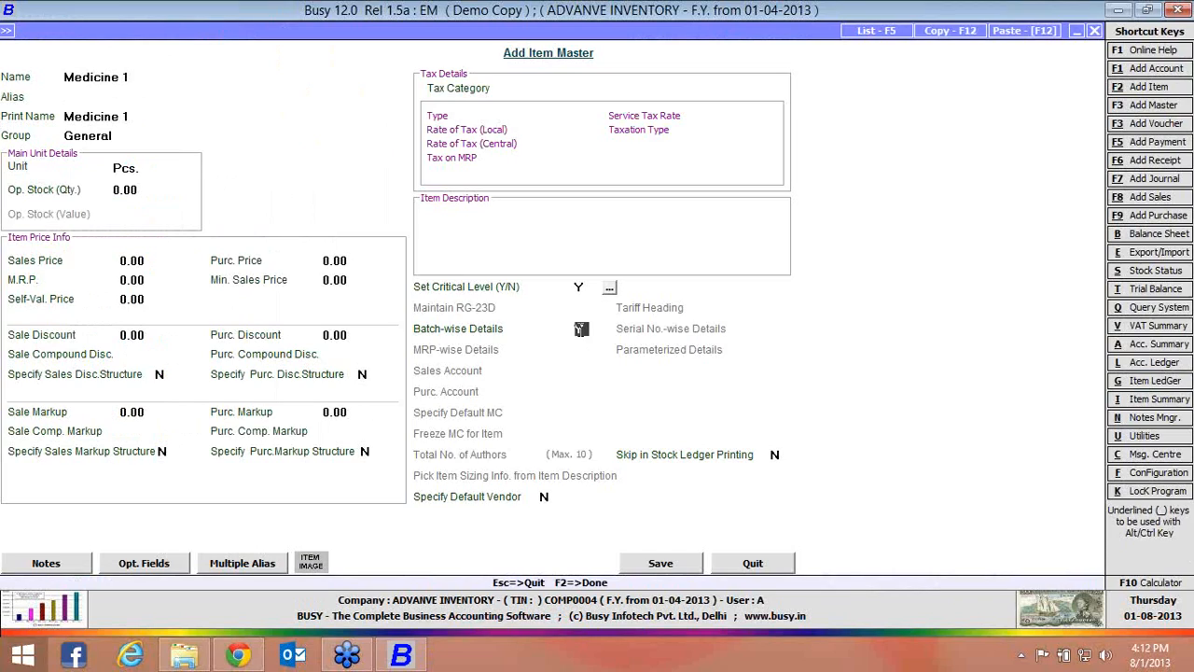
click(664, 565)
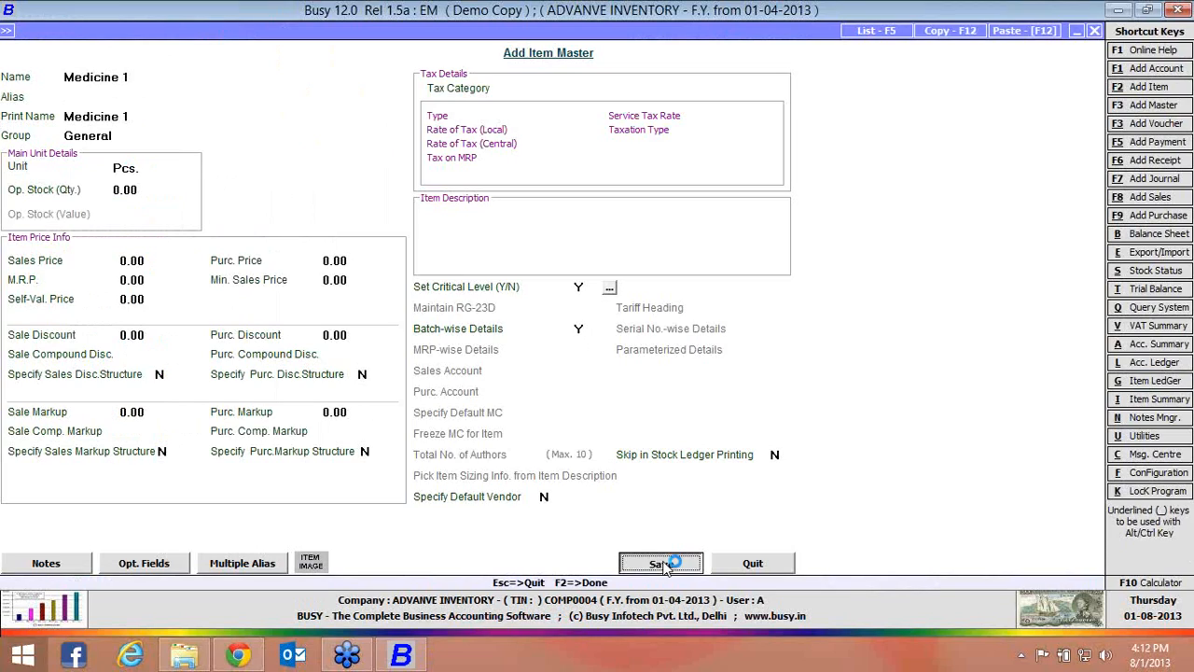
click(749, 565)
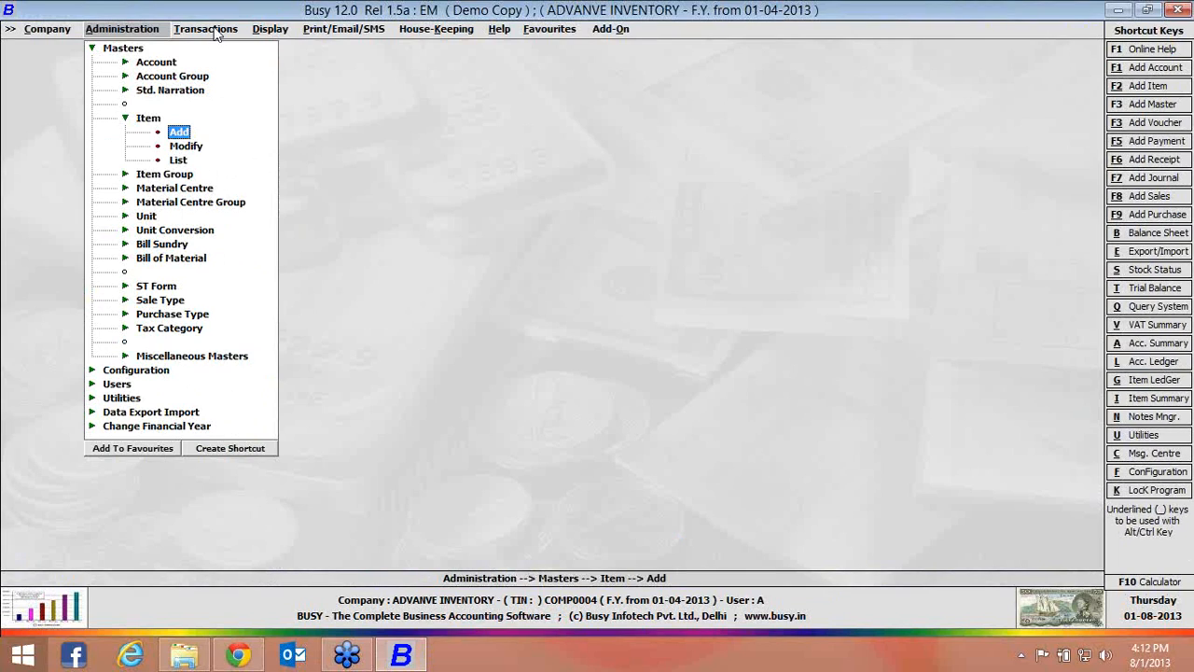
Start a Main series purchase voucher dated 01-04-2013, number 1, type C/C-Form, party Busy Infotech Pvt. Ltd., material centre Main Store
click(215, 33)
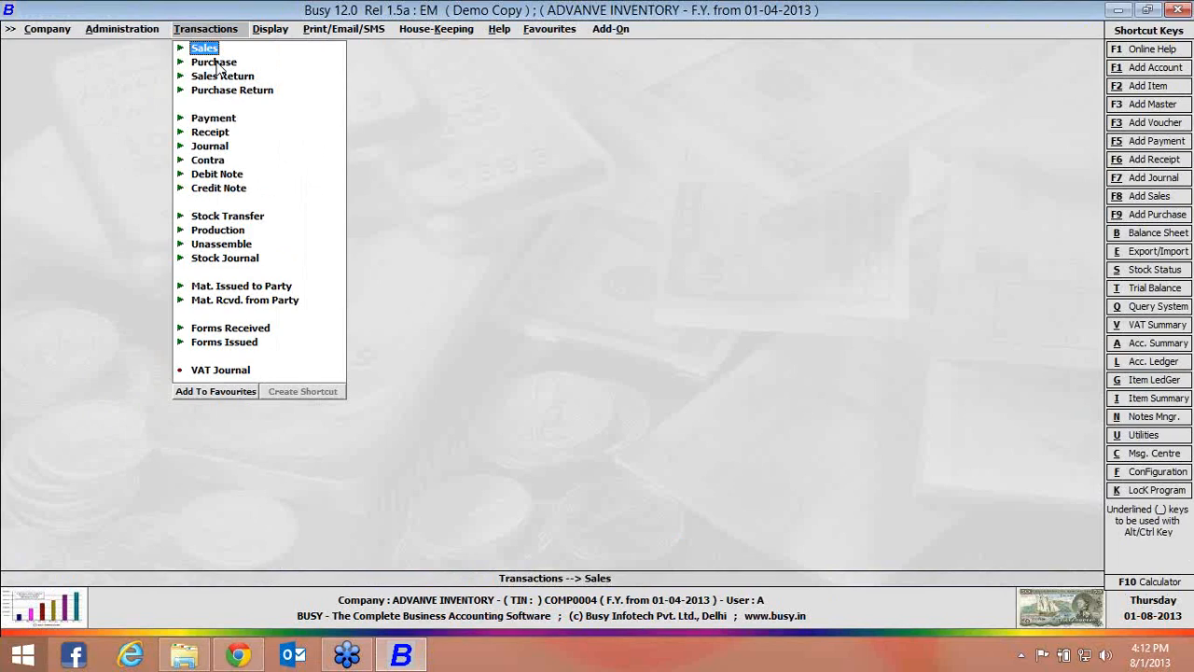
click(216, 62)
click(233, 77)
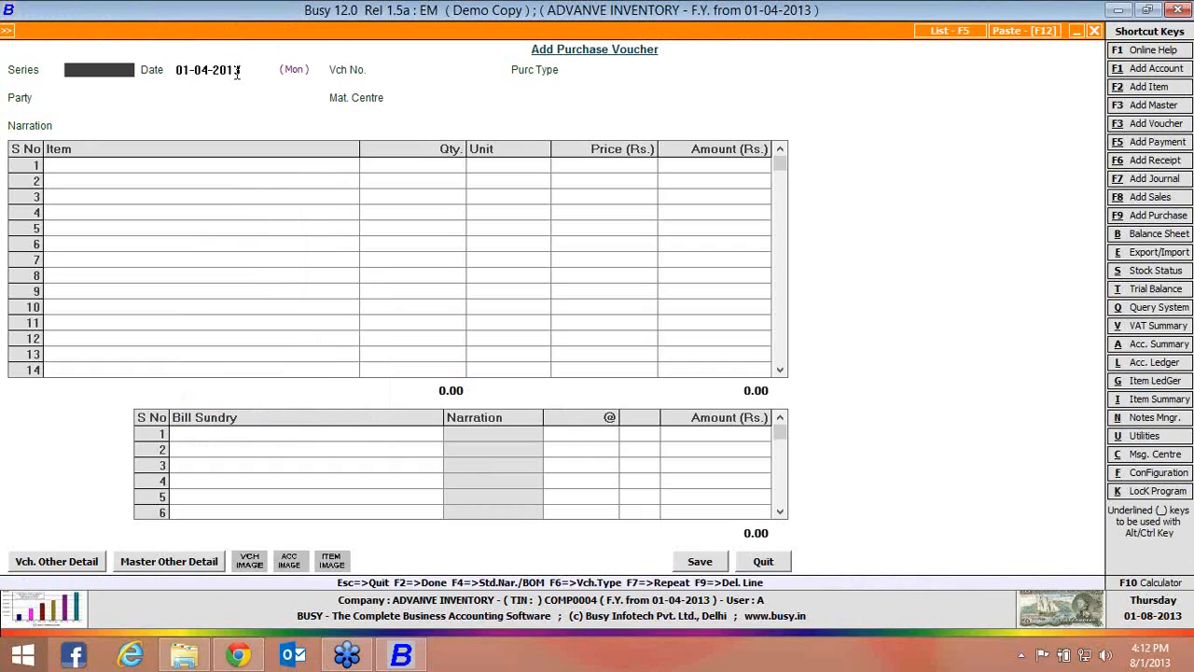
key(Return)
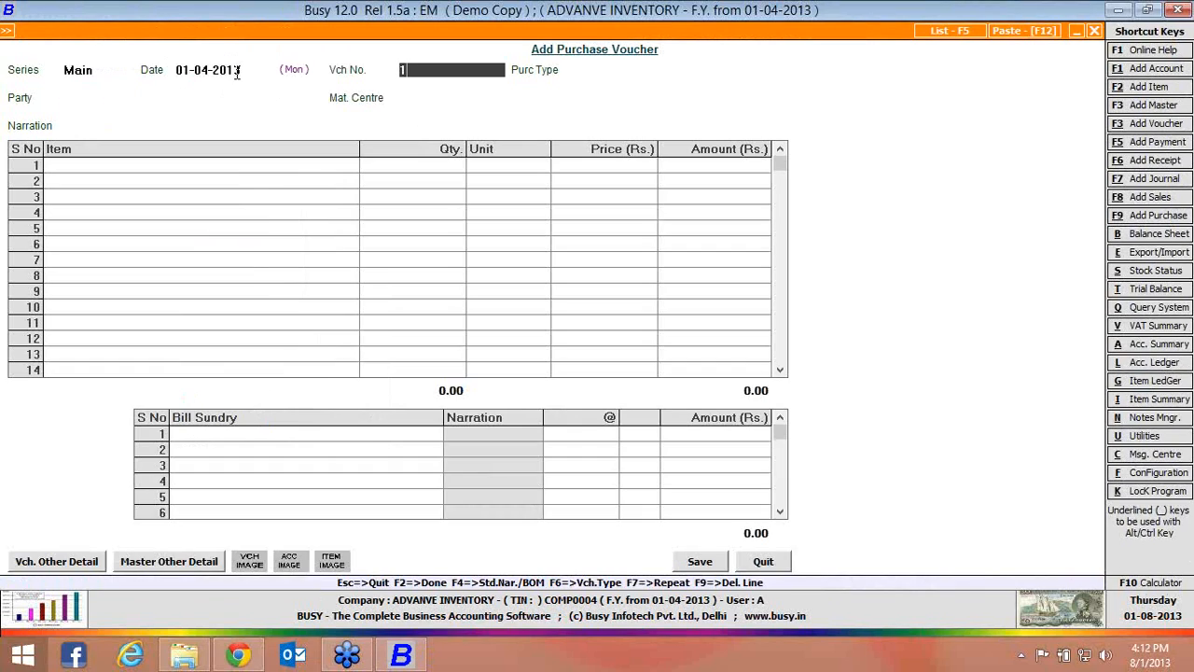
text(1)
key(Return)
key(Return)
key(Return)
key(Return)
key(Return)
key(Return)
key(Return)
key(Return)
key(Return)
key(Return)
key(Return)
Add Medicine 1 to the voucher with a quantity of 10 Pcs. and bring up its batch details
key(space)
key(Down)
key(Down)
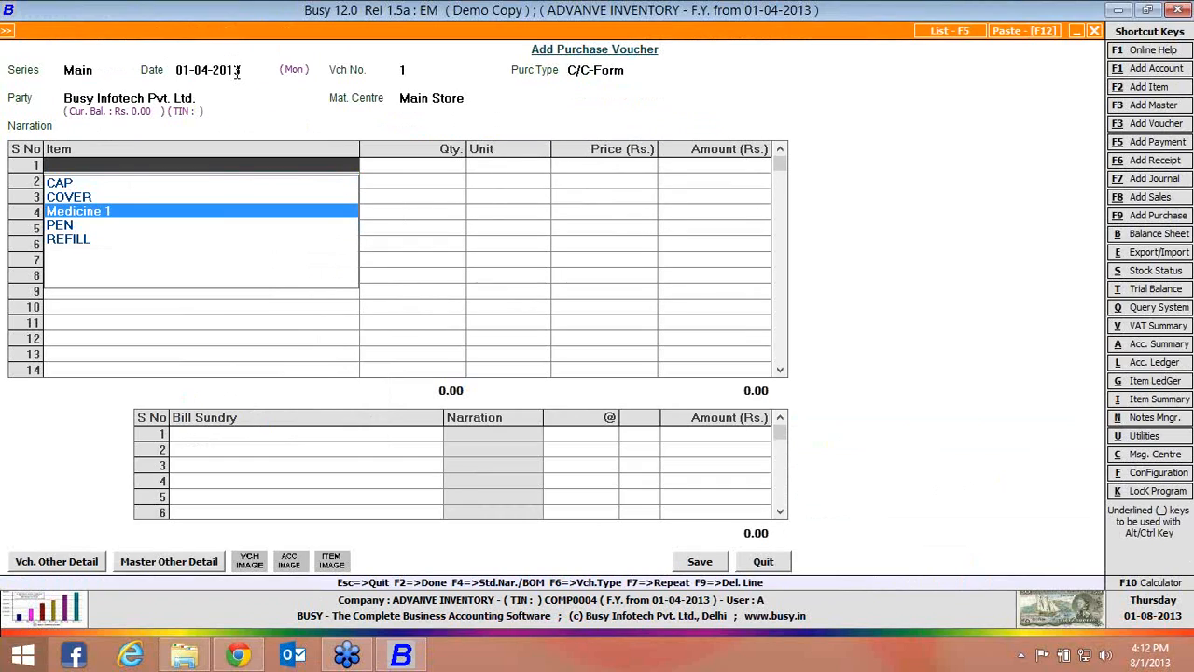
key(Return)
text(10)
key(Return)
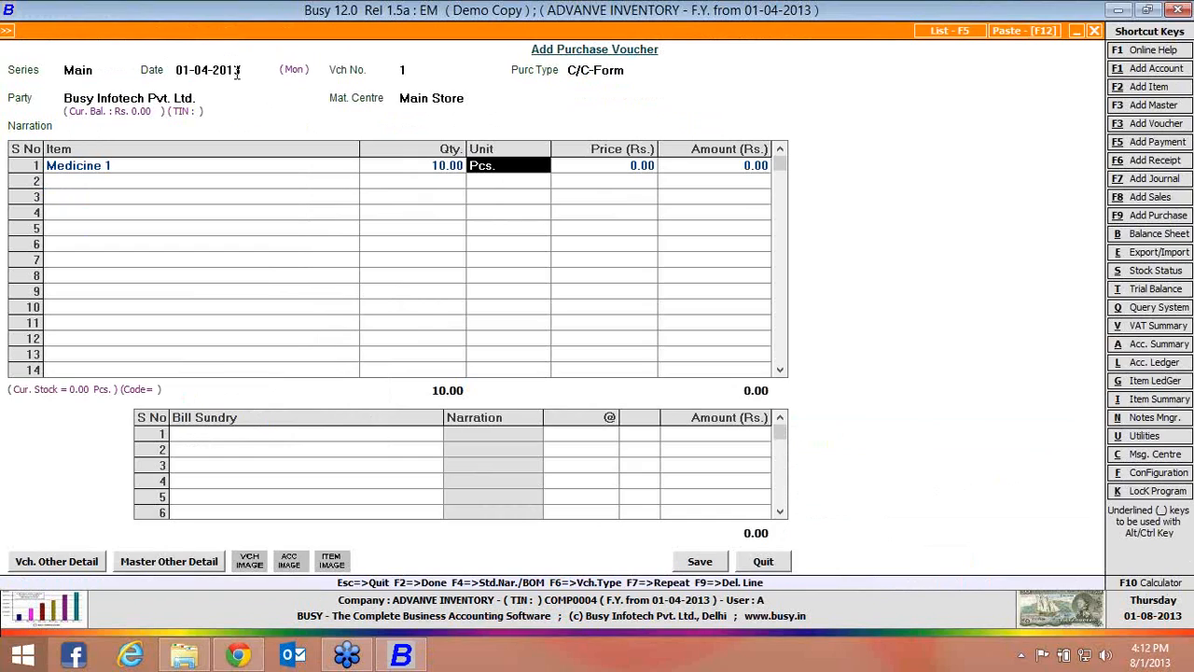
key(Return)
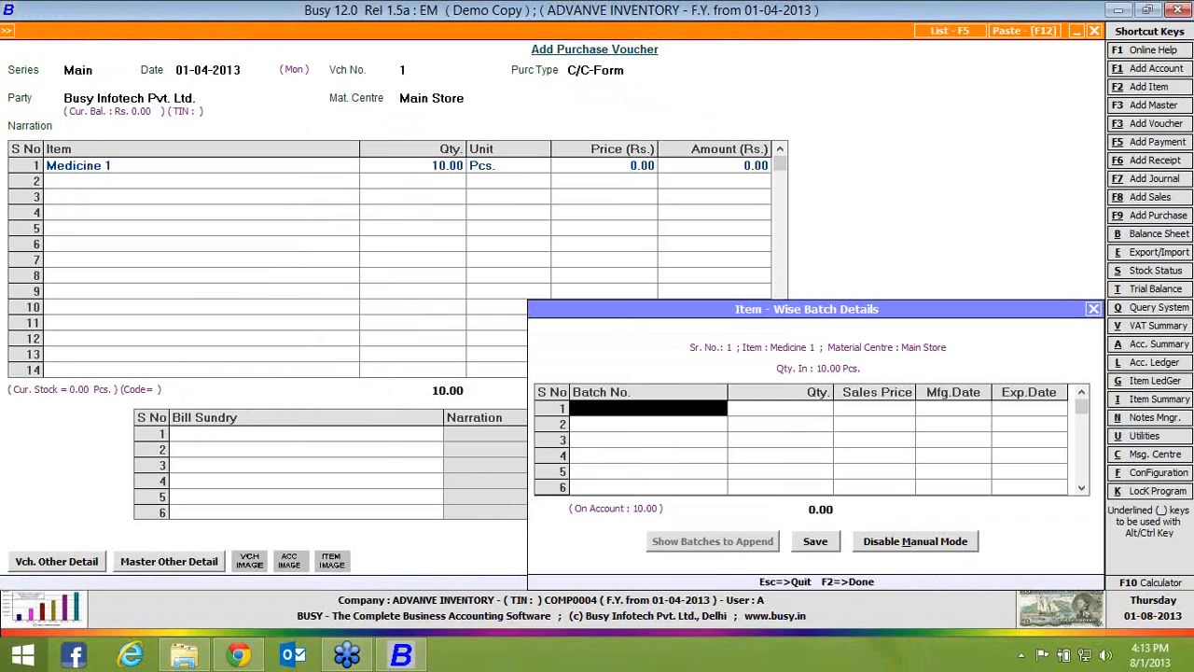
Enter batch 1 with quantity 5, sales price 100, manufacturing date 1-4-2013 and expiry date 10-04-2013
text(1)
key(Return)
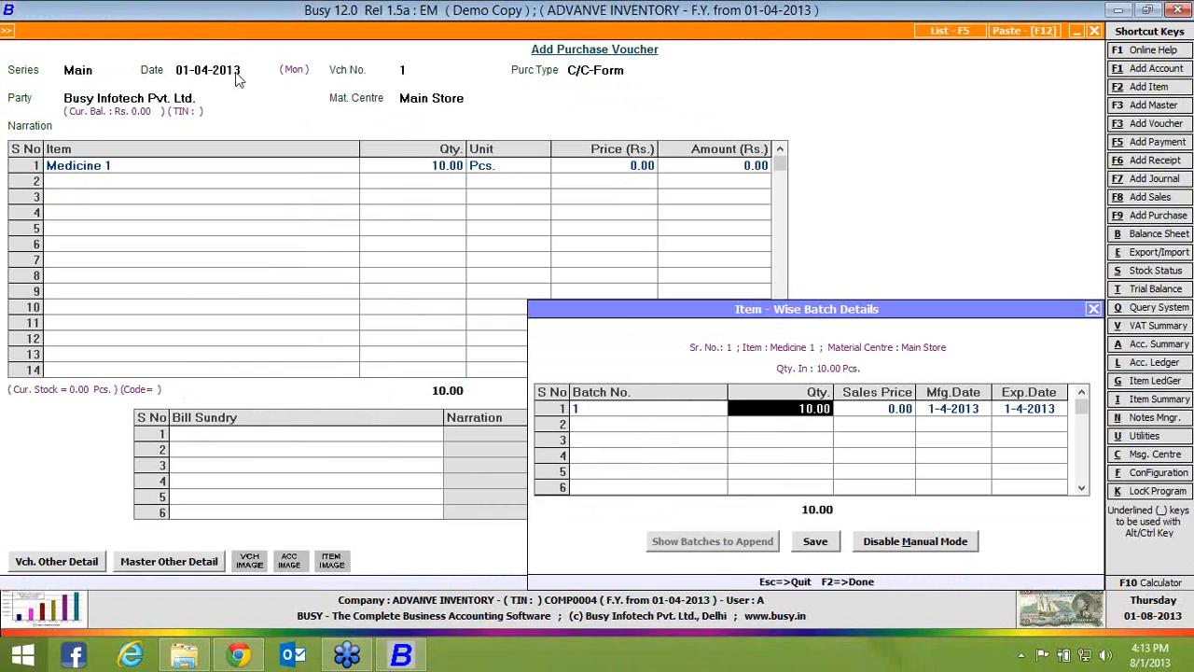
text(5)
key(Return)
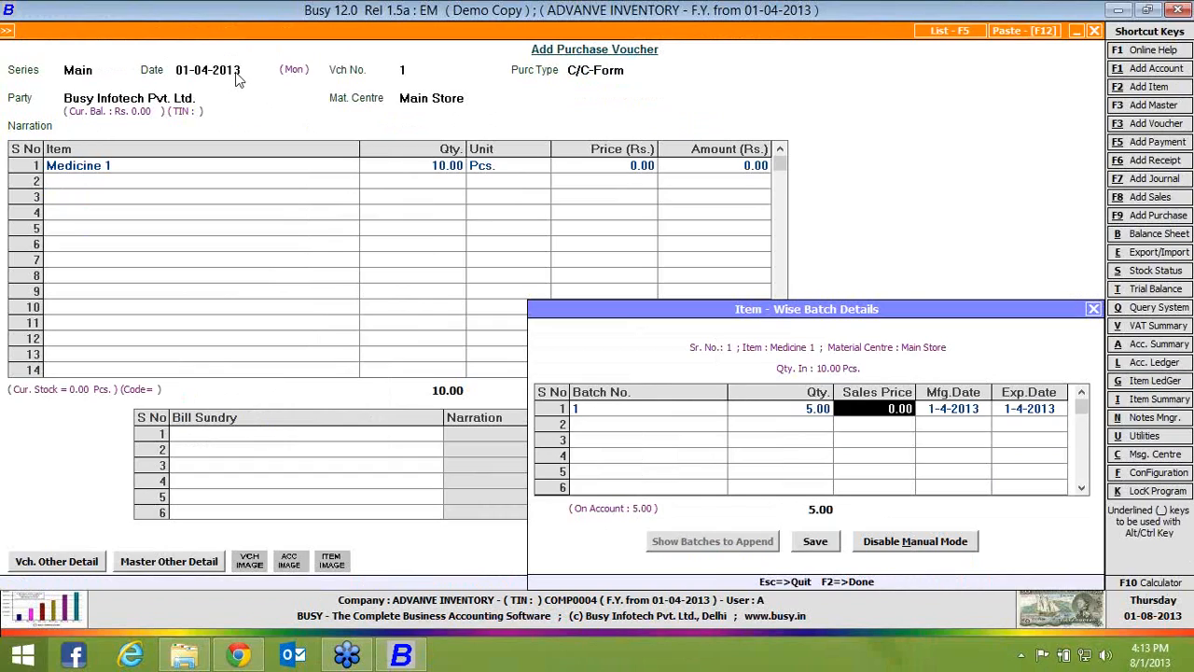
text(100)
key(Return)
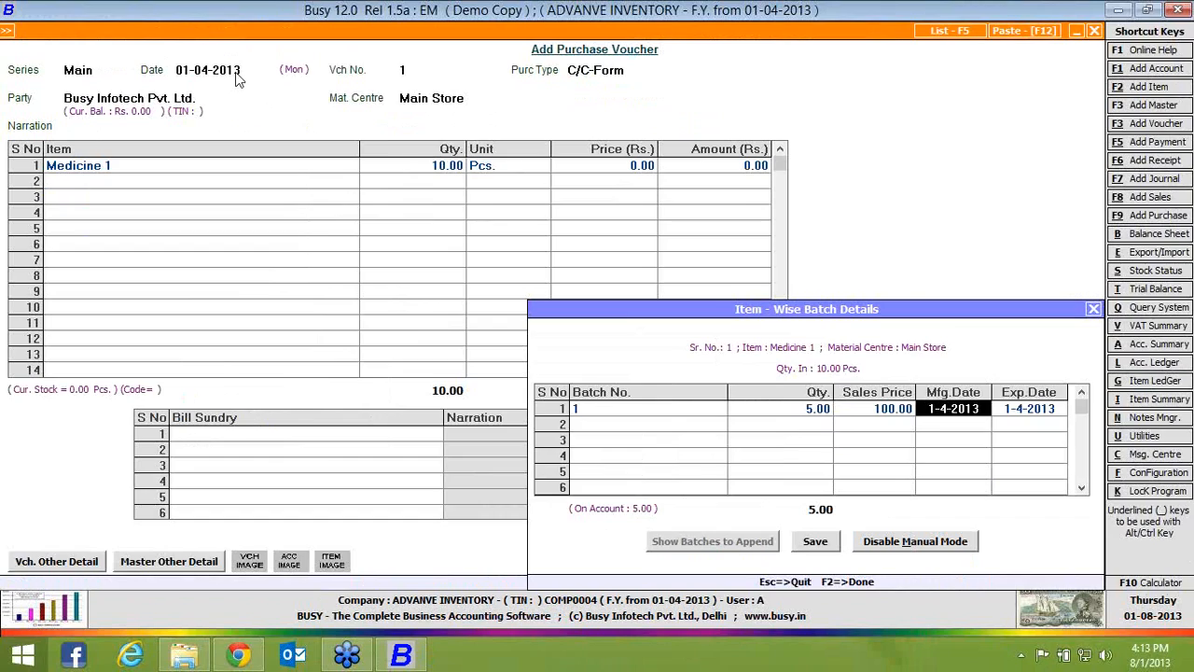
key(Return)
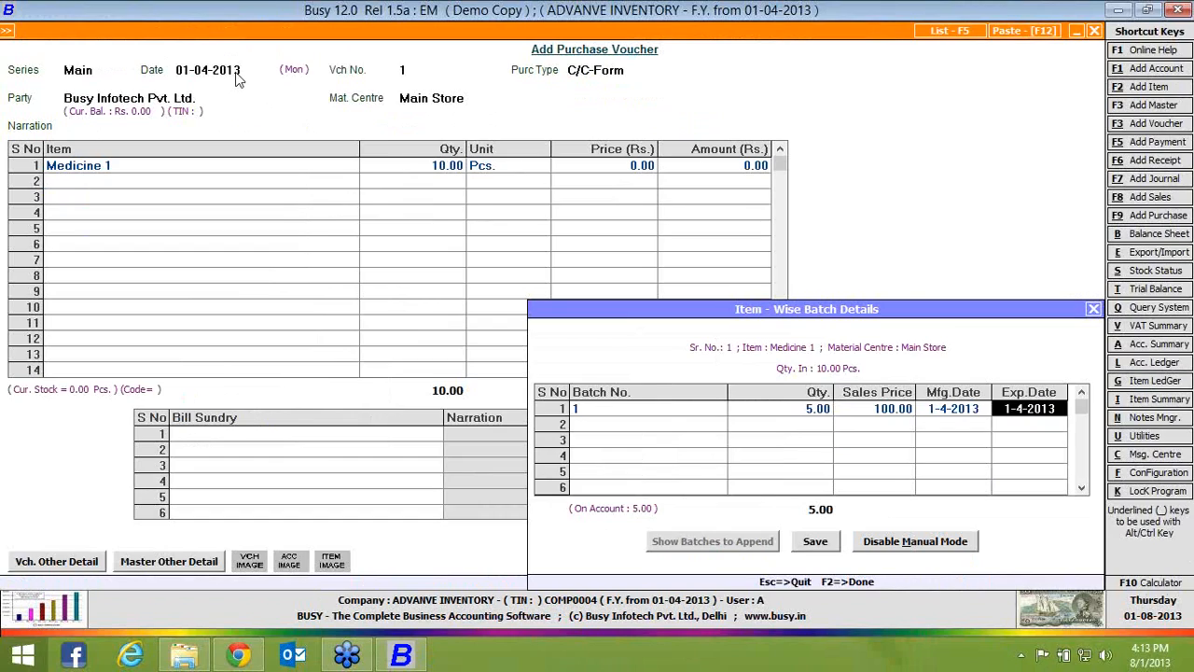
text(10)
key(Return)
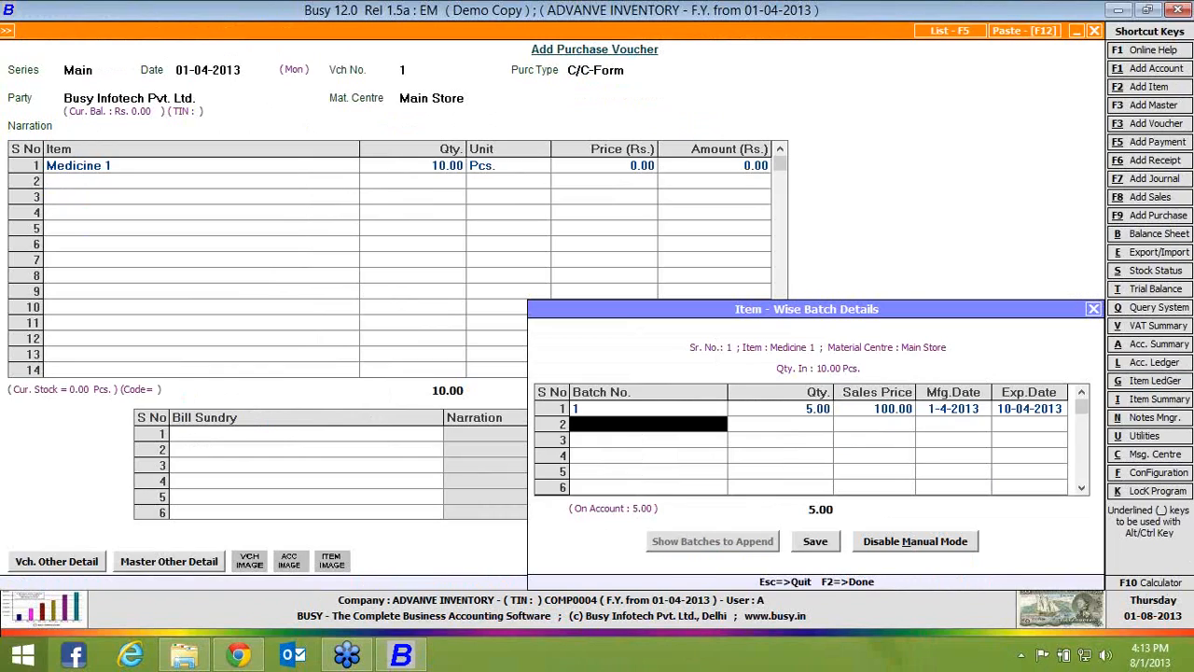
Enter batch 2 with quantity 5, sales price 110, manufacturing date 1-4-2013 and expiry date 10-4, and accept the batch details
text(2)
key(Return)
key(Return)
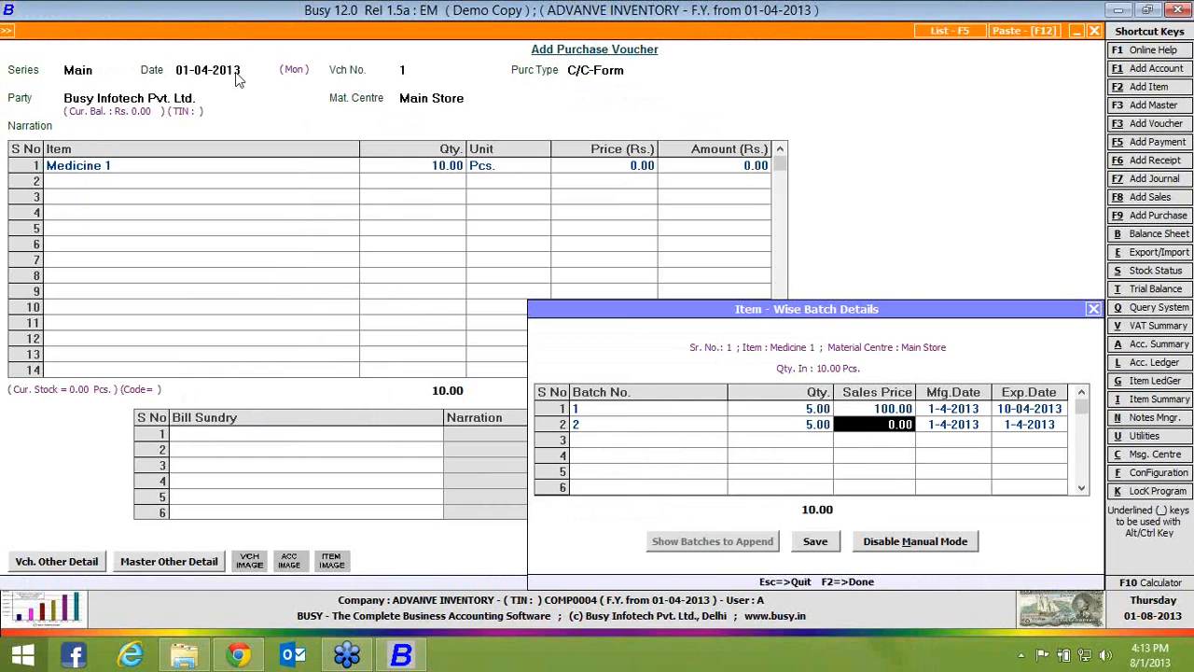
text(110)
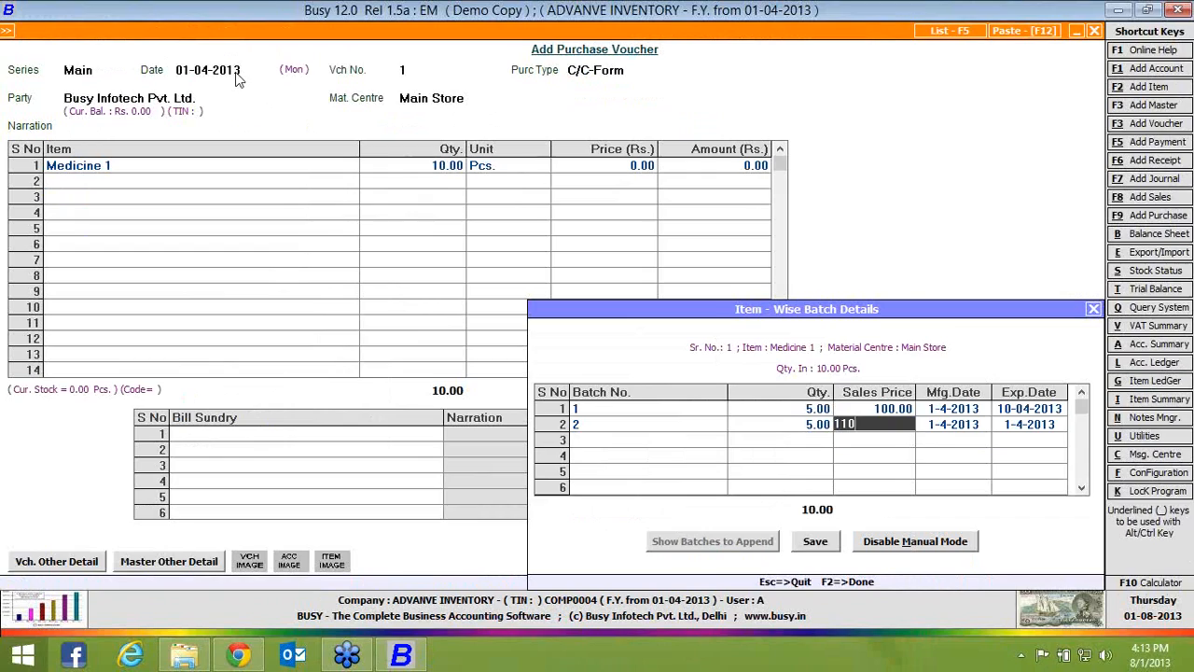
key(Return)
key(Return)
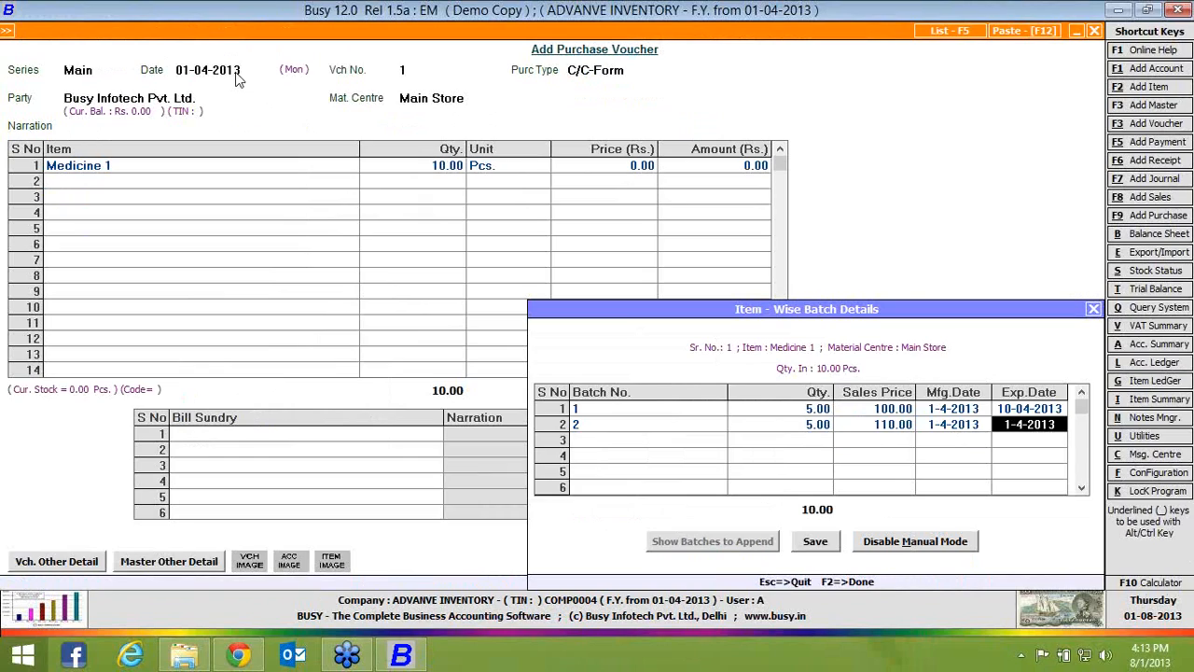
text(10-4)
key(Return)
key(Return)
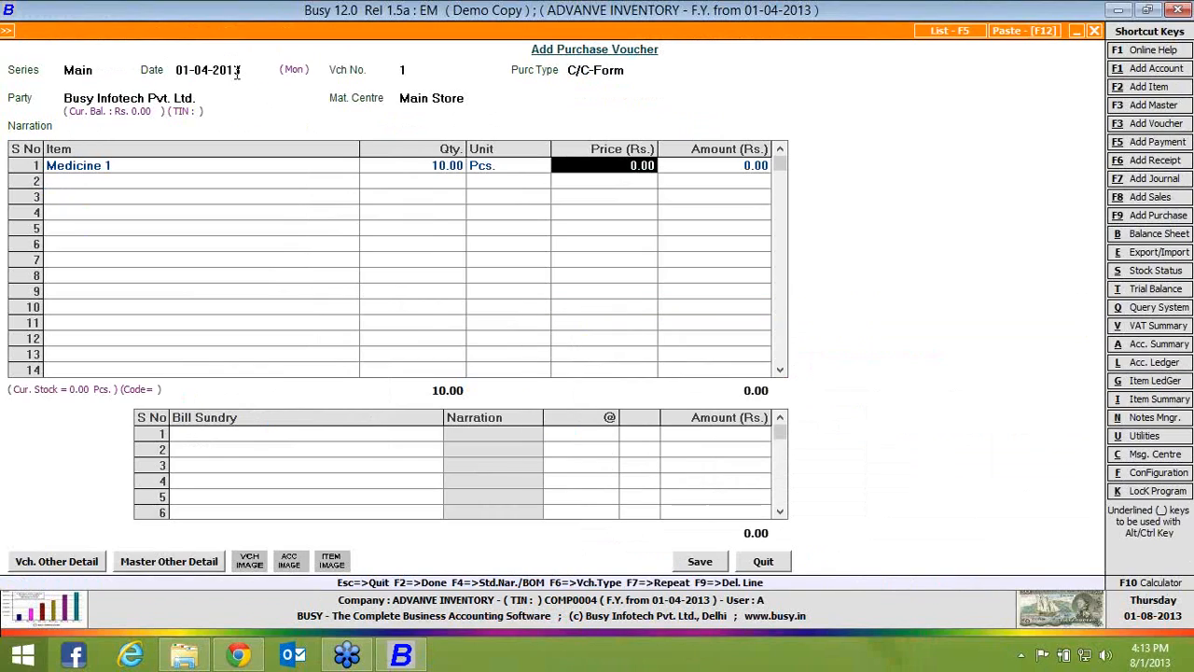
Set the purchase price of Medicine 1 to Rs. 50 and add Central Sales Tax at 2% as bill sundry
text(50)
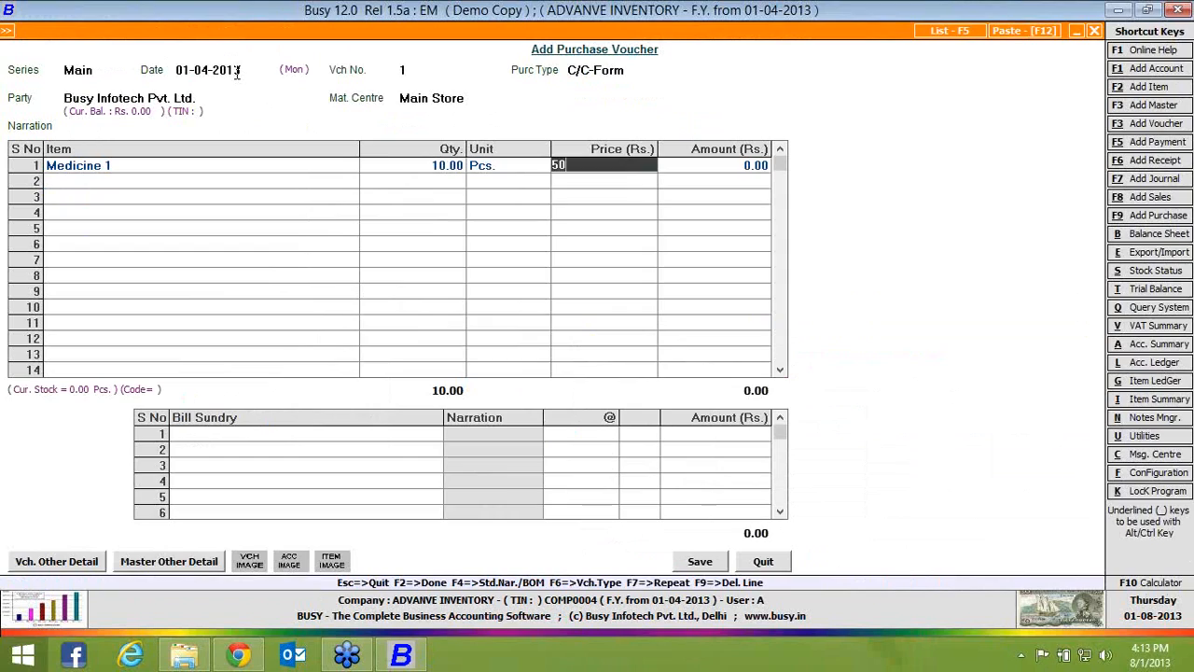
key(Return)
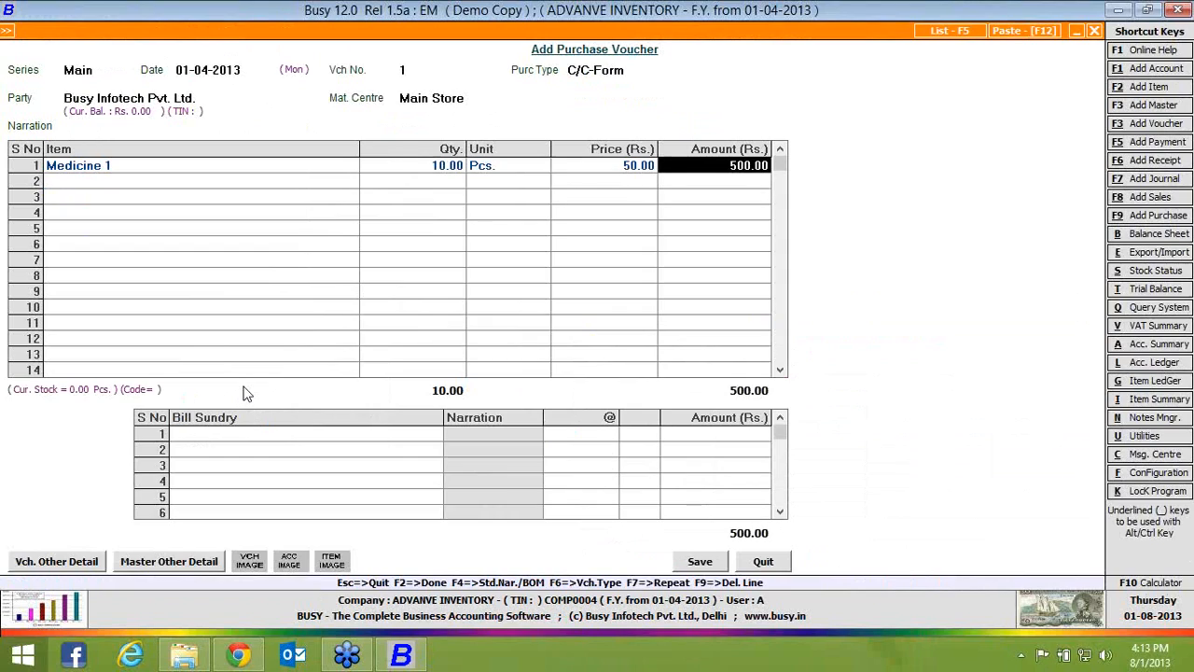
click(254, 434)
text(c)
key(Return)
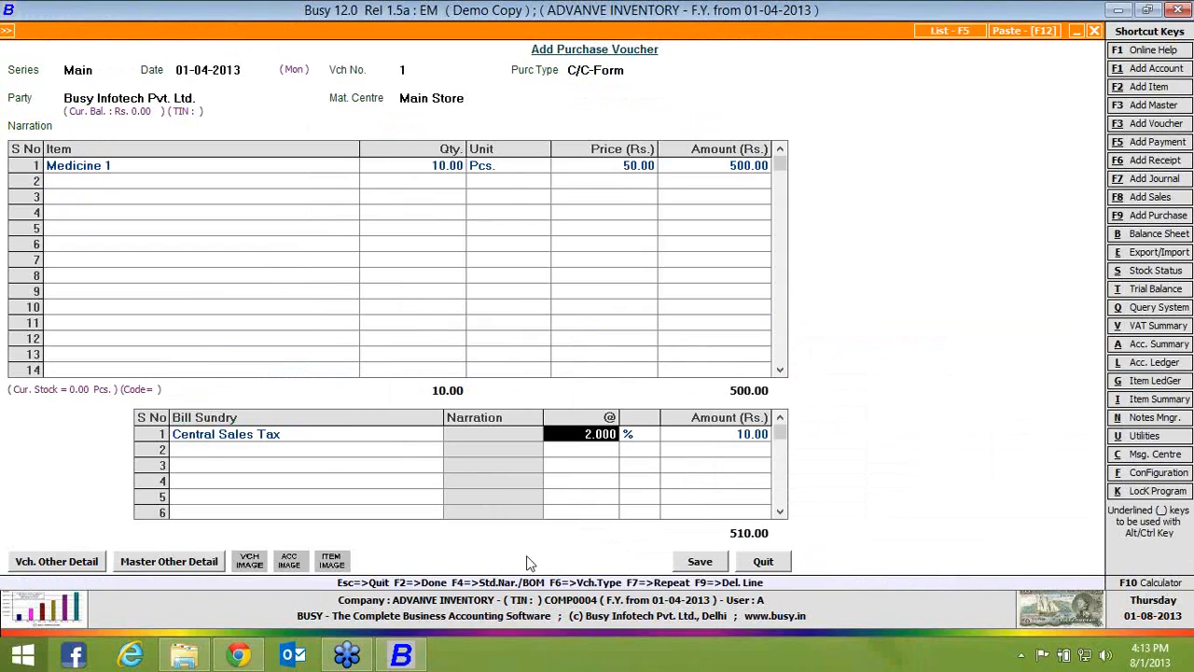
Save the purchase voucher, accepting the default sales tax reporting and ST form details
click(688, 568)
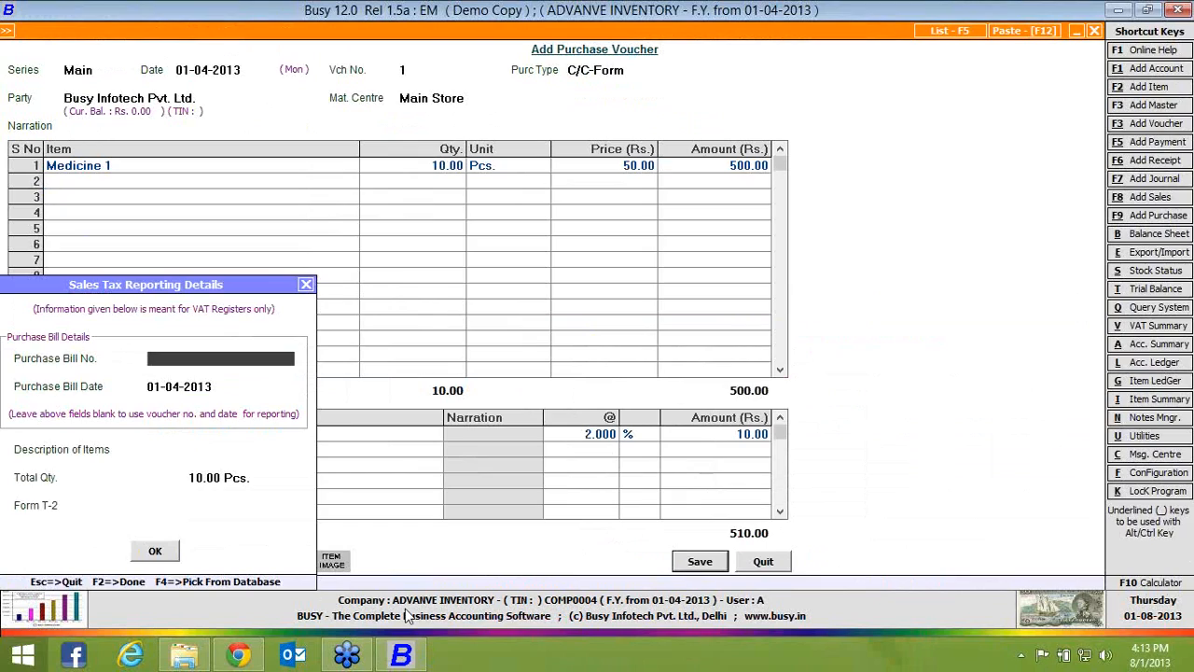
click(155, 550)
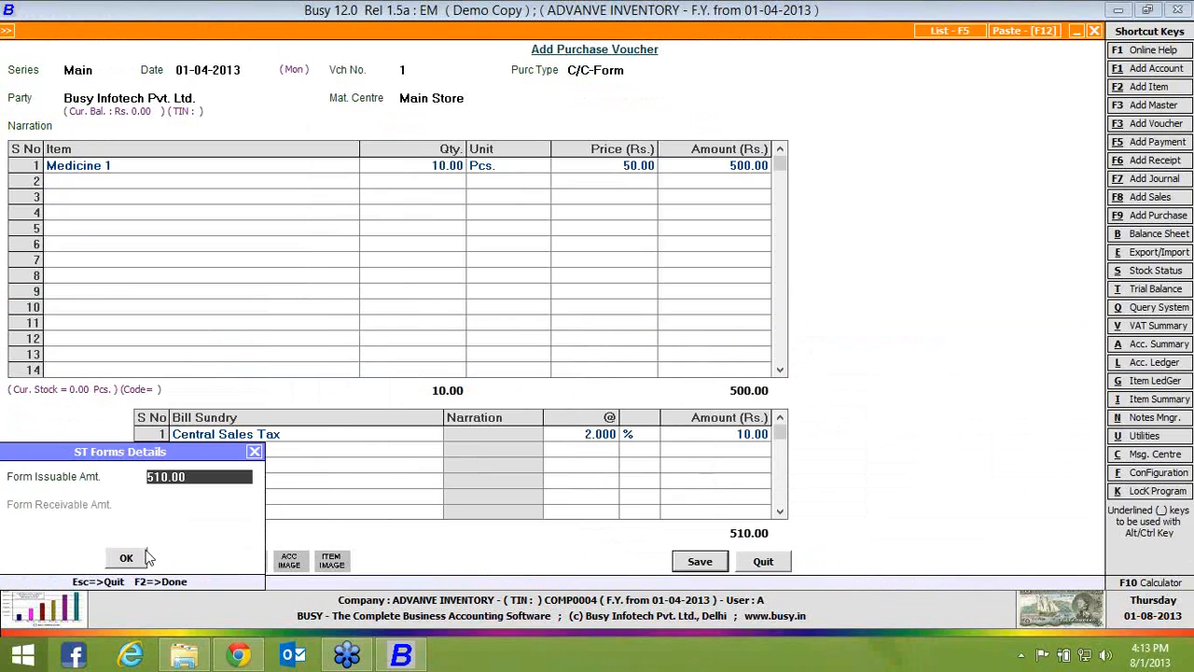
click(131, 559)
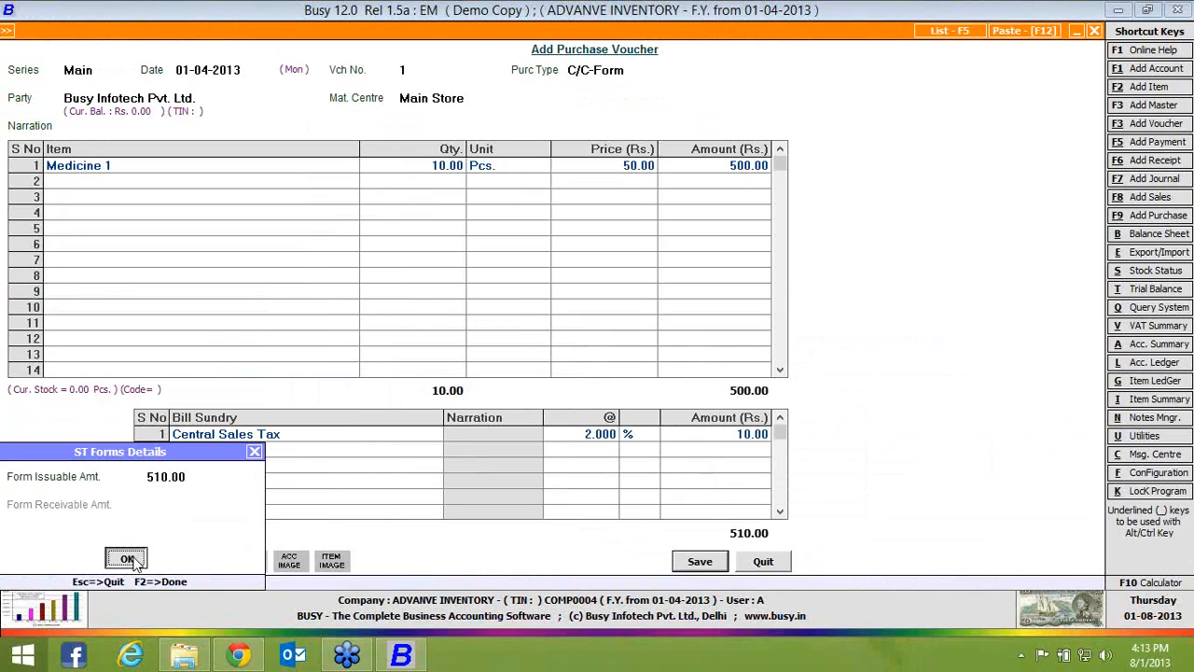
Close the empty purchase voucher and start a sales voucher in series Main with sale type C/C-Form
click(773, 557)
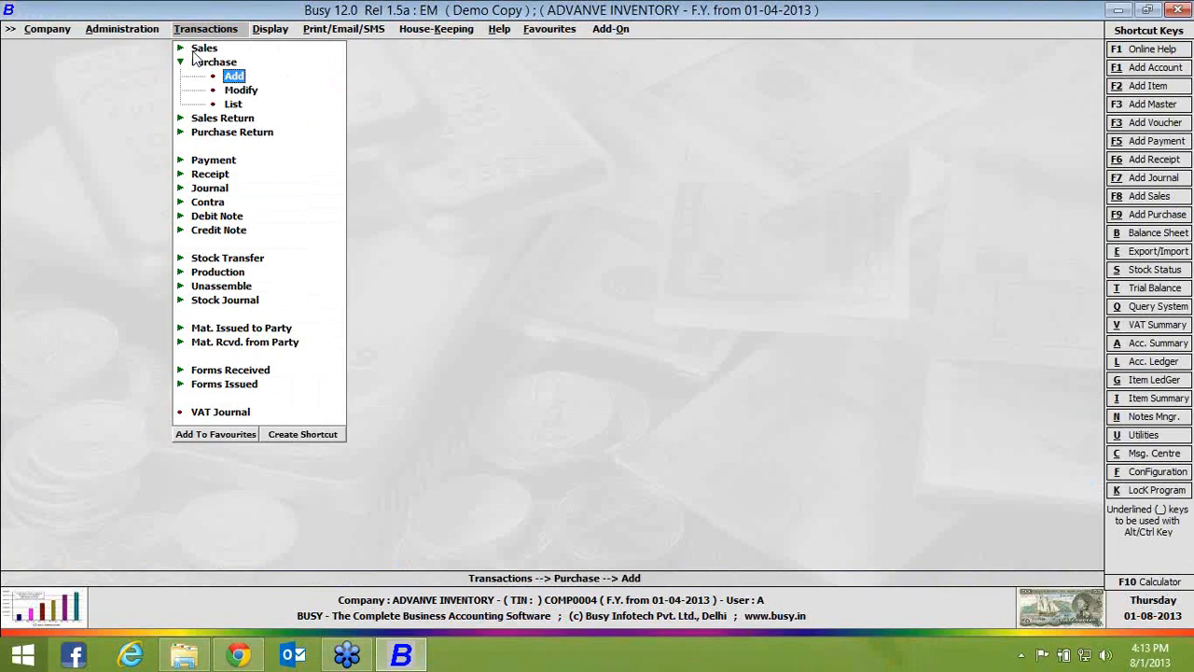
click(195, 49)
click(234, 62)
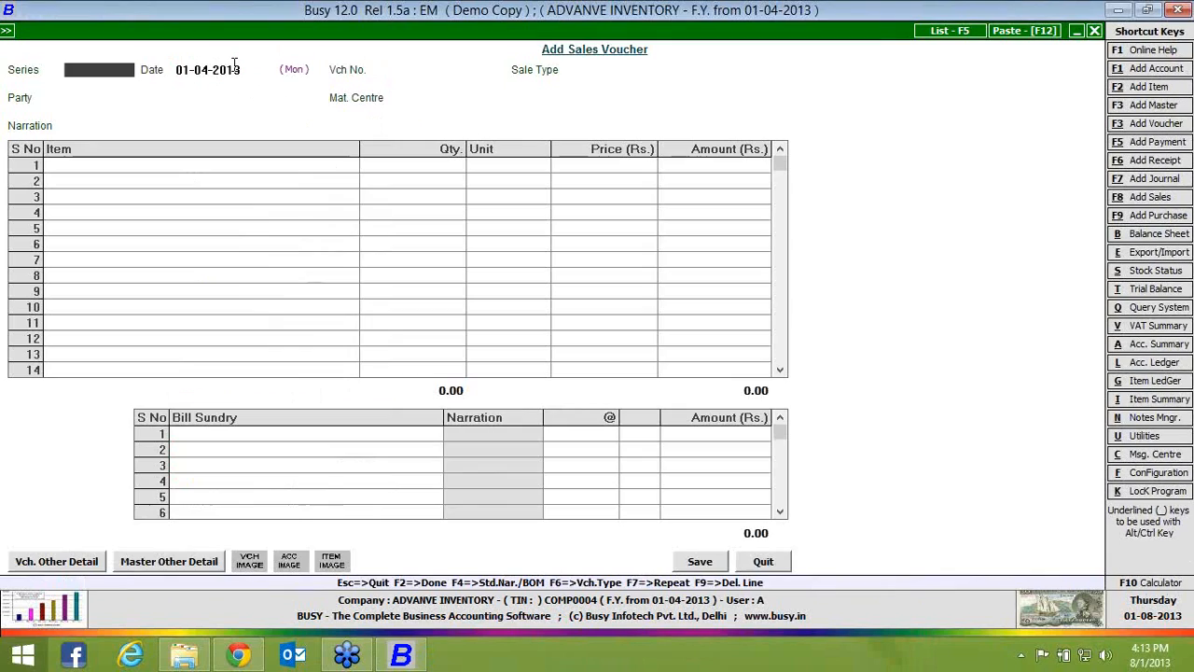
key(Return)
key(Return)
key(Return)
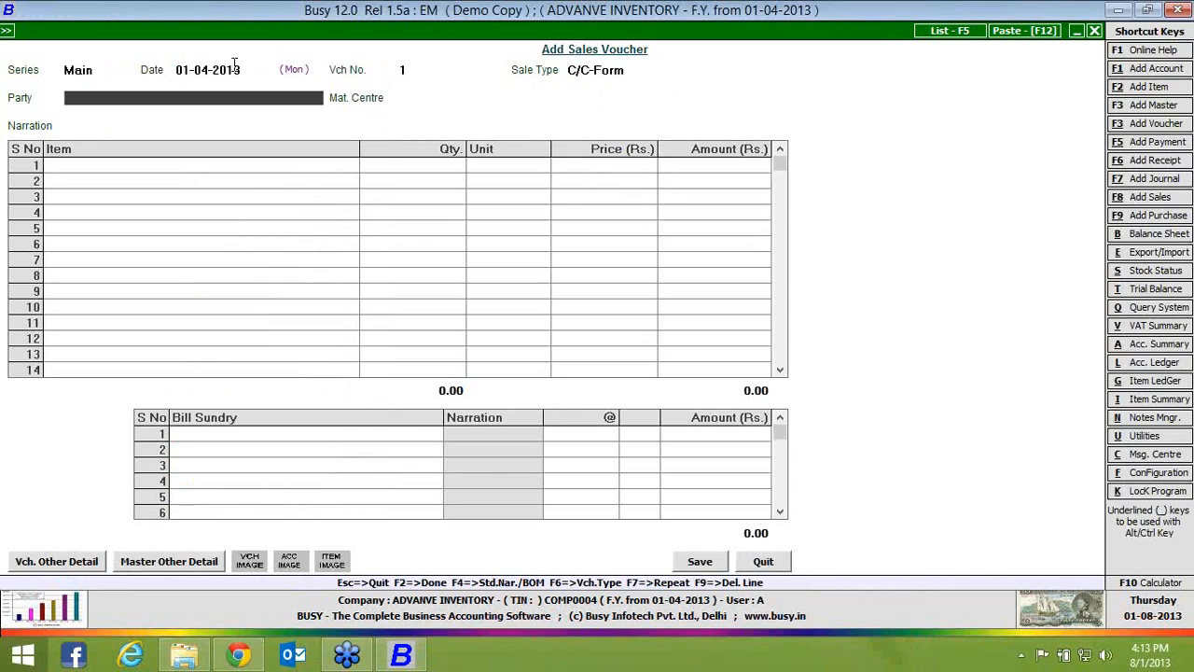
Set the sales voucher's party to Cash and its material centre to Main Store, leaving the remaining header details at their defaults
key(Down)
key(Return)
key(Return)
key(Return)
key(Return)
key(Return)
key(Return)
key(Return)
key(Return)
Enter Medicine 1 with quantity 2 Pcs. as the first item and open its batch details
key(Down)
key(Down)
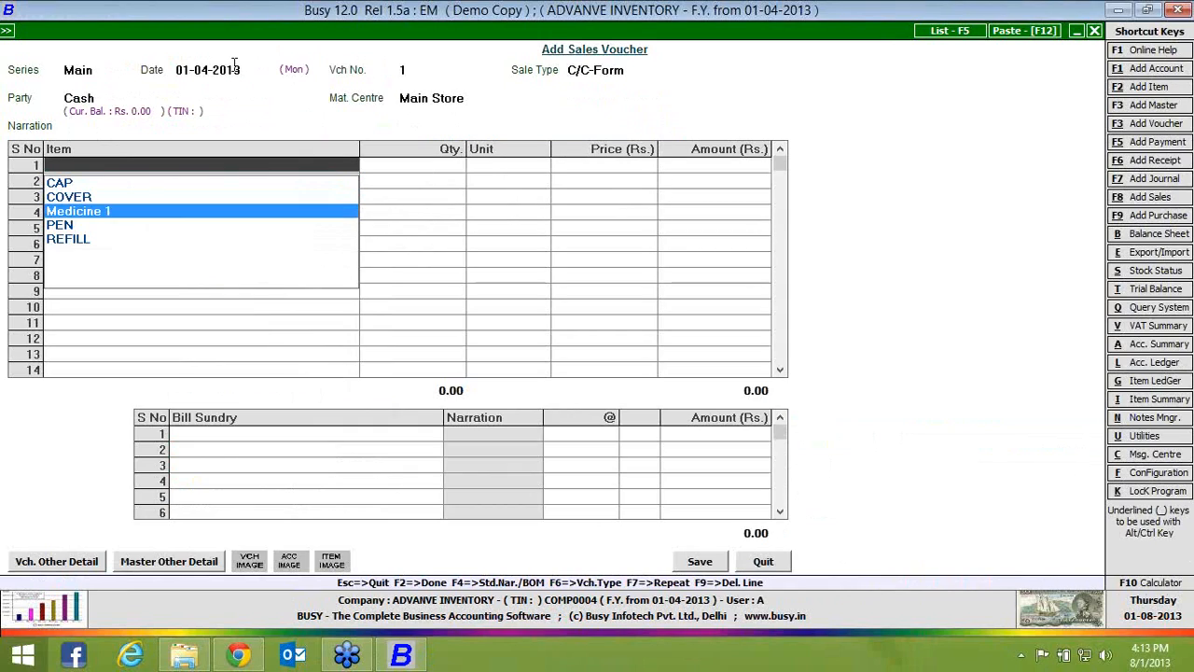
key(Return)
text(2)
key(Return)
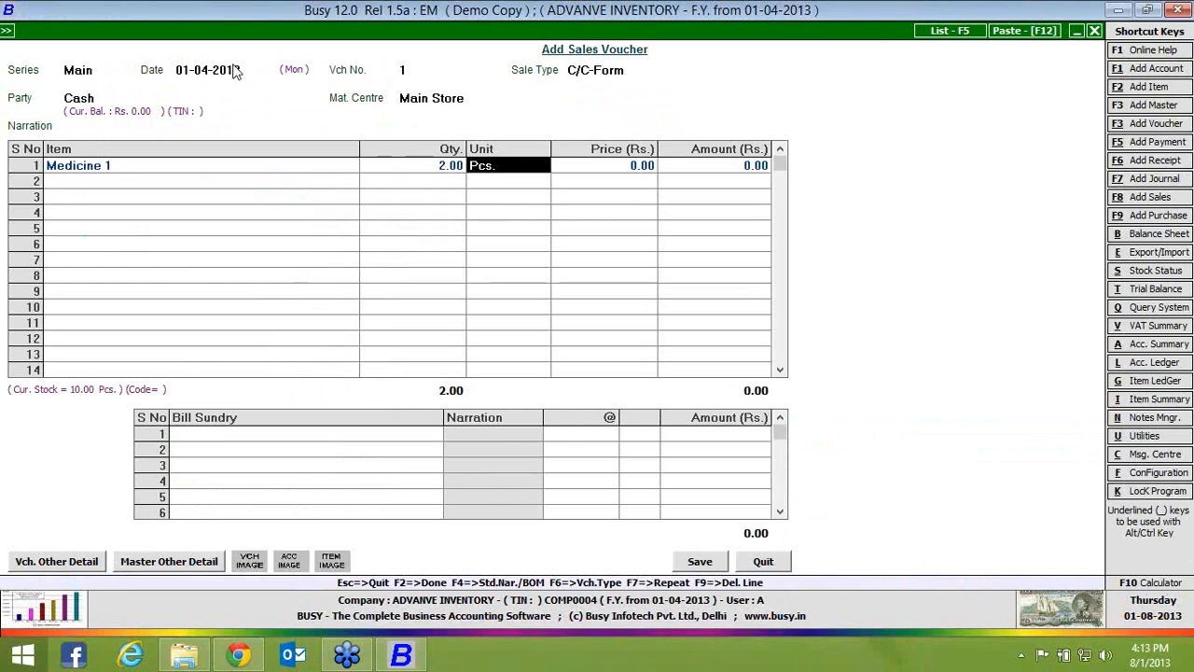
key(Return)
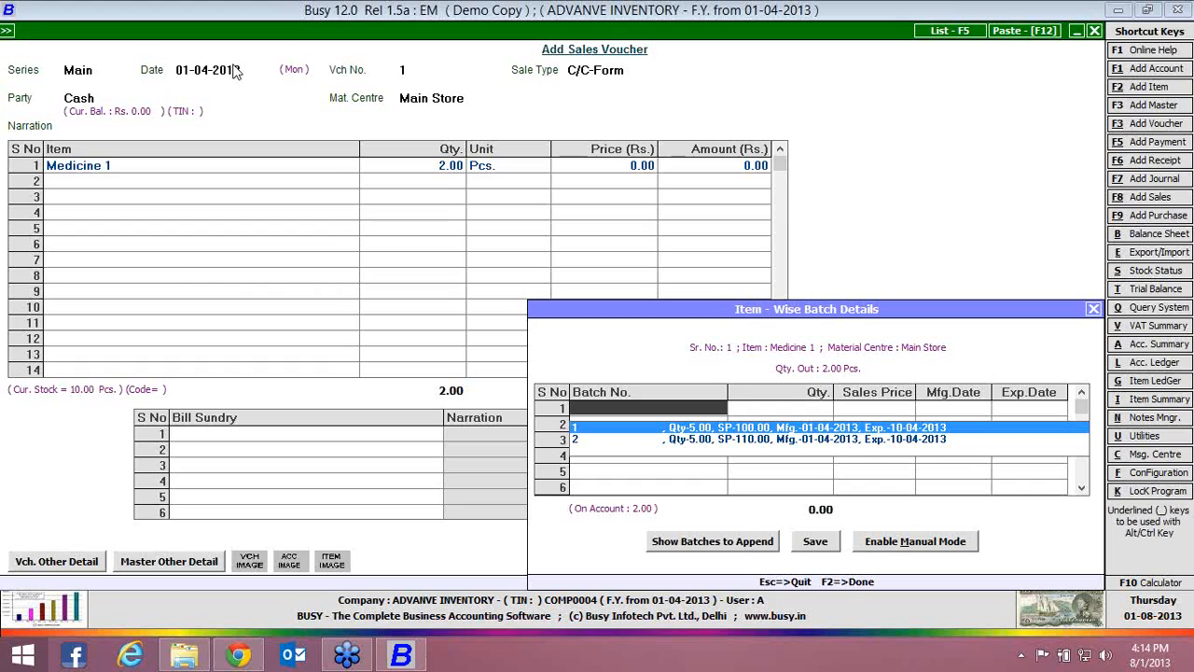
Allocate the 2 pieces to batch 1, with sales price 100, and accept the batch details
key(Down)
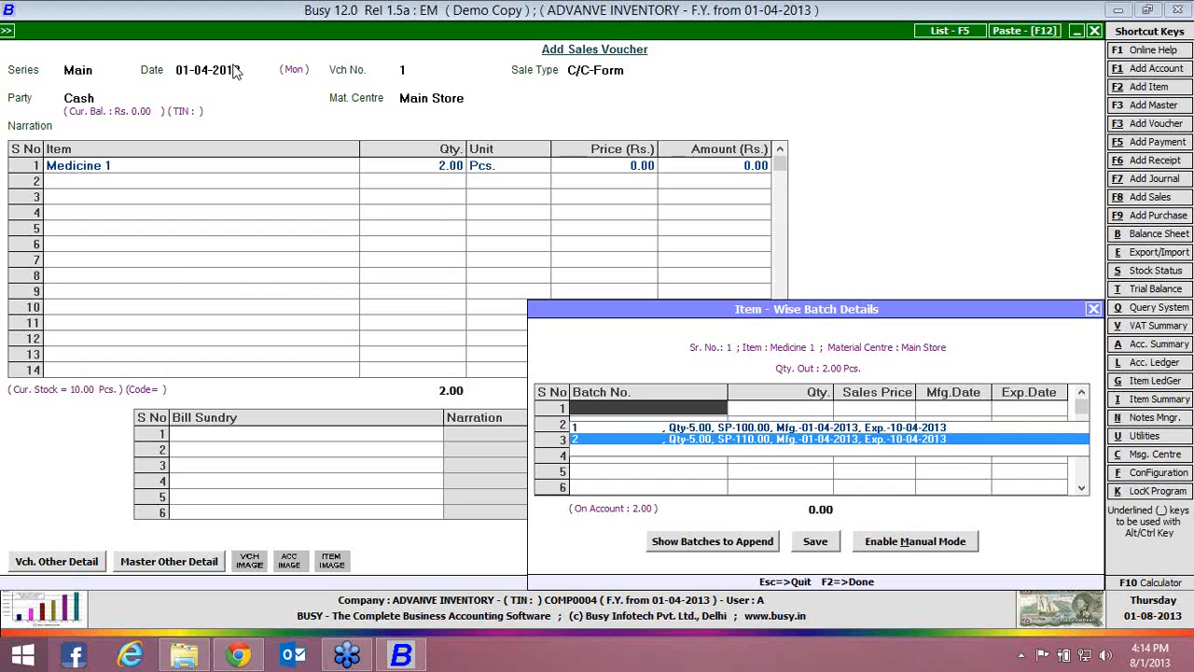
key(Up)
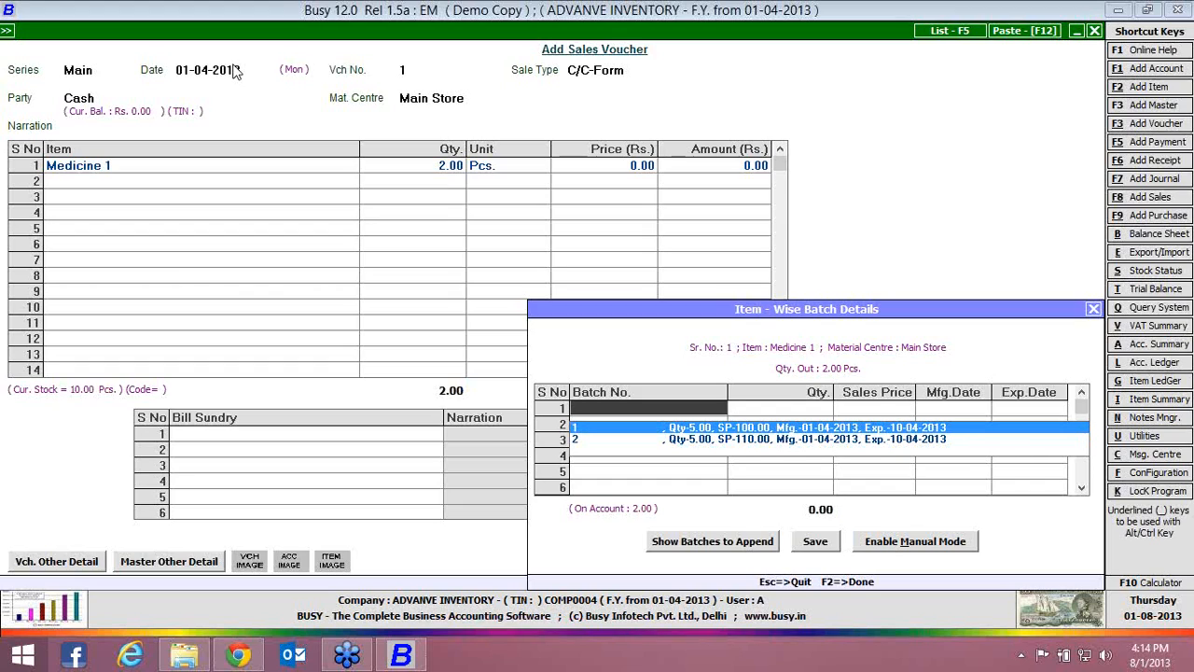
key(Return)
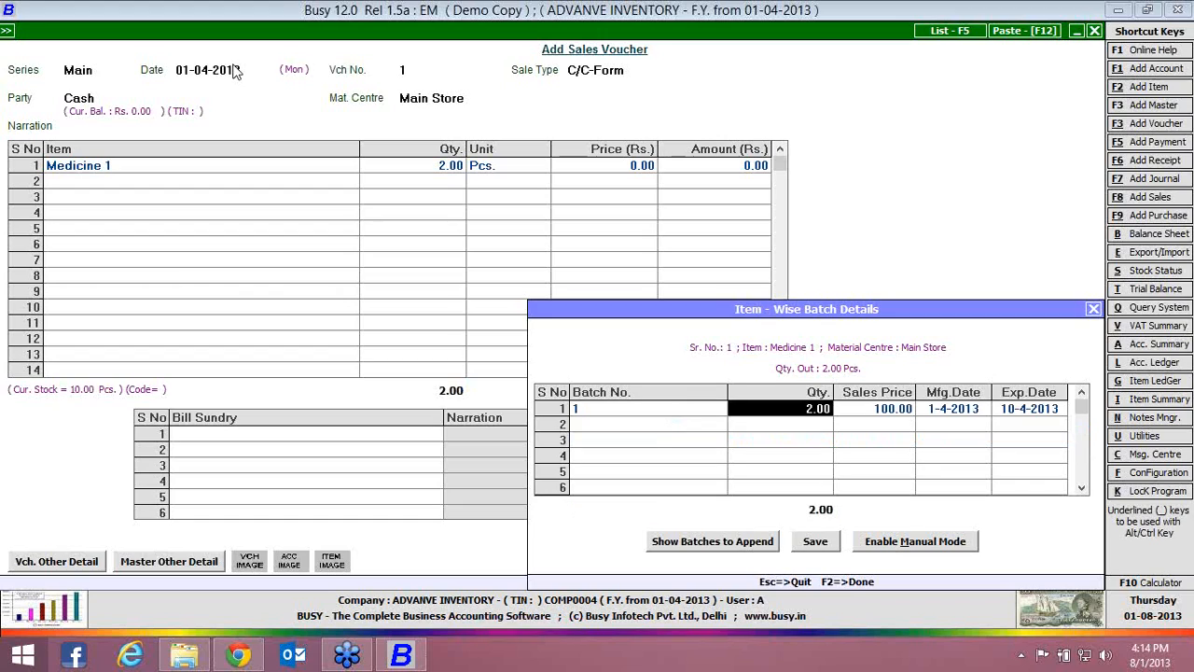
key(Return)
key(Return)
key(Return)
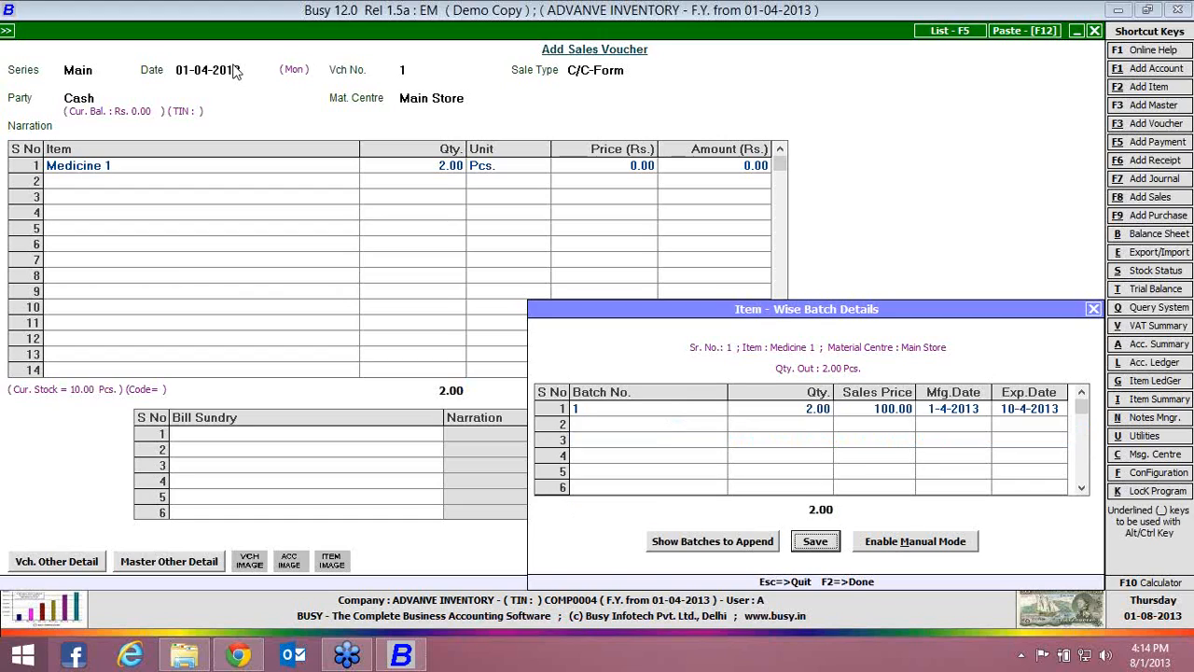
key(Return)
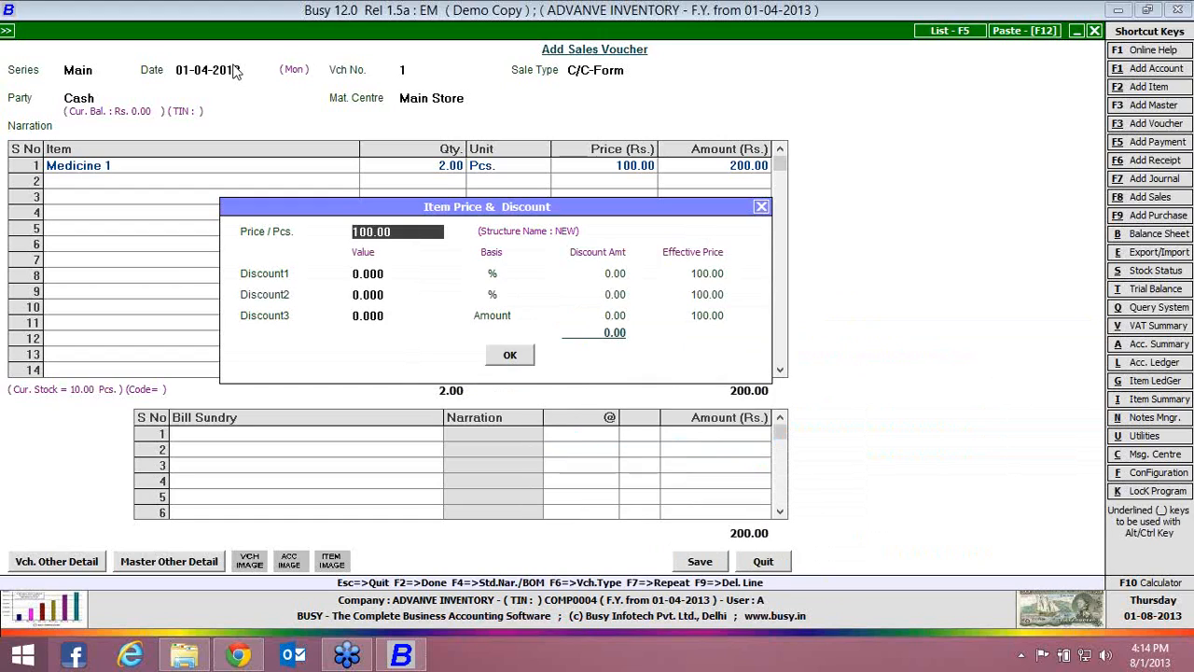
Reopen Medicine 1's batch details to review the allocation, and discard the sales voucher without saving
key(Escape)
key(Left)
key(Return)
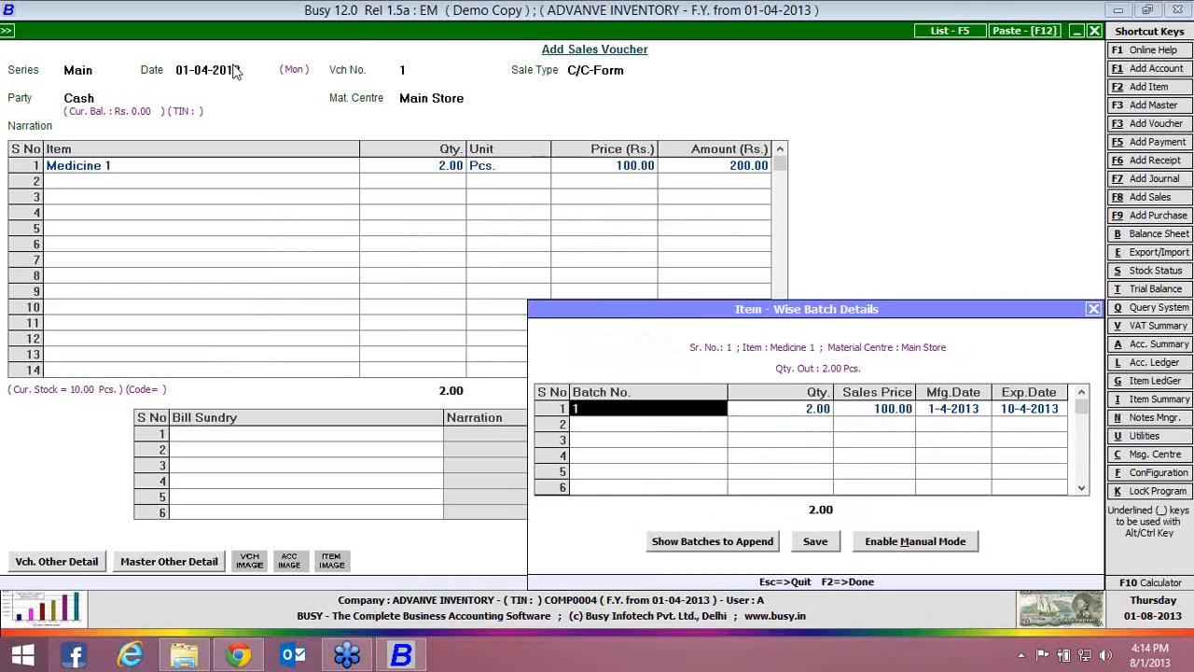
key(F2)
key(F2)
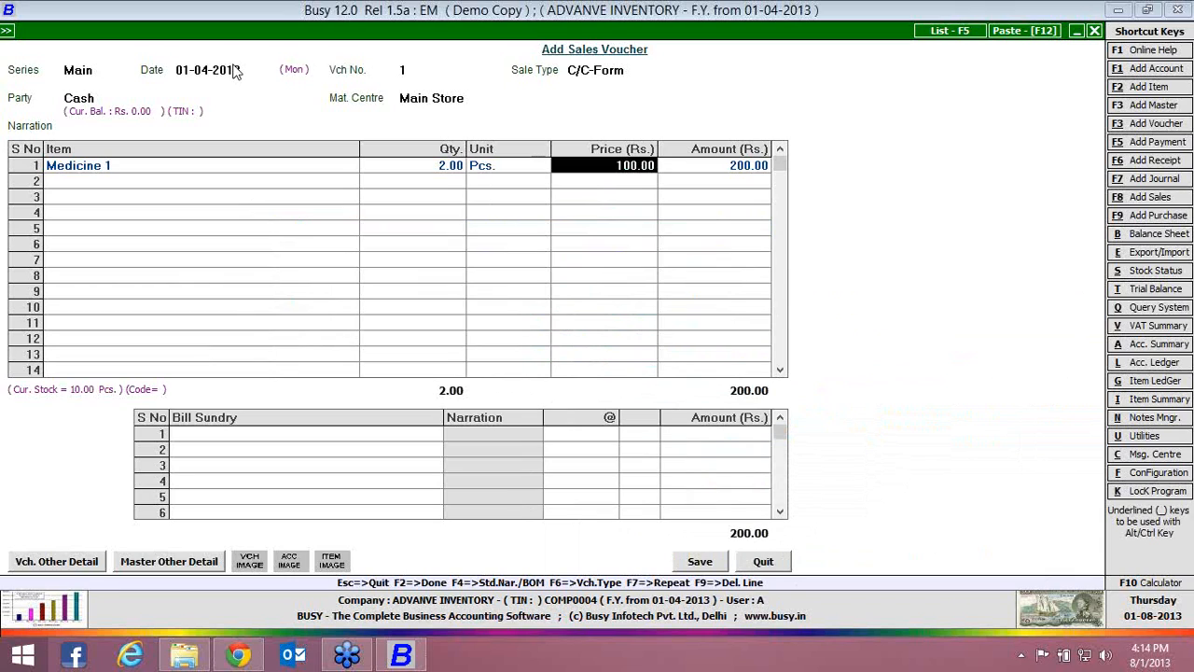
key(Escape)
key(Return)
Start a purchase voucher in series Main with purchase type C/C-Form, party Cash and material centre Main Store
key(alt+F9)
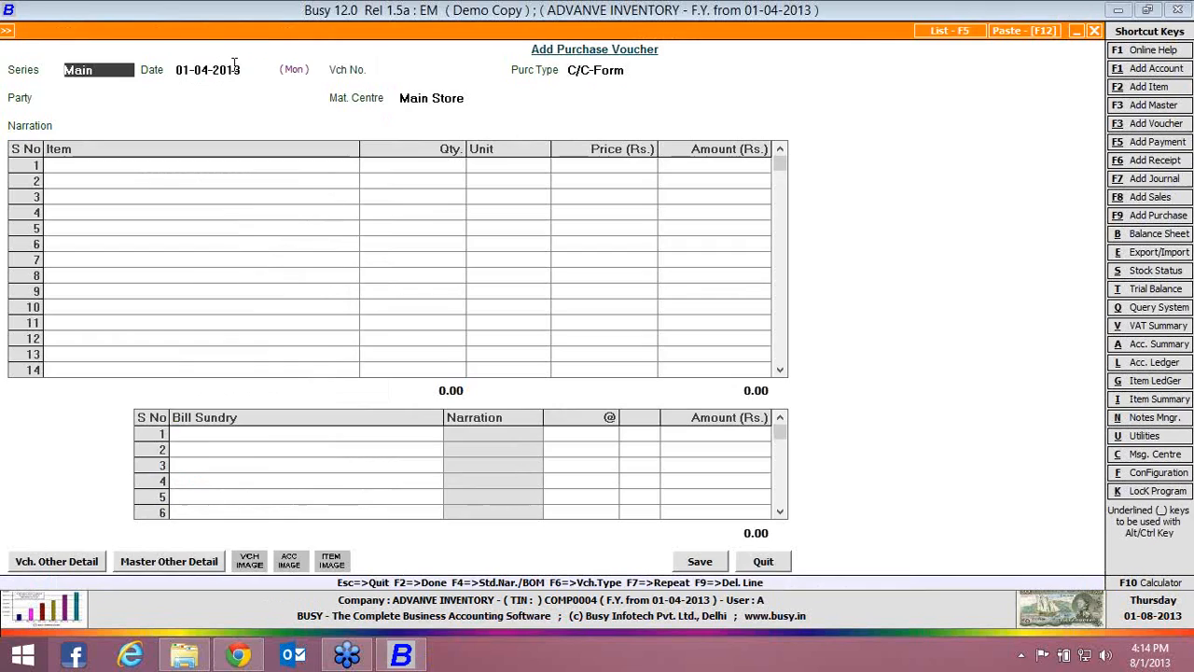
key(Return)
key(Return)
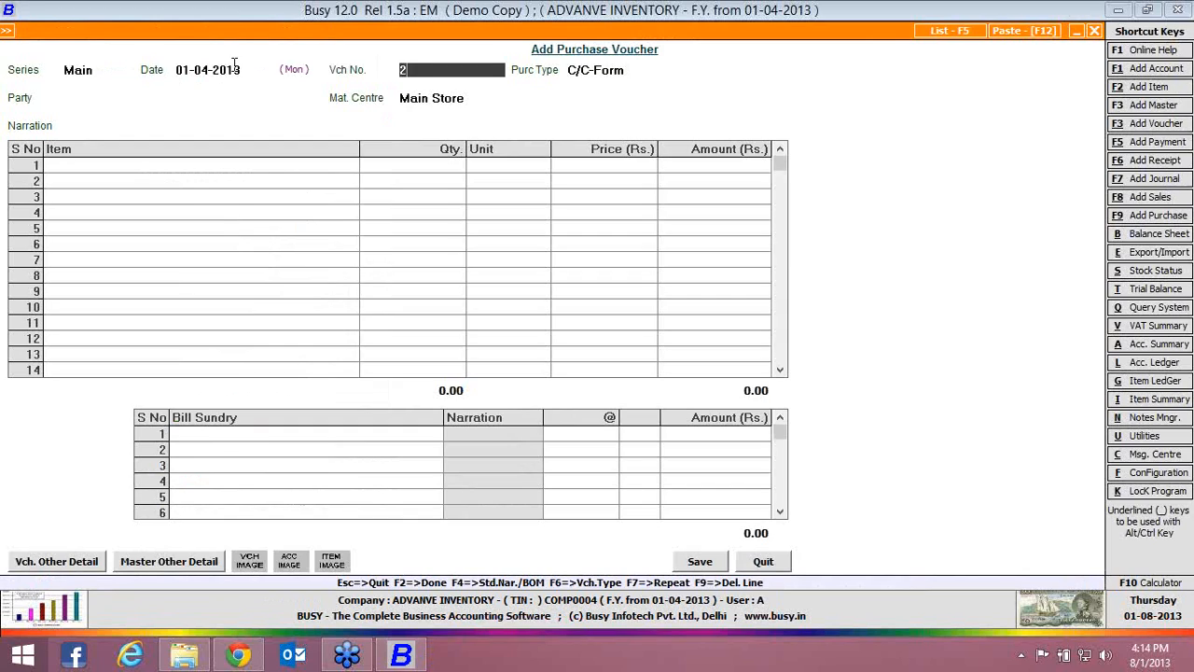
key(Return)
key(Down)
key(Return)
key(Return)
key(Return)
key(Return)
key(Return)
key(Return)
key(Return)
key(Return)
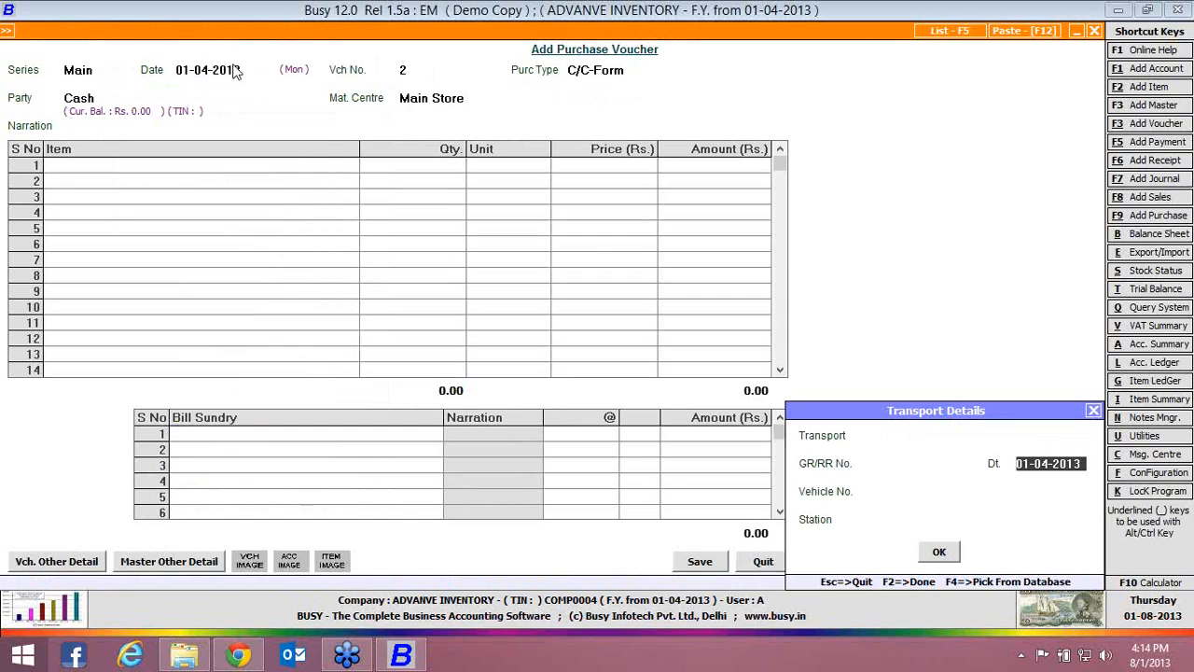
Enter Medicine 1 with quantity 10 Pcs. as the first purchase item and open its batch details
key(Down)
key(Down)
key(Return)
text(10)
key(Return)
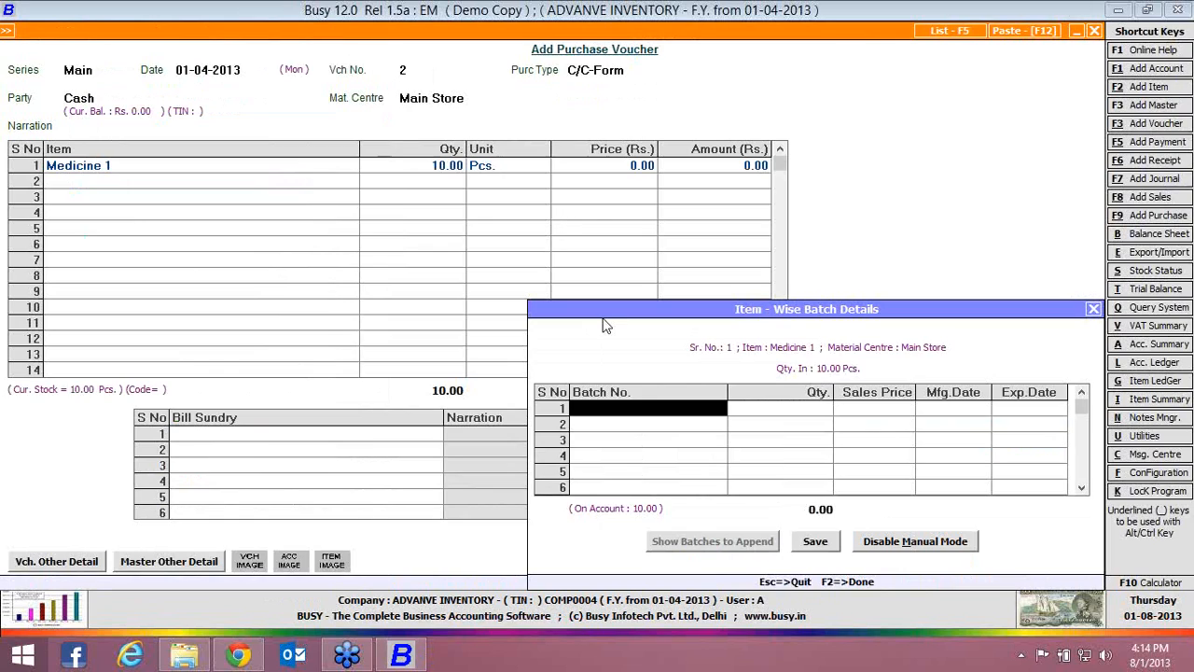
Disable manual mode in the batch details and adjust the 10 pieces against existing batch 1
click(927, 546)
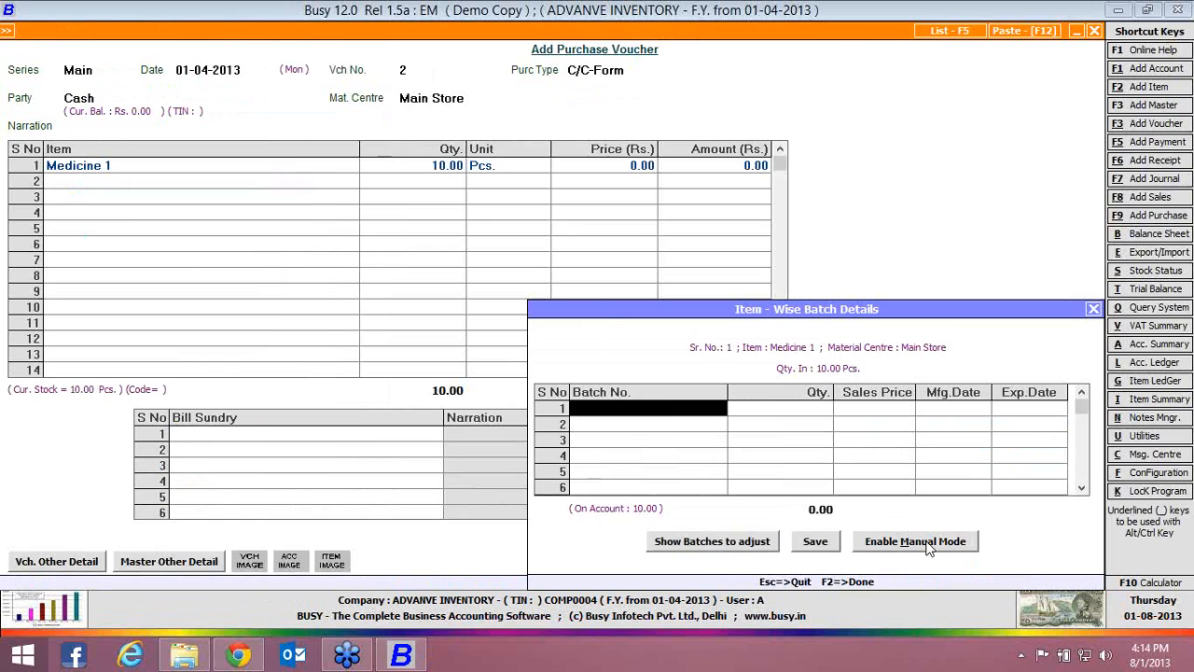
key(space)
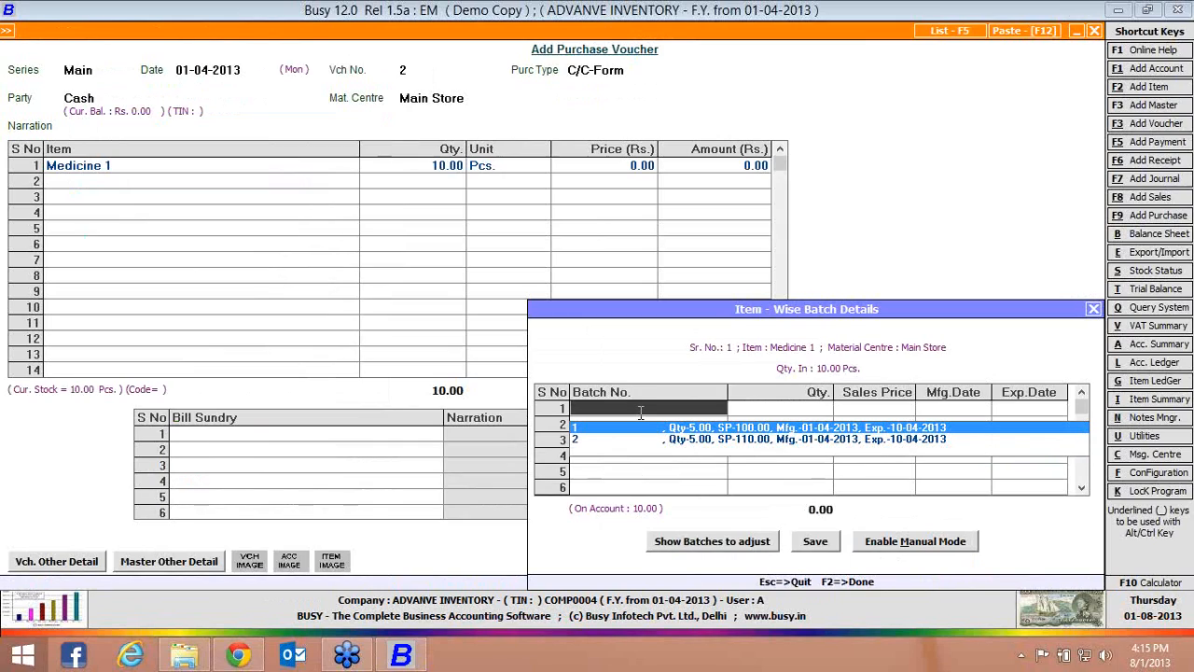
key(Return)
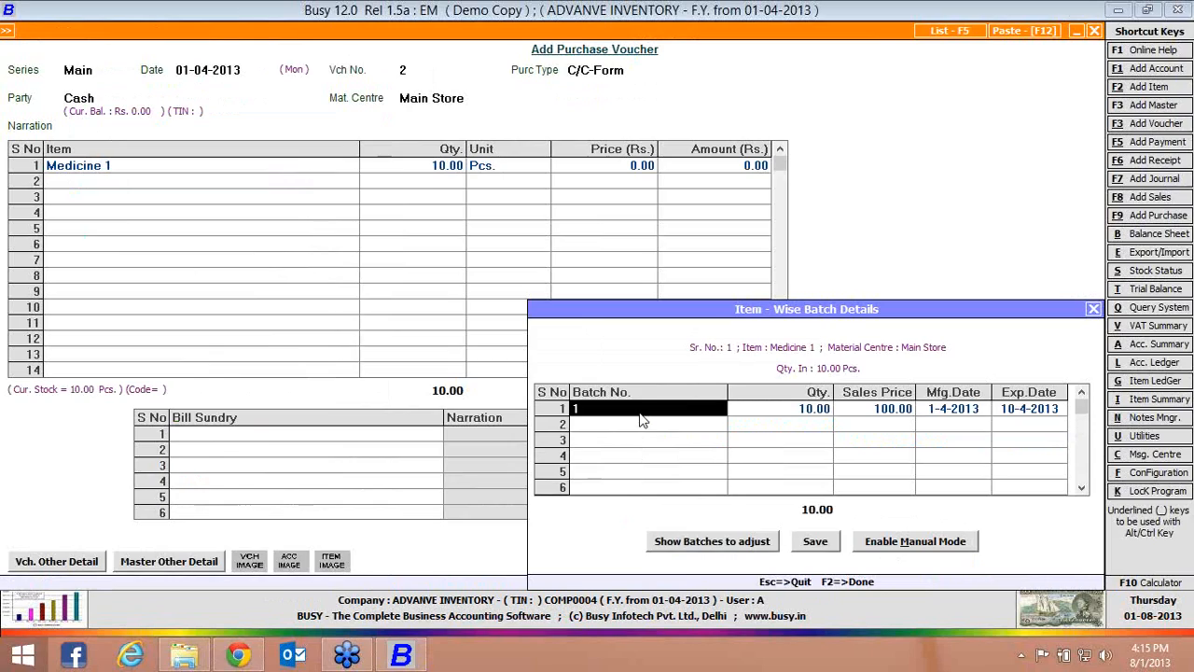
Replace the batch row with a manual-mode entry of batch 1 for 10 pieces and accept the batch details
key(F9)
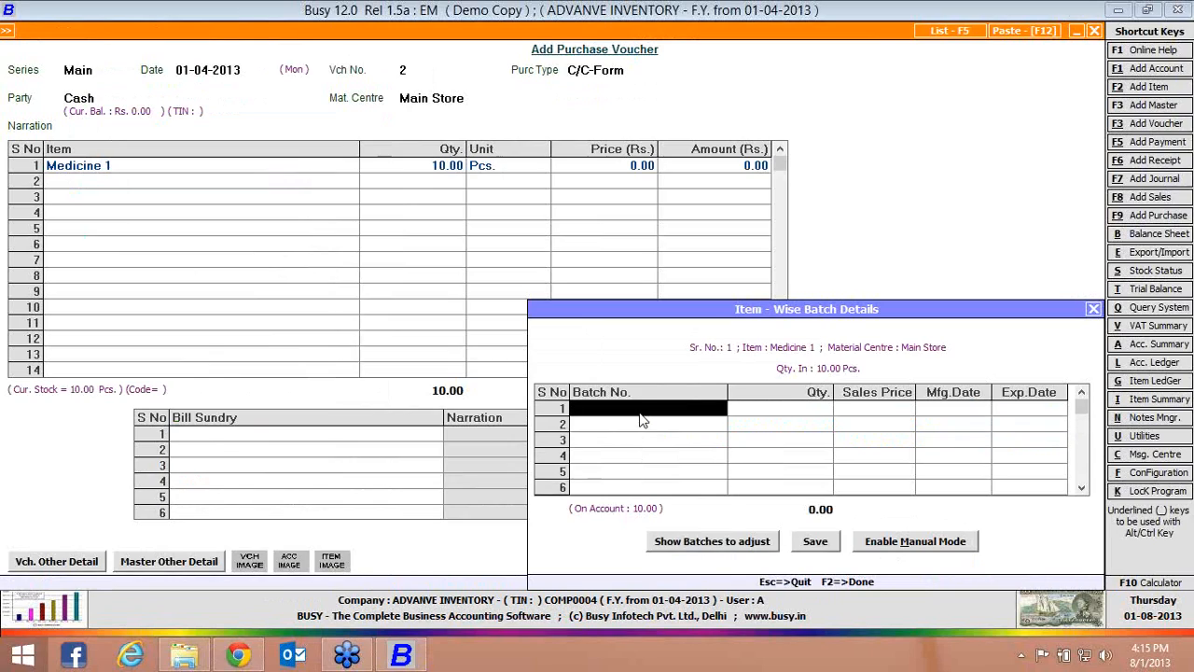
click(725, 547)
click(870, 543)
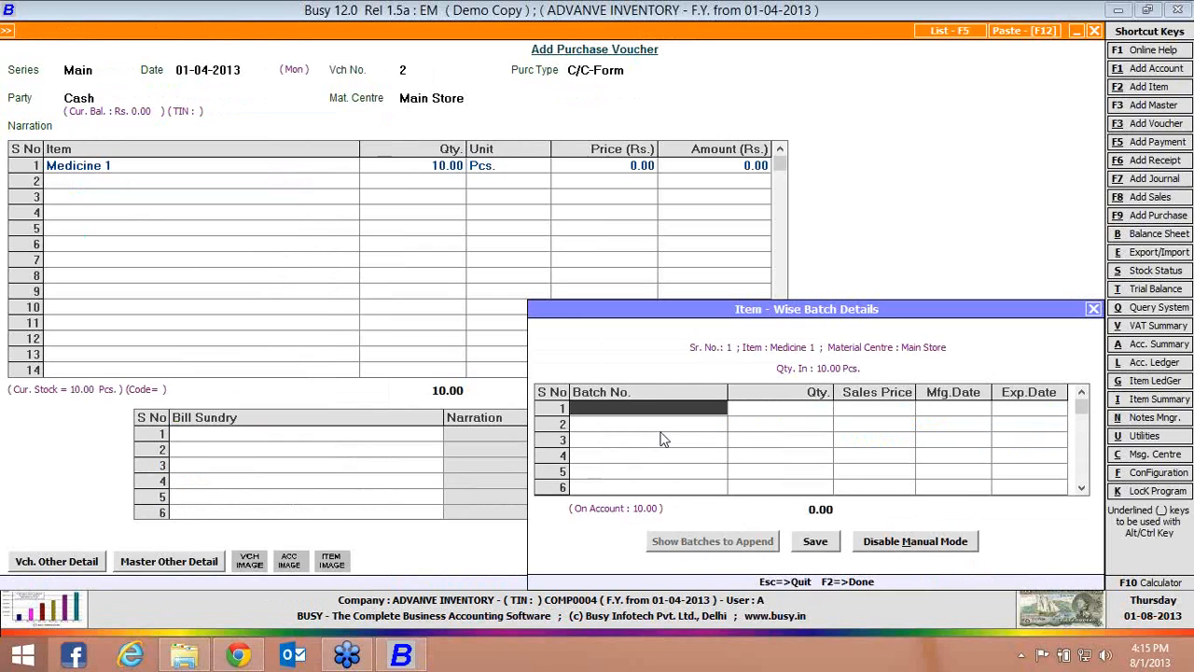
text(1)
key(Return)
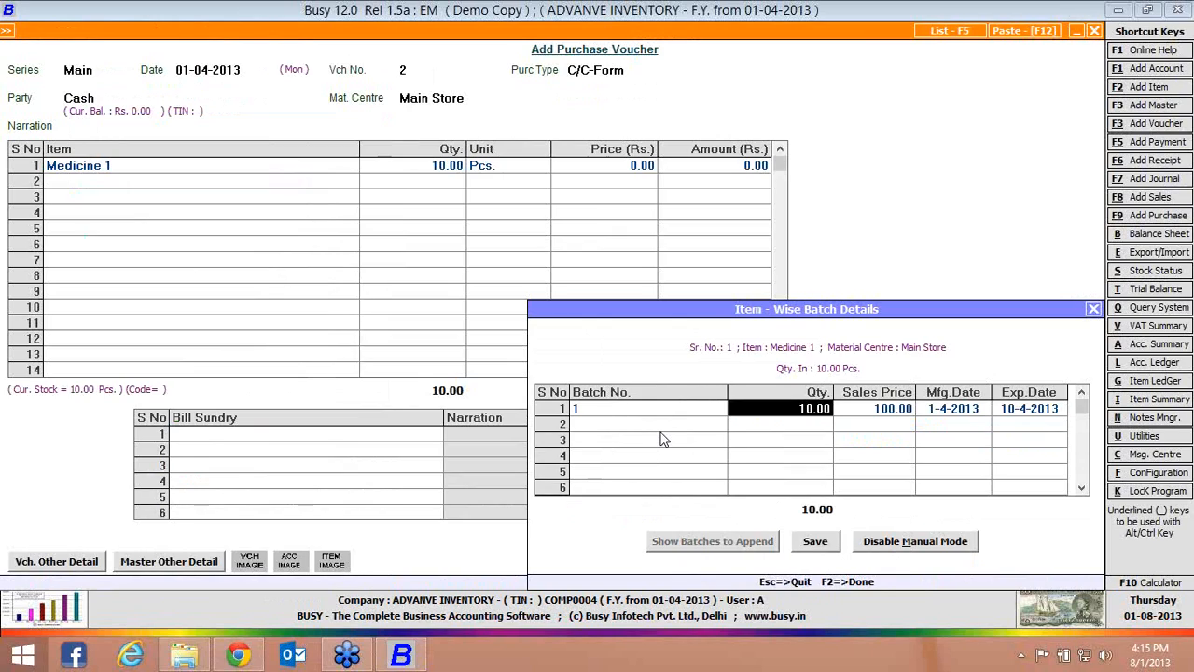
key(Return)
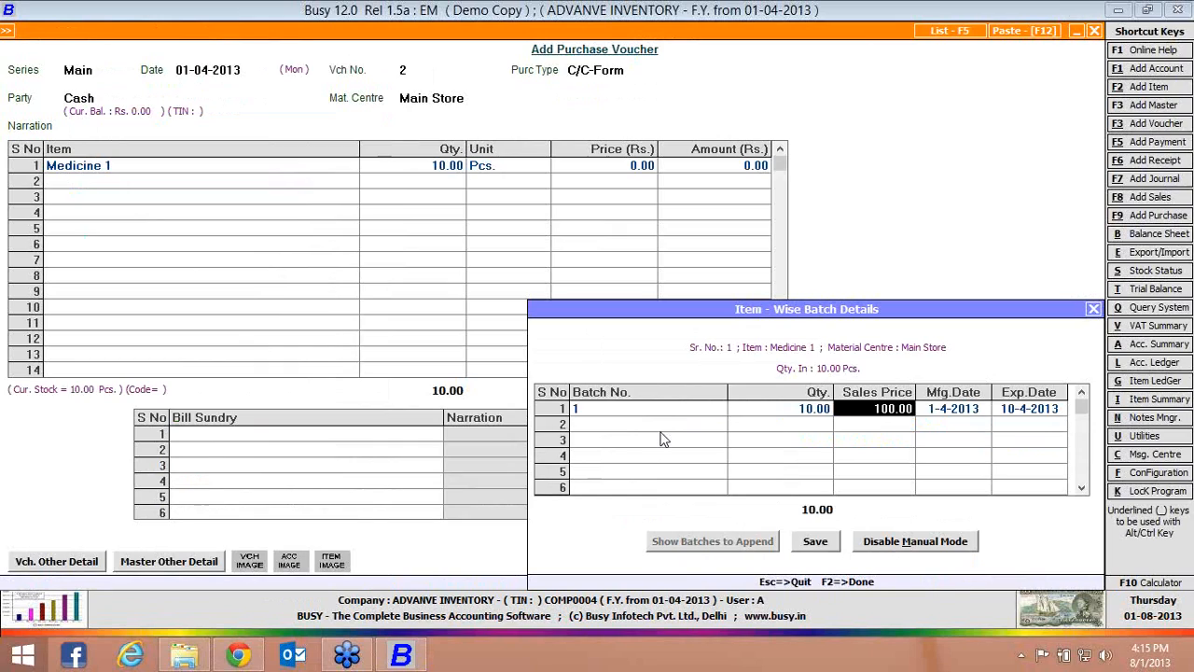
key(F2)
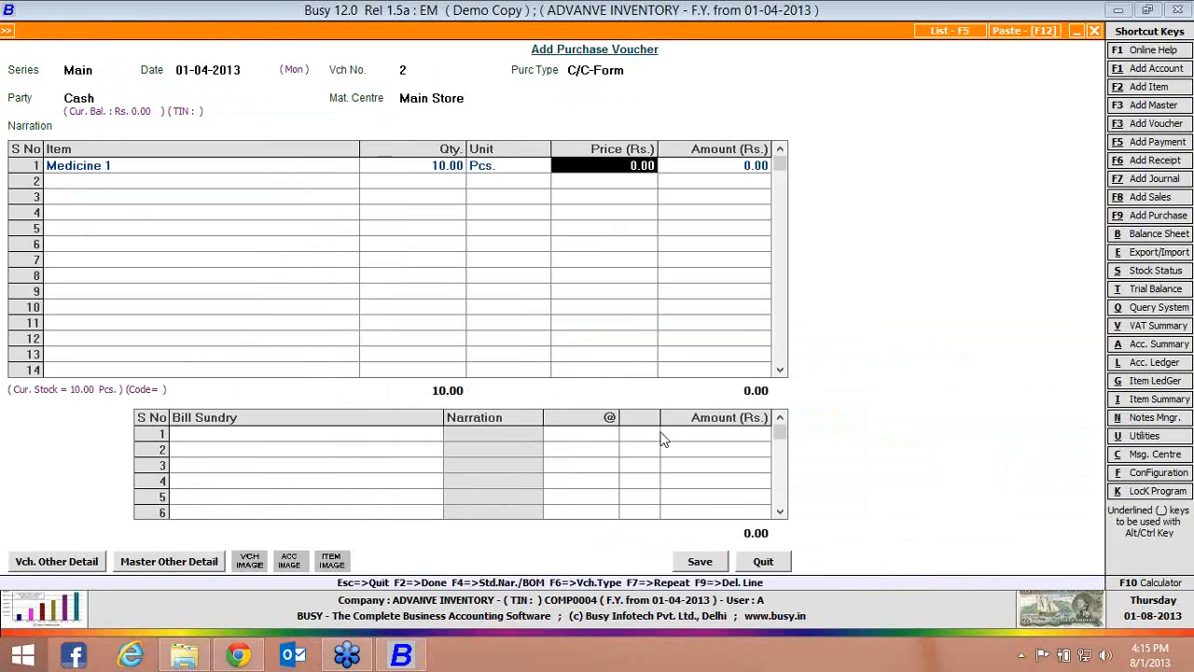
Discard the purchase voucher without saving and look through the available batch-wise reports, from Batch-wise Stock to Batch Ageing
key(Escape)
key(Return)
key(Down)
key(Down)
key(Down)
key(Down)
key(Down)
key(Down)
key(Down)
key(Down)
key(Down)
key(Down)
key(Down)
key(Down)
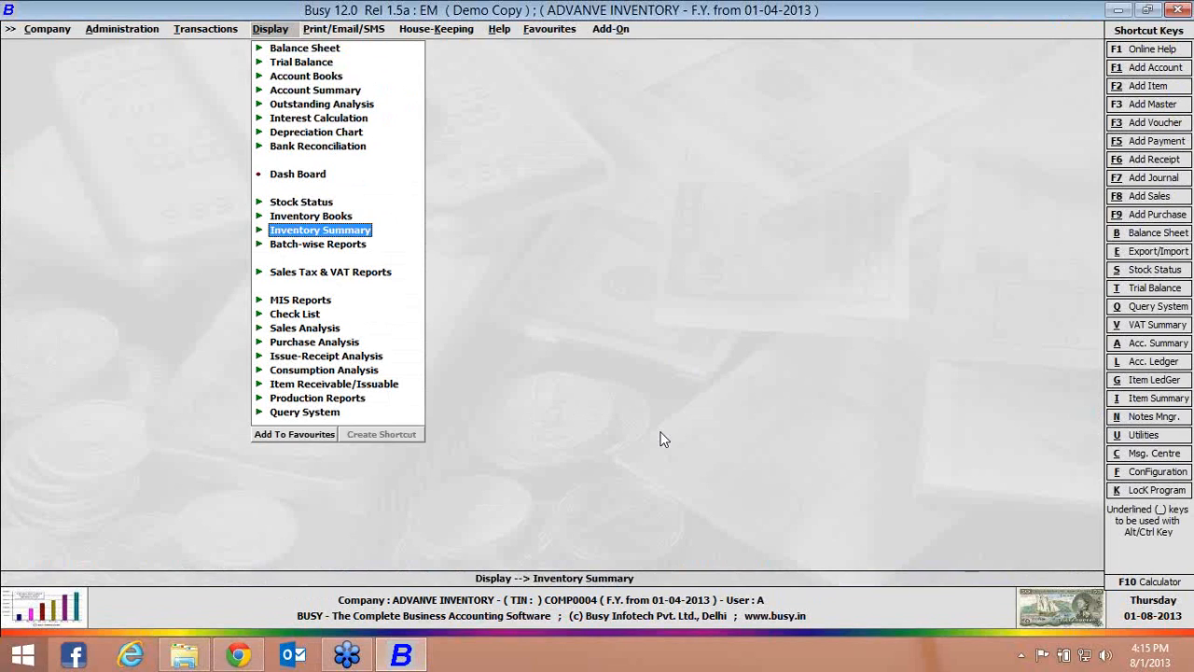
key(Return)
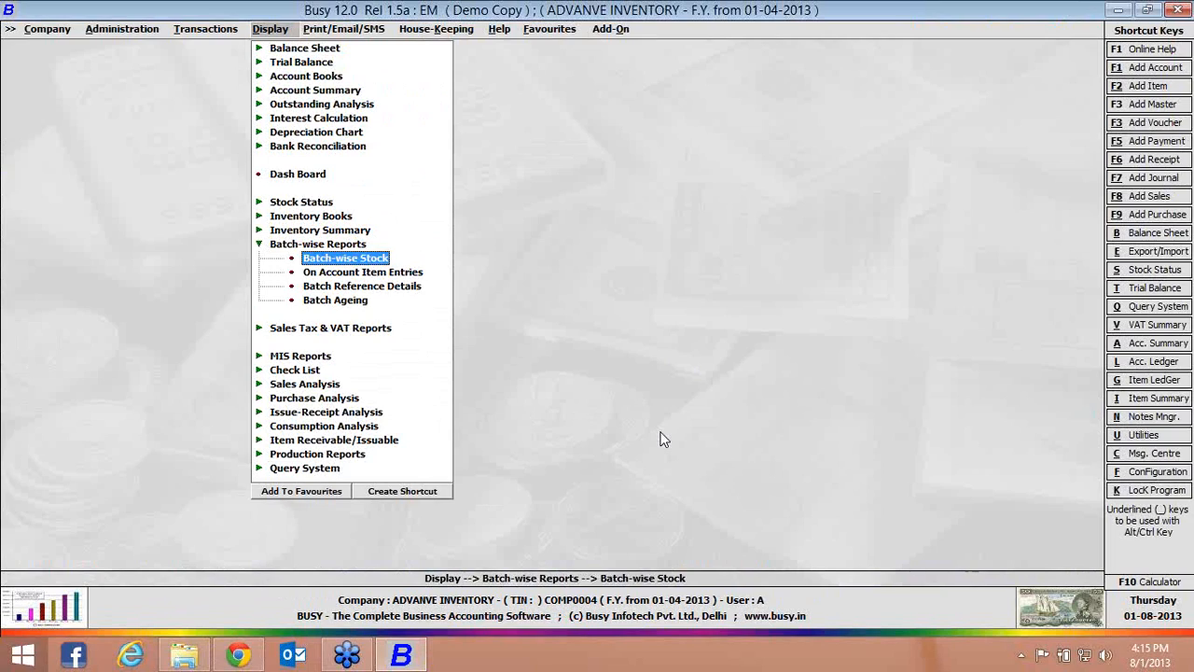
key(Down)
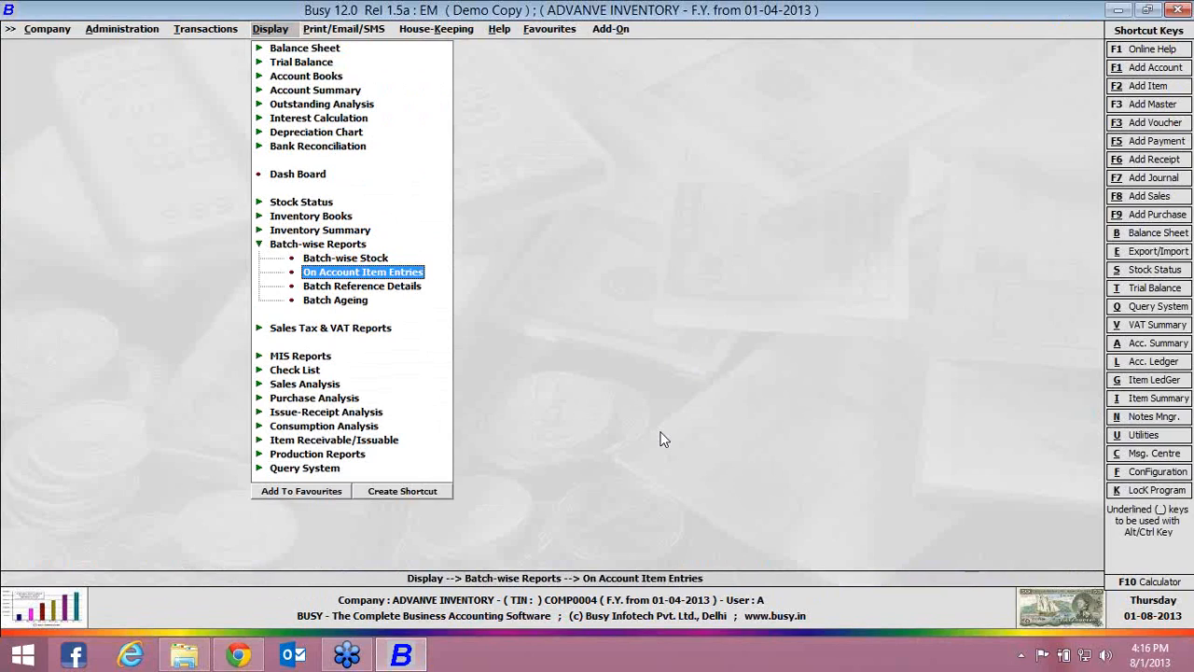
key(Down)
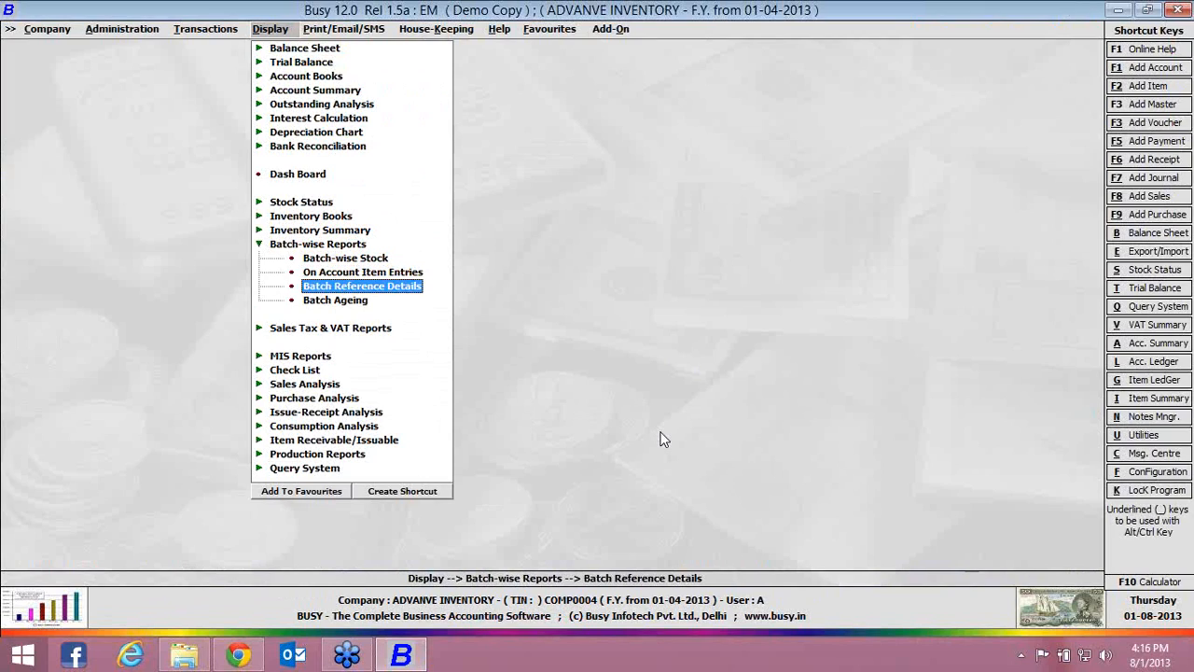
key(Down)
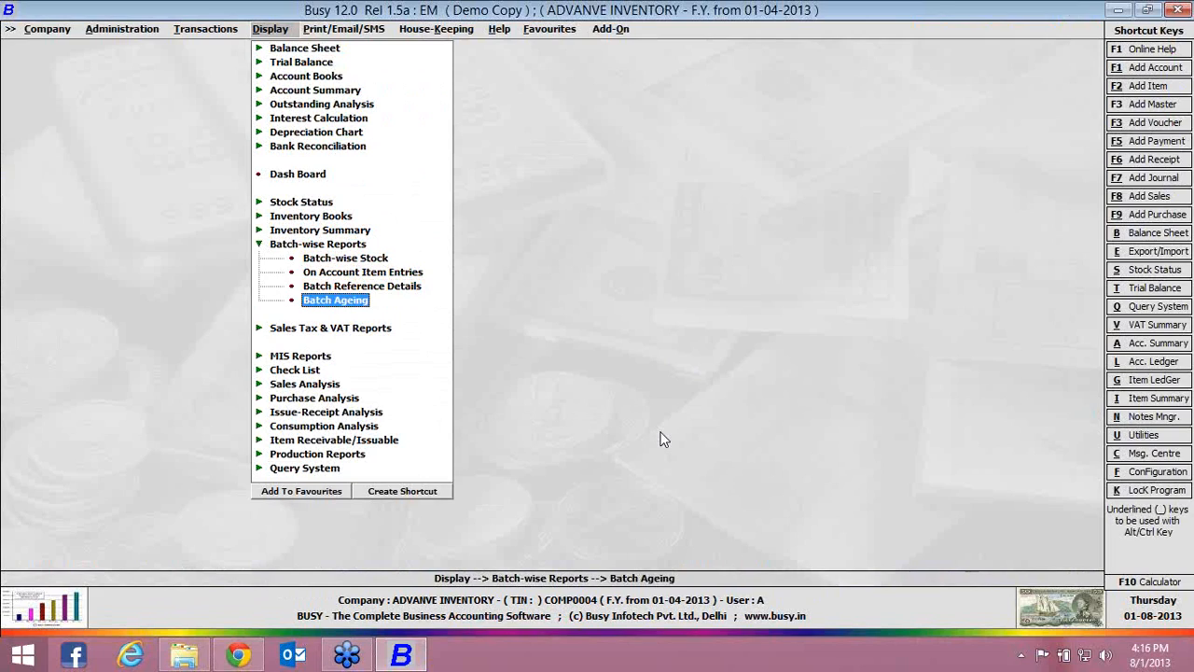
Open the Batch-wise Stock report for all items at Main Store, with starting, ending and status dates 01-04-2013 and stock status ALL
key(Up)
key(Up)
key(Up)
key(Return)
key(Left)
key(Return)
key(Return)
key(Return)
key(Return)
key(Return)
key(Return)
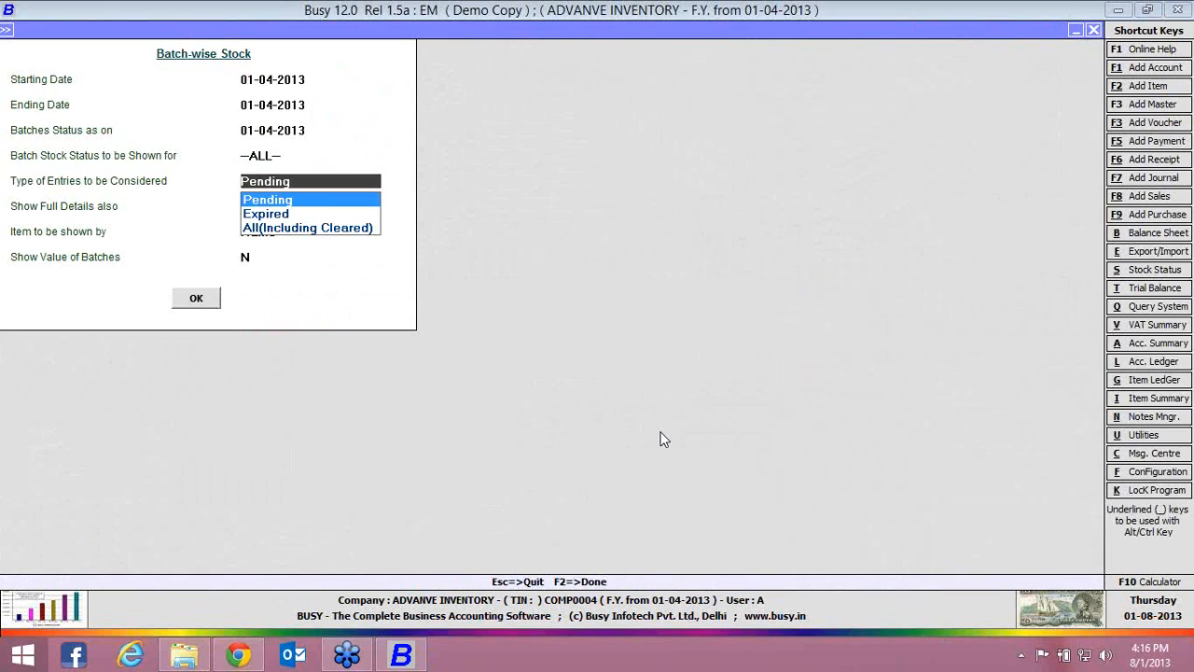
Generate the report for Pending entries, with items shown by Name and full details and batch values set to N
key(Down)
key(Up)
key(Return)
key(Return)
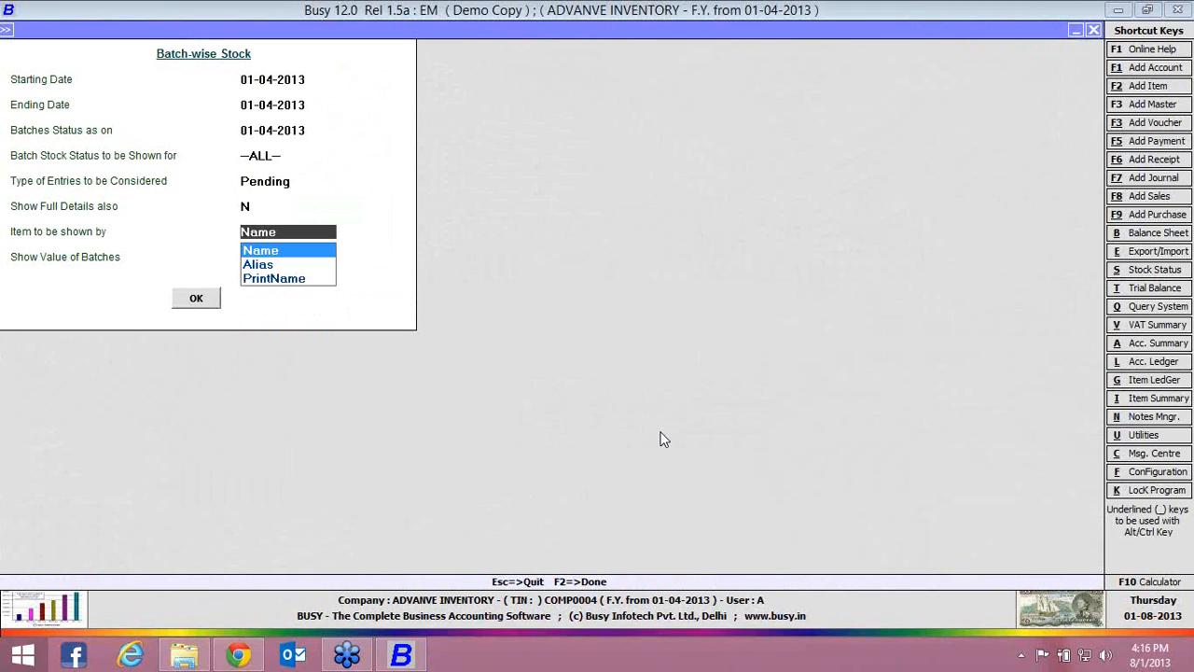
key(Return)
key(Return)
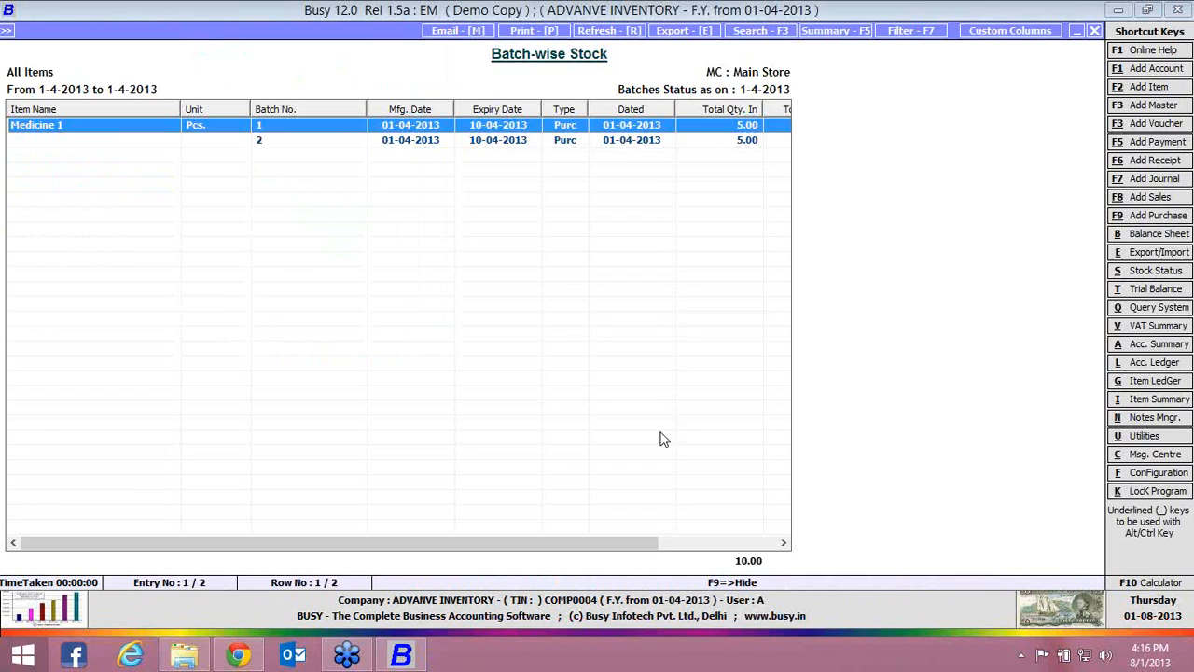
Examine the quantity in, quantity out and pending quantity of each Medicine 1 batch, and close the report
key(Right)
key(Right)
key(Right)
key(Right)
key(Right)
key(Right)
key(Right)
key(Right)
key(Right)
key(Right)
key(Right)
key(Right)
key(Right)
key(Right)
key(Right)
key(Right)
key(Right)
key(Right)
key(Right)
key(Right)
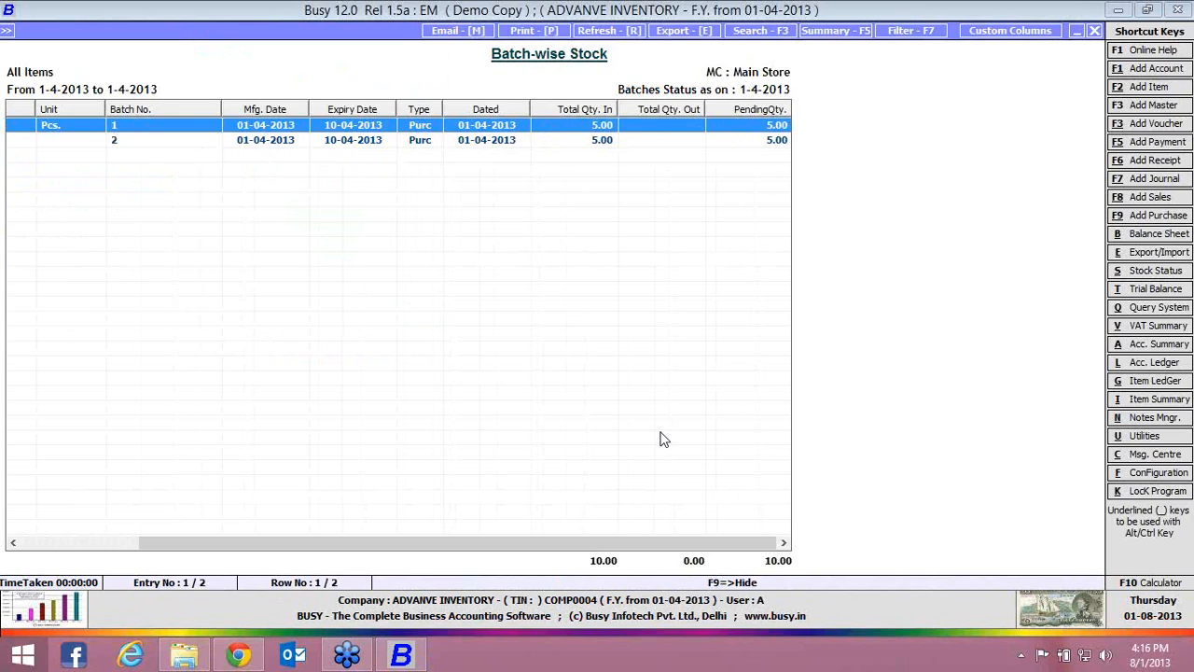
key(Escape)
Open the Batch Ageing report for all items at the Main Store material centre
key(Down)
key(Down)
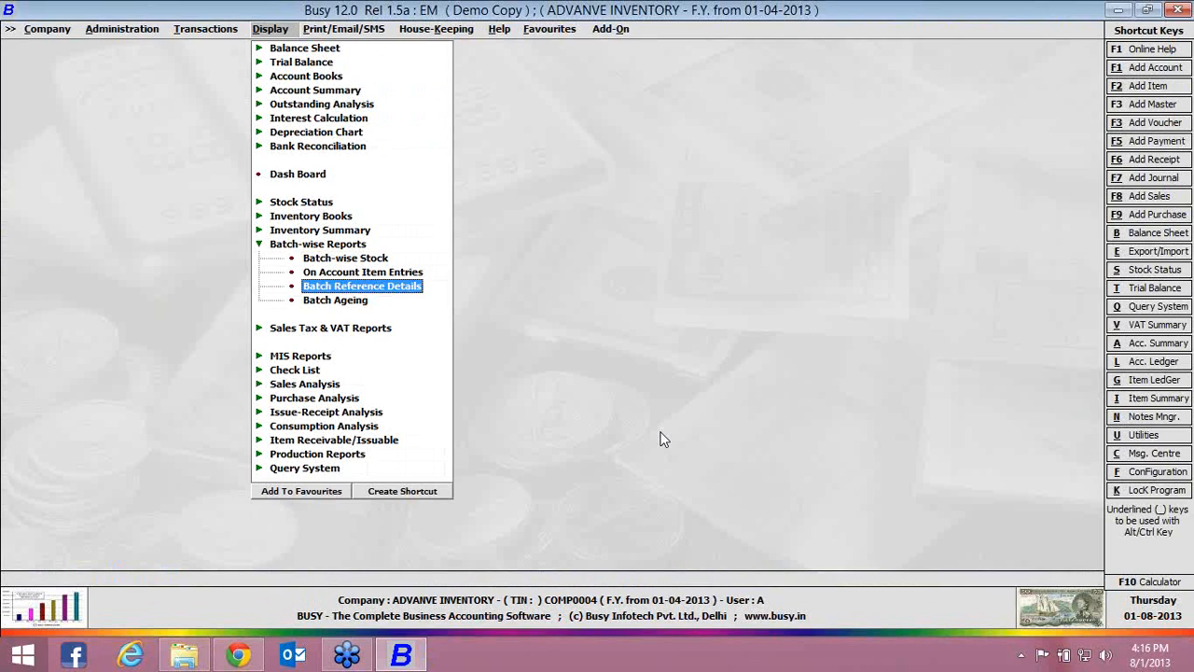
key(Down)
key(Return)
key(Right)
key(Return)
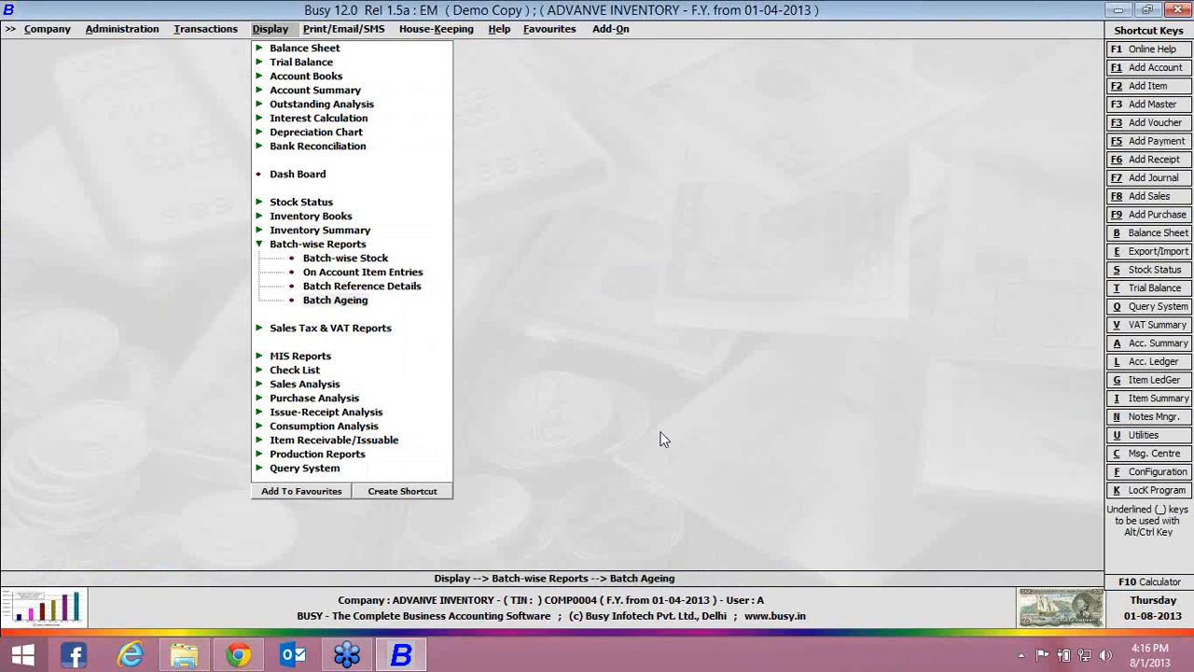
Generate the ageing report with starting and ending dates 01-04-2013, batch status date 01-10-2013, batch values N and items shown by Name
key(Return)
key(Return)
text(01-10)
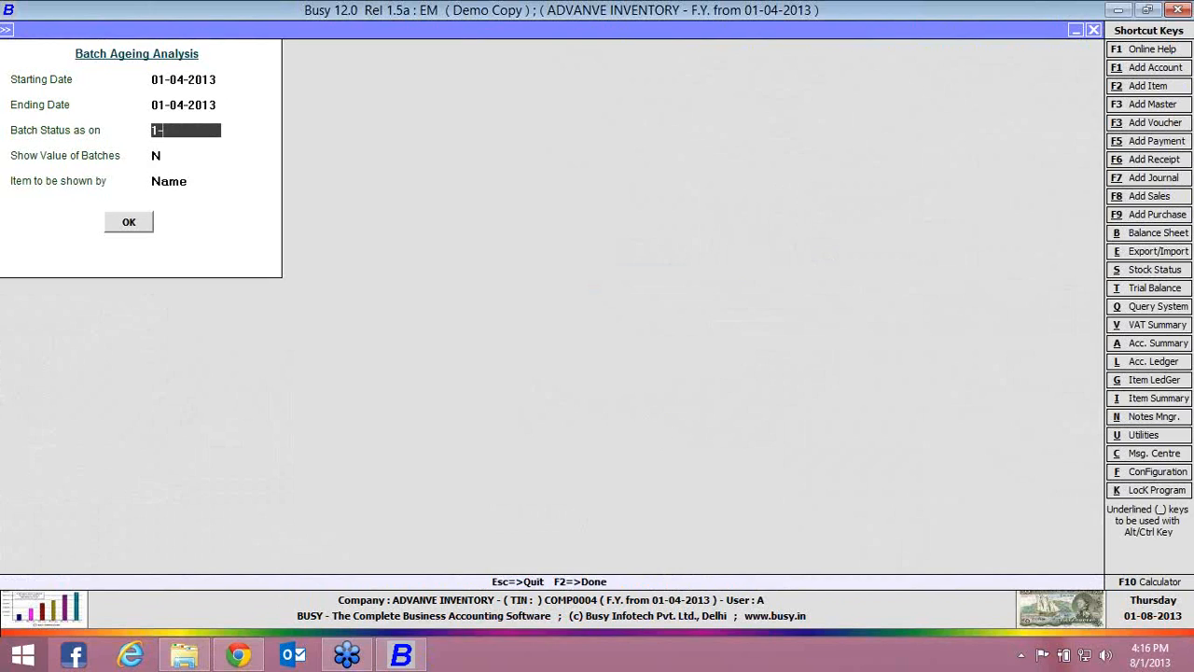
key(Return)
key(Return)
key(Return)
key(Return)
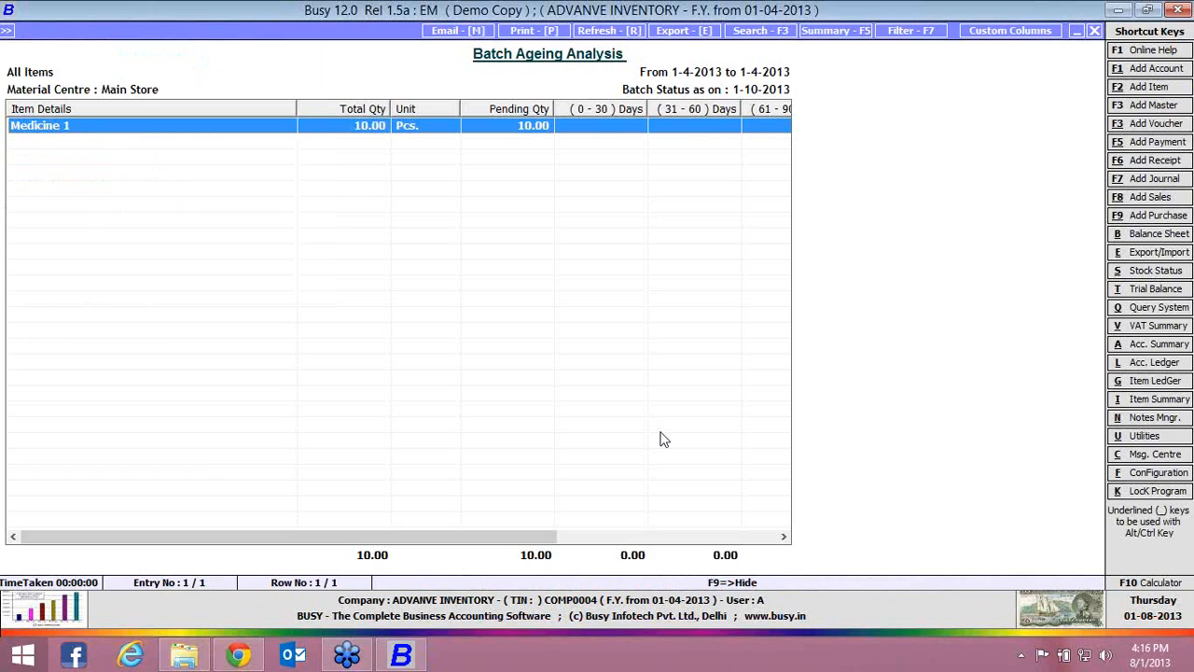
Examine Medicine 1's pending quantity across the ageing columns through 151 days and above, and close the batch-wise reports
key(Right)
key(Right)
key(Right)
key(Right)
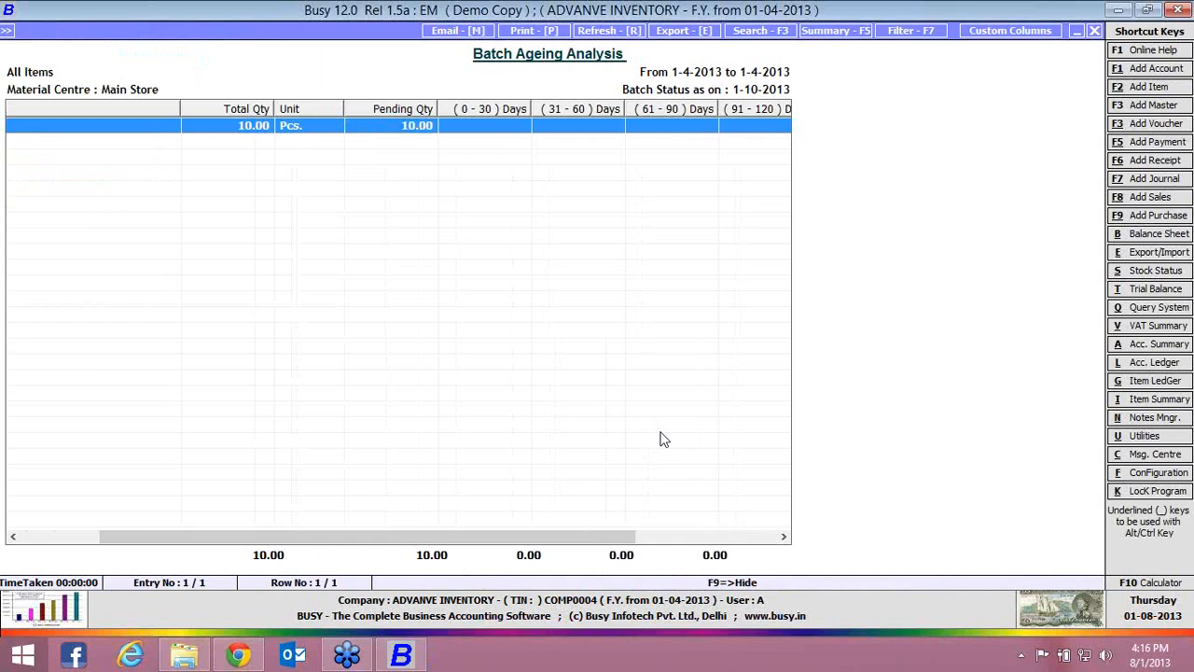
key(Right)
key(Right)
key(Right)
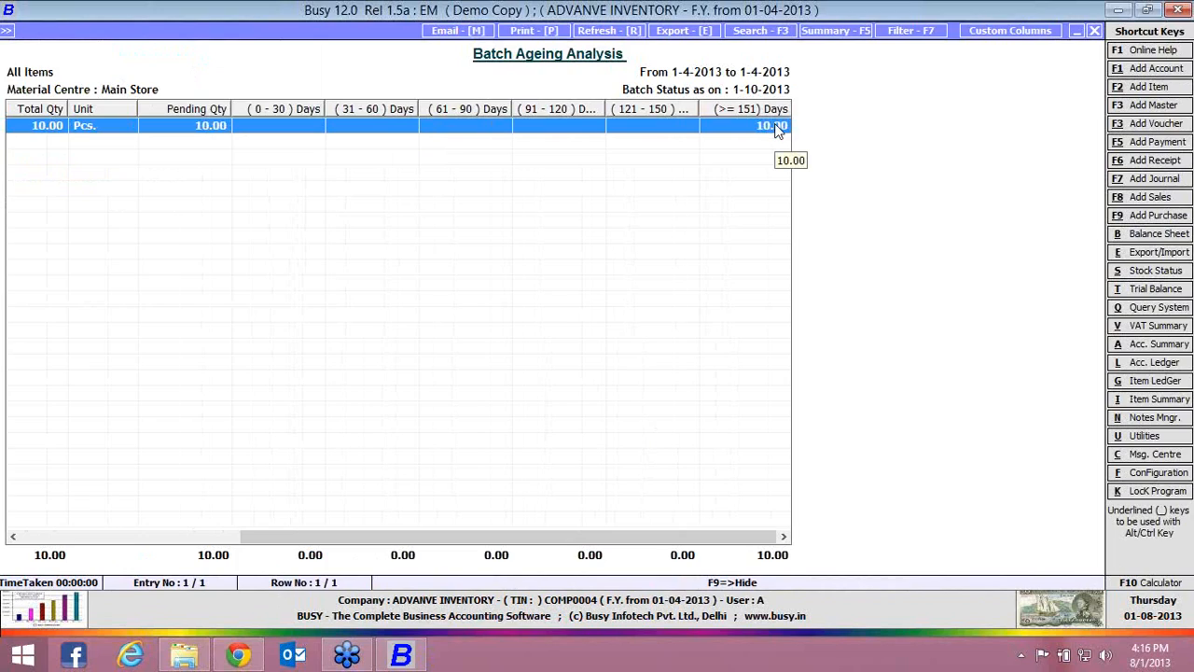
key(Escape)
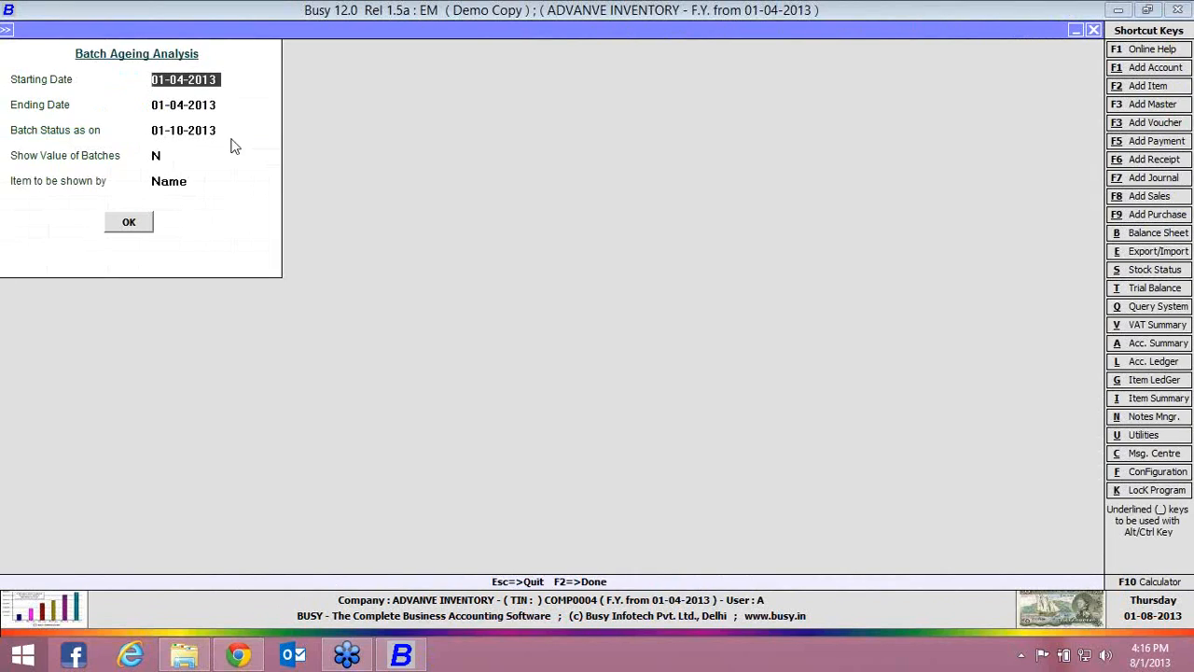
click(215, 131)
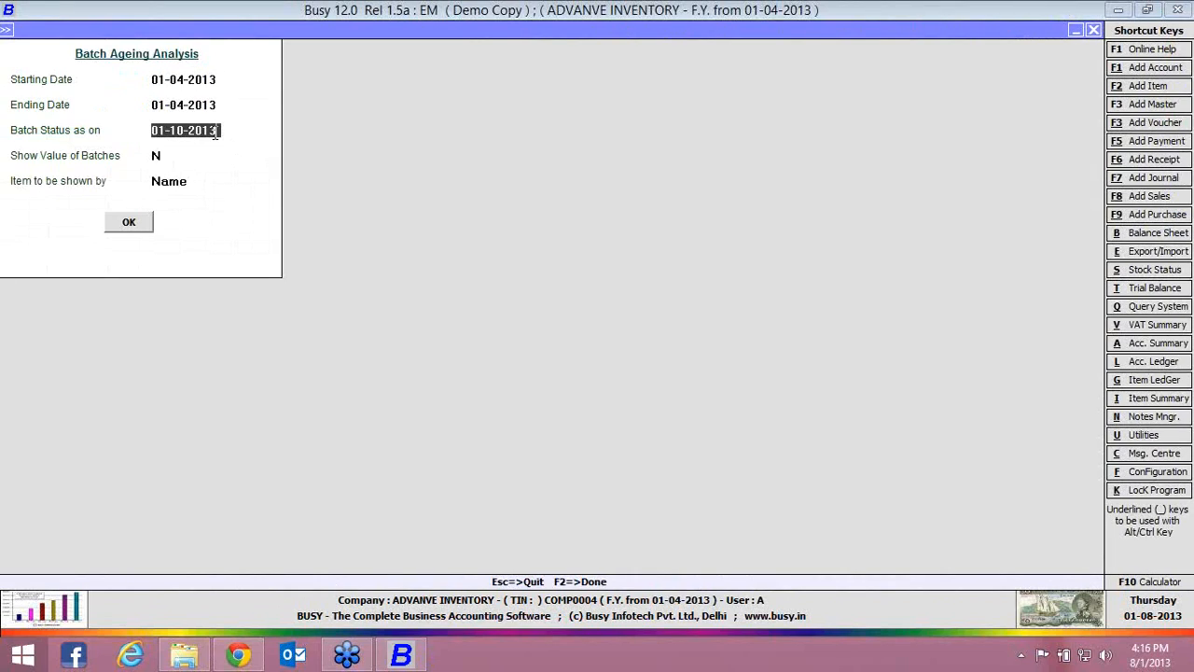
key(Escape)
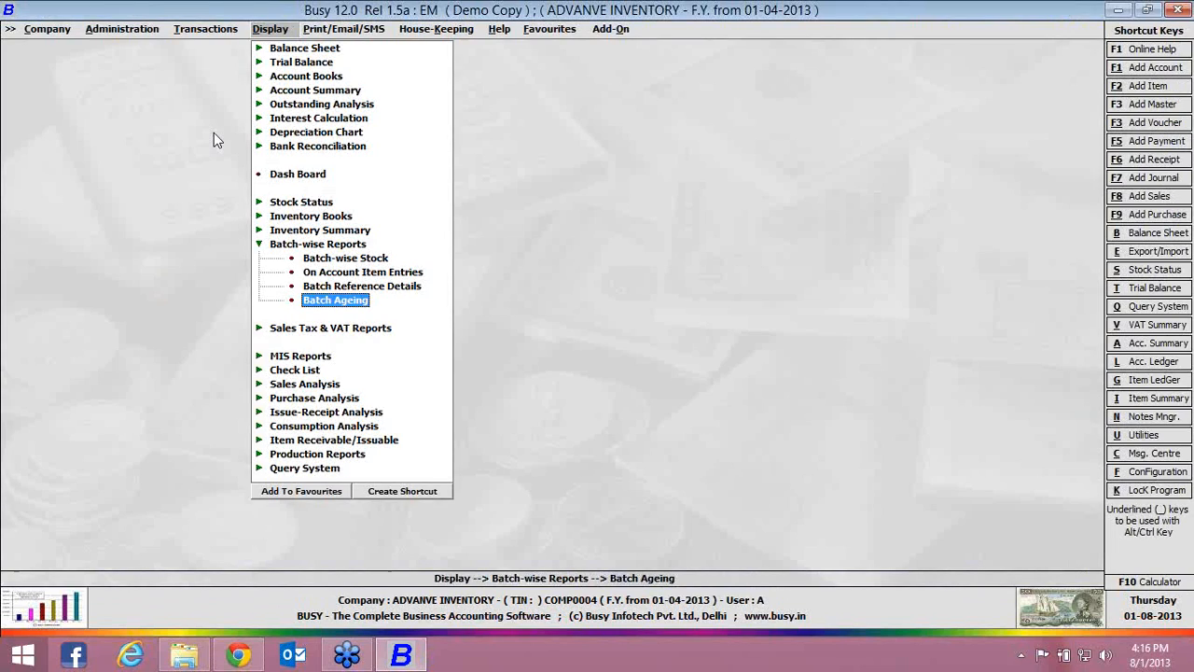
key(Escape)
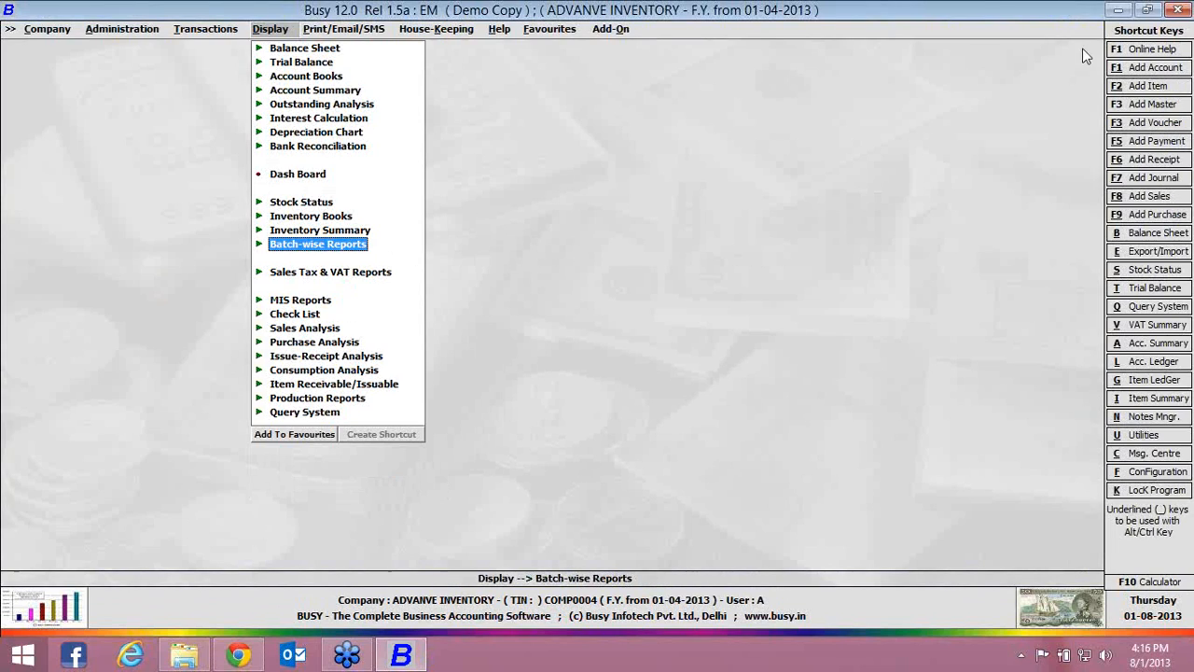
click(1178, 38)
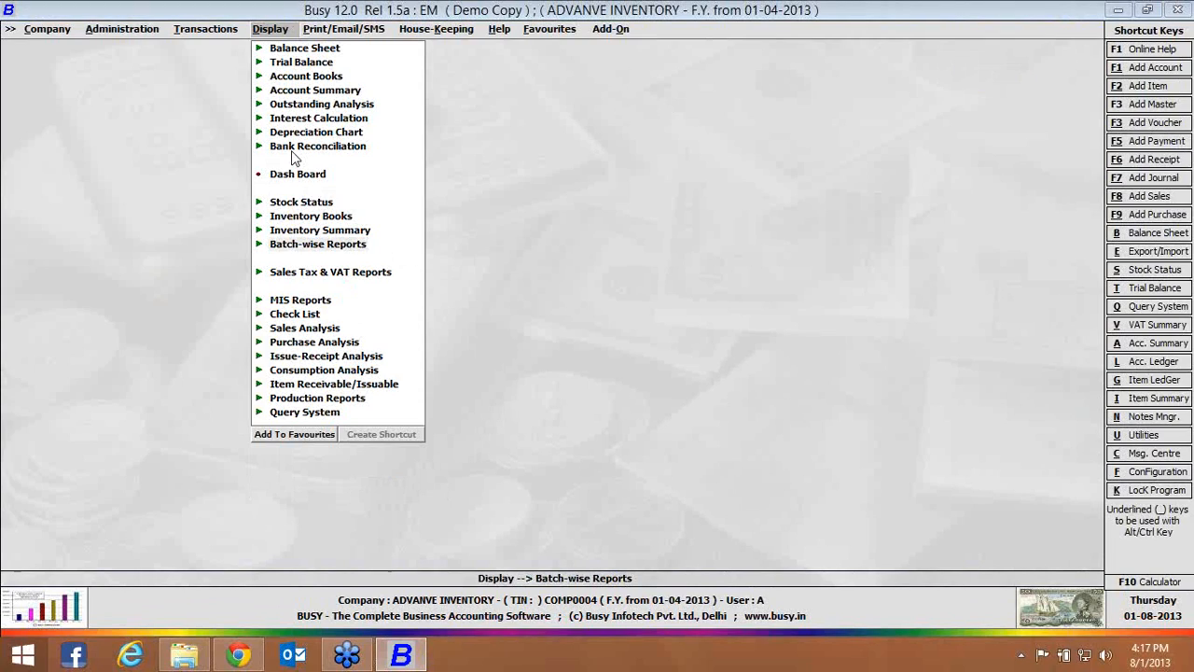
In the inventory features, disable Batch-wise Details, enable MRP-wise Details without maintaining sales price along with MRP, and save the configuration
click(142, 29)
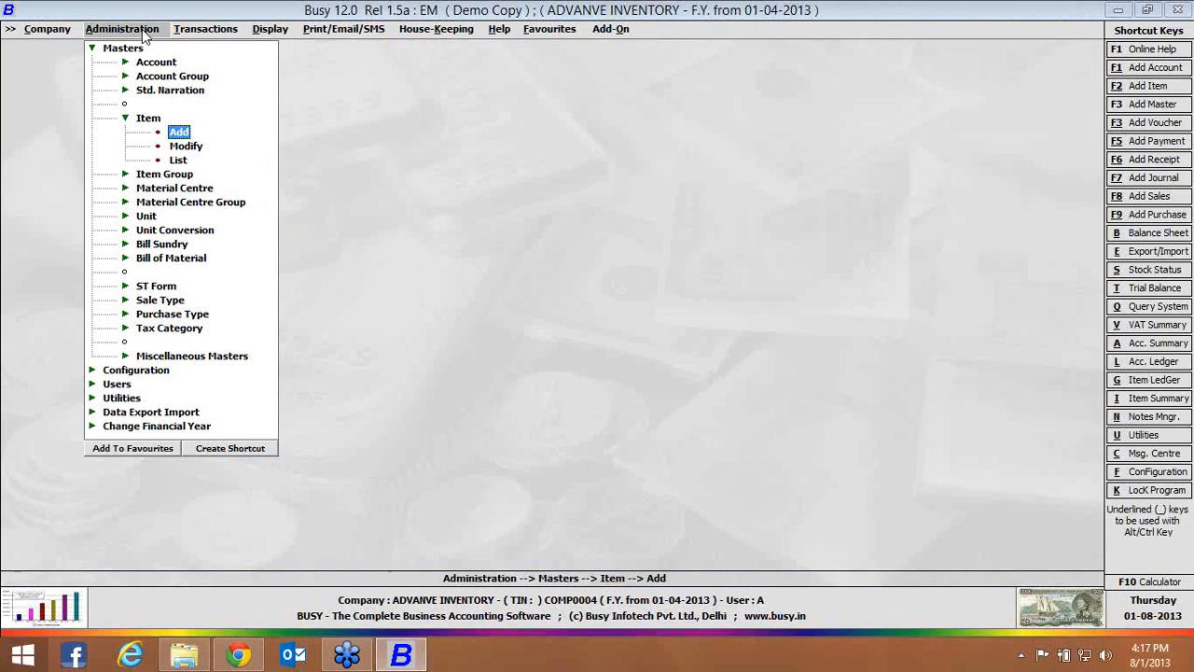
click(163, 372)
click(202, 91)
click(142, 221)
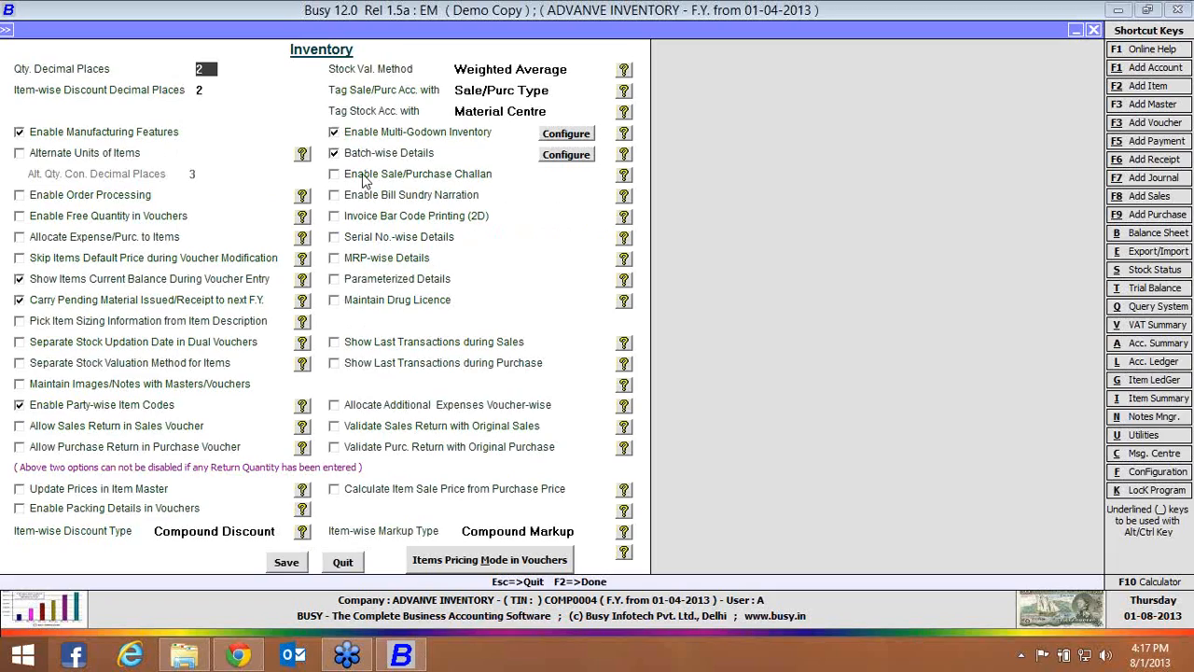
click(363, 154)
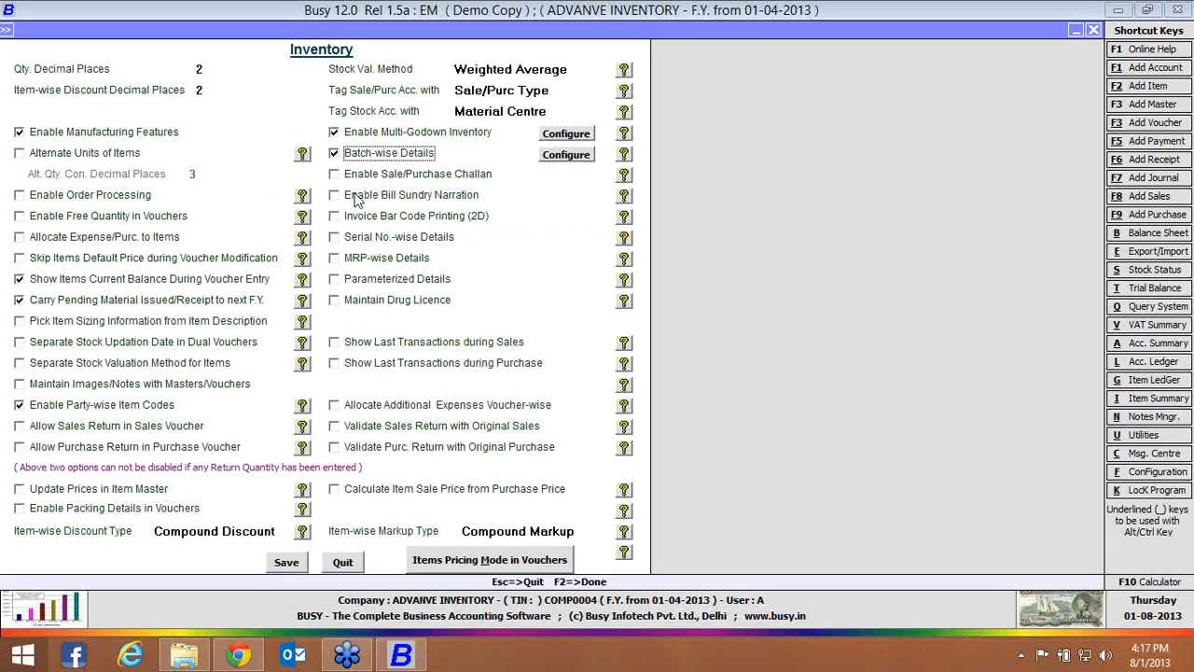
click(366, 261)
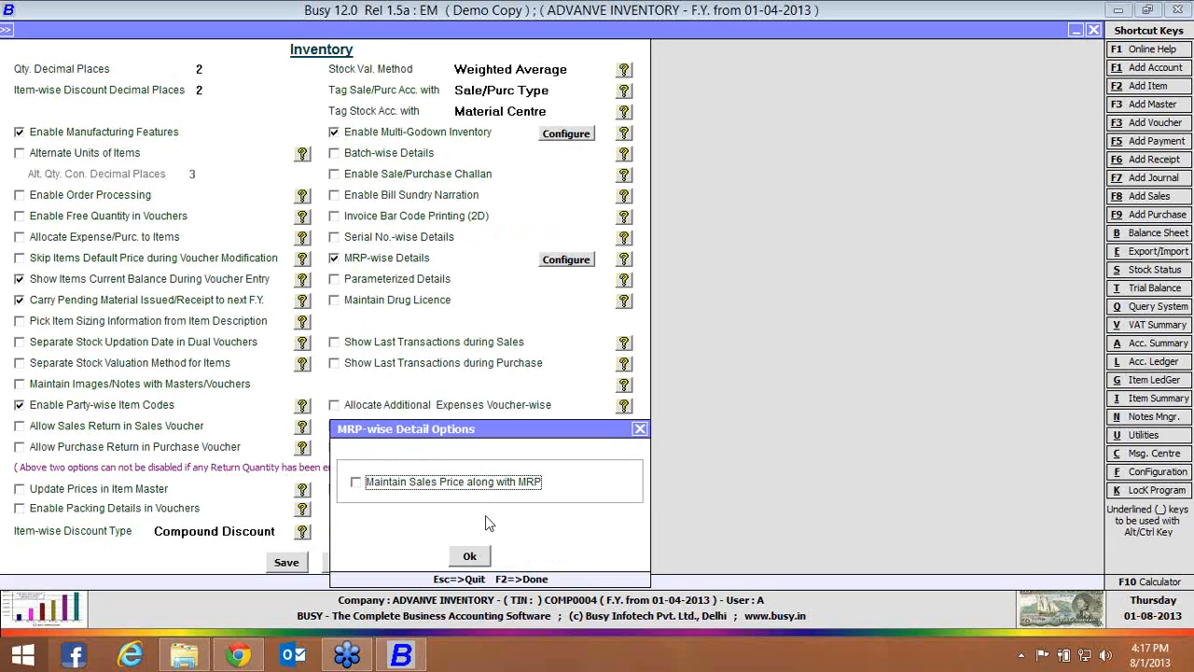
click(470, 556)
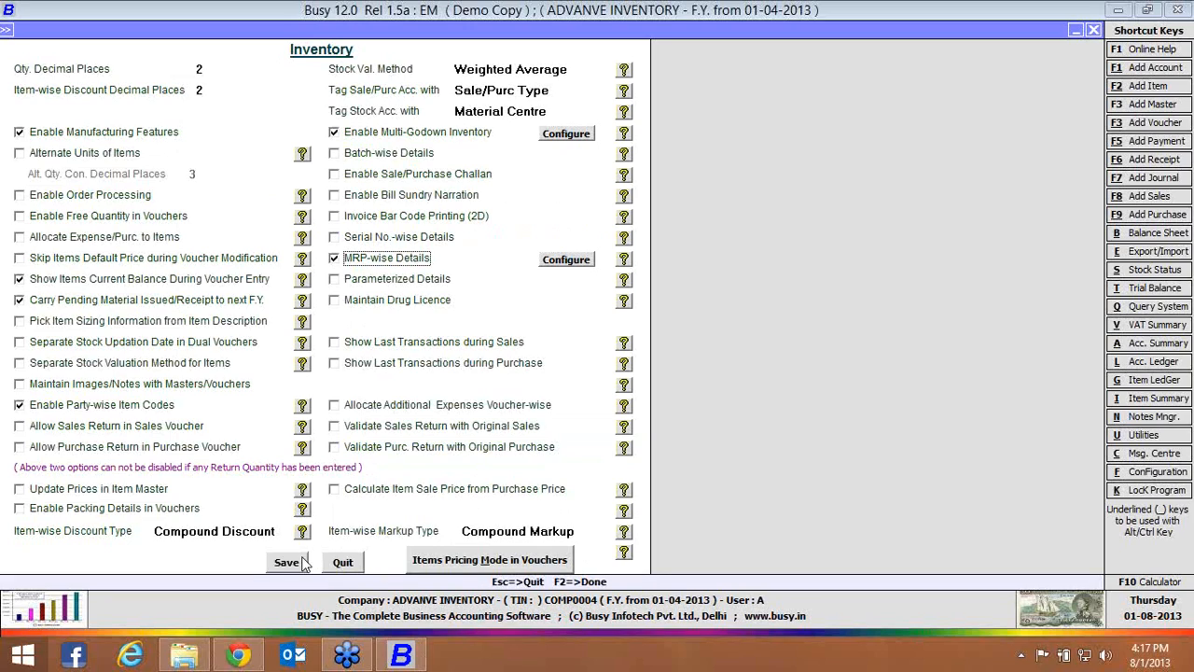
click(302, 562)
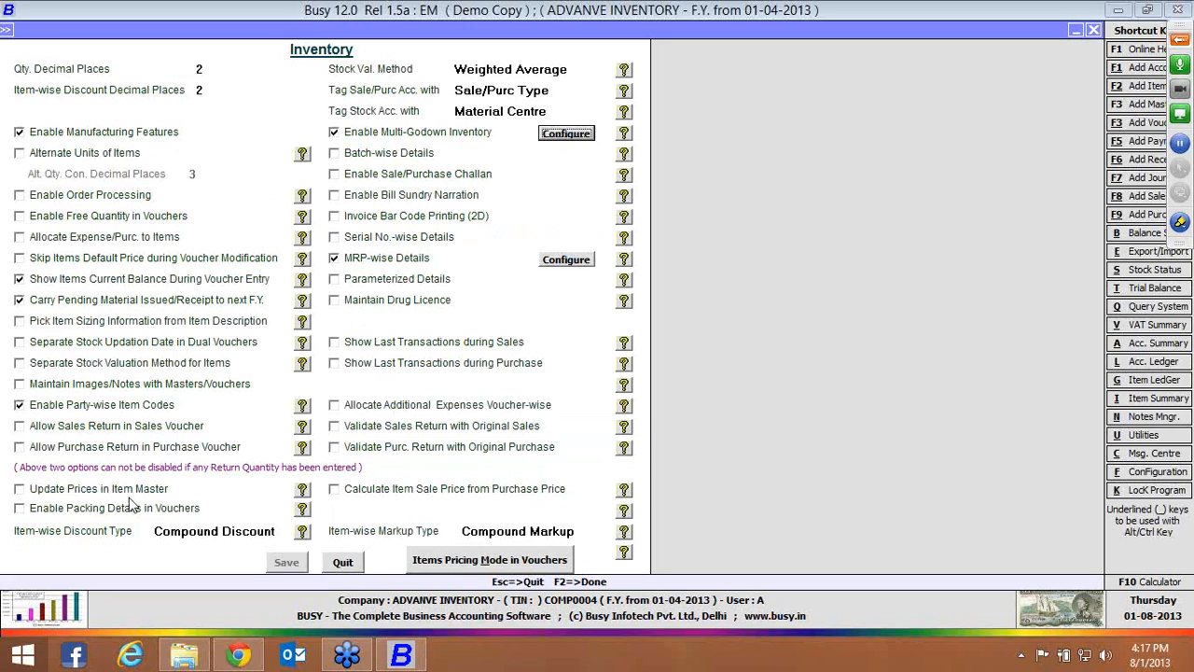
key(Escape)
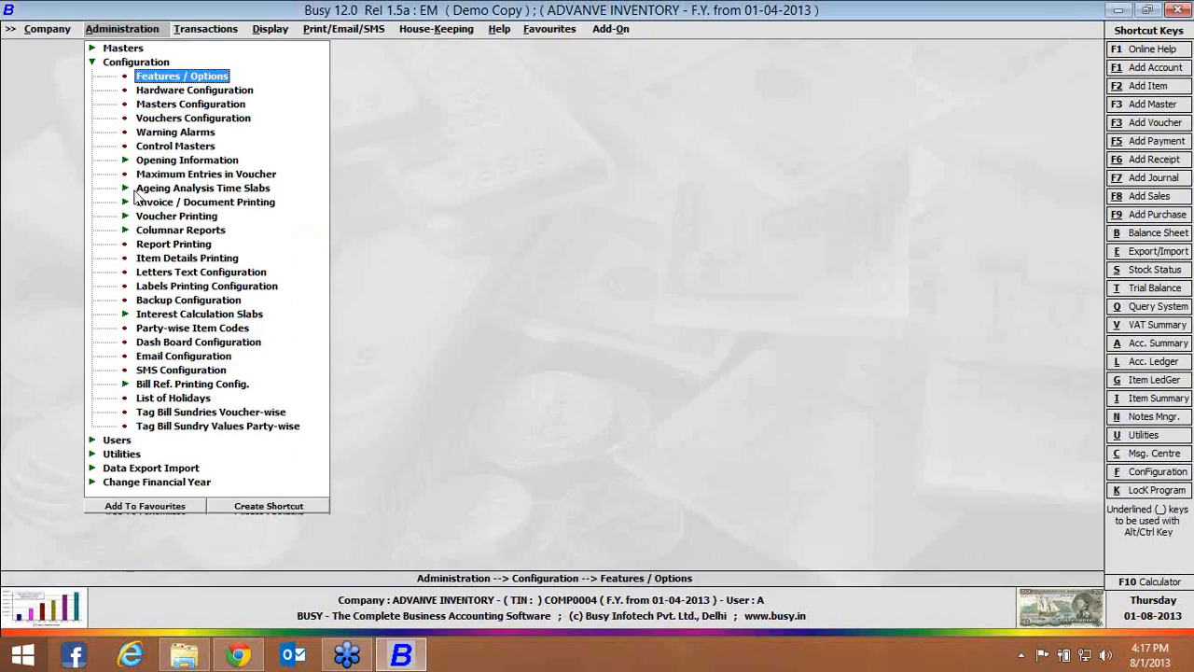
Start a new item master and enter Oil B as the item's name
click(93, 63)
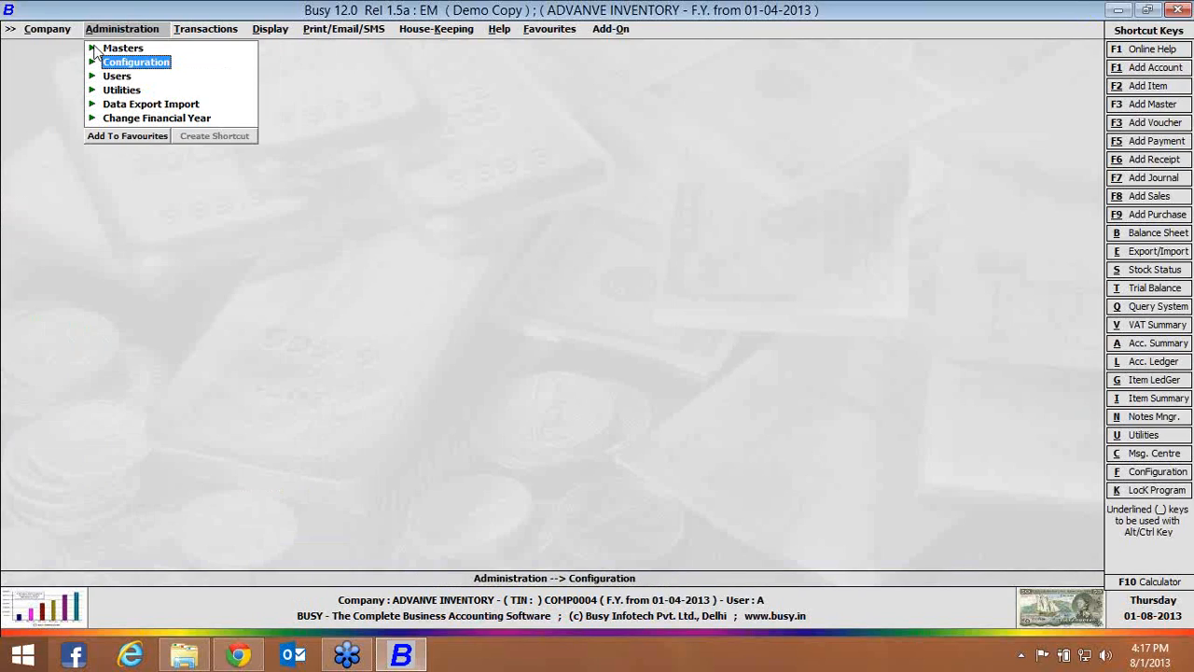
click(92, 48)
click(126, 119)
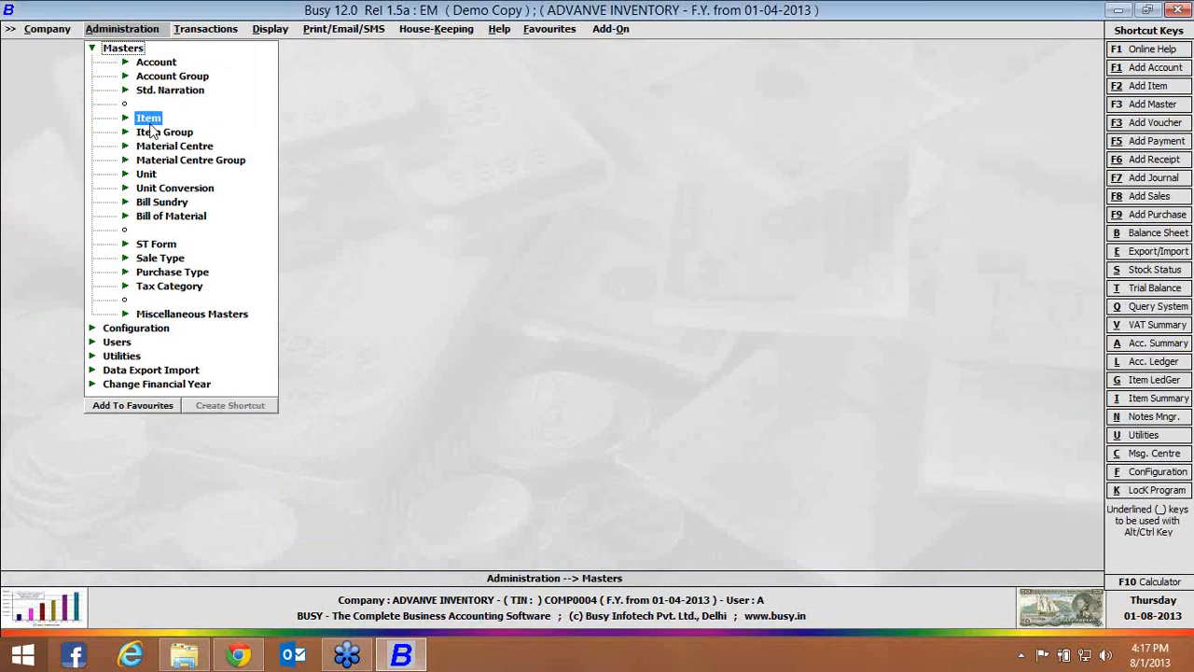
double_click(186, 133)
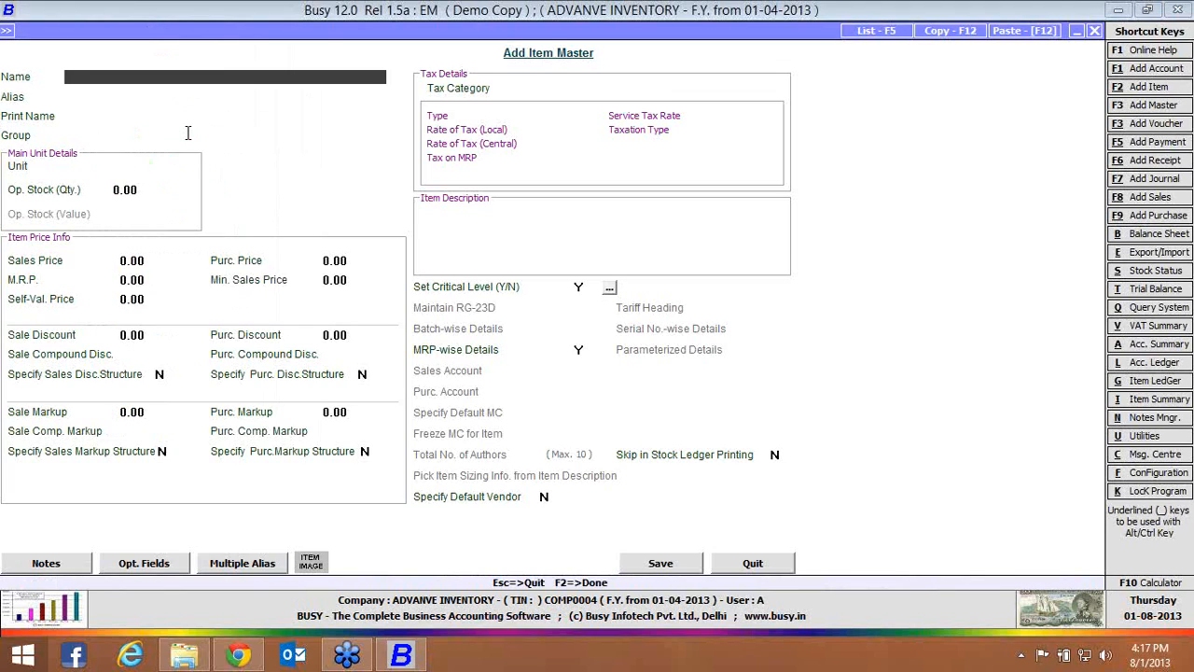
text(oil b)
click(189, 134)
key(Up)
key(Up)
key(Up)
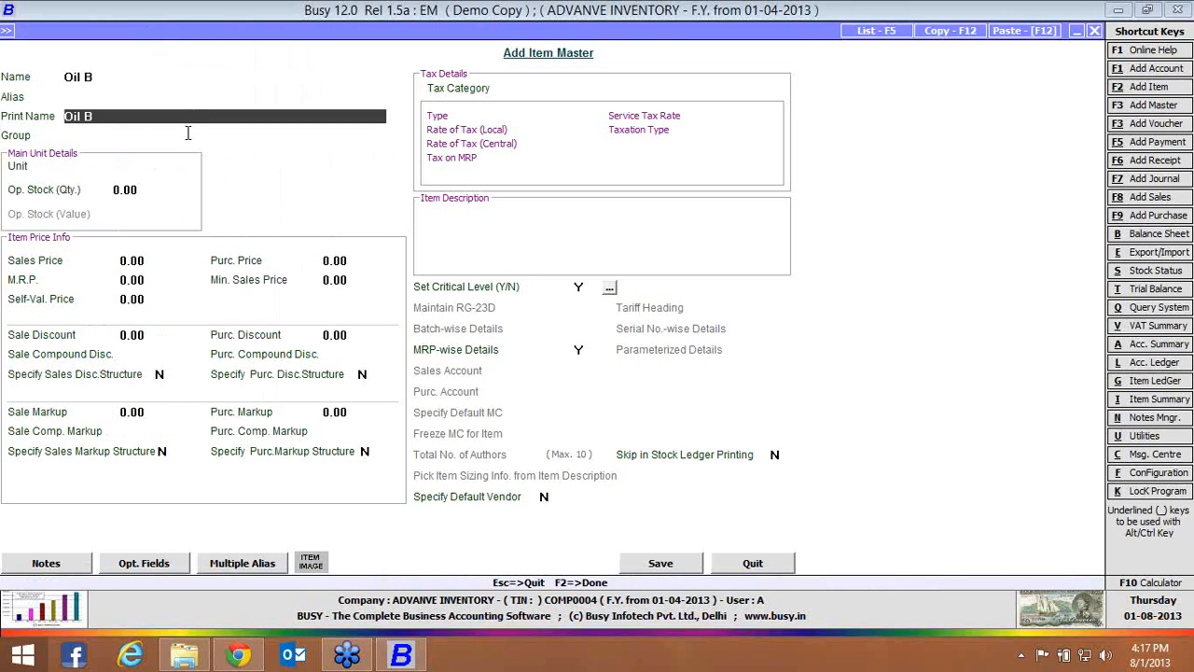
Assign Oil B to the General group with unit Pcs. and save the item with MRP-wise Details set to Y
key(Down)
key(Return)
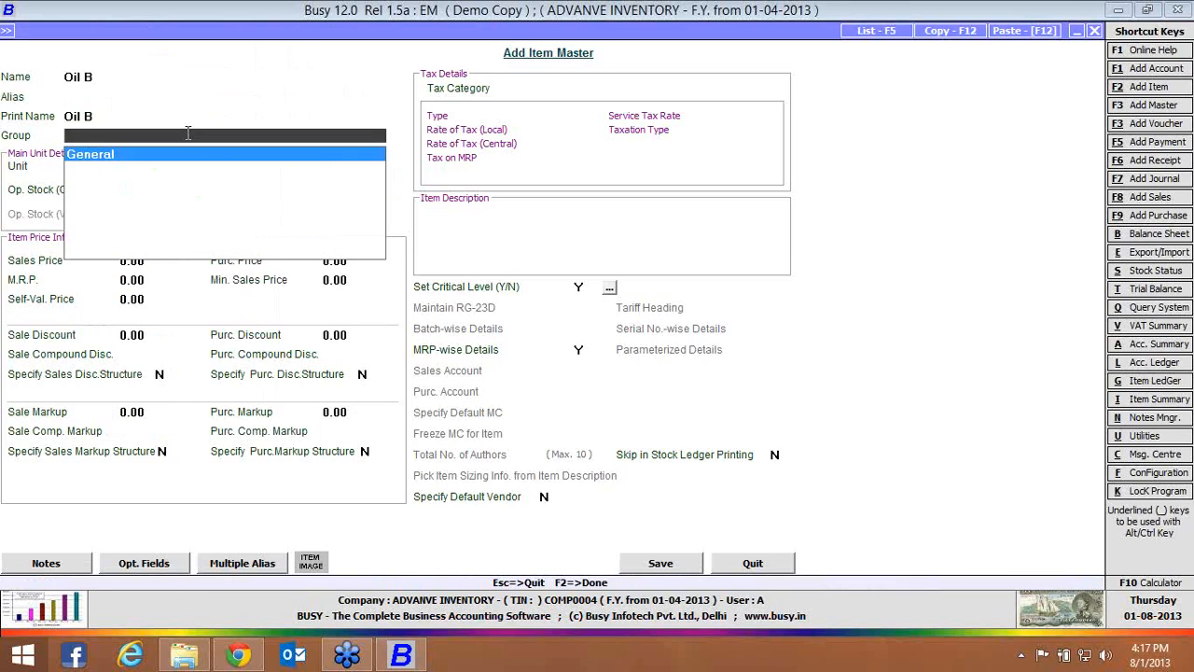
key(Return)
key(Return)
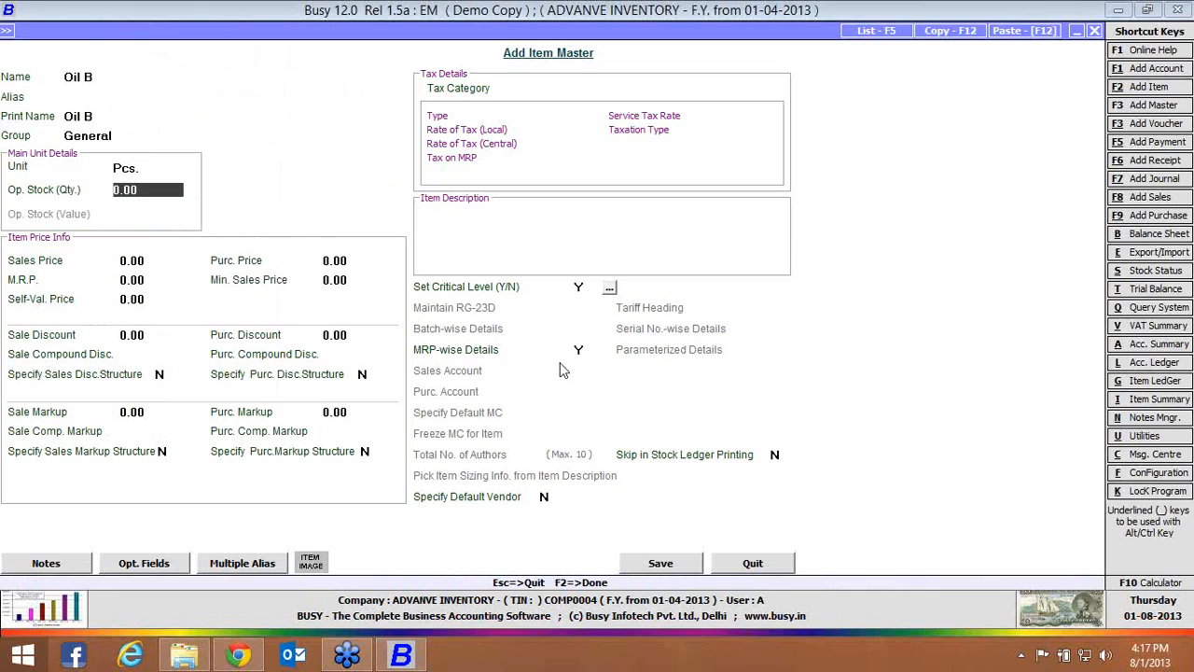
click(654, 566)
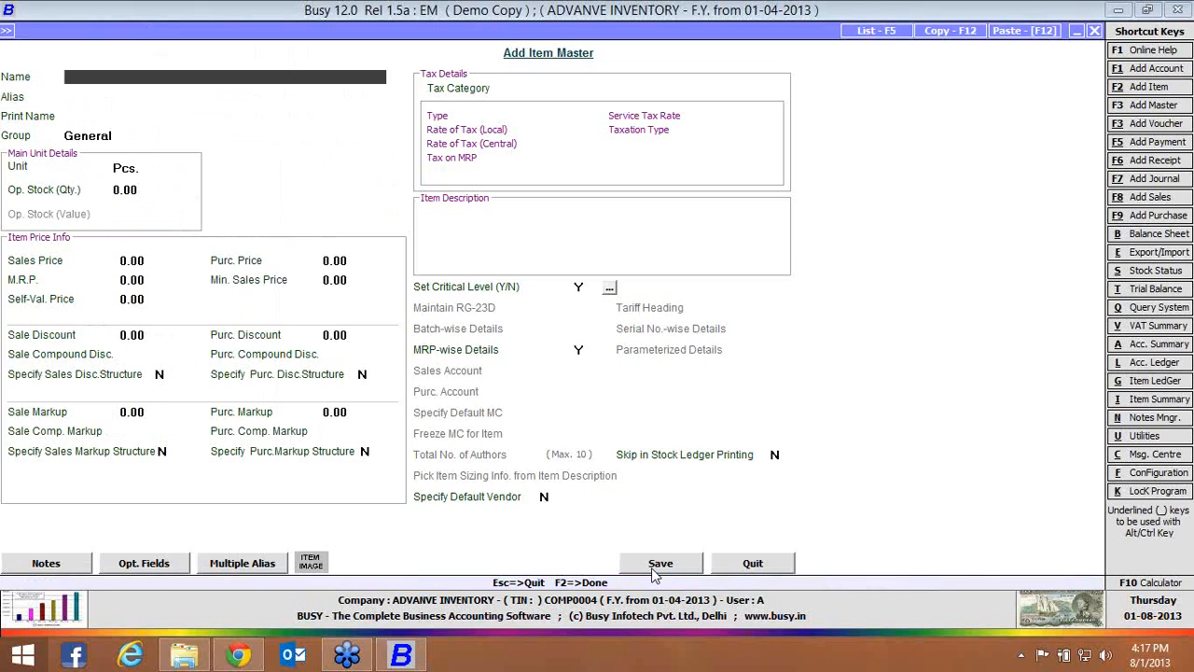
Leave the item master and start a new purchase voucher in the Main series dated 01-04-2013
key(Escape)
key(Right)
key(Down)
key(Return)
key(Return)
Fill in voucher number 2, purchase type C/C-Form, party Busy Infotech Pvt. Ltd. and material centre Main Store
key(Return)
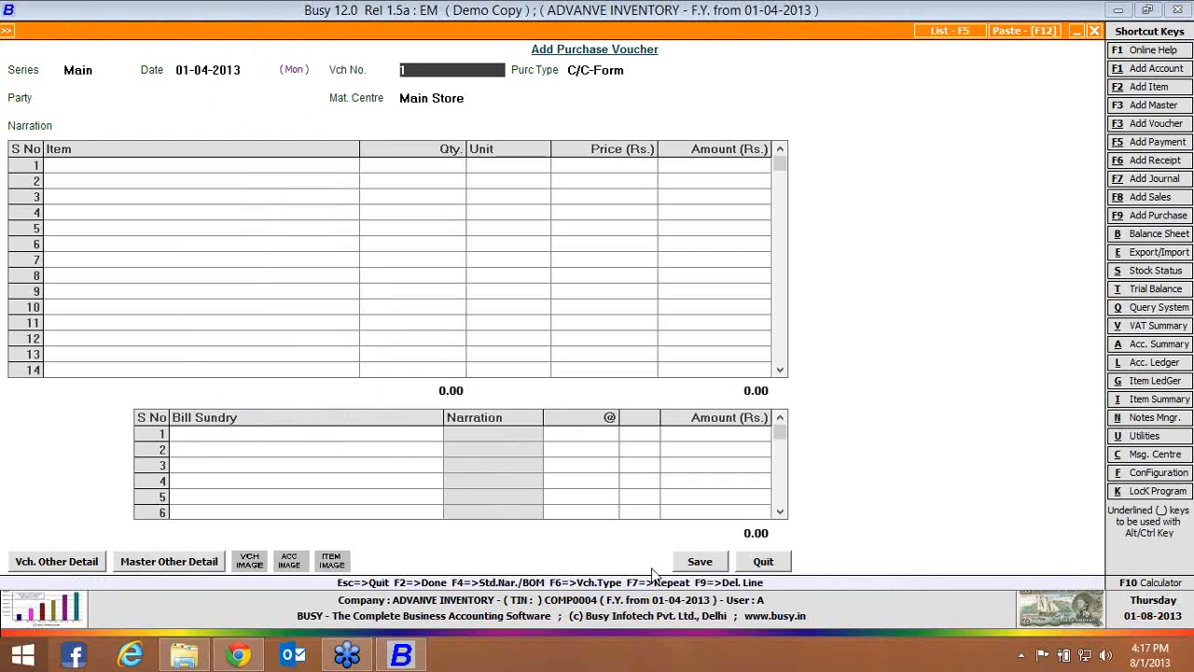
text(2)
key(Return)
key(Return)
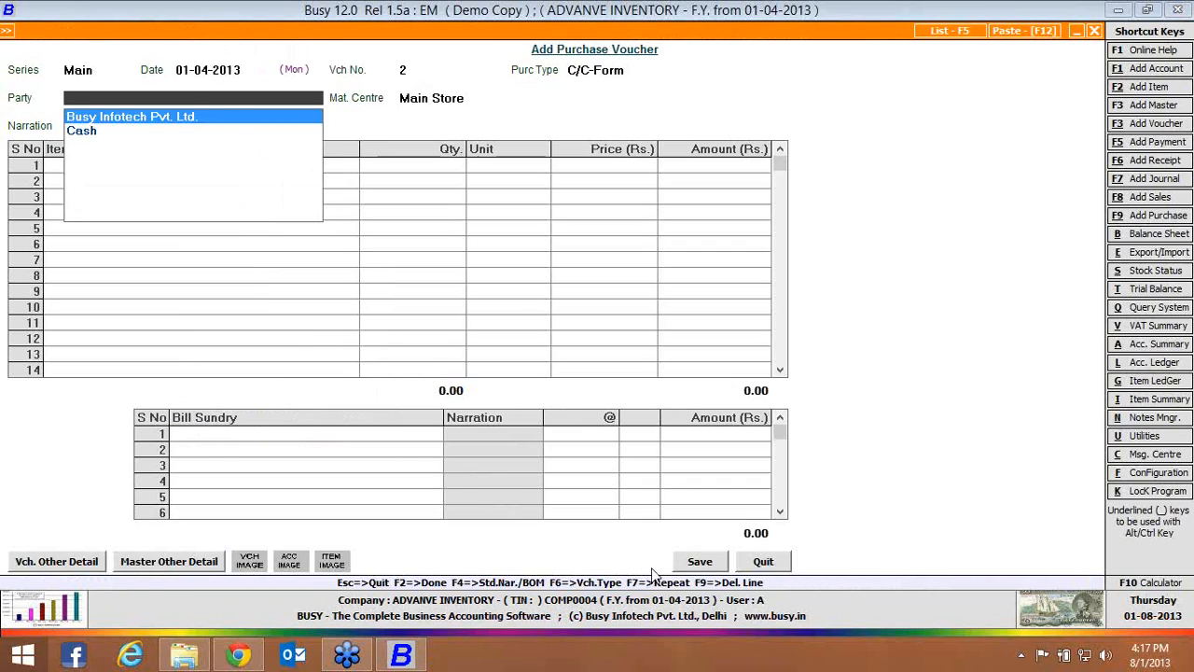
key(Return)
key(Return)
Add Oil B to the purchase with an M.R.P. of 100, quantity 10 Pcs. and price Rs. 50
key(Return)
key(Return)
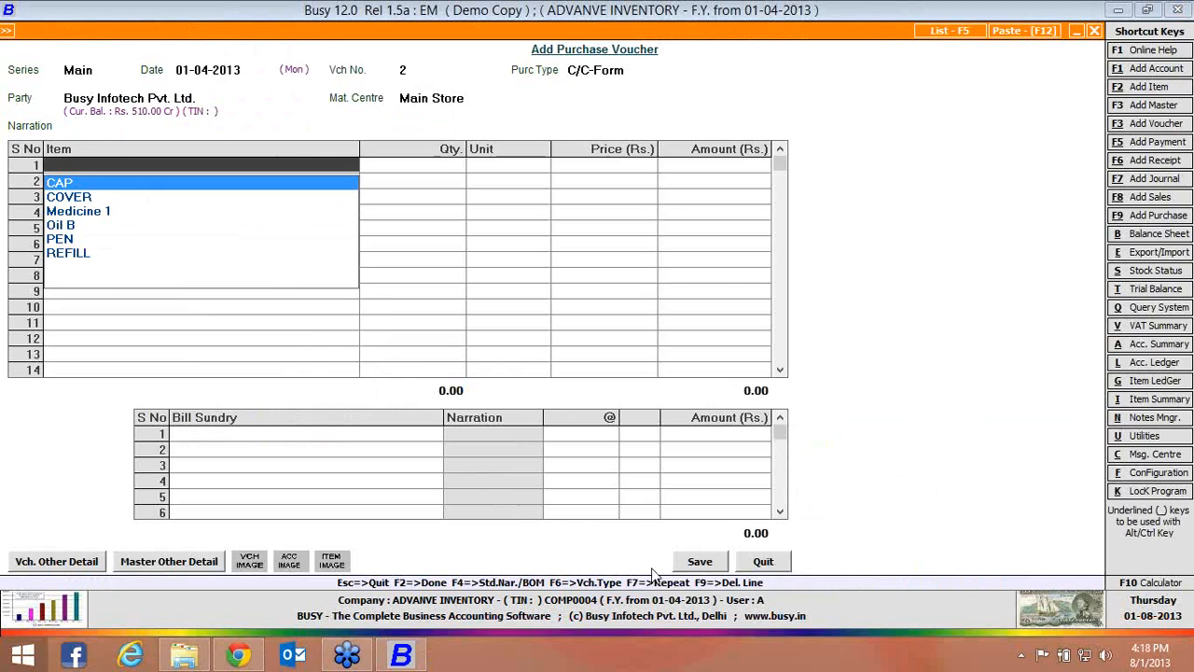
text(oil)
key(Return)
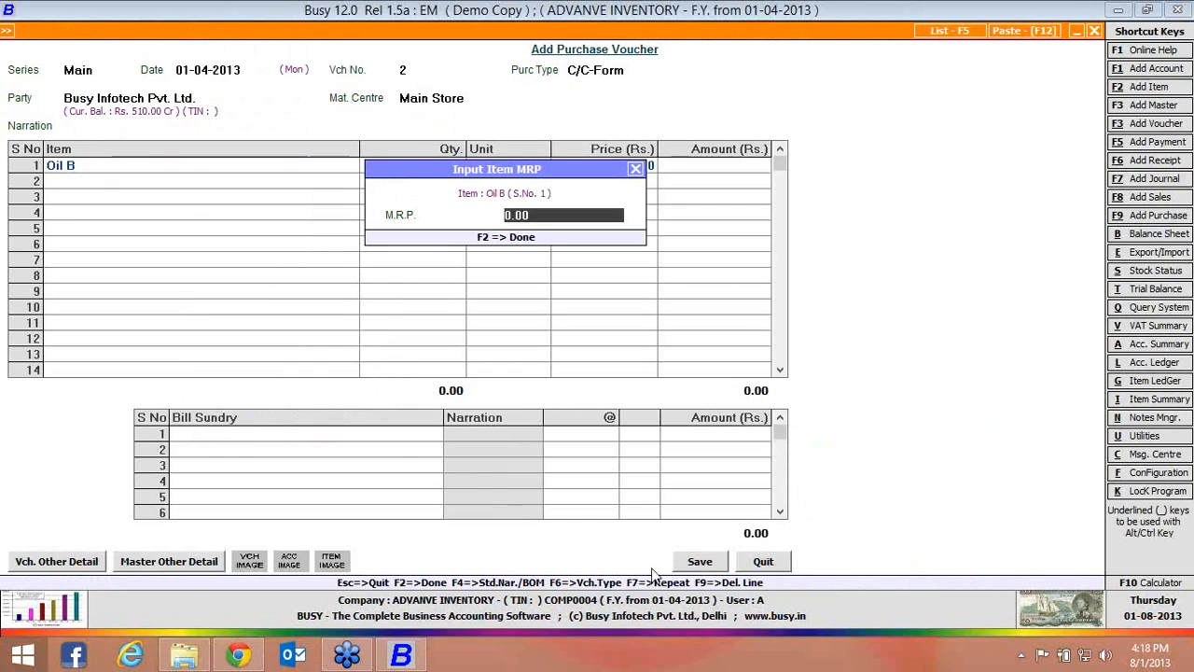
text(100)
key(Return)
text(10)
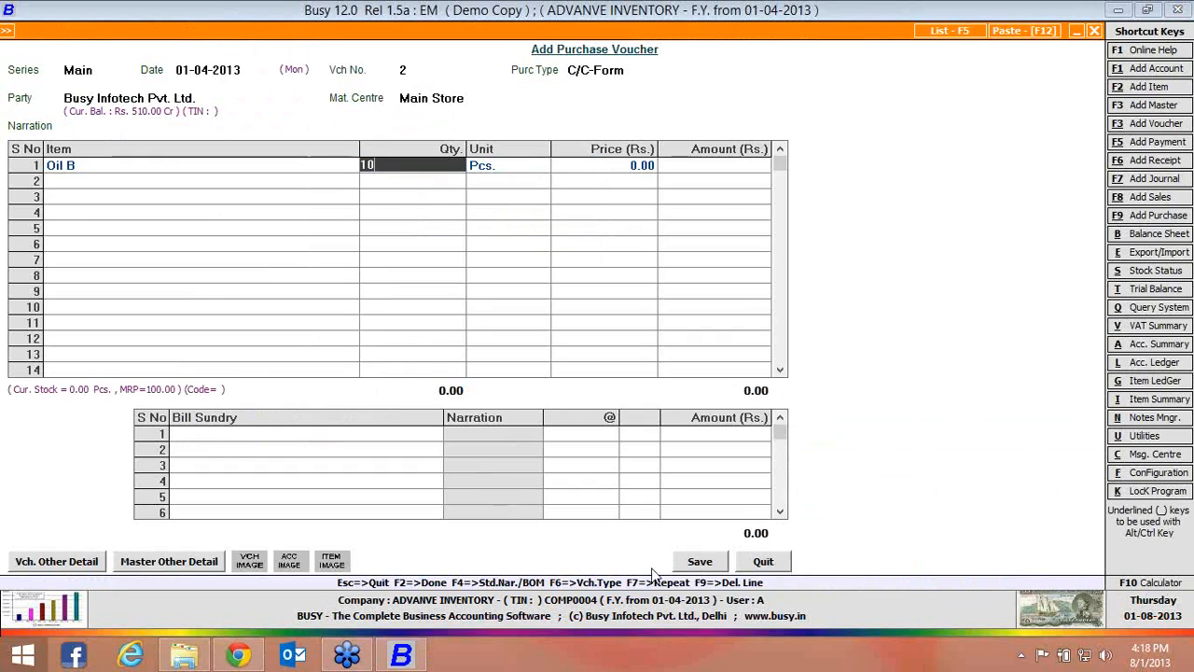
key(Return)
text(50)
key(Return)
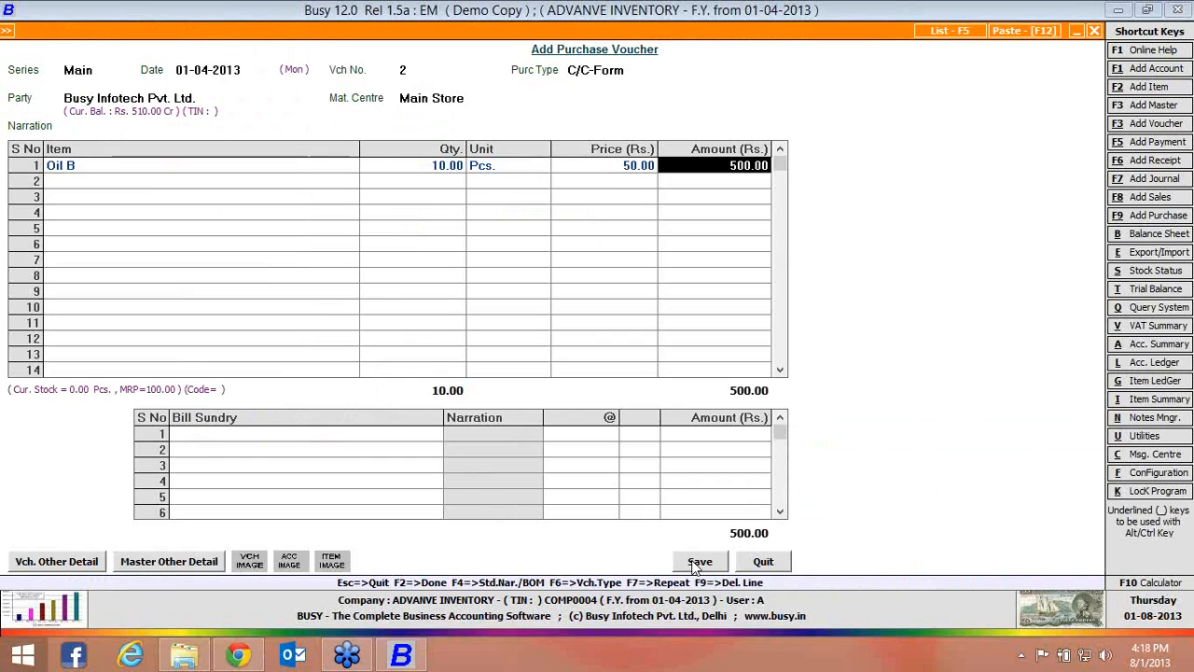
Save the purchase voucher, accepting the sales tax reporting details and the form issuable amount of 500.00
click(698, 563)
click(644, 364)
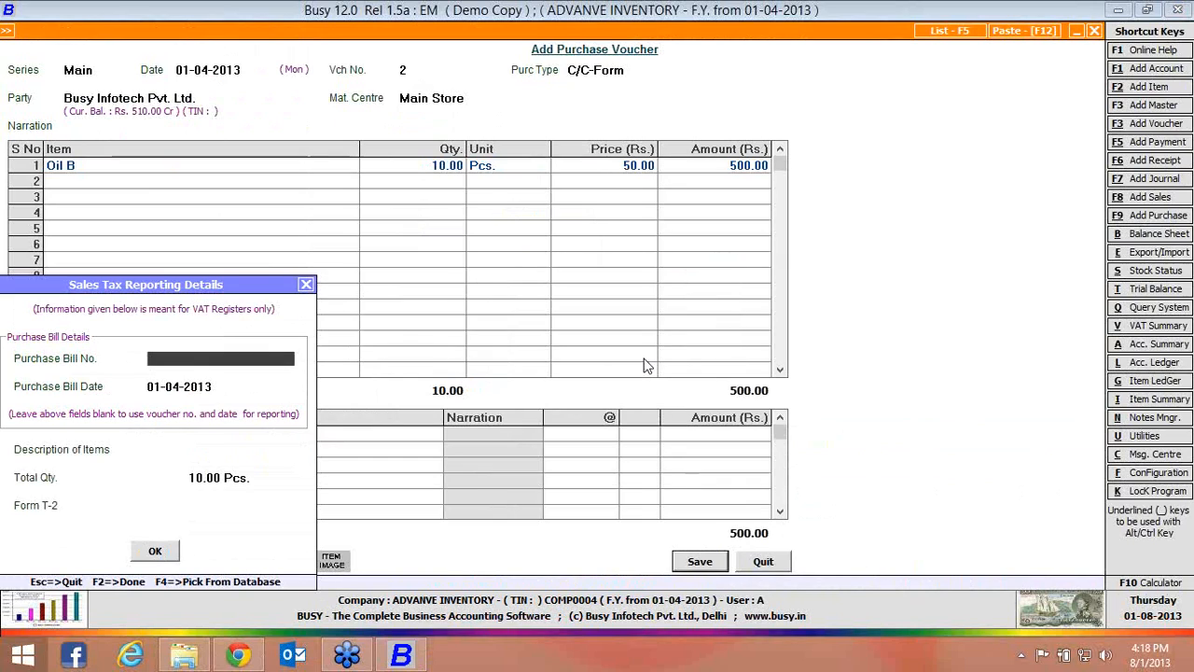
click(156, 550)
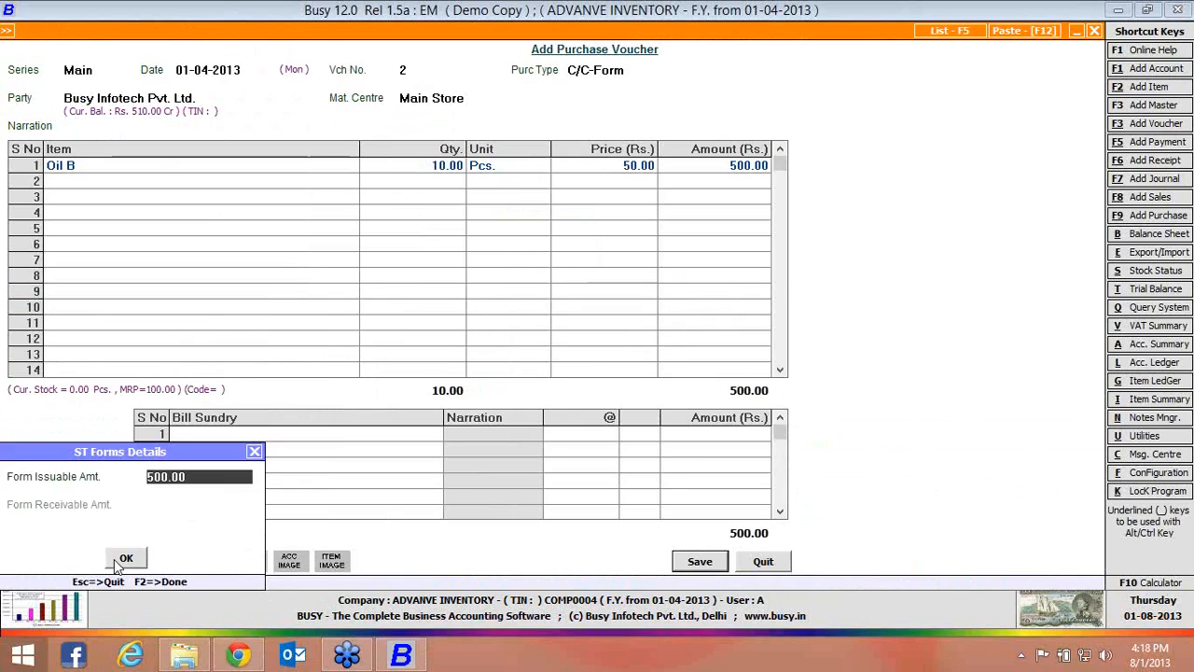
click(116, 559)
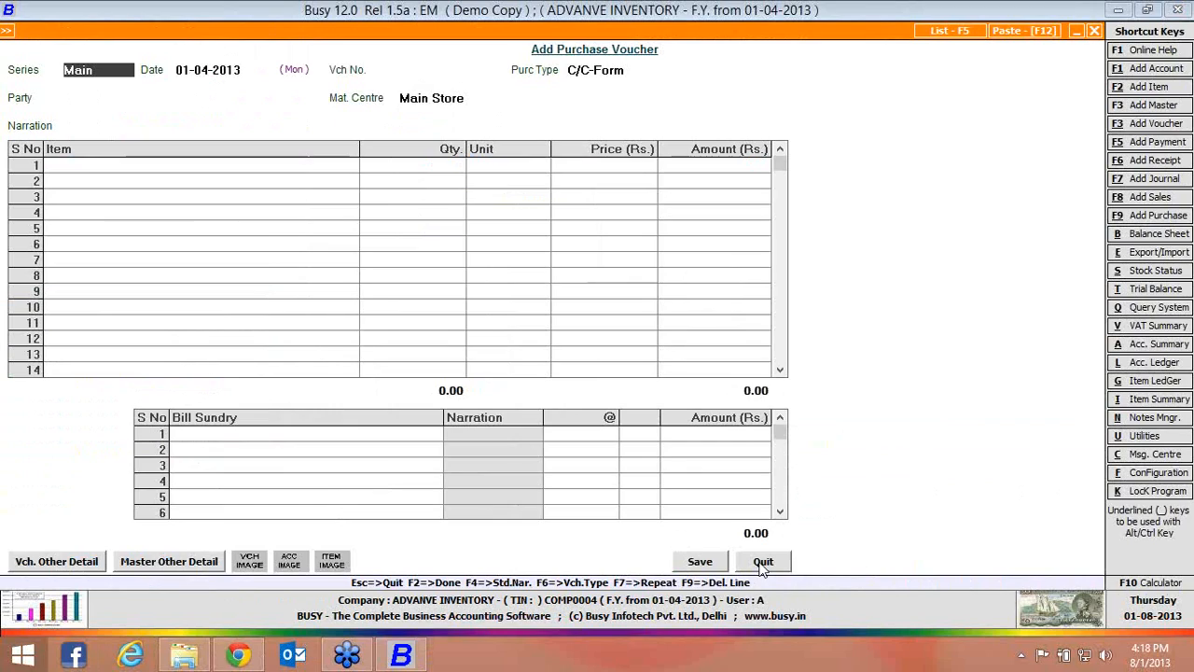
Fill in purchase voucher number 3 with party Busy Infotech Pvt. Ltd., purchase type C/C-Form and material centre Main Store, leaving the transport details blank
key(Return)
key(Return)
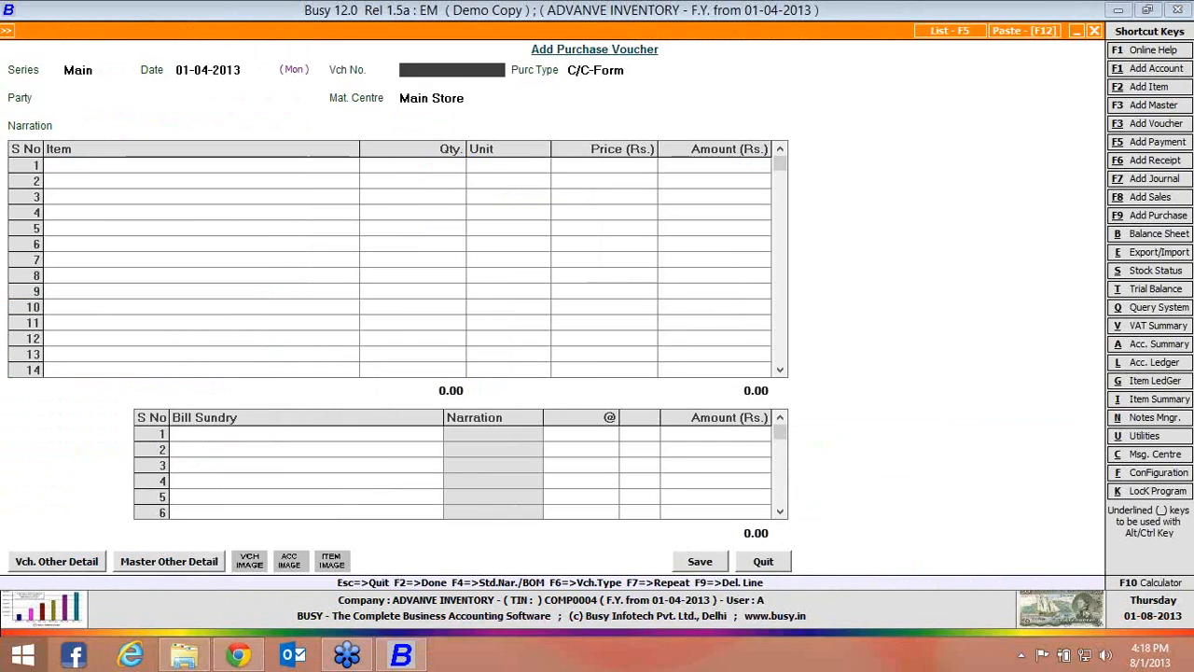
key(Return)
key(Return)
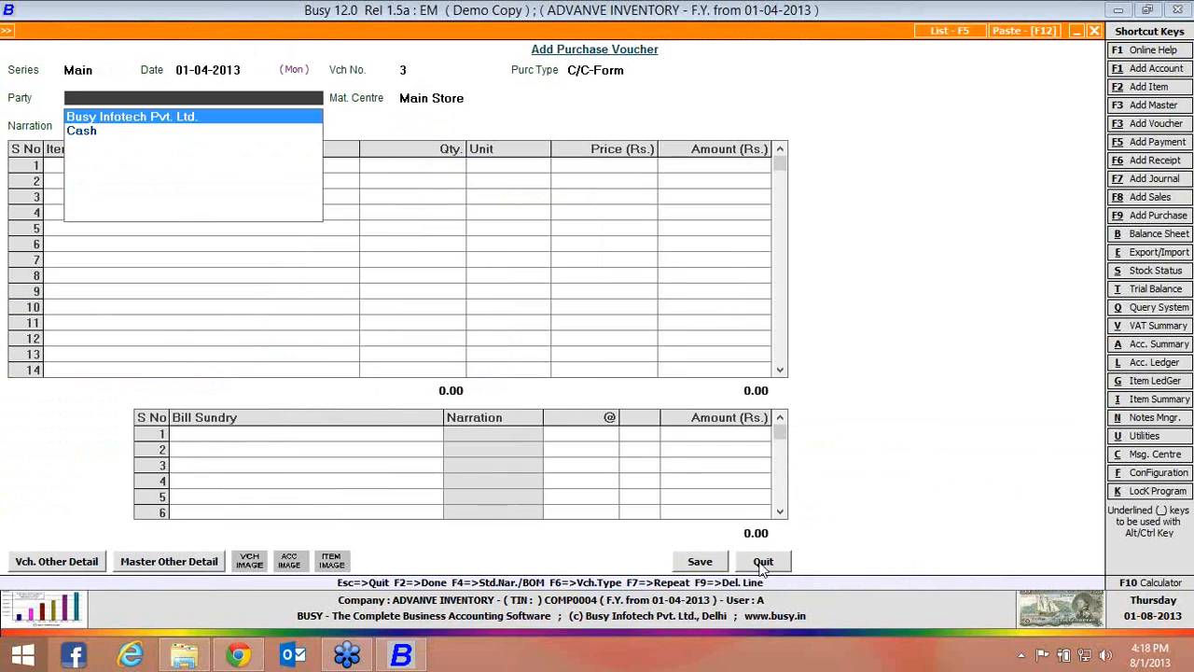
key(Return)
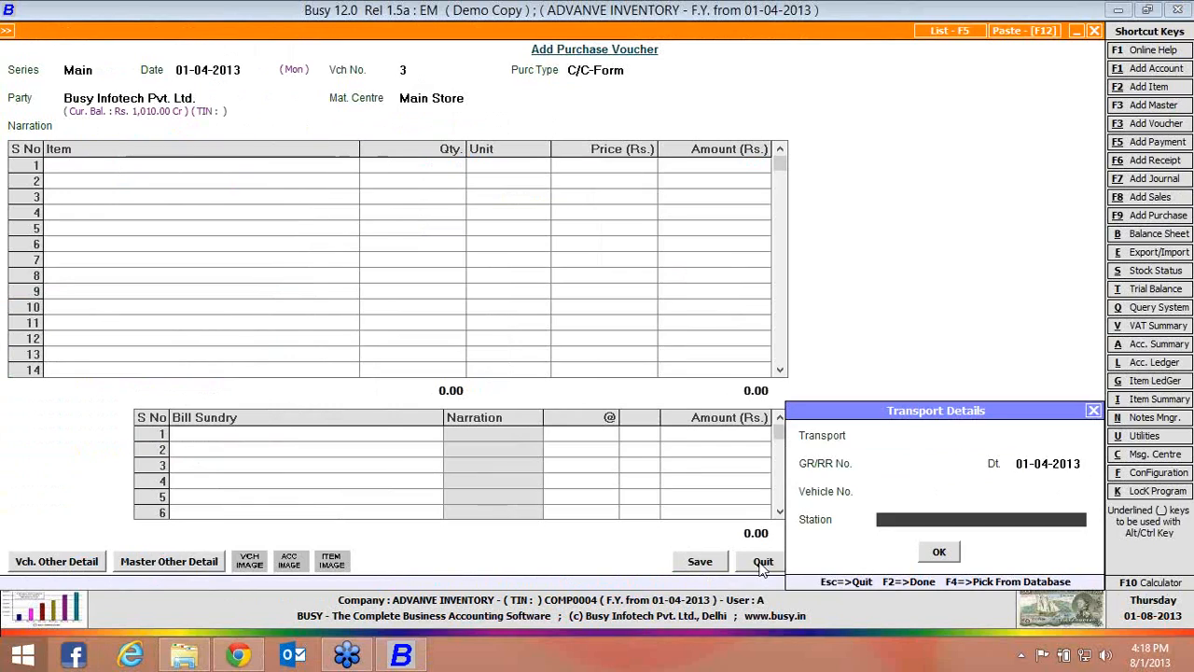
key(F2)
Add Oil B to the purchase with an M.R.P. of 110, quantity 10 Pcs. and price Rs. 60
key(Down)
key(Down)
key(Down)
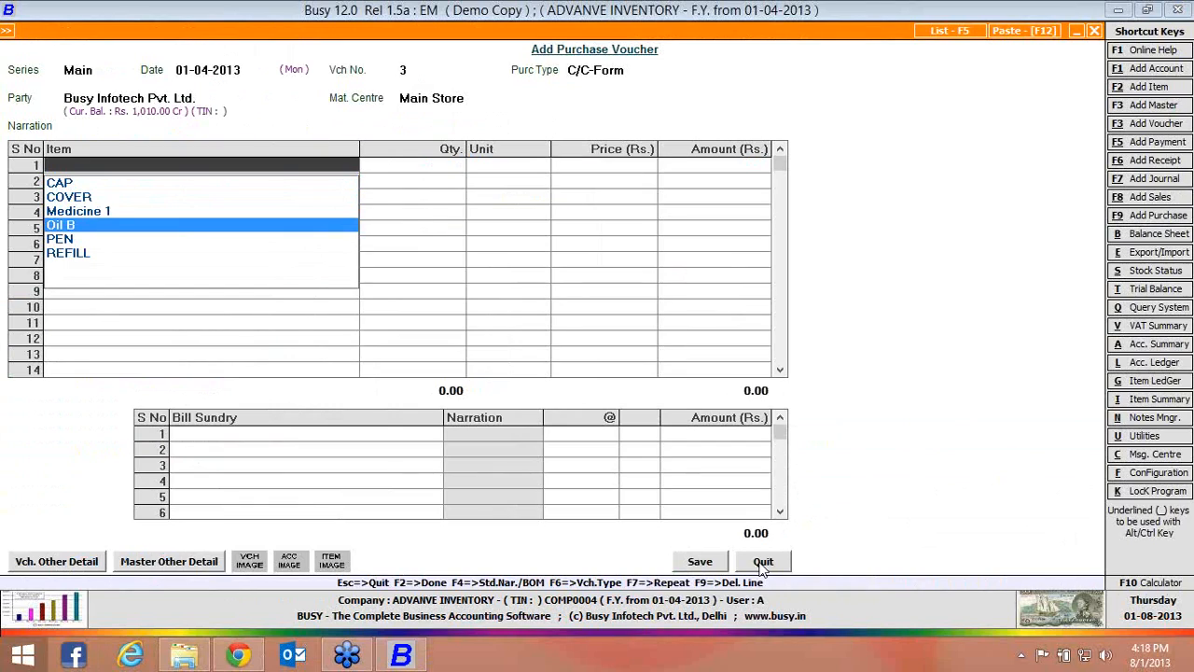
key(Return)
text(110)
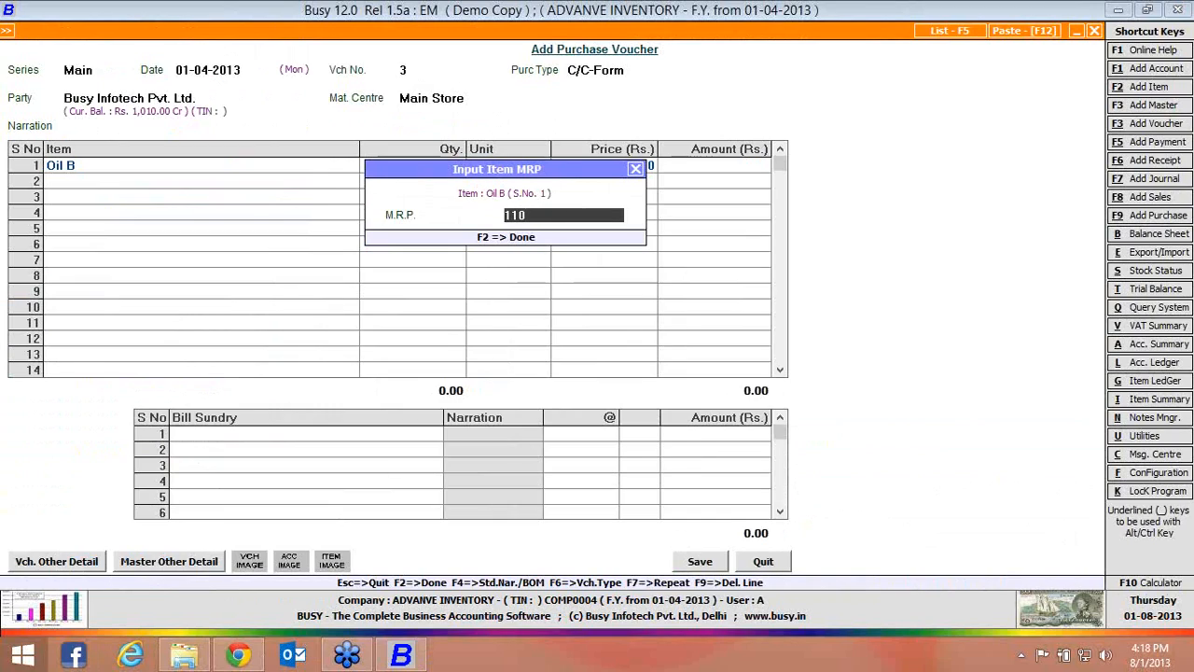
key(Return)
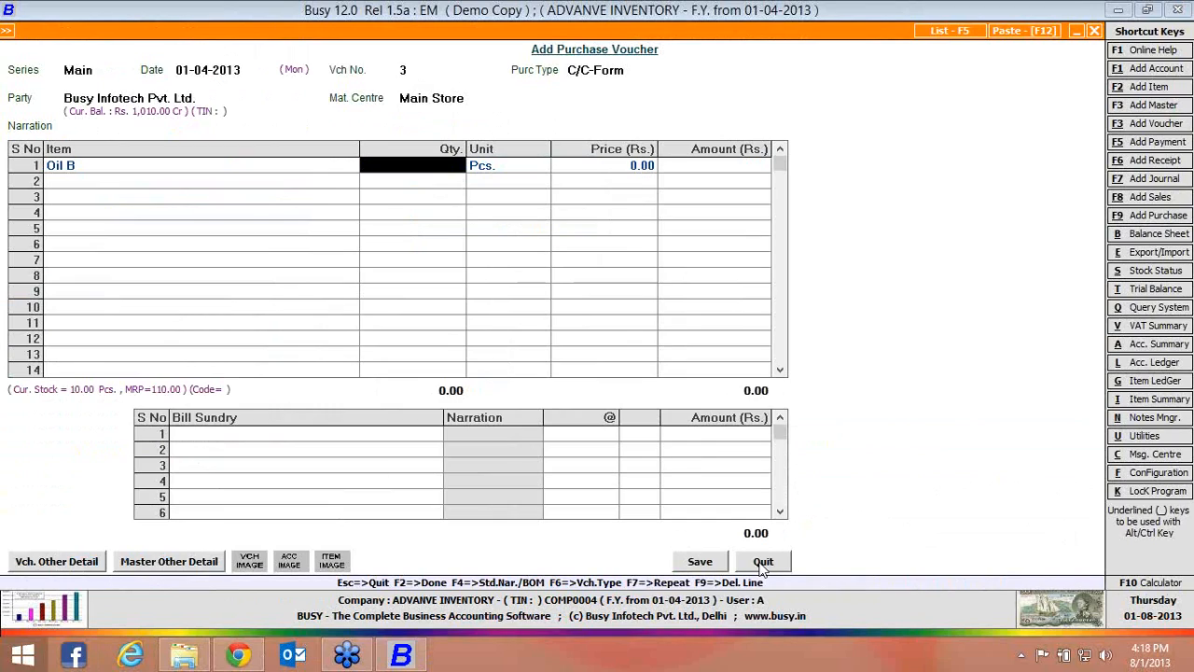
text(10)
key(Return)
key(Return)
text(60)
key(Return)
Save the purchase voucher, continuing without sales tax and accepting the sales tax reporting and form details
click(699, 560)
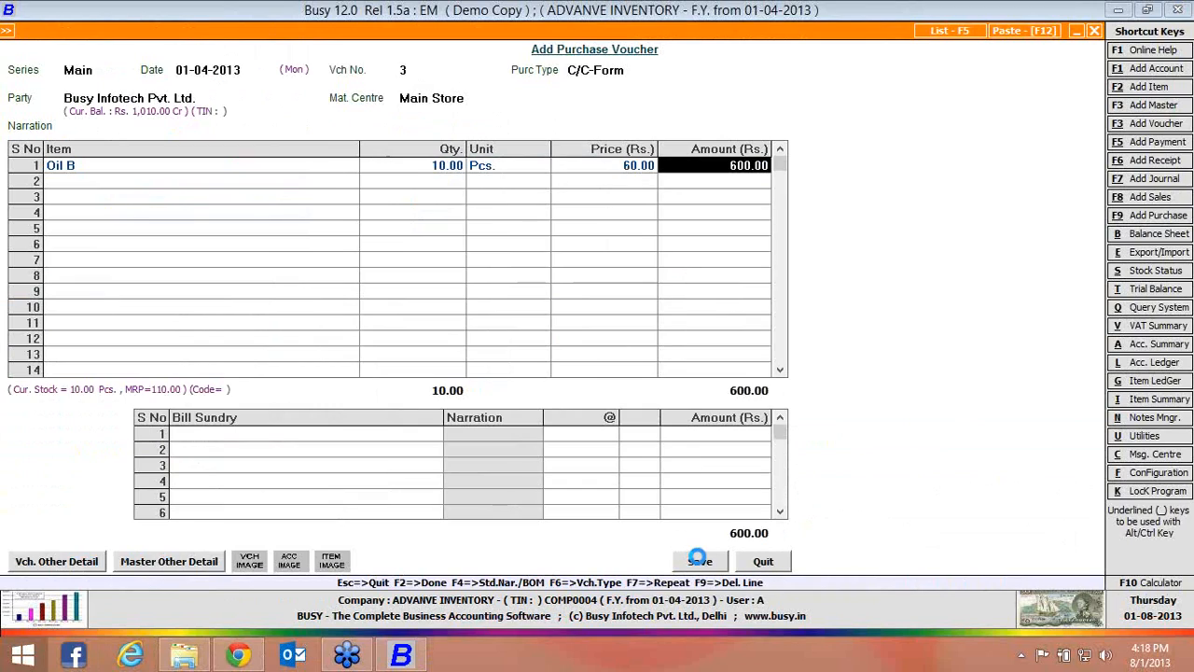
click(640, 365)
click(157, 550)
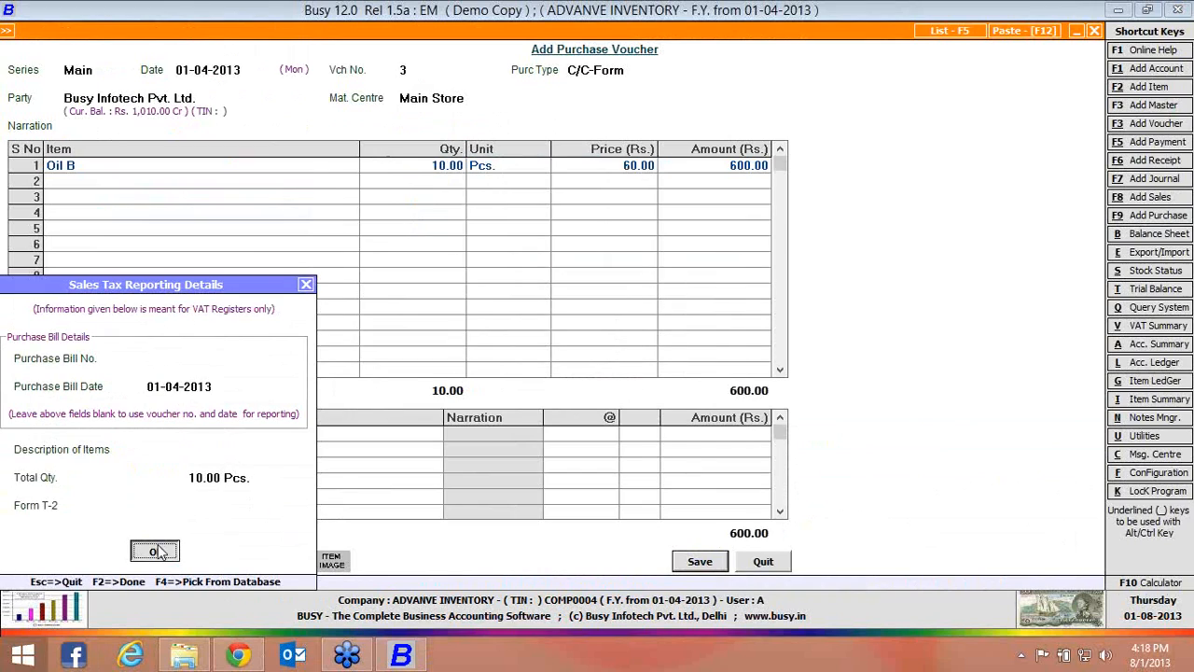
click(128, 559)
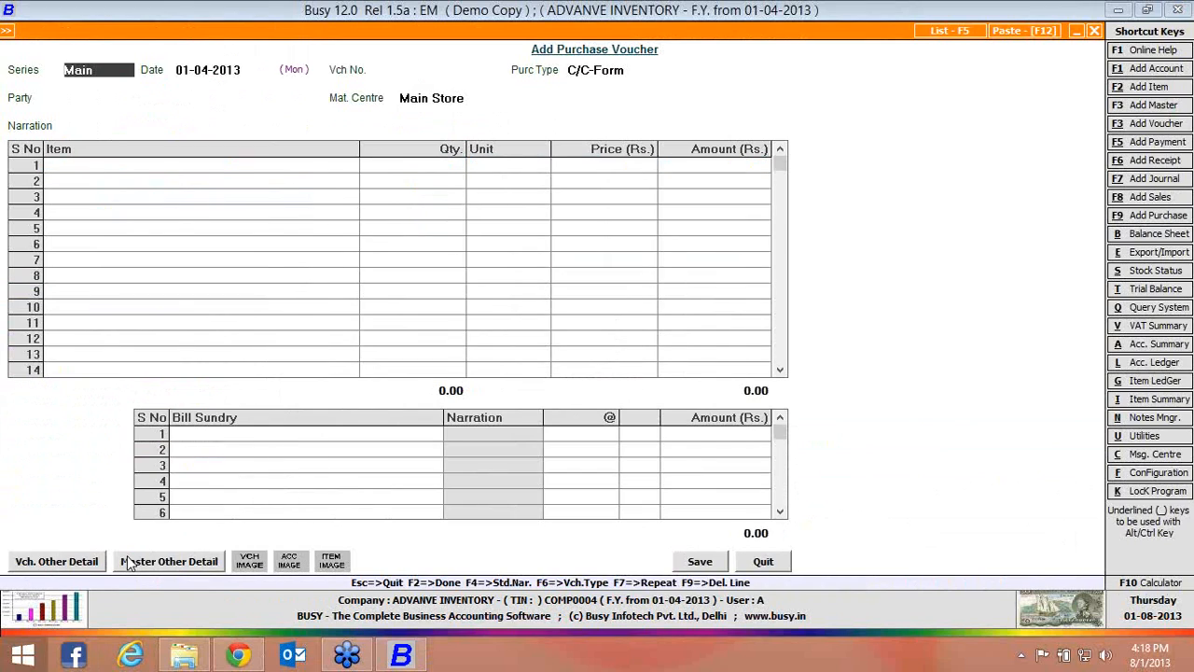
Leave the voucher, open the balances-only MRP closing stock report for all items and review Oil B's stock under each MRP
key(Escape)
key(Right)
key(Down)
key(Down)
key(Down)
key(Down)
key(Down)
key(Down)
key(Down)
key(Down)
key(Down)
key(Down)
key(Down)
key(Down)
key(Right)
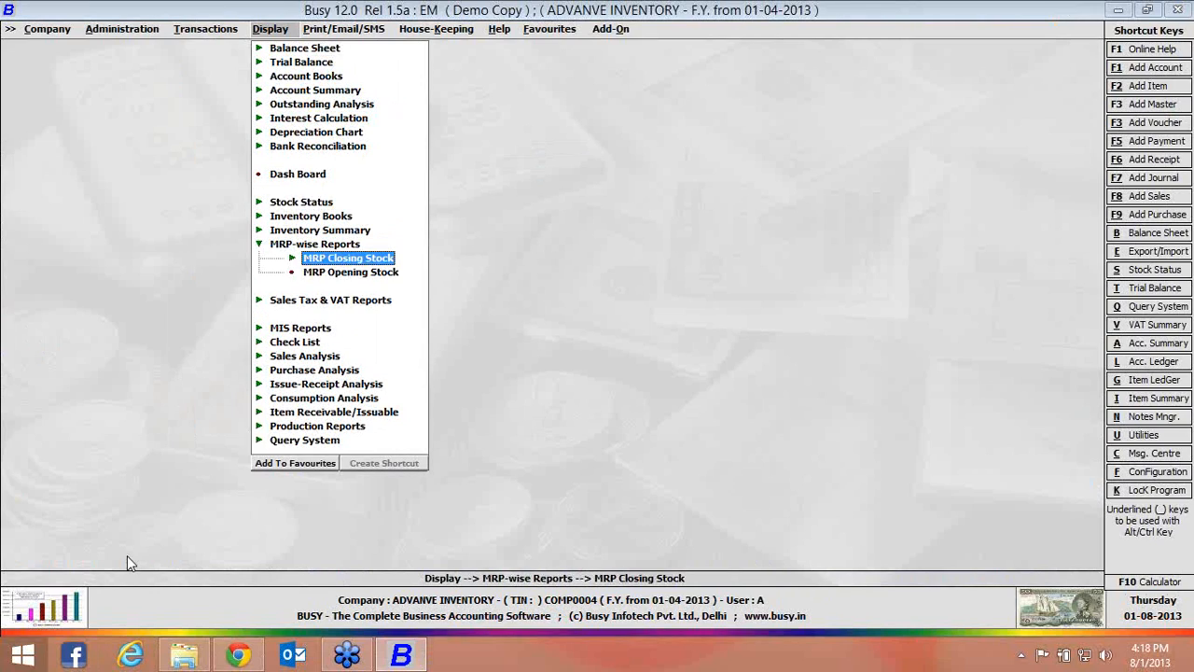
key(Right)
key(Return)
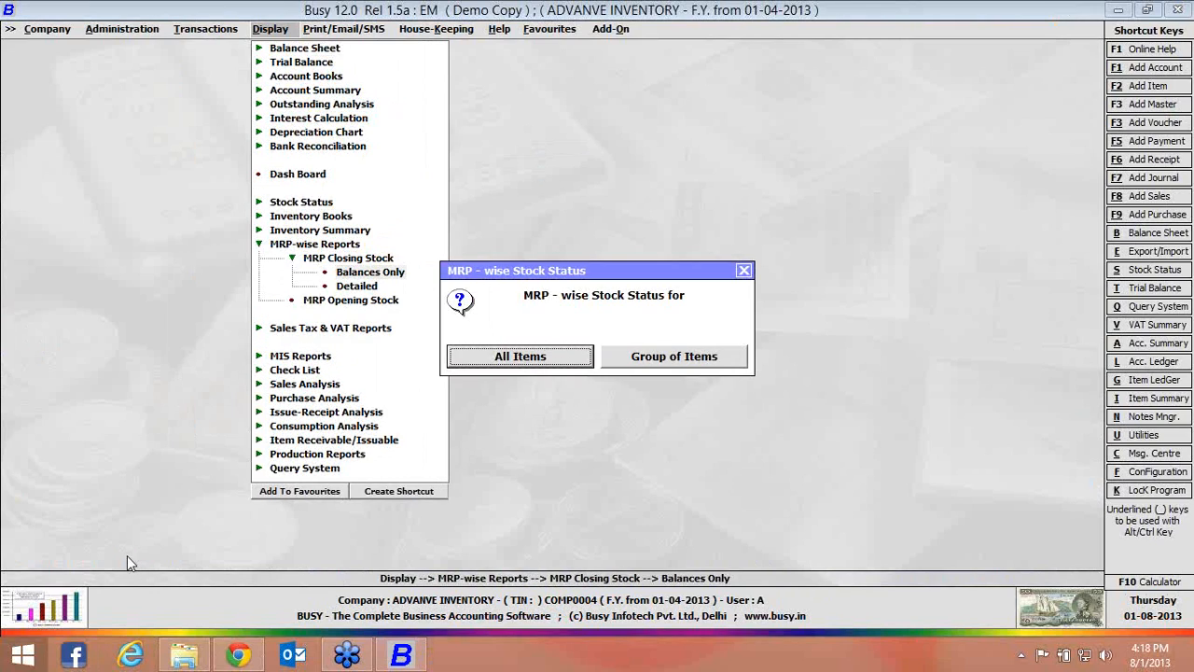
key(Return)
key(F2)
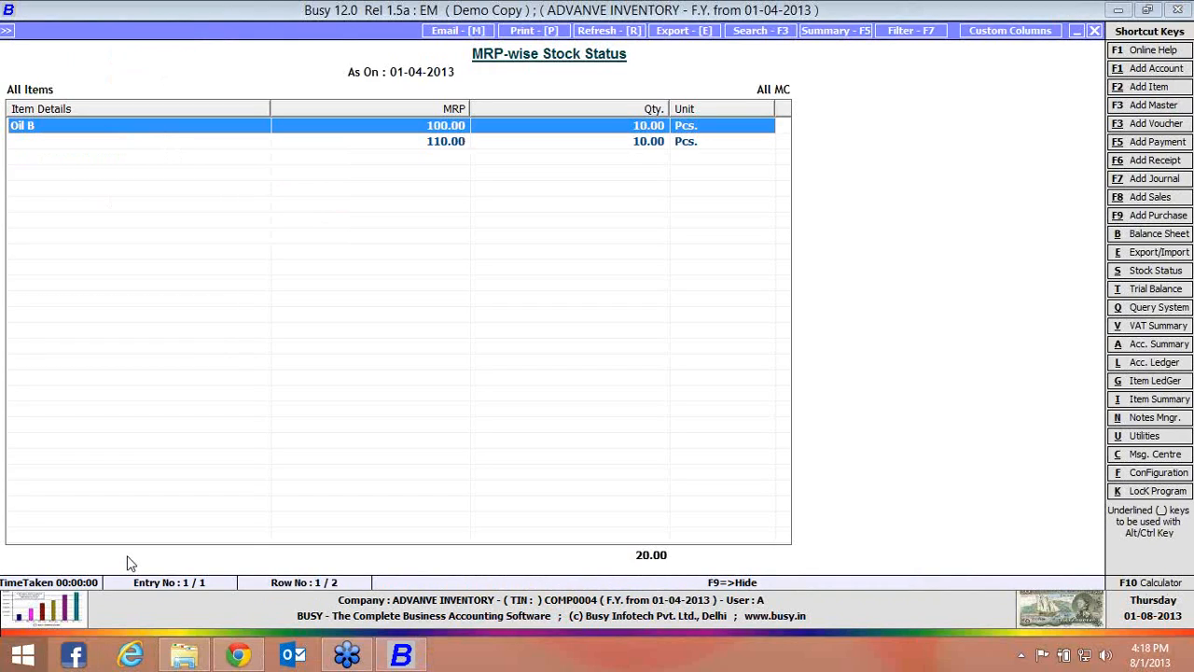
key(Down)
key(Up)
key(Down)
key(Up)
key(Down)
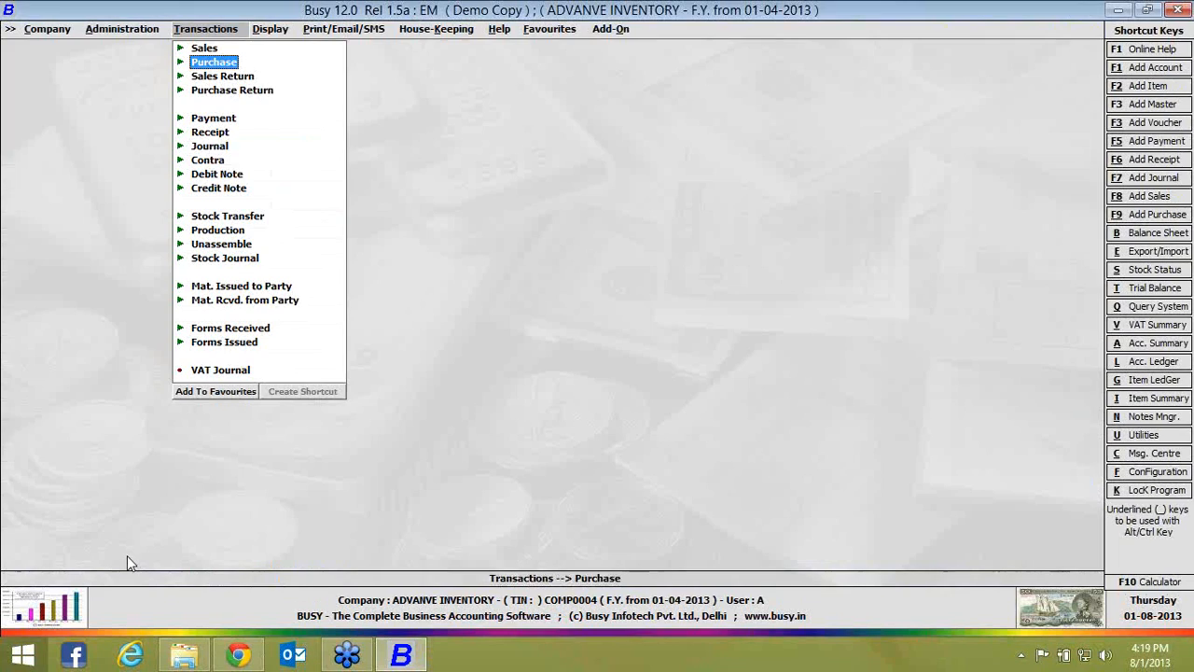
Start a new sales voucher
key(Return)
key(Up)
key(Return)
key(Down)
key(Return)
key(Return)
key(Return)
key(Return)
key(Return)
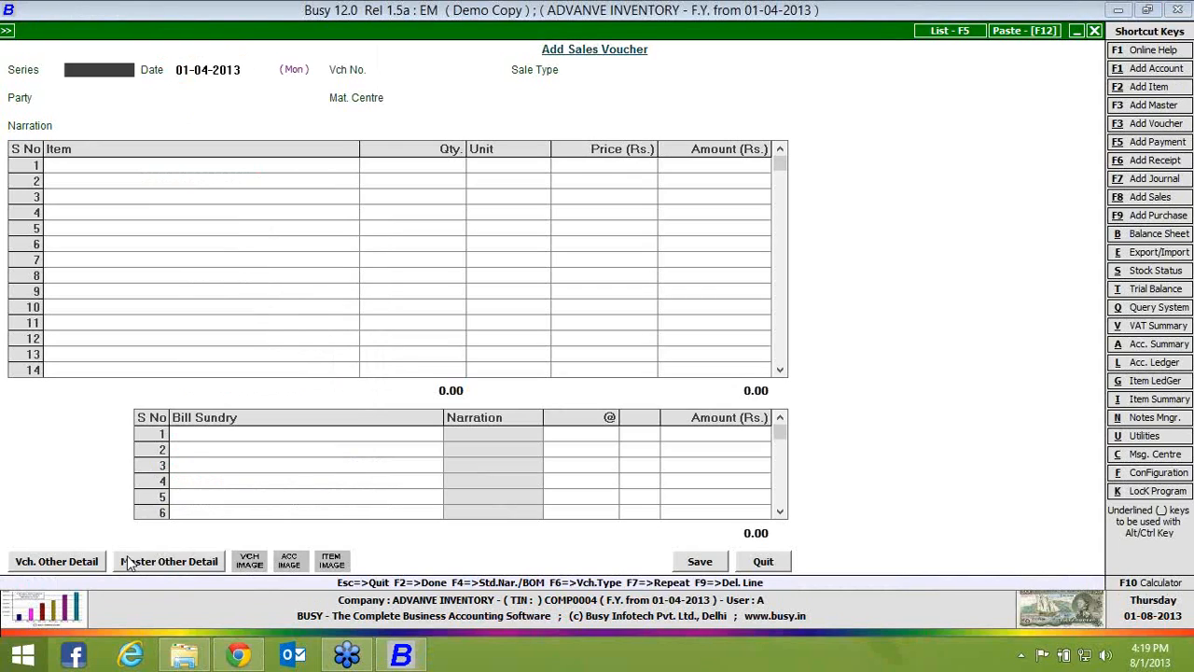
Fill in the sales voucher header with series Main, date 01-04-2013, number 1, sale type C/C-Form, party Cash and material centre Main Store
key(Return)
key(Return)
key(Return)
key(Return)
key(Return)
Add Oil B from the 110.00 MRP stock to the sale with quantity 2 Pcs. and price Rs. 110, without discounts
text(oil)
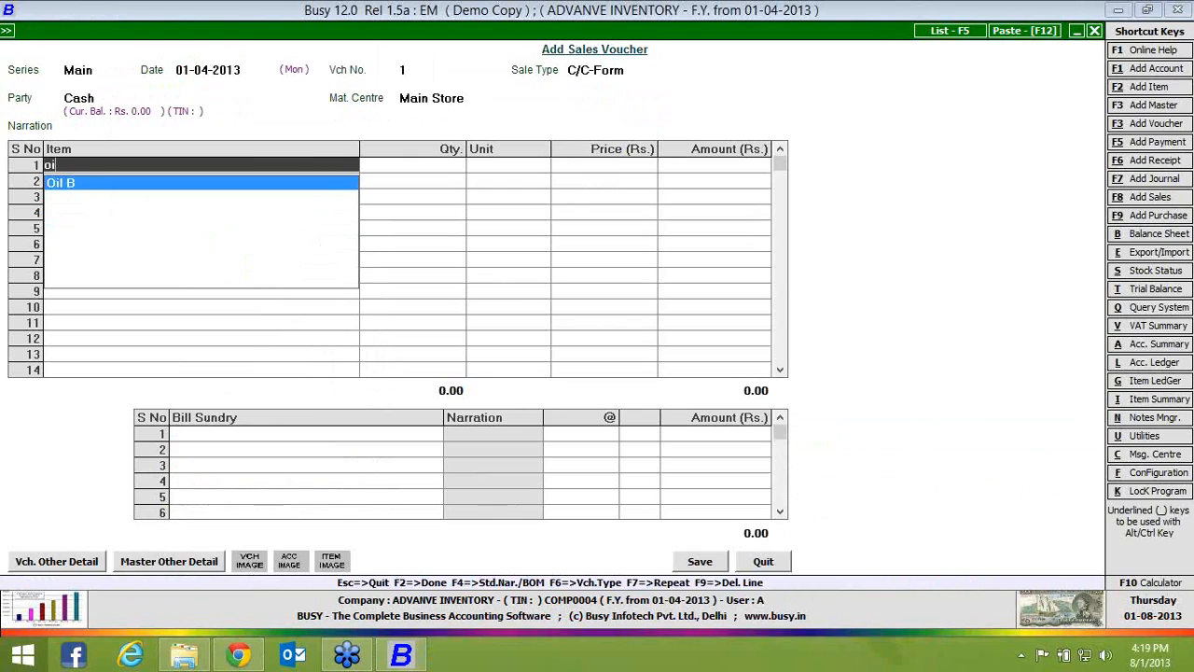
key(Return)
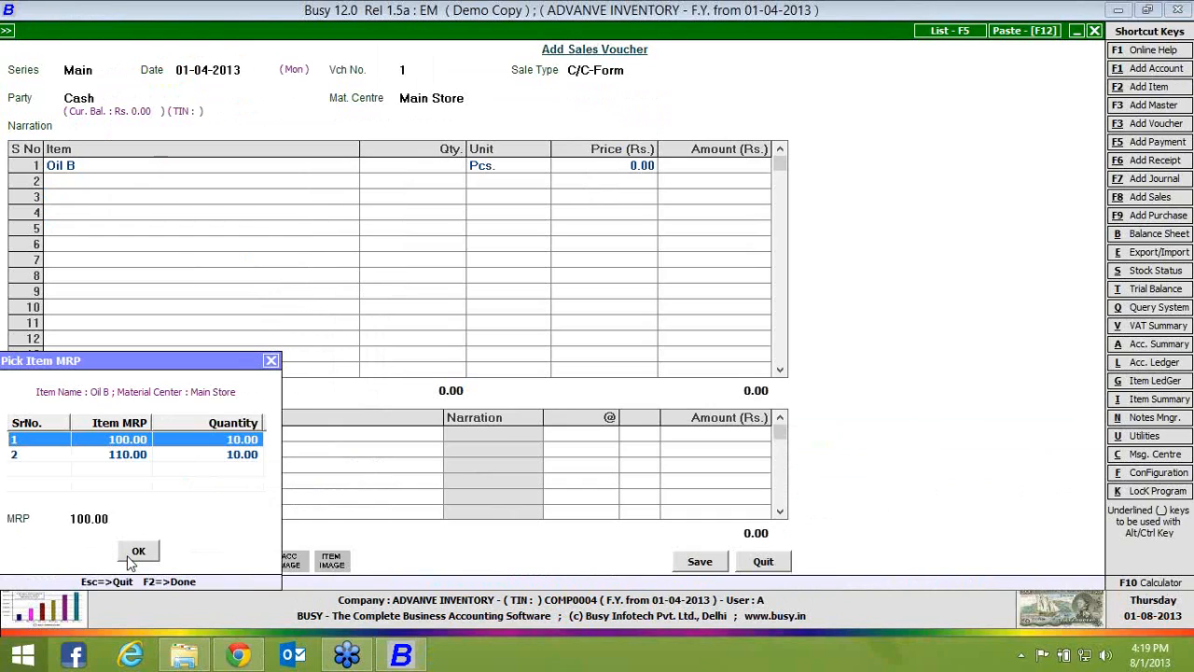
key(Down)
click(132, 555)
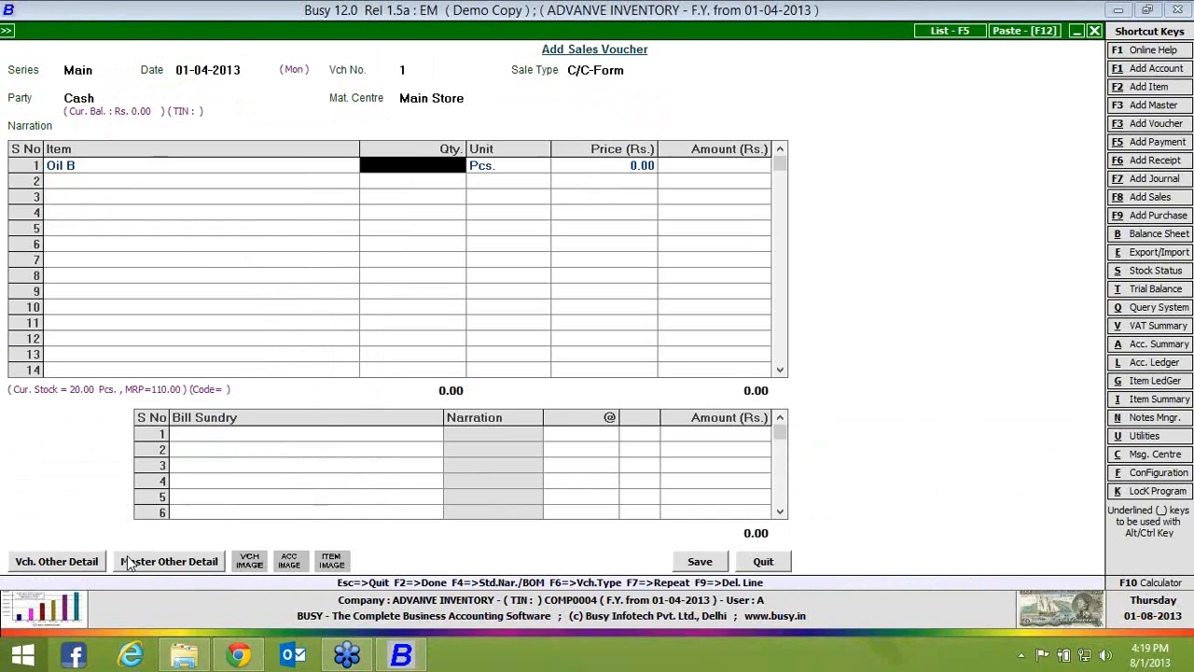
text(2)
key(Return)
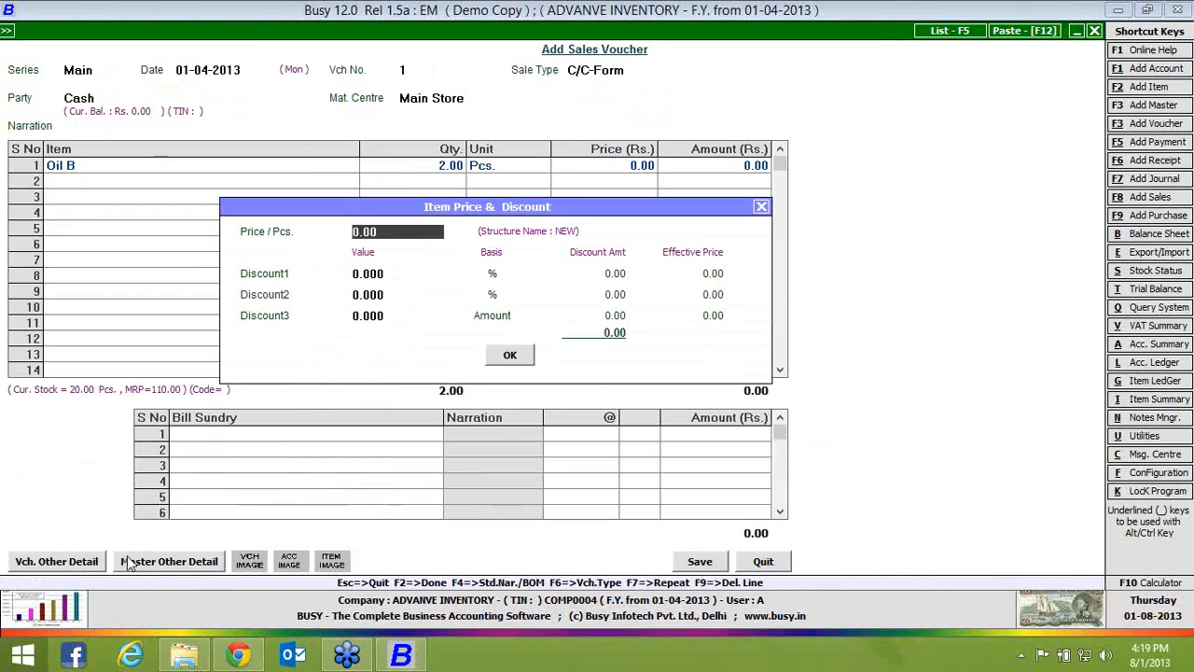
key(Return)
key(Return)
key(Return)
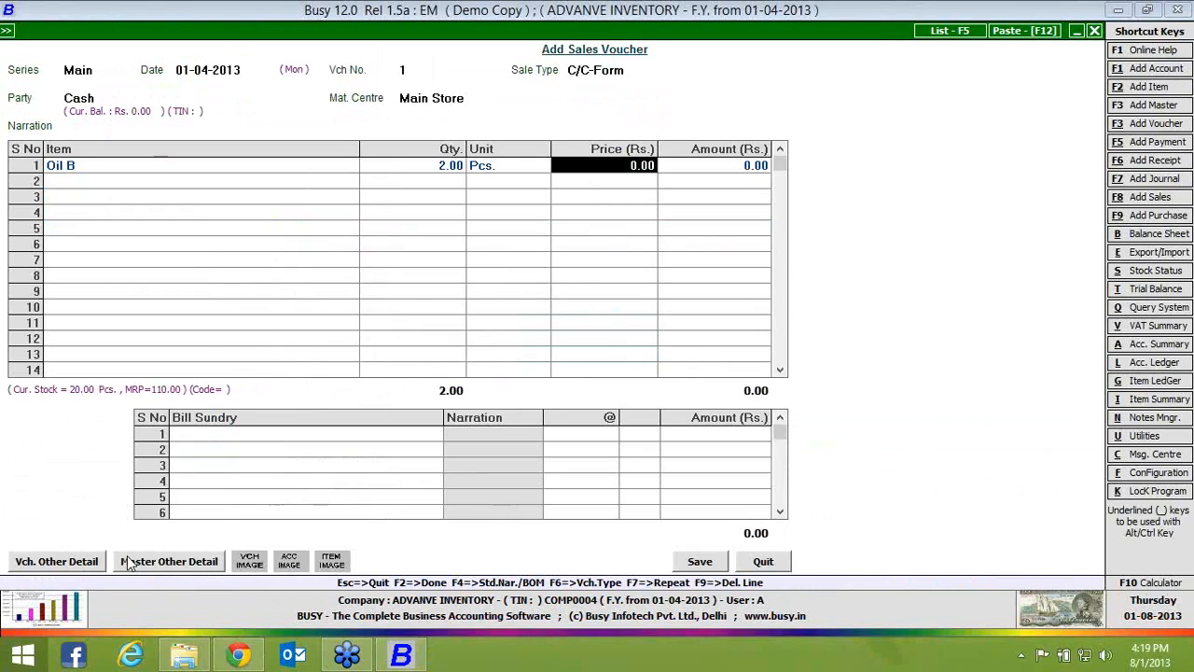
text(110)
key(Return)
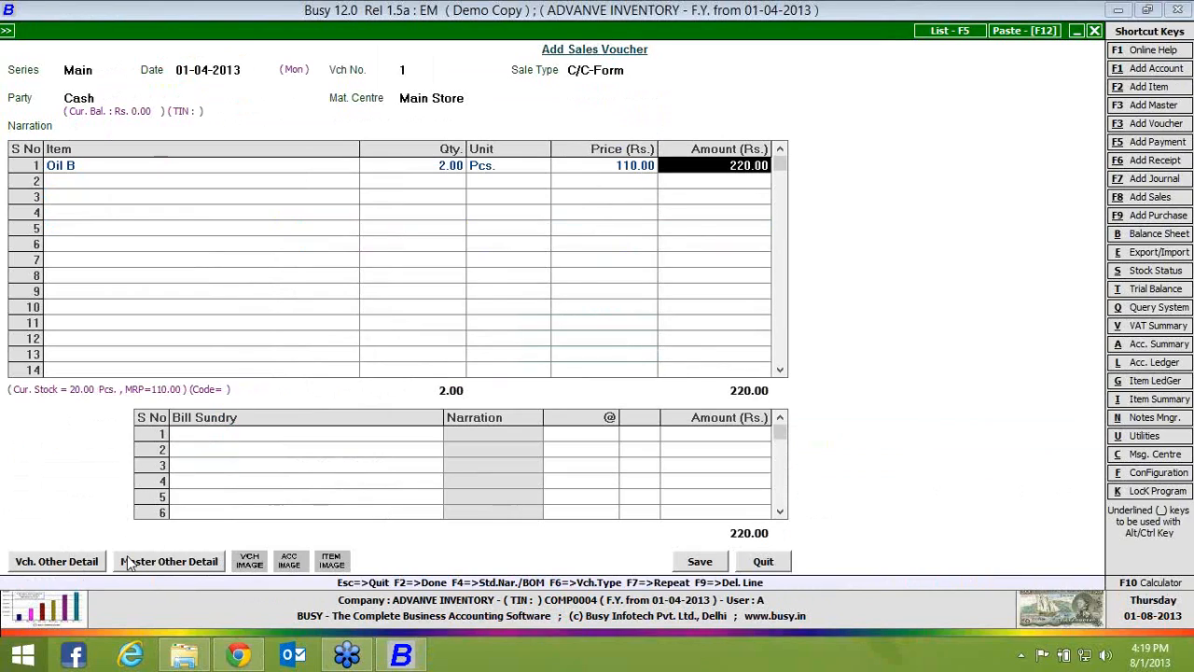
Save the sales voucher without sales tax, accepting the reporting details and form receivable amount of 220.00, and skip printing the invoice
click(706, 565)
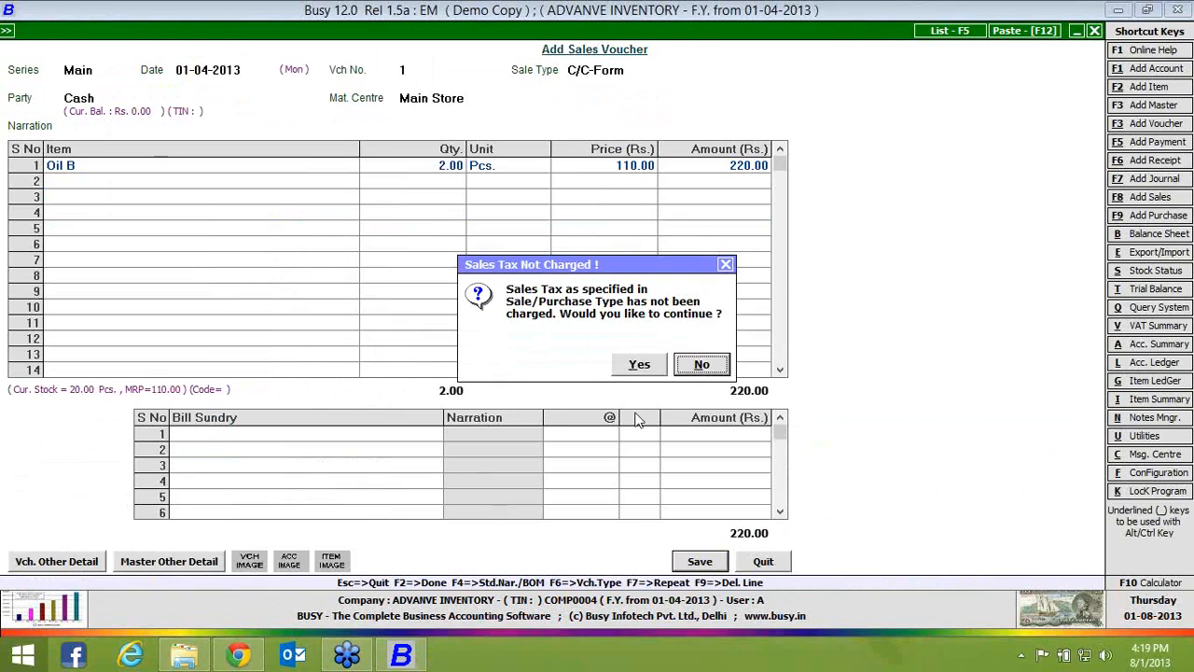
click(650, 367)
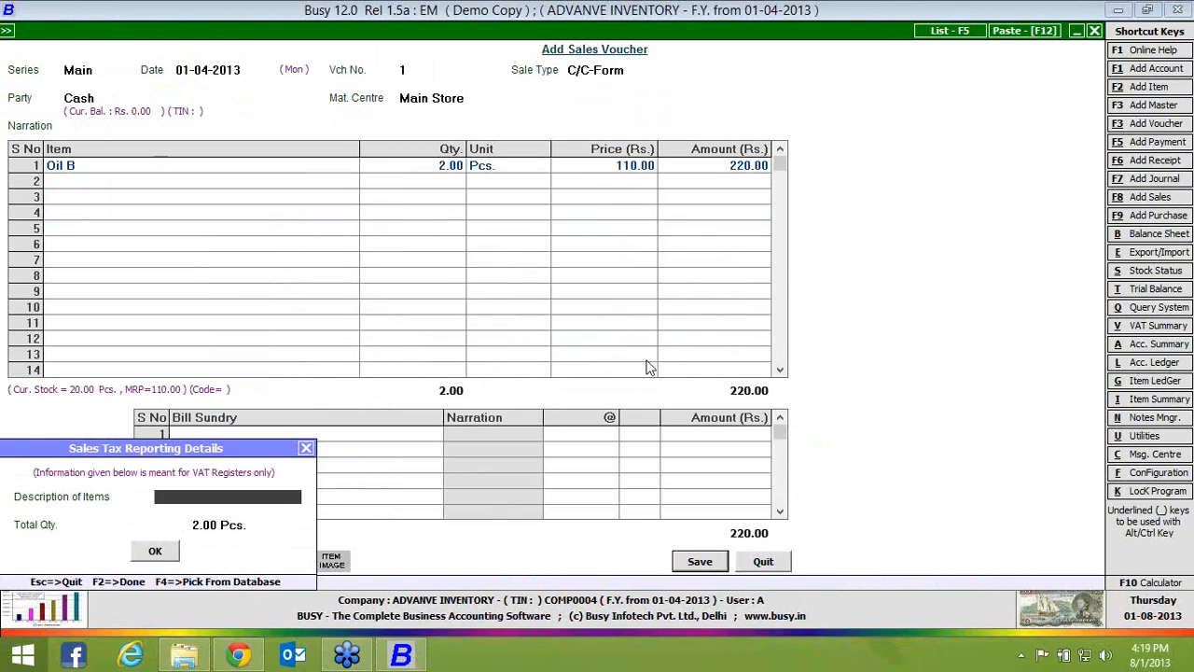
click(164, 554)
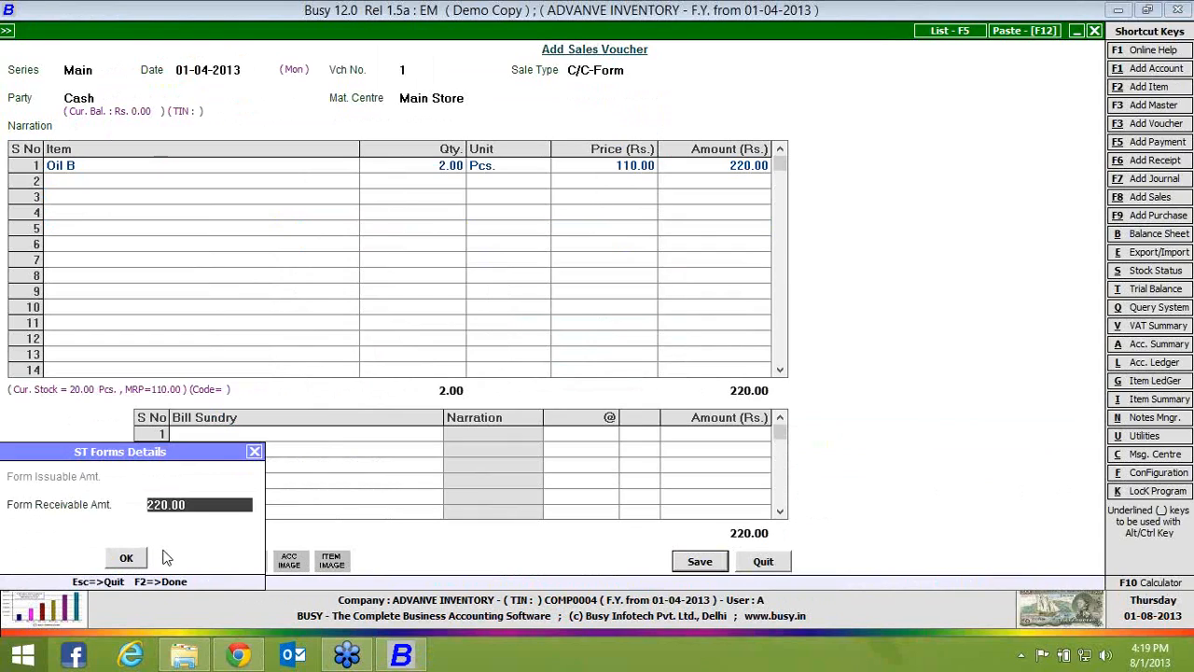
click(139, 559)
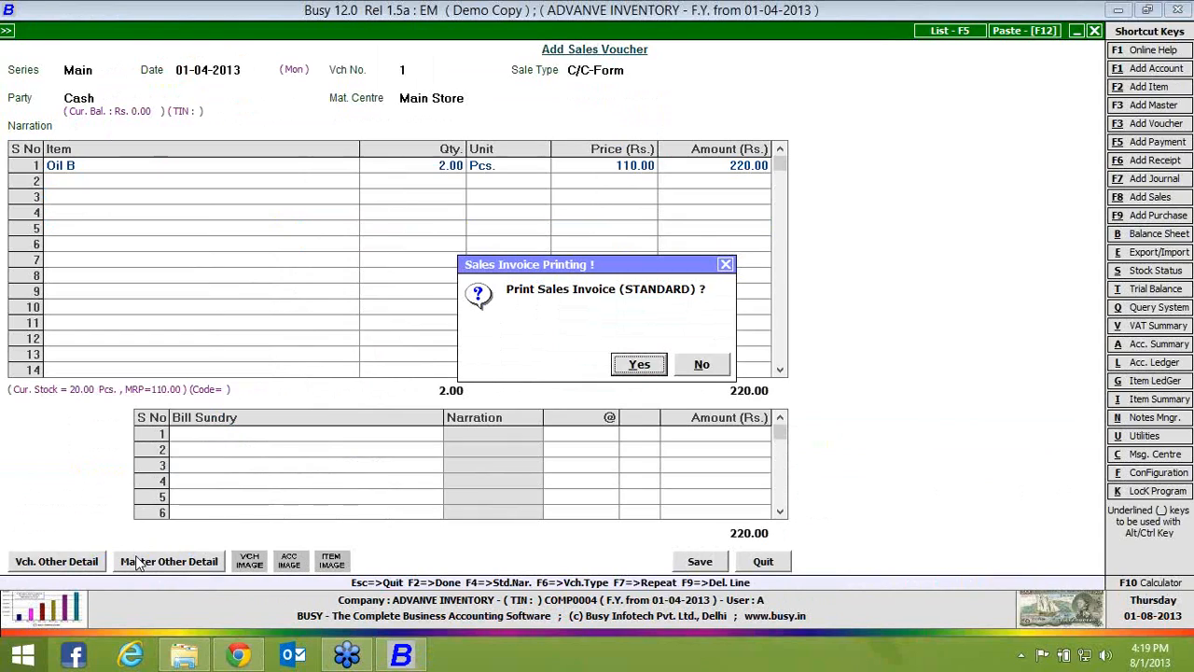
key(Escape)
key(Escape)
Leave the sales voucher and reopen the MRP-wise stock status for all items
key(Return)
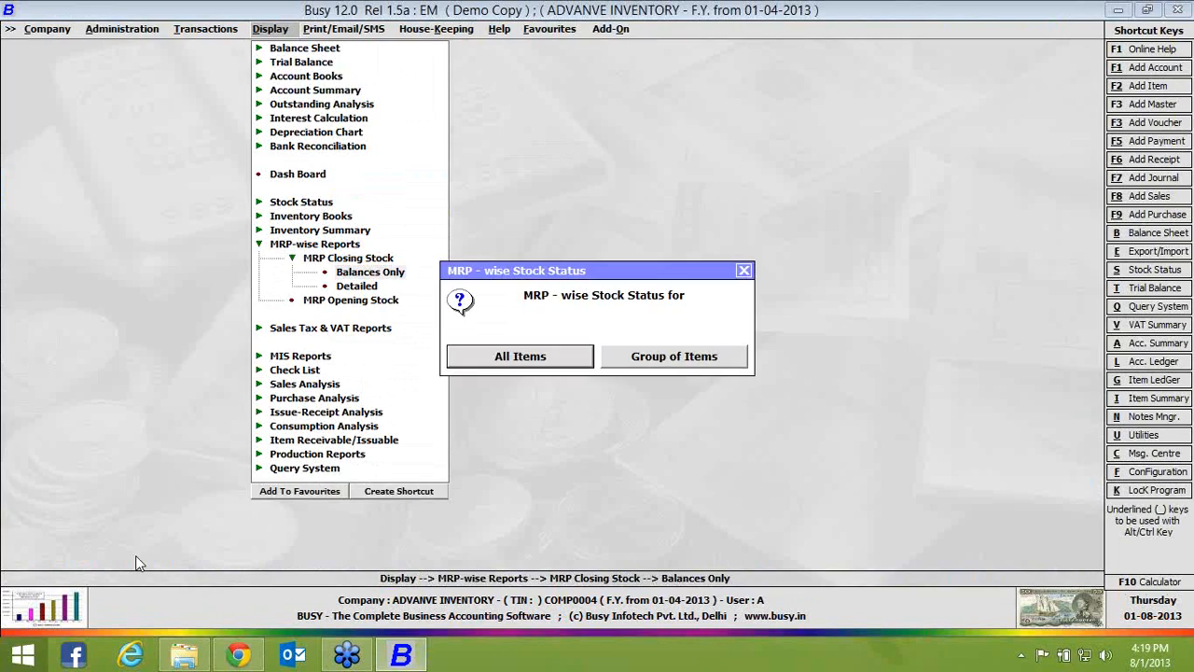
key(Return)
key(Return)
key(Return)
key(Return)
key(Return)
key(Return)
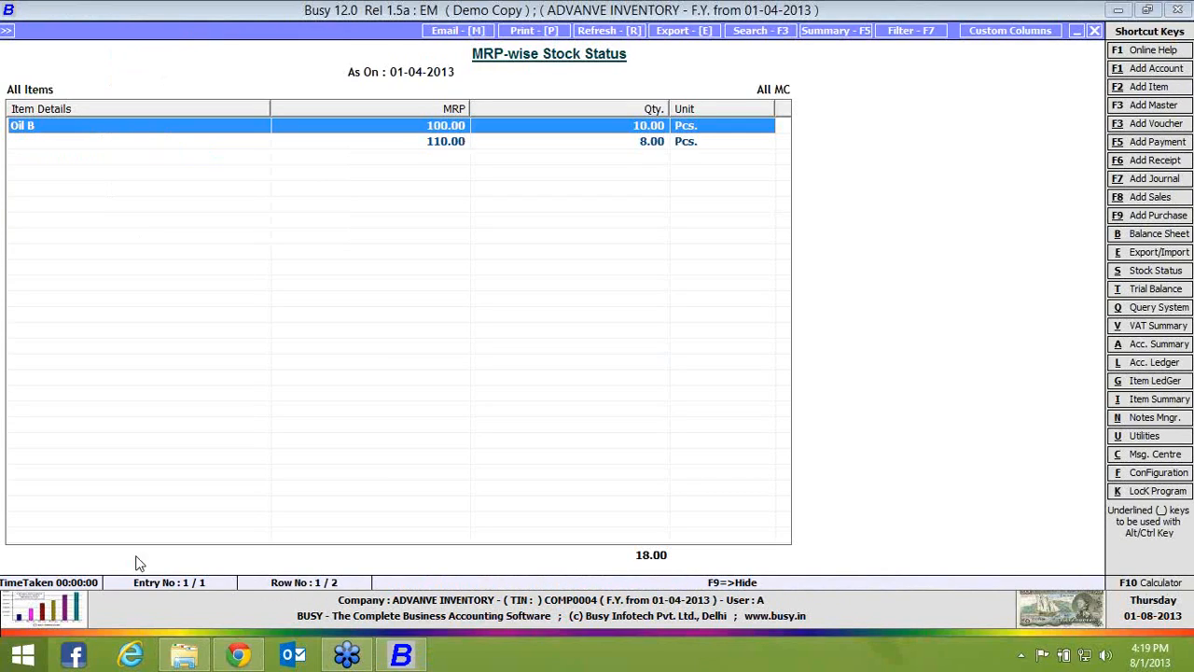
Examine the stock ledger of Oil B at MRP 110.00, then return to the MRP-wise stock status
key(Return)
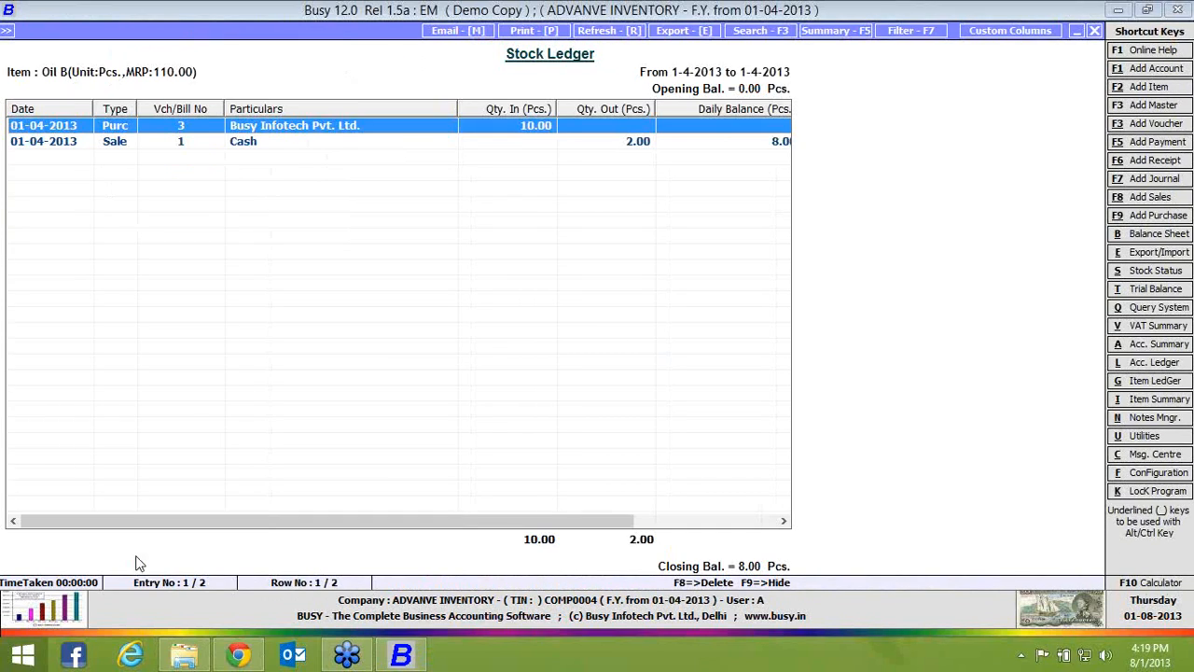
key(Right)
key(Down)
key(Escape)
key(Escape)
key(Return)
key(Return)
key(Return)
key(Return)
key(Return)
key(Return)
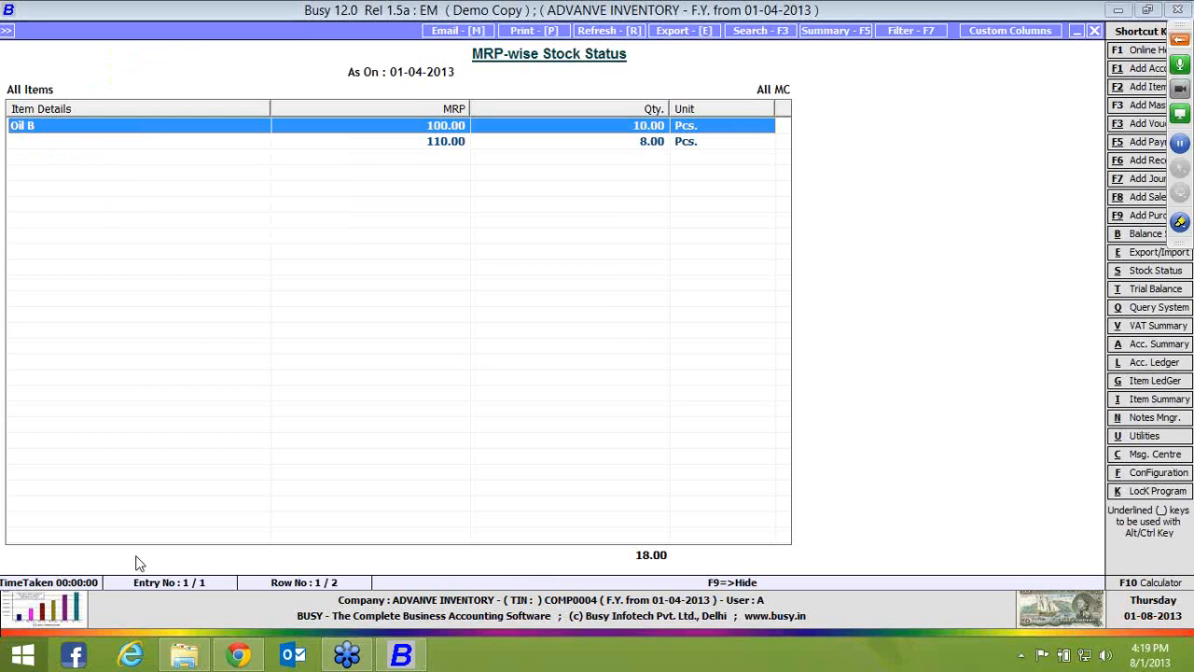
Close the stock report and open the Inventory configuration
key(Escape)
key(Escape)
key(Escape)
key(Escape)
key(Left)
key(Left)
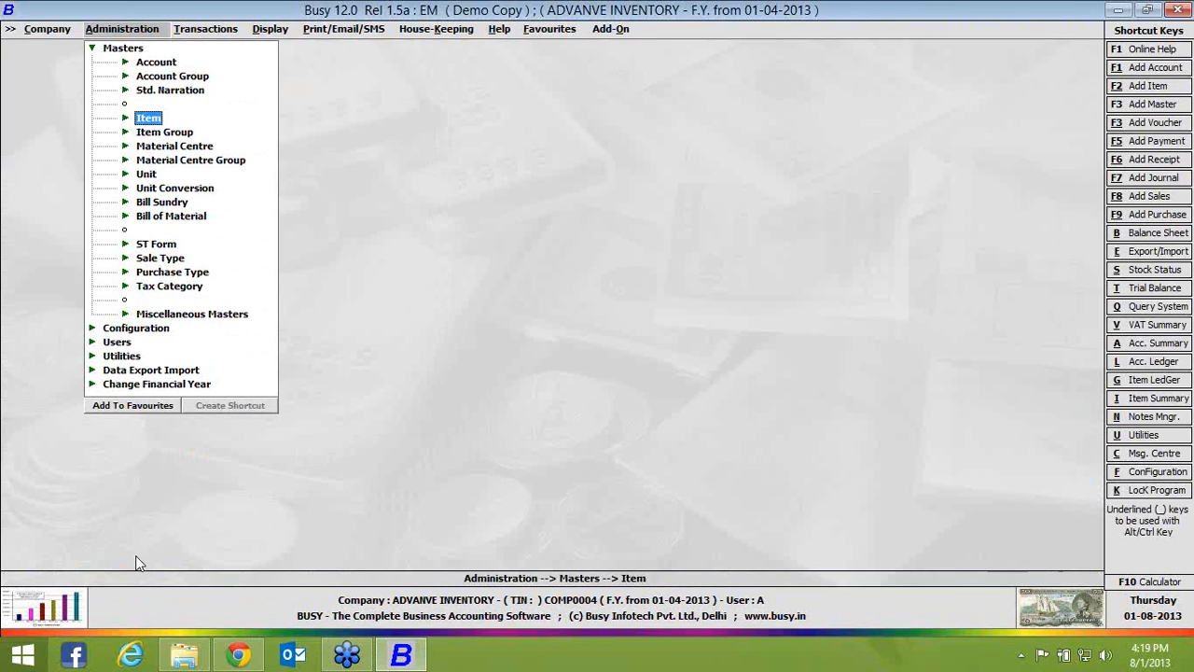
key(Escape)
key(Down)
key(Return)
key(Return)
key(Down)
key(Return)
Open the parameterized stock detail options, set the number of parameters to 3 and open the parameter configuration
click(336, 259)
click(334, 278)
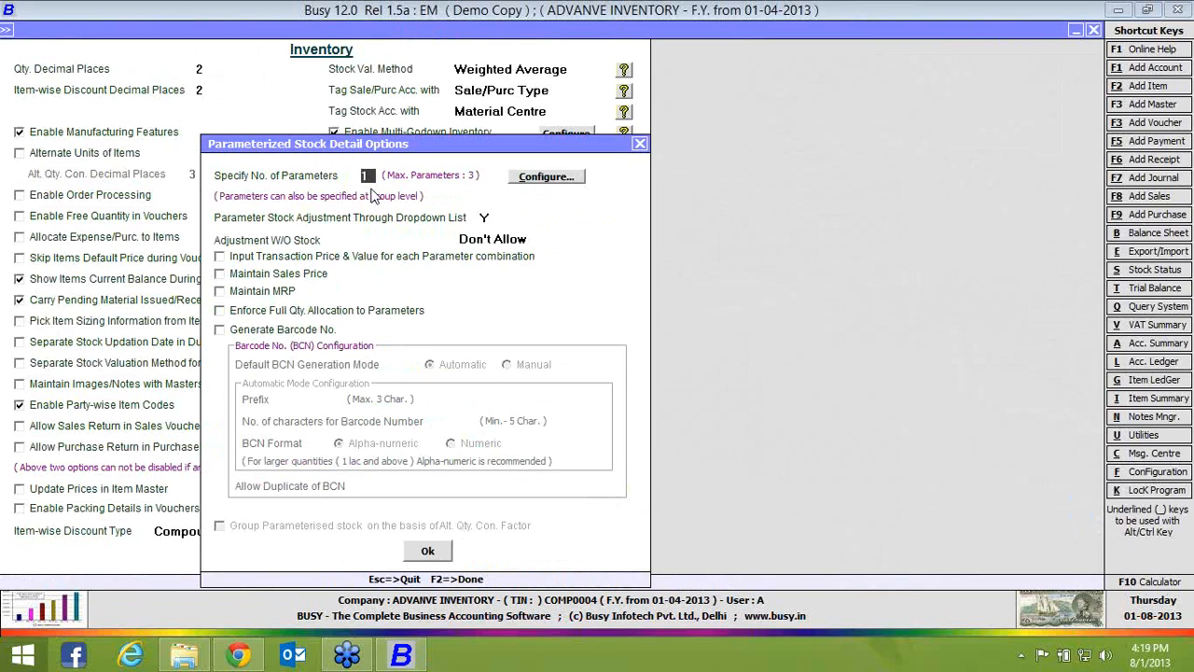
text(3)
click(537, 187)
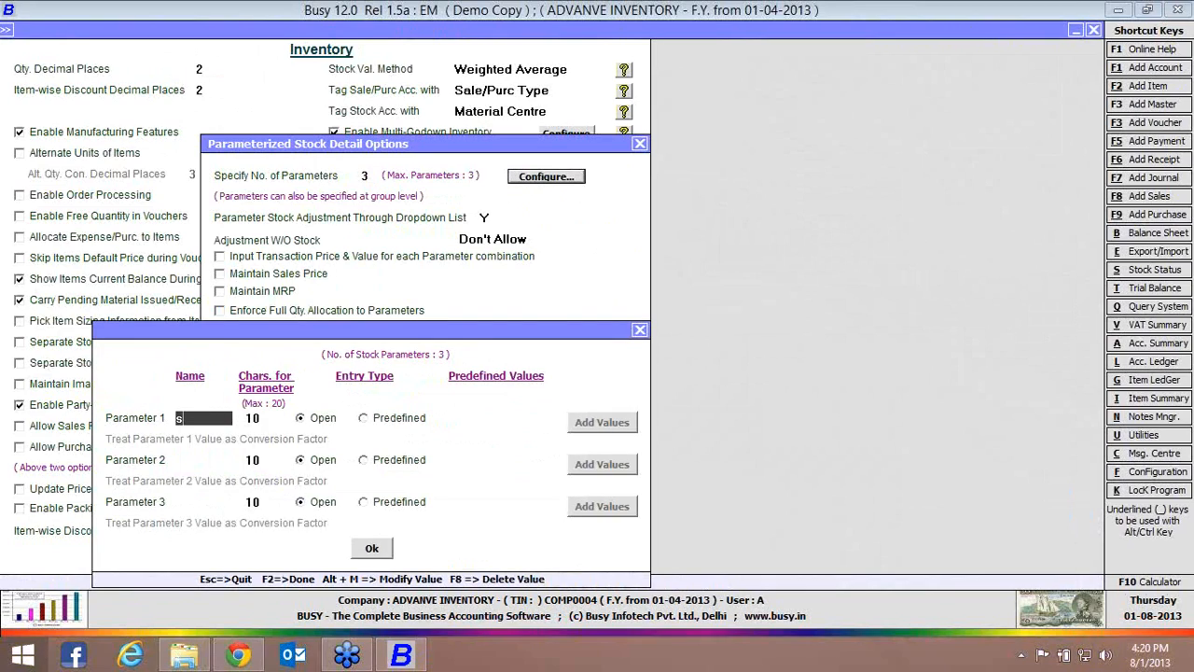
Name Parameter 1 Size, make its entry type Predefined and add the values 10, 12 and 14
text(size)
key(Return)
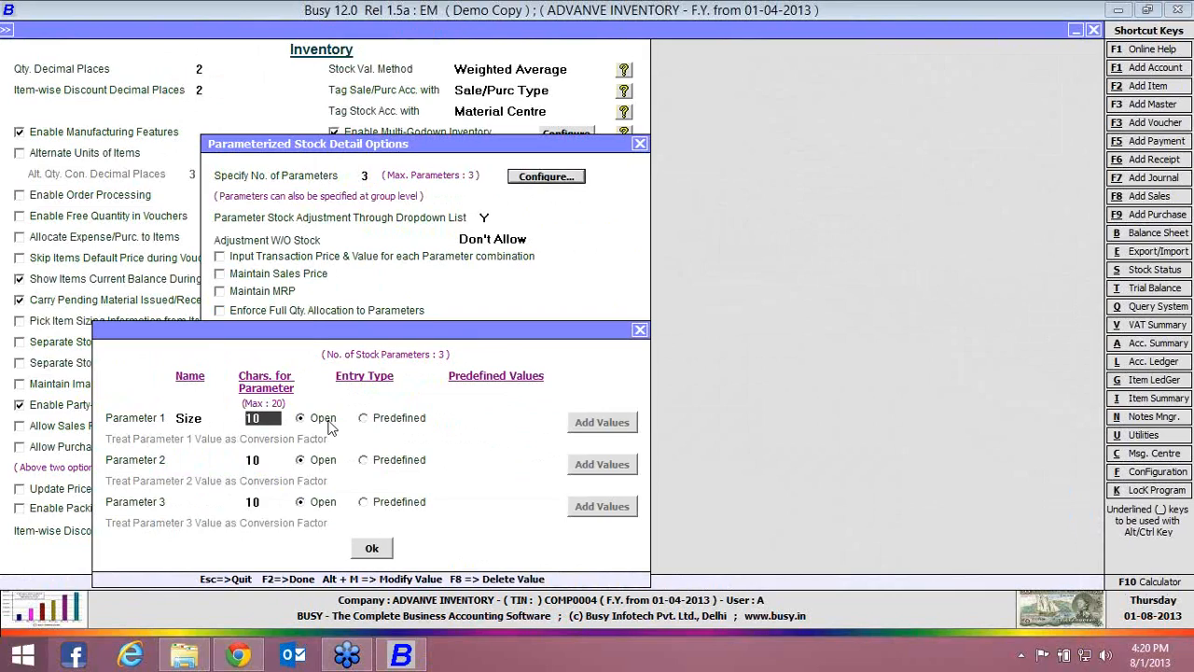
click(392, 419)
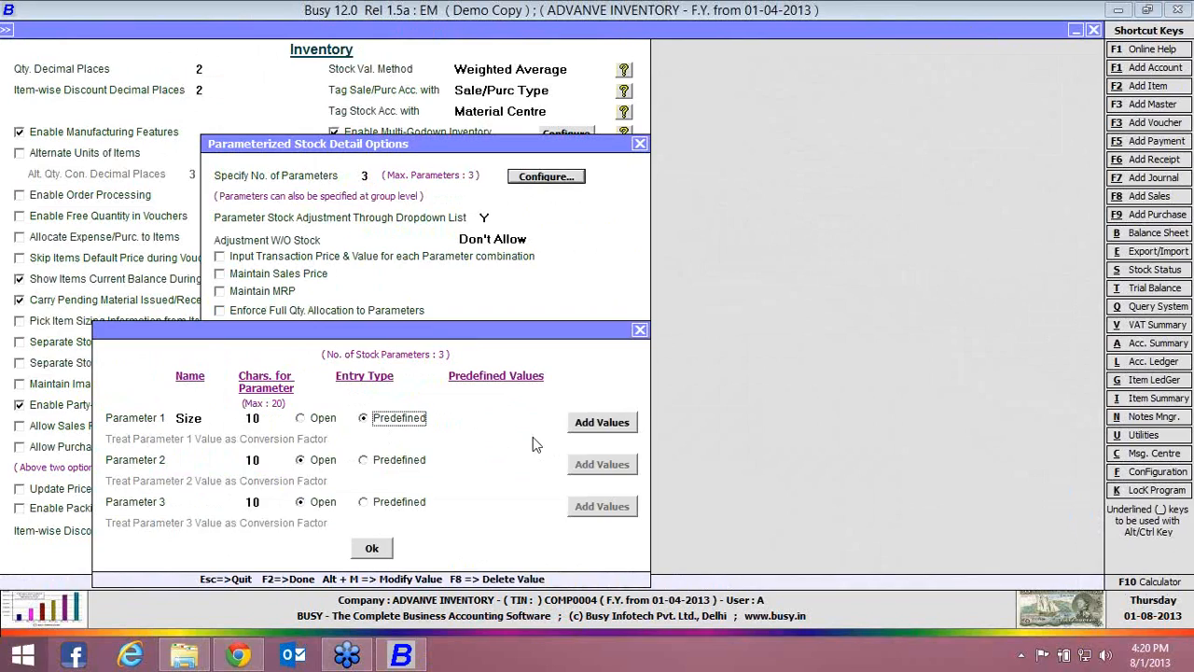
click(602, 423)
text(10)
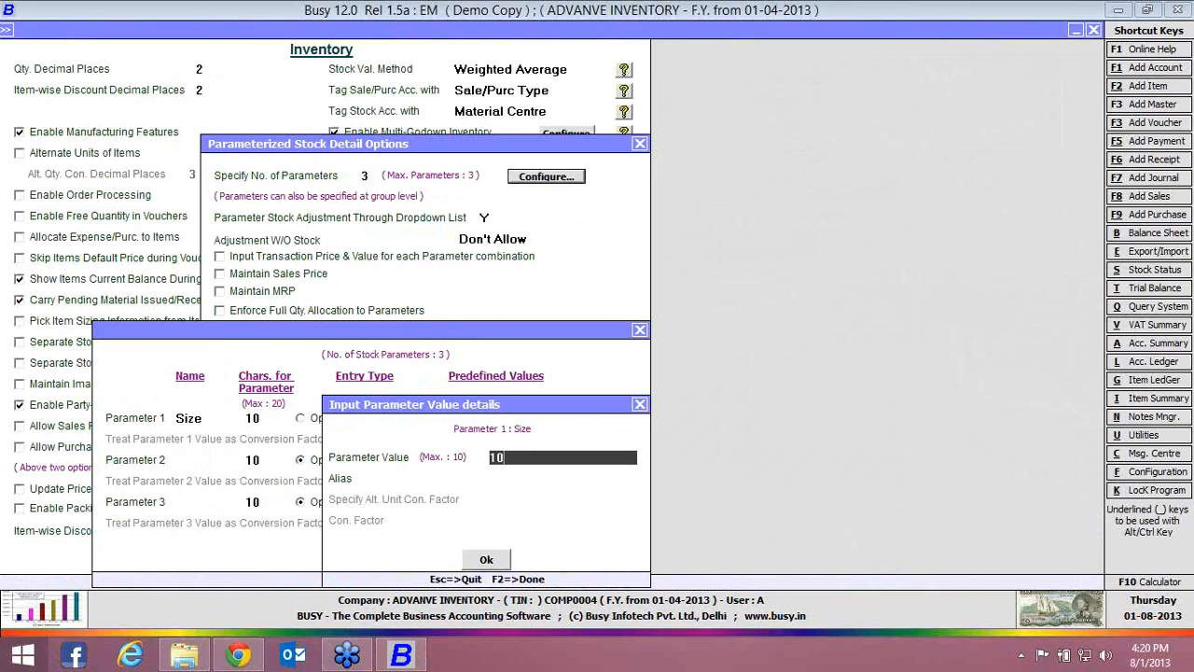
key(Return)
key(Return)
text(12)
key(Return)
Name Parameter 2 Color and make its entry type Predefined
key(Return)
key(Return)
text(14)
key(Return)
key(Return)
key(Return)
click(198, 457)
text(Color)
key(Return)
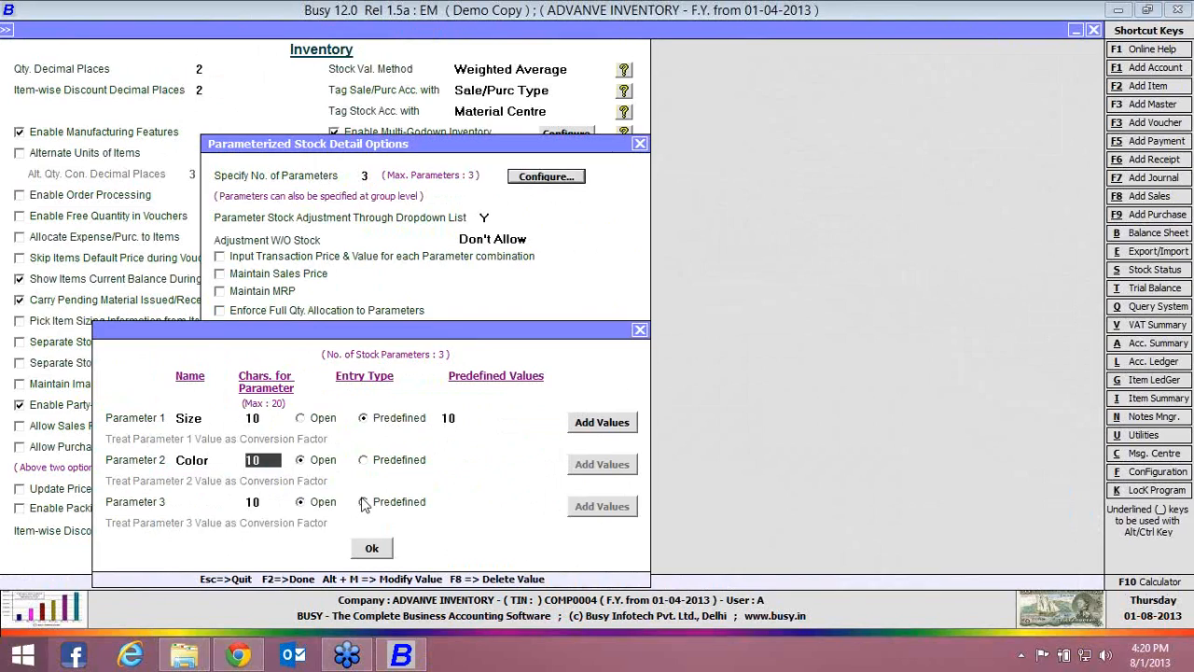
click(377, 462)
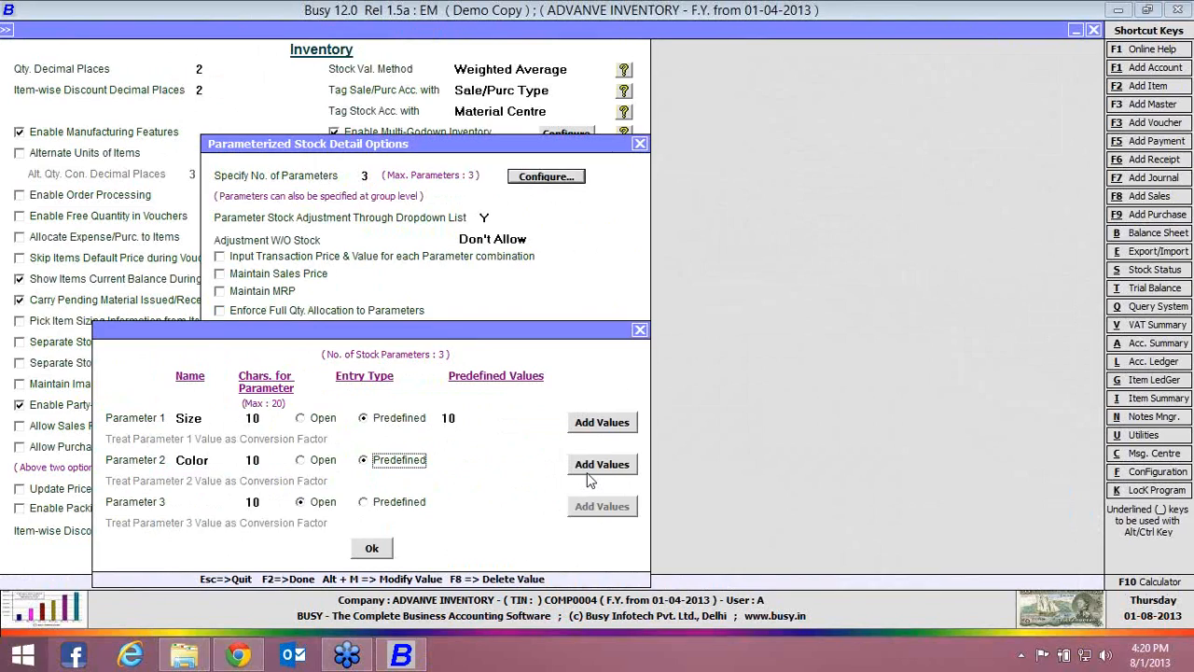
Add the predefined values Blue, Black and Green to the Color parameter
click(591, 471)
text(Blue)
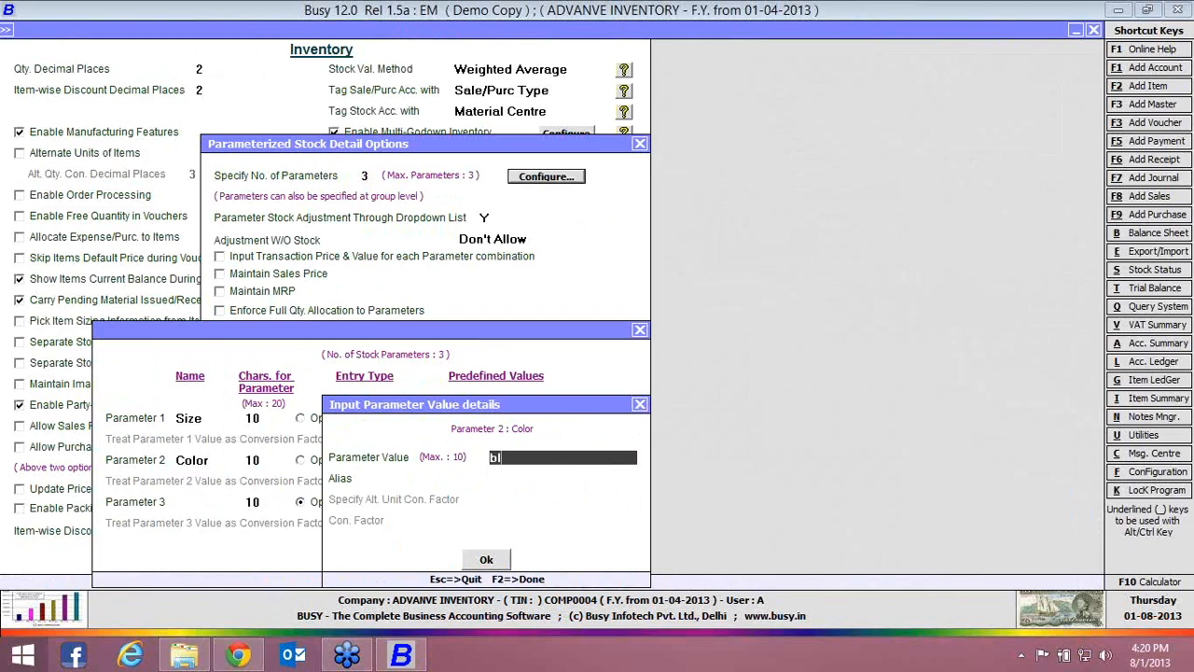
key(Return)
key(Return)
key(Return)
key(Return)
text(Black)
key(Return)
key(Return)
key(Return)
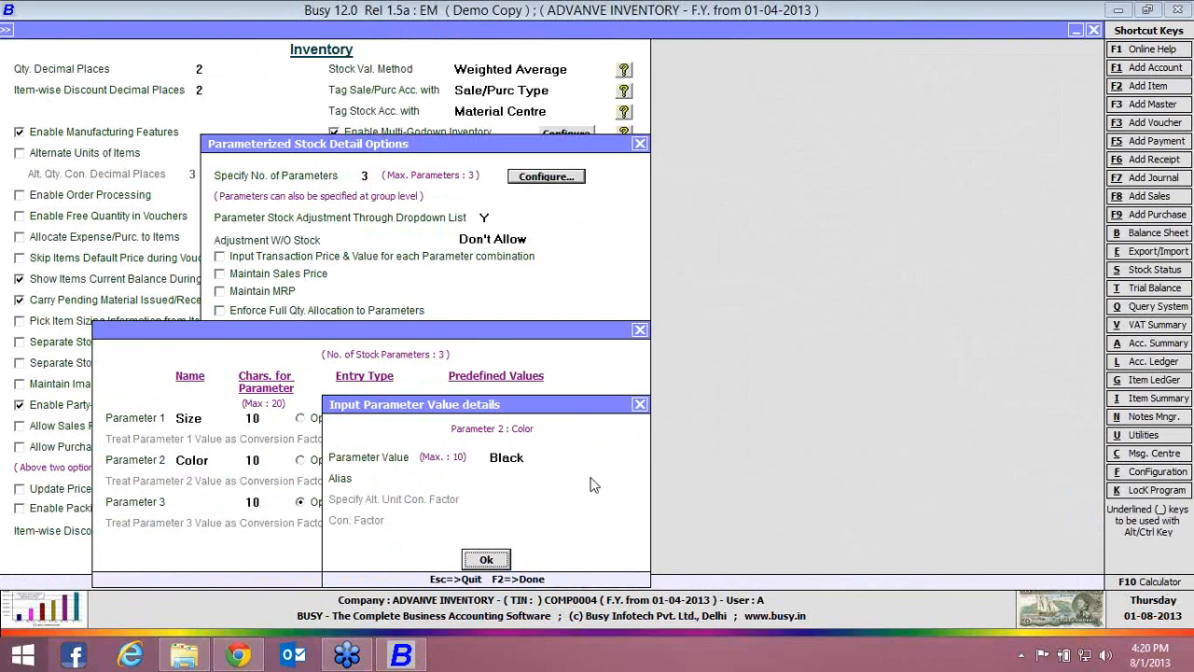
key(Return)
text(g)
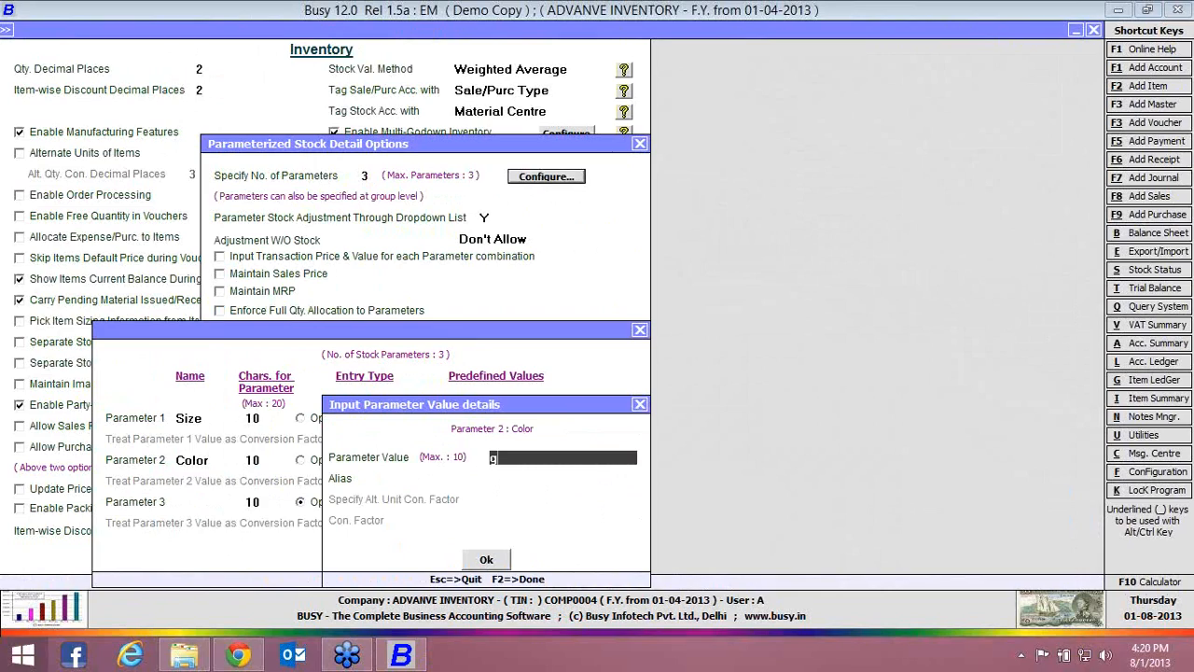
text(reen)
key(Return)
key(Return)
key(Return)
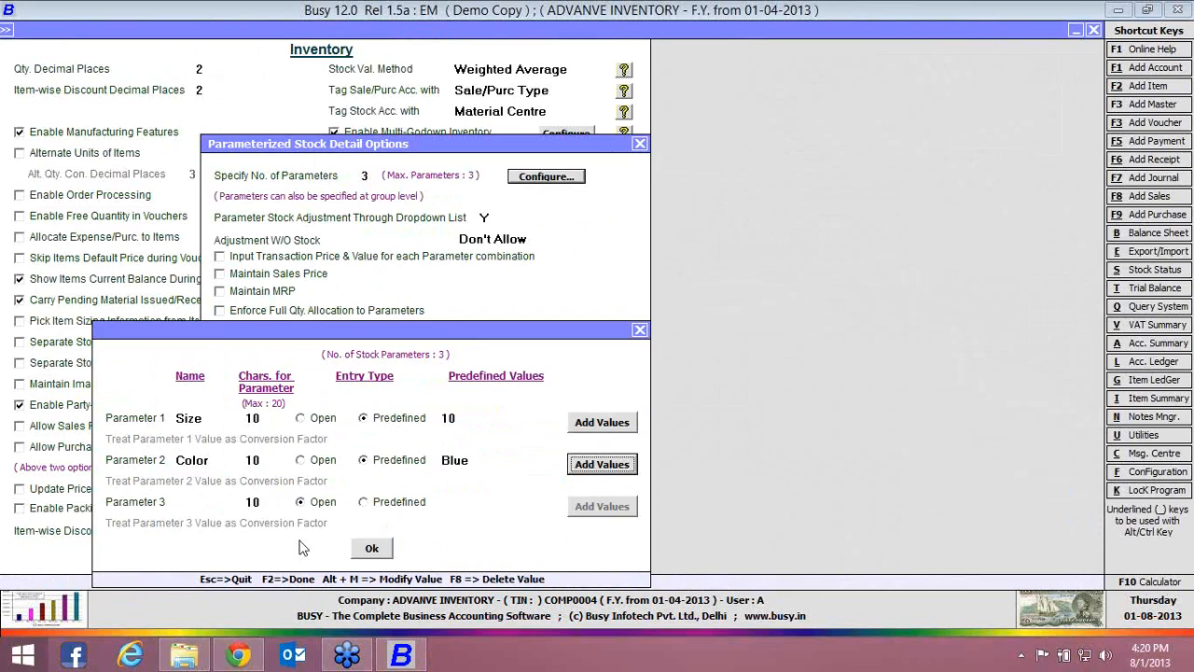
Name Parameter 3 Brand, leave its entry type Open and accept the parameter configuration
click(226, 501)
text(bra)
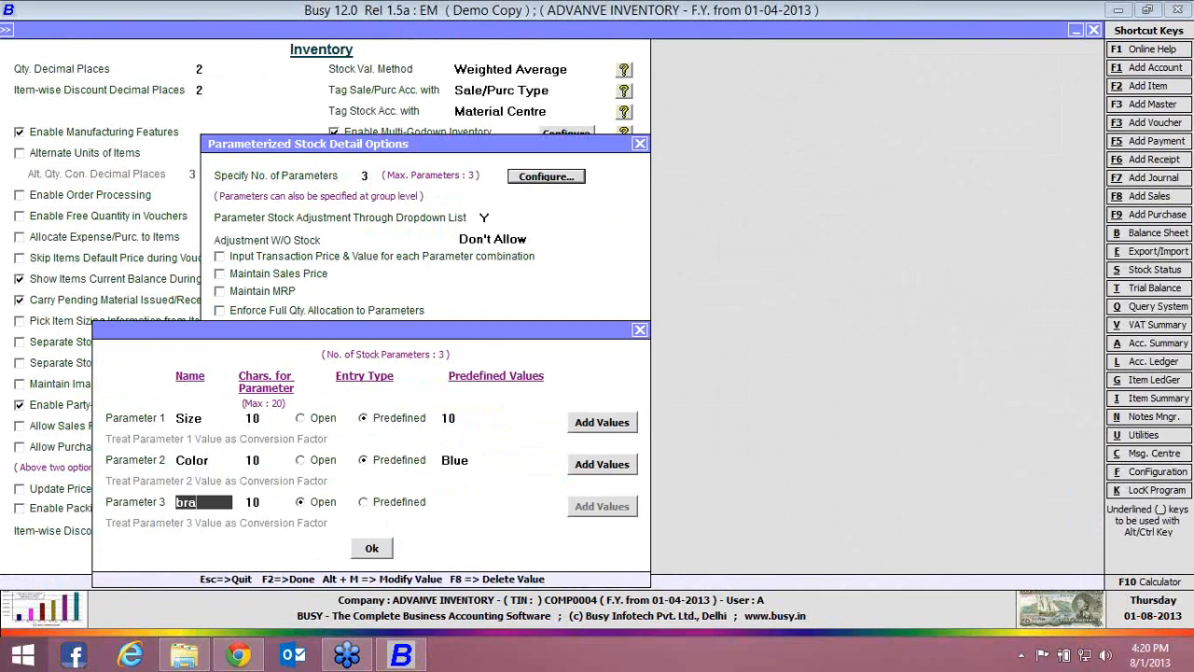
text(nd)
key(Return)
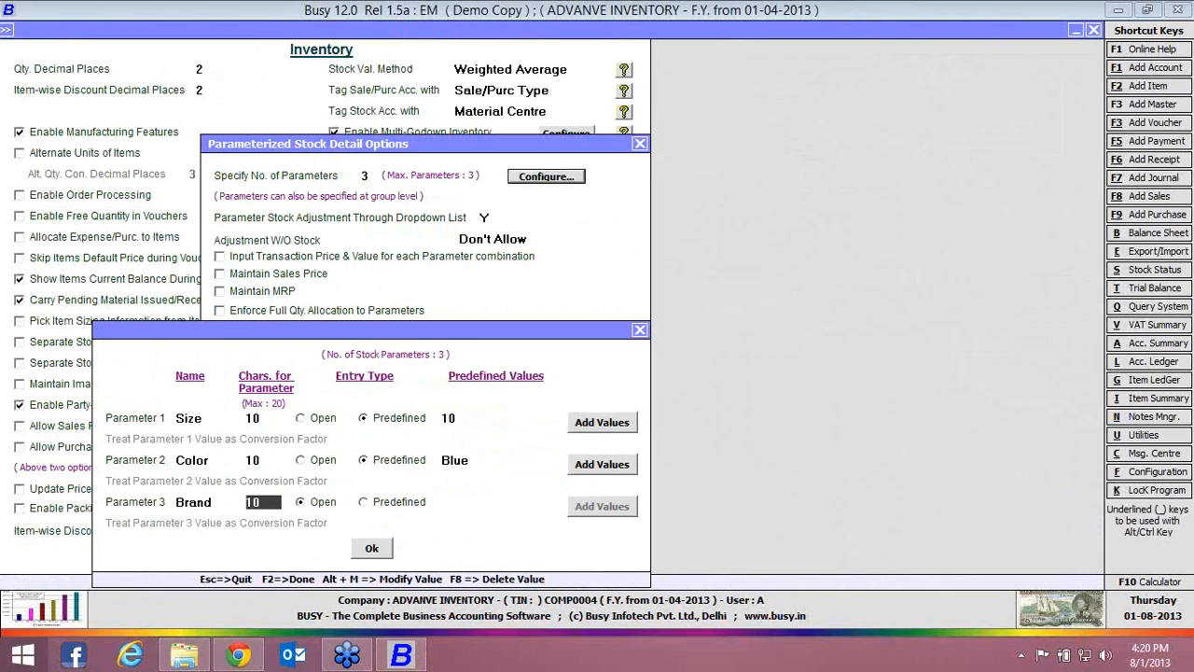
click(379, 556)
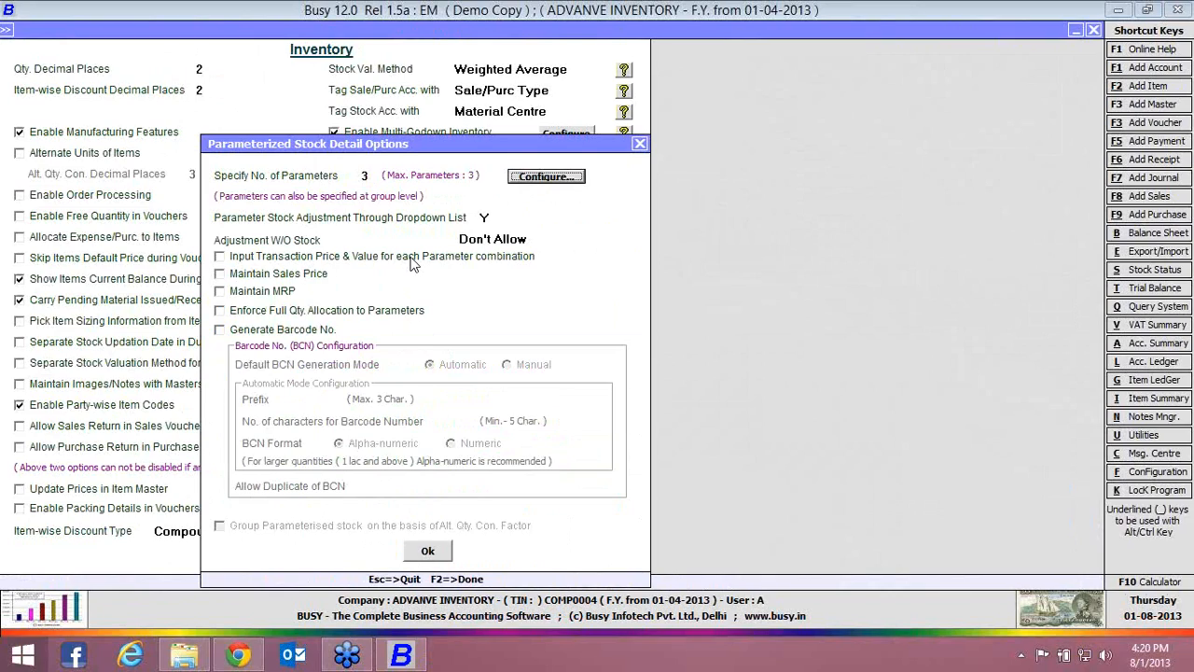
Enable inputting the transaction price and value for each parameter combination in the parameterized stock options
click(414, 257)
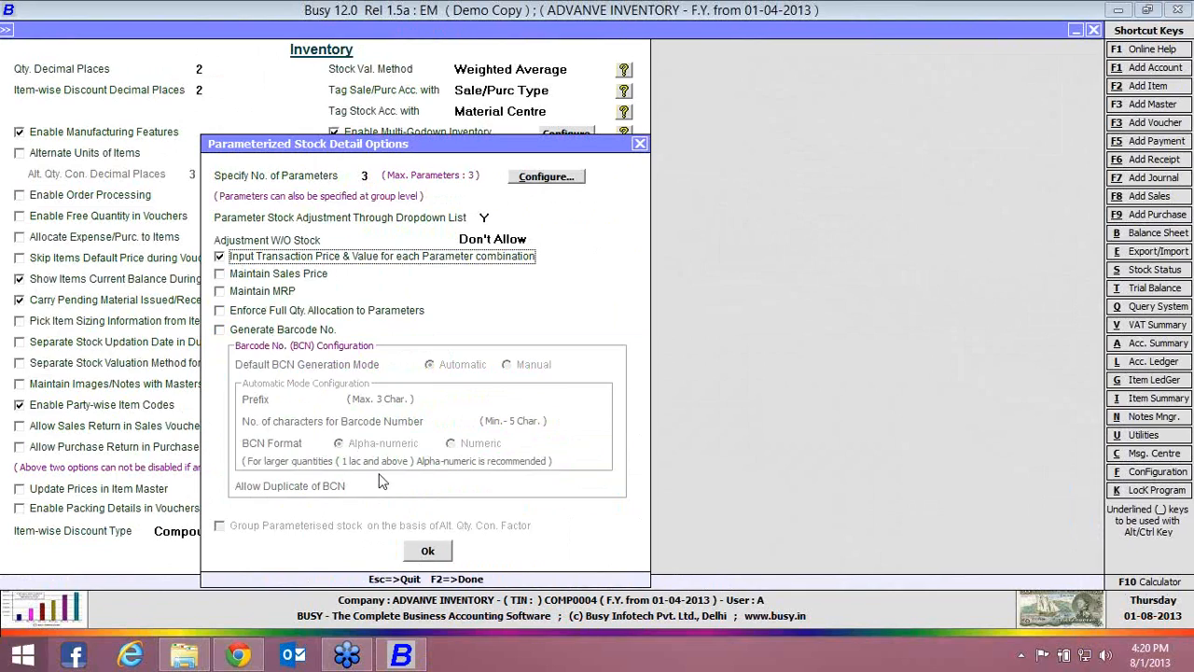
Accept the parameterized stock detail options and save the inventory configuration
click(427, 551)
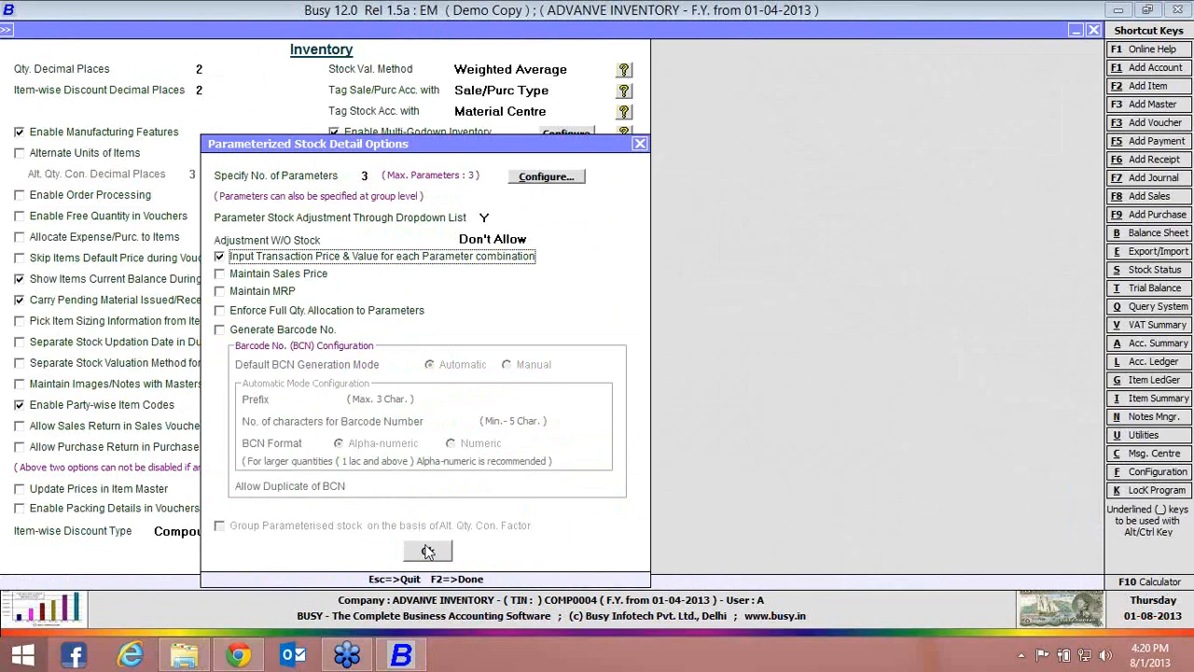
click(428, 551)
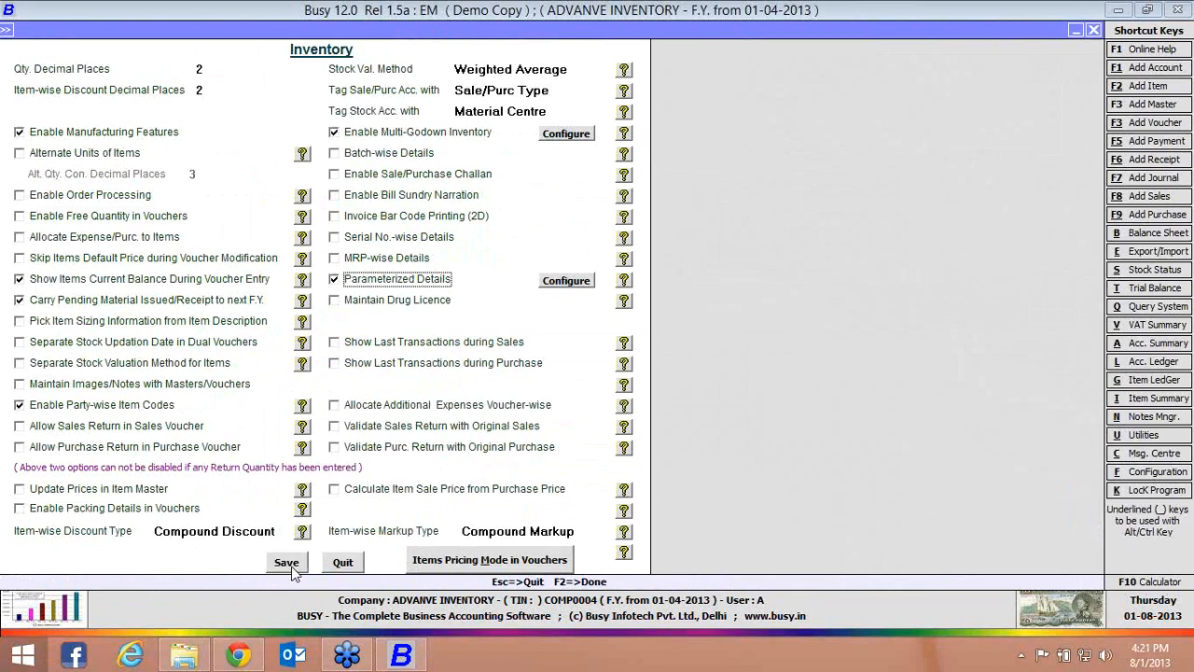
click(288, 565)
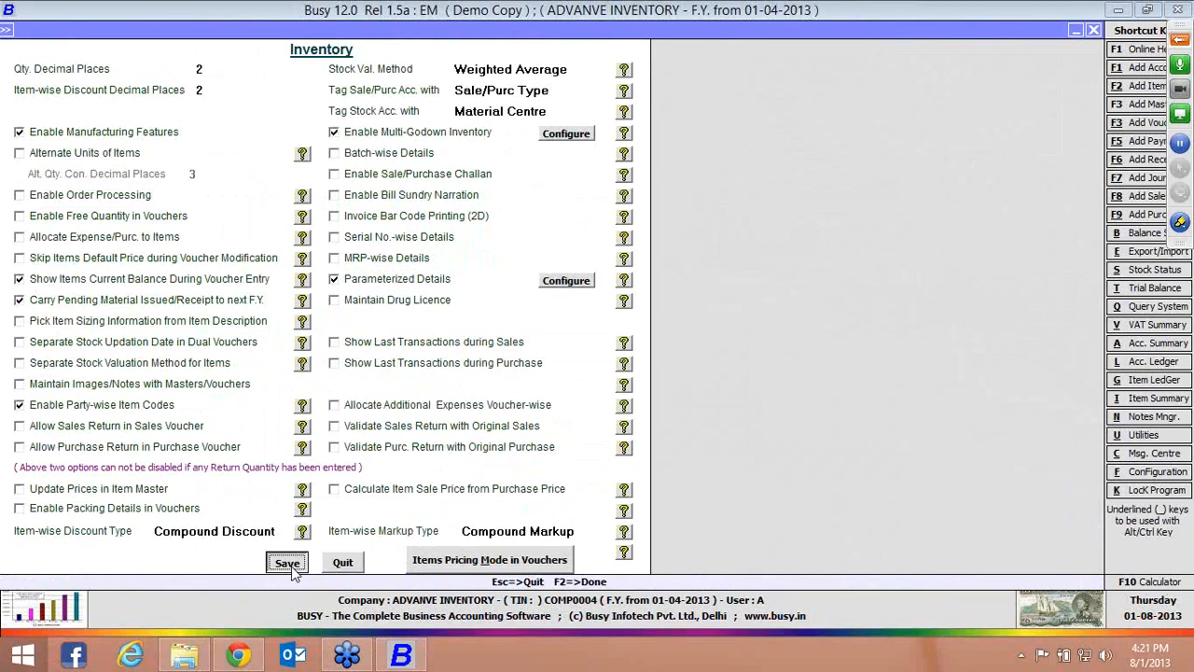
Create an item master named Shirt in the General group with unit Pcs. and save it
key(Right)
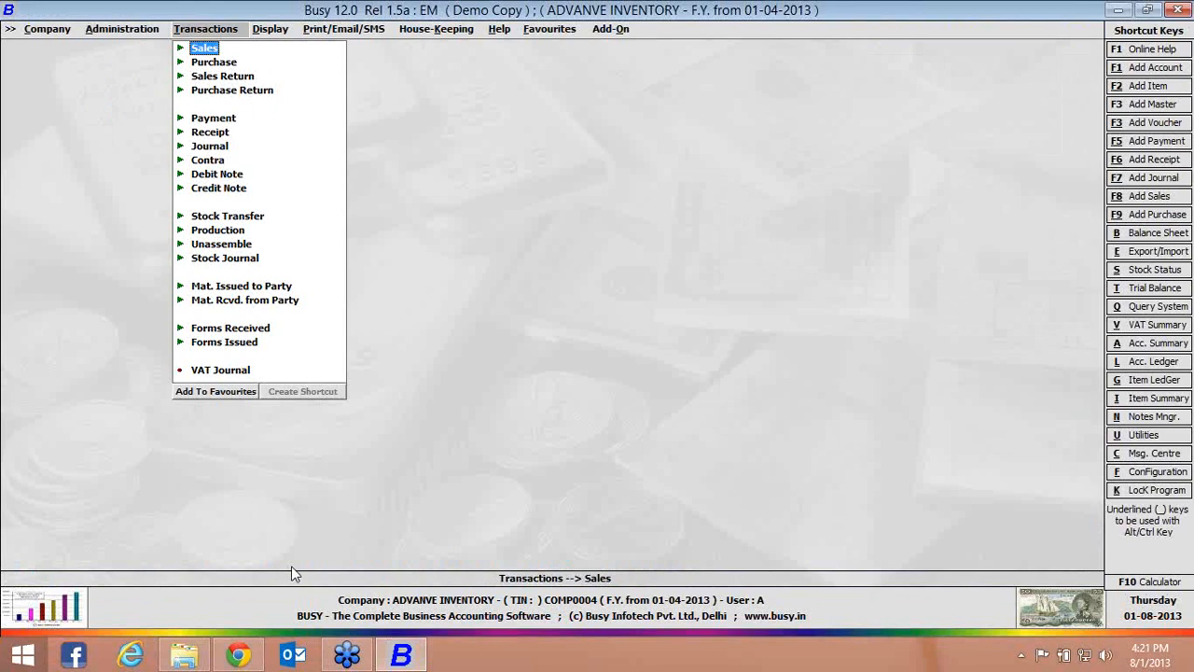
key(Left)
key(Right)
key(Down)
key(Down)
key(Down)
key(Right)
key(Return)
text(shiort)
key(BackSpace)
key(BackSpace)
key(BackSpace)
text(rt)
key(Return)
key(Return)
key(Return)
key(Return)
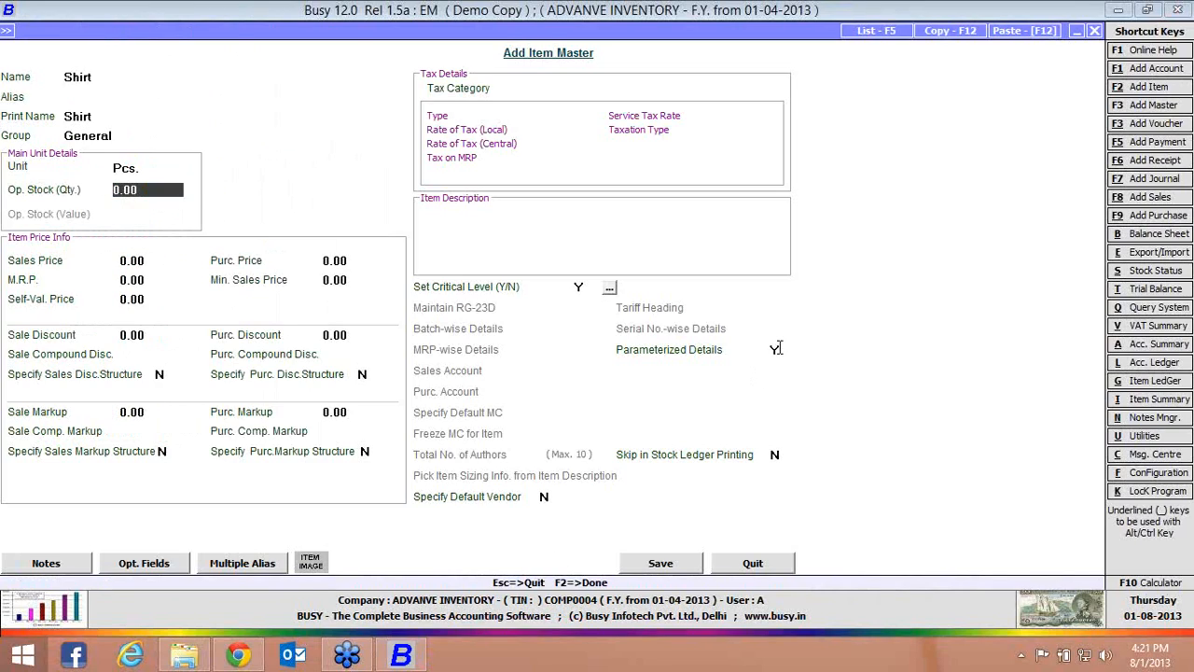
click(681, 571)
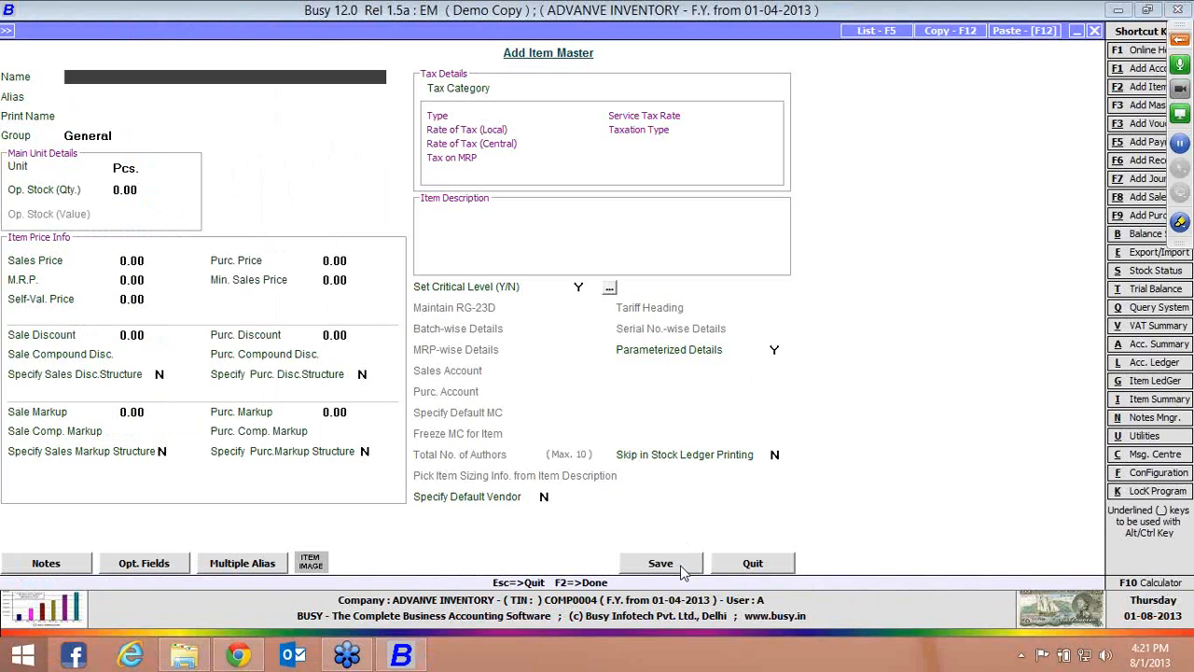
Start a purchase voucher for party Busy Infotech Pvt. Ltd. with Main Store as the material centre
key(F9)
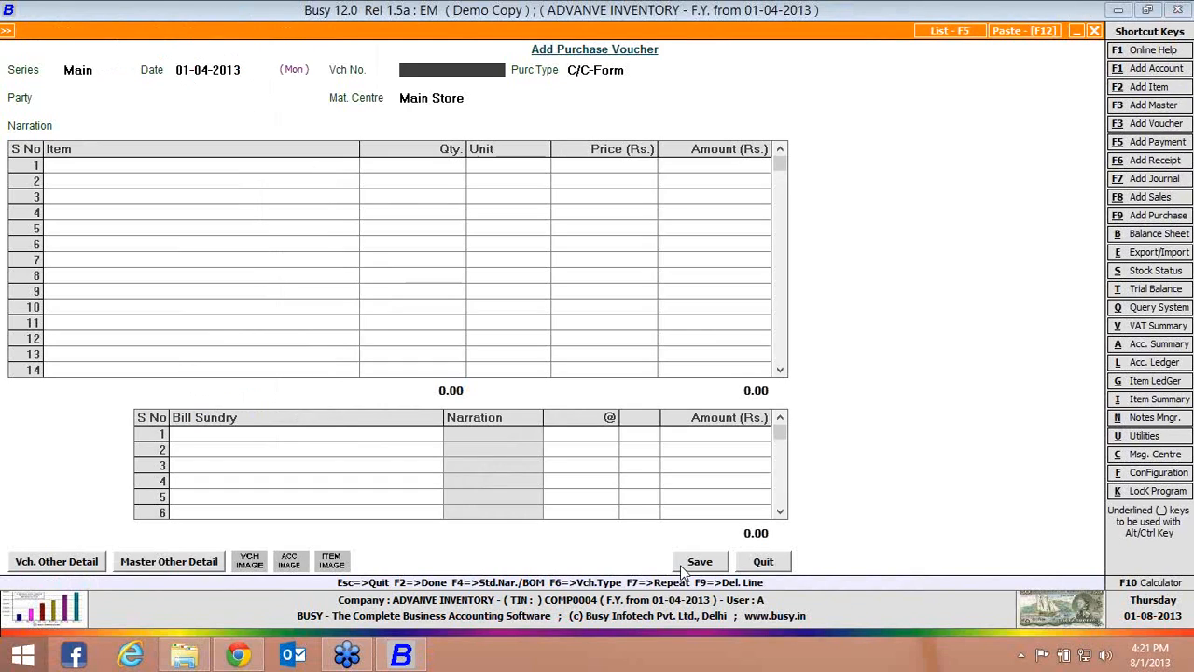
key(Return)
key(Return)
Enter the item Shirt with a quantity of 10 Pcs. on the first line of the purchase voucher
key(Return)
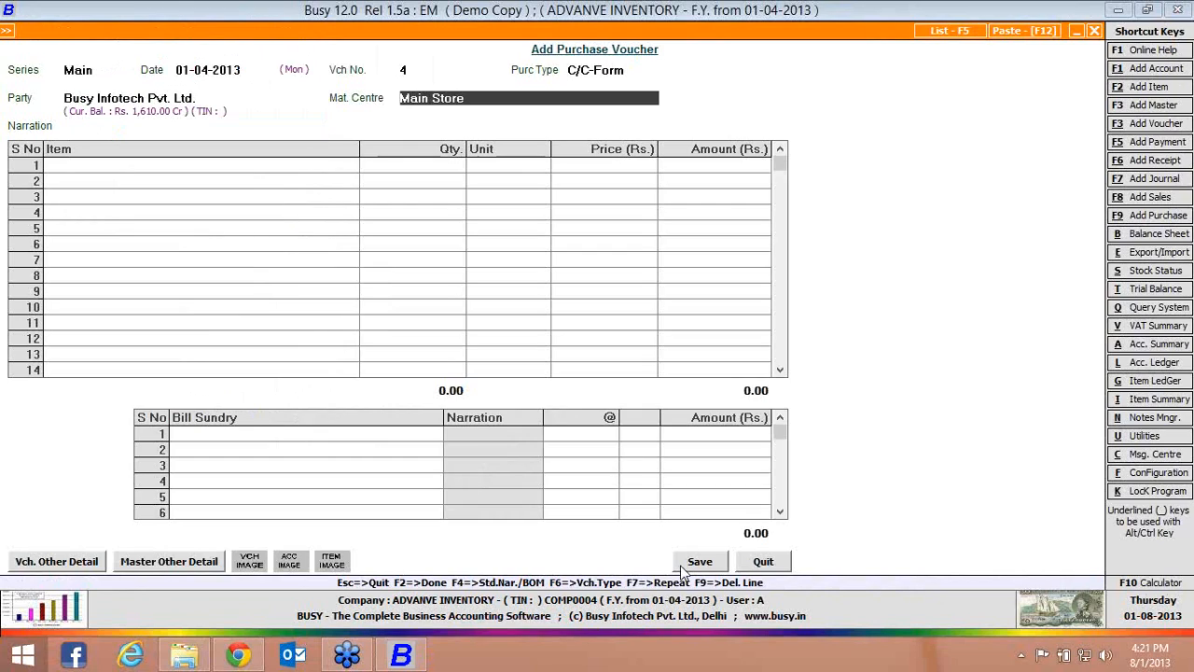
key(Return)
key(Return)
key(Return)
key(Return)
key(Down)
key(Down)
key(Down)
key(Down)
key(Down)
key(Return)
text(10)
key(Return)
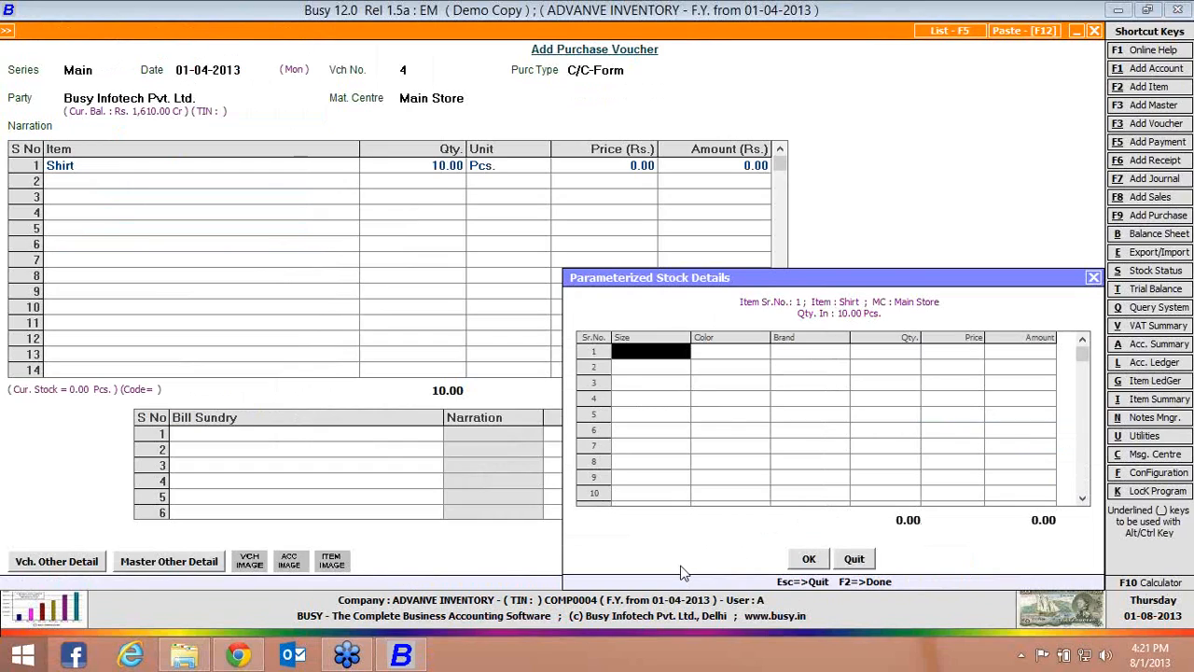
Allocate 5 of the purchased shirts to size 10, color Black, brand Pe at a price of 500
key(Return)
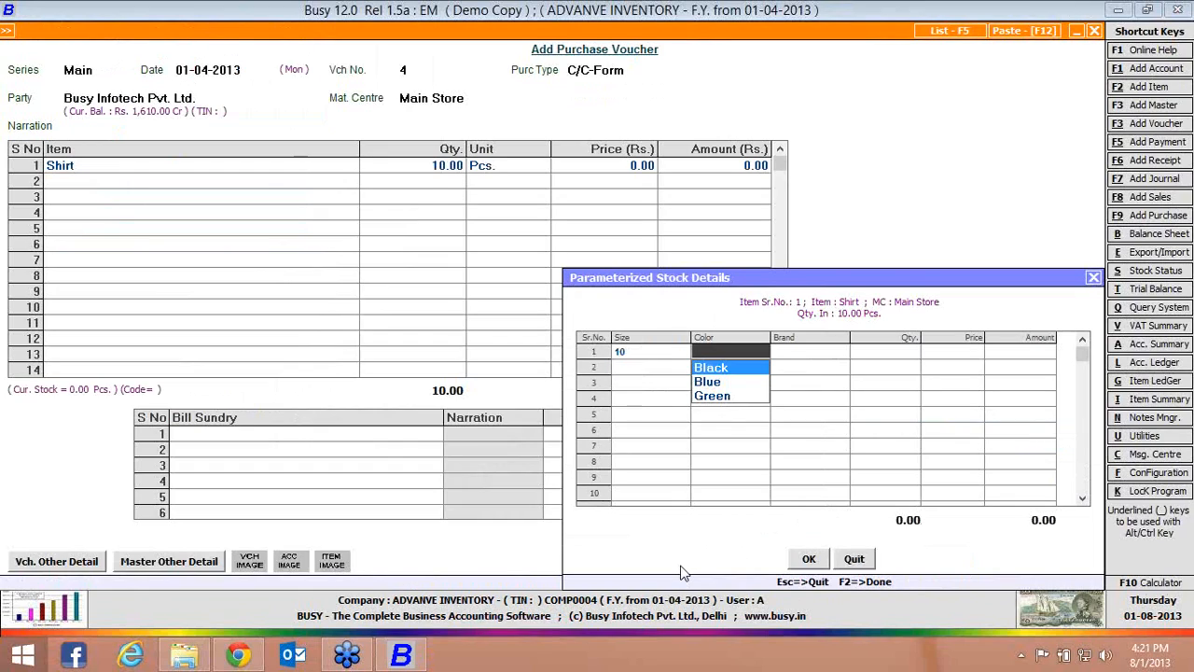
key(Return)
text(Pe)
key(Return)
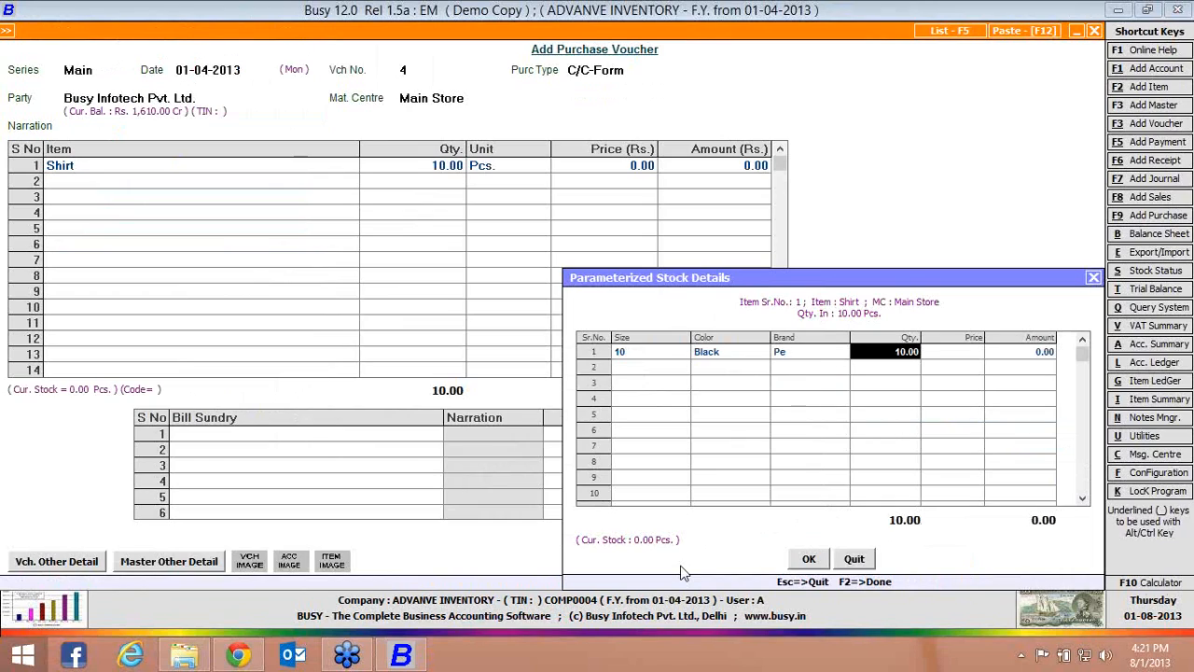
text(5)
key(Return)
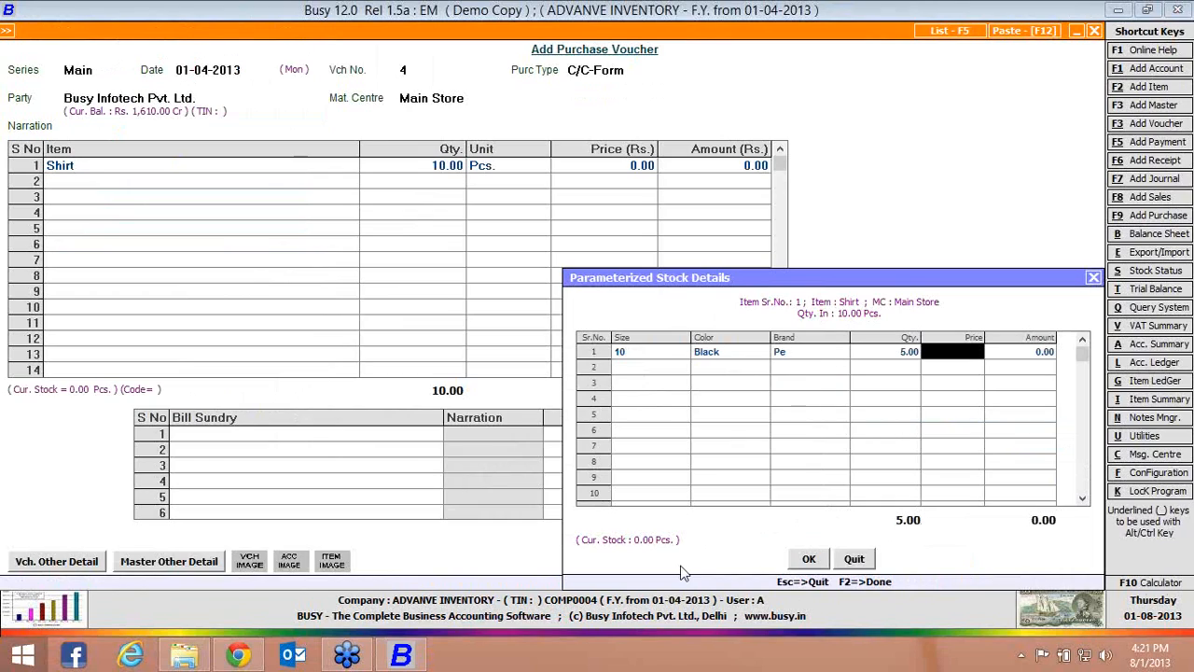
text(500)
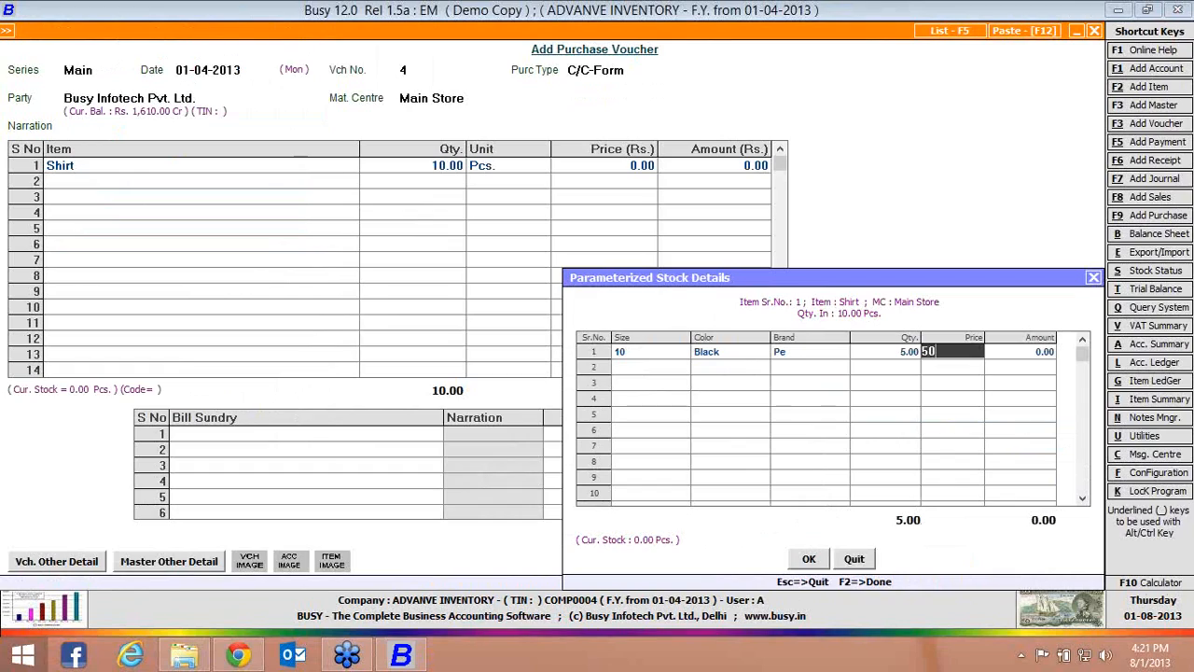
key(Return)
Allocate the other 5 shirts to size 12, color Black, brand Lp at a price of 400 and accept the parameter details
key(Return)
key(Down)
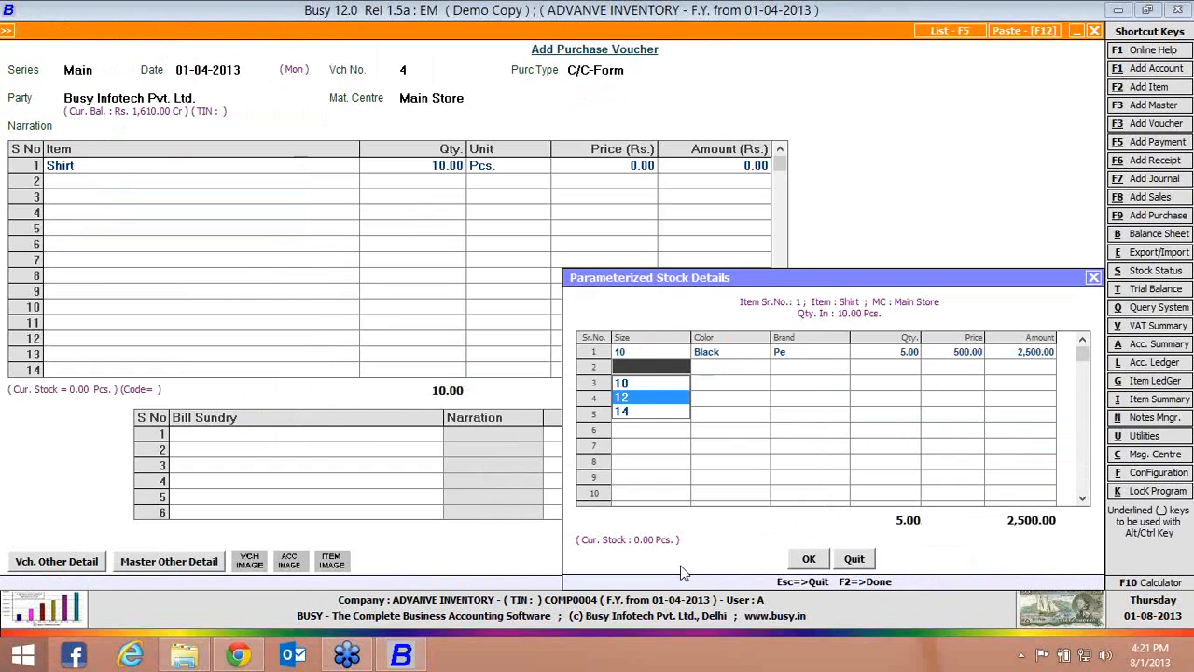
key(Return)
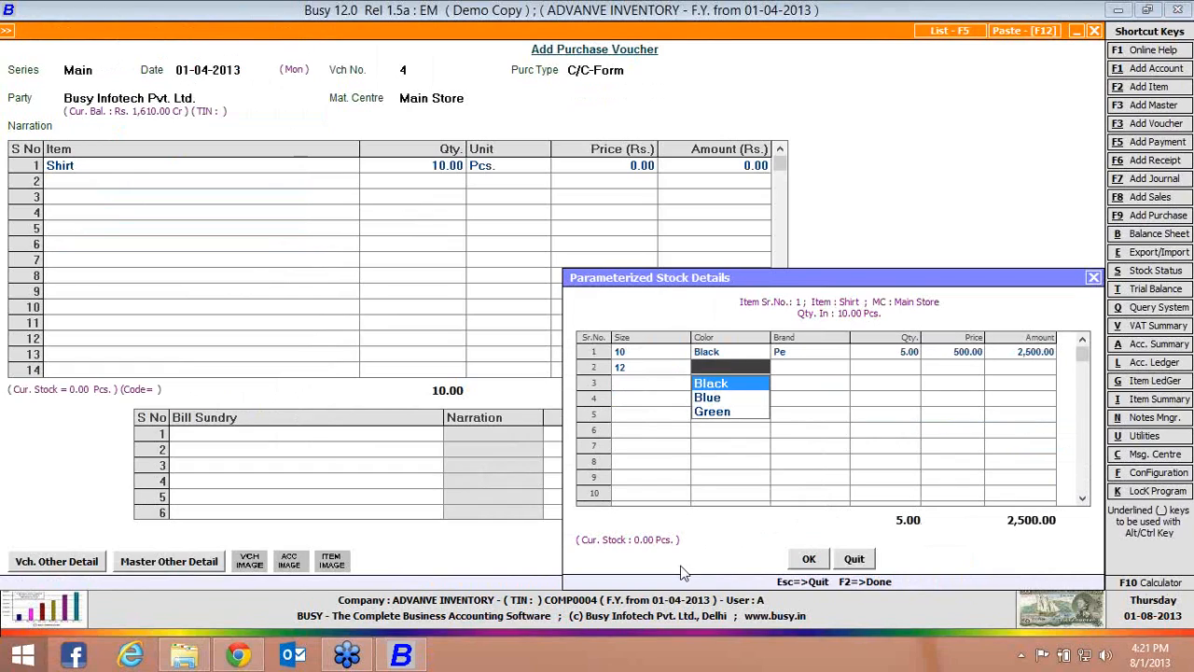
key(Return)
text(Lp)
key(Return)
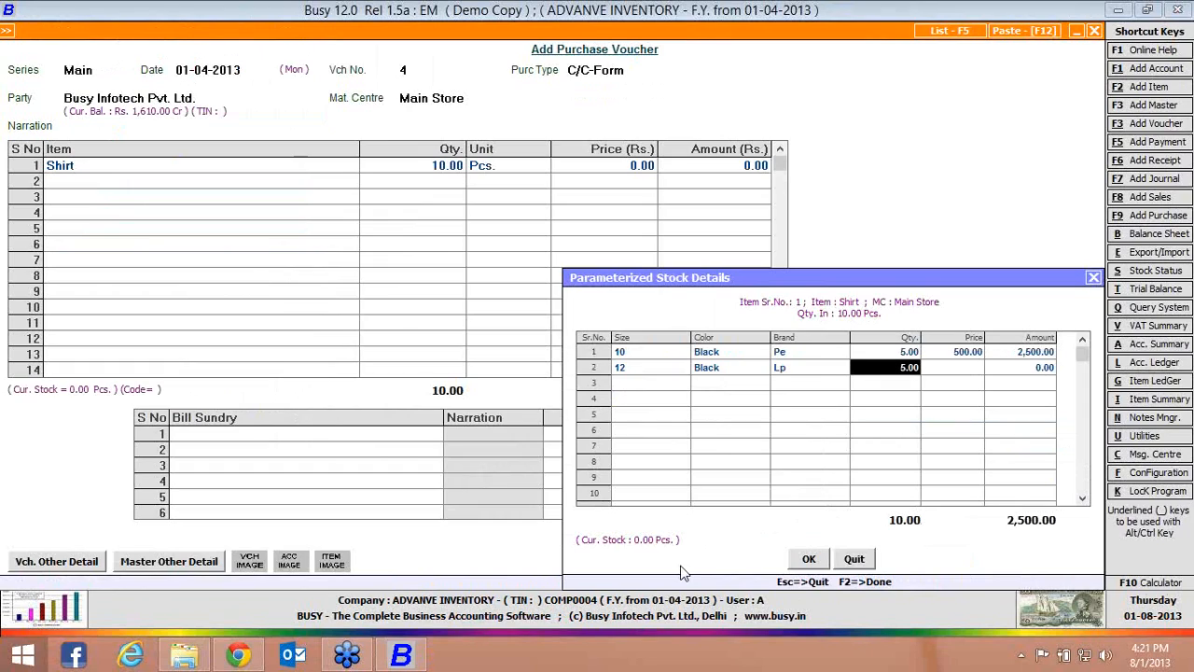
key(Return)
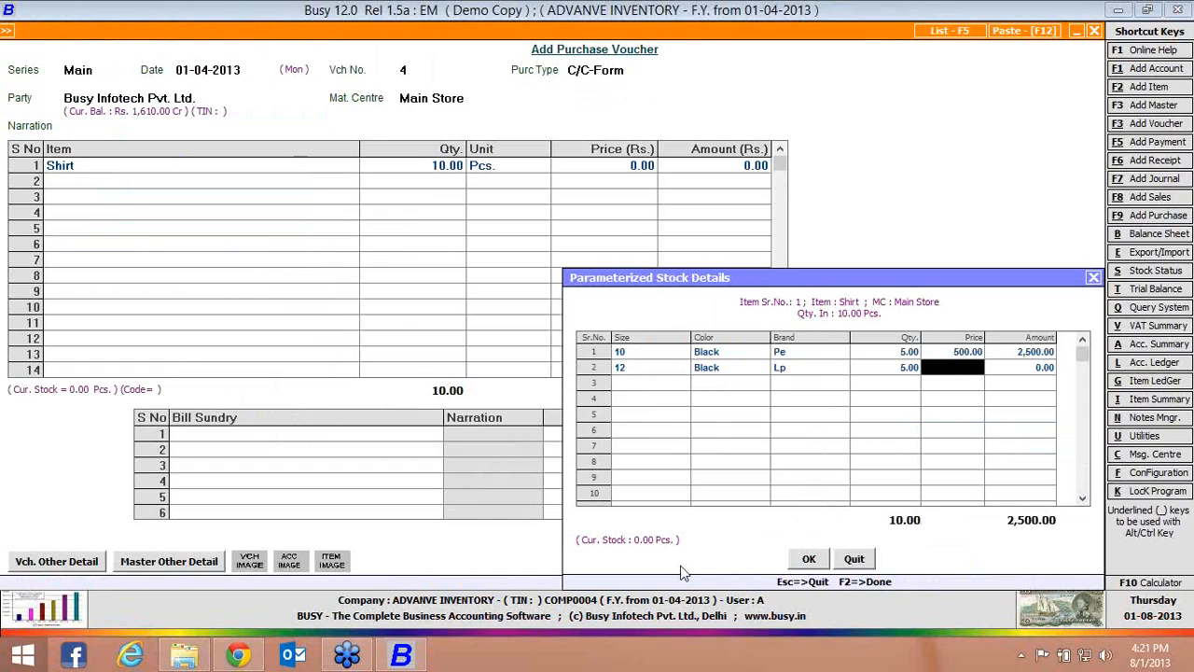
text(400)
key(Return)
Save the purchase voucher without charging sales tax, accept the default tax reporting and form details, and leave voucher entry
key(Return)
key(Return)
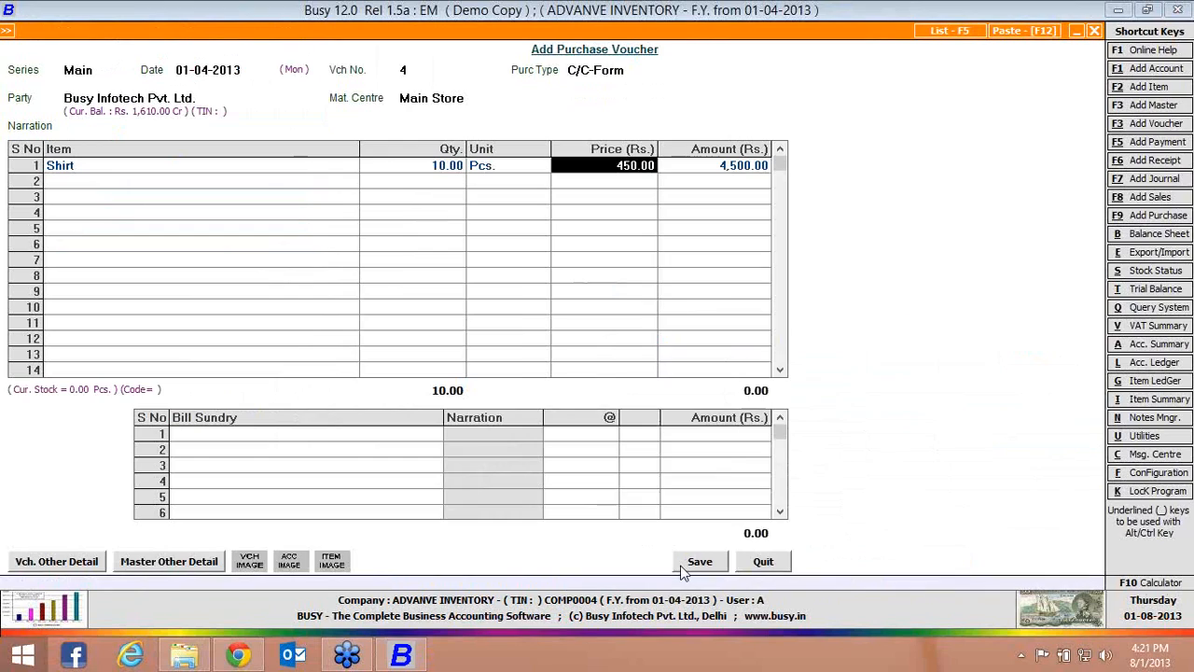
key(Return)
click(682, 567)
click(636, 372)
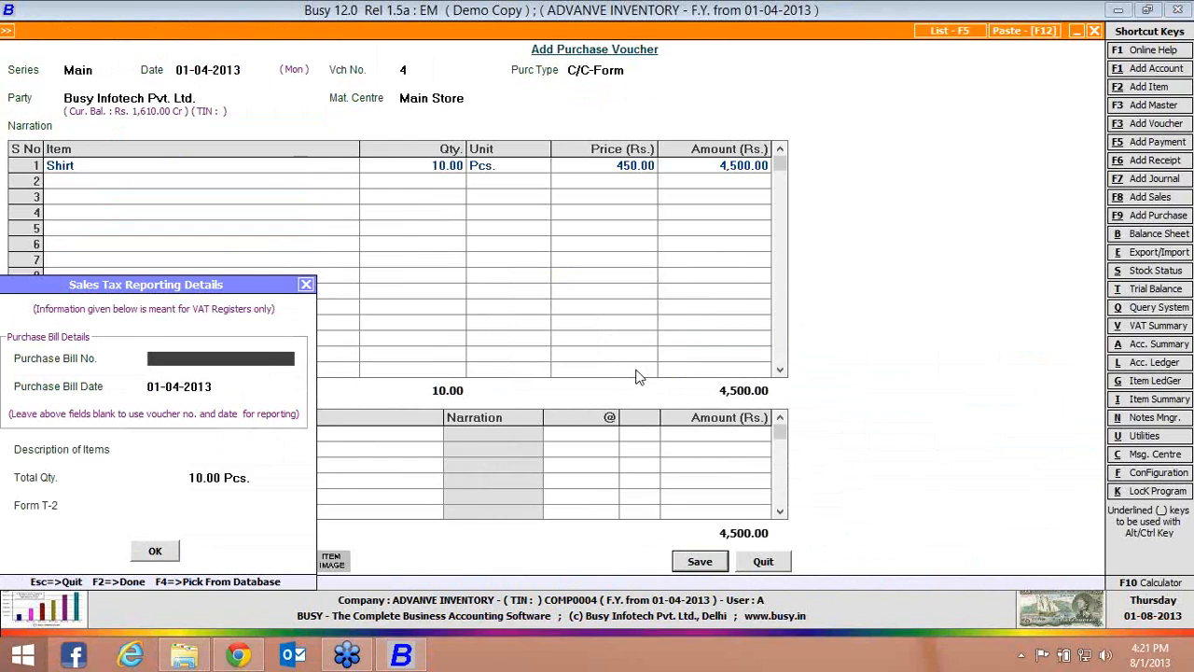
click(151, 552)
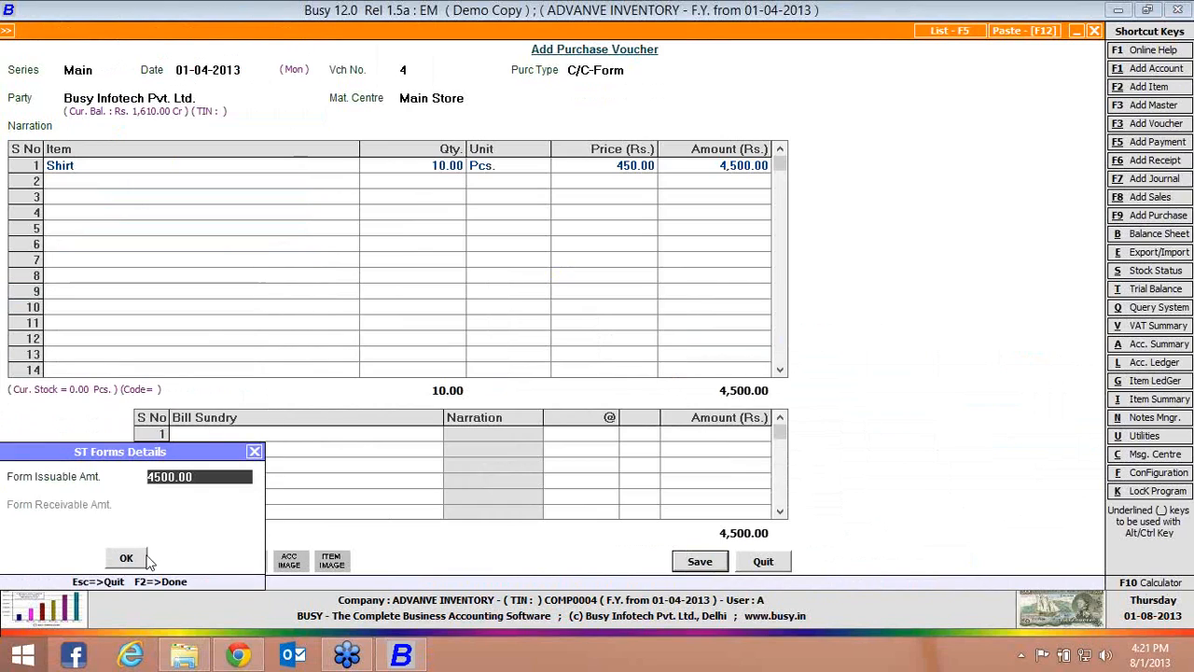
click(142, 558)
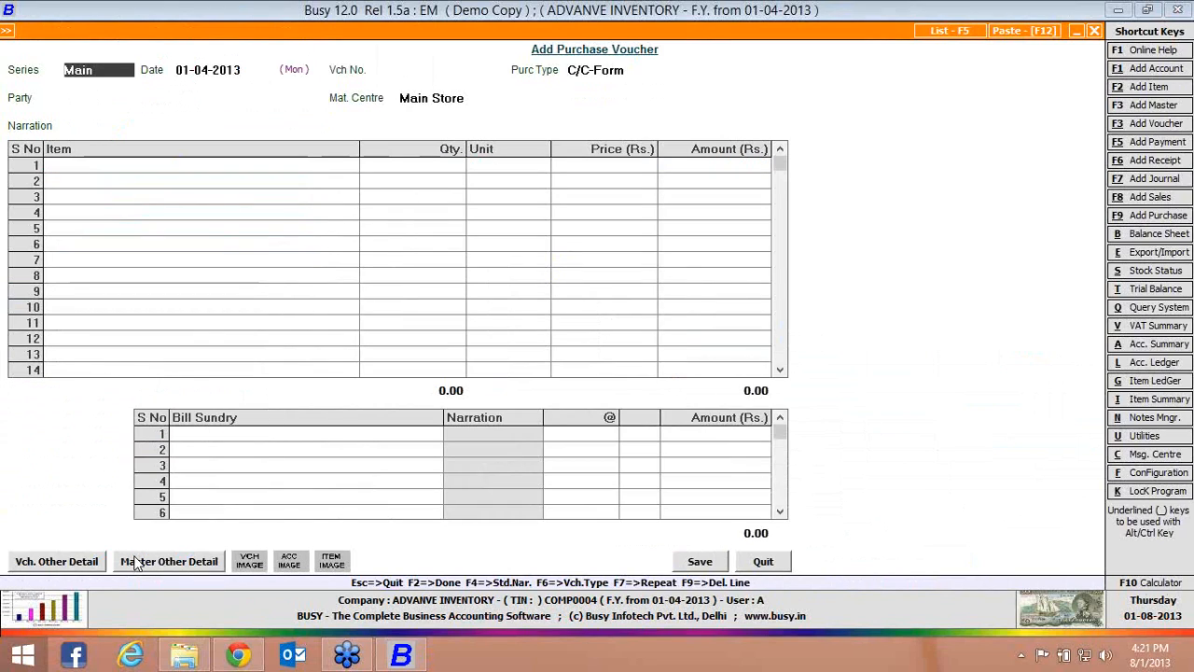
key(Escape)
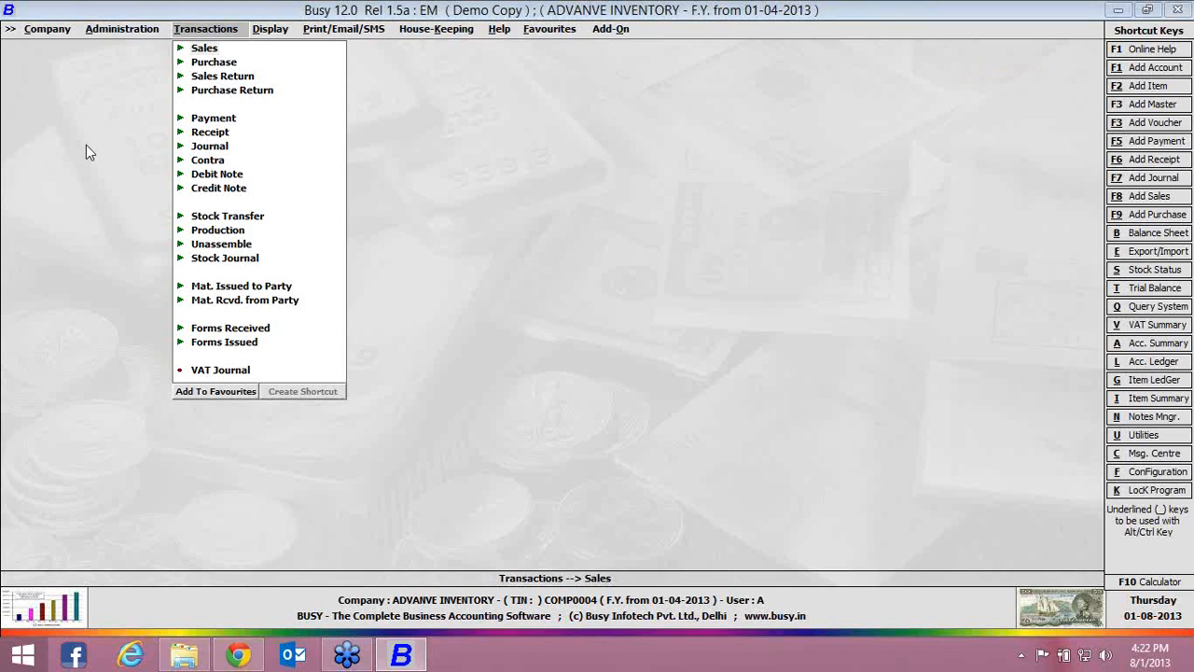
Start a sales voucher for party Cash with Main Store as the material centre
click(180, 52)
key(Down)
key(Return)
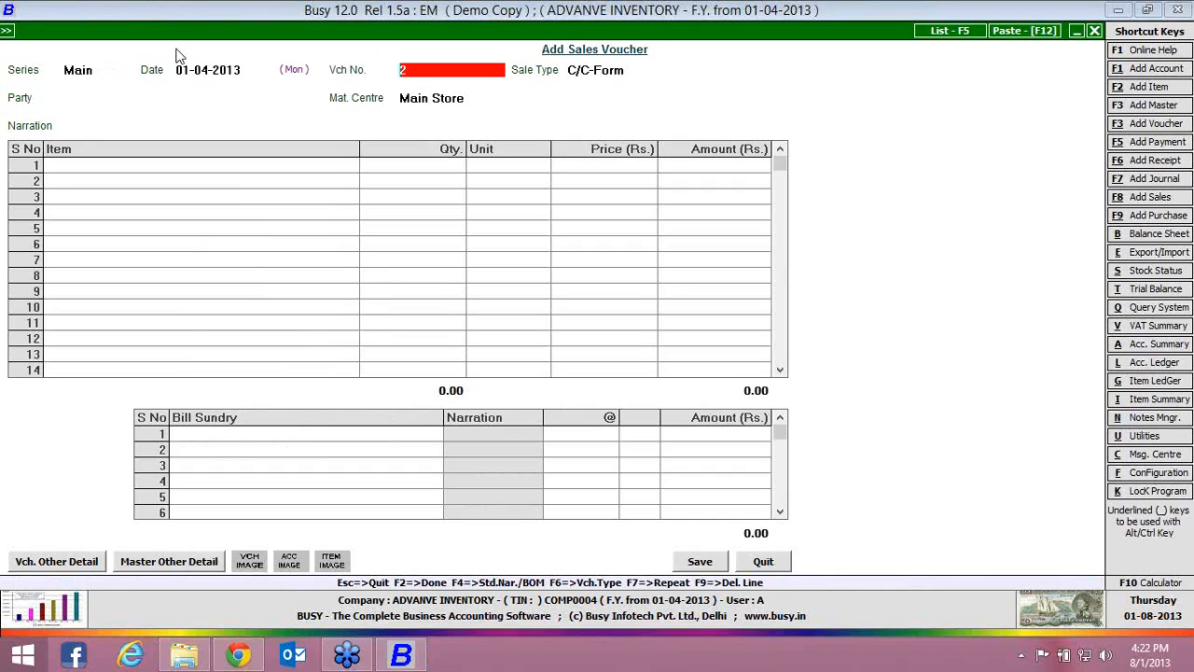
key(Return)
key(Down)
key(Return)
Enter the item Shirt with a quantity of 1 on the first line of the sales voucher
key(Return)
key(Return)
key(Return)
key(Down)
key(Down)
key(Down)
key(Down)
key(Down)
key(Down)
key(Return)
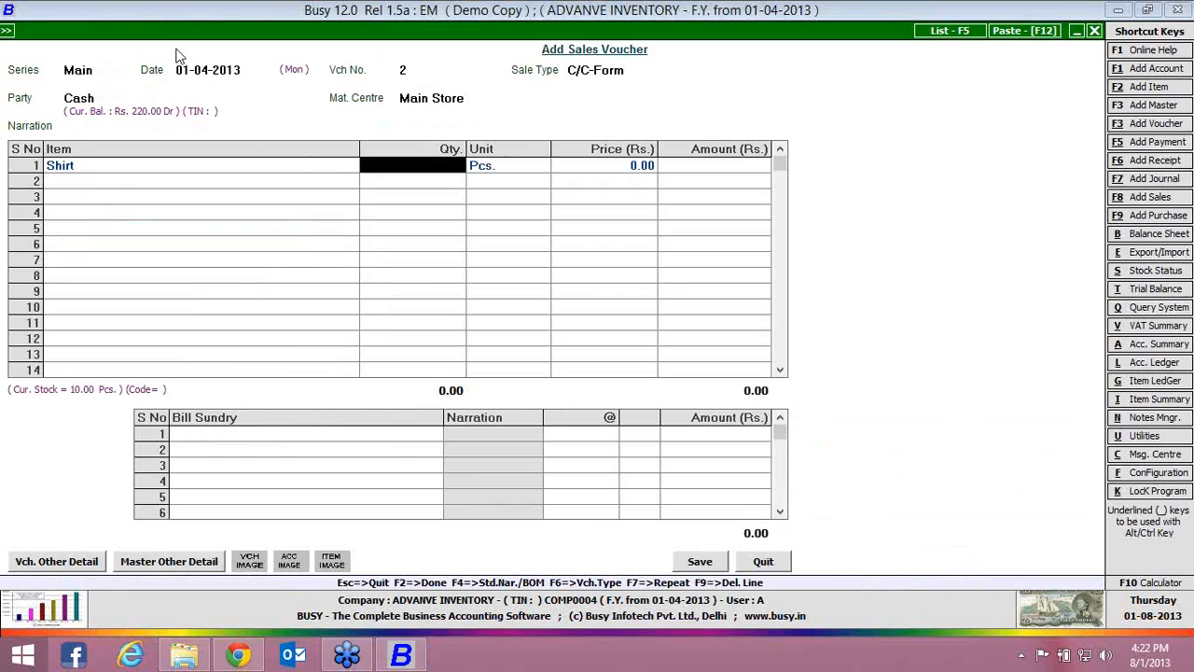
text(1)
key(Return)
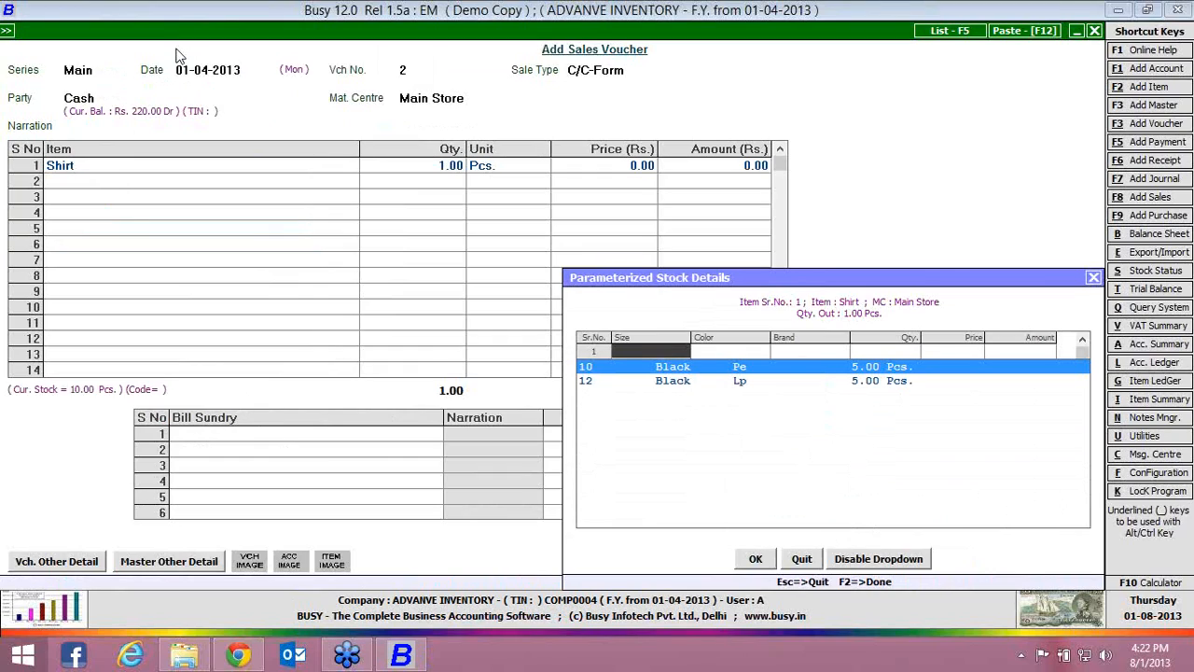
Allocate the sold shirt to the size 12, Black, Lp stock at a price of 600 and accept the parameter details
key(Down)
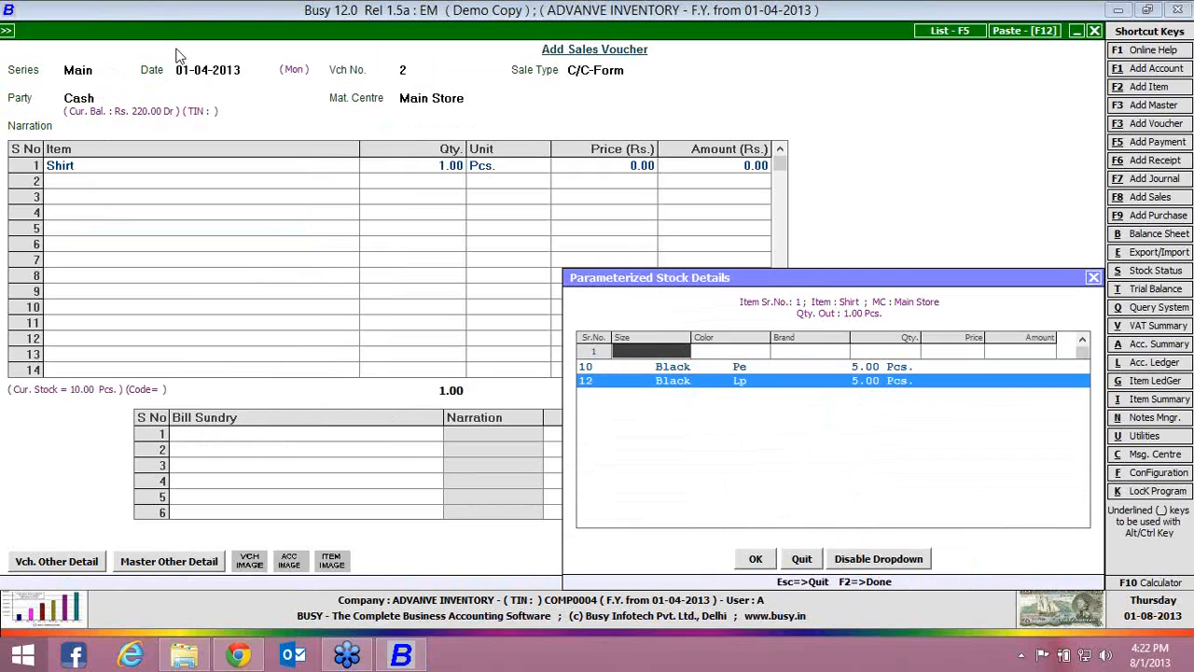
key(Return)
key(Return)
key(Return)
key(Return)
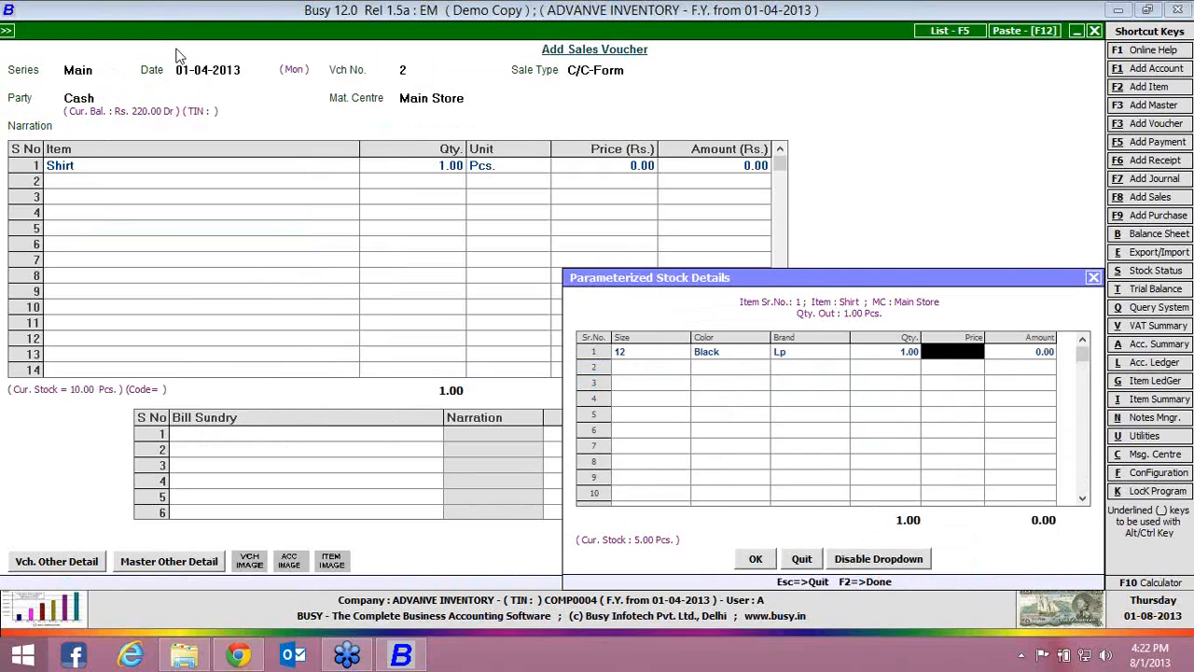
text(600)
key(Return)
key(Return)
key(Return)
key(Return)
key(Return)
key(Return)
key(Return)
key(Return)
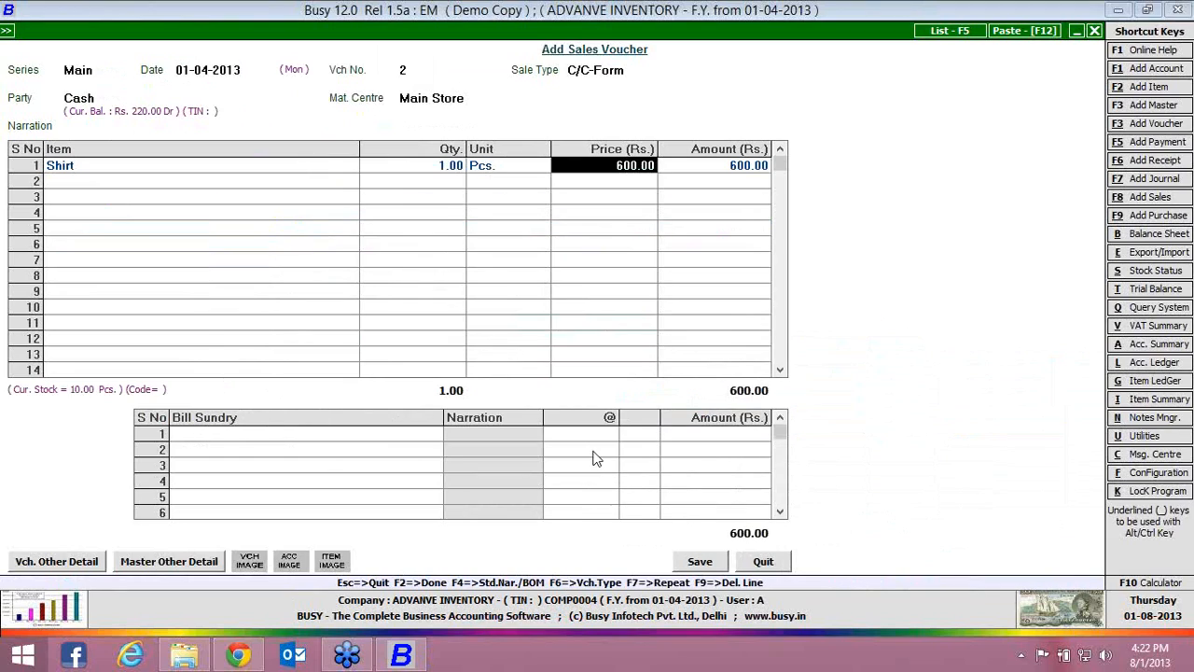
Save the sales voucher without charging sales tax or printing the invoice, and leave voucher entry
key(Return)
key(Return)
key(Return)
key(Return)
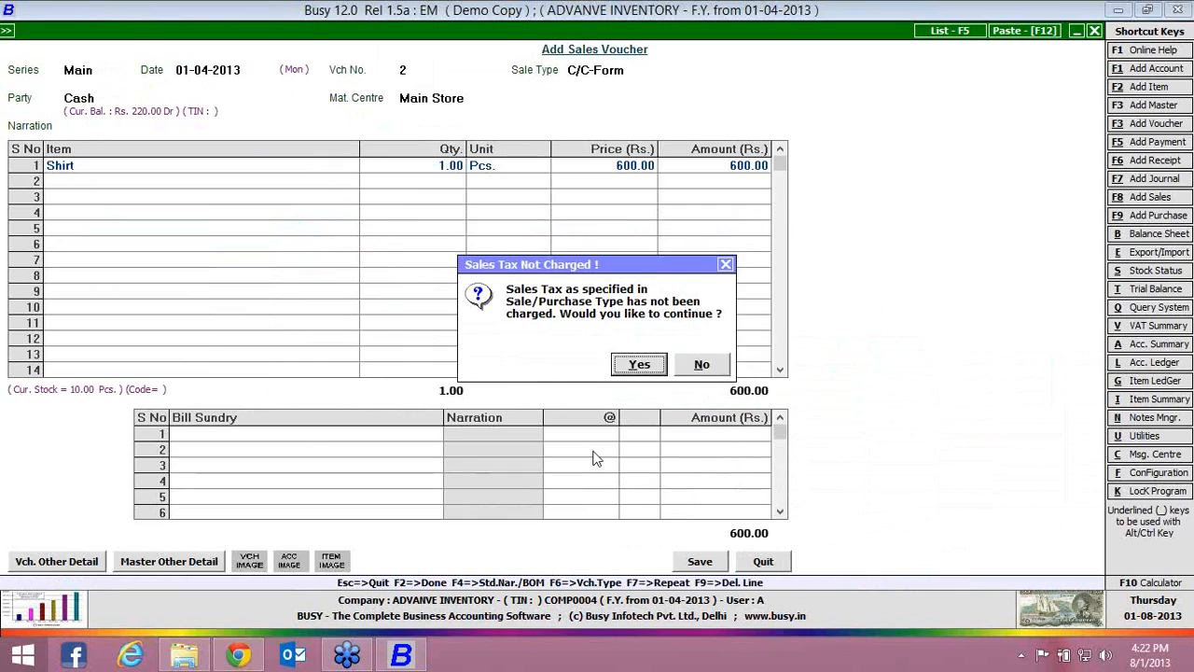
key(Return)
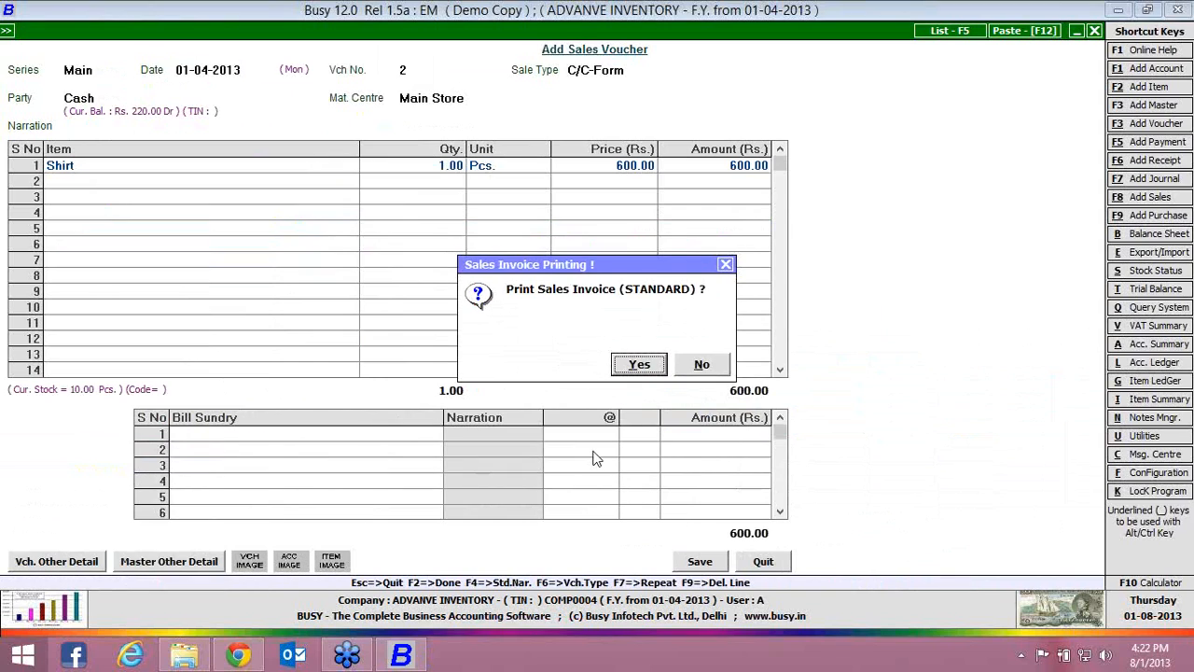
key(n)
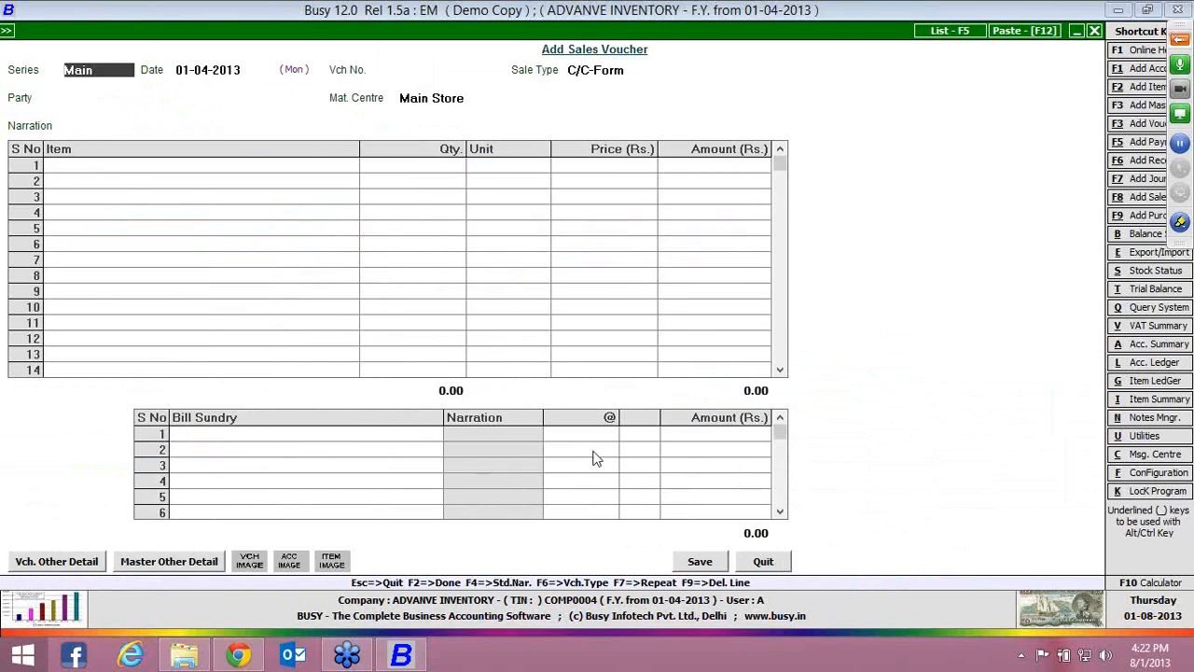
key(Escape)
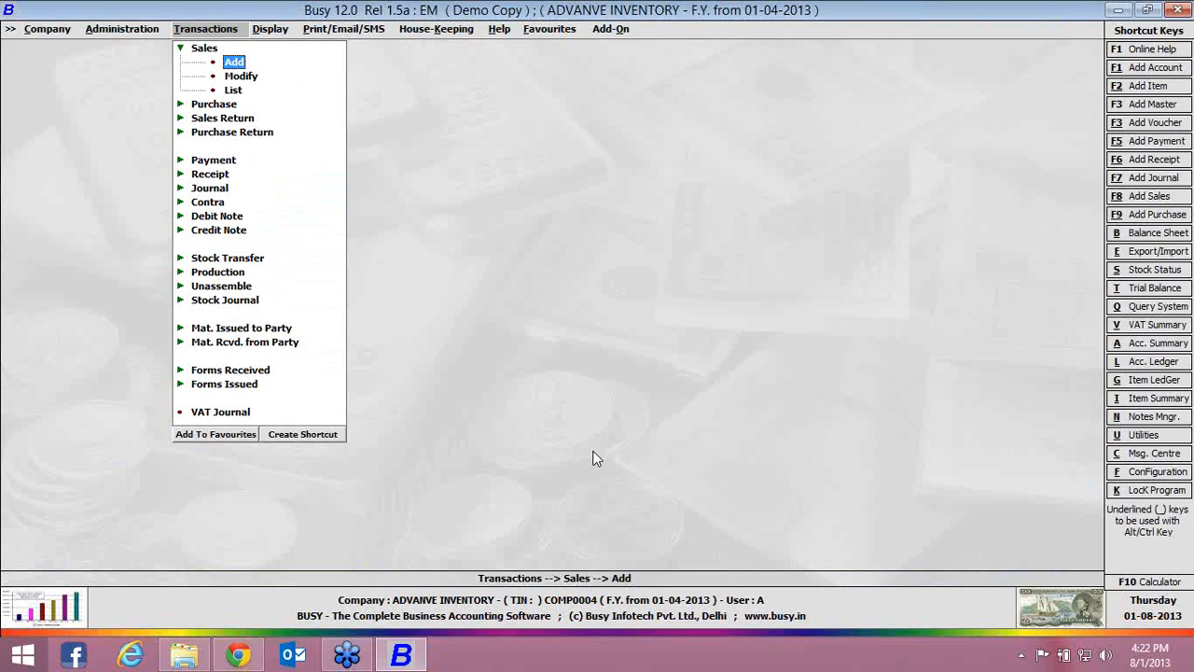
Open the standard invoice/document printing configuration for the Sales Invoice
key(alt+a)
key(Escape)
key(Escape)
key(Down)
key(Return)
key(Down)
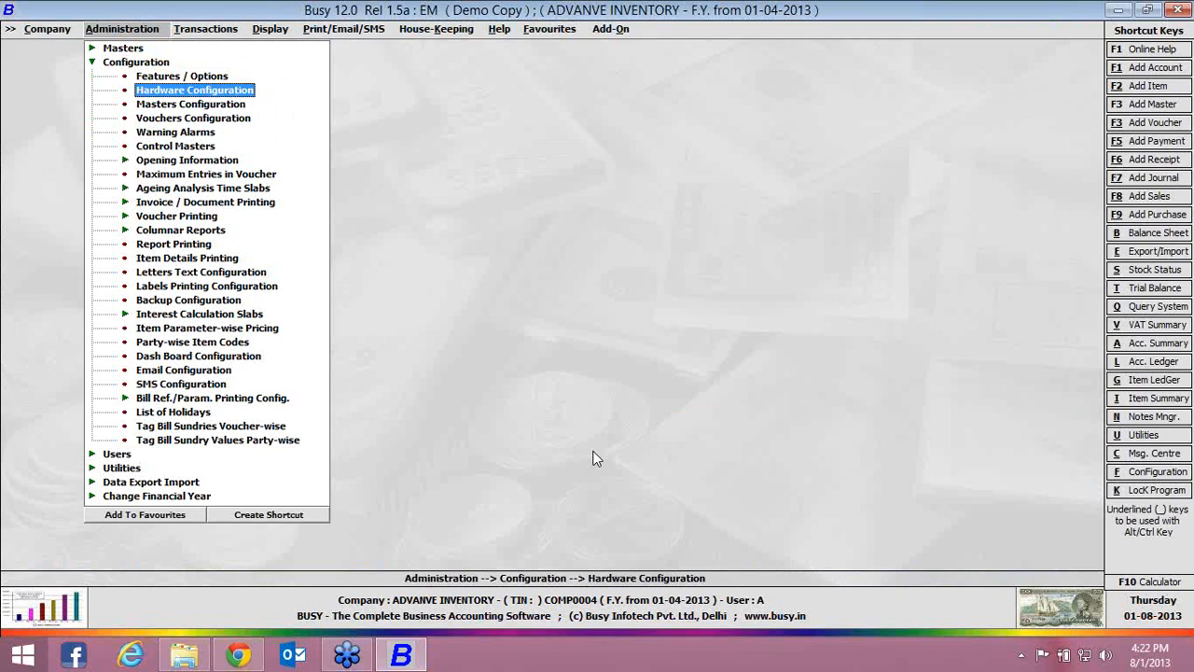
key(Down)
key(Down)
key(Down)
key(Down)
key(Down)
key(Down)
key(Down)
key(Down)
key(Return)
key(Down)
key(Return)
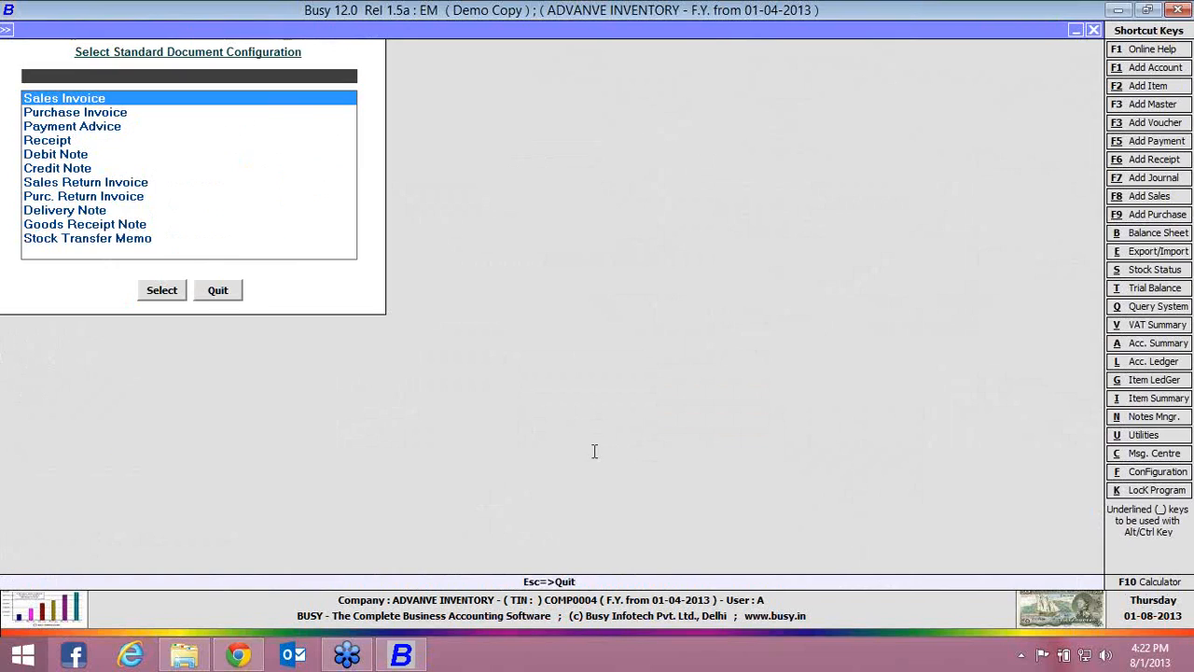
key(Return)
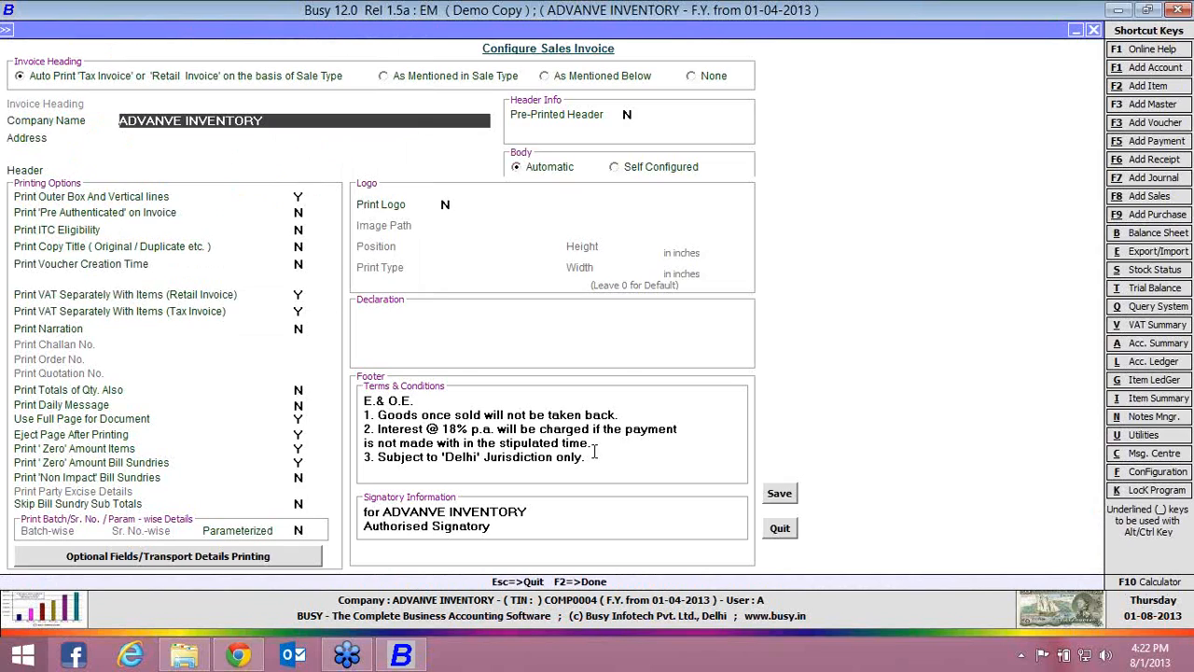
Enable printing of parameterized details on the sales invoice and save the configuration
click(297, 530)
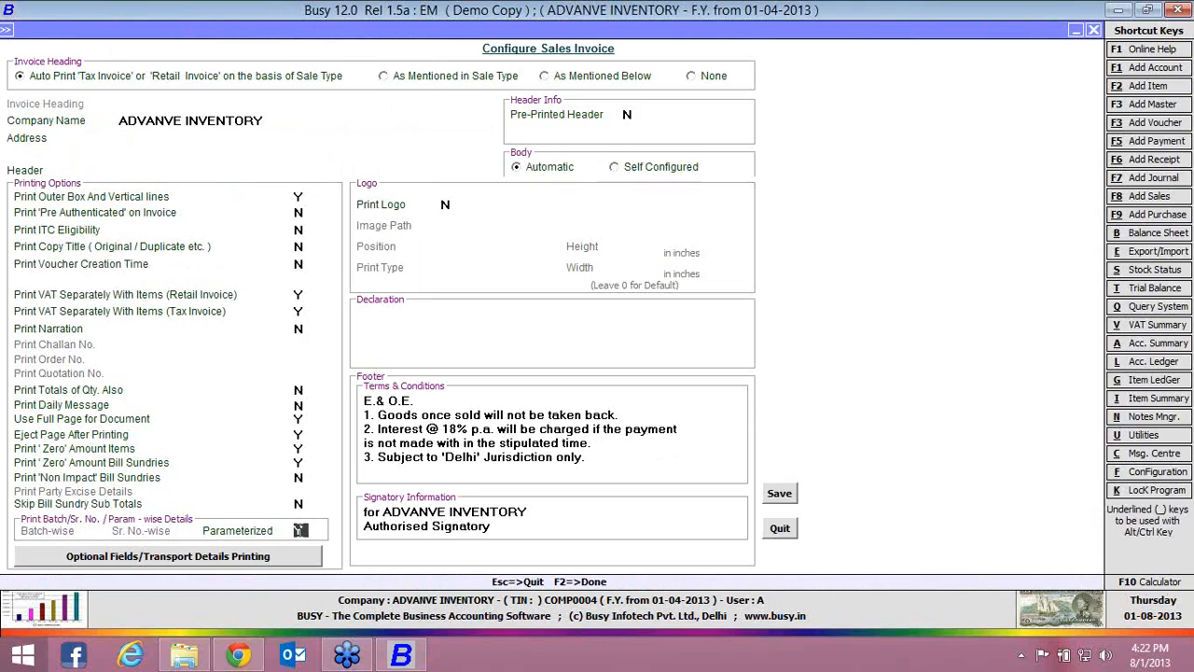
text(y)
click(781, 497)
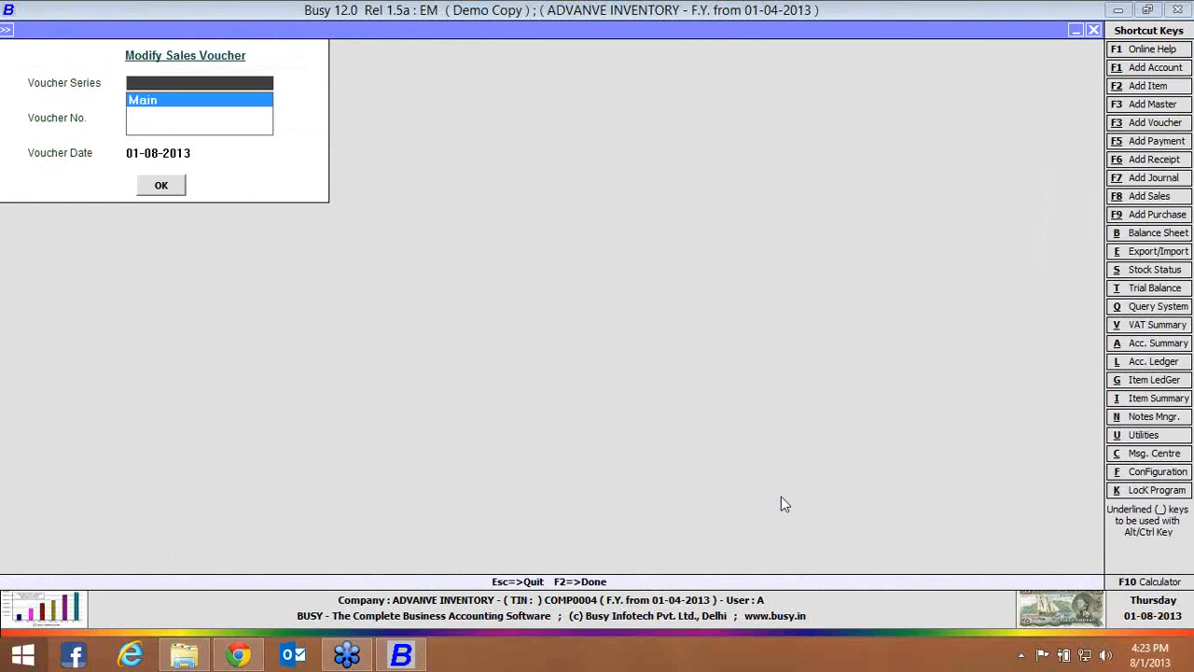
Open sales voucher 2 for modification, preview its sales invoice, and close both the preview and the voucher
key(Return)
text(2)
key(Return)
key(Return)
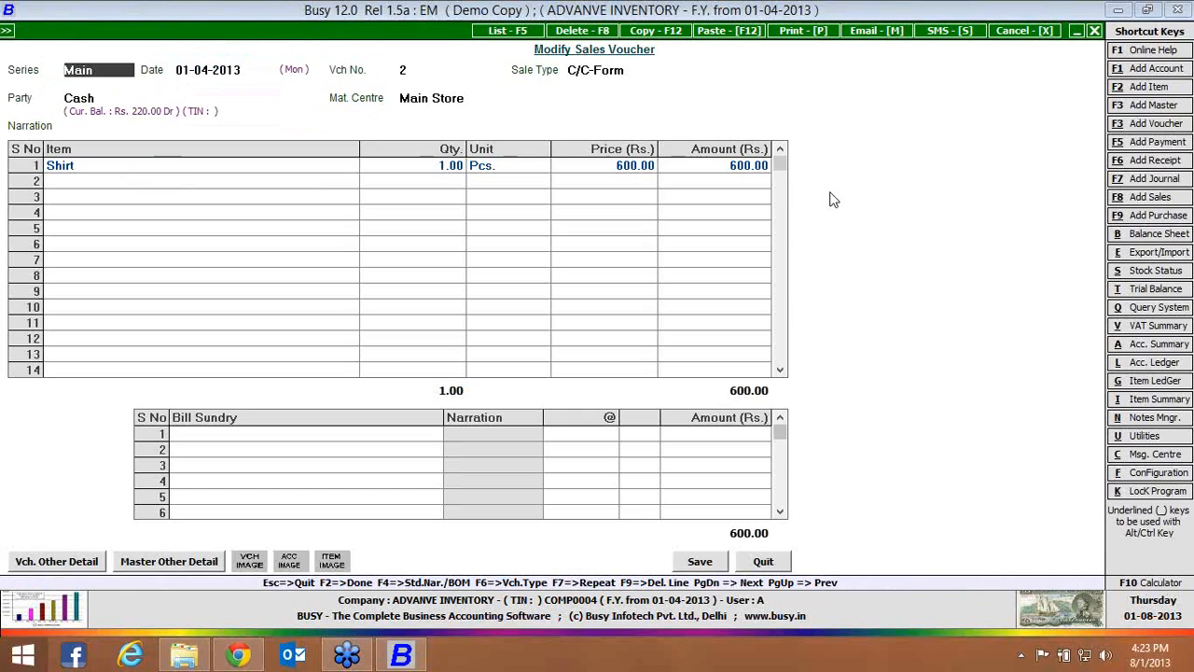
click(804, 31)
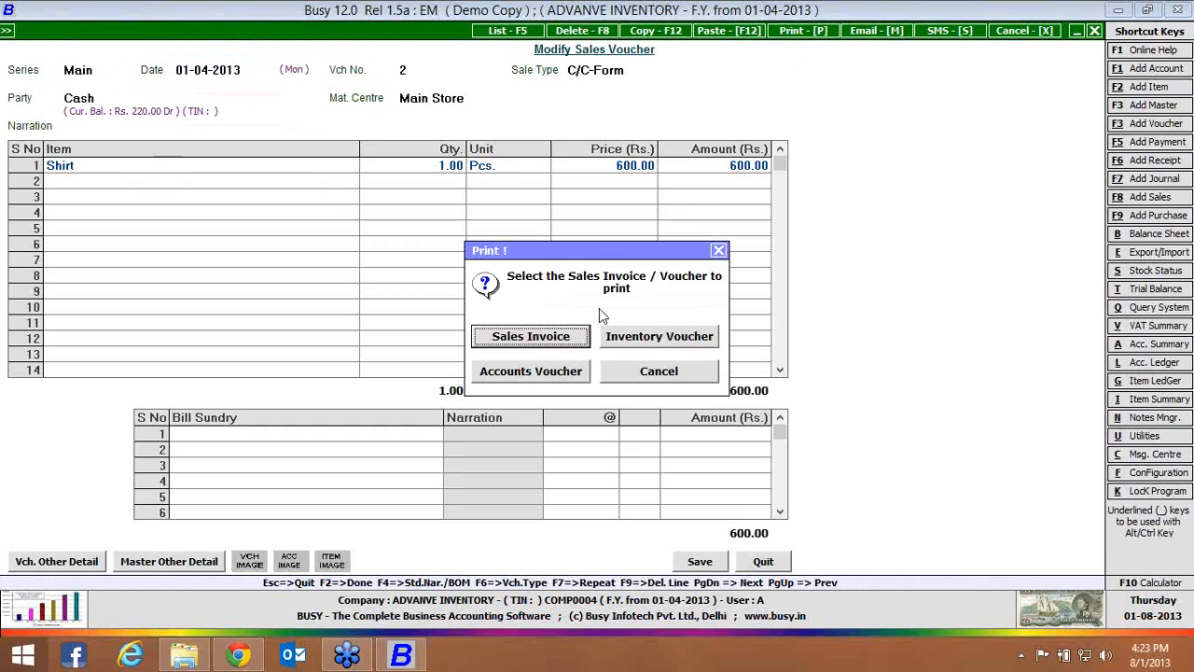
click(574, 339)
click(803, 30)
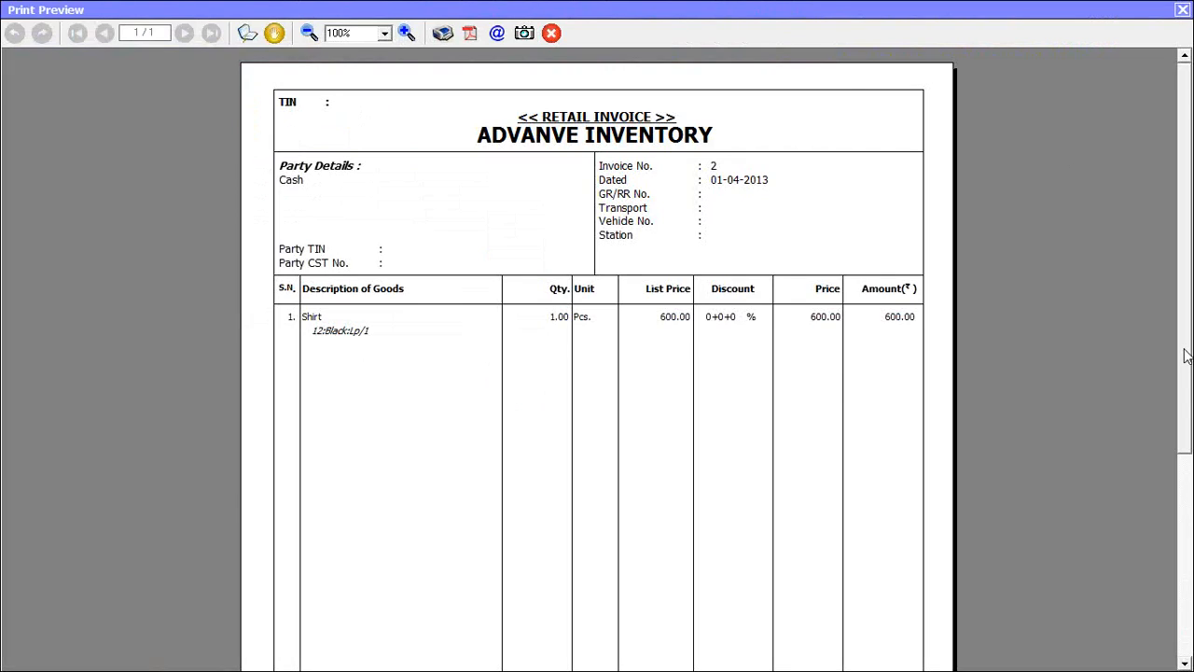
scroll(1190, 403, down, 1)
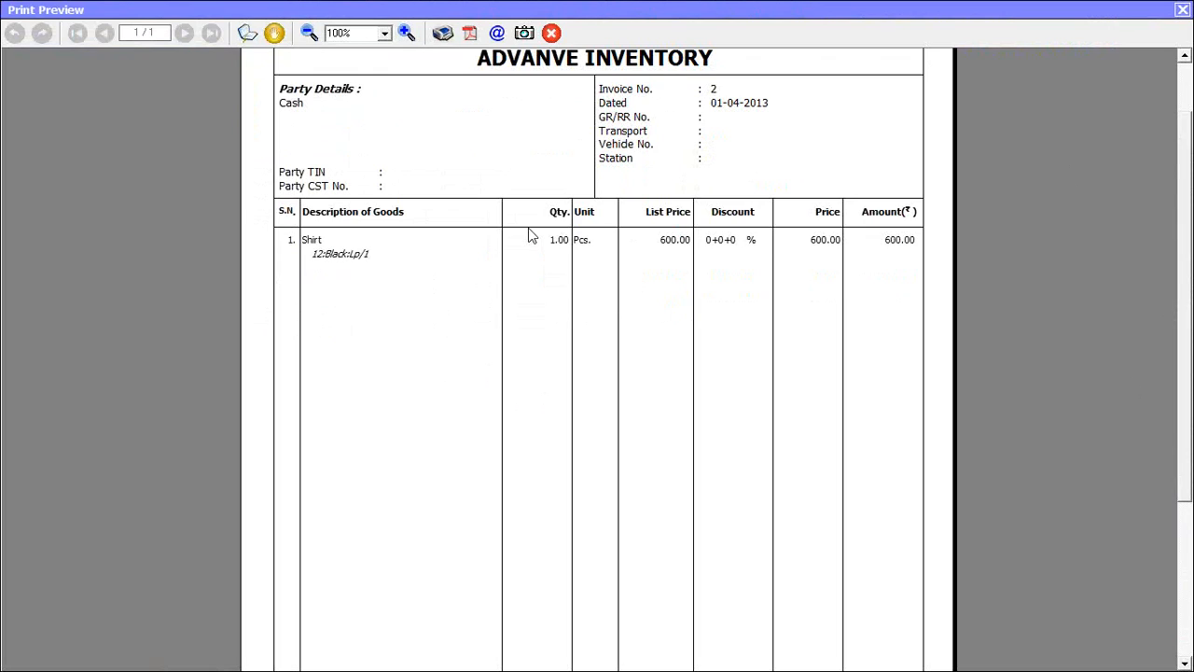
click(1183, 9)
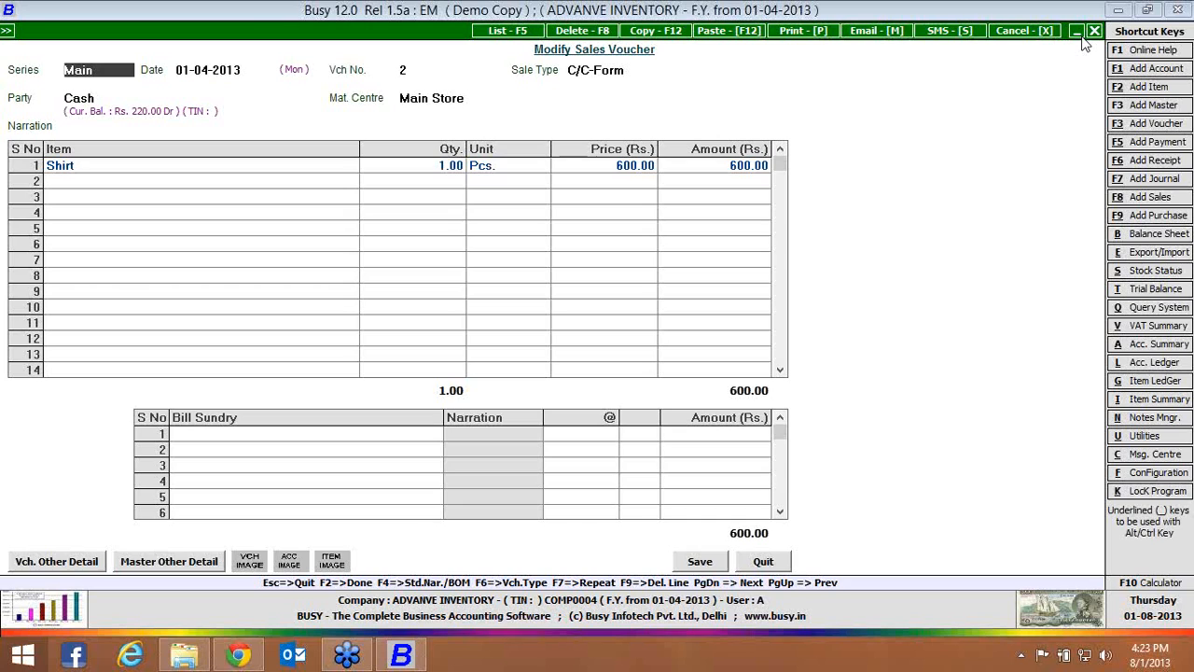
click(1096, 31)
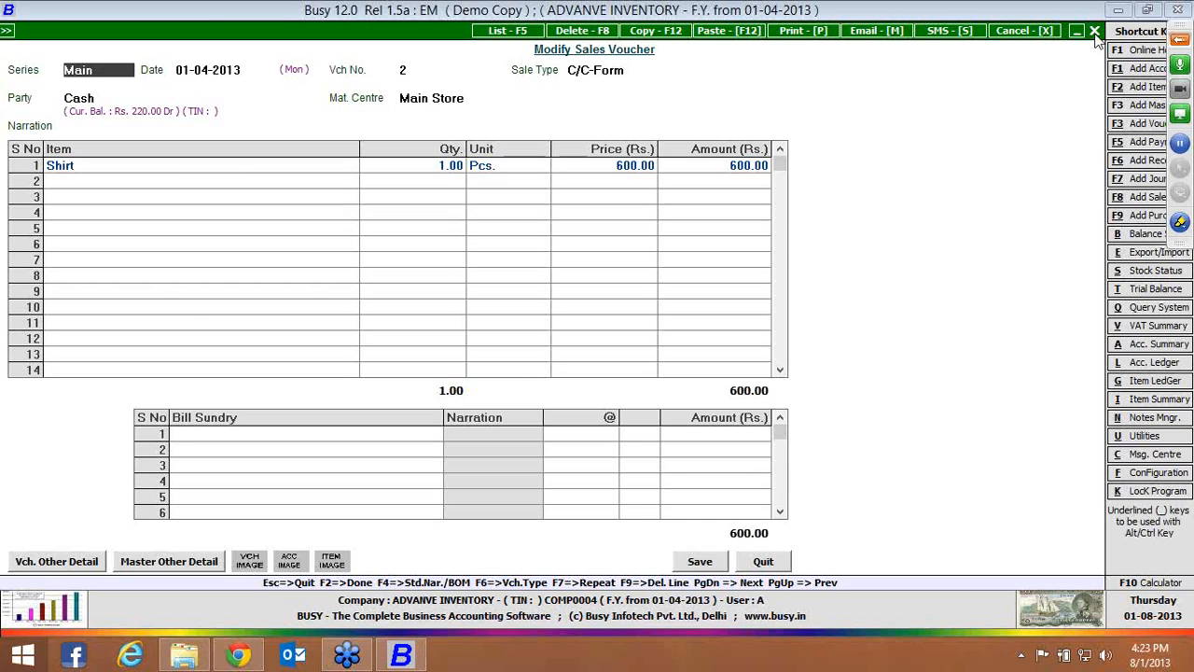
Find the Balances Only version of the parameterized closing stock report
key(Right)
key(Down)
key(Down)
key(Down)
key(Down)
key(Down)
key(Down)
key(Down)
key(Down)
key(Down)
key(Down)
key(Down)
key(Down)
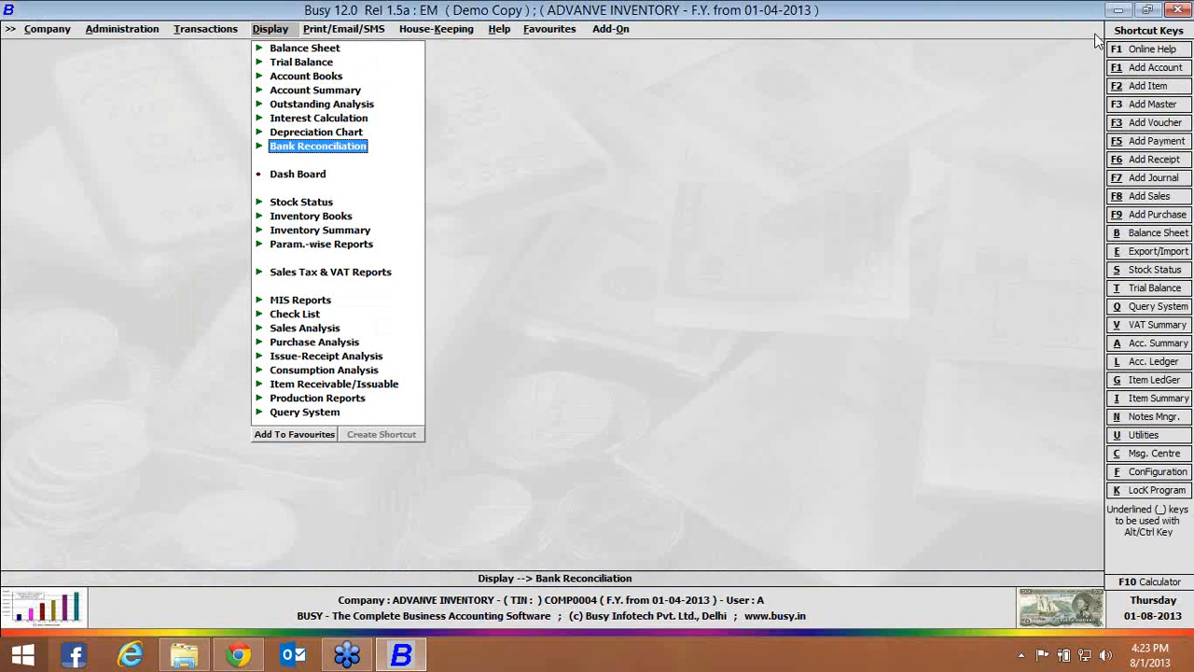
key(Right)
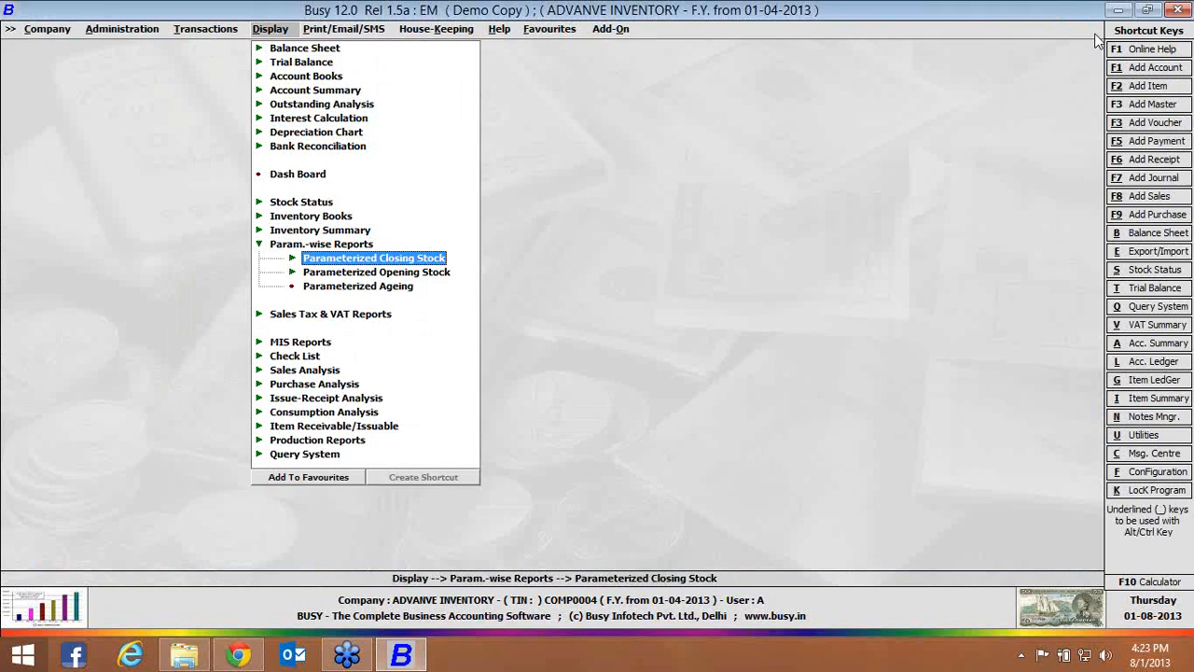
key(Down)
key(Down)
key(Up)
key(Up)
key(Right)
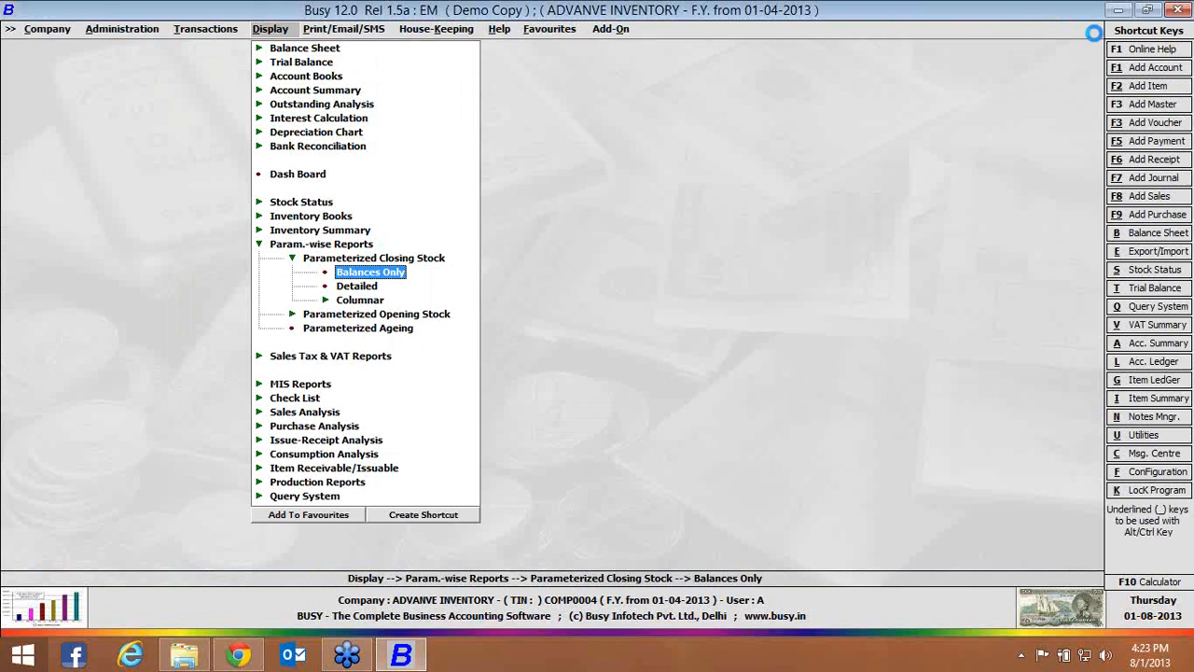
Display parameterized stock for all items in Main Store as on 01-04-2013, examine the size, color and brand rows, and close the report
key(Return)
key(Return)
key(Return)
key(Return)
key(Return)
key(Return)
key(Return)
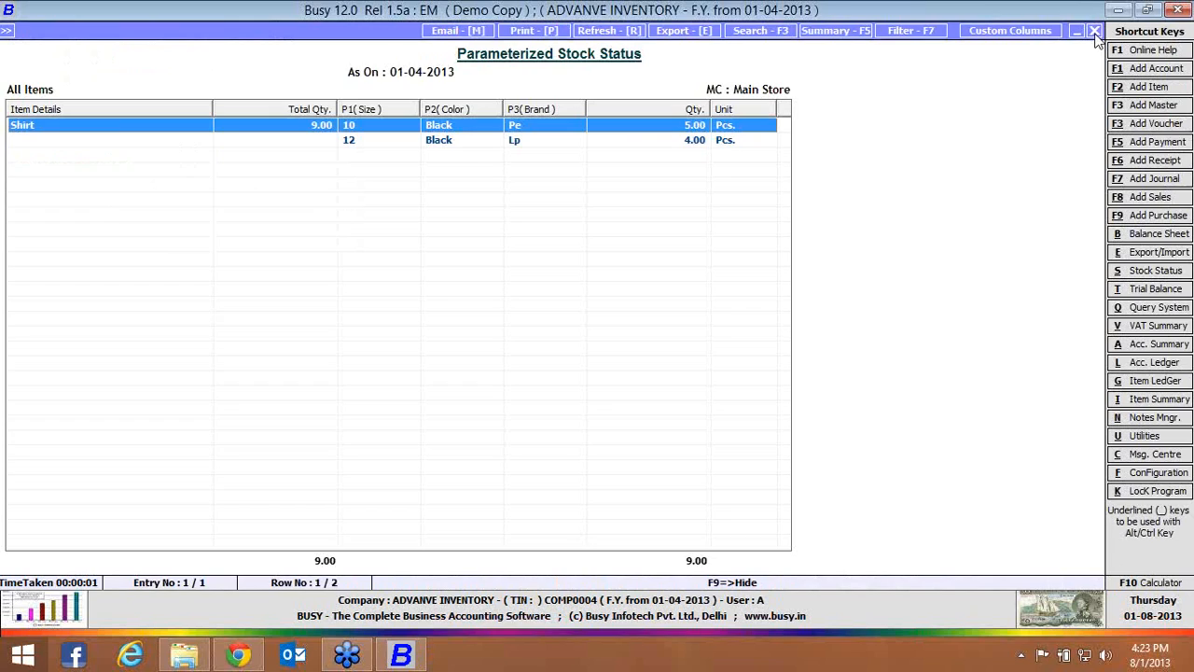
key(Down)
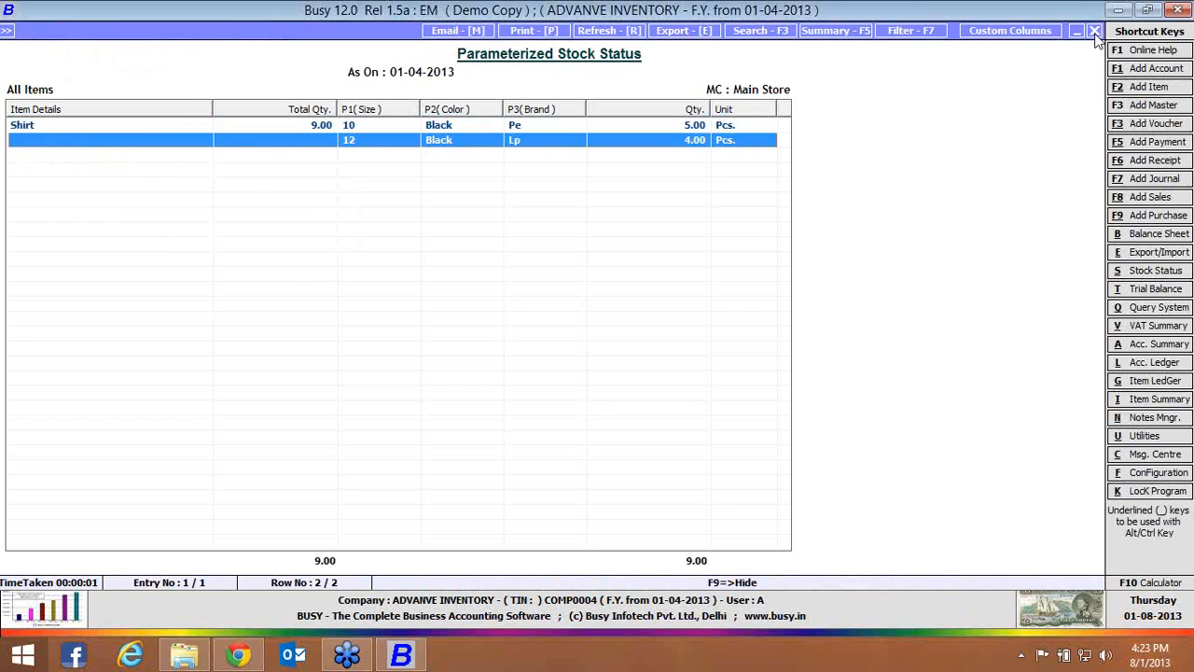
click(1095, 33)
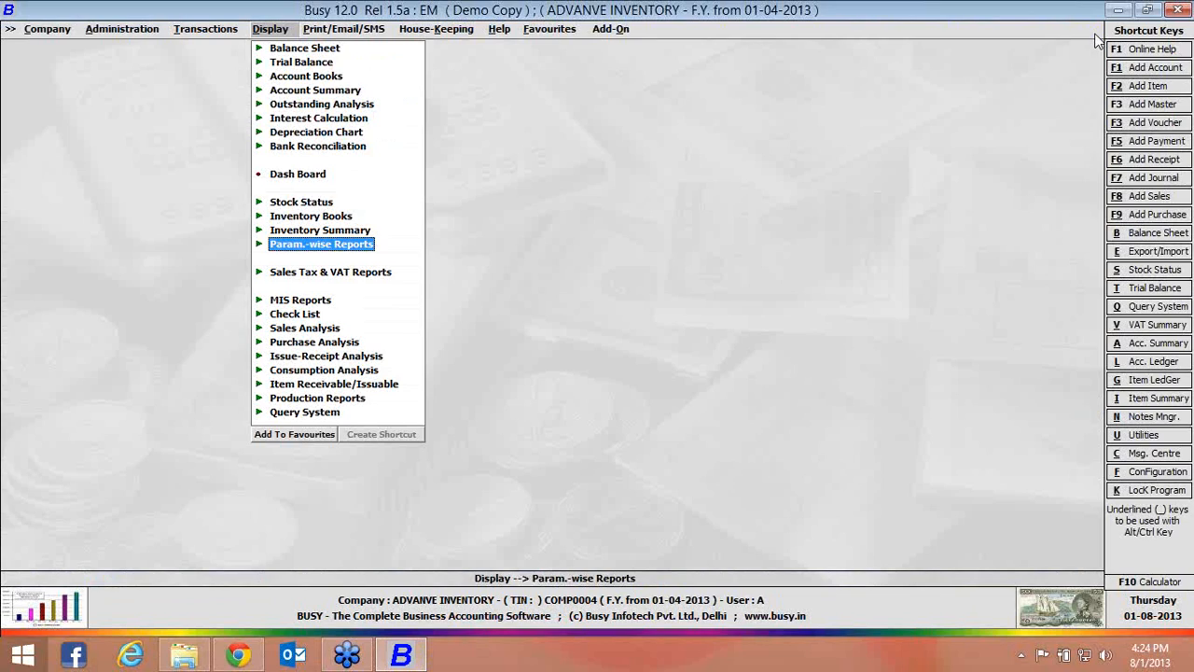
Delete all vouchers up to 31-03-2014 without carrying over item or account balances, and leave the voucher deletion utility
key(Left)
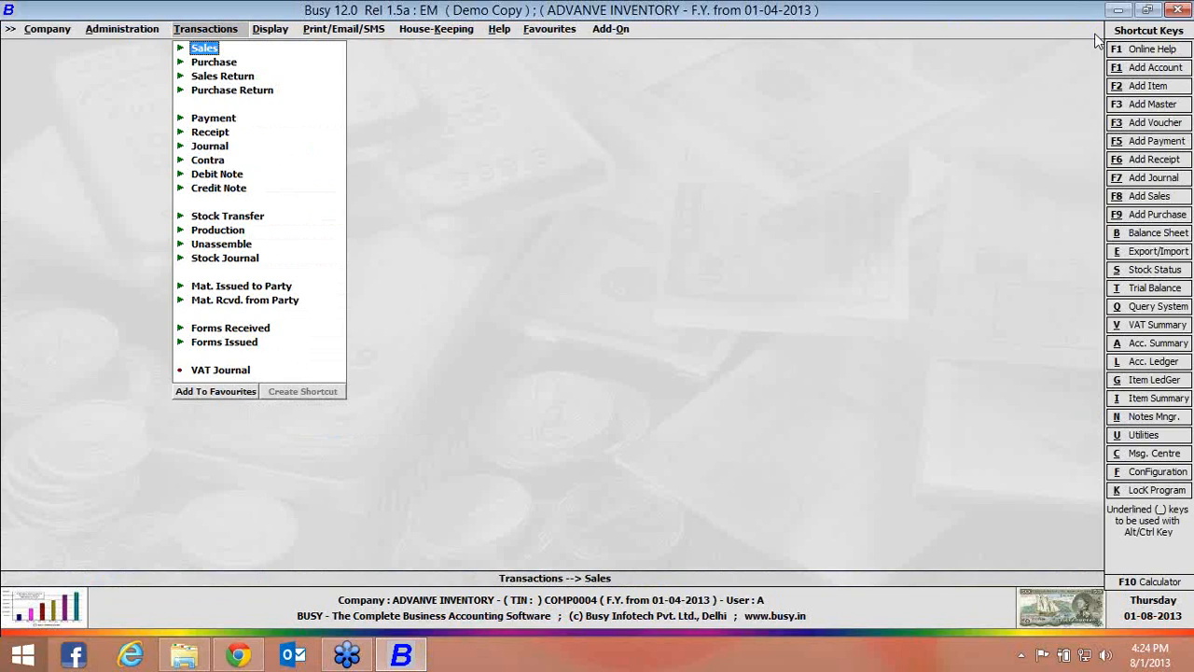
key(Down)
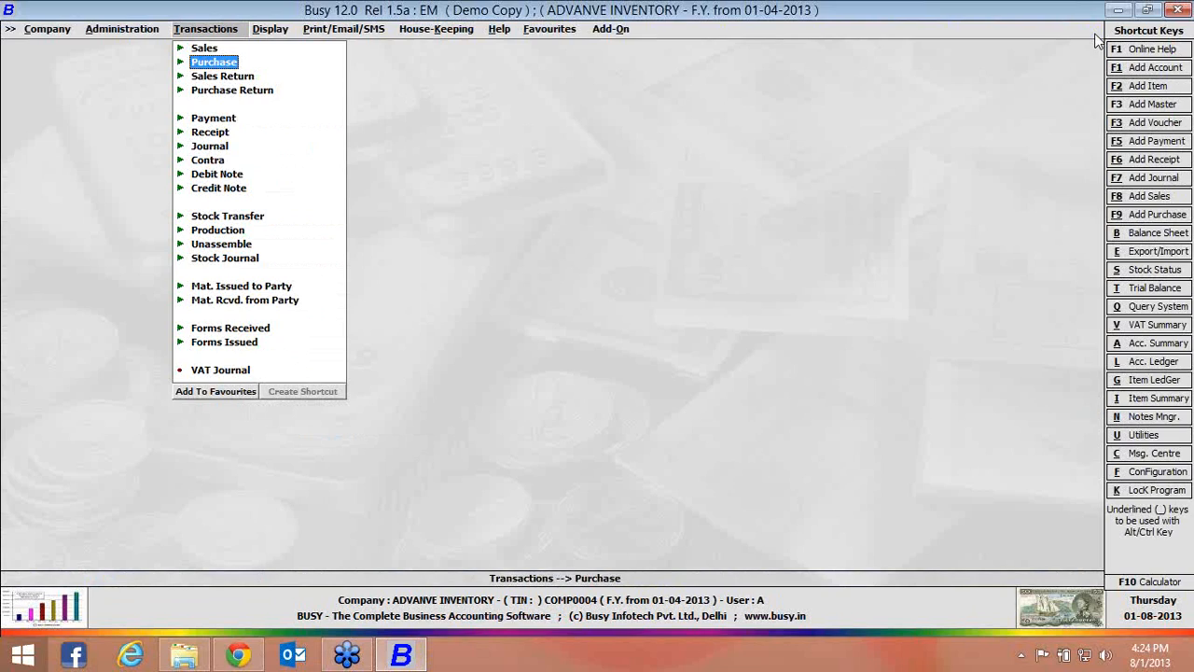
key(ctrl+alt+d)
key(Return)
key(y)
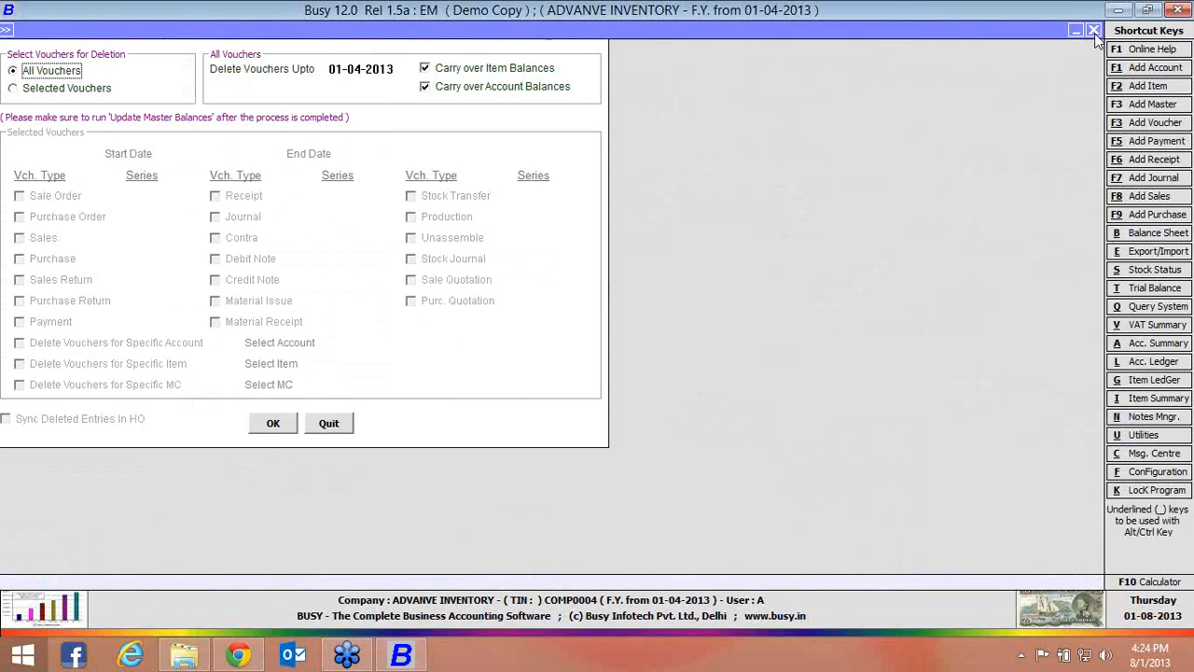
key(Return)
text(31-3)
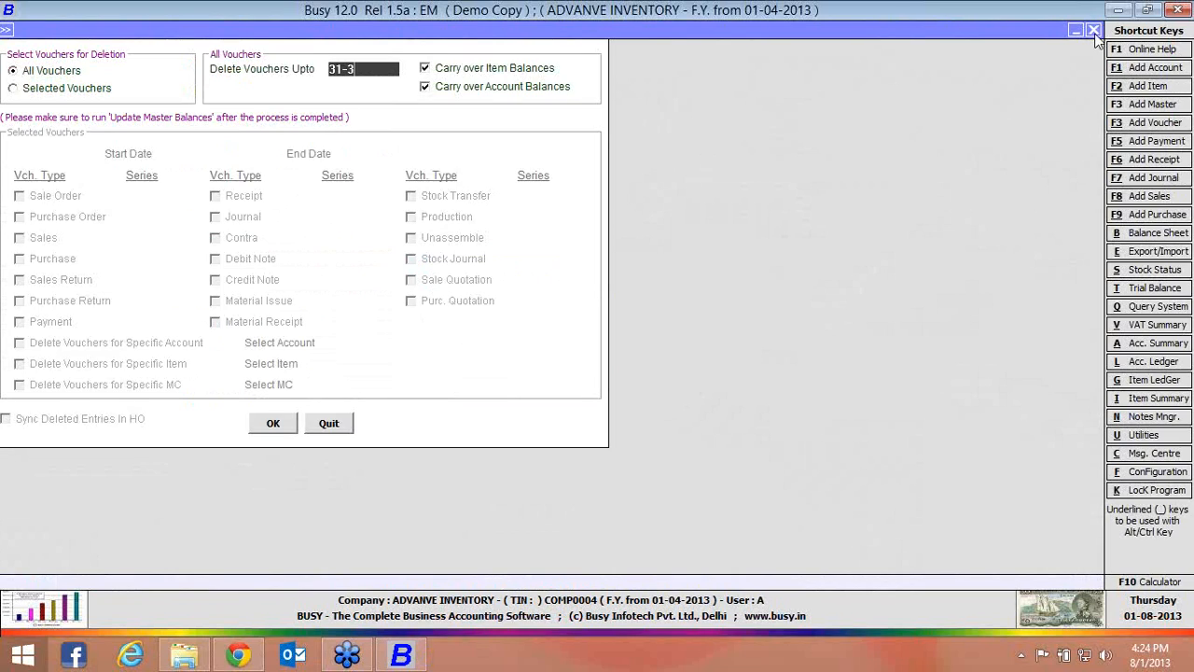
key(Return)
key(space)
key(Return)
key(space)
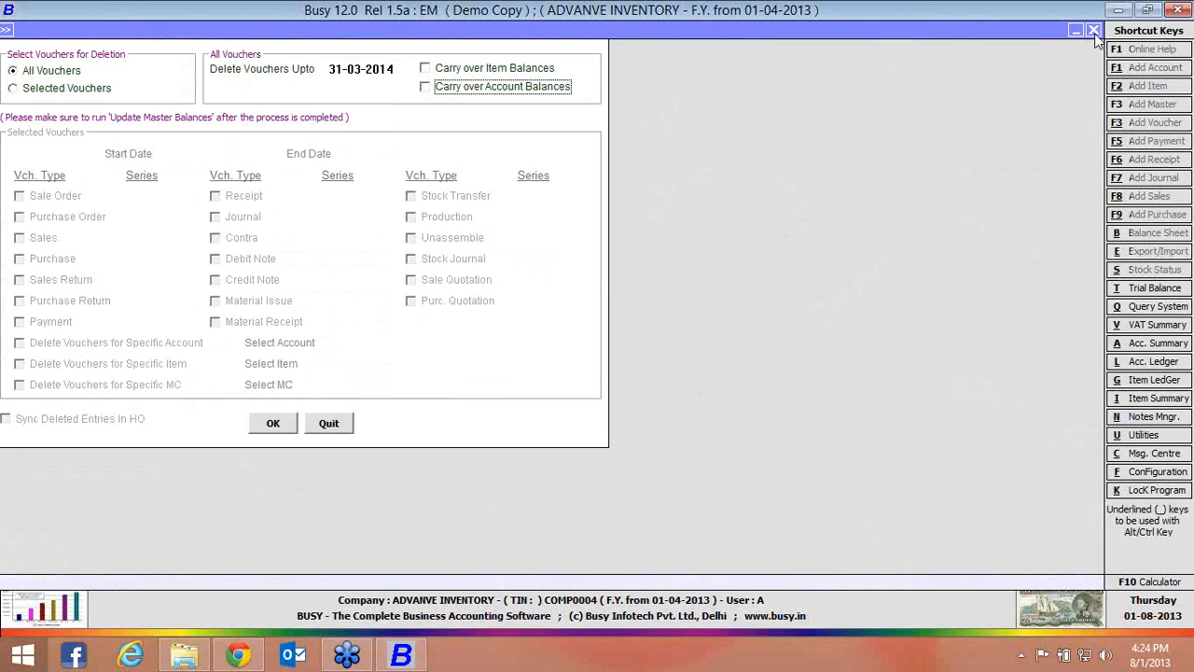
key(Return)
key(y)
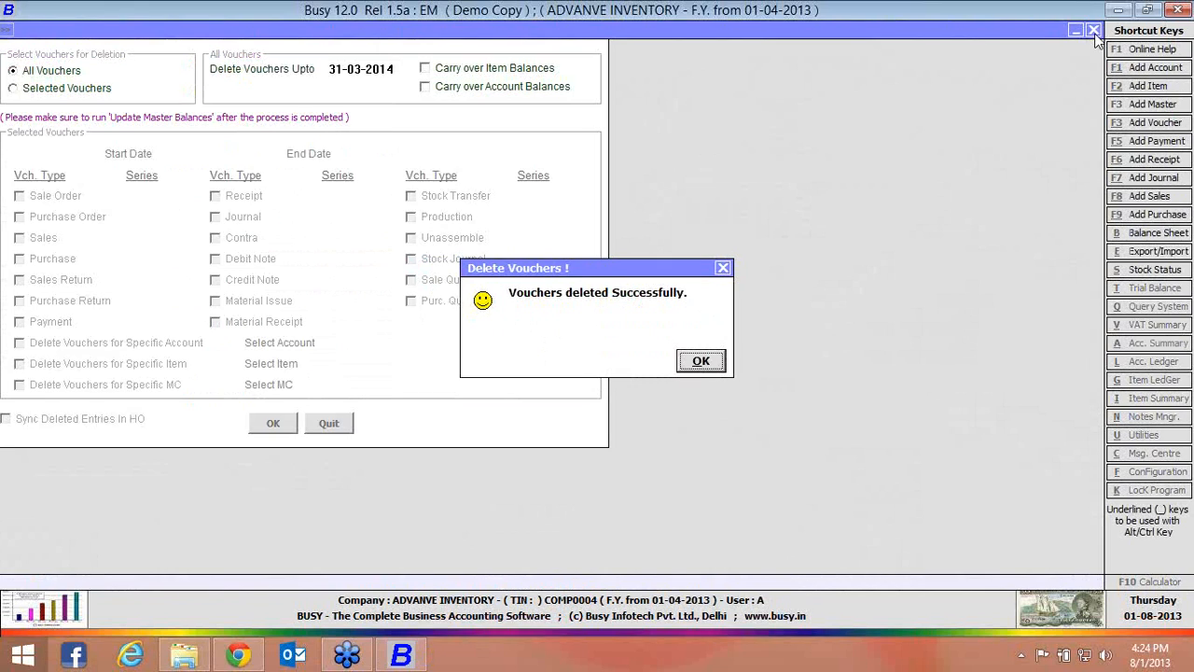
key(Return)
key(Escape)
Start purchase voucher 1 dated 01-04-2013 with type C/C-Form, party Busy Infotech Pvt. Ltd. and material centre Main Store
key(F9)
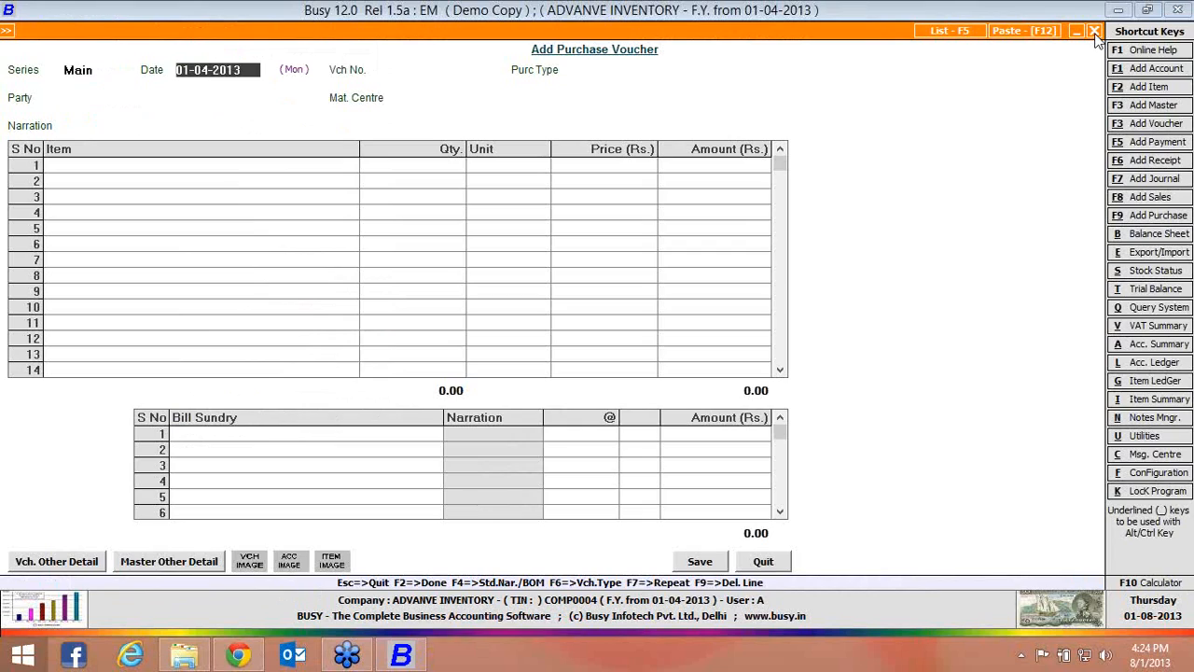
key(Return)
key(Return)
key(Return)
key(Return)
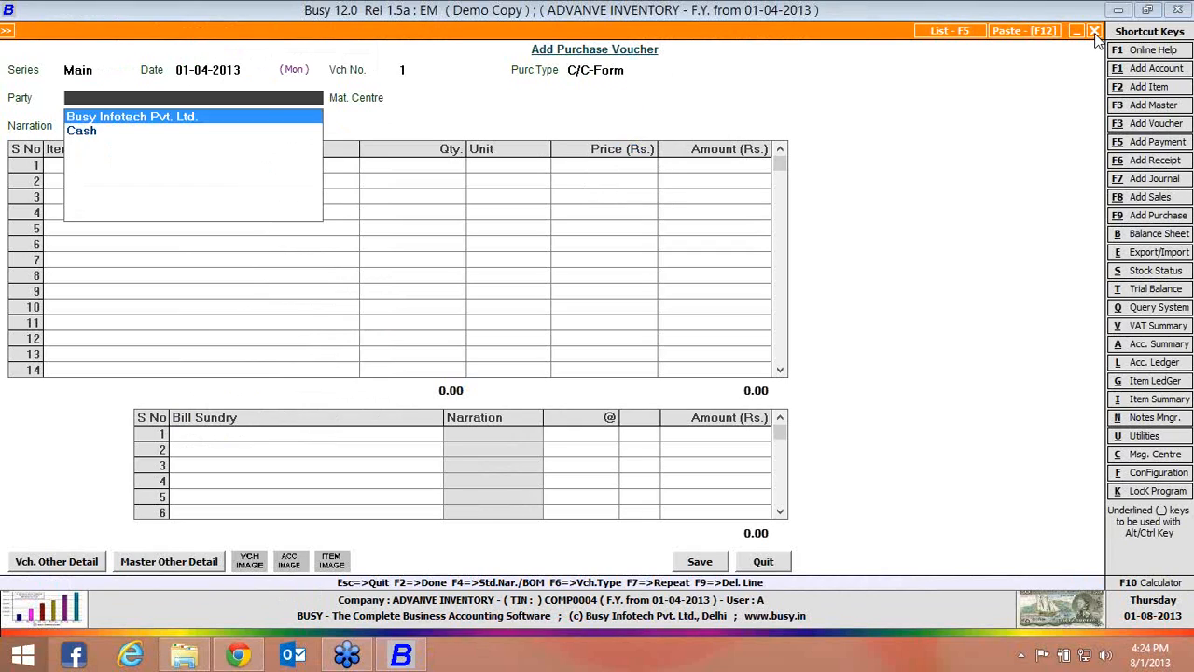
key(Return)
Enter the item CAP on the first purchase line with a quantity of 10 at a price of 100
key(Return)
key(Return)
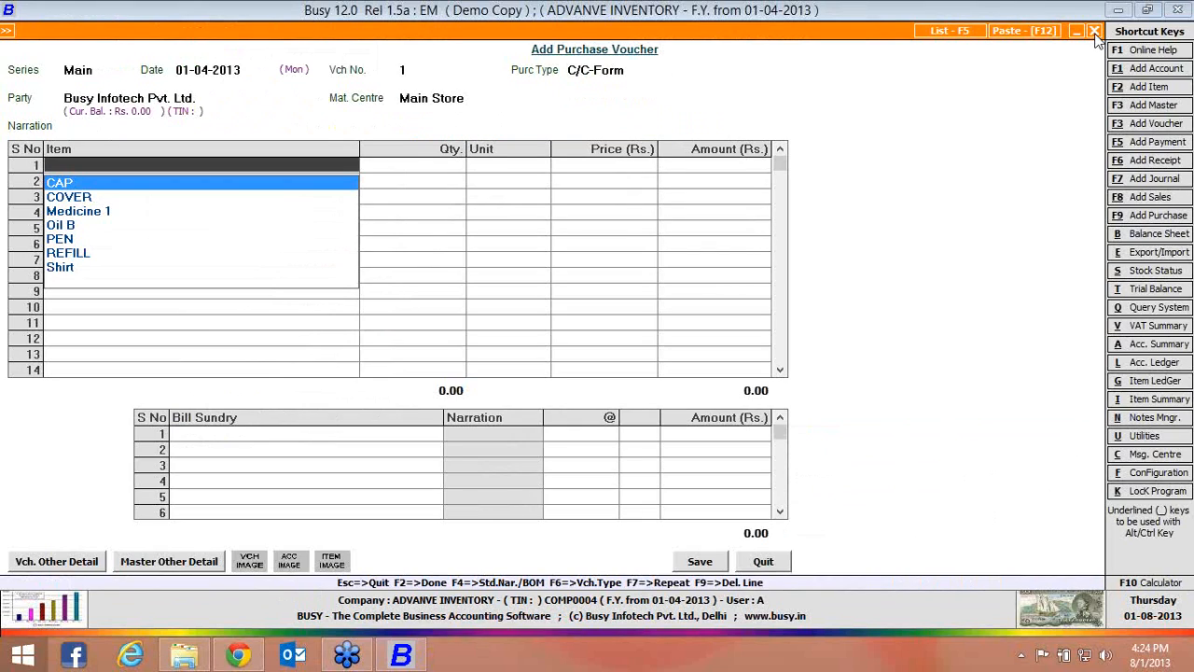
key(Return)
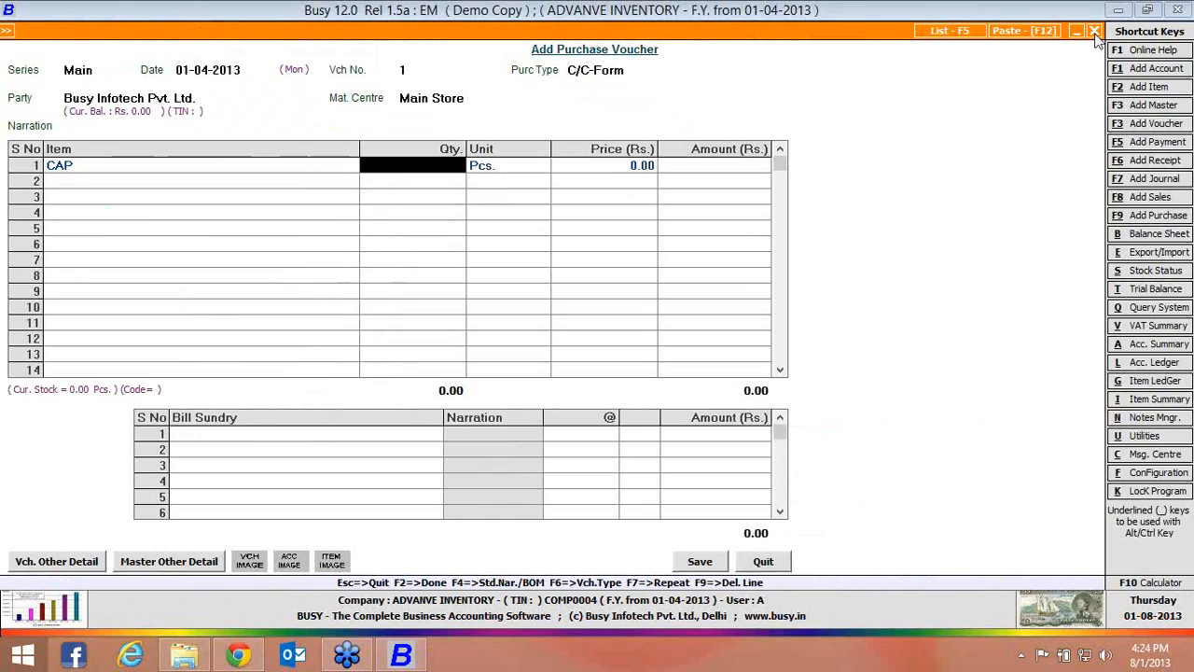
text(10)
key(Return)
text(100)
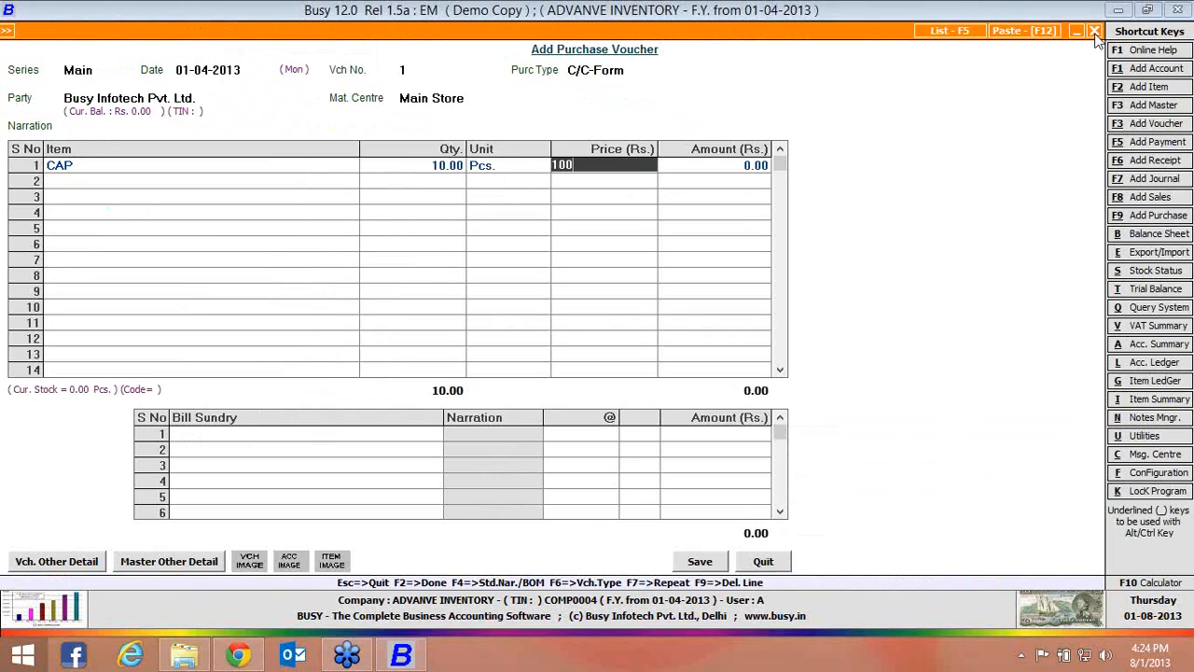
key(Return)
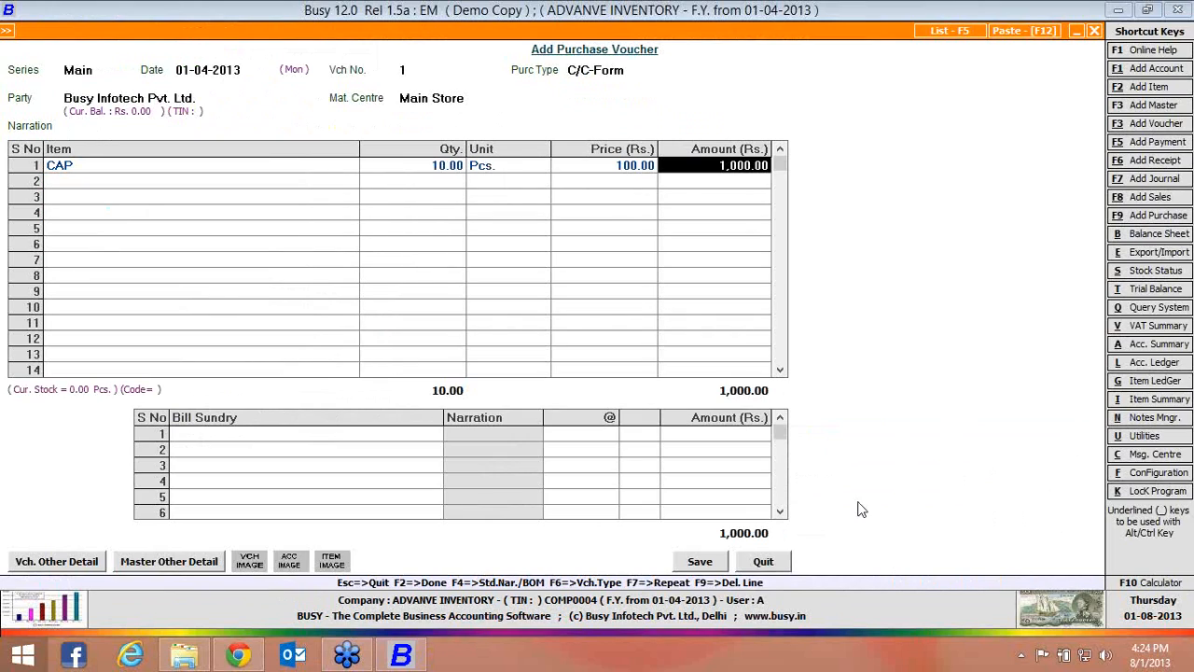
Save the purchase voucher without charging sales tax, accept the form issuable amount of 1,000.00, and leave voucher entry
click(698, 563)
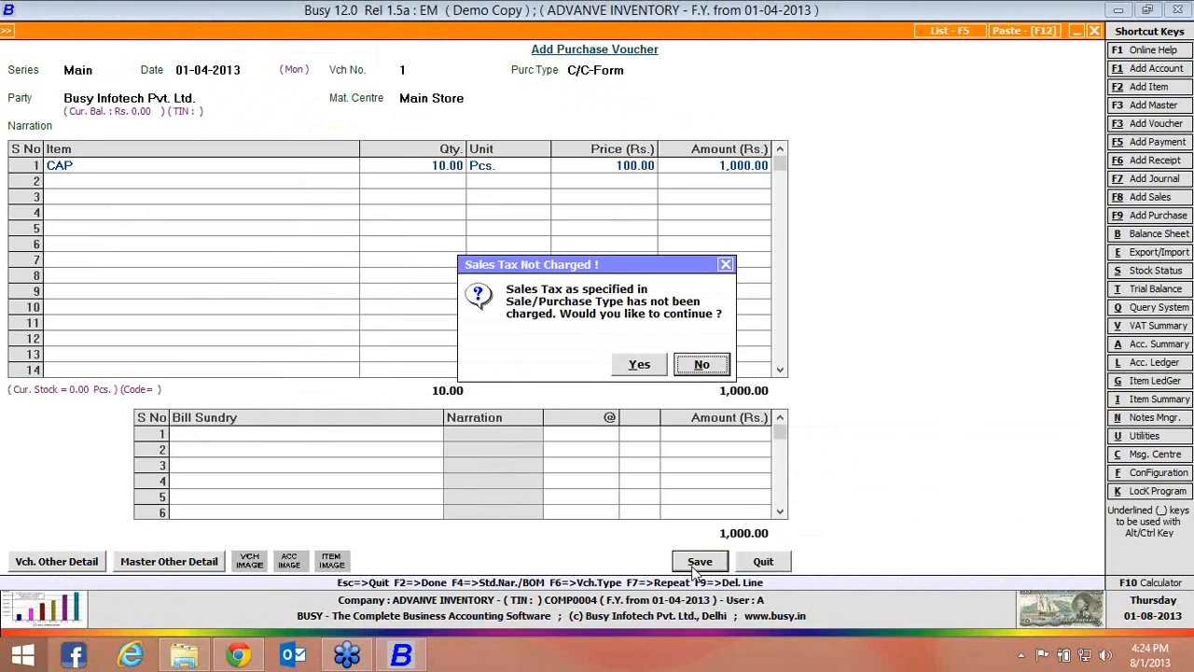
key(Left)
key(Return)
key(Return)
key(Return)
key(Return)
key(Return)
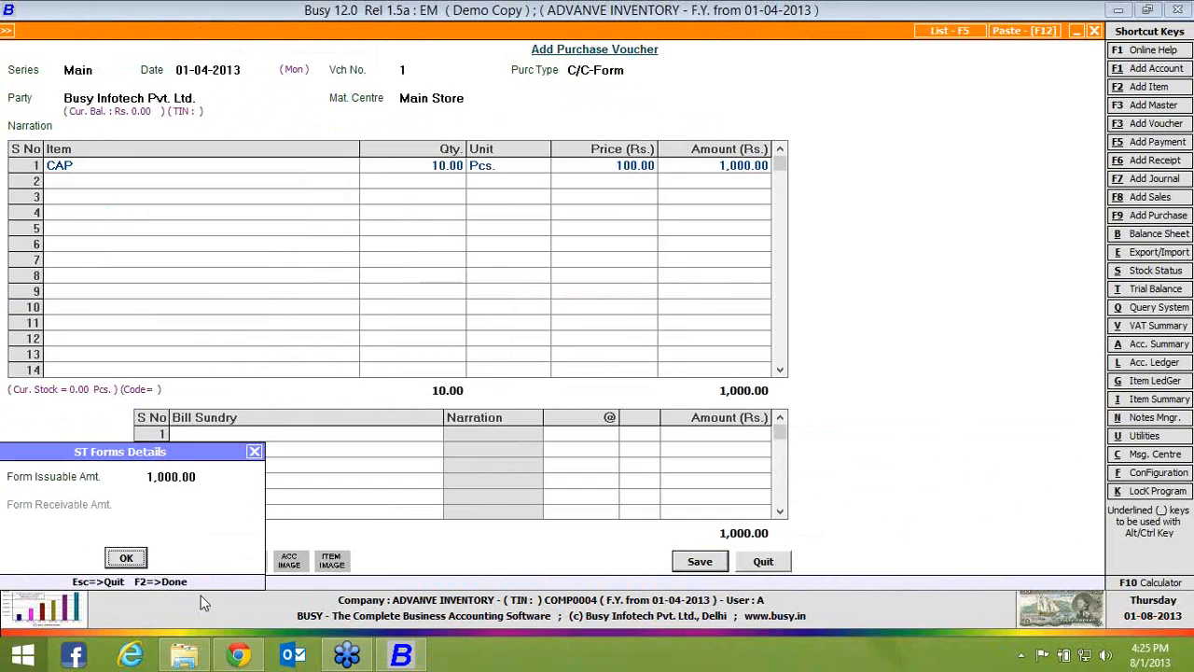
click(128, 558)
click(765, 563)
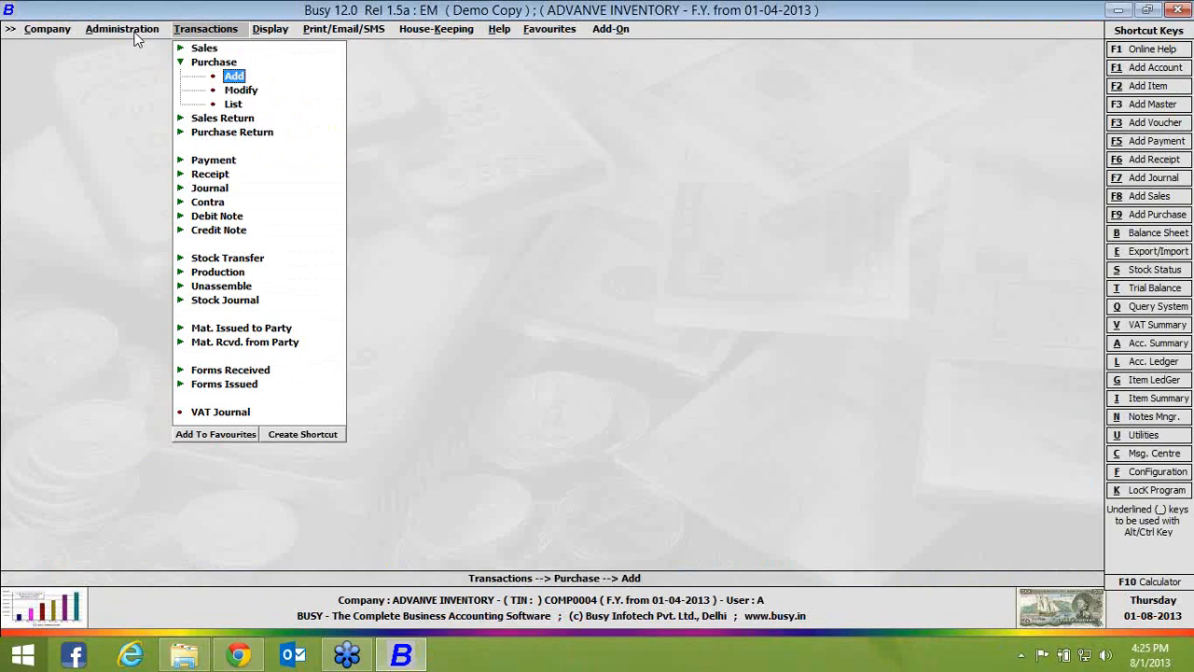
Open purchase voucher 1 for modification to review its CAP entry
click(130, 30)
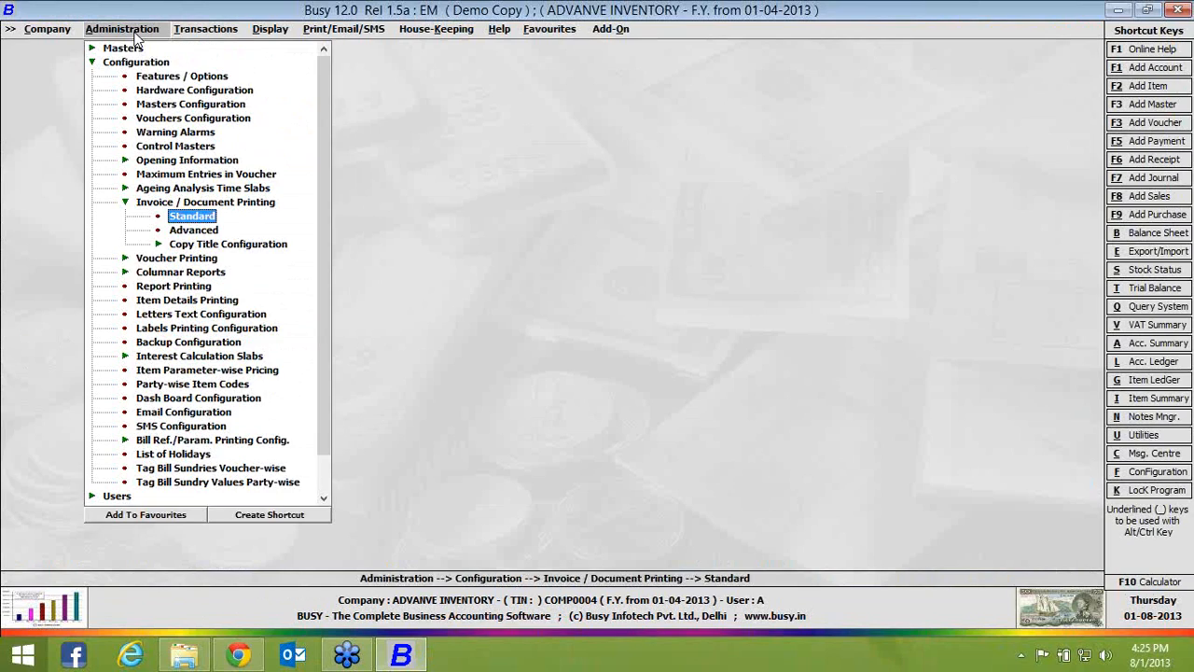
click(210, 31)
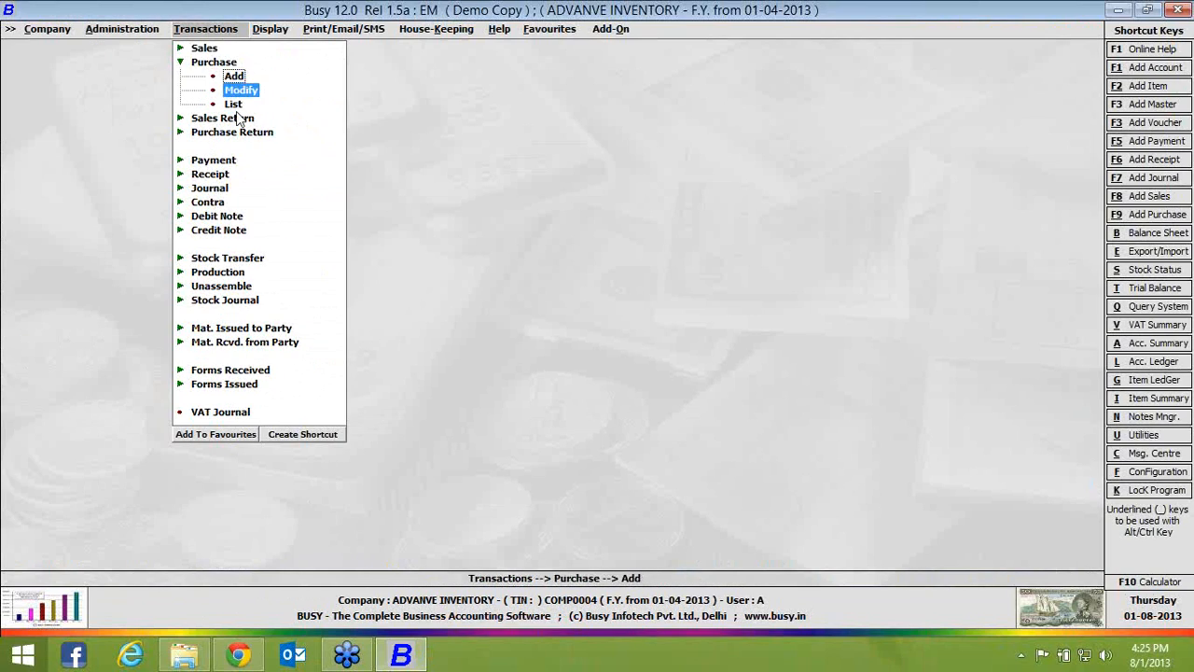
click(240, 89)
click(160, 187)
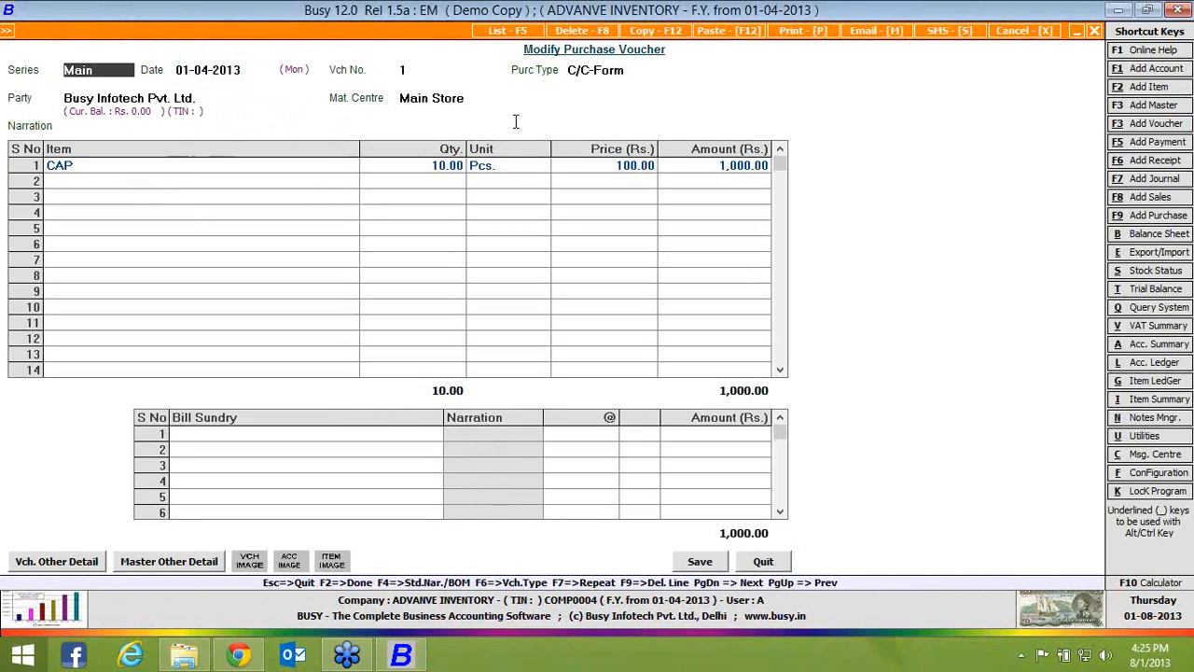
Leave the purchase voucher, enable Allocate Expense/Purc. to Items in the inventory features, and save the configuration
click(1097, 33)
key(Escape)
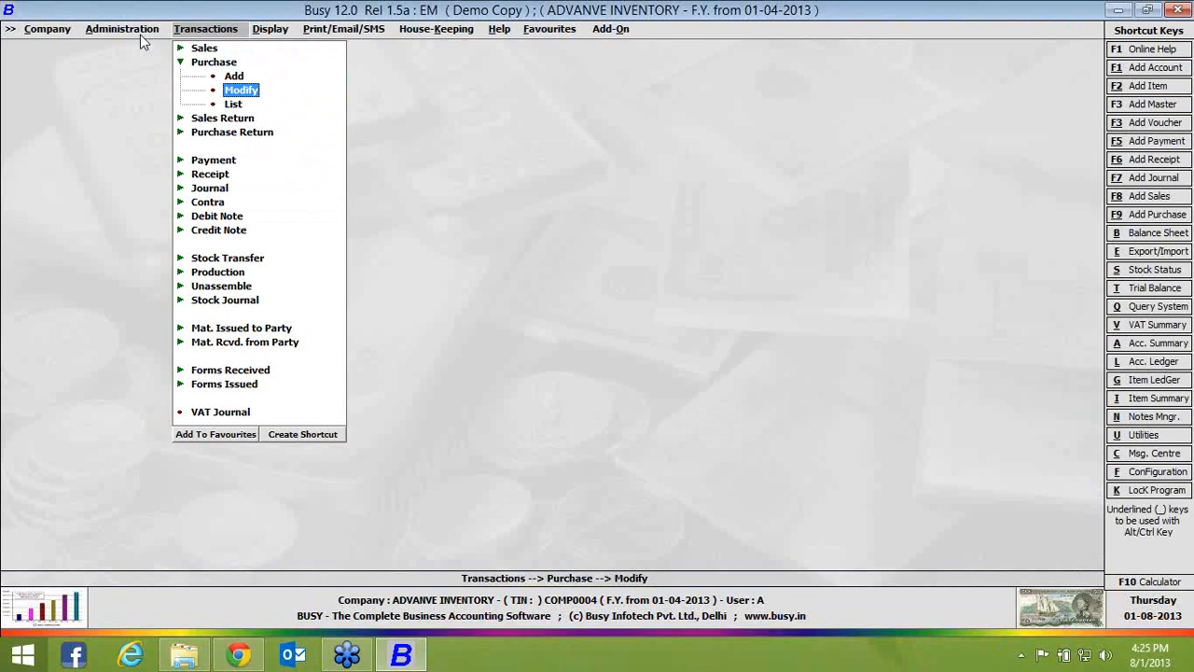
click(137, 29)
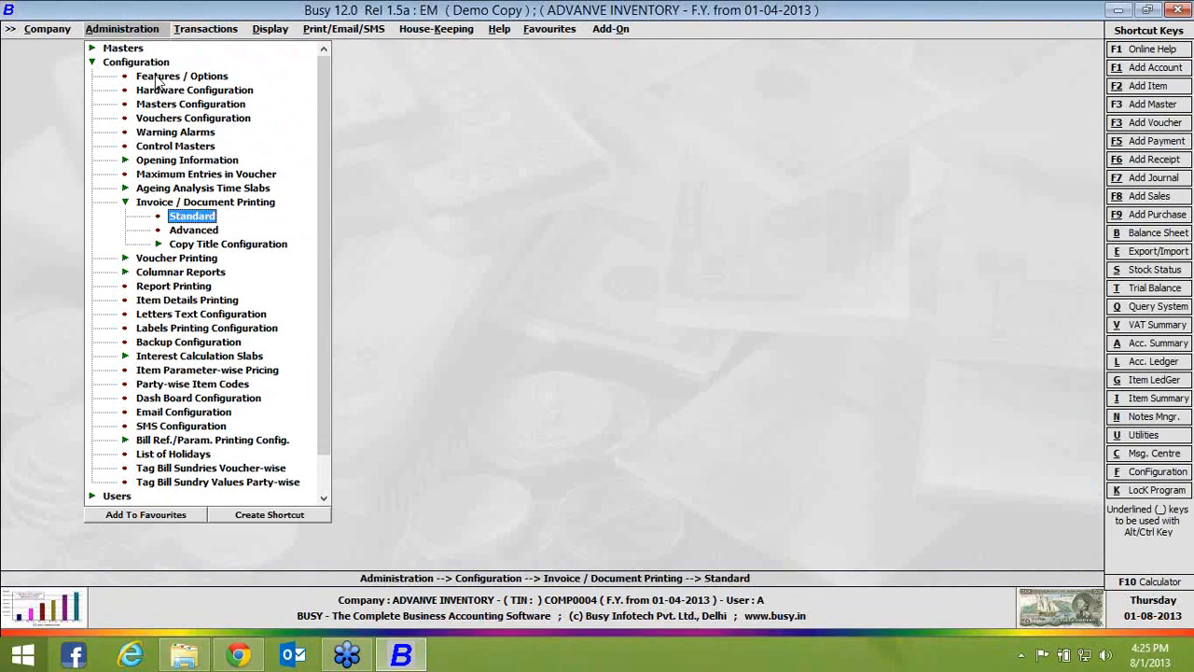
double_click(159, 82)
click(106, 213)
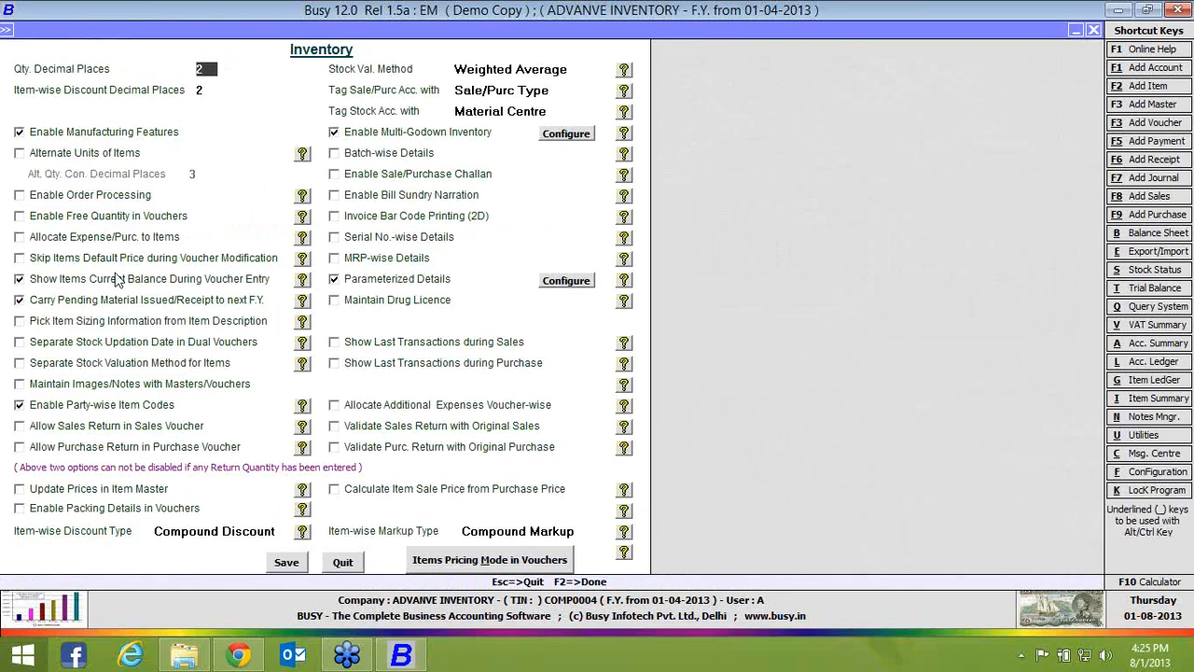
click(115, 239)
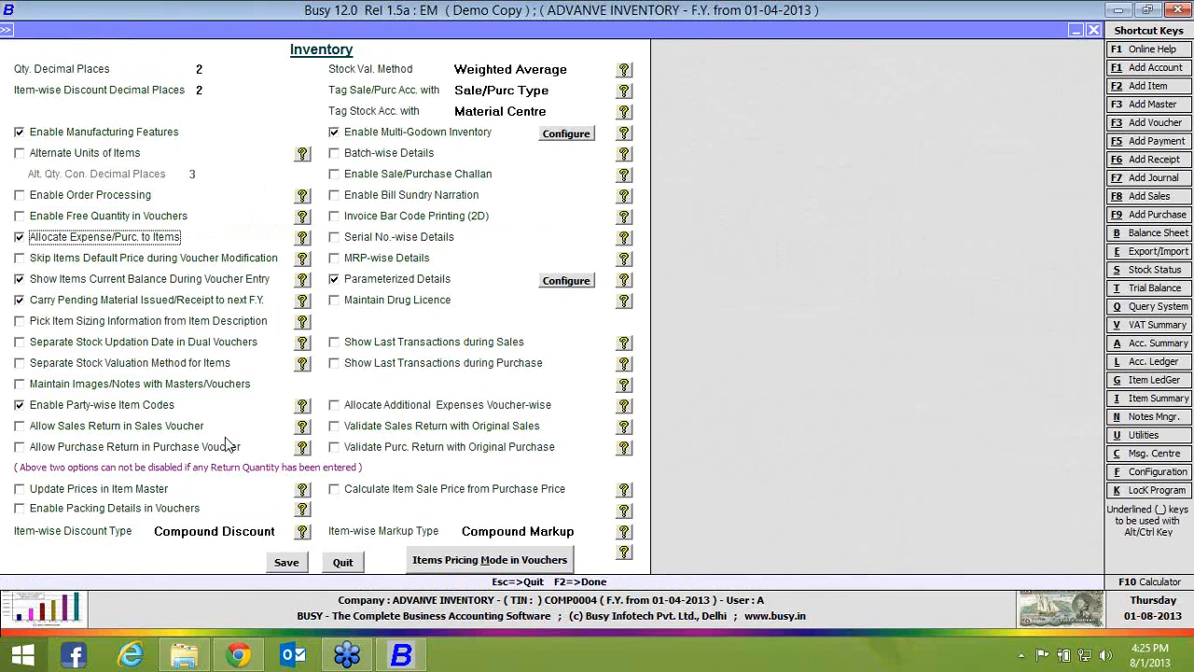
click(291, 560)
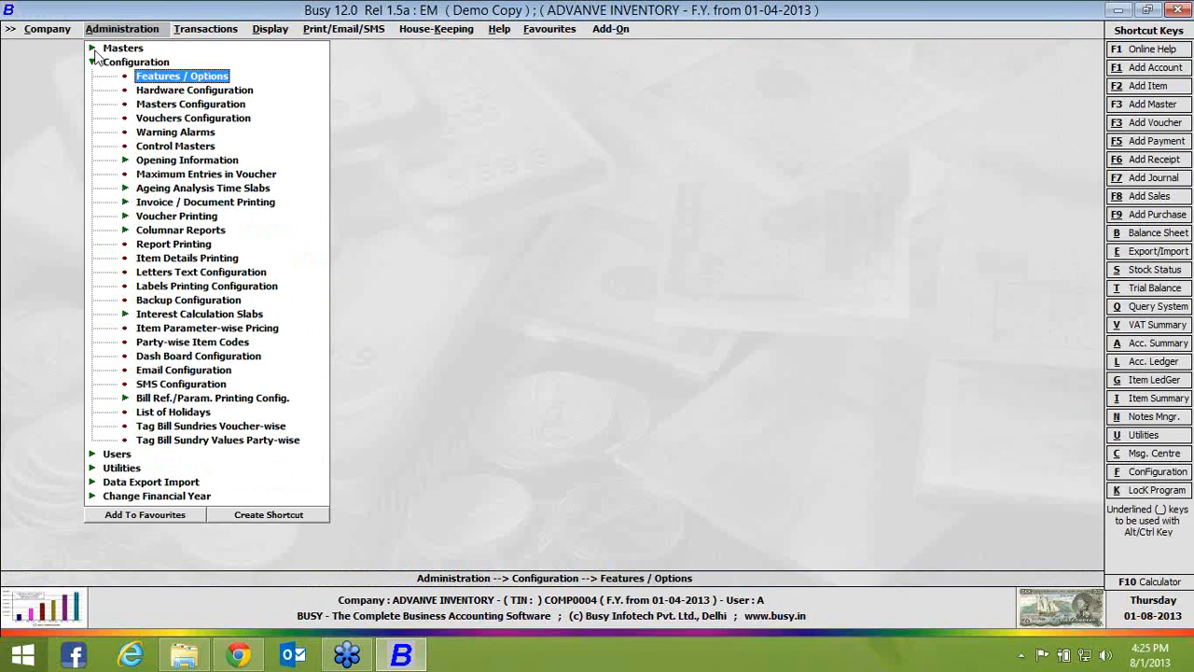
Start a new account master and name it Labour, using the same print name
click(93, 49)
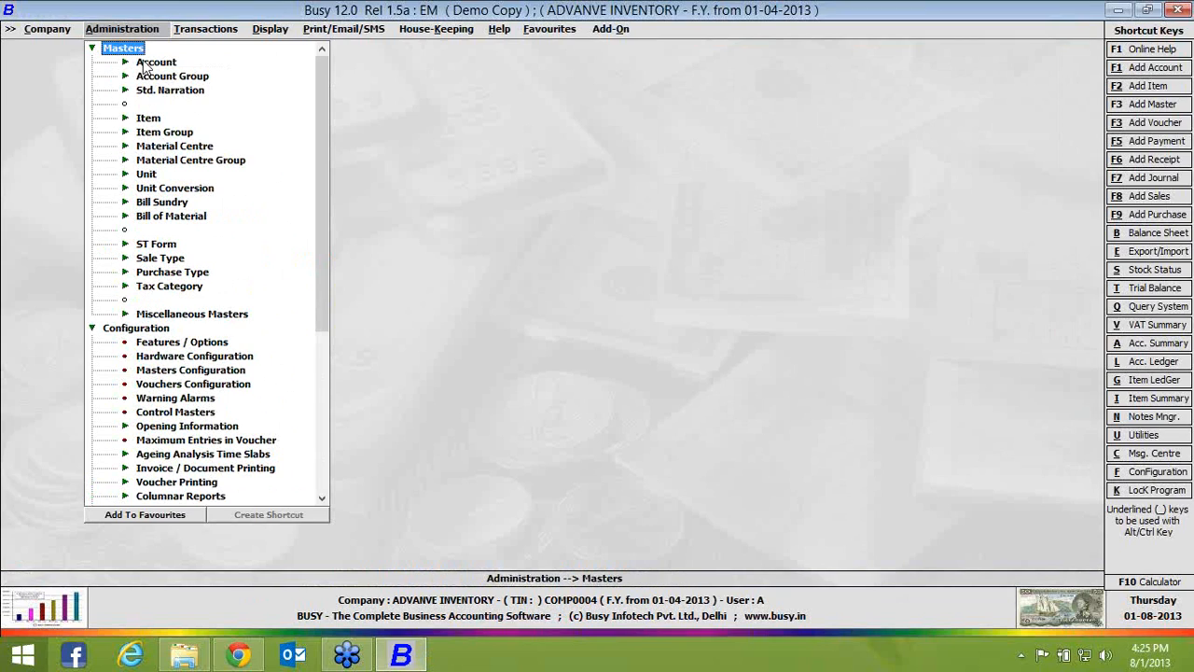
click(150, 62)
click(179, 76)
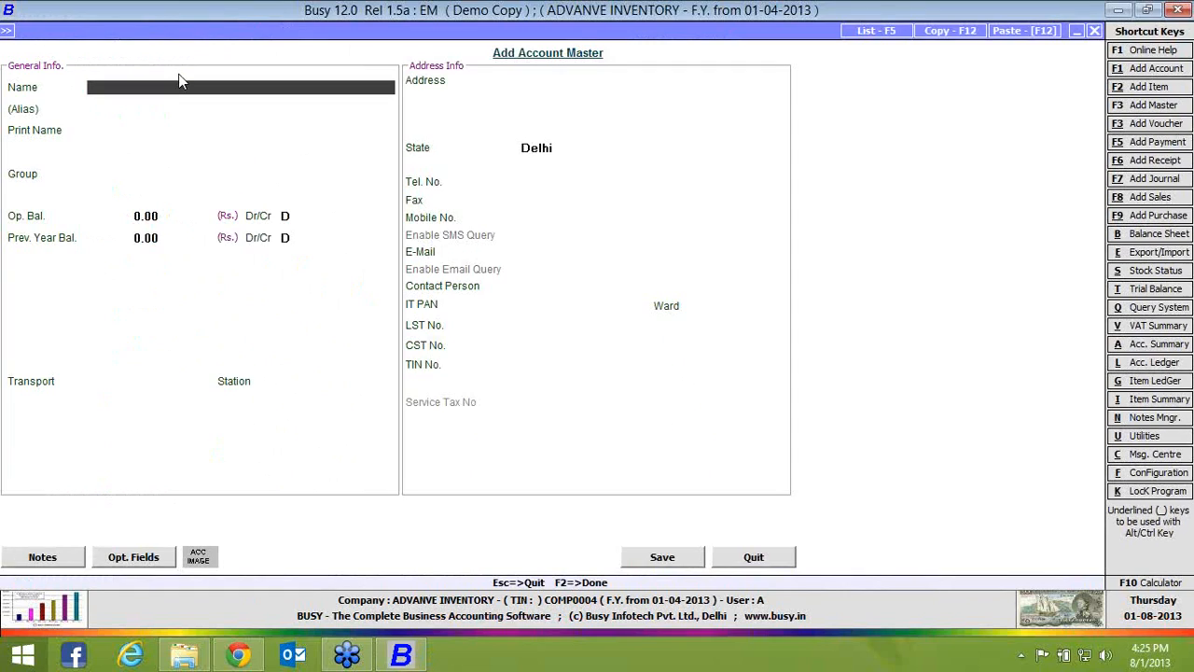
text(lbour)
key(BackSpace)
key(BackSpace)
key(BackSpace)
key(BackSpace)
key(BackSpace)
text(labour)
key(Return)
key(Return)
key(Return)
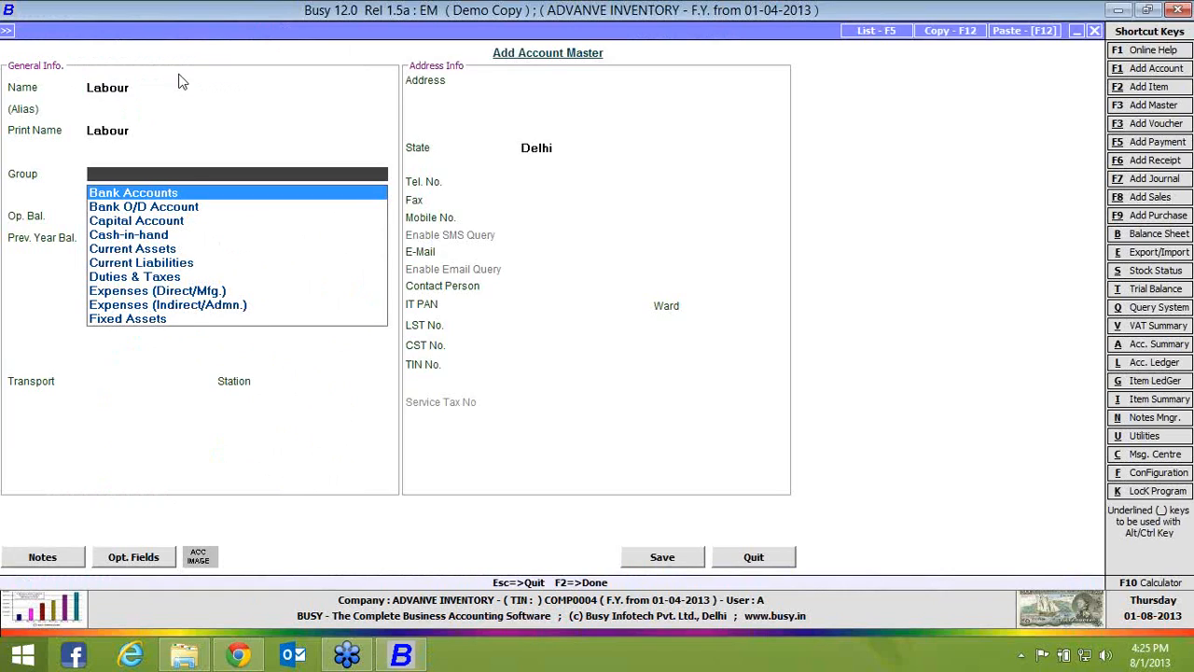
Assign the Labour account to Expenses (Direct/Mfg.), set Allocate Amount to Items to Y, and save it
text(ex)
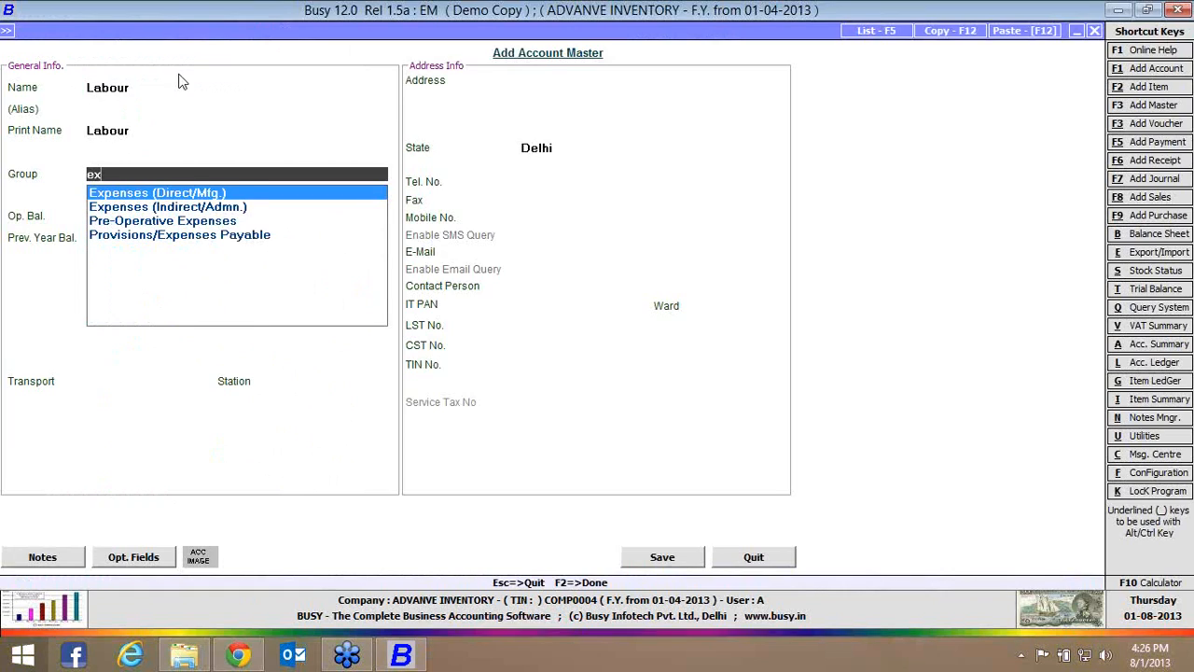
key(Return)
key(Return)
key(Return)
key(Return)
key(y)
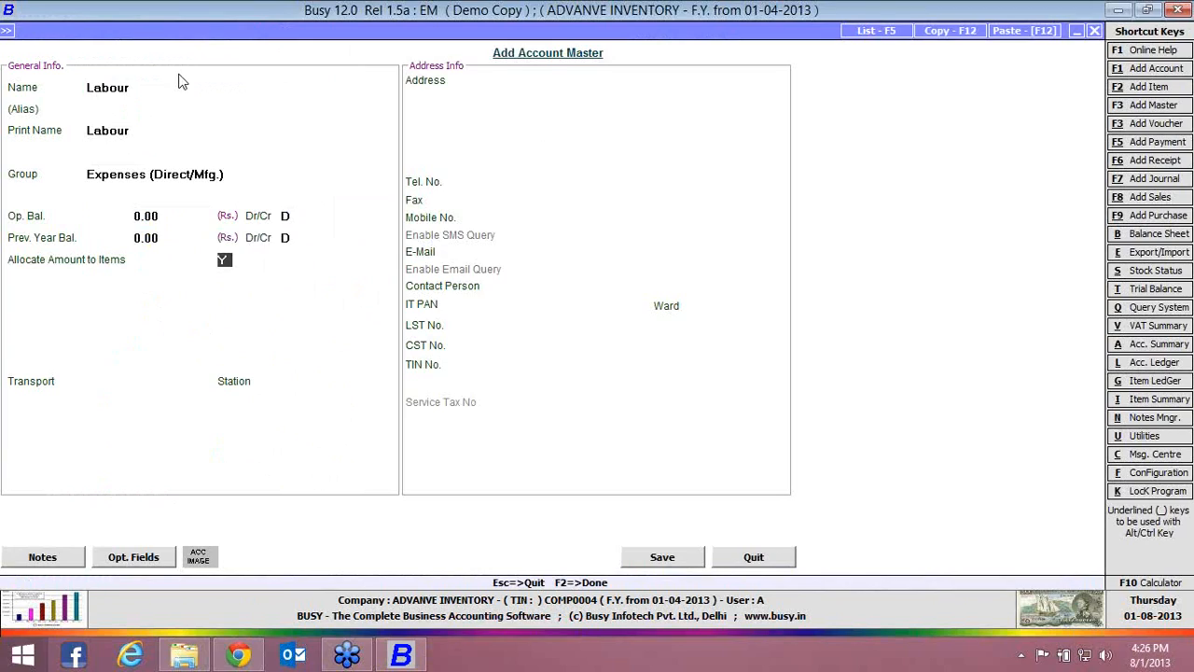
click(653, 557)
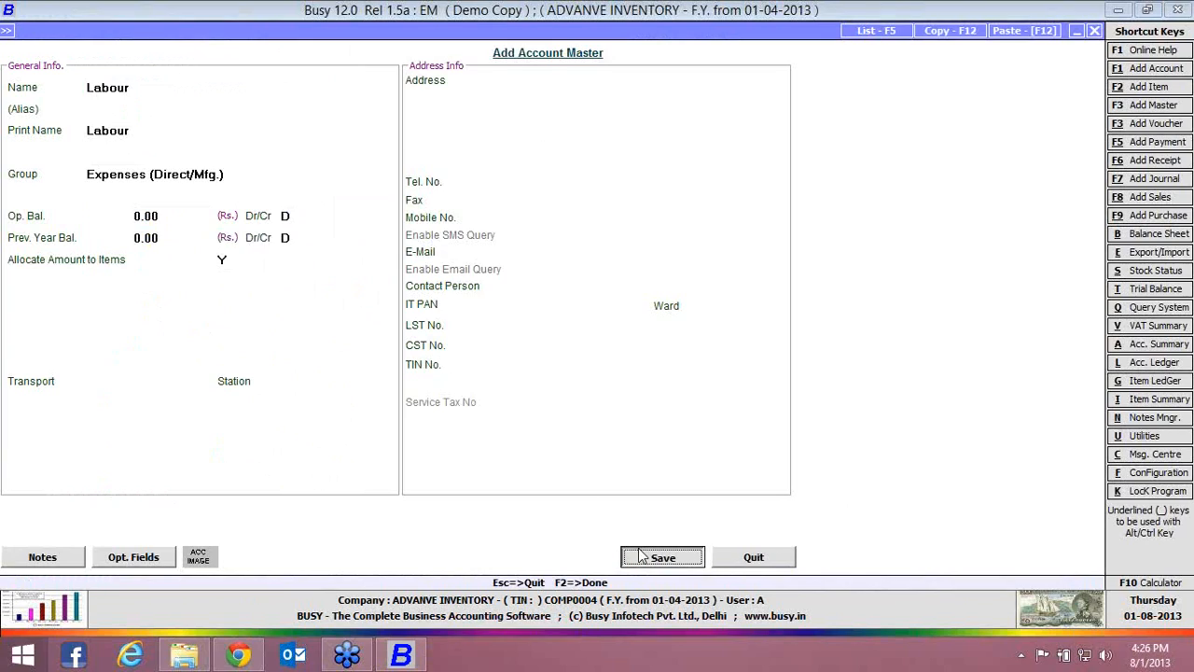
Create a payment voucher dated 01-04-2013 that debits Labour 100 and credits Cash
key(F5)
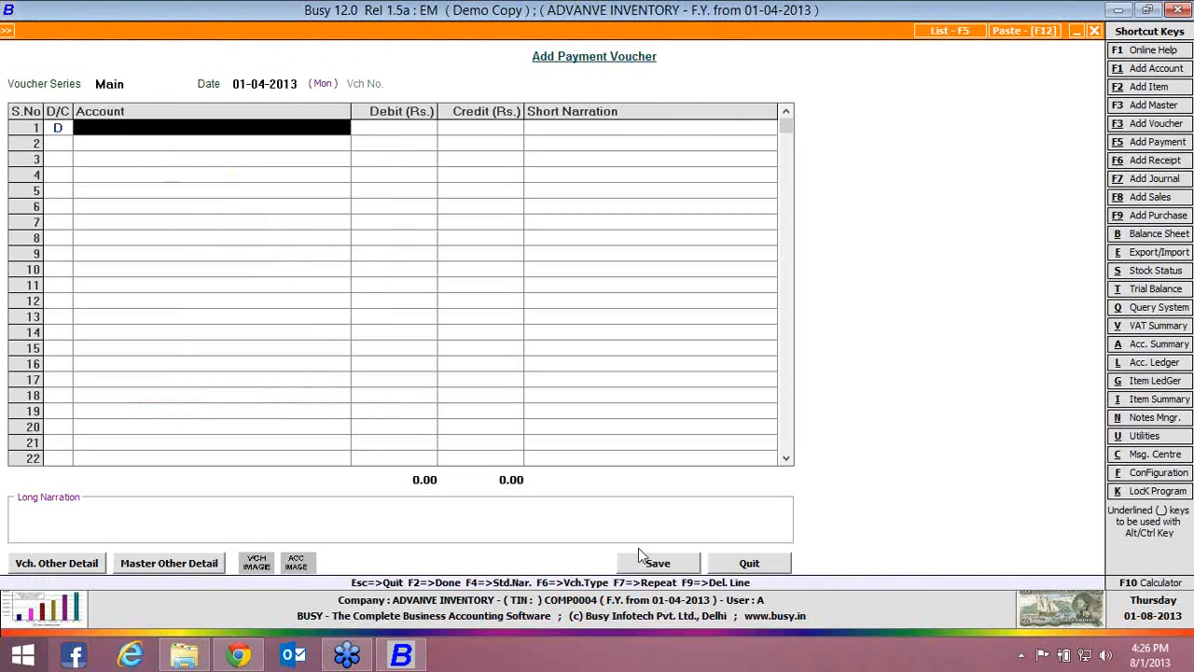
text(lab)
key(Return)
text(100)
key(Return)
text(c)
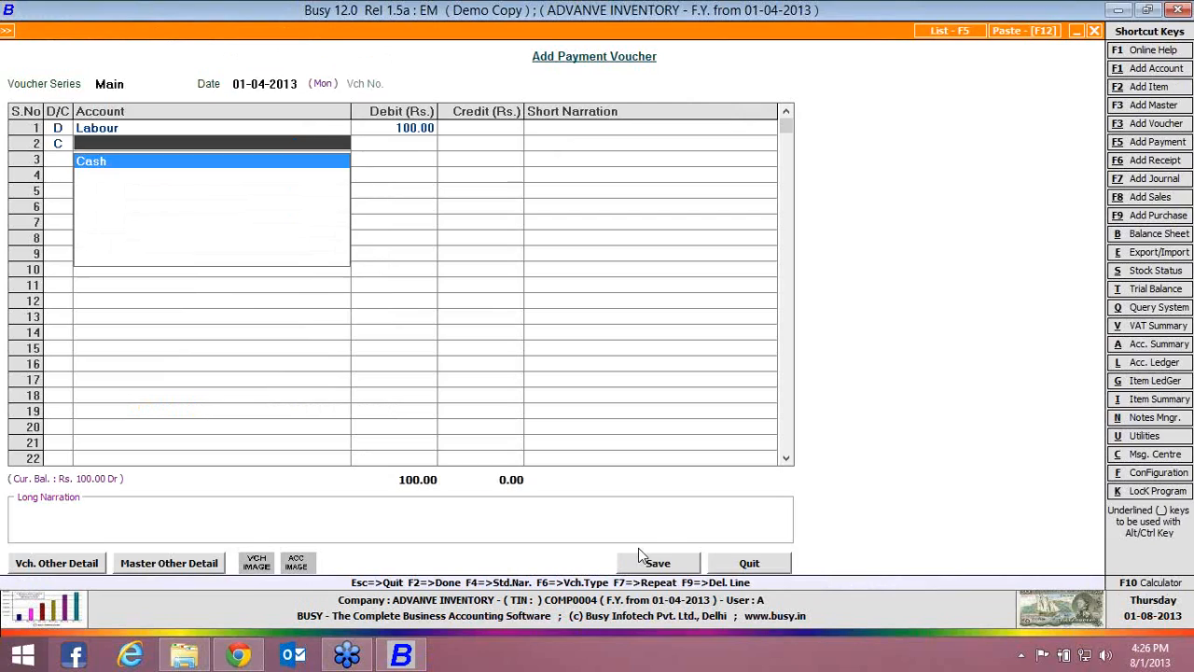
key(Return)
Save the payment voucher despite negative cash, allocating the full 100.00 Labour expense to CAP in Main Store, and leave voucher entry
click(693, 565)
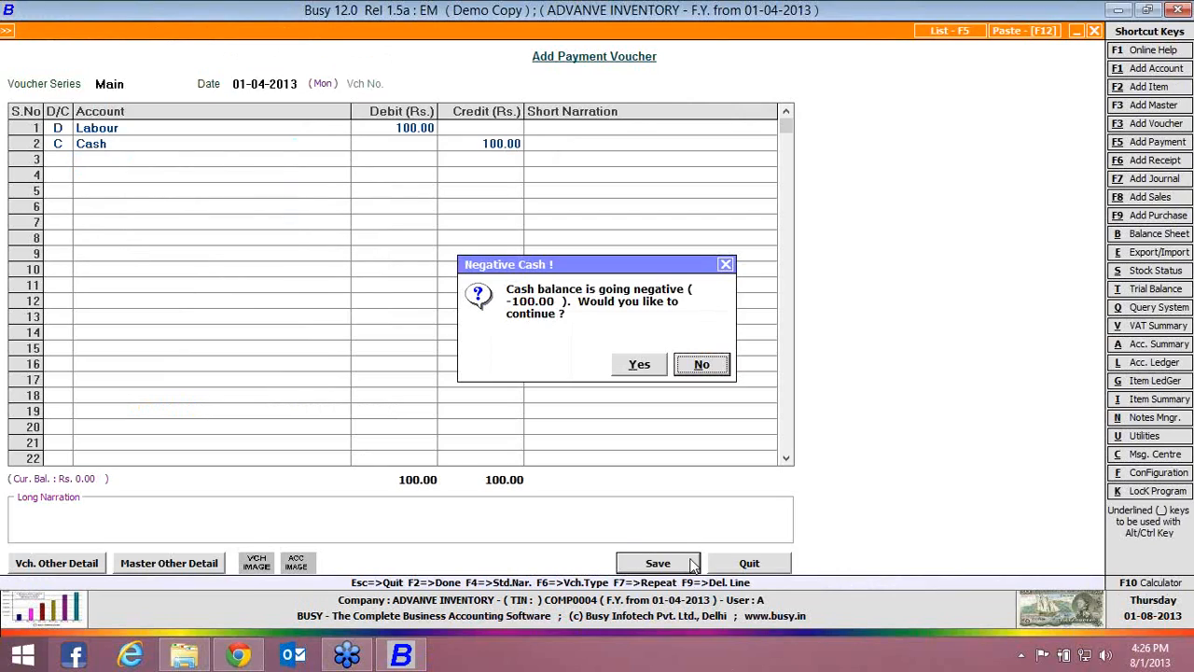
key(y)
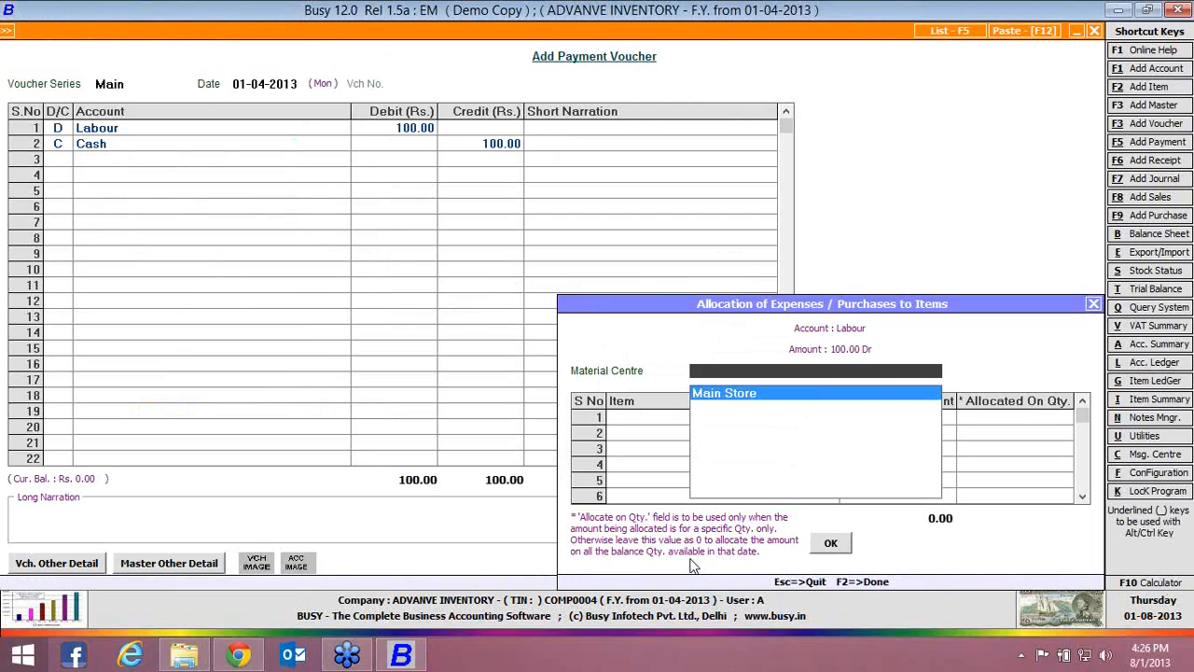
key(Return)
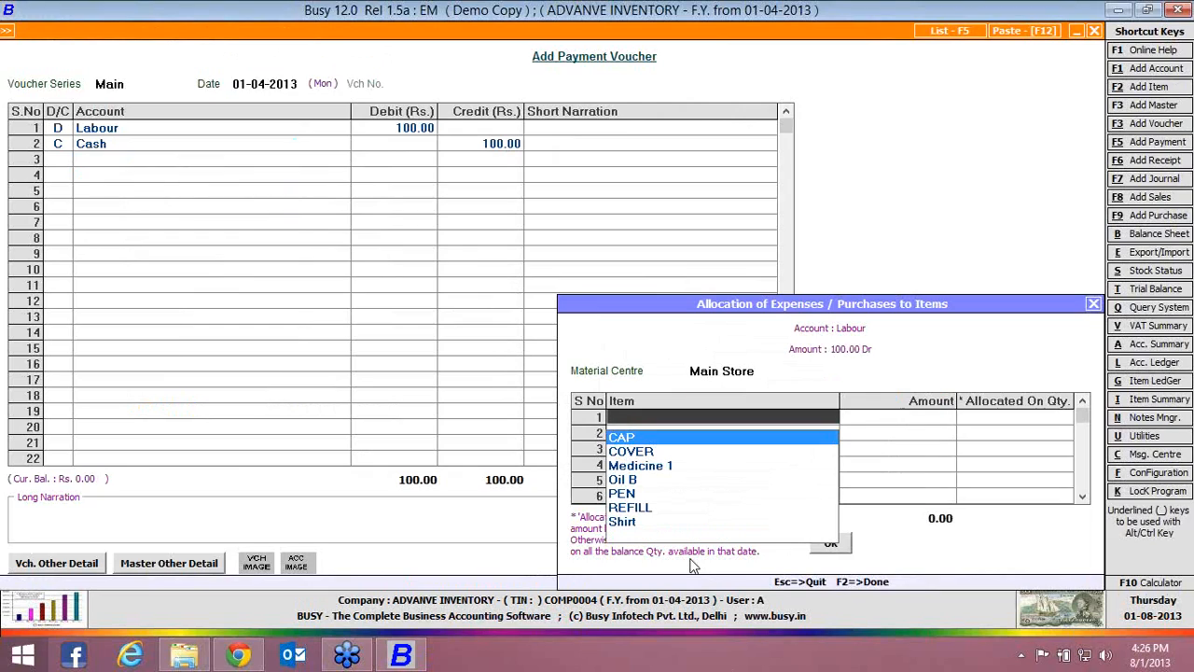
key(Return)
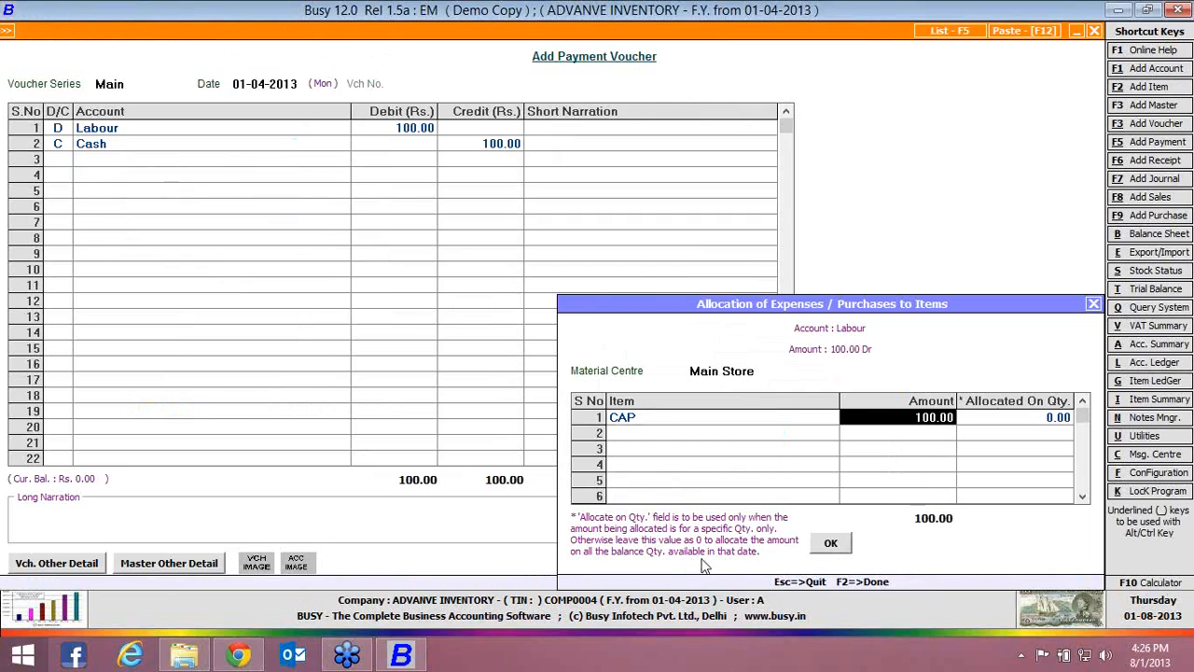
click(833, 545)
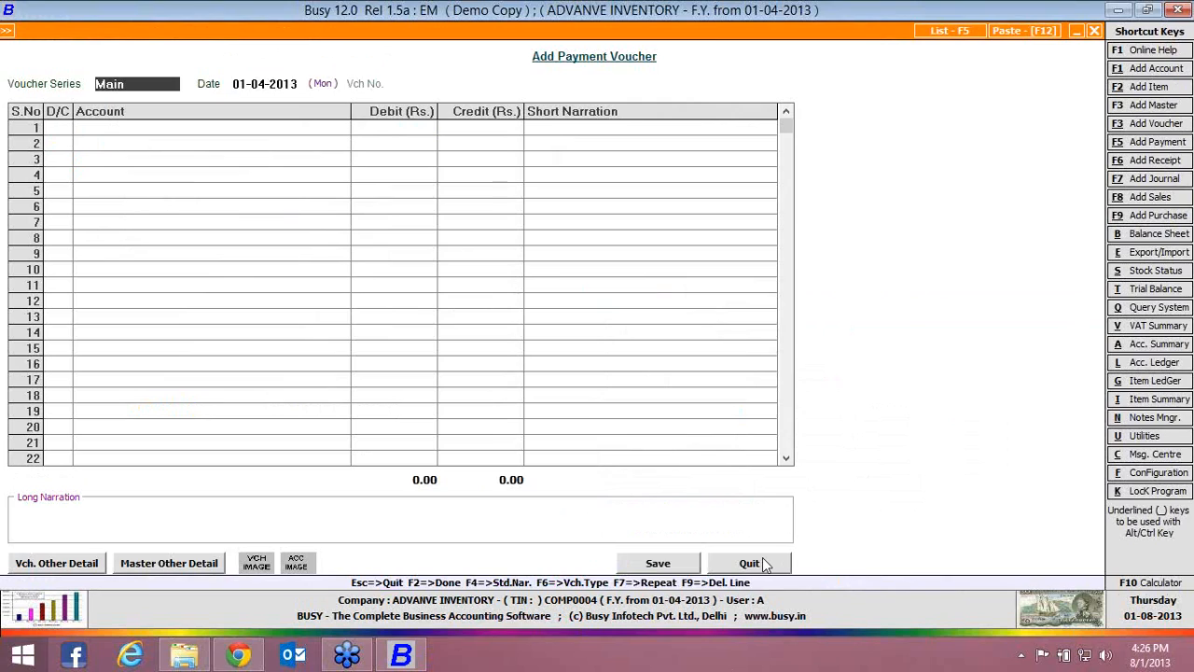
key(Escape)
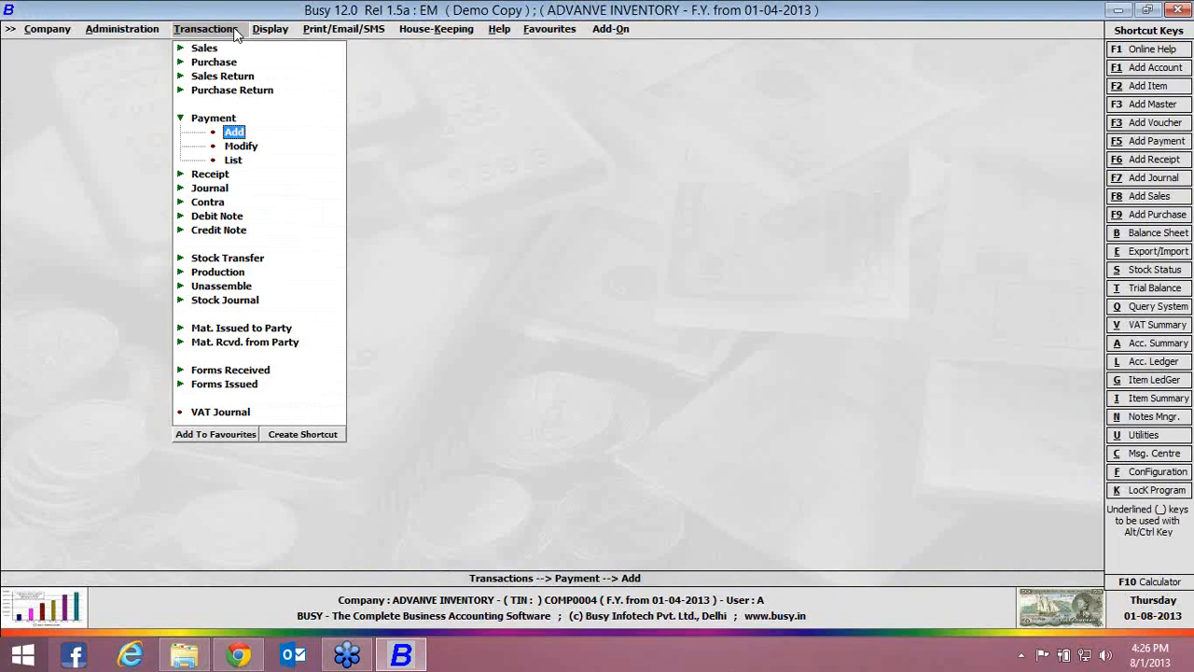
Display the CAP stock ledger for 01-04-2013 and check the purchase voucher behind its entry
key(alt+g)
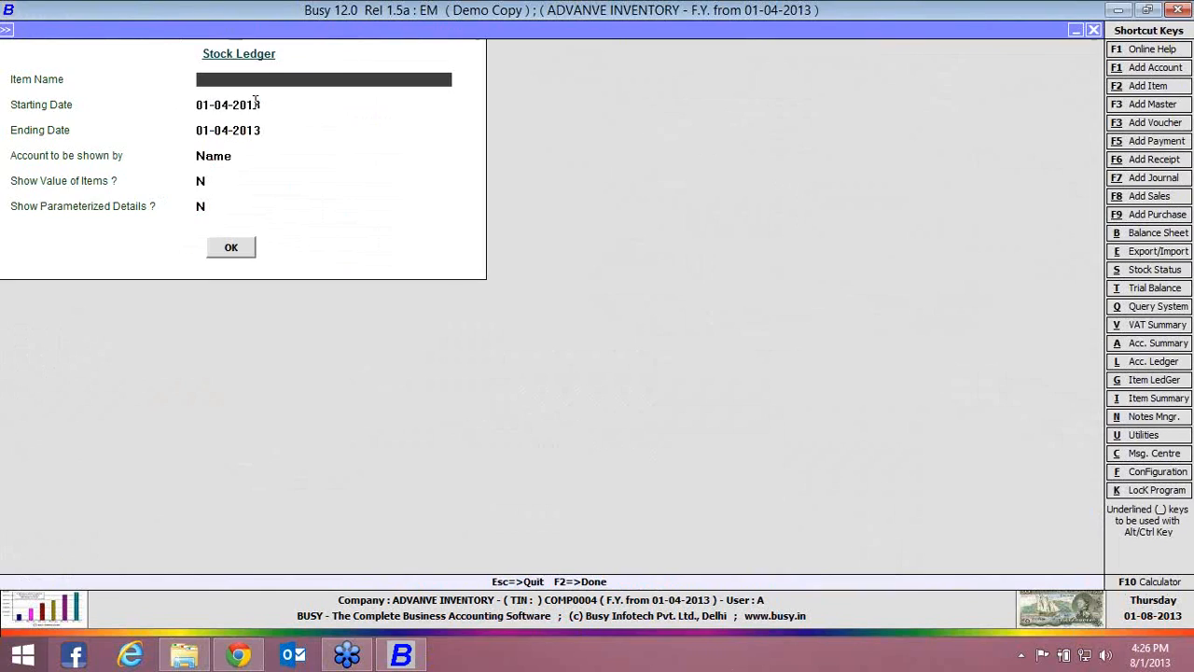
text(ca)
key(Return)
key(Return)
key(Return)
key(Return)
key(Return)
key(Return)
key(Return)
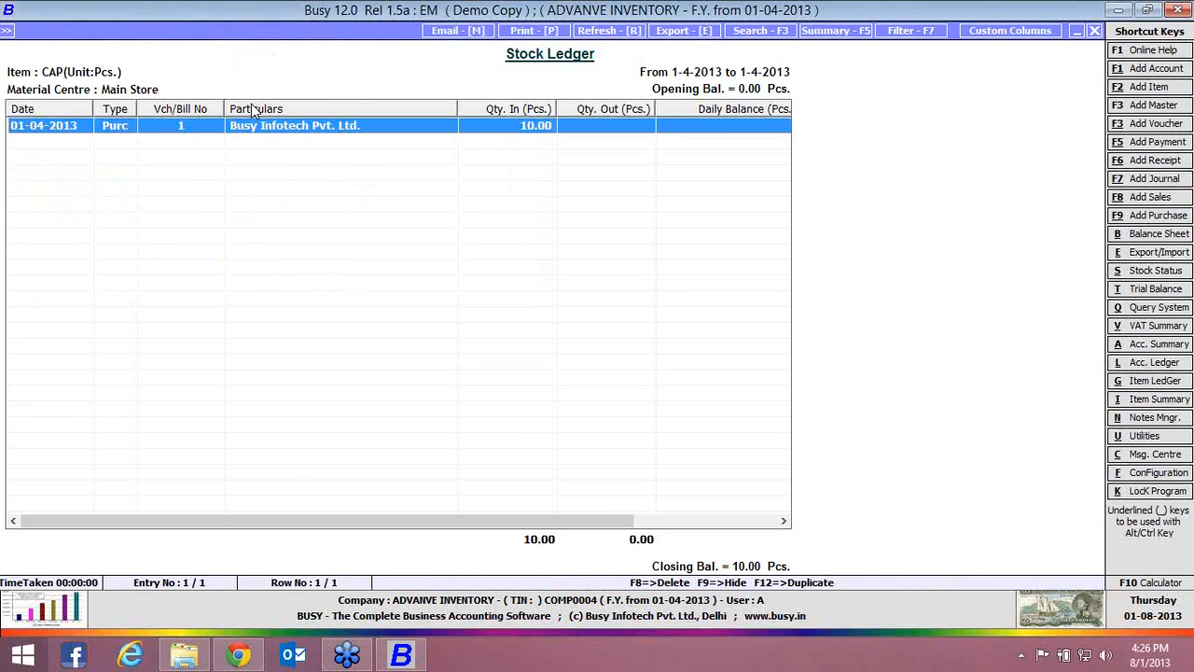
key(Return)
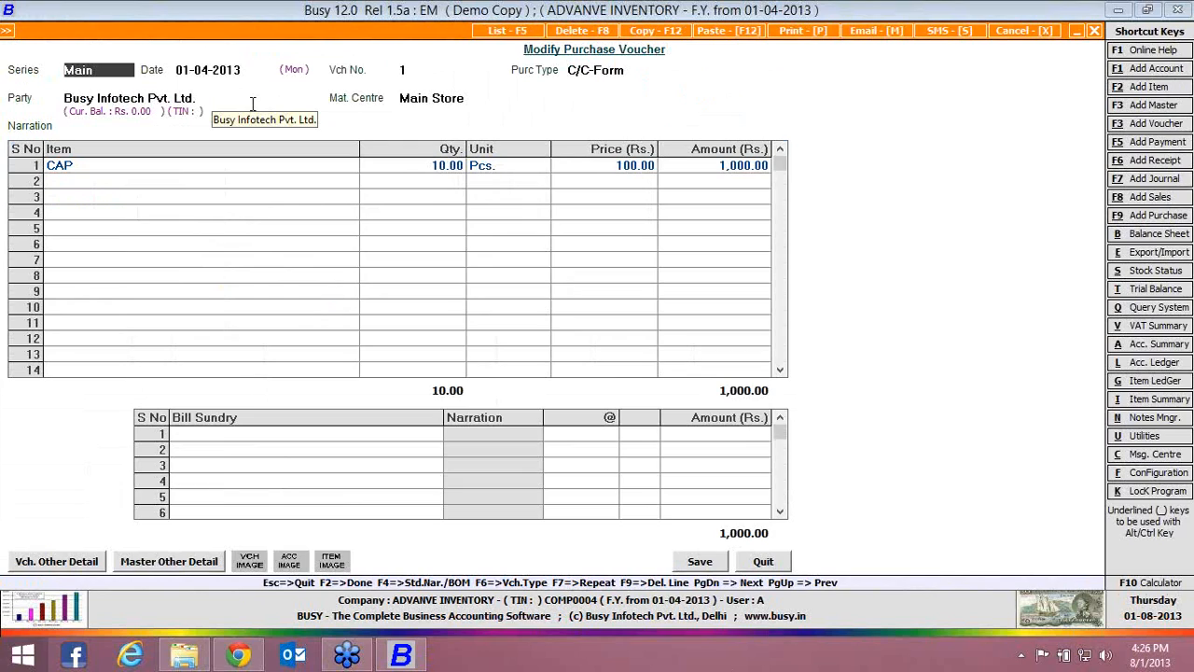
key(Escape)
Reopen the 01-04-2013 payment voucher, review the Labour allocation to CAP, and save it again unaltered
key(Down)
key(Return)
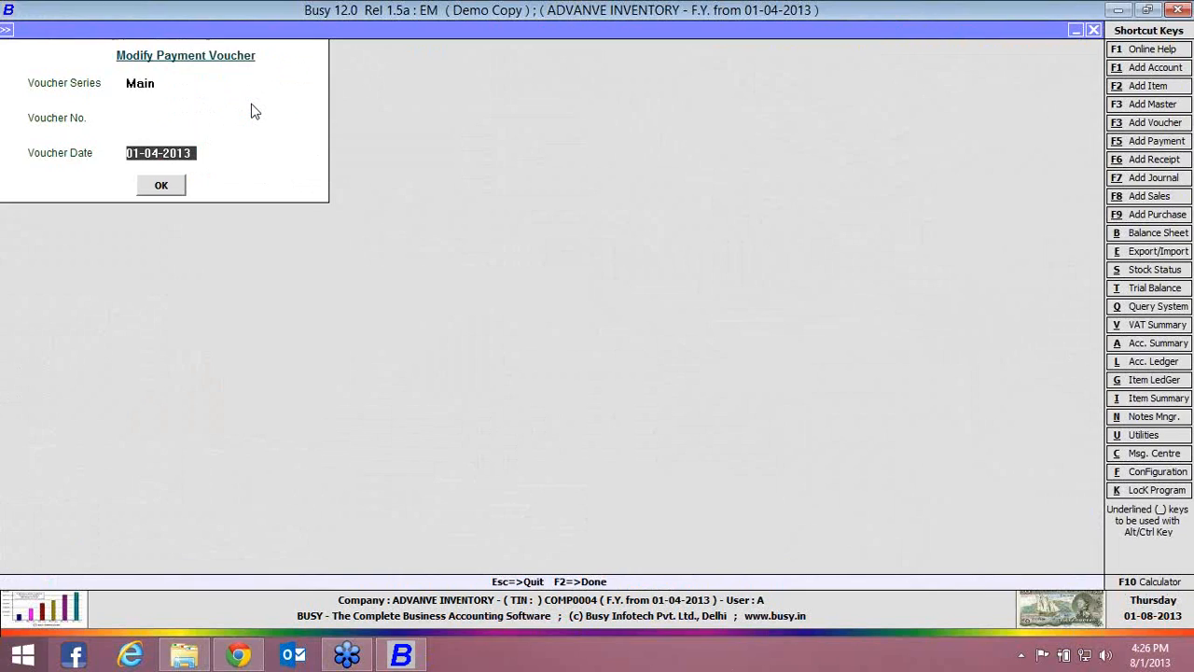
key(Return)
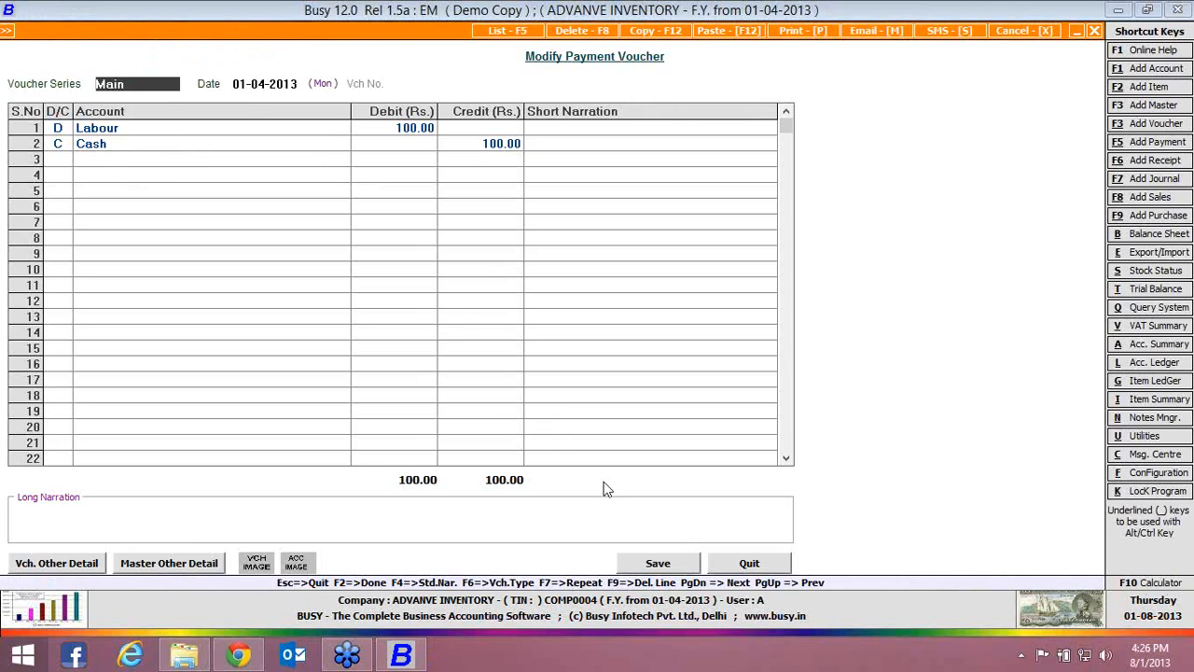
click(656, 563)
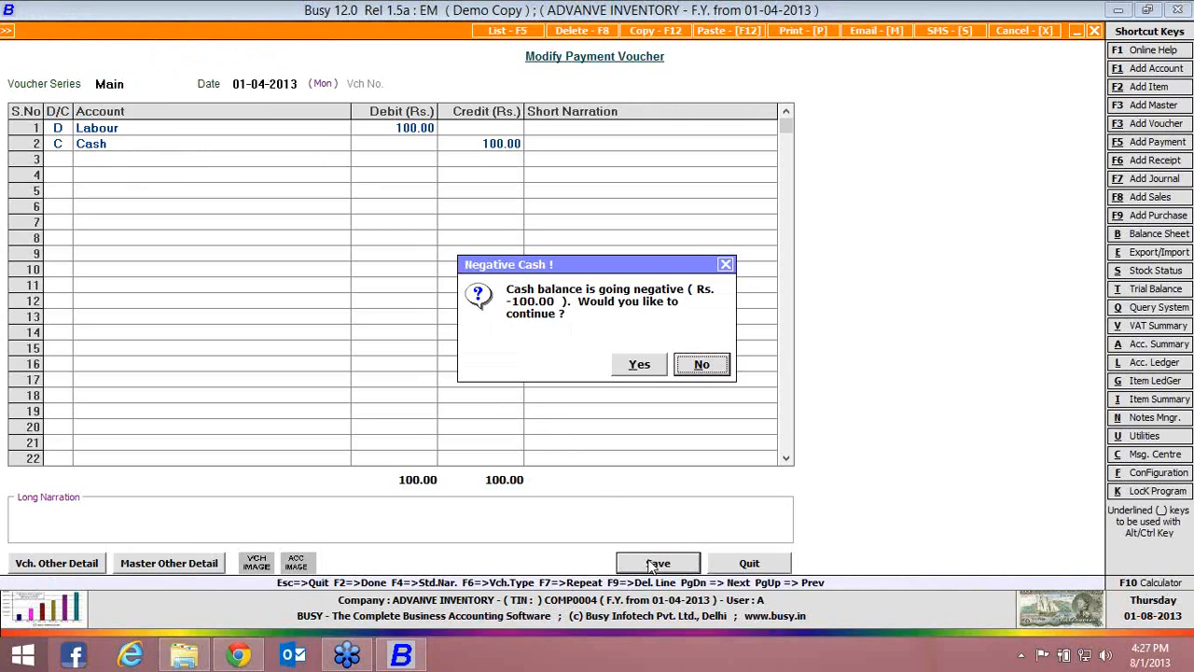
click(651, 371)
key(Return)
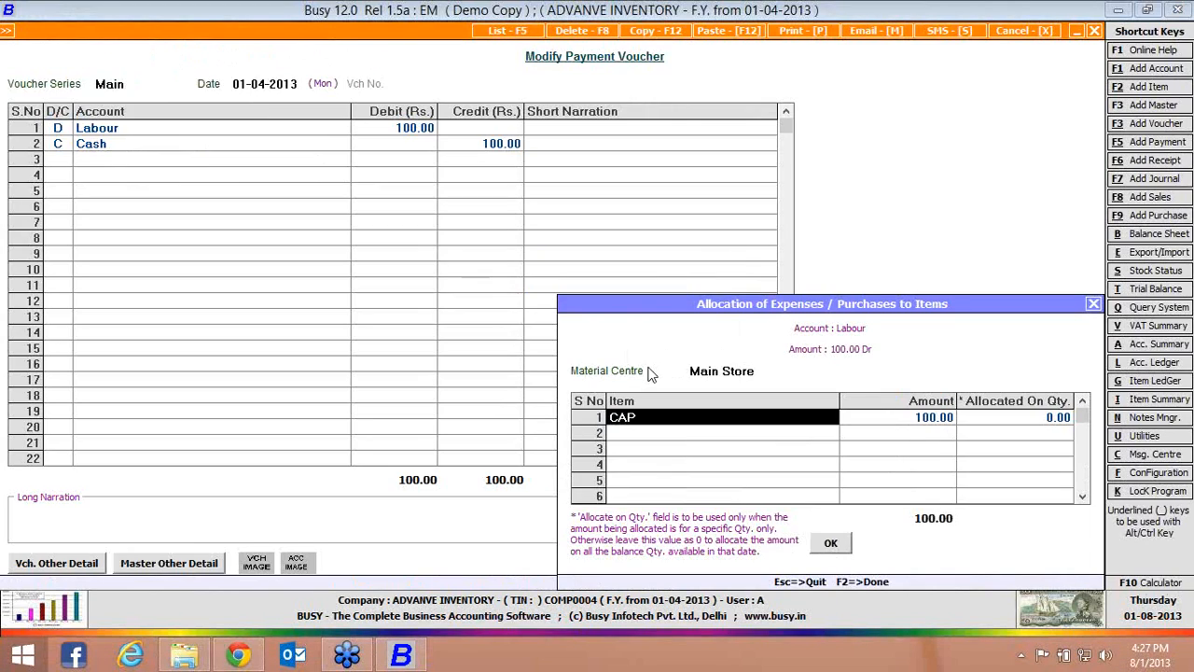
key(Return)
key(Return)
key(Return)
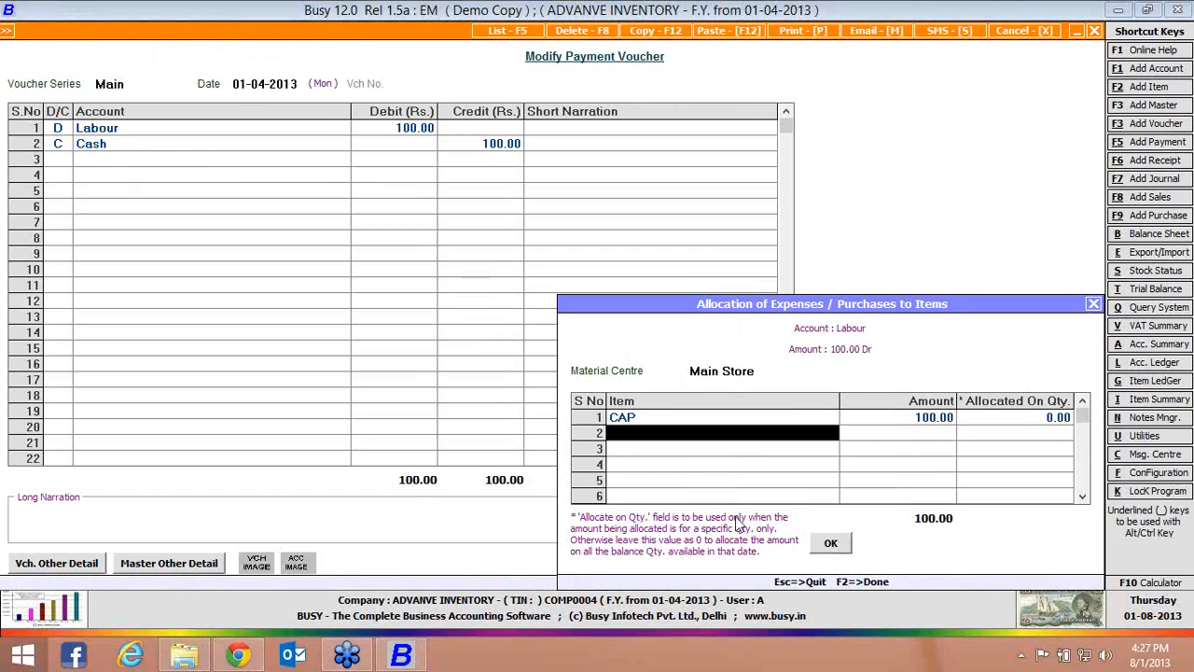
click(821, 543)
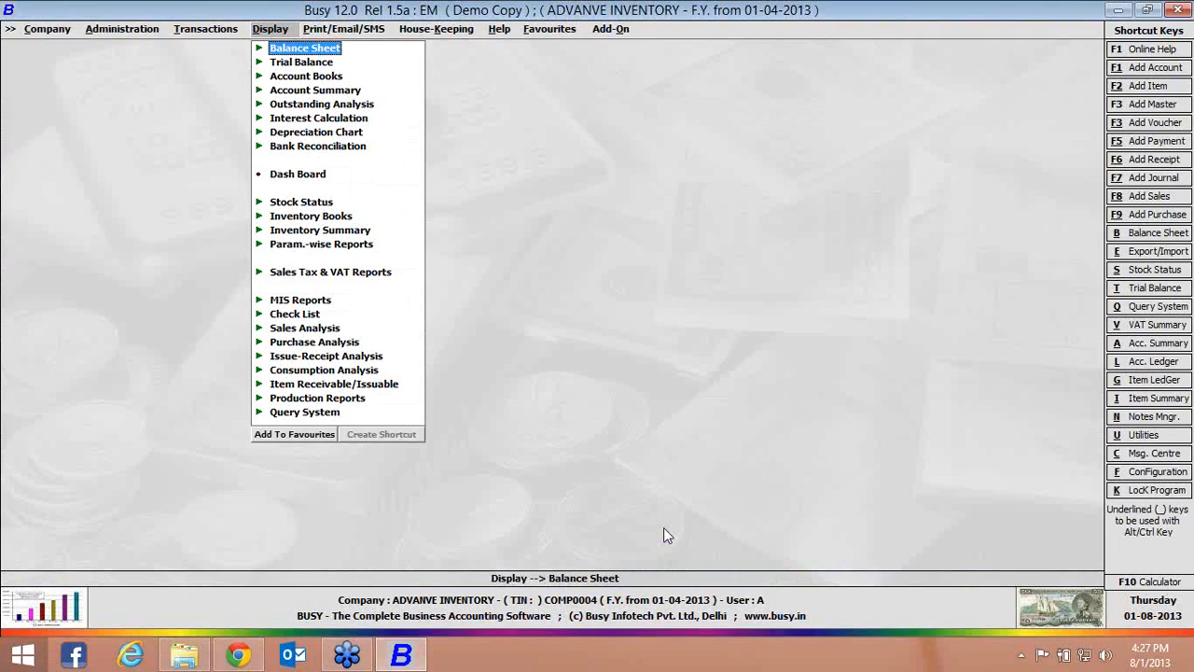
Open the options of the alphabetical closing stock report for all items in Main Store
key(Down)
key(Down)
key(Down)
key(Down)
key(Down)
key(Down)
key(Down)
key(Down)
key(Down)
key(Return)
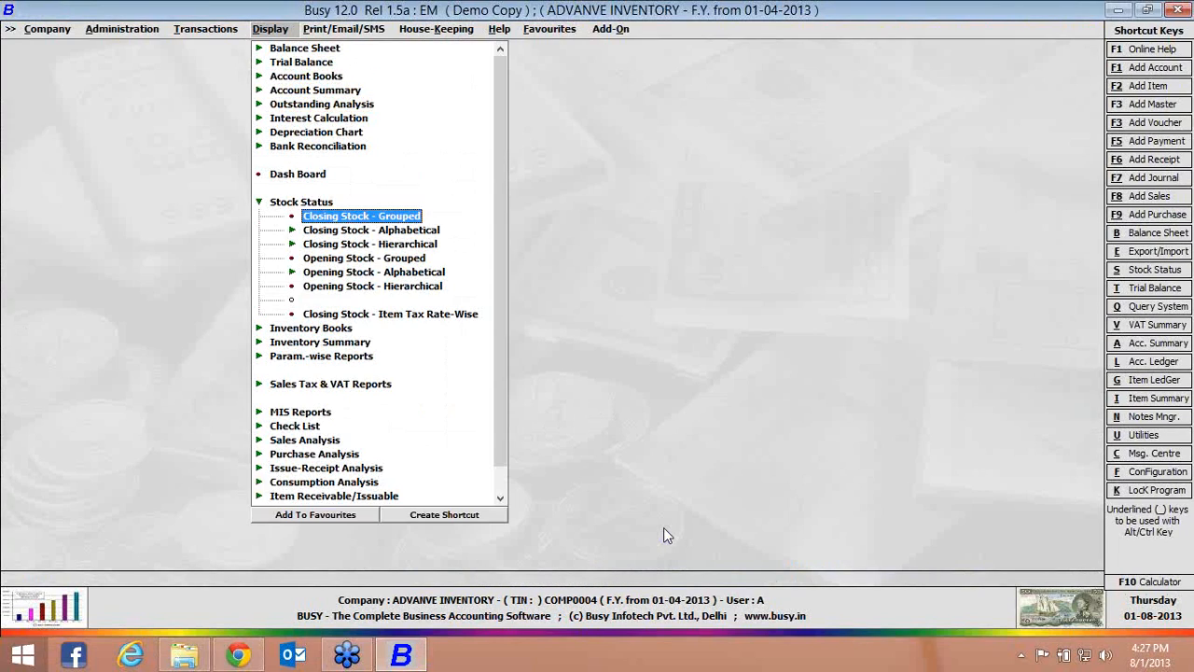
key(Down)
key(Return)
Generate the stock status report as on 01-04-2013 with item values included
key(Return)
key(Return)
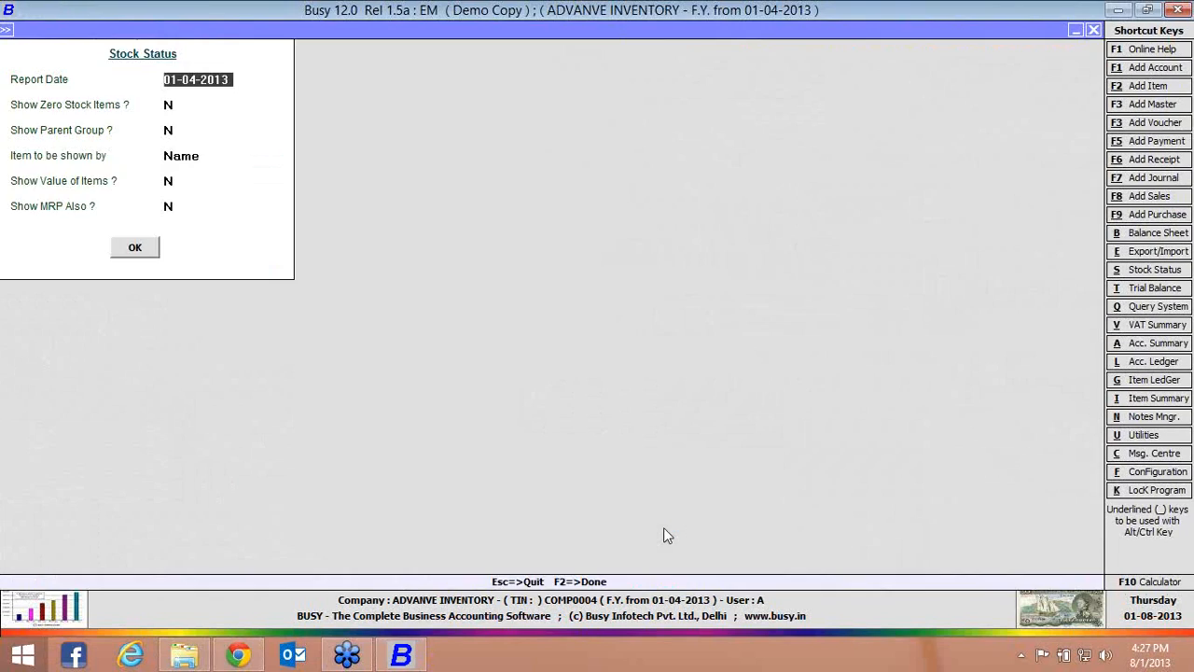
key(Return)
key(Return)
key(Return)
key(Return)
key(Return)
key(Return)
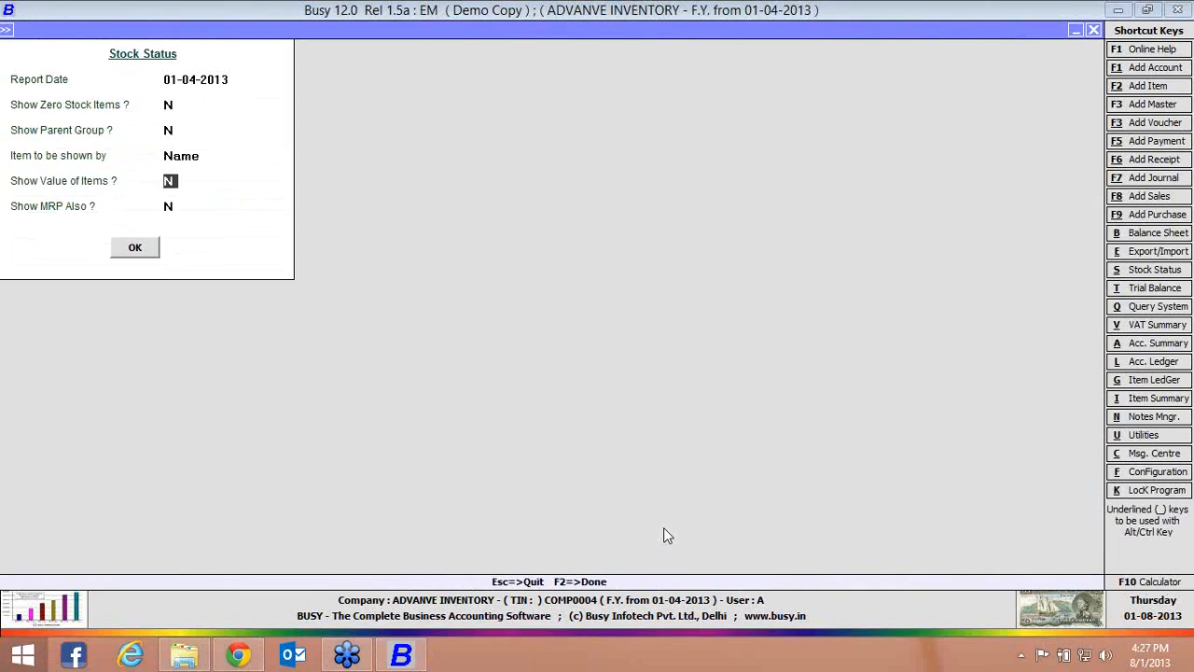
key(F2)
click(666, 536)
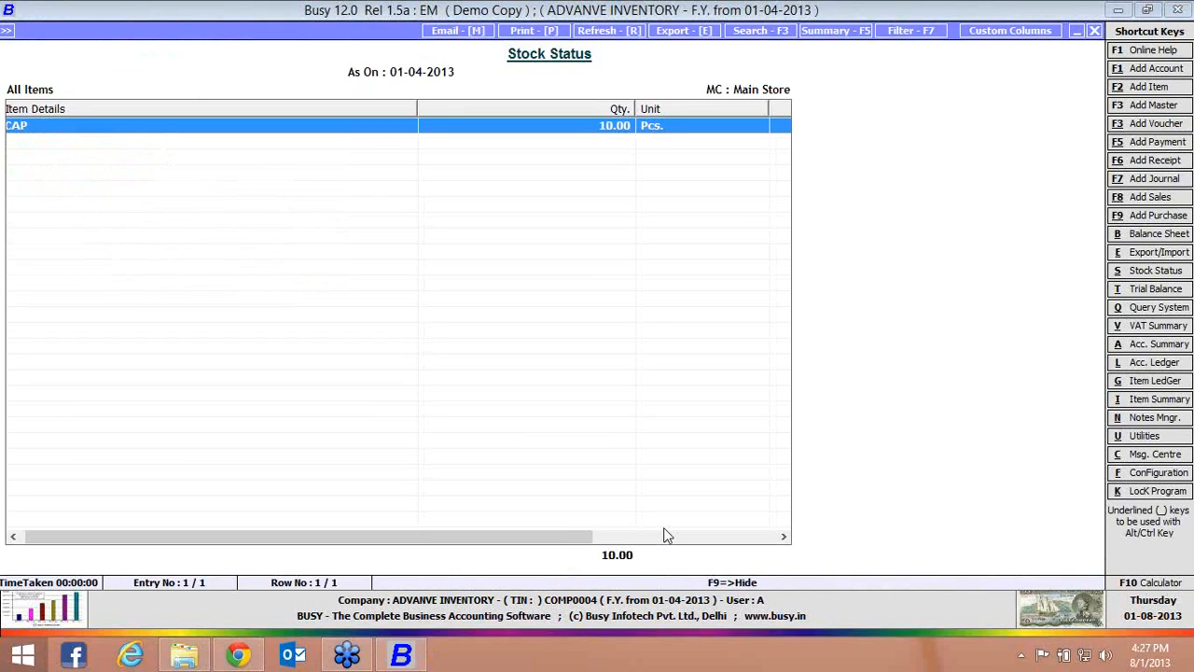
Check the CAP price in the stock status, open its material centre ledger and select the Labour payment entry
key(Right)
key(Right)
key(Right)
key(Right)
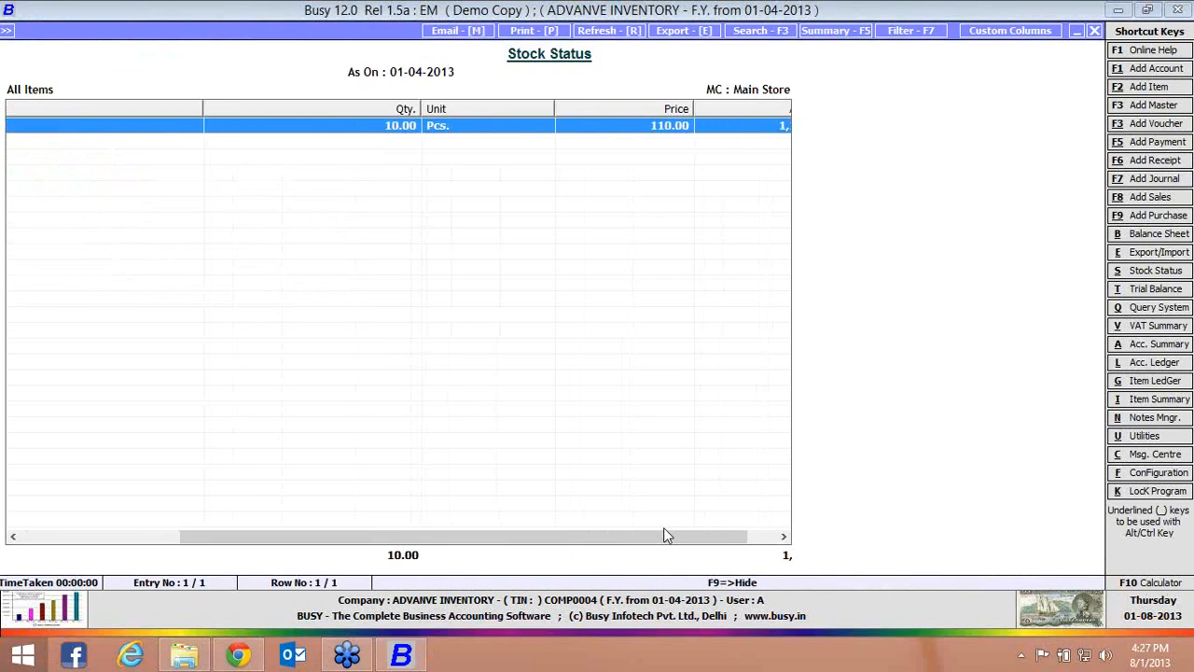
key(Return)
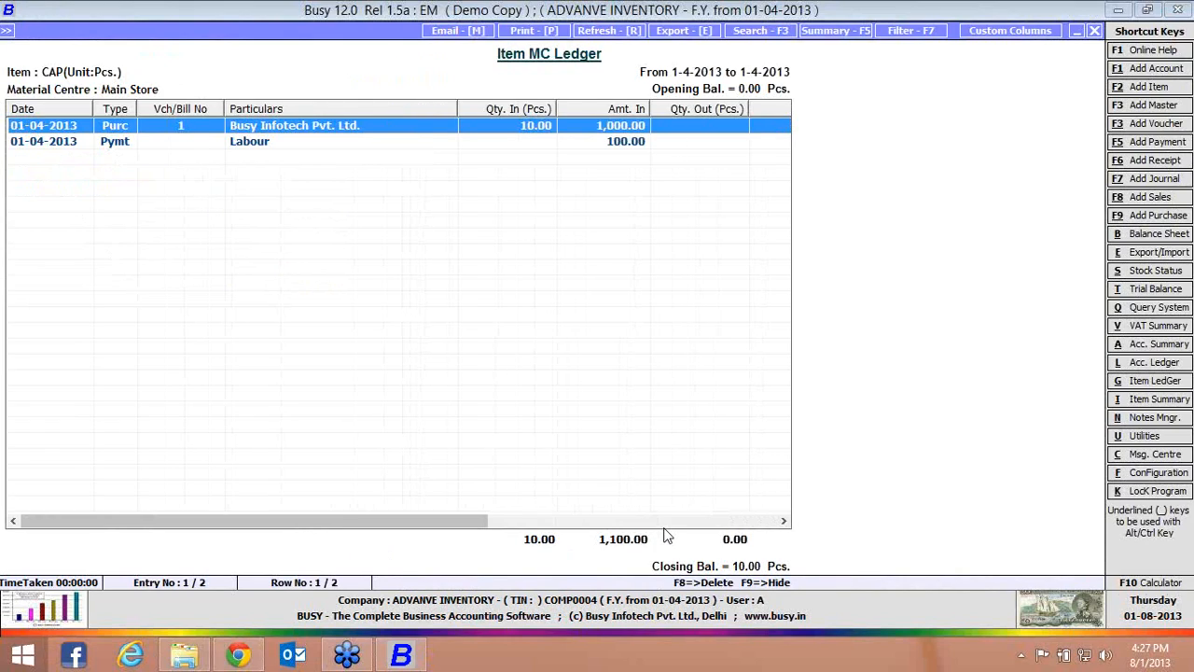
key(Down)
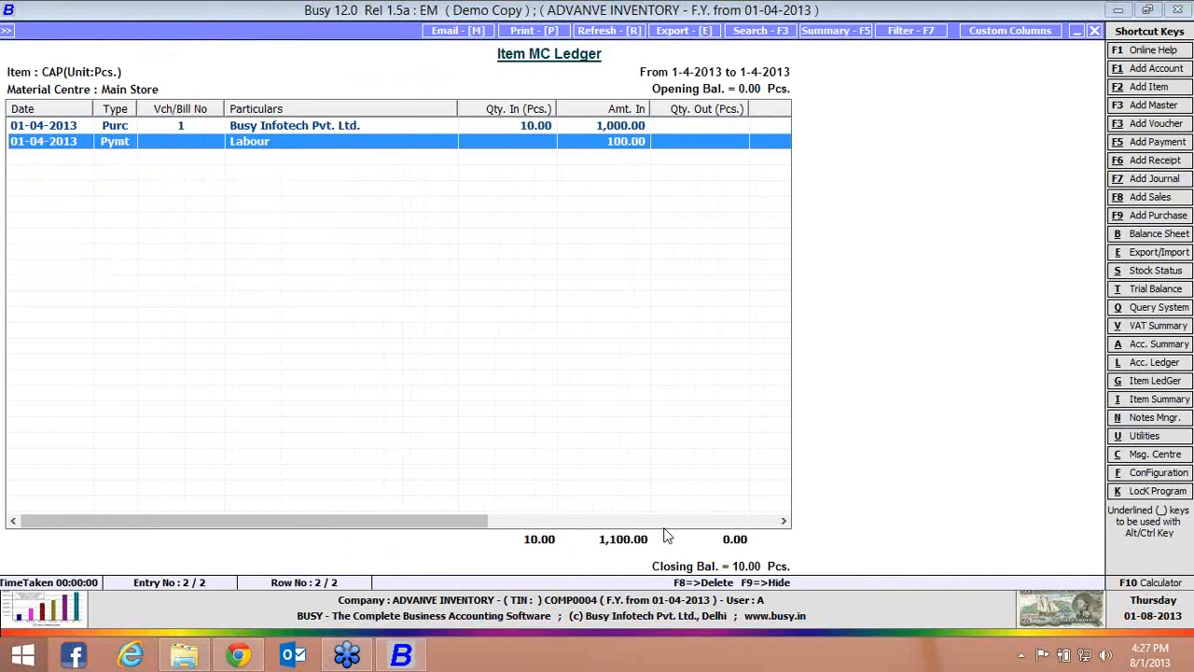
Generate the stock ledger of CAP for 01-04-2013 with item values included
key(alt+g)
key(Return)
key(Return)
key(Return)
key(Return)
text(Y)
key(Return)
key(Return)
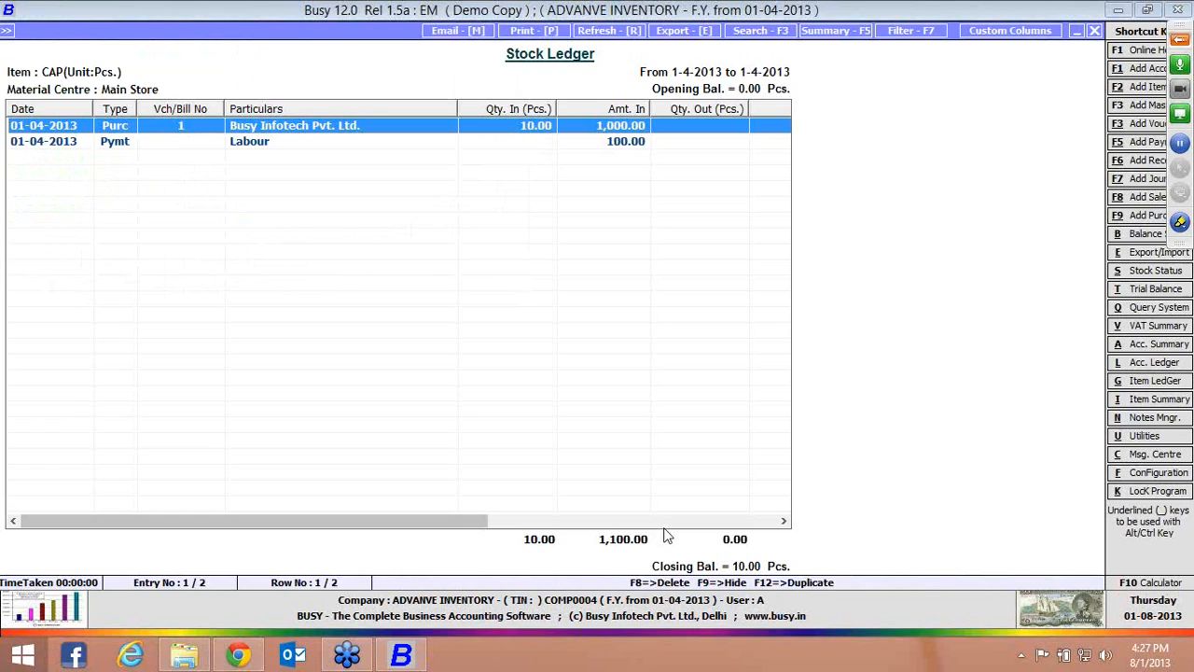
Regenerate the CAP stock ledger with the value of items left out
key(Escape)
text(N)
key(Return)
key(Return)
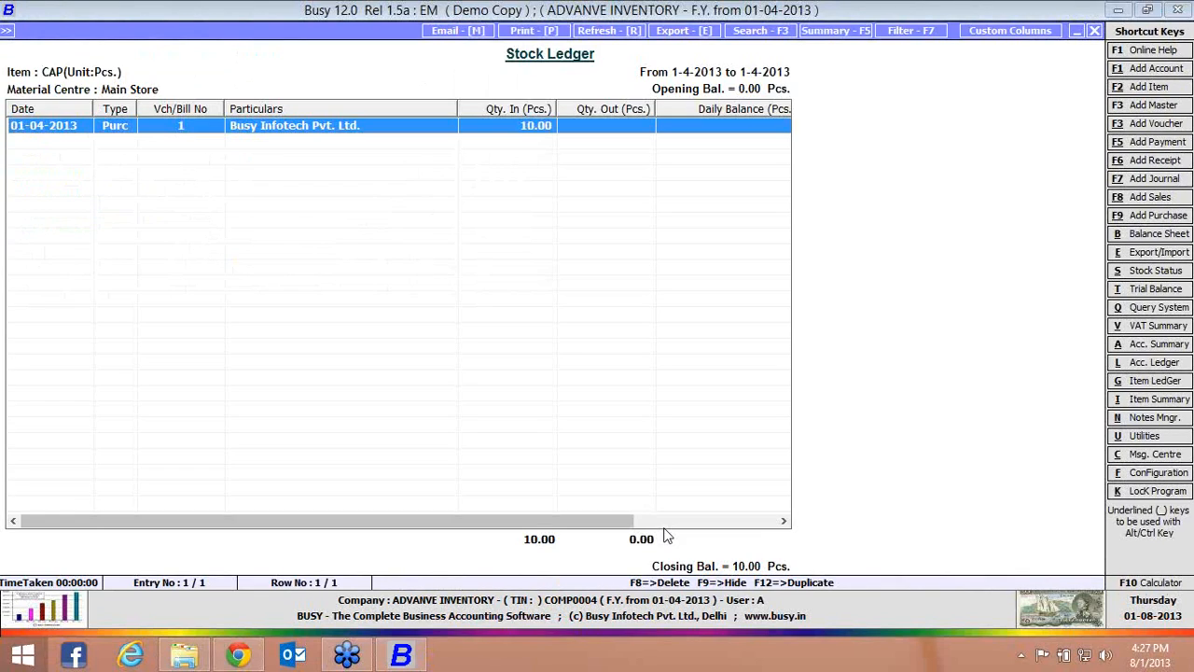
Show the CAP stock ledger with item values again, examine the daily balance amount at the Labour payment, and close the report
key(Escape)
text(Y)
key(Return)
key(Return)
key(Down)
key(Right)
key(Right)
key(Right)
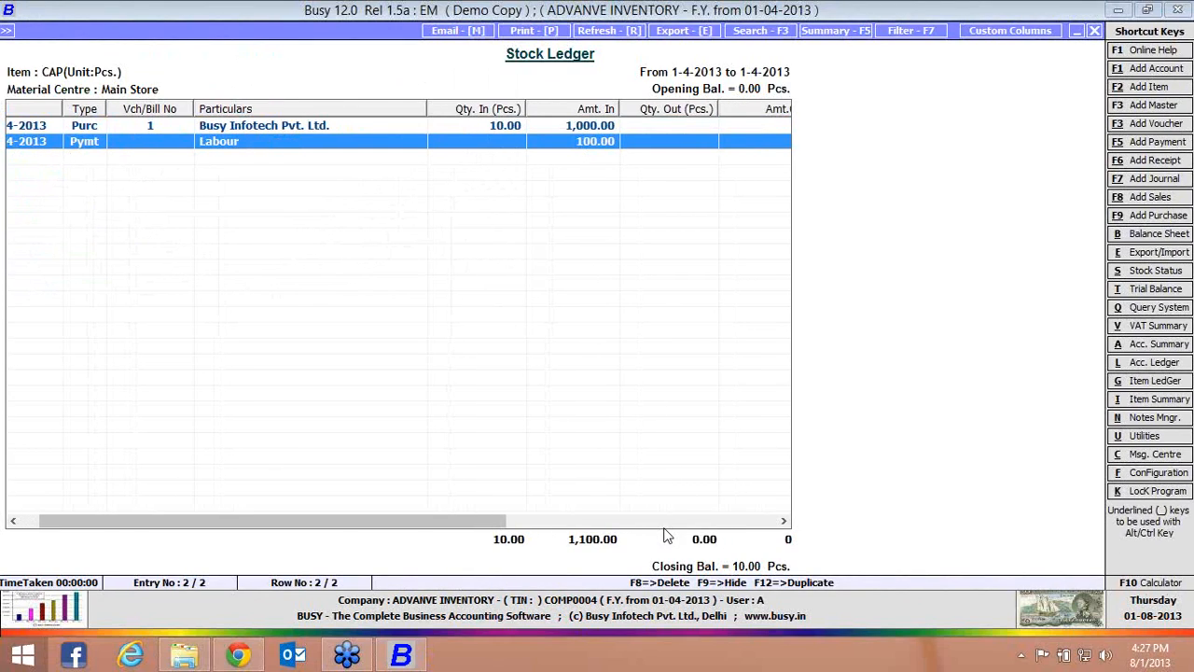
key(Right)
key(Right)
key(Right)
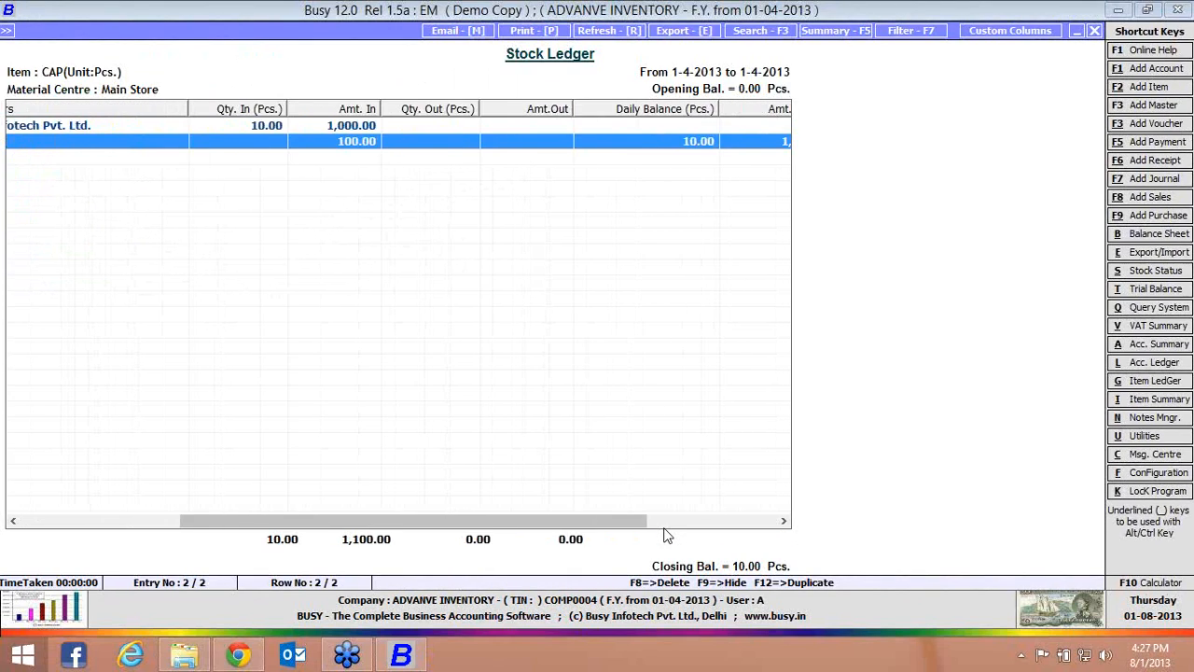
key(Right)
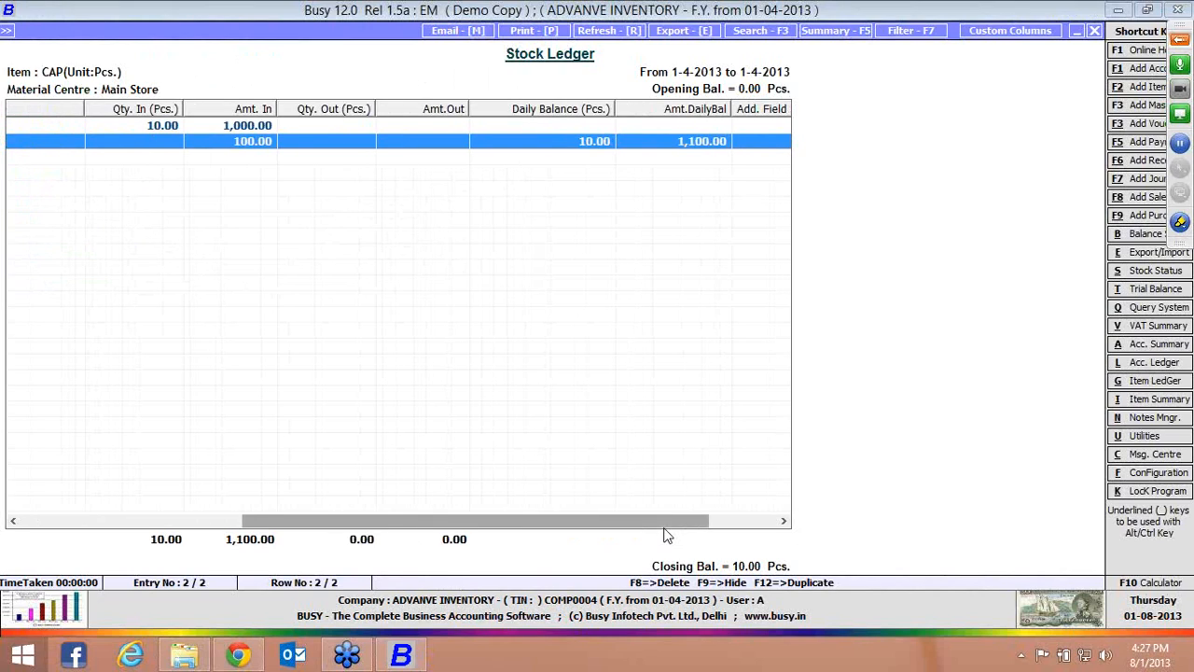
key(Escape)
key(Escape)
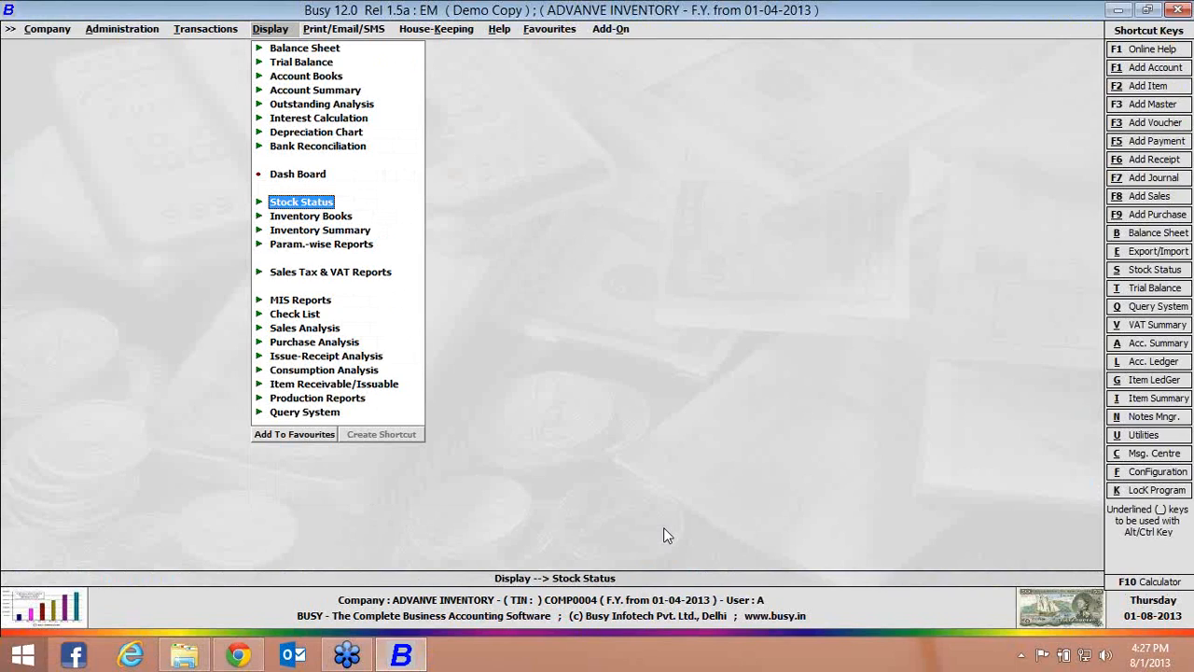
In the inventory features, enable Allocate Additional Expenses Voucher-wise, disable Allocate Expense/Purc. to Items, and save
key(Left)
key(Left)
key(Escape)
key(Escape)
key(Down)
key(Down)
key(Return)
key(Down)
key(Down)
key(Return)
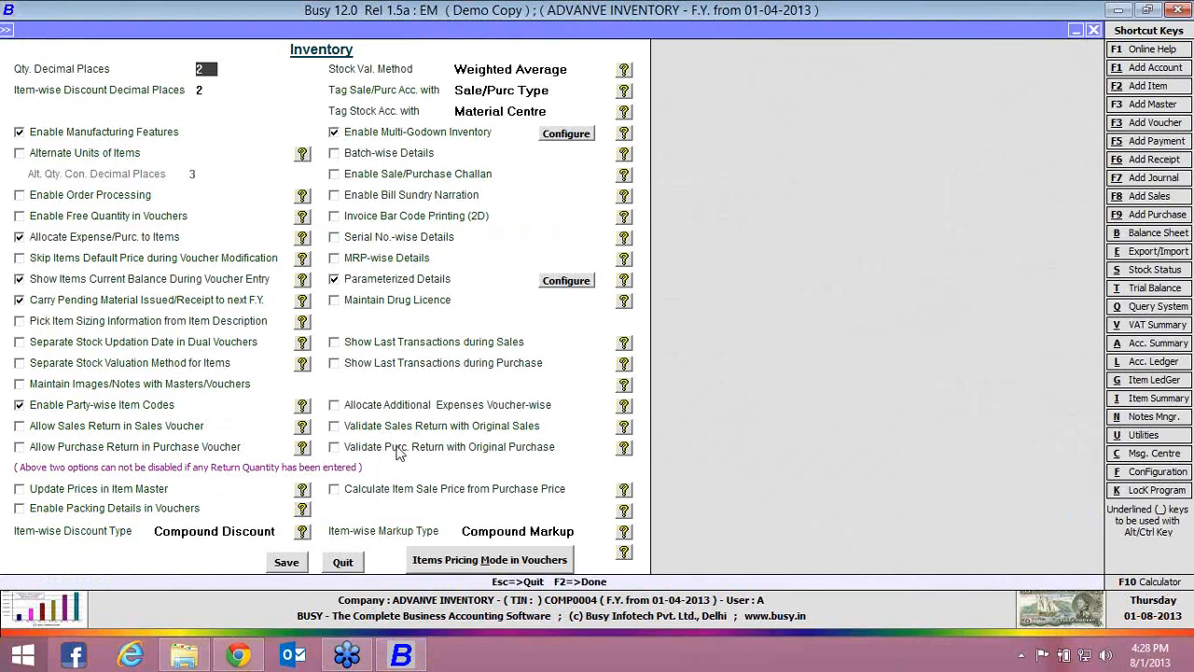
click(402, 409)
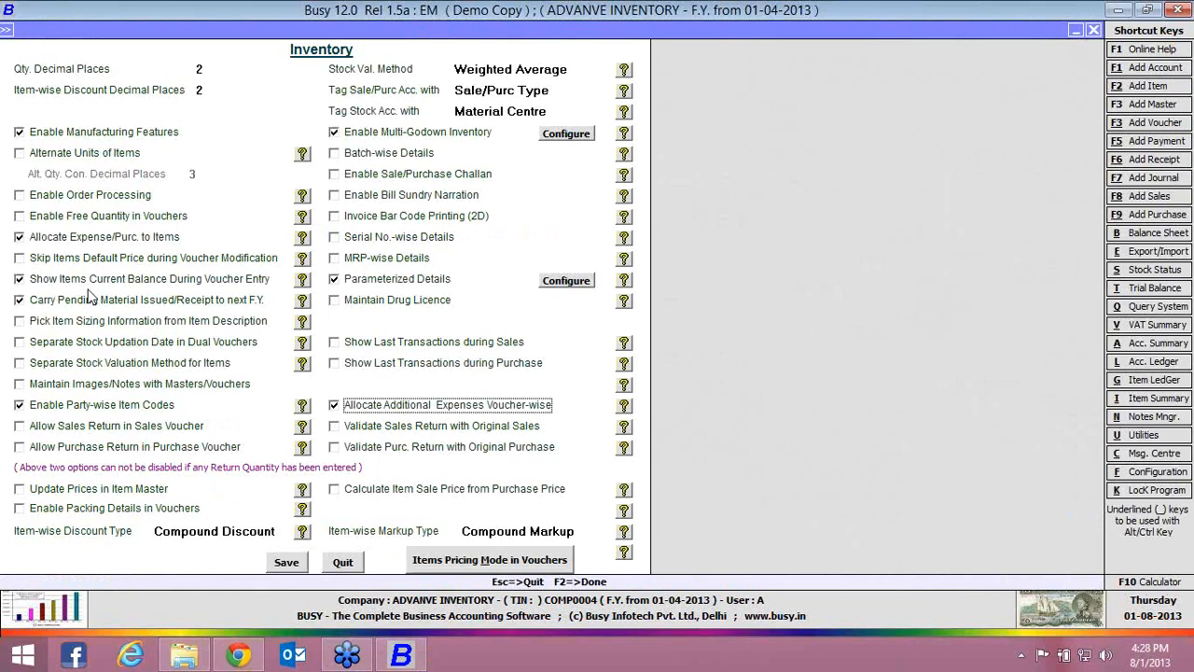
click(81, 241)
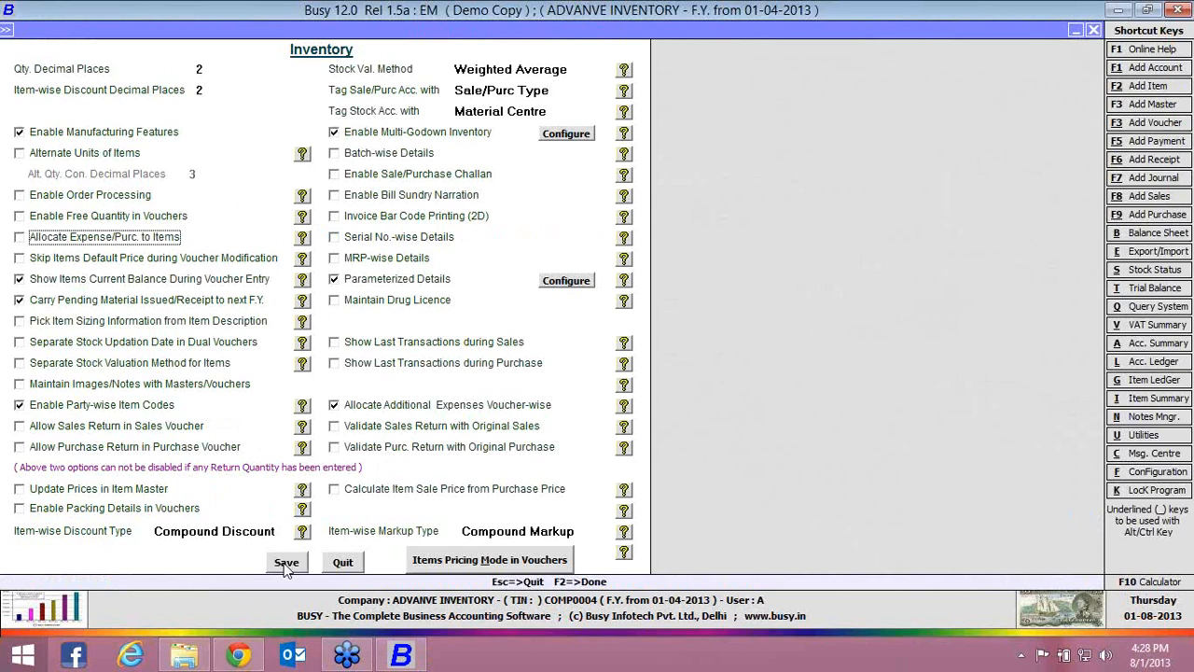
click(287, 563)
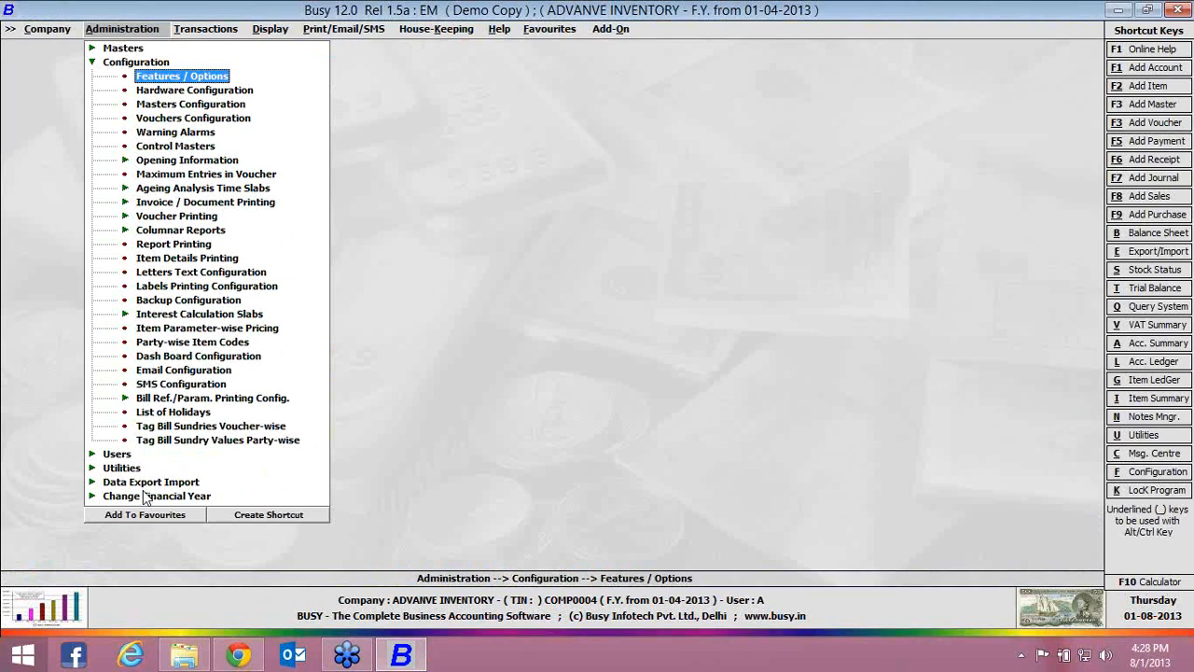
Open purchase voucher 1 of the Main series dated 01-04-2013 for modification
key(Right)
key(Down)
key(Return)
key(Down)
key(Return)
key(Return)
key(Return)
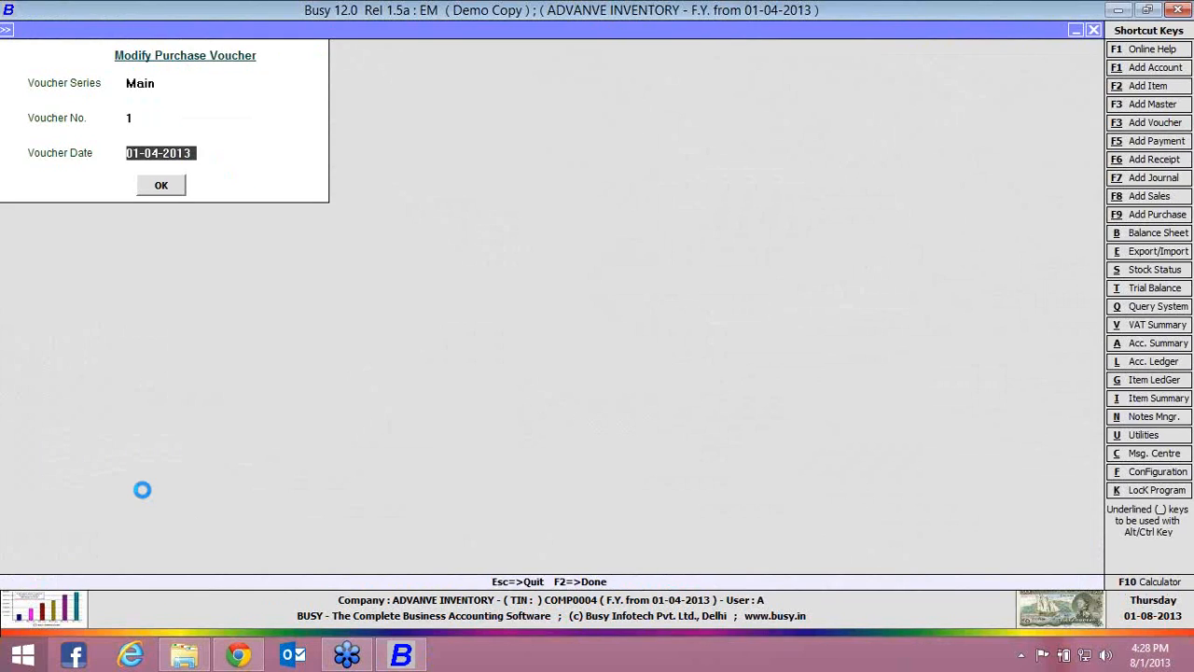
key(Return)
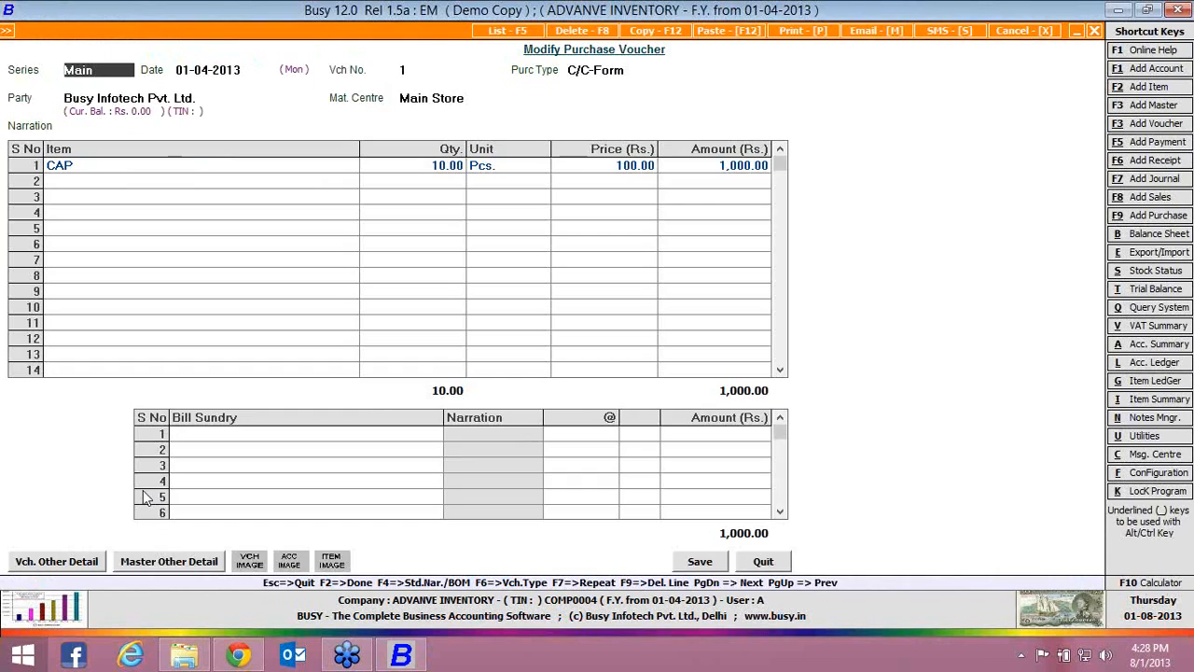
Allocate an additional expense of Rs. 200 to the purchase voucher with the narration "Labour, Electricity"
click(702, 563)
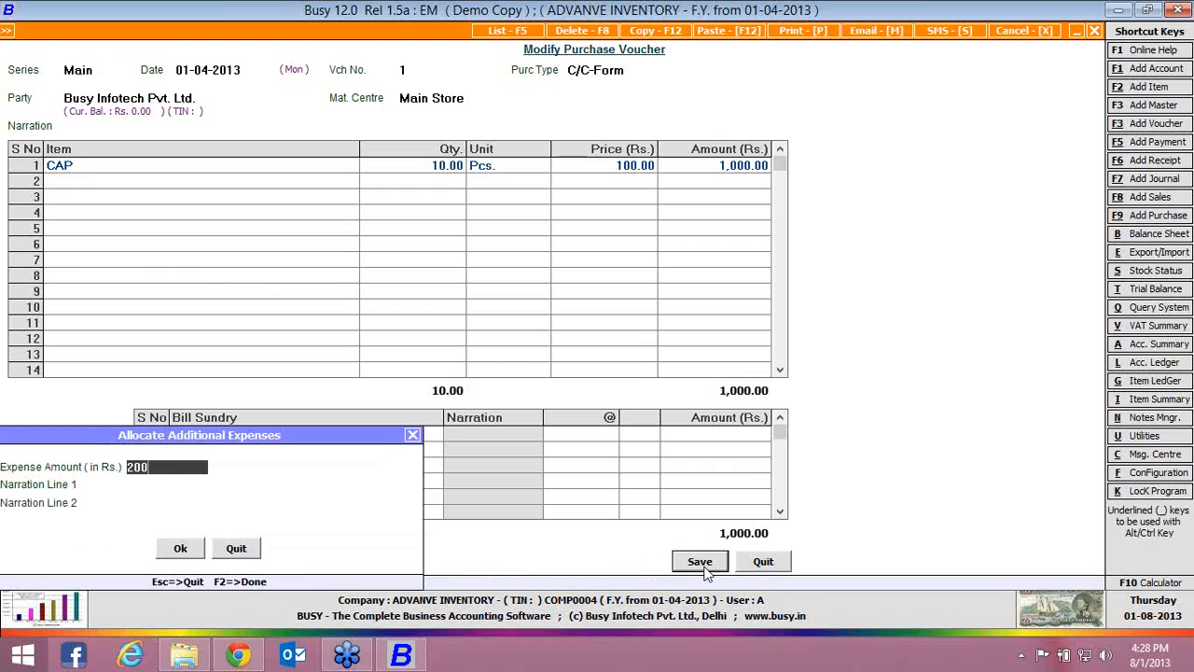
text(200)
key(Return)
text(labo)
key(BackSpace)
key(BackSpace)
text(bour)
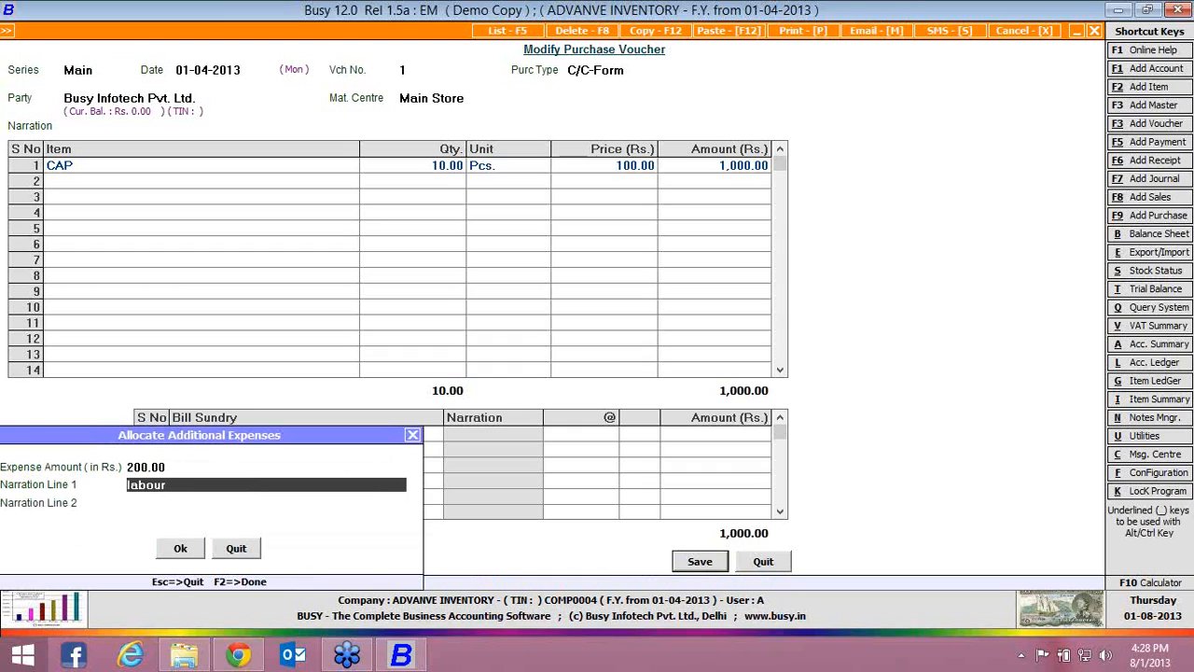
text(, electricity)
key(Return)
Save the purchase voucher without charging sales tax, accepting the sales tax reporting details and the form issuable amount of 1000.00
key(Return)
key(Return)
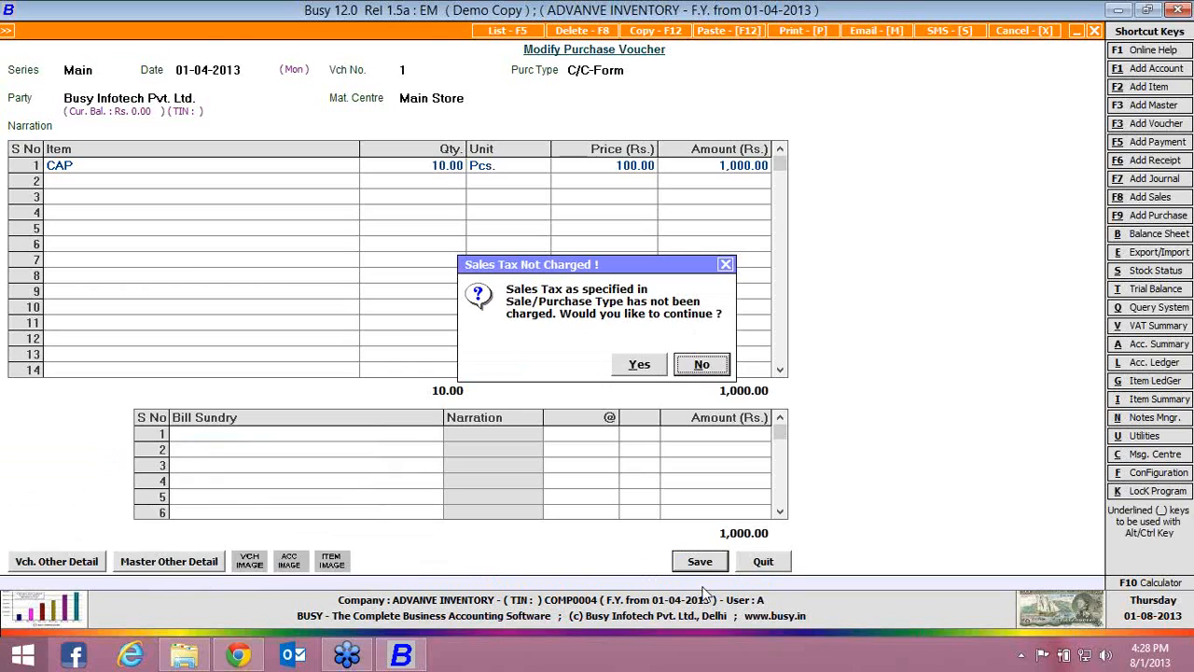
key(Left)
key(Return)
key(Return)
key(Return)
key(Return)
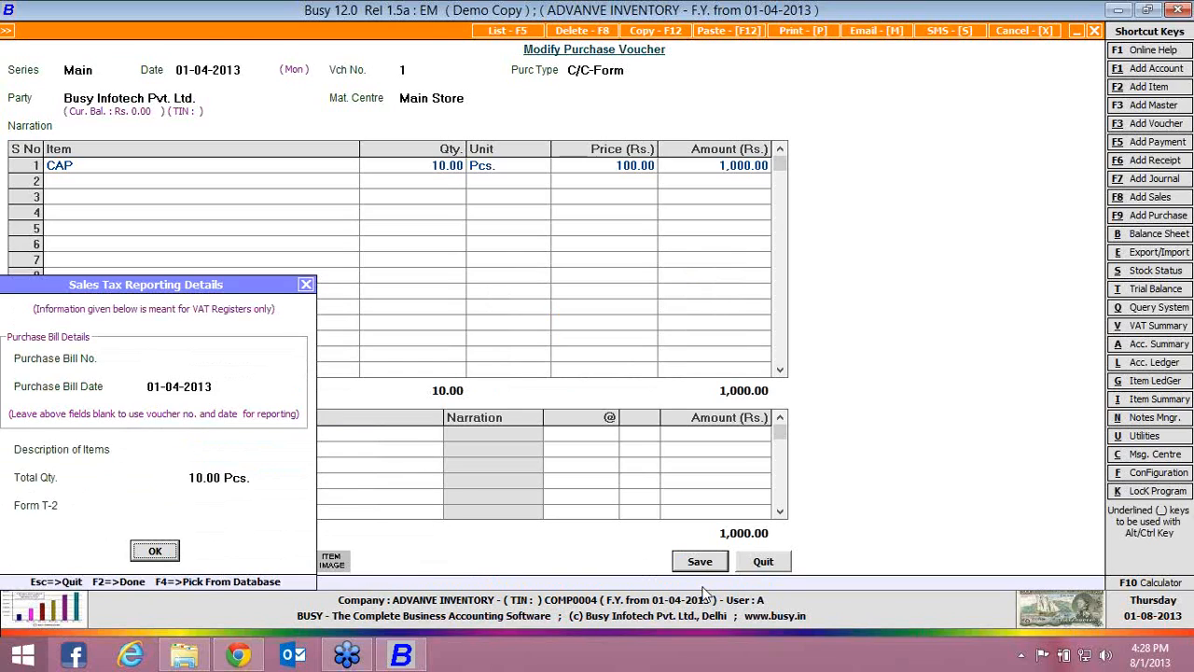
key(Return)
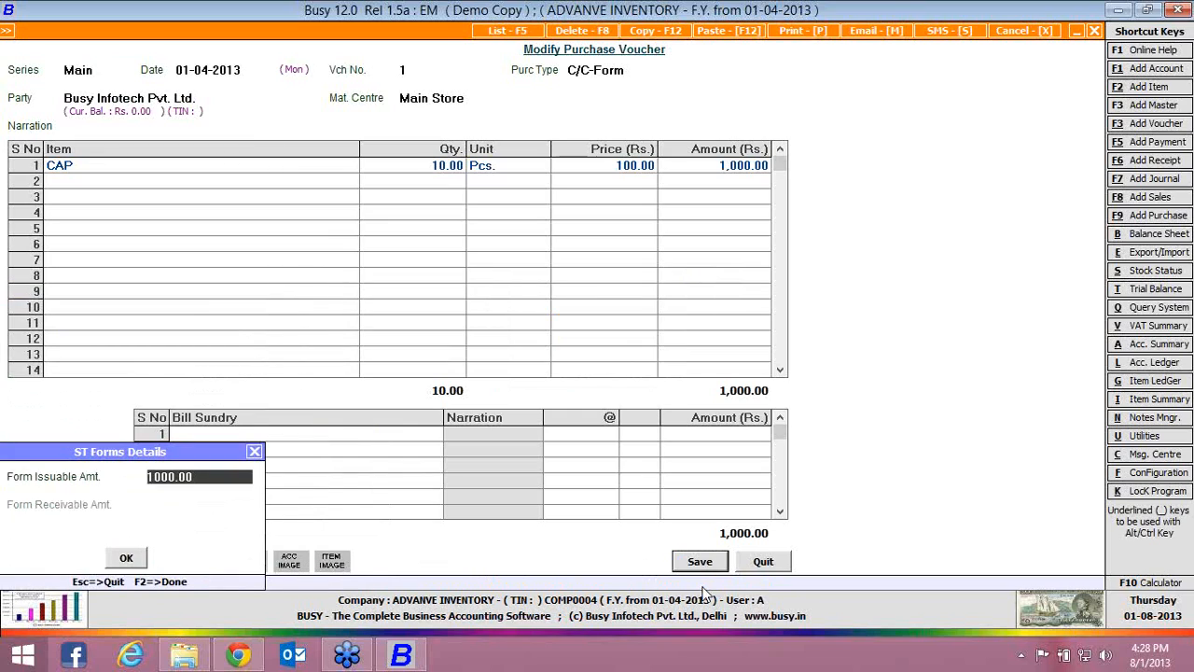
key(F2)
Generate the CAP stock ledger for 01-04-2013 without item values and look through its columns
key(Return)
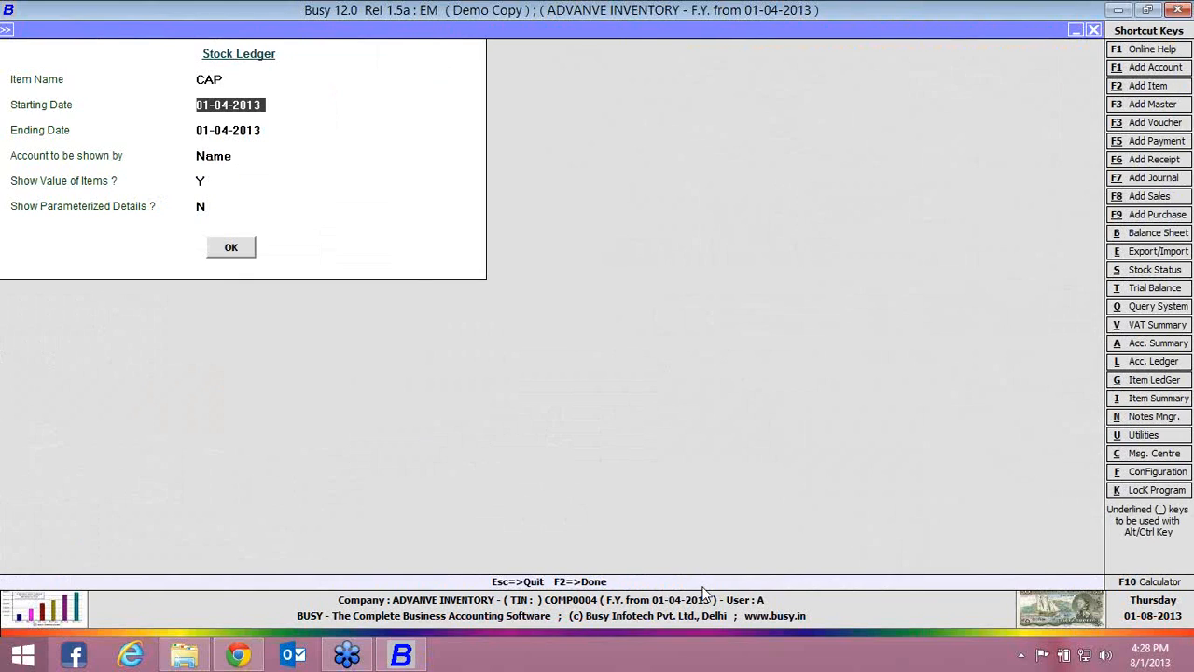
key(Return)
key(Return)
key(Return)
key(n)
key(Return)
key(Return)
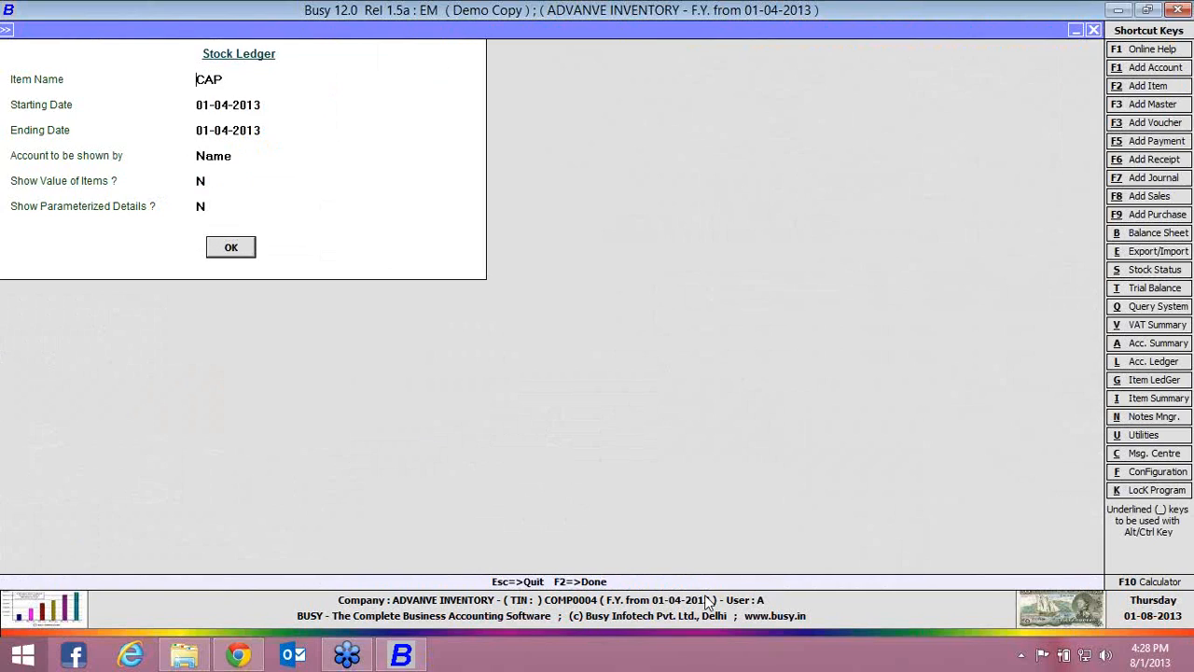
key(Return)
key(Right)
key(Right)
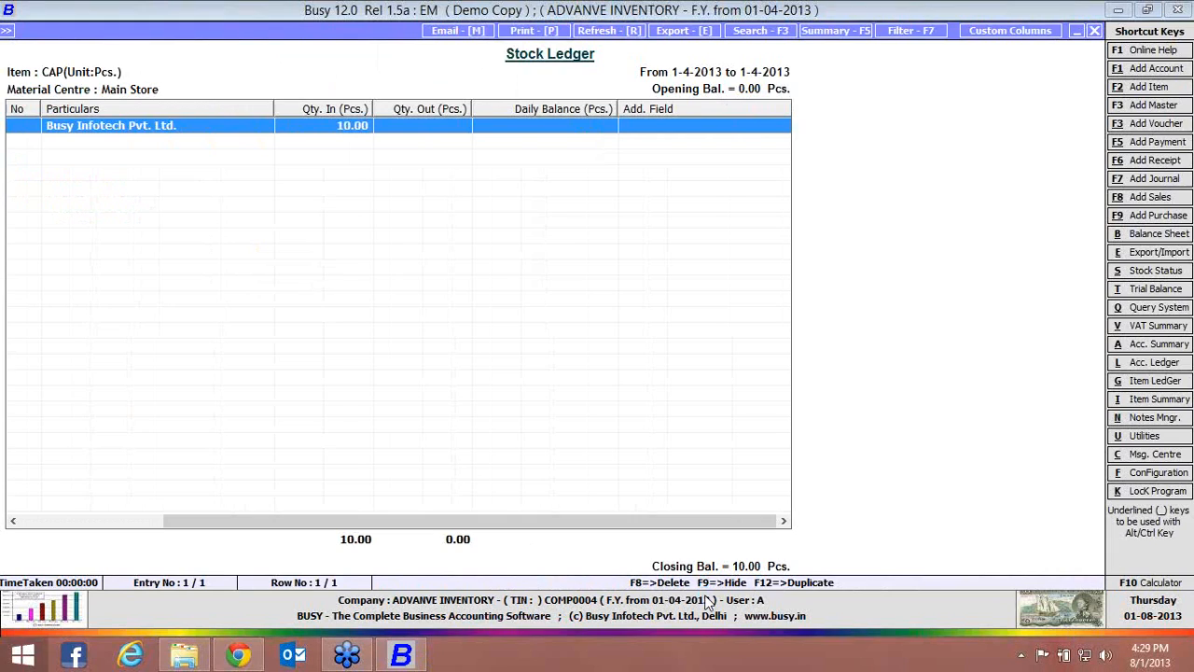
key(Return)
key(Escape)
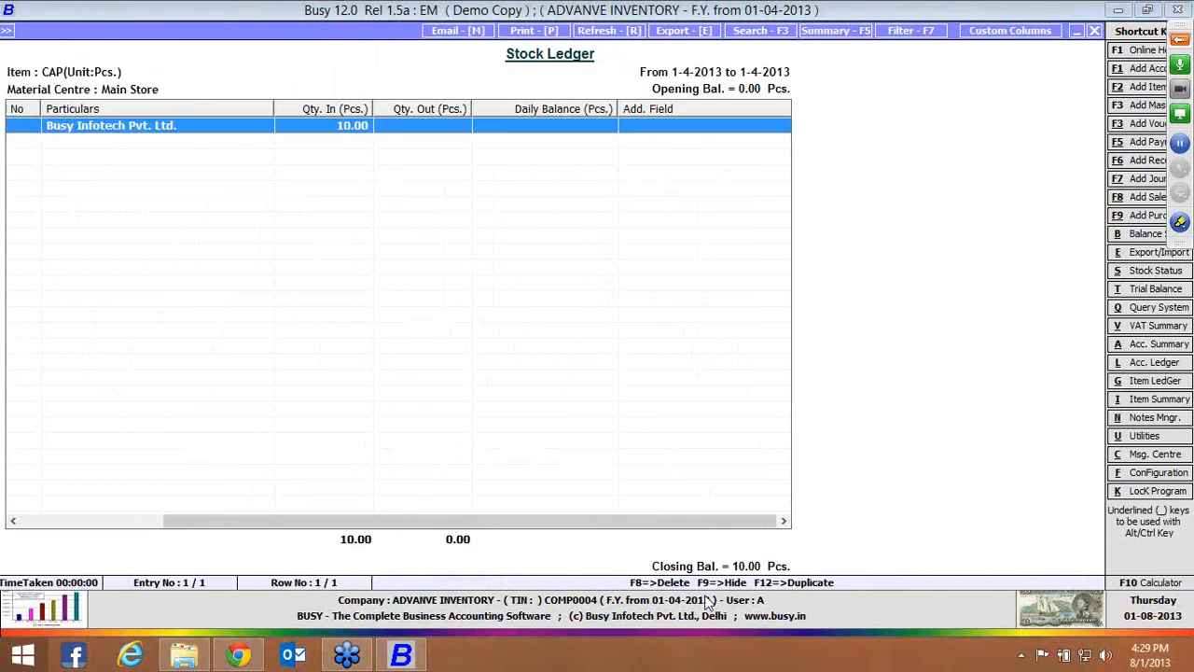
Regenerate the CAP stock ledger for 01-04-2013 with Show Value of Items set to Y
key(Escape)
key(Return)
key(Return)
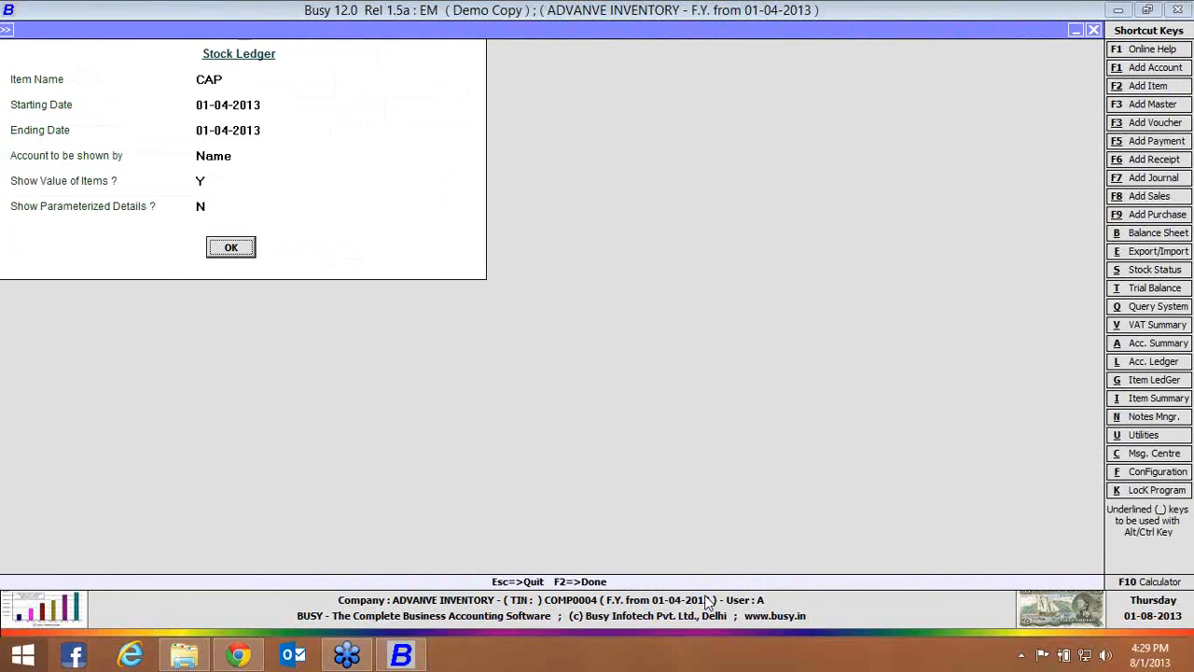
key(Return)
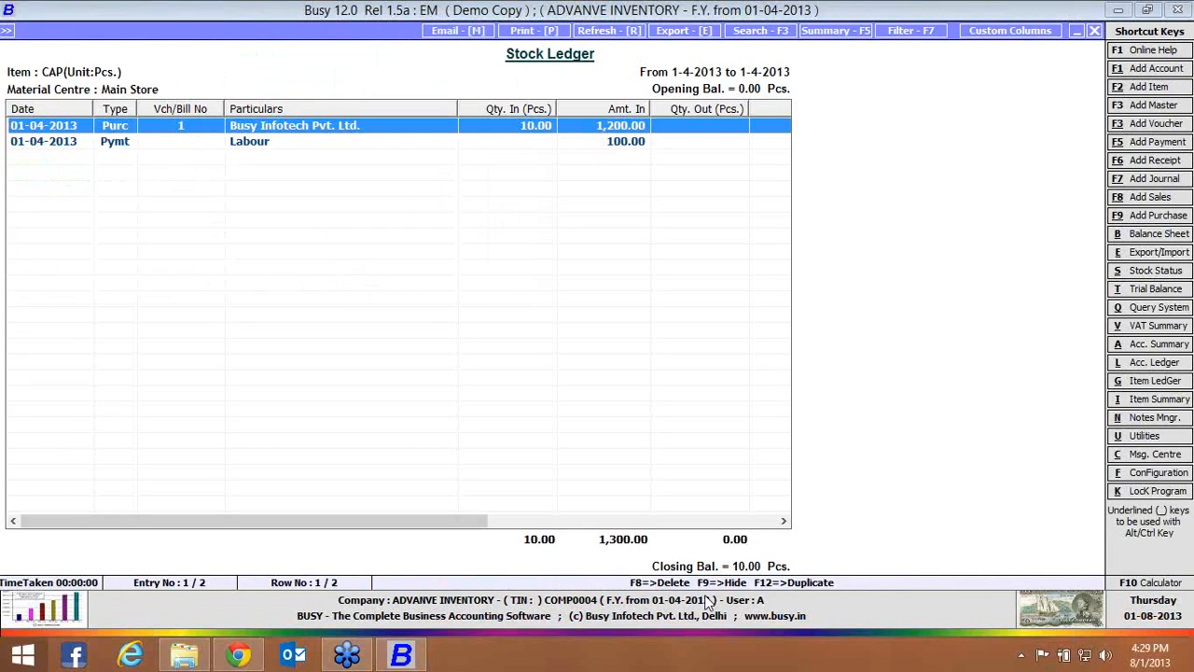
Review the additional expense allocation in the Busy Infotech Pvt. Ltd. purchase voucher from the ledger, and close the report
key(Return)
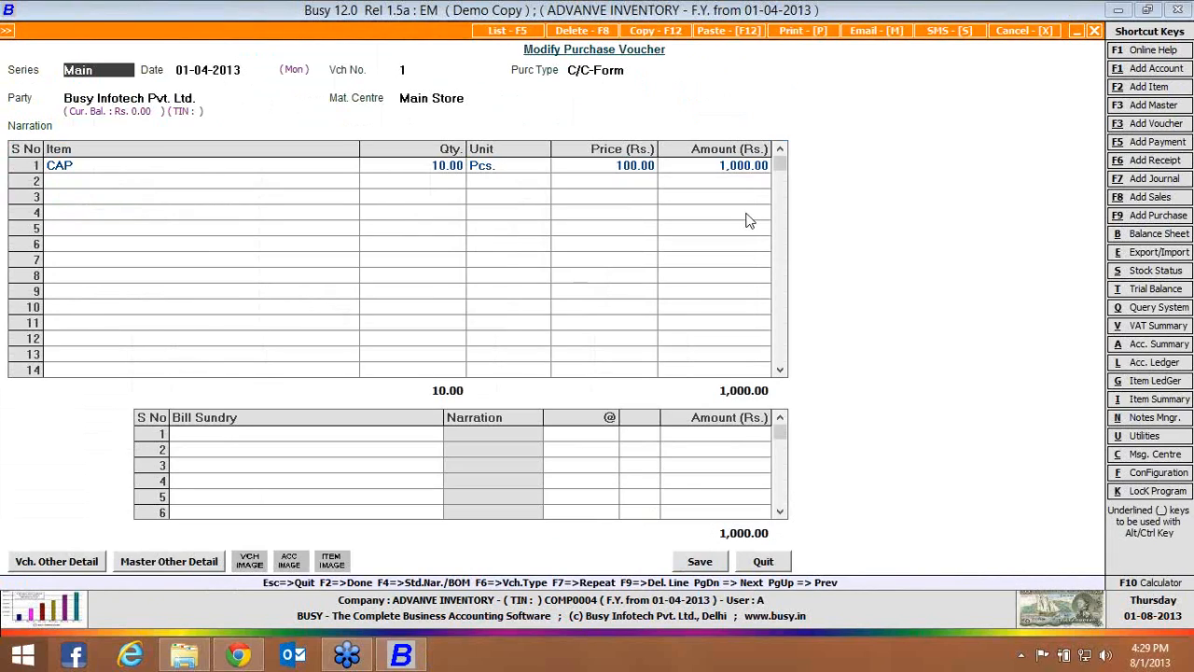
click(699, 563)
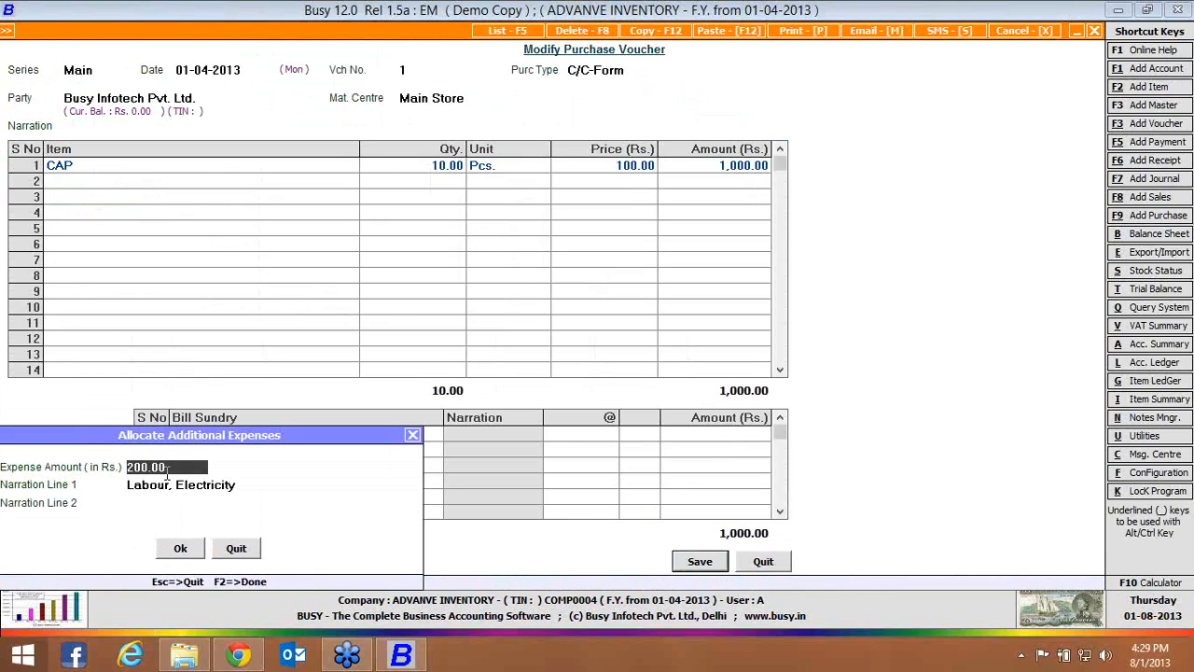
key(F2)
key(y)
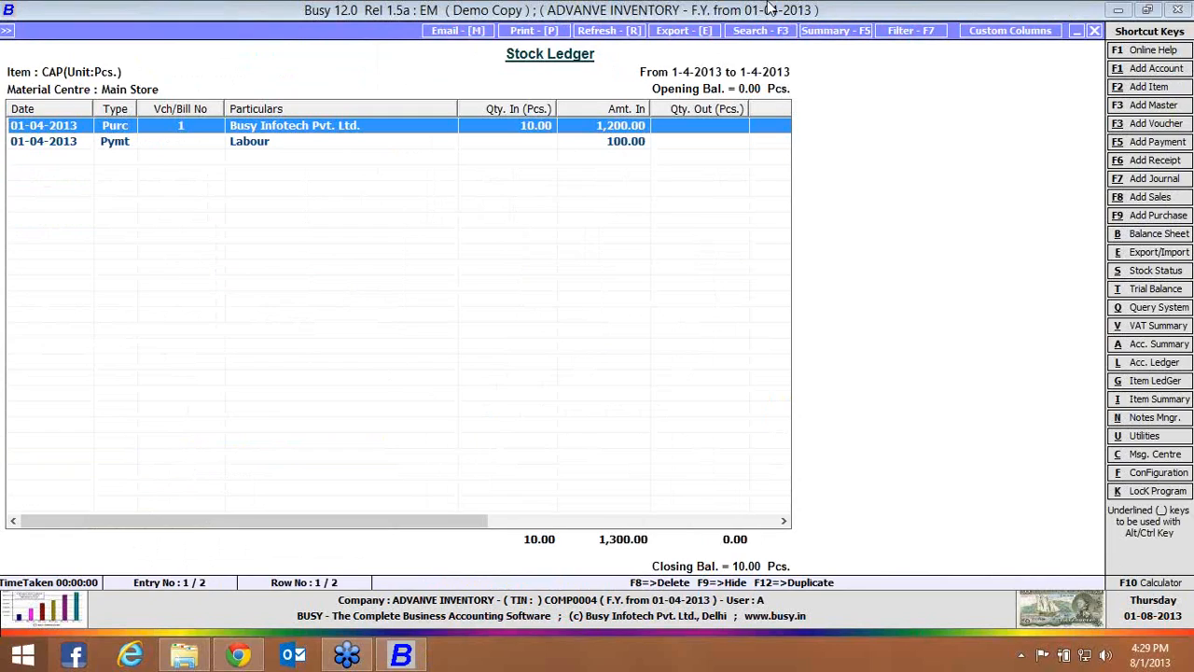
click(1094, 31)
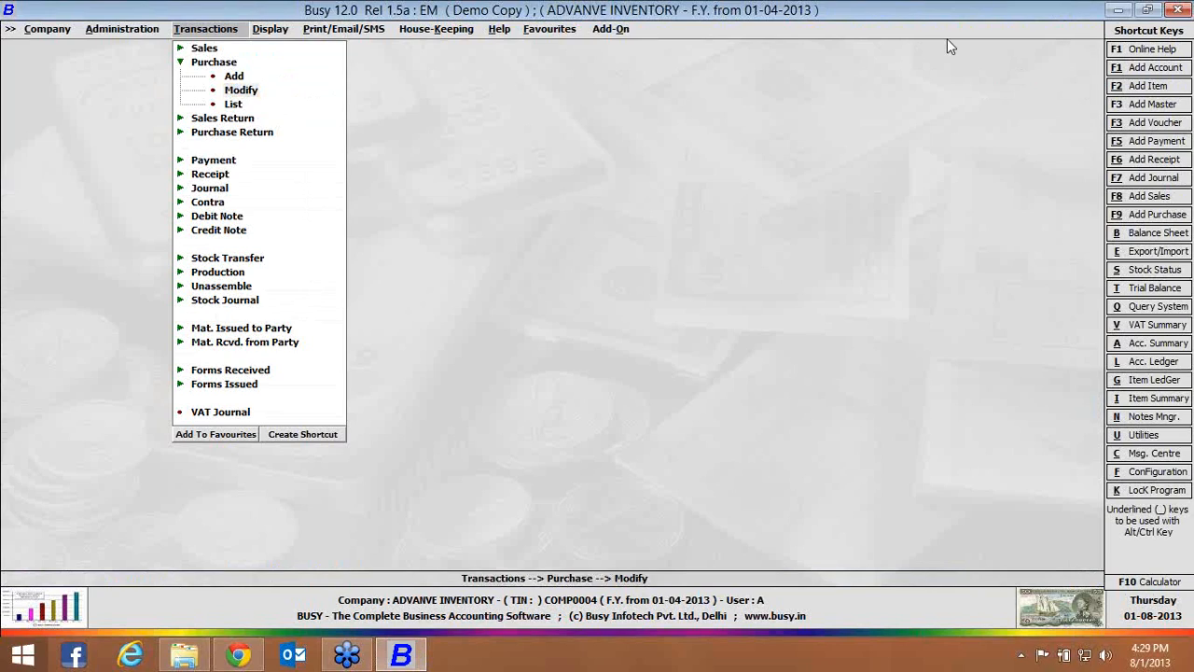
In the inventory features, disable Allocate Additional Expenses Voucher-wise, set the sale pricing mode to Party-Item-wise Price / Discount Structure, and save
click(129, 35)
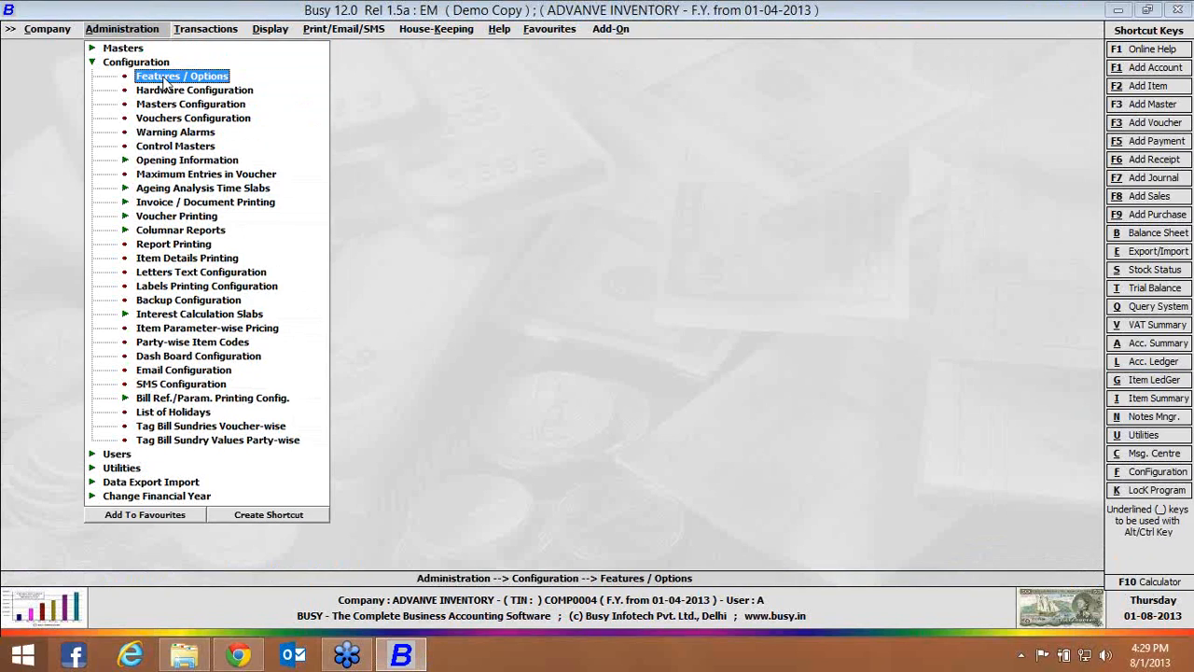
click(166, 82)
click(135, 220)
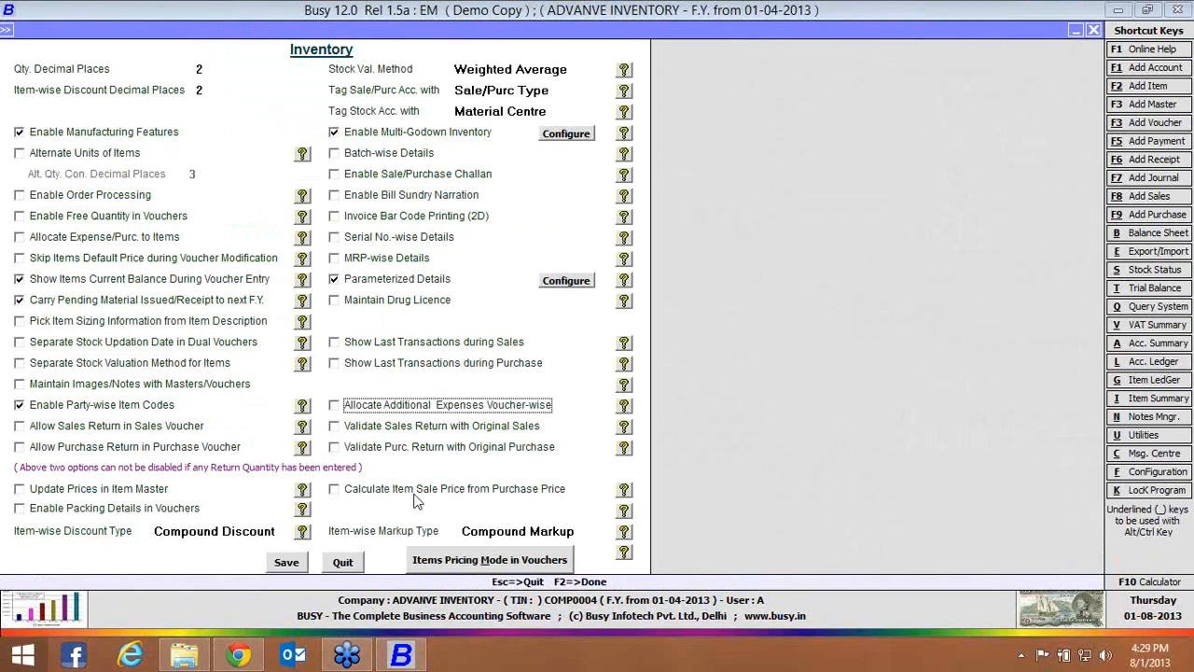
click(457, 558)
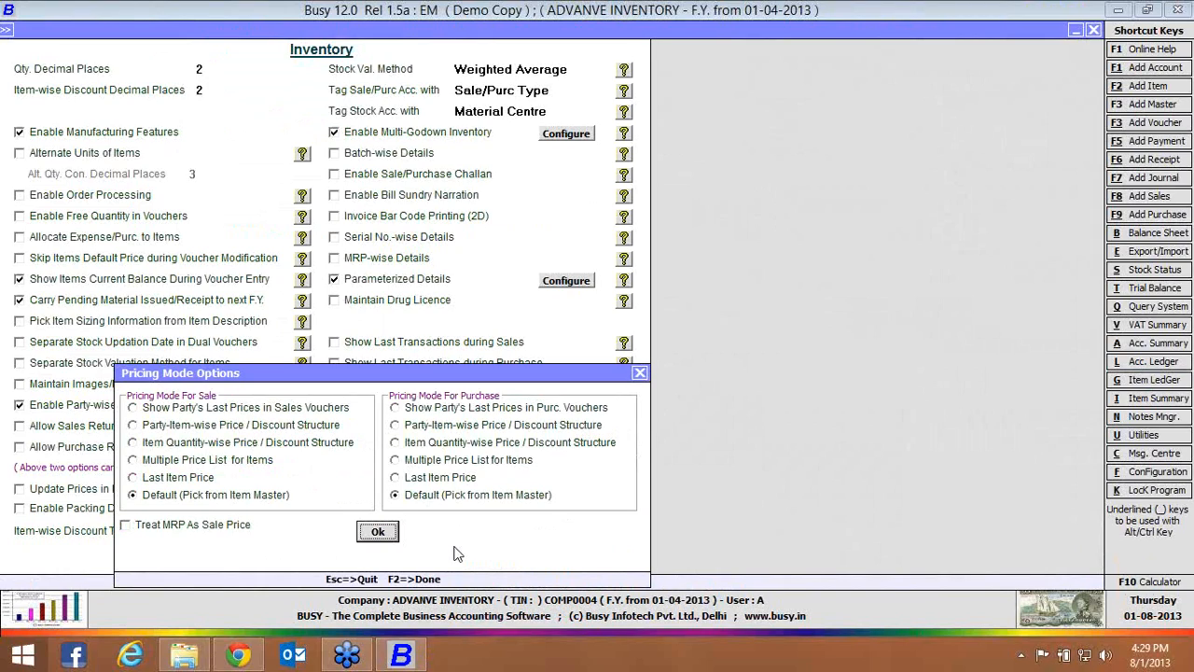
click(307, 411)
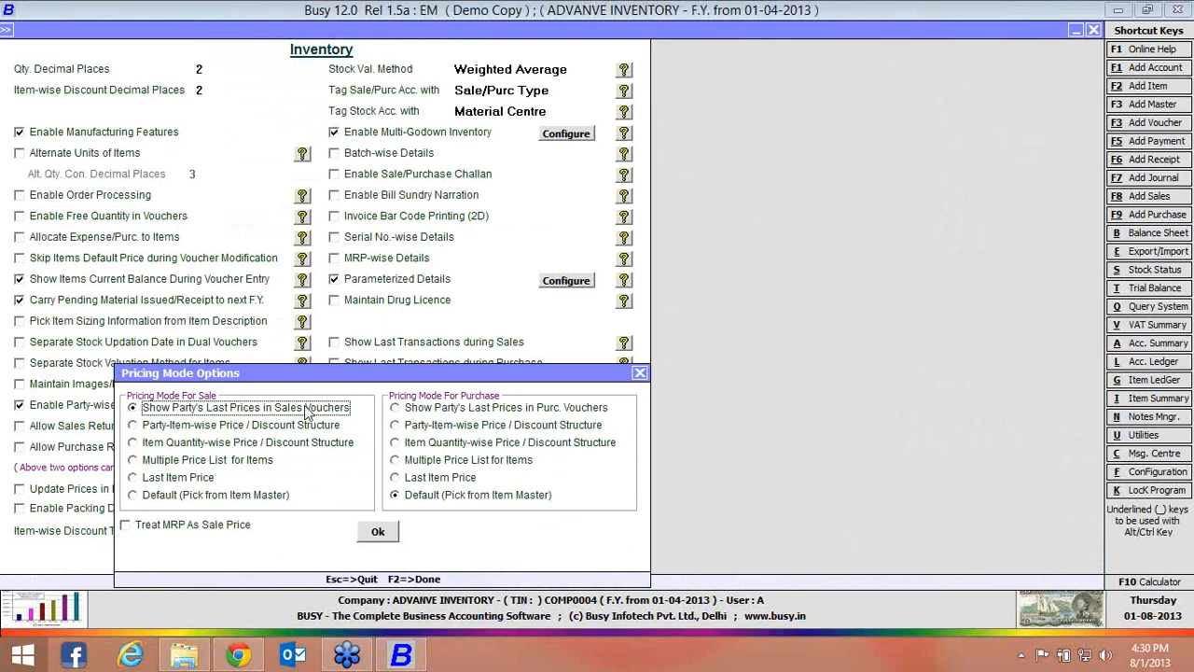
click(311, 427)
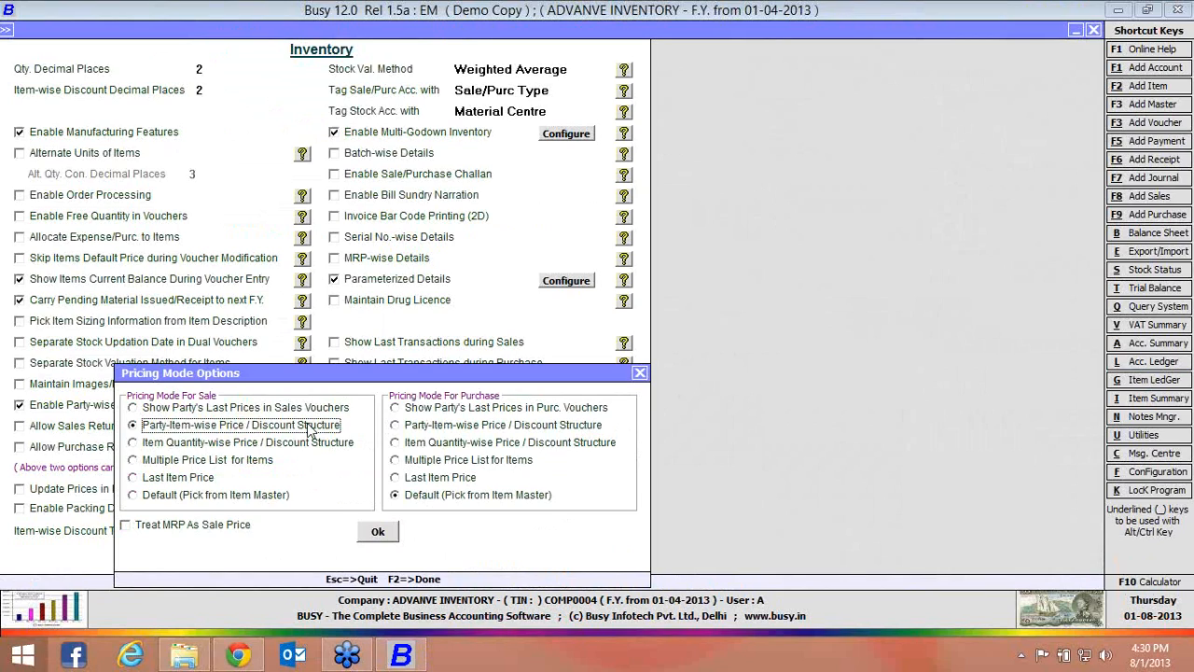
click(366, 534)
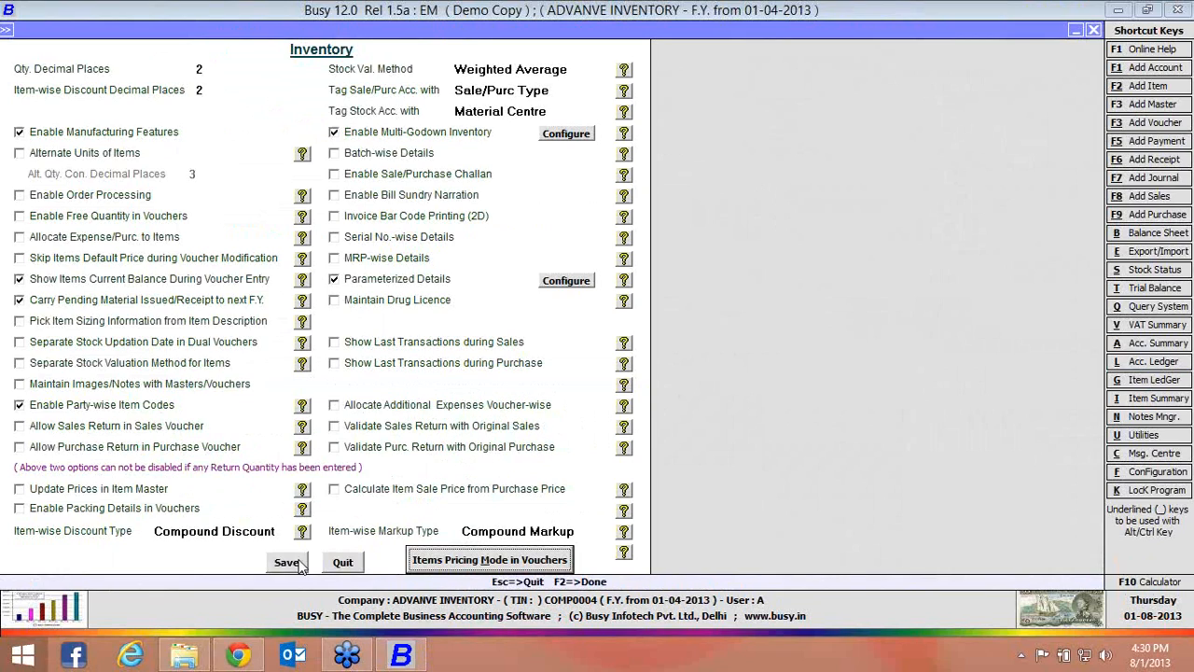
click(298, 565)
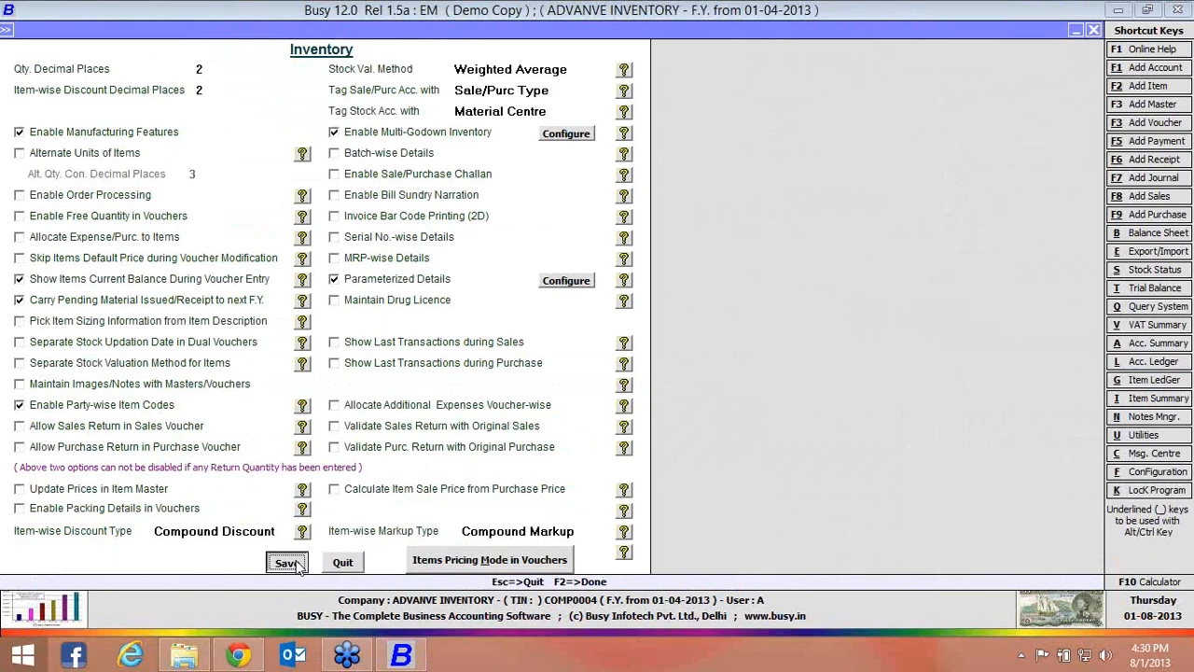
key(Down)
key(Down)
key(Down)
key(Down)
key(Down)
key(Down)
key(Down)
key(Down)
key(Down)
key(Down)
key(Down)
key(Down)
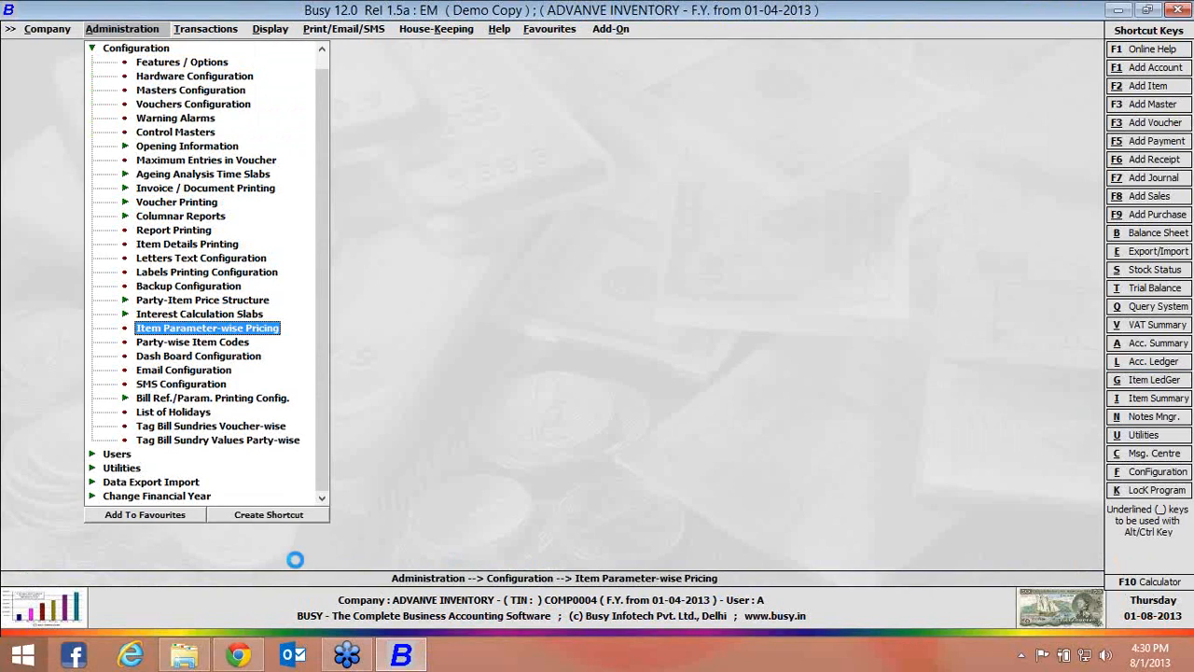
key(Return)
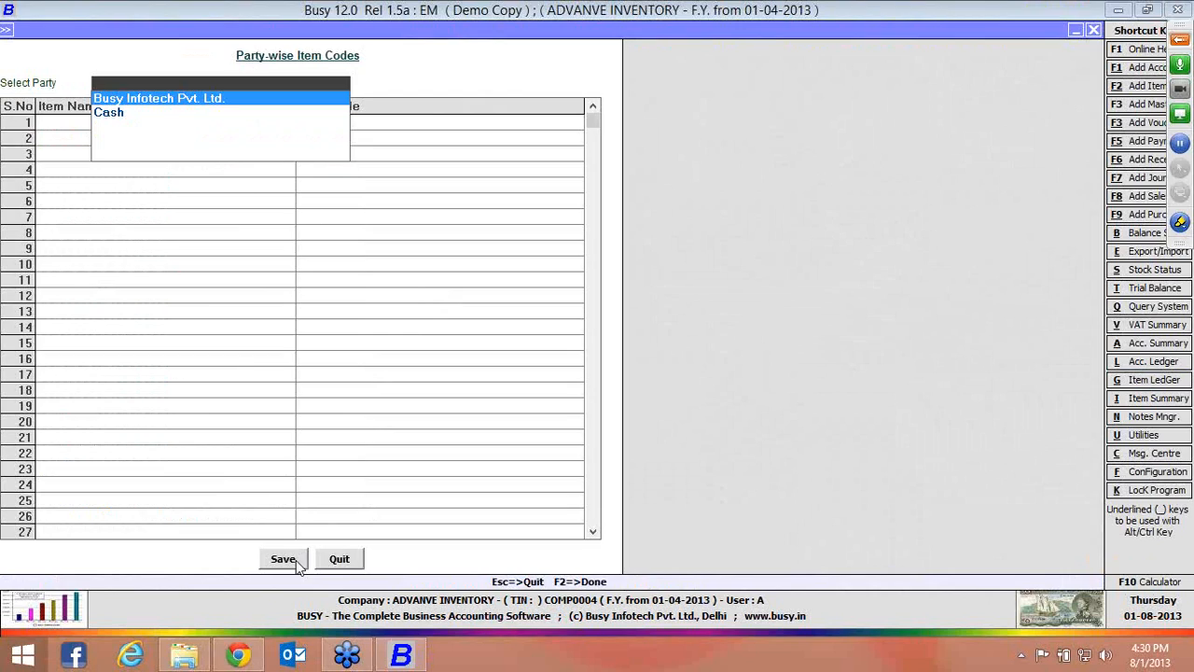
key(Escape)
Load all items in the sales party-item price structure for Busy Infotech Pvt. Ltd., using the Party-Item-wise mode
key(Up)
key(Up)
key(Up)
key(Return)
key(Down)
key(Return)
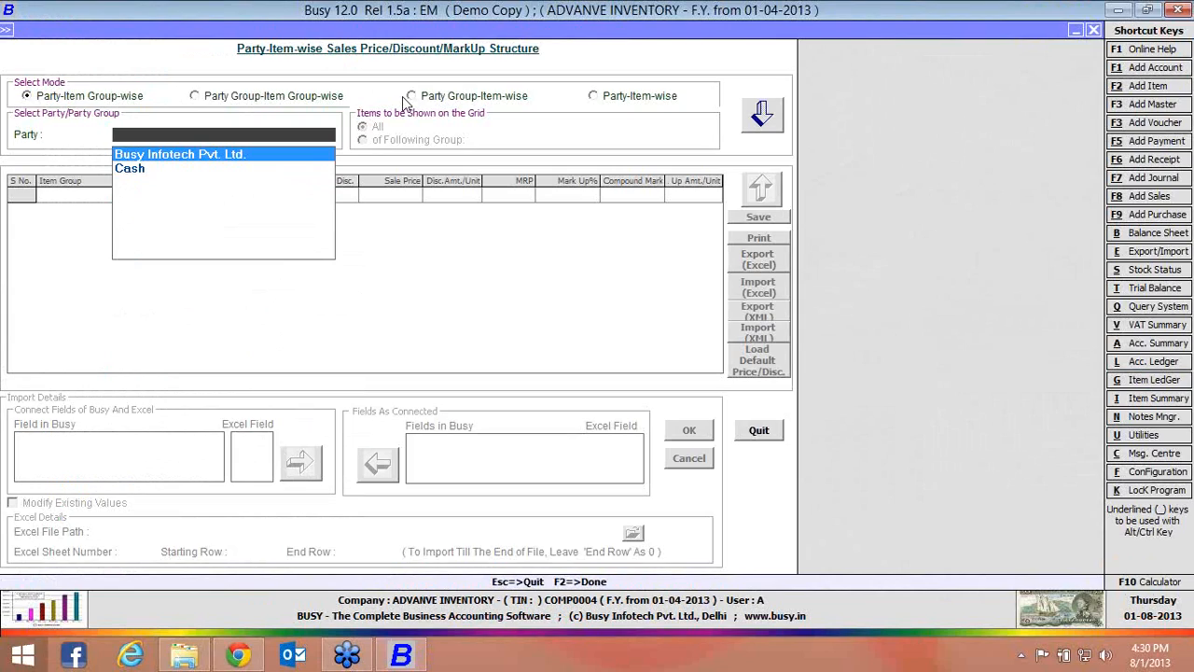
click(624, 100)
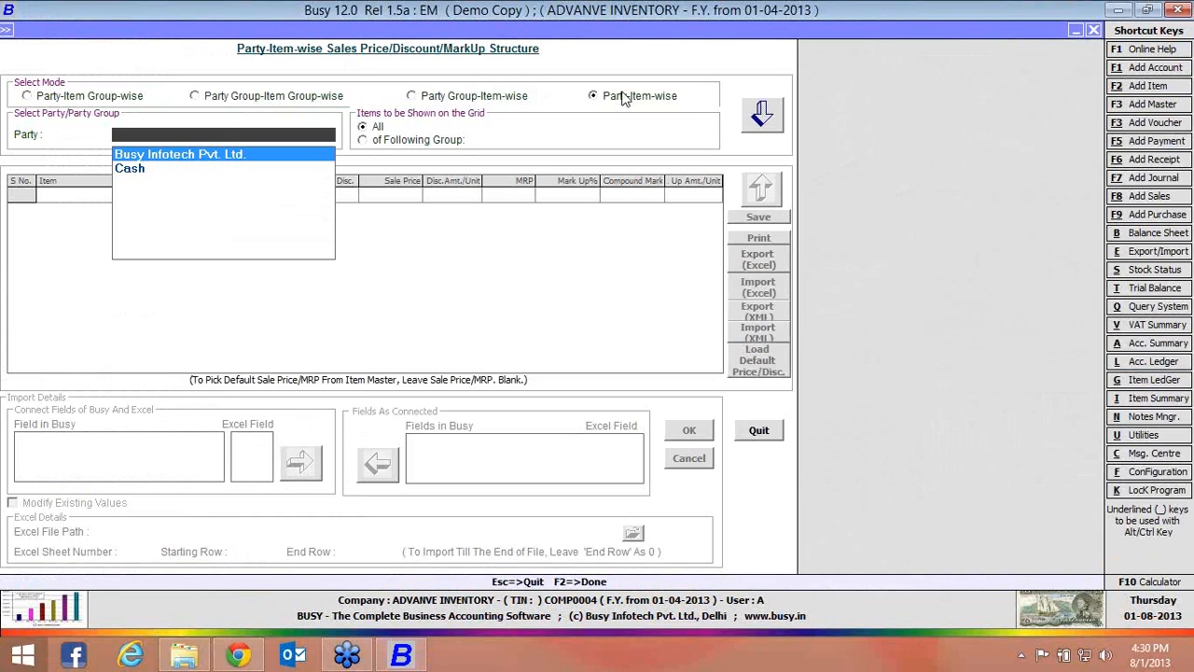
key(Return)
key(Return)
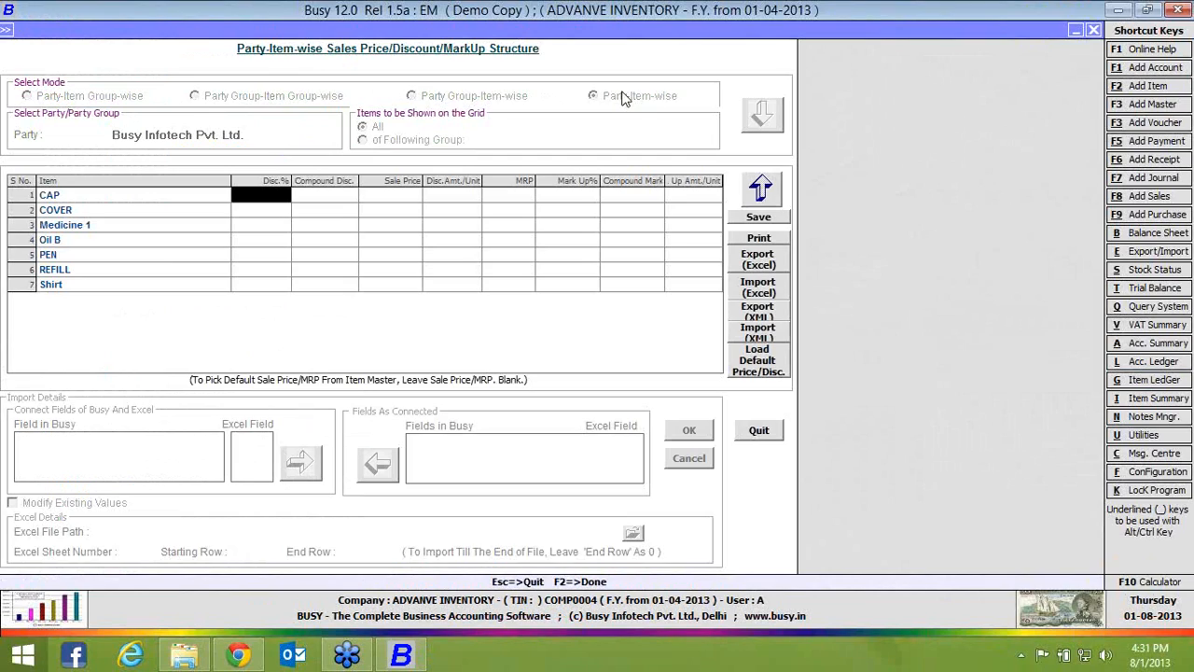
Look through the discount, sale price, MRP and markup columns for CAP, and close the structure
key(Return)
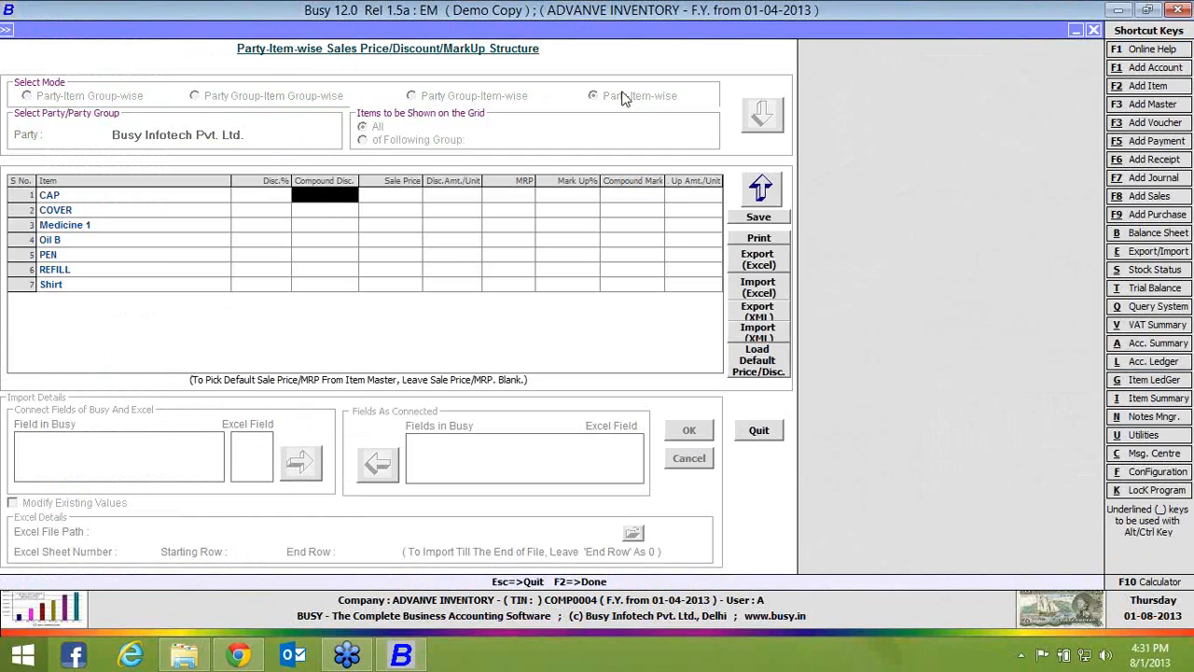
key(Return)
key(Return)
key(Return)
key(Return)
key(Return)
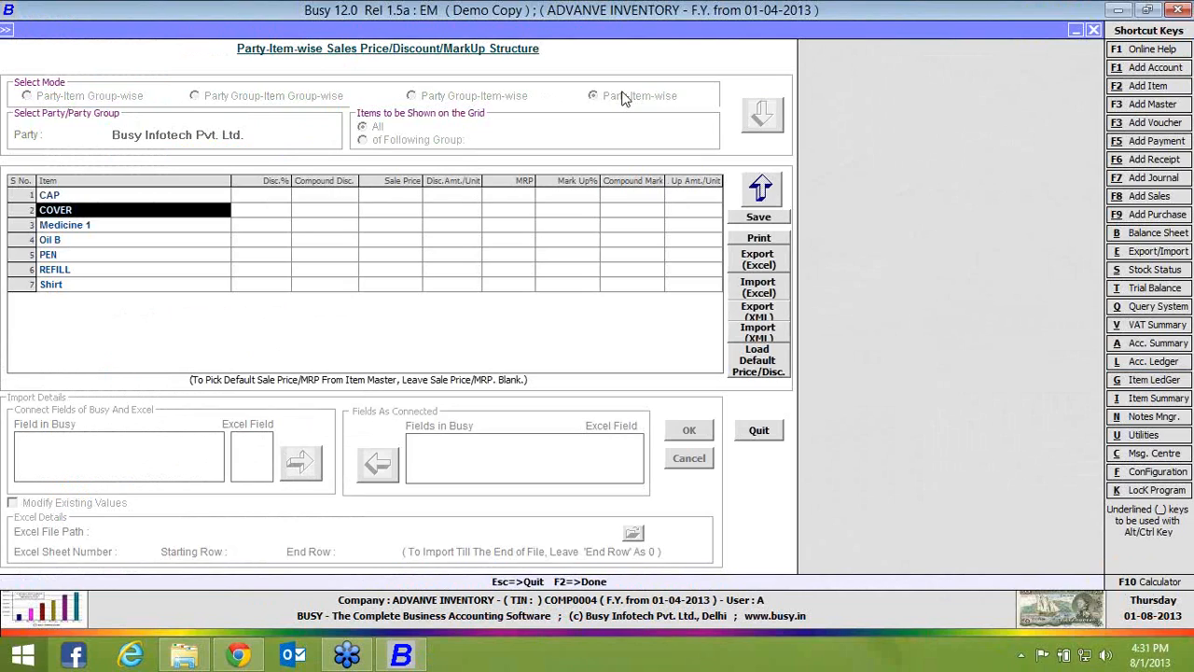
key(Escape)
In the inventory features, set Item-wise Discount Type to Not Required
key(Up)
key(Up)
key(Up)
key(Up)
key(Up)
key(Up)
key(Up)
key(Up)
key(Up)
key(Up)
key(Up)
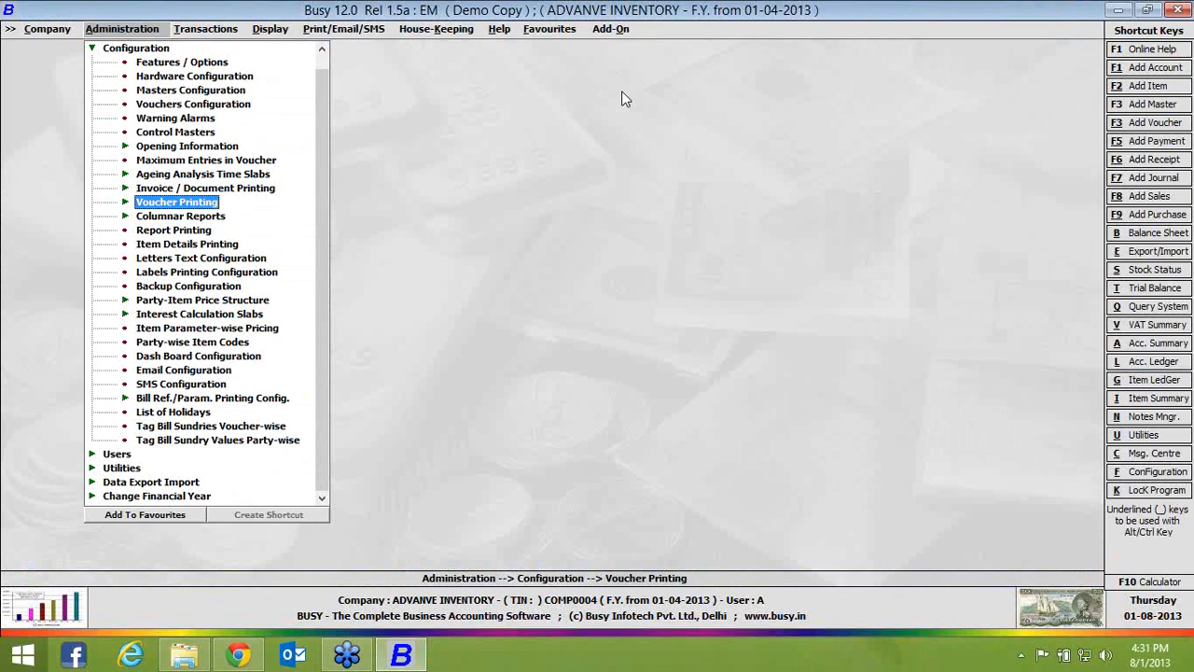
key(Up)
key(Up)
key(Up)
key(Up)
key(Up)
key(Up)
key(Return)
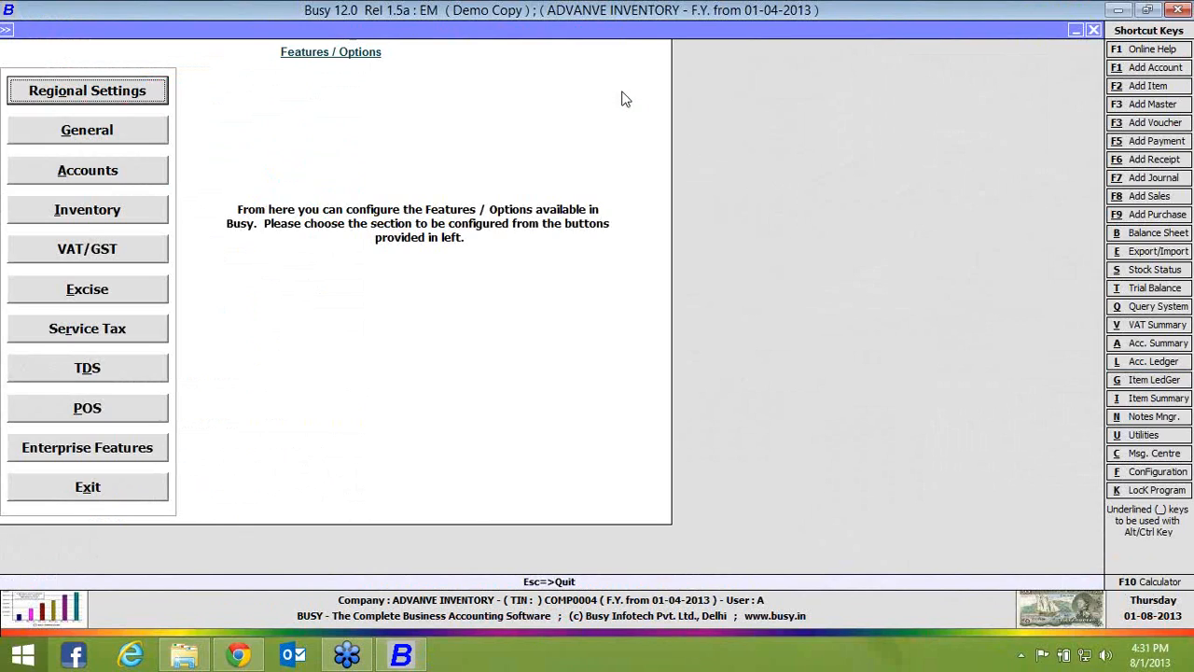
key(Down)
key(Down)
key(Down)
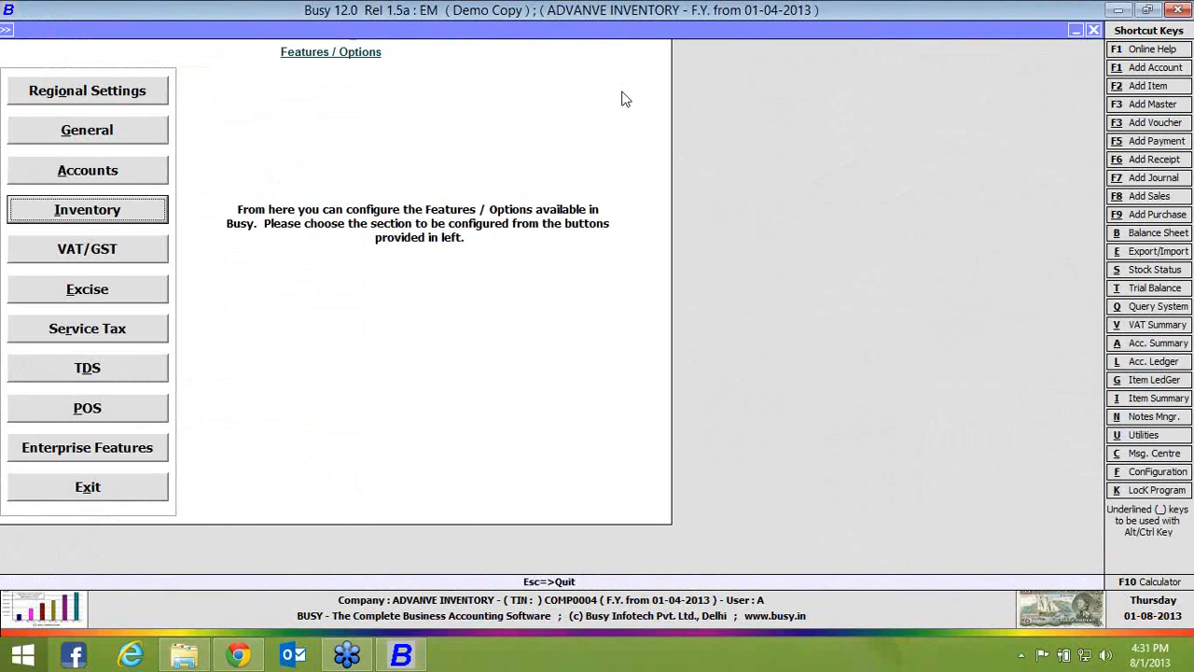
key(Return)
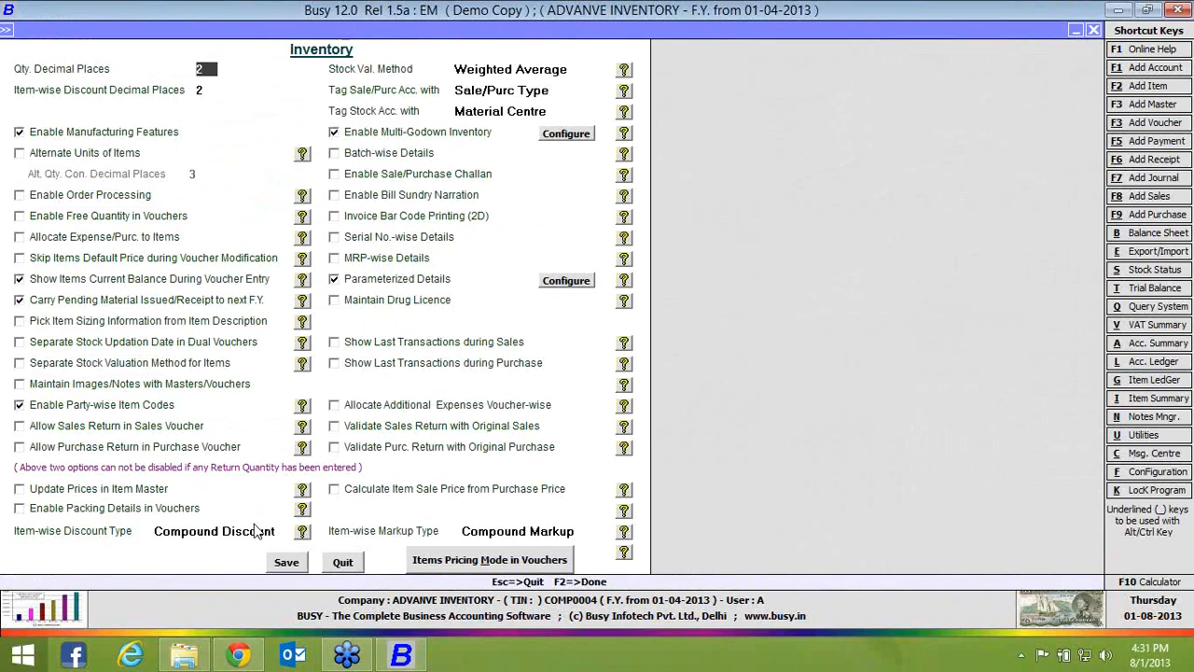
click(256, 530)
key(Up)
key(Up)
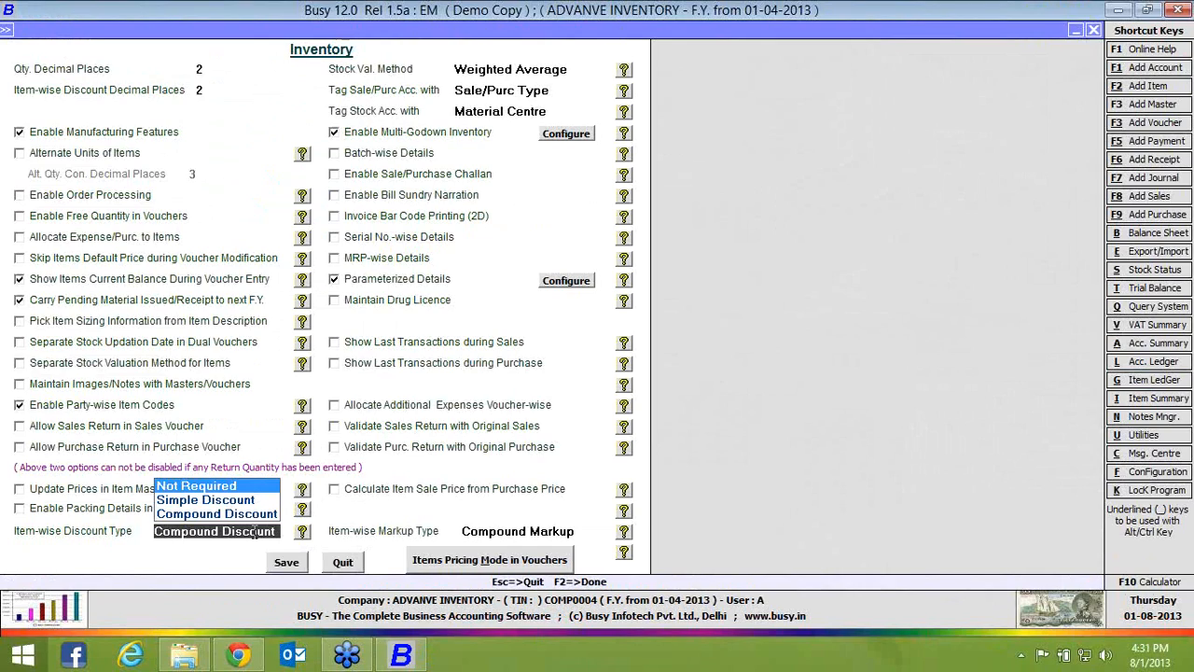
key(Return)
Set Item-wise Markup Type to Not Required and save the inventory features
key(Up)
key(Up)
key(Return)
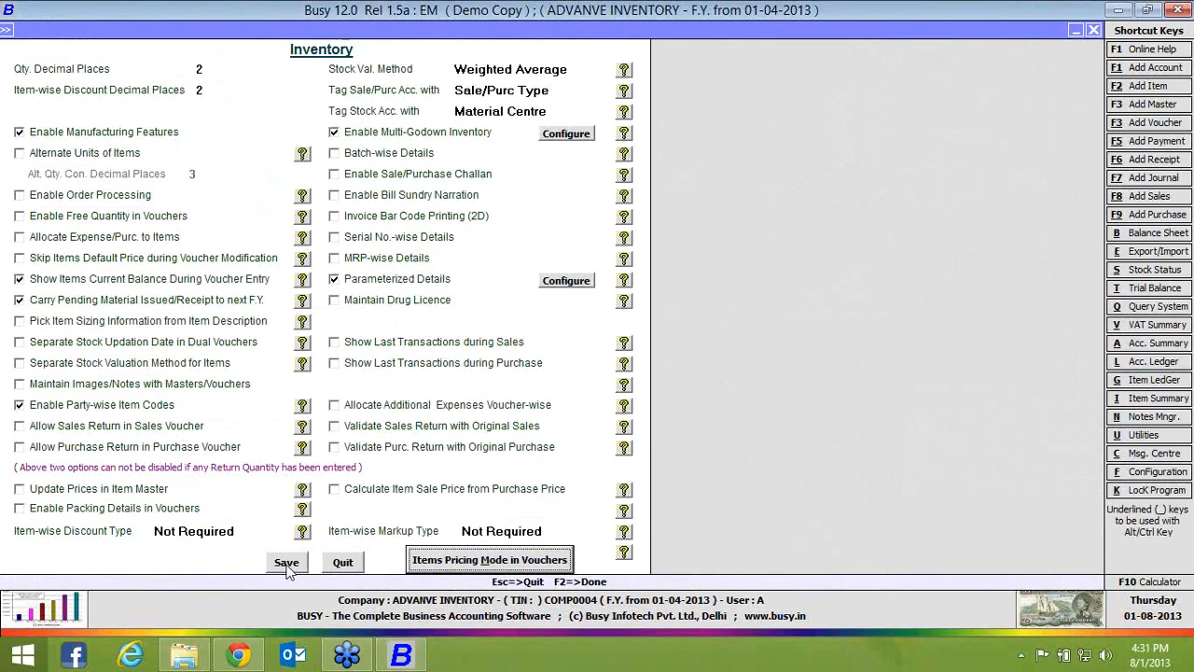
click(287, 562)
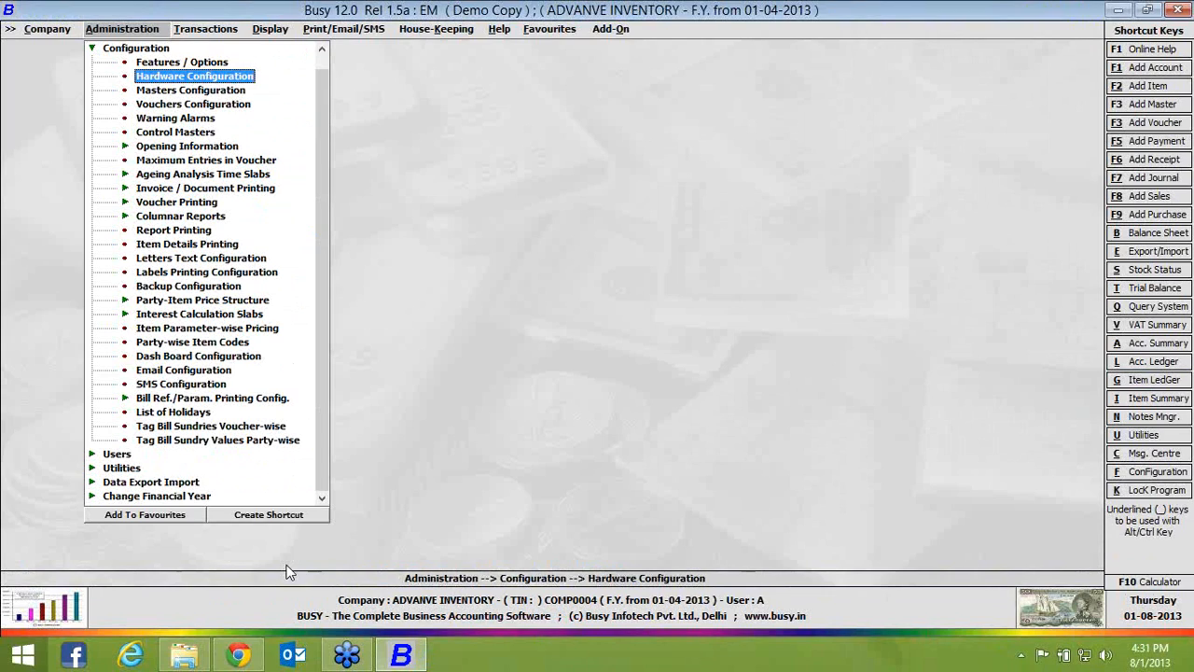
Reopen the sales Party-Item-wise structure for Busy Infotech Pvt. Ltd., examine its price columns for all items, and close it
key(Down)
key(Down)
key(Down)
key(Down)
key(Down)
key(Down)
key(Down)
key(Down)
key(Down)
key(Down)
key(Down)
key(Down)
key(Down)
key(Down)
key(Down)
key(Down)
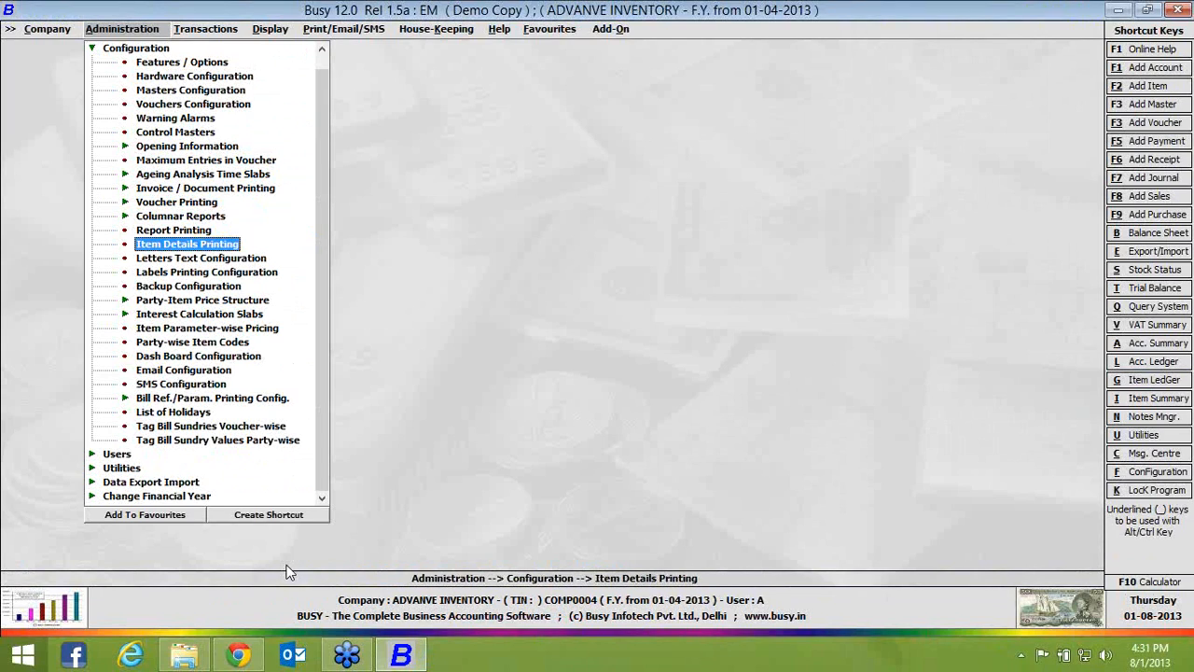
key(Return)
key(Return)
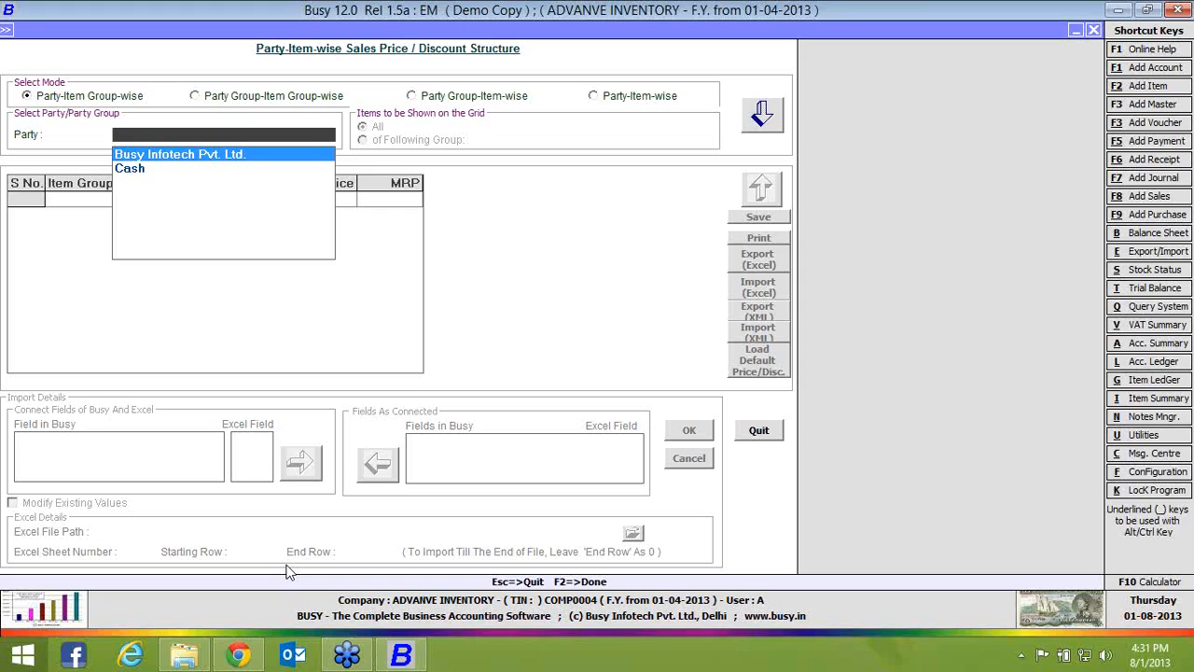
click(648, 105)
click(761, 121)
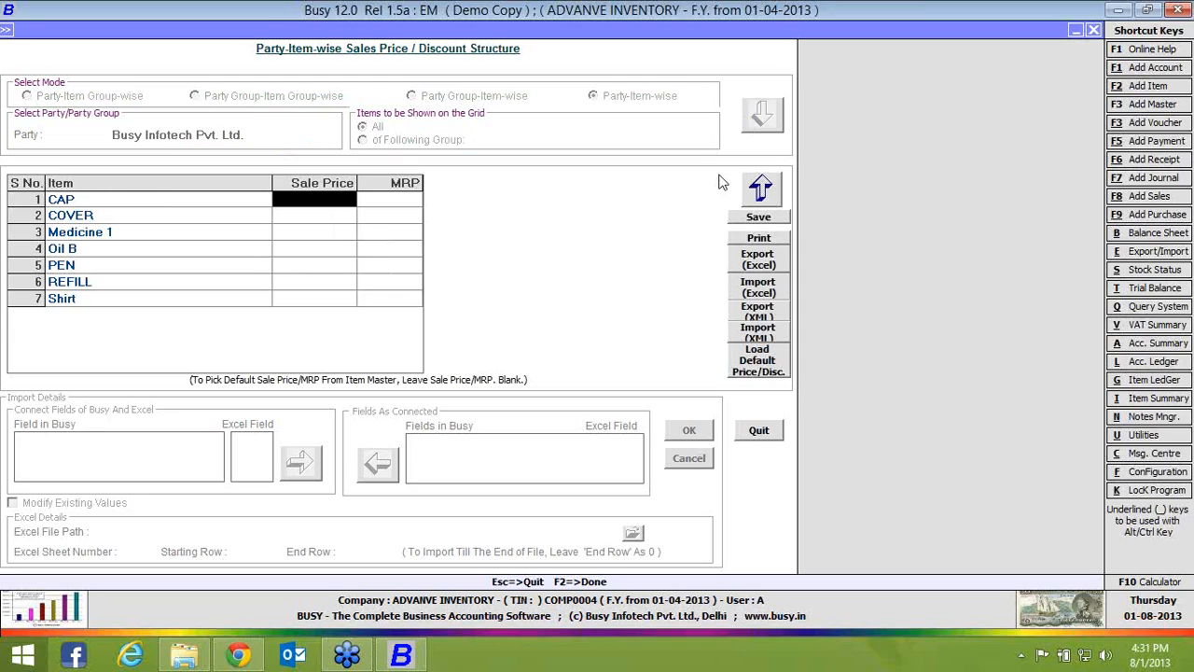
key(Escape)
In the inventory features, set the sale pricing mode to Item Quantity-wise Price / Discount Structure, and save
key(Return)
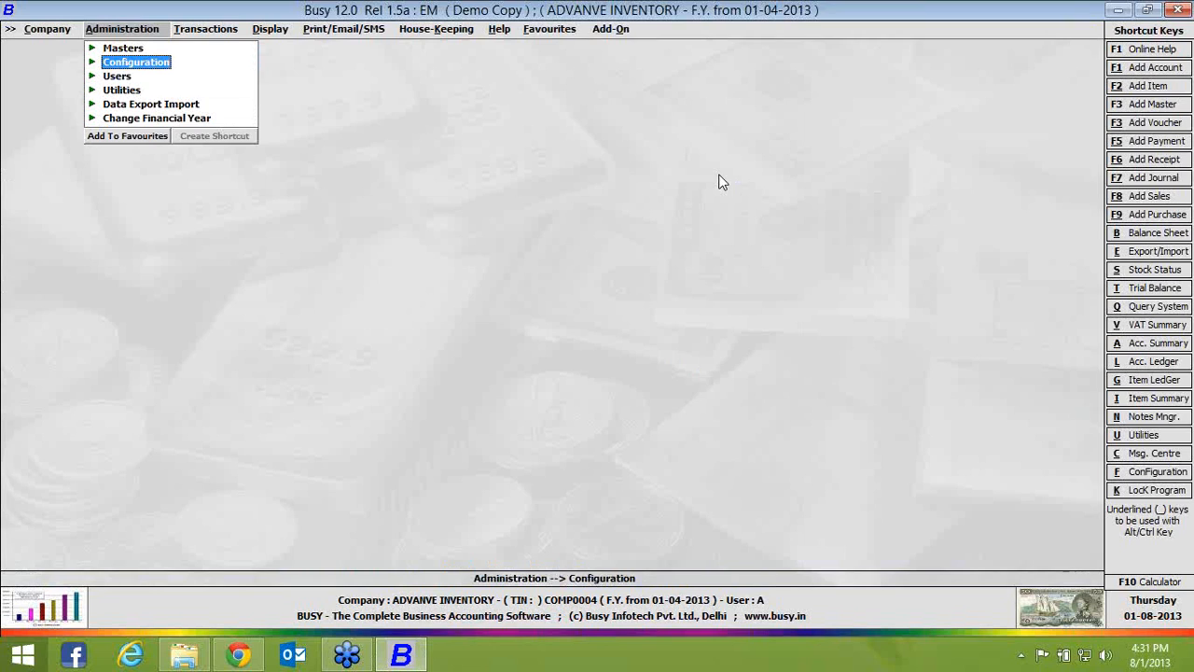
key(Return)
key(Return)
key(Down)
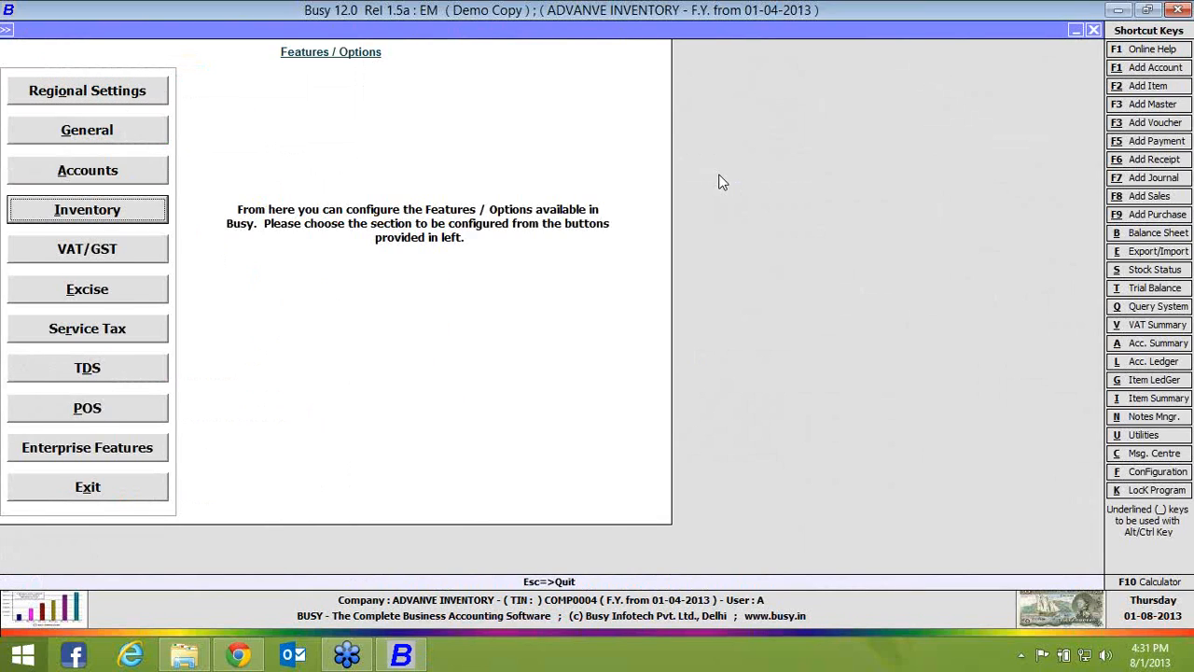
key(Return)
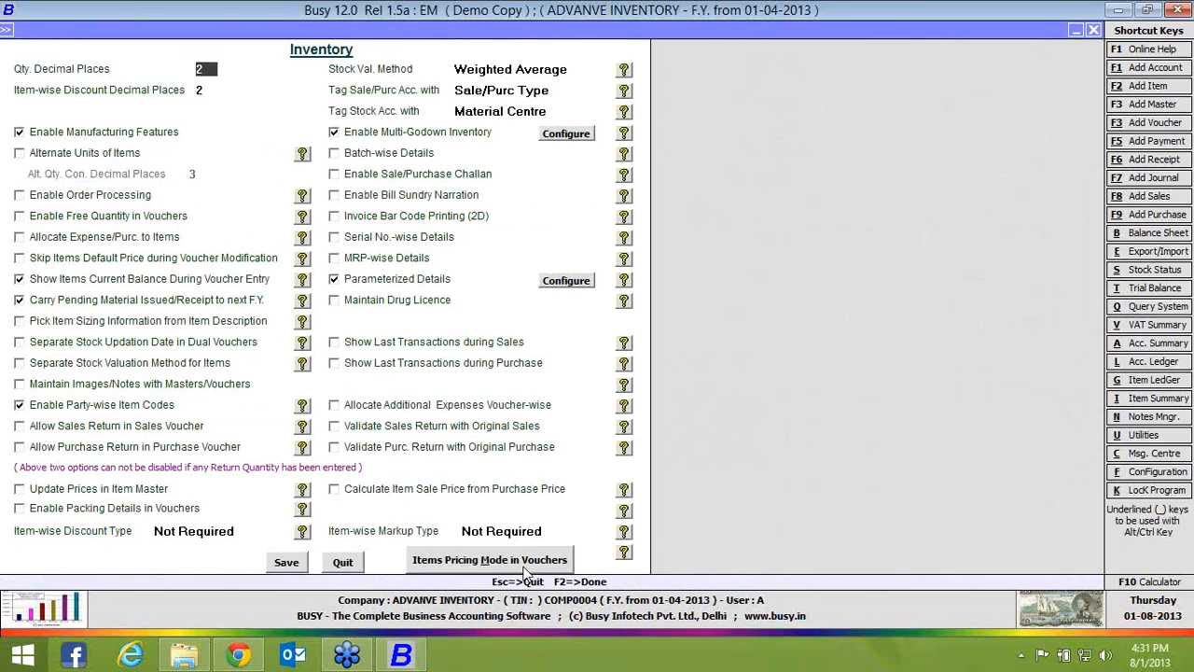
click(528, 564)
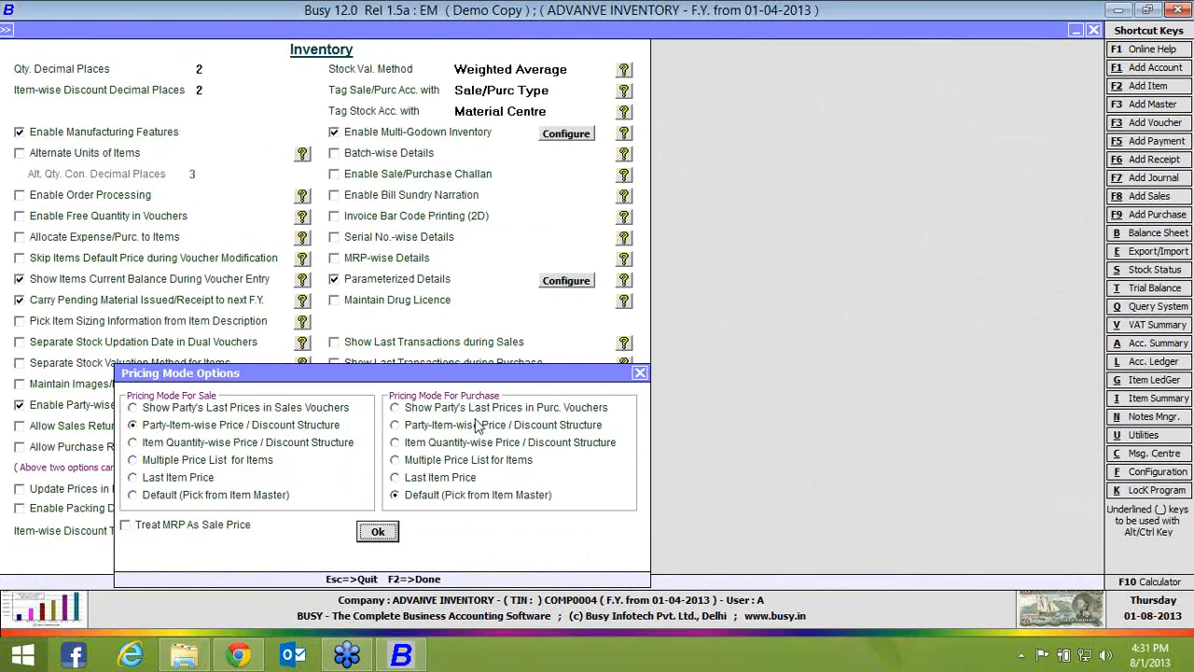
click(317, 446)
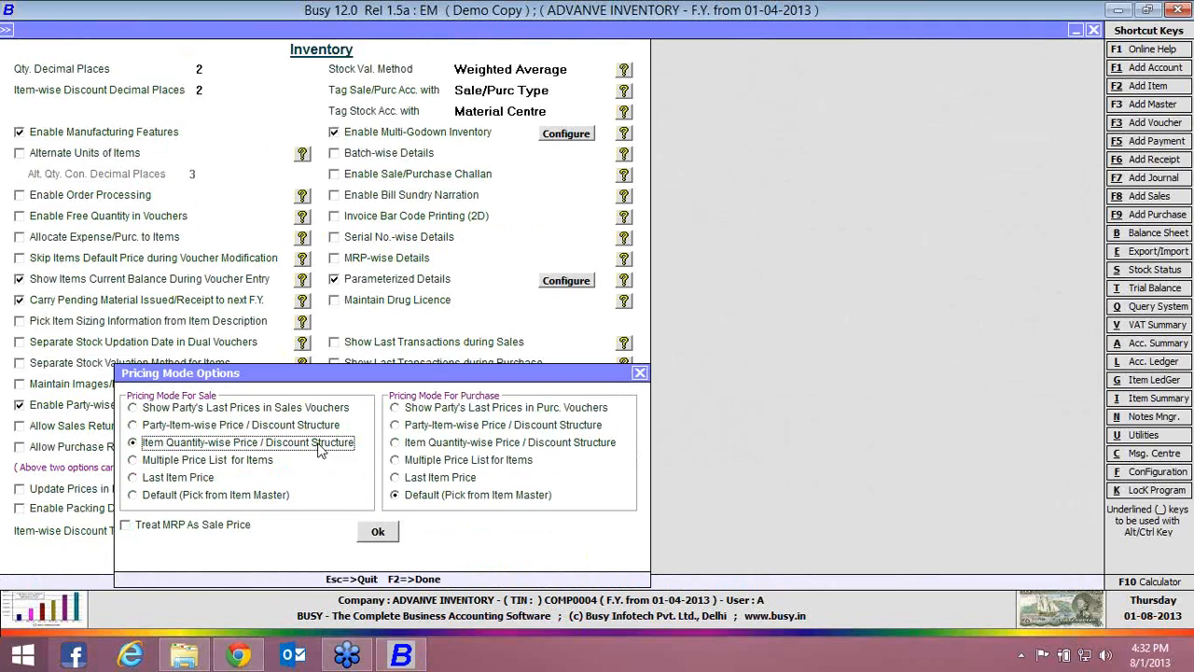
click(378, 533)
click(286, 562)
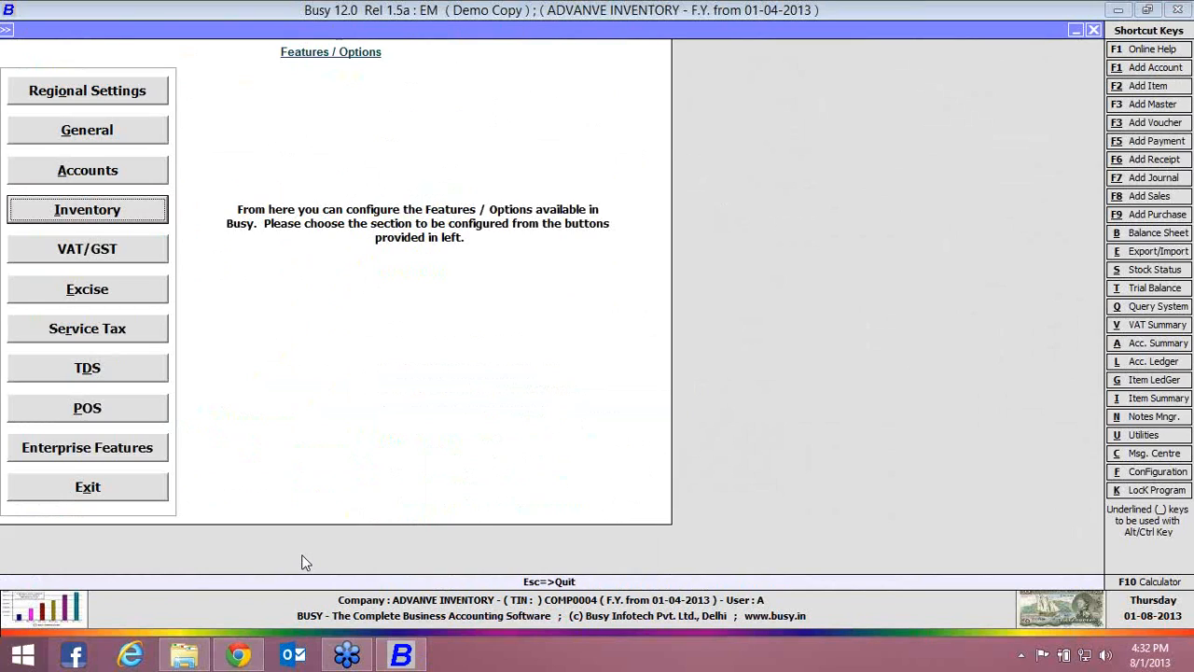
key(Escape)
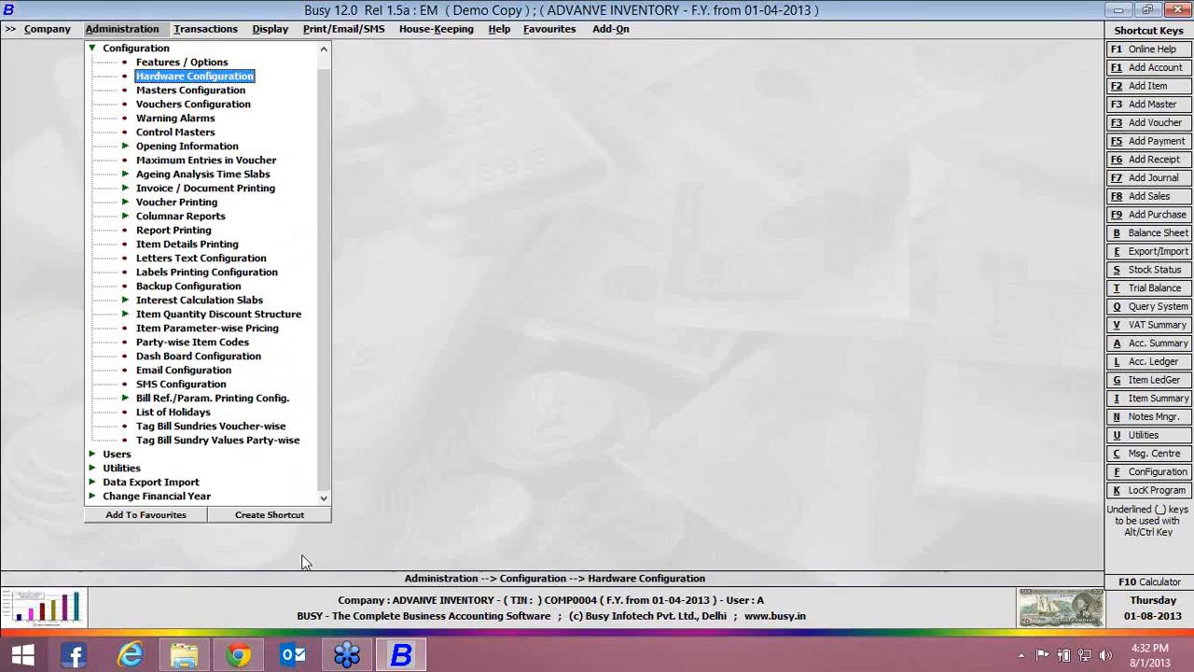
Open the item quantity-wise price structure for sale vouchers and load the discount slabs for CAP
key(Down)
key(Down)
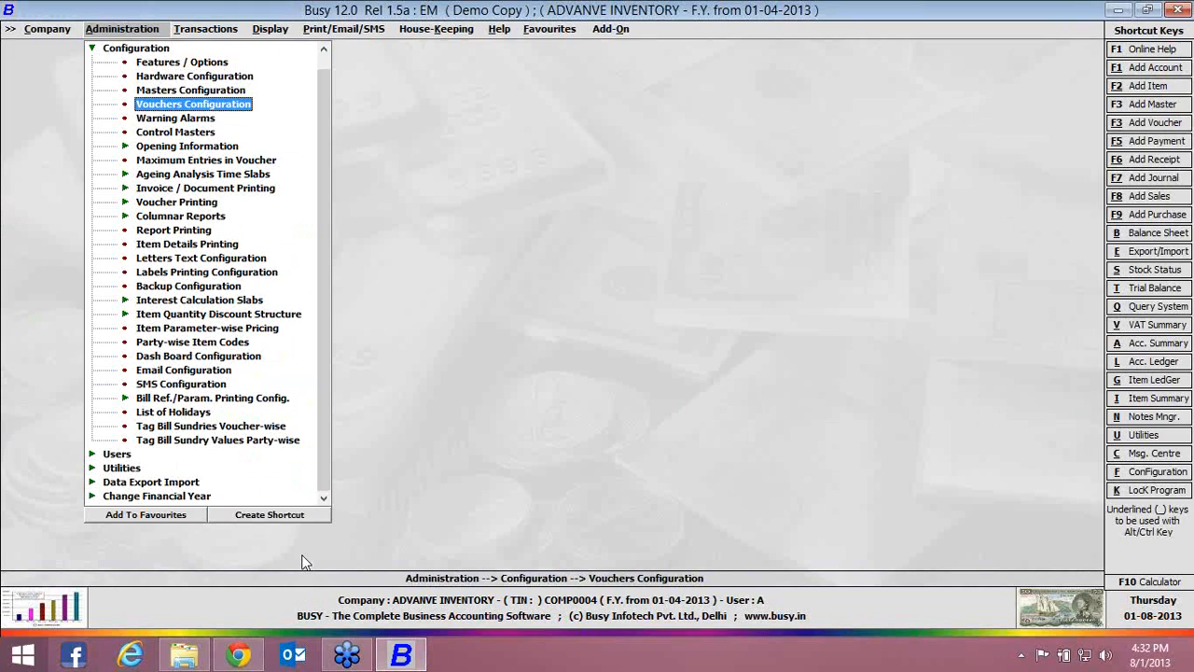
key(Down)
key(Down)
key(Down)
key(Down)
key(Down)
key(Down)
key(Down)
key(Down)
key(Down)
key(Down)
key(Down)
key(Down)
key(Down)
key(Down)
key(Down)
key(Return)
key(Return)
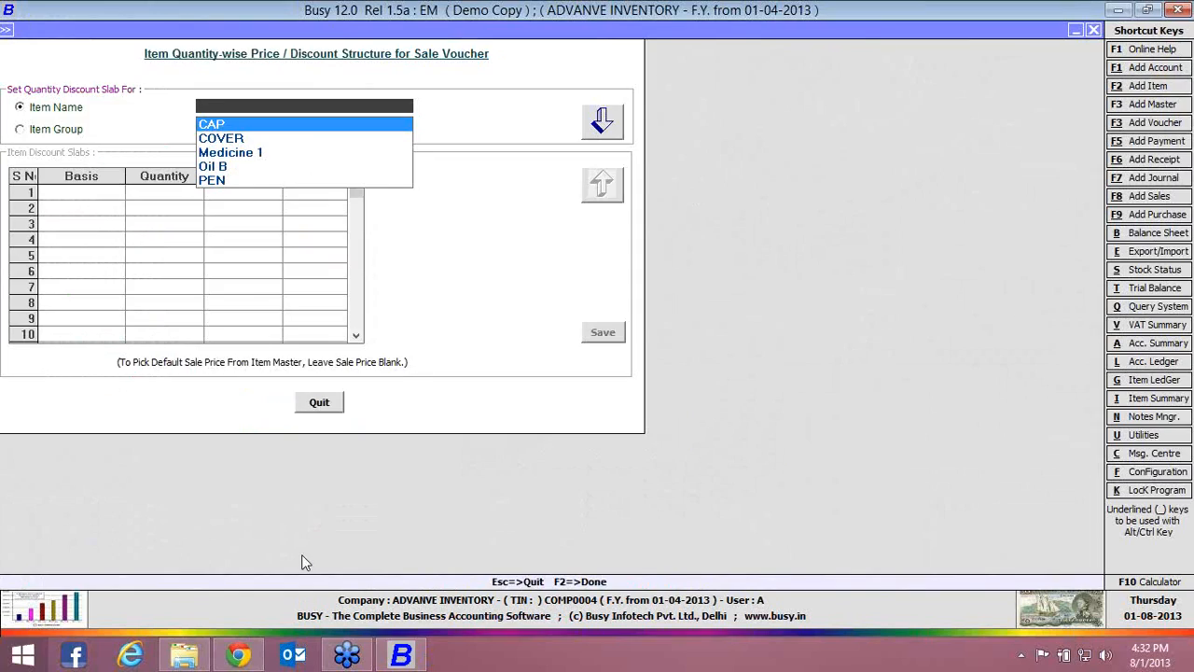
key(Return)
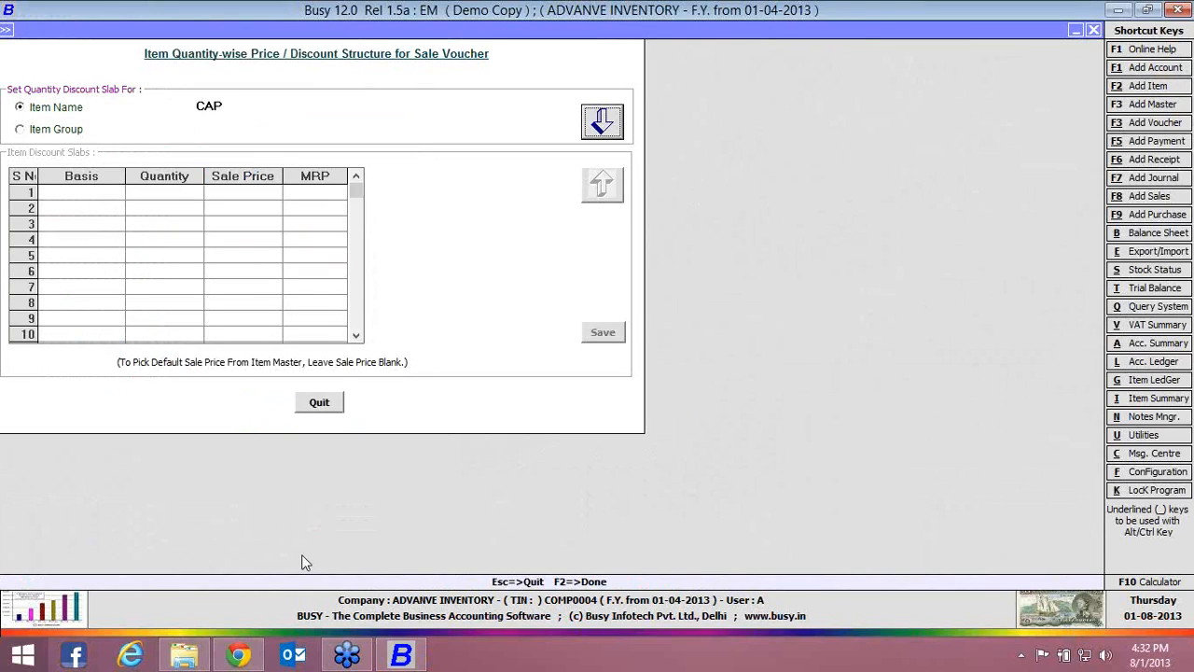
key(Return)
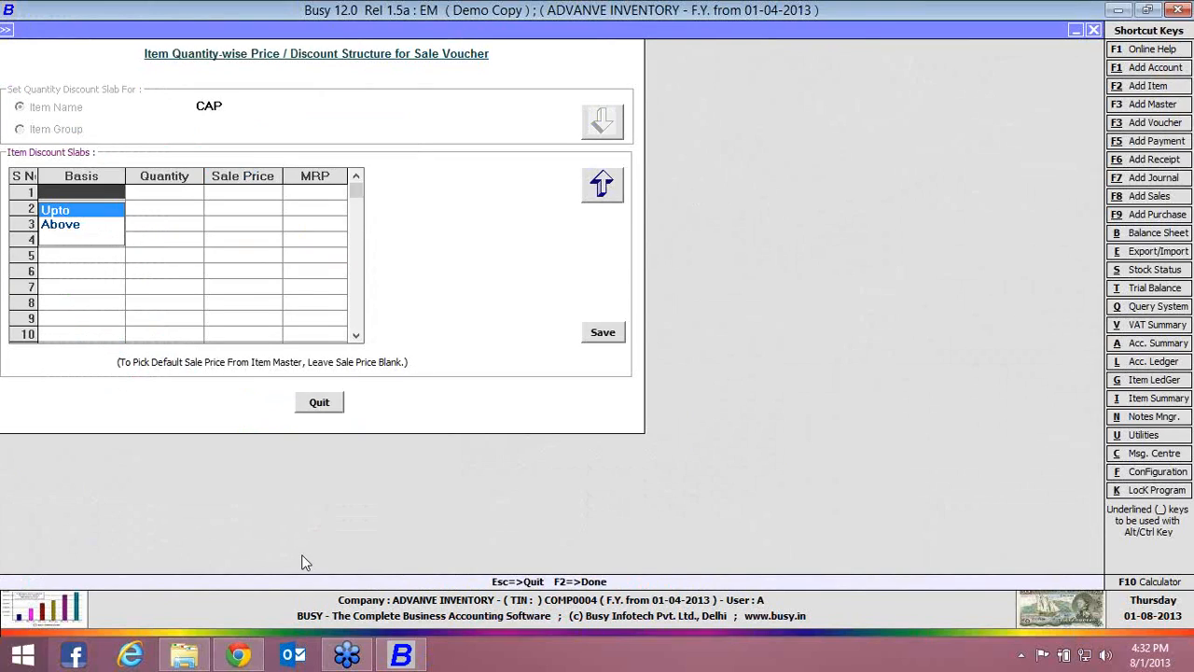
Enter the first CAP slab with basis Upto, quantity 10 and sale price 100
key(Return)
text(10)
key(Return)
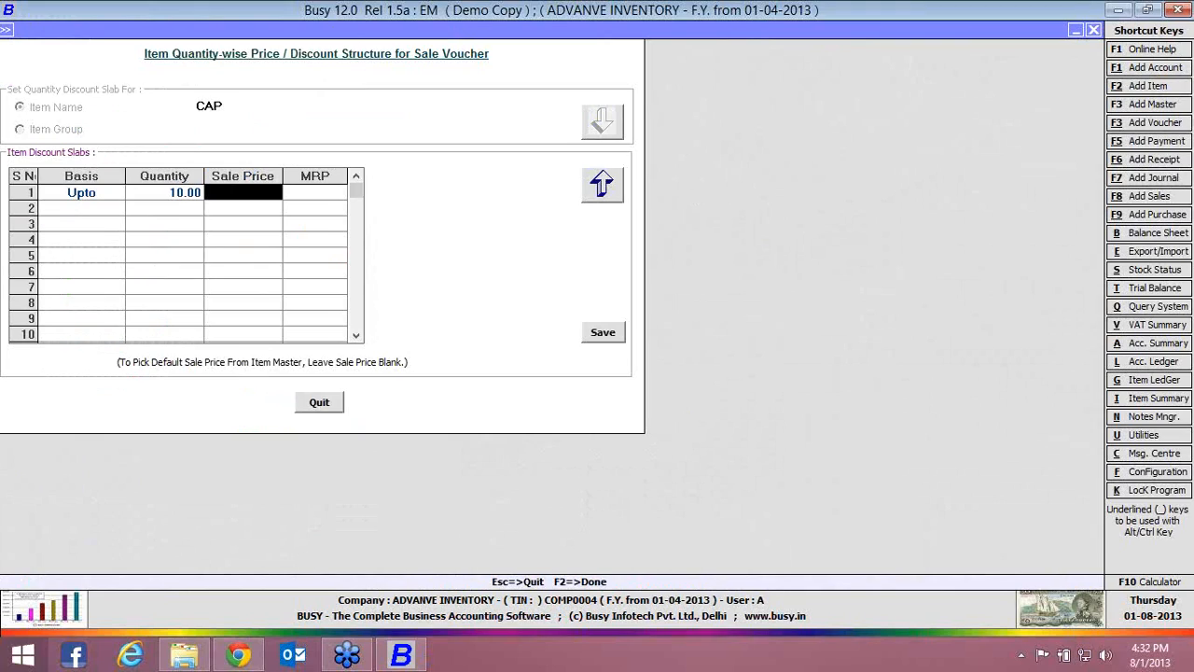
text(100)
key(Return)
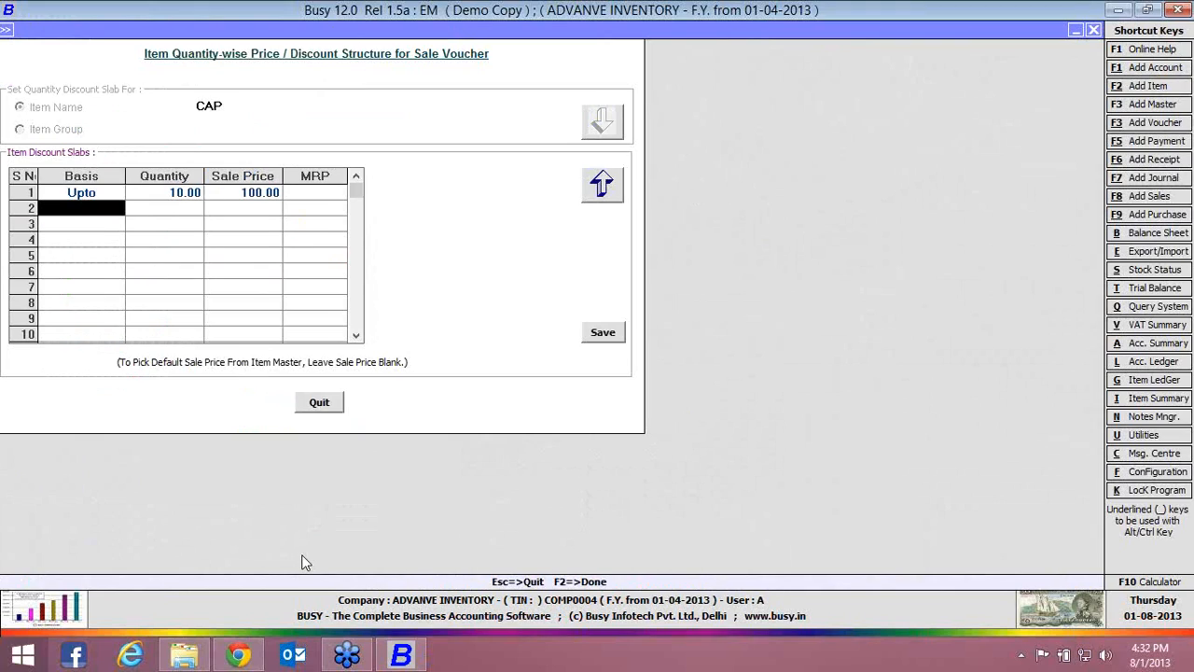
key(Up)
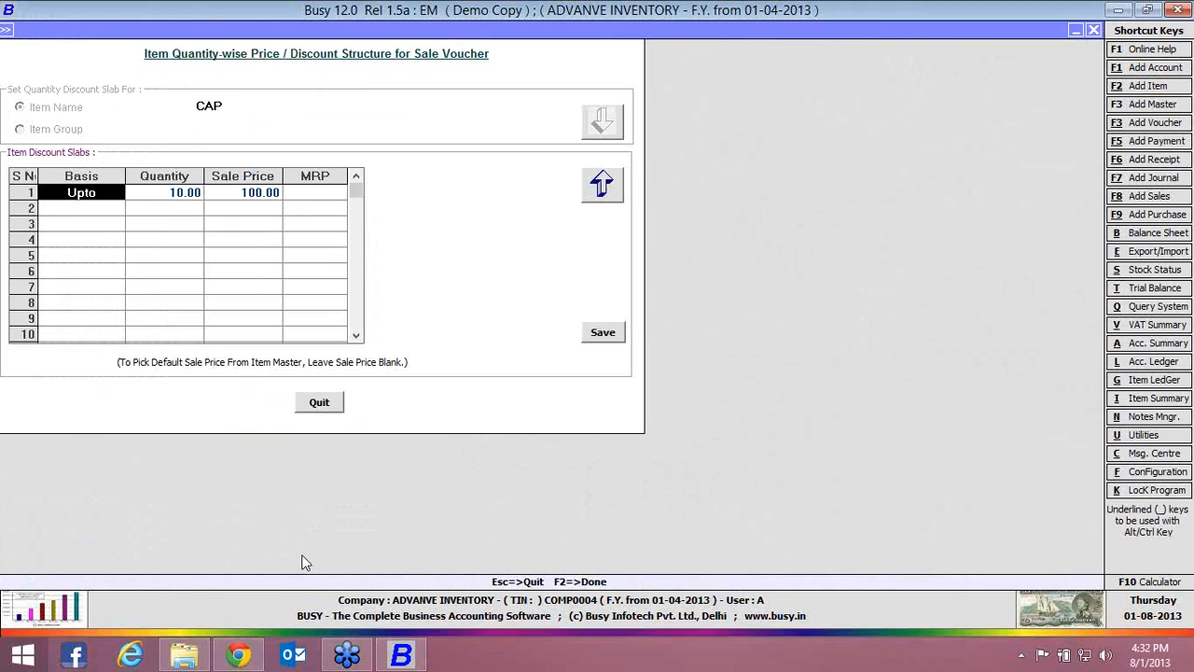
key(End)
Enter the second CAP slab with basis Upto, quantity 20 and sale price 98
key(Return)
key(Return)
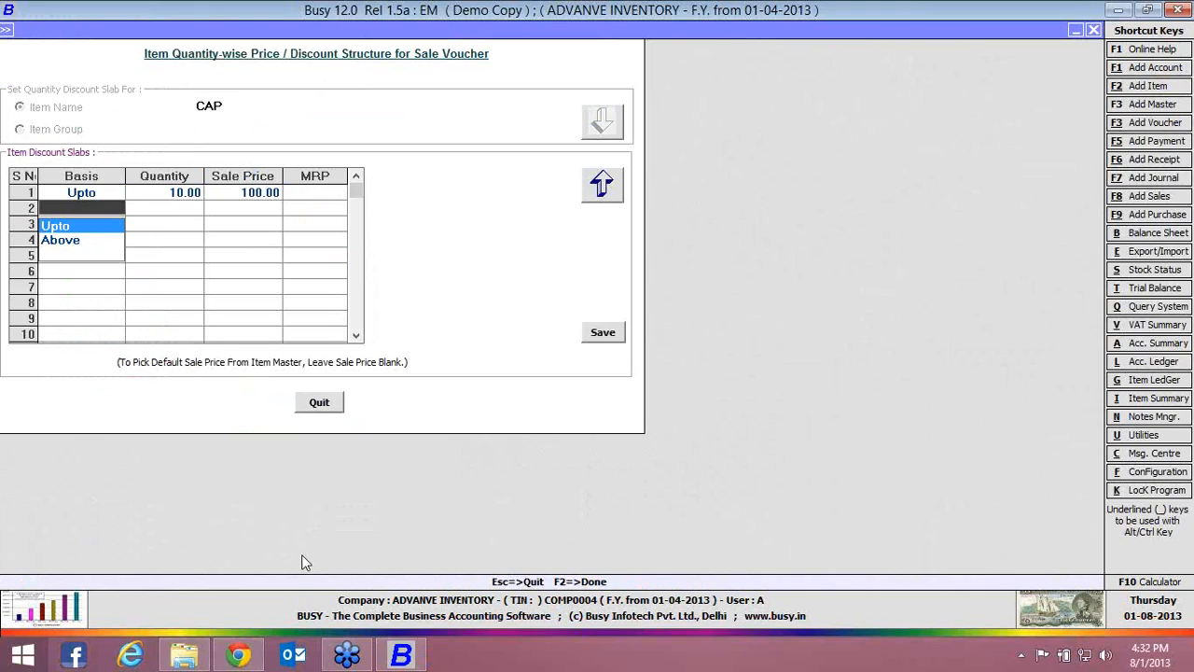
key(Return)
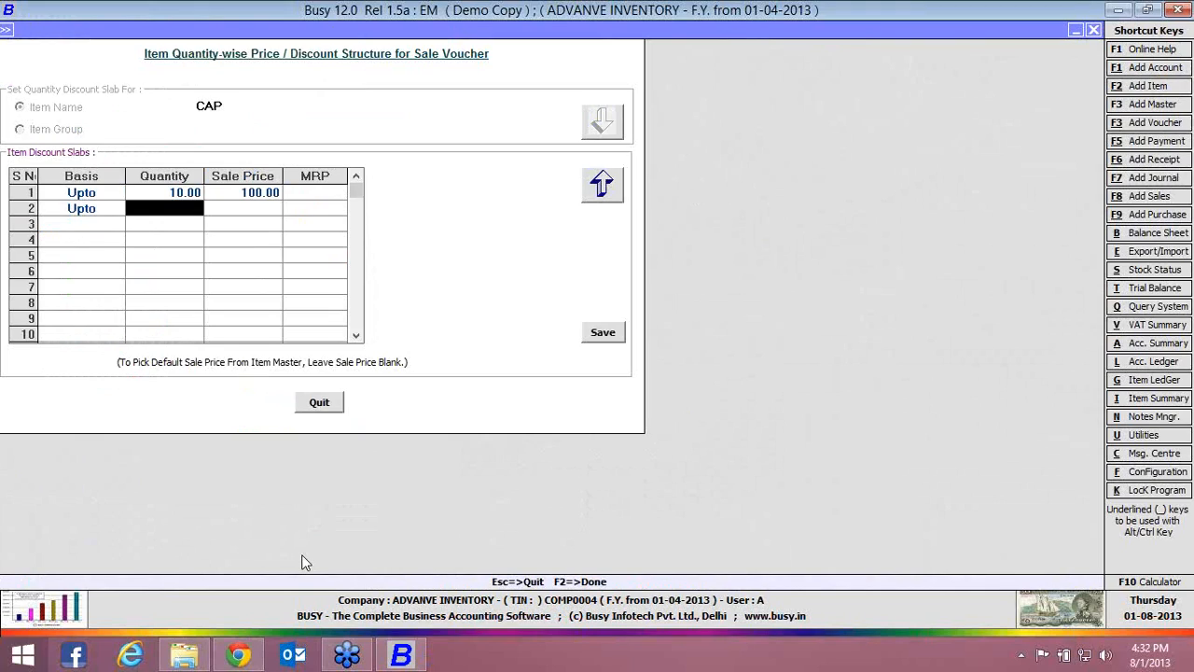
text(20)
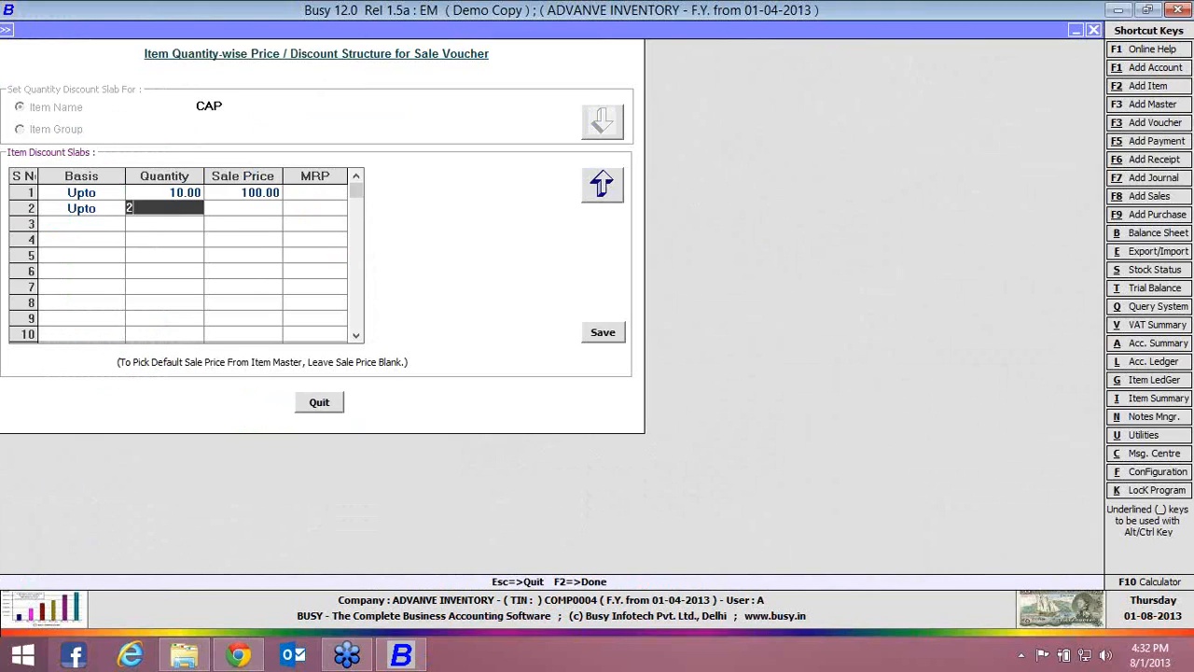
key(Return)
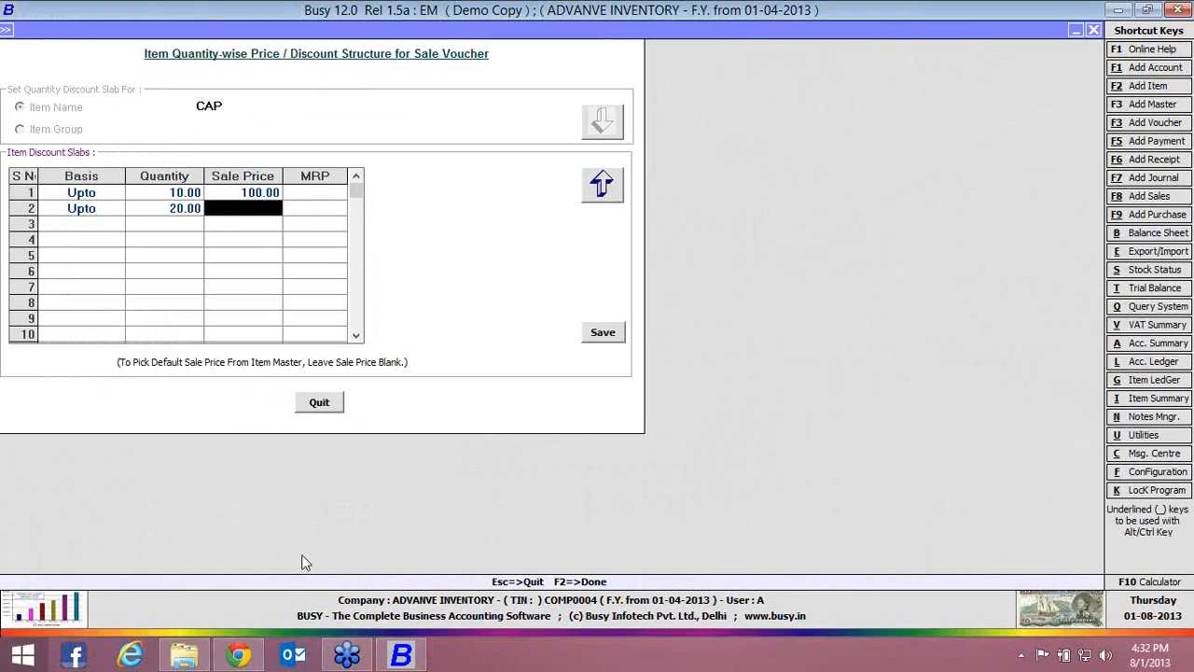
text(98)
key(Return)
key(Return)
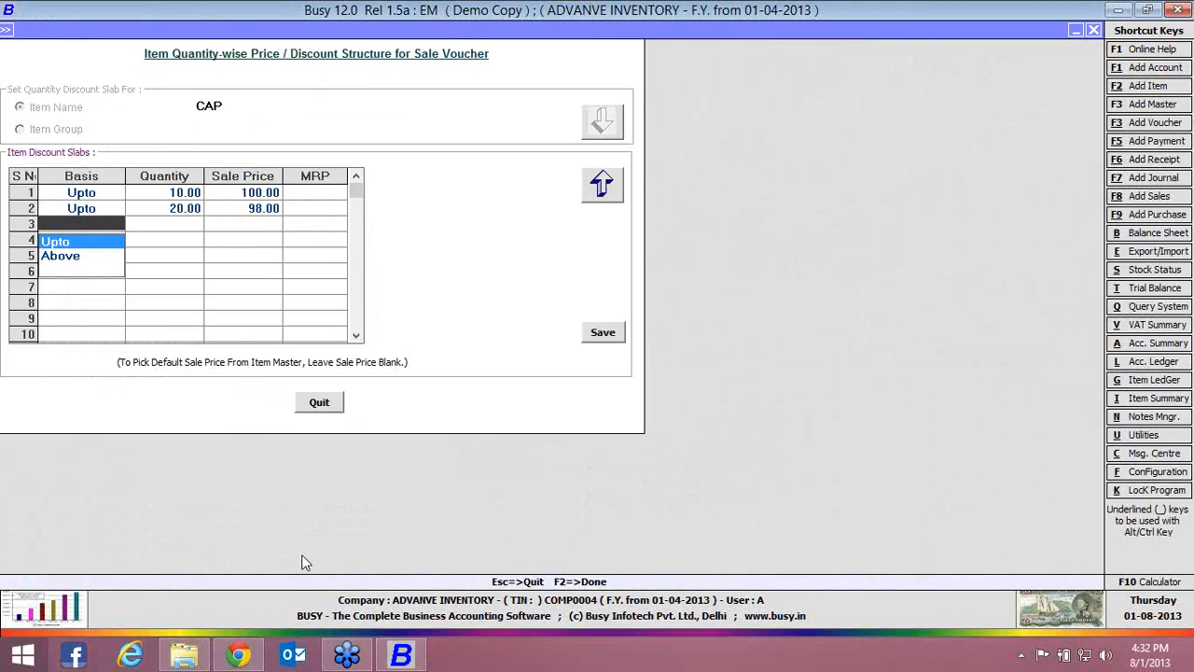
Enter the third CAP slab with basis Upto, quantity 30 and sale price 96
key(Return)
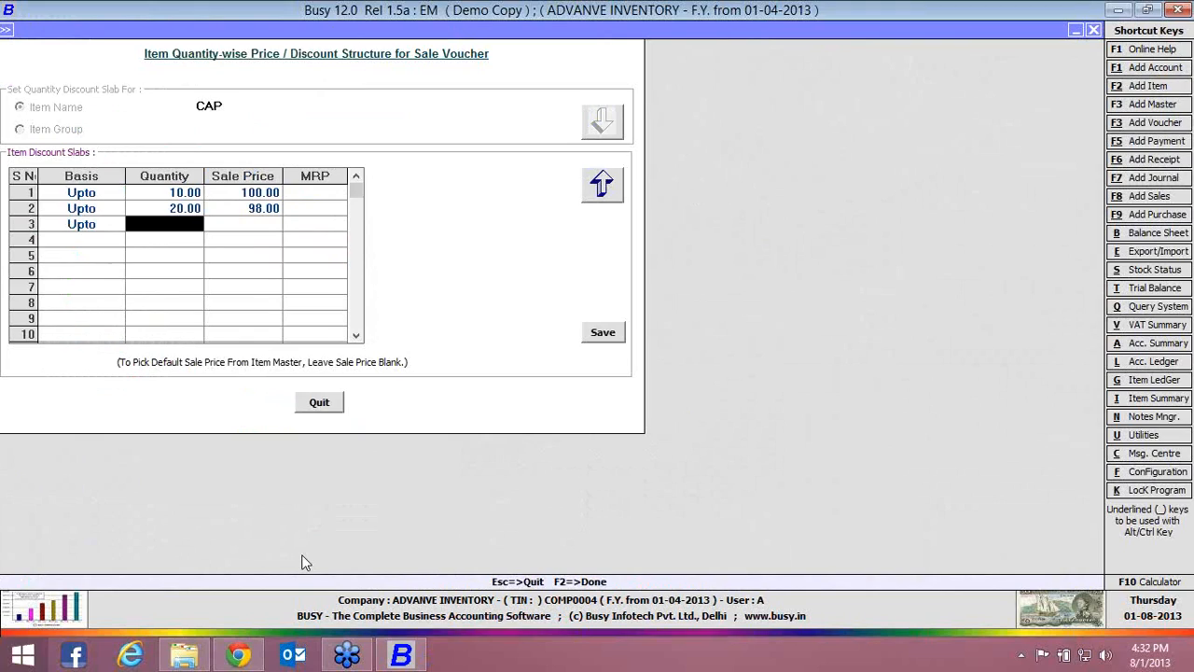
text(30)
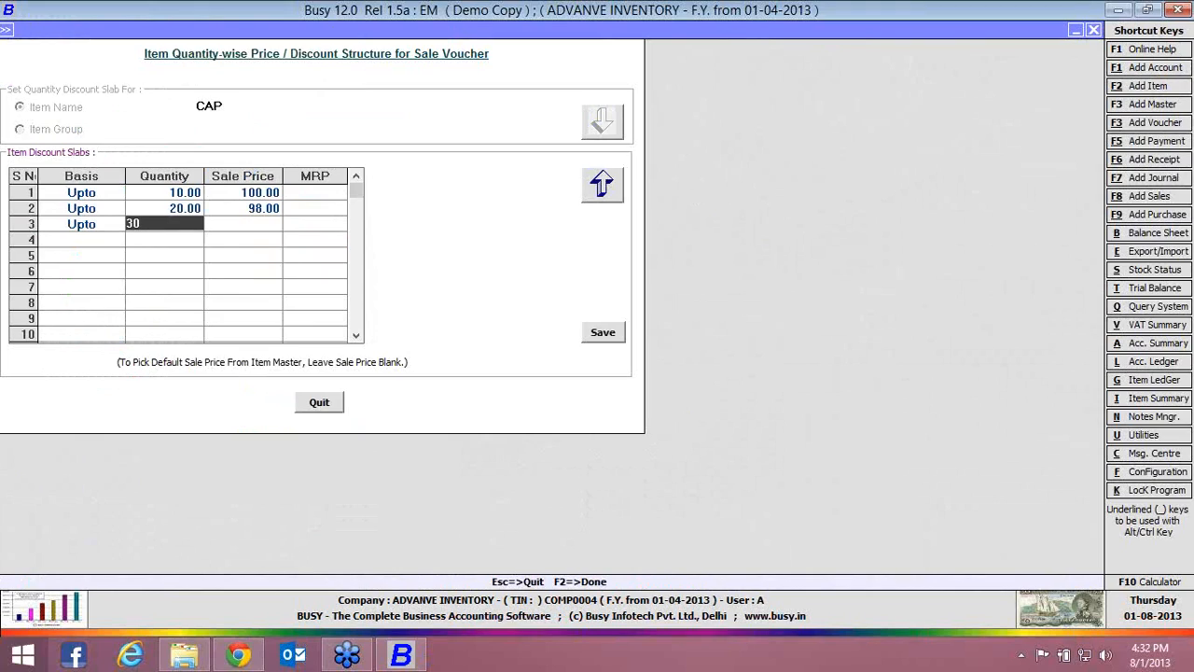
key(Return)
text(96)
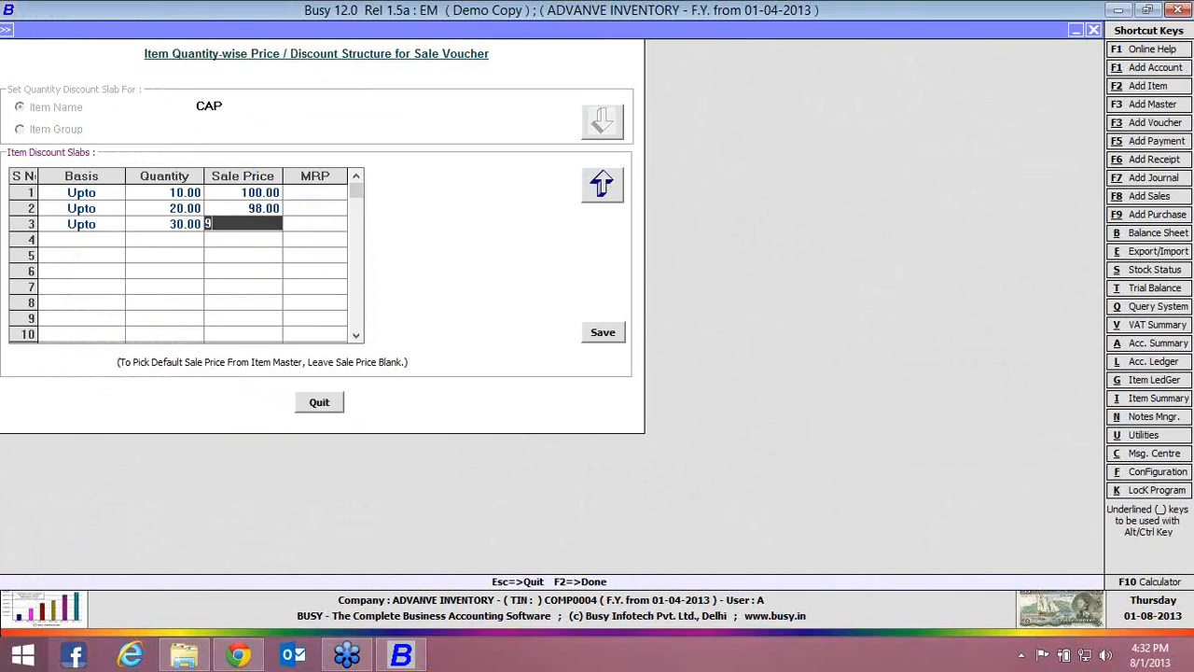
key(Return)
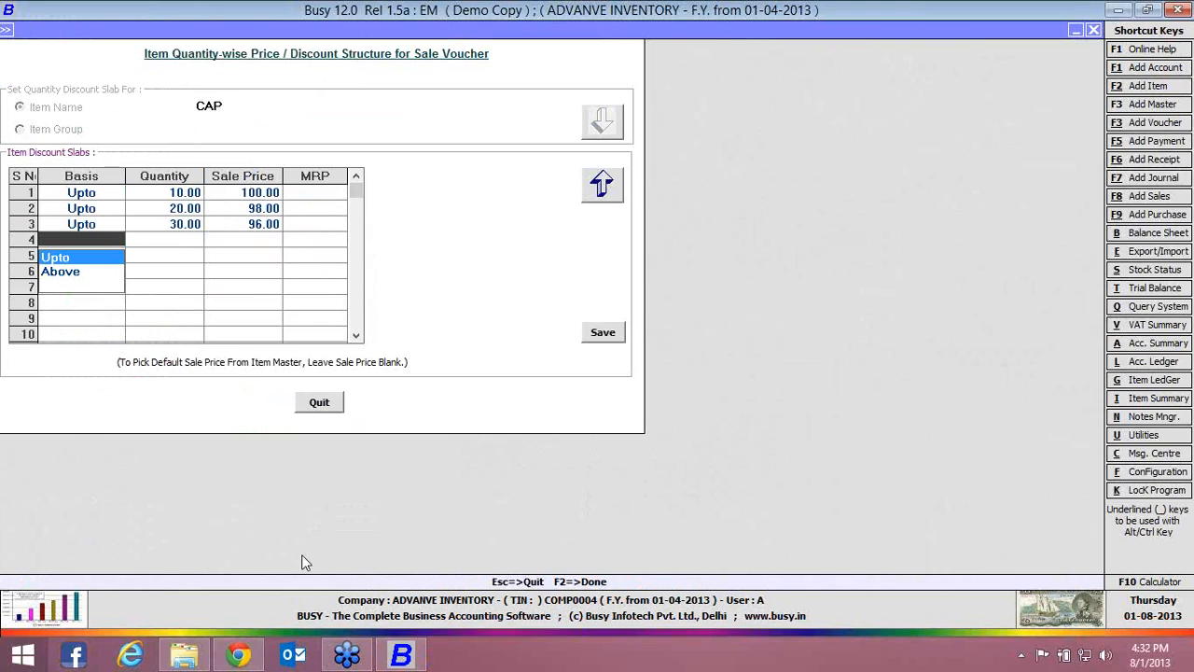
Enter the fourth CAP slab with basis Above, quantity 30 and sale price 95, and leave CAP's slabs
key(Down)
key(Return)
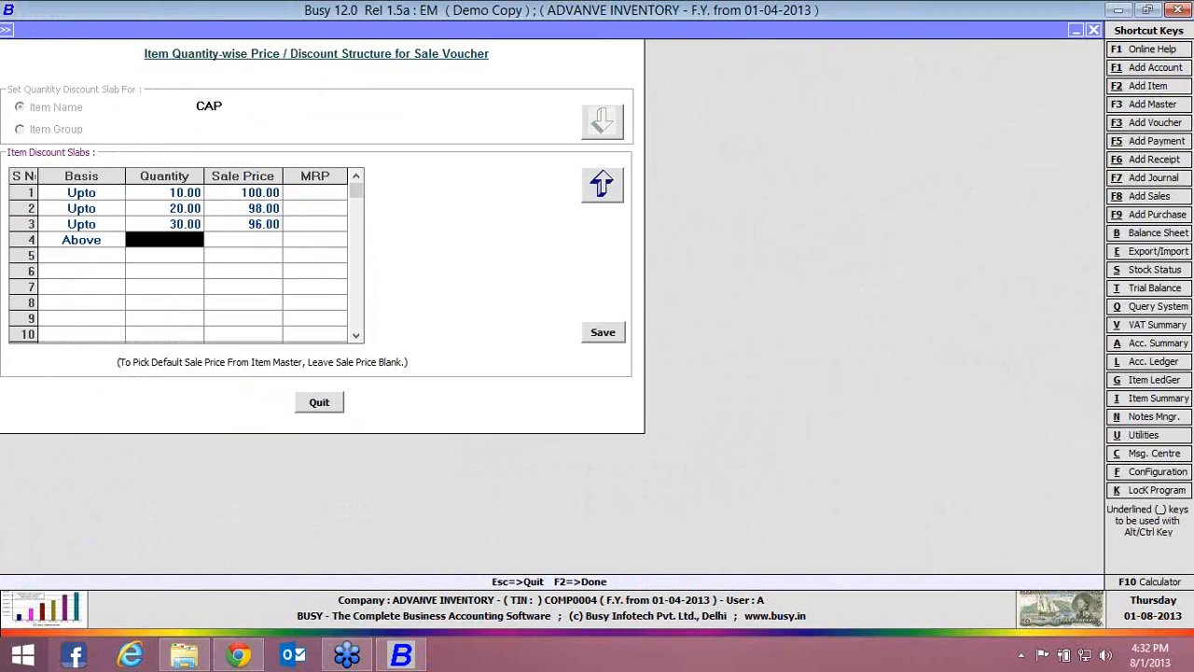
key(Return)
text(95)
key(Return)
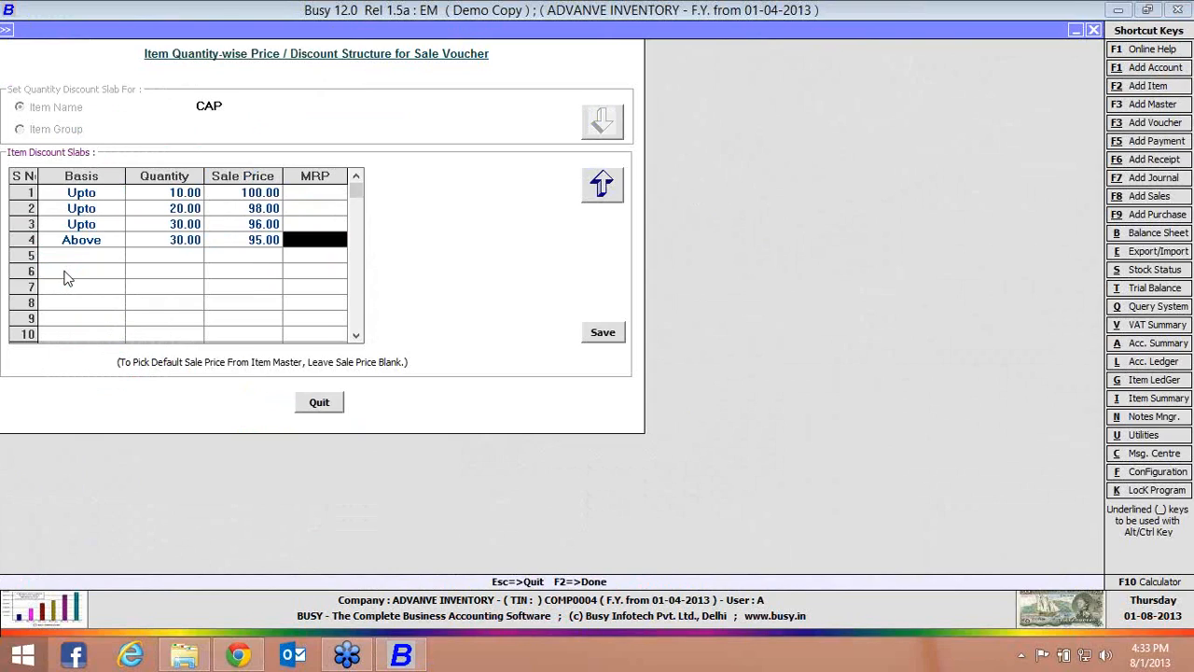
key(Escape)
key(Return)
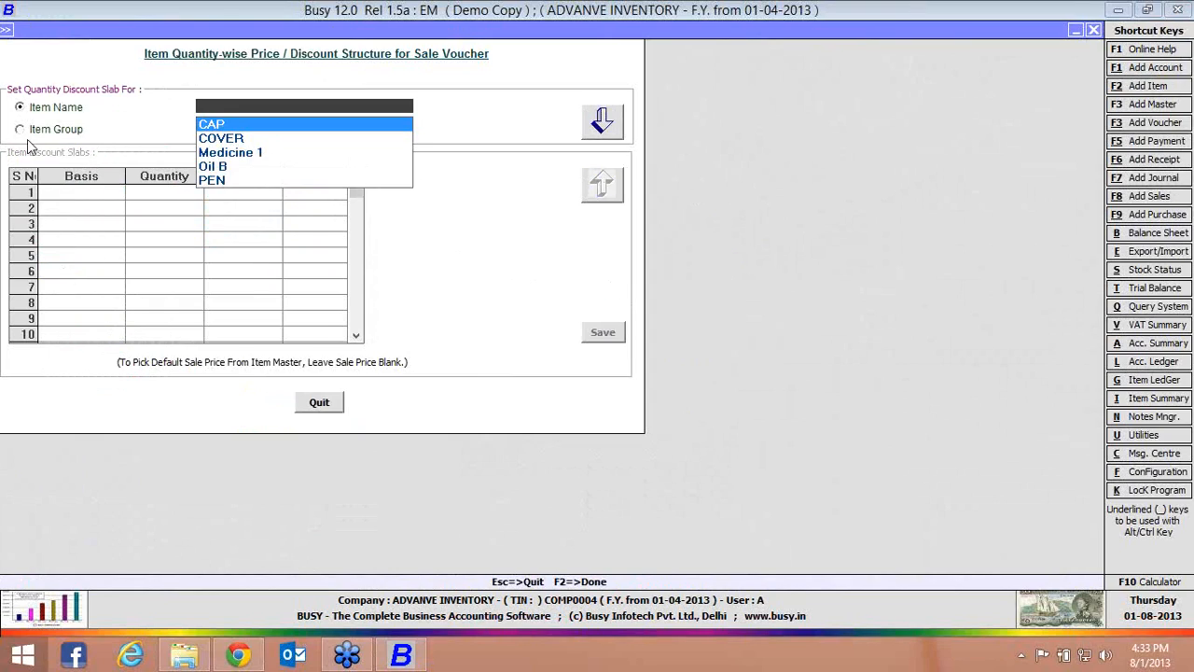
Load the quantity discount slabs for the item group General, look at the grid, and leave the structure
click(46, 133)
key(Return)
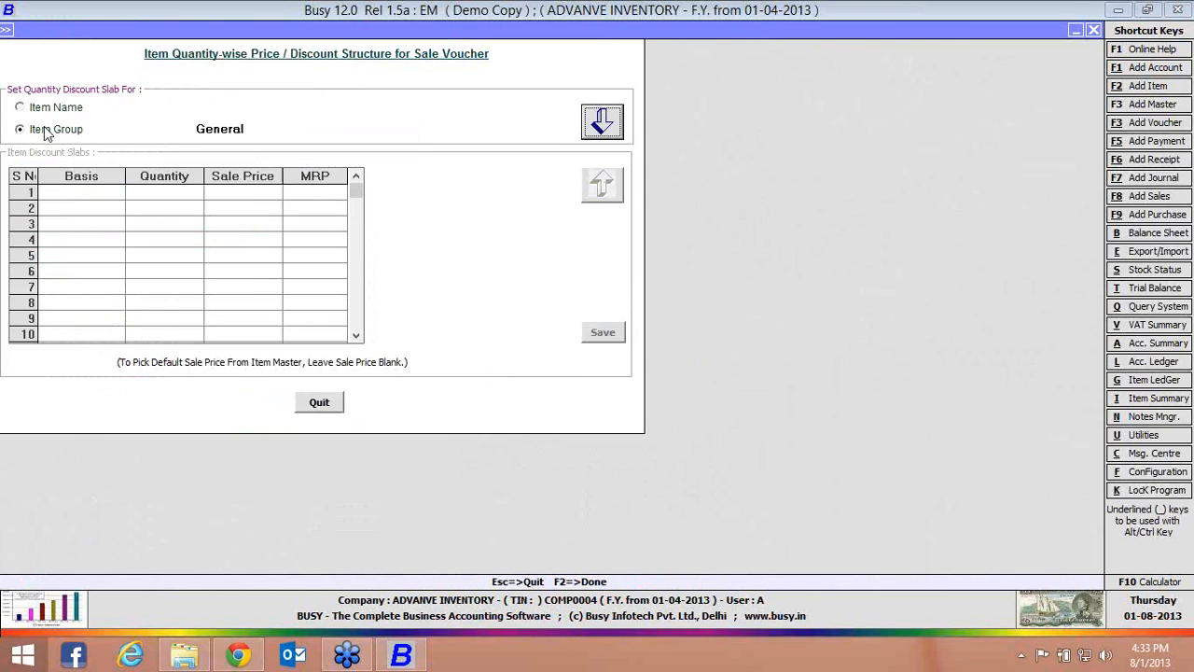
key(Return)
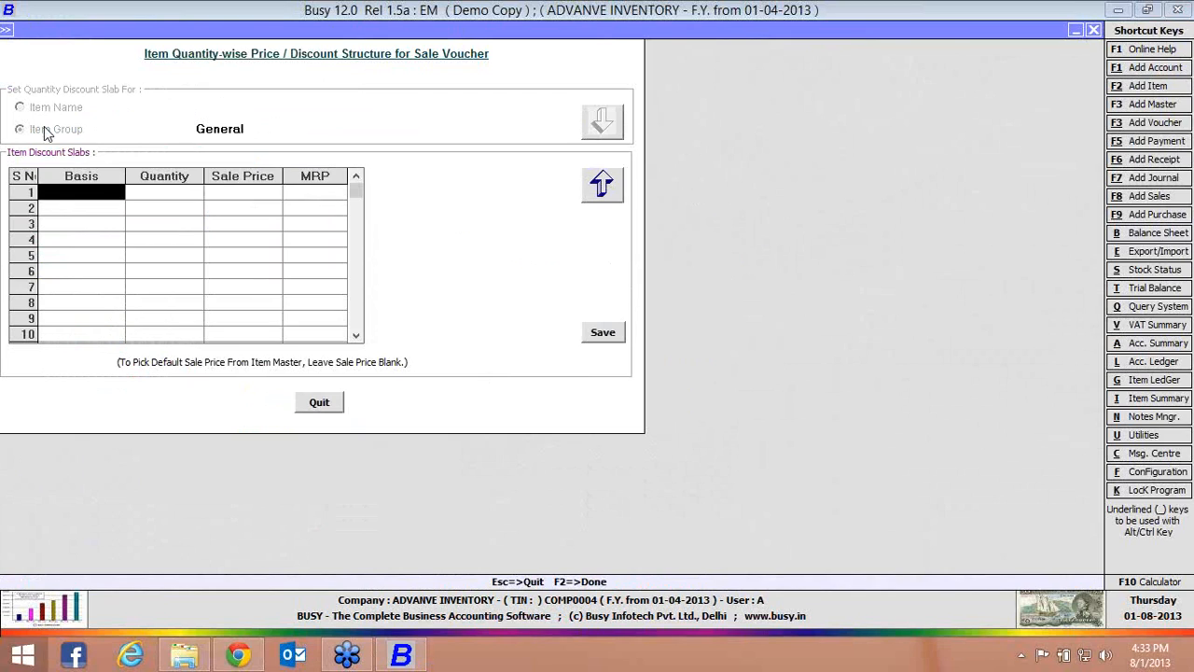
key(Escape)
In the inventory features, set the sale pricing mode to Multiple Price List for Items and open its configuration
key(Return)
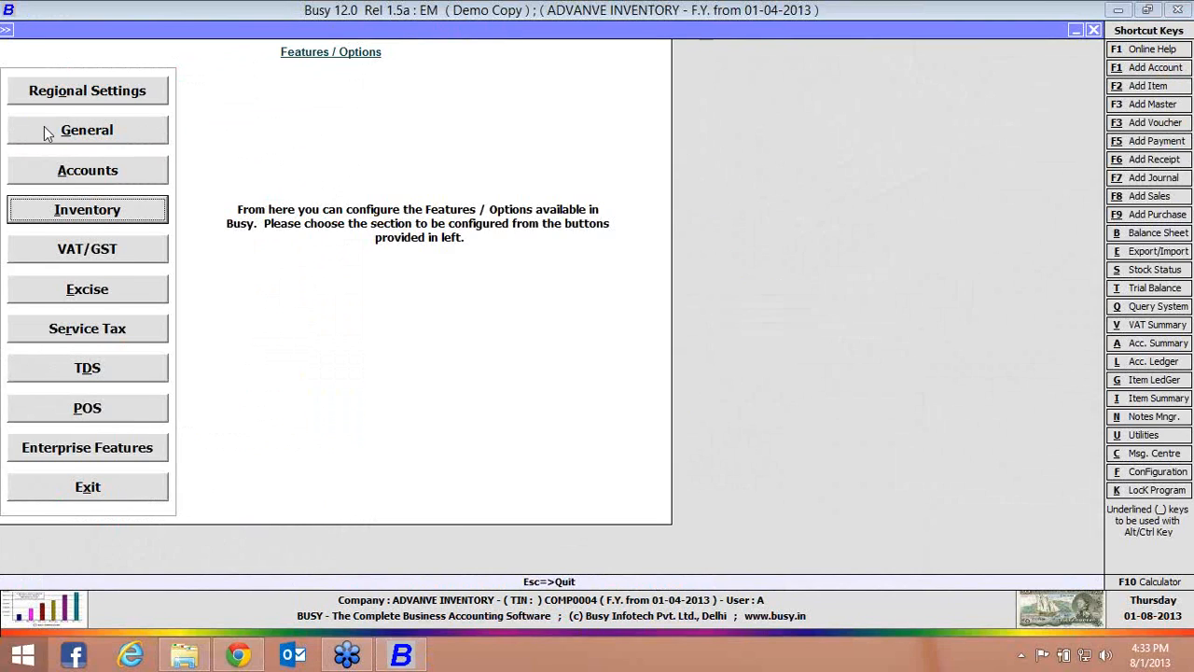
key(Return)
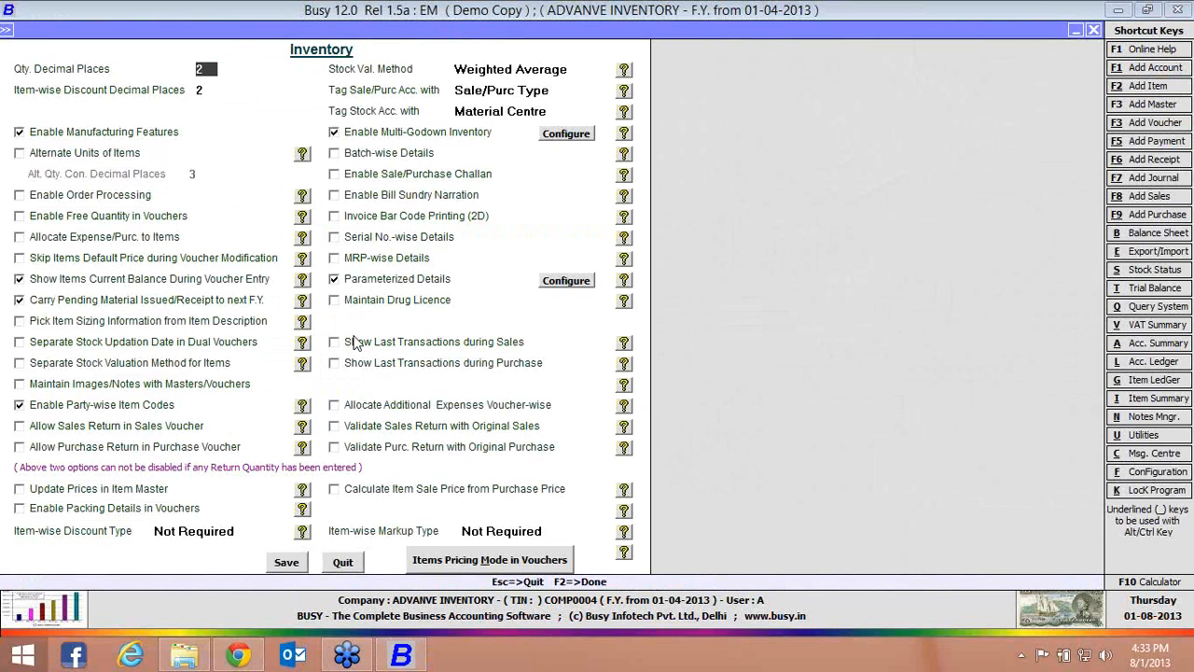
click(472, 565)
click(249, 460)
click(331, 465)
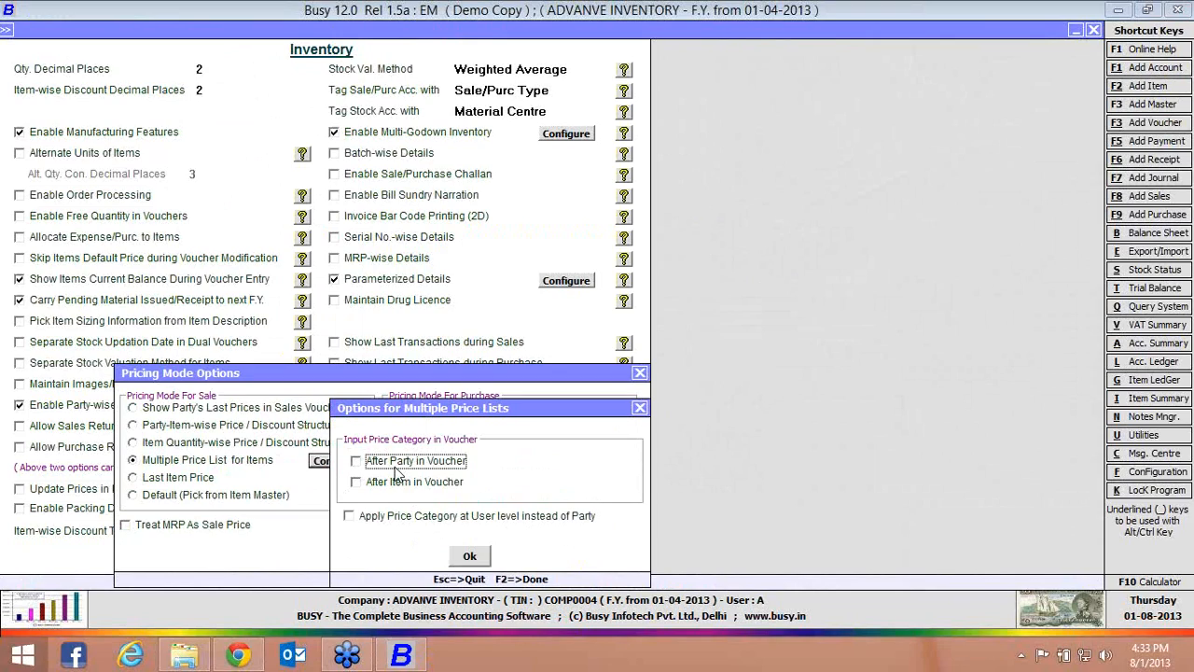
Enable price category input both after party and after item in vouchers, and save the inventory features
click(396, 468)
click(406, 489)
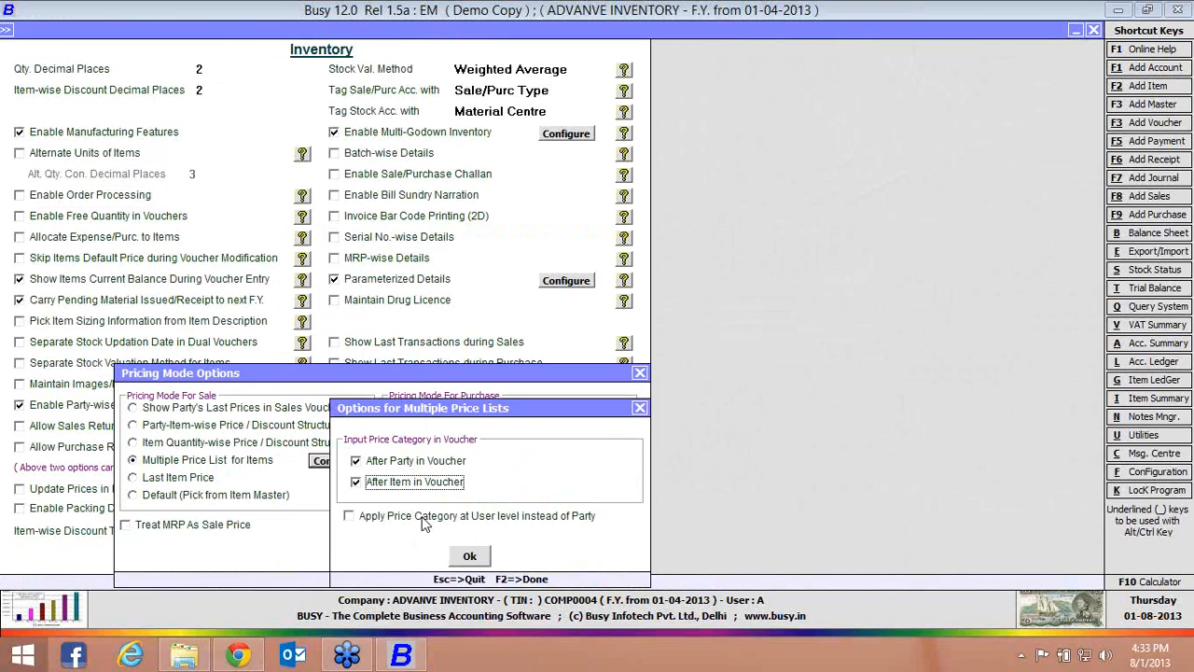
click(474, 555)
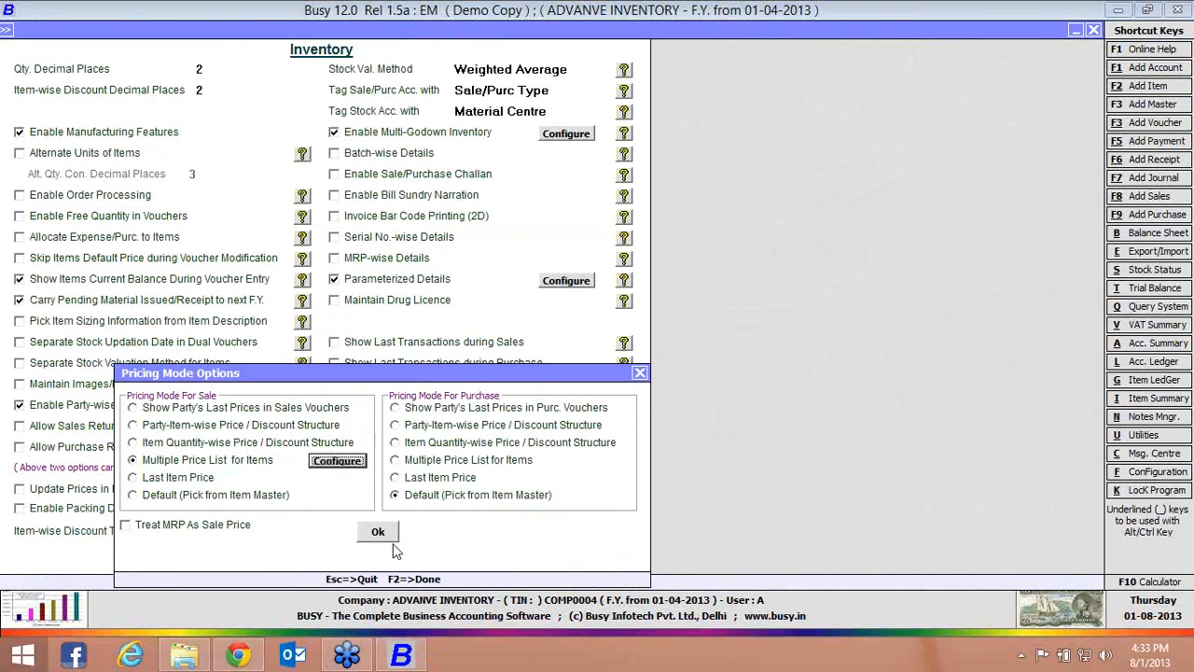
click(379, 532)
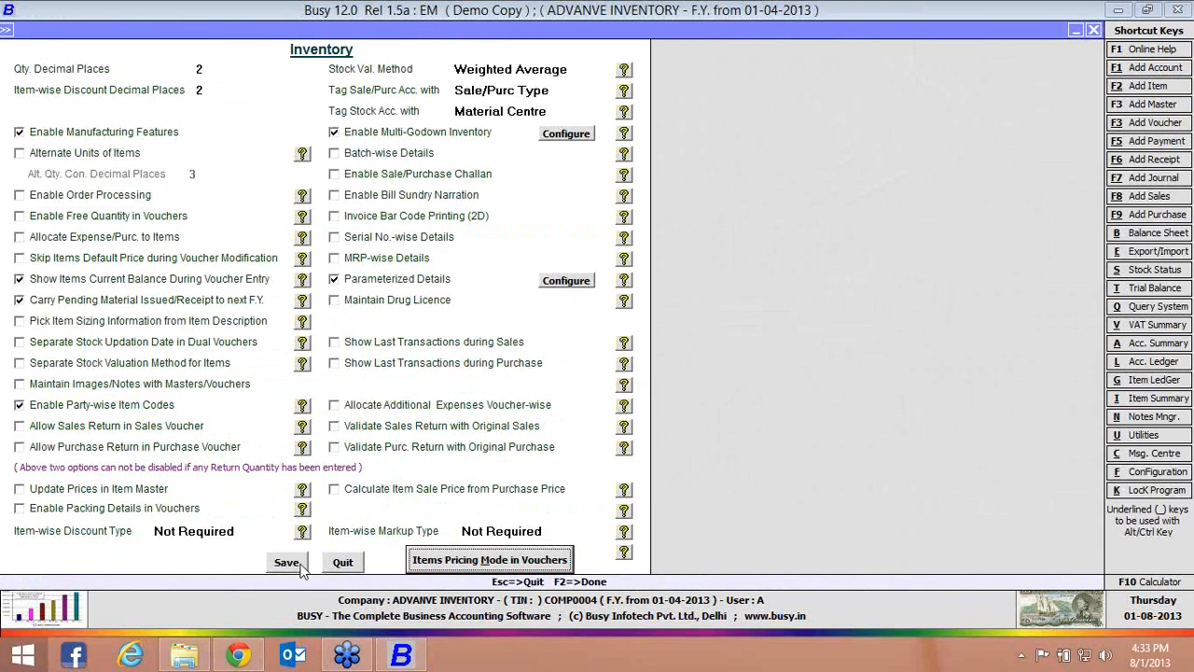
click(301, 564)
Open the item CAP for modification and bring up its category-wise price list
key(i)
key(Return)
key(Down)
key(Return)
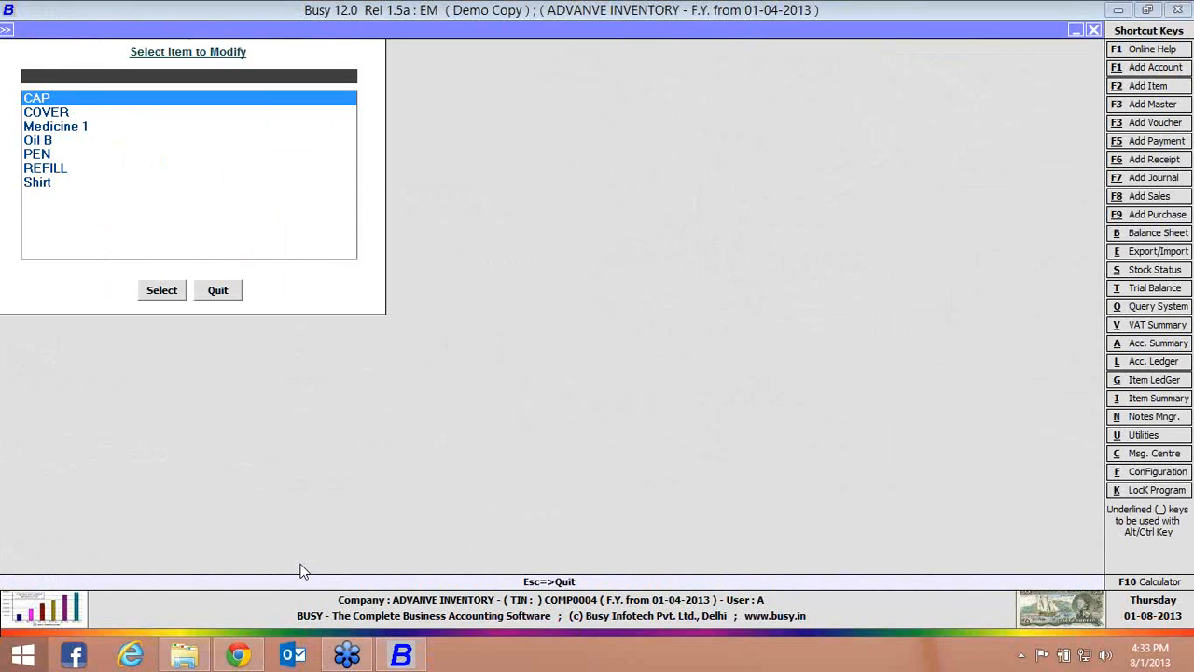
key(Return)
click(309, 562)
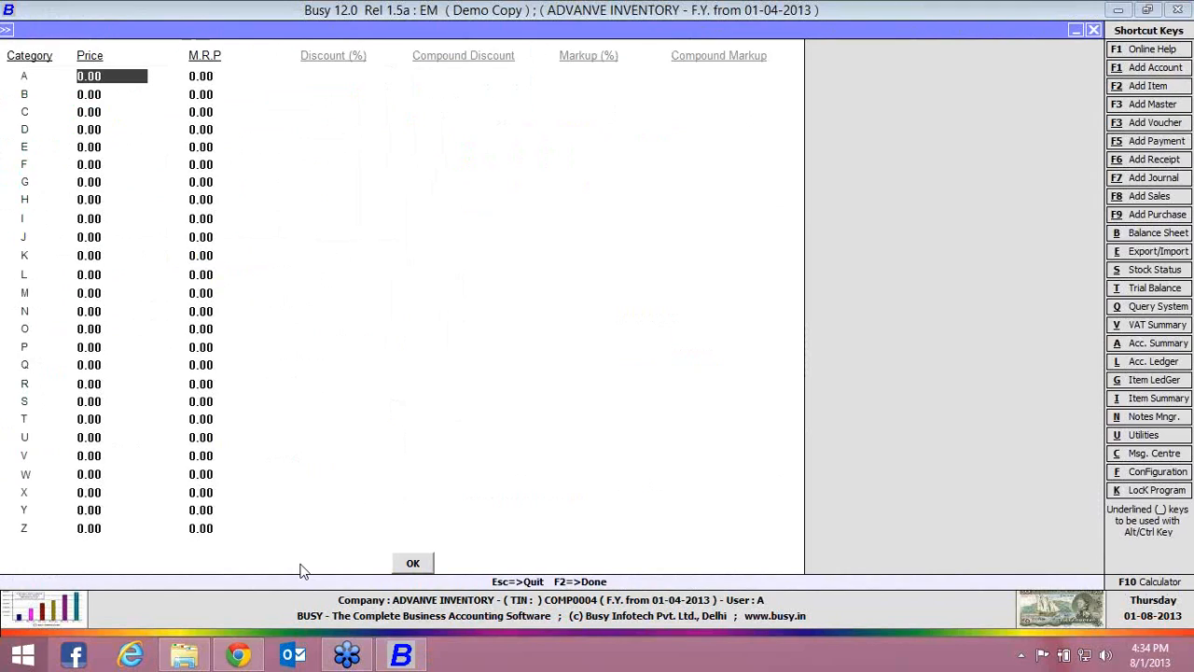
Set CAP's price to 100 for category A, 101 for B and 102 for C, then save and close the item
text(100)
key(Return)
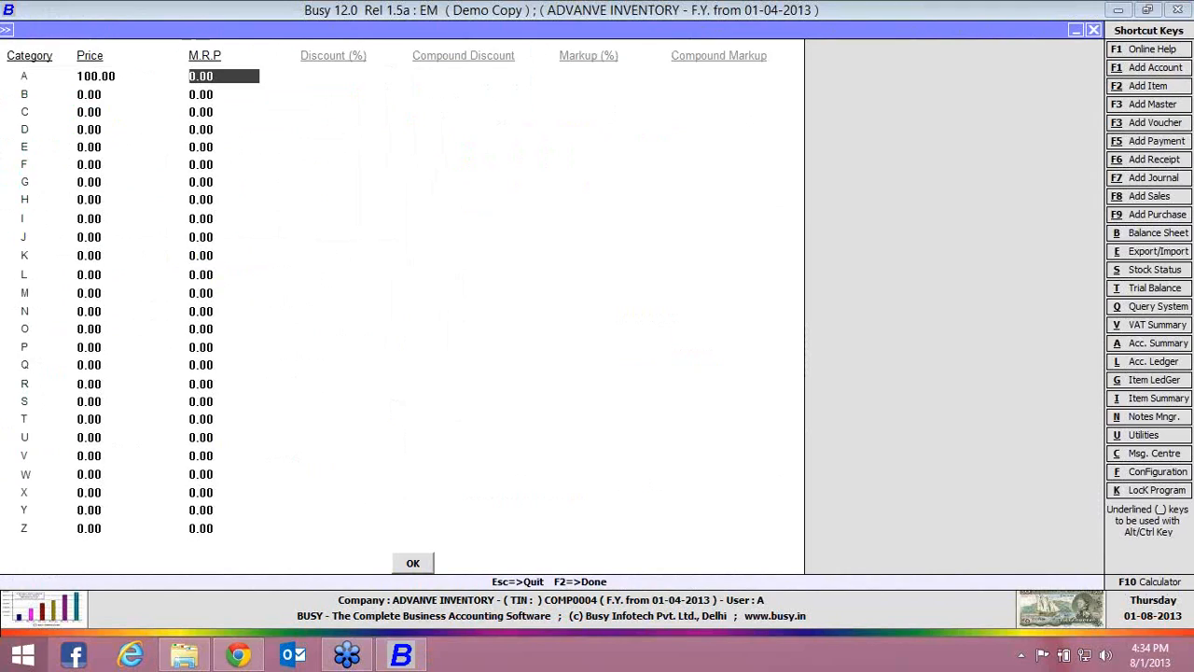
key(Return)
text(101)
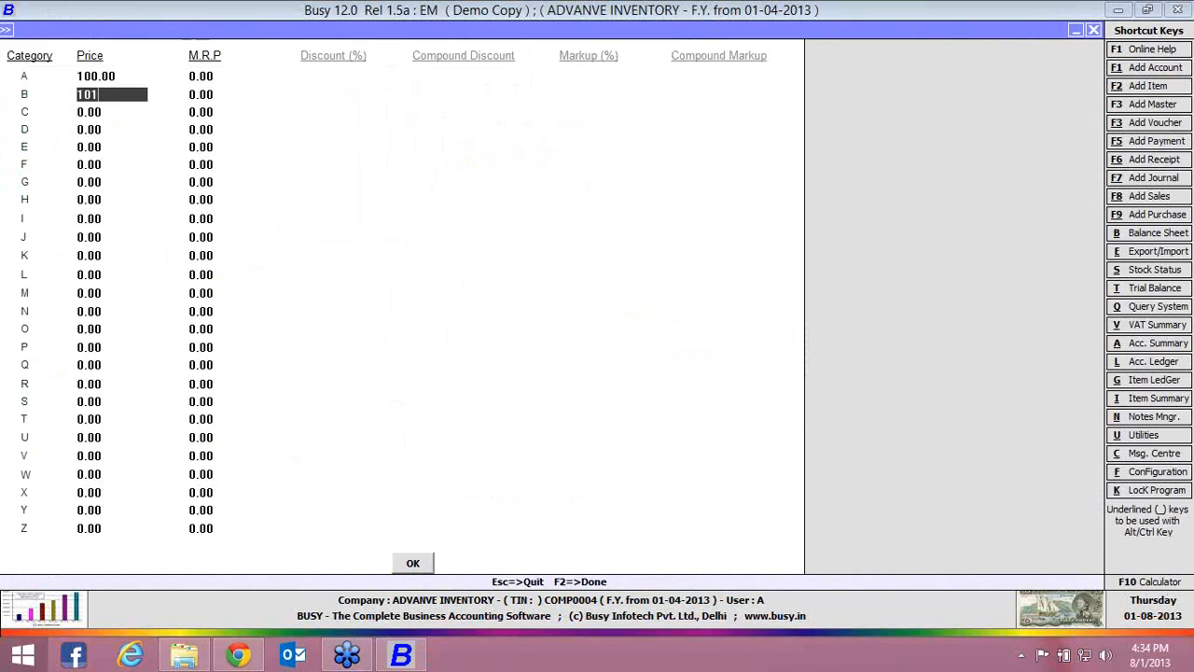
key(Return)
key(Return)
text(1)
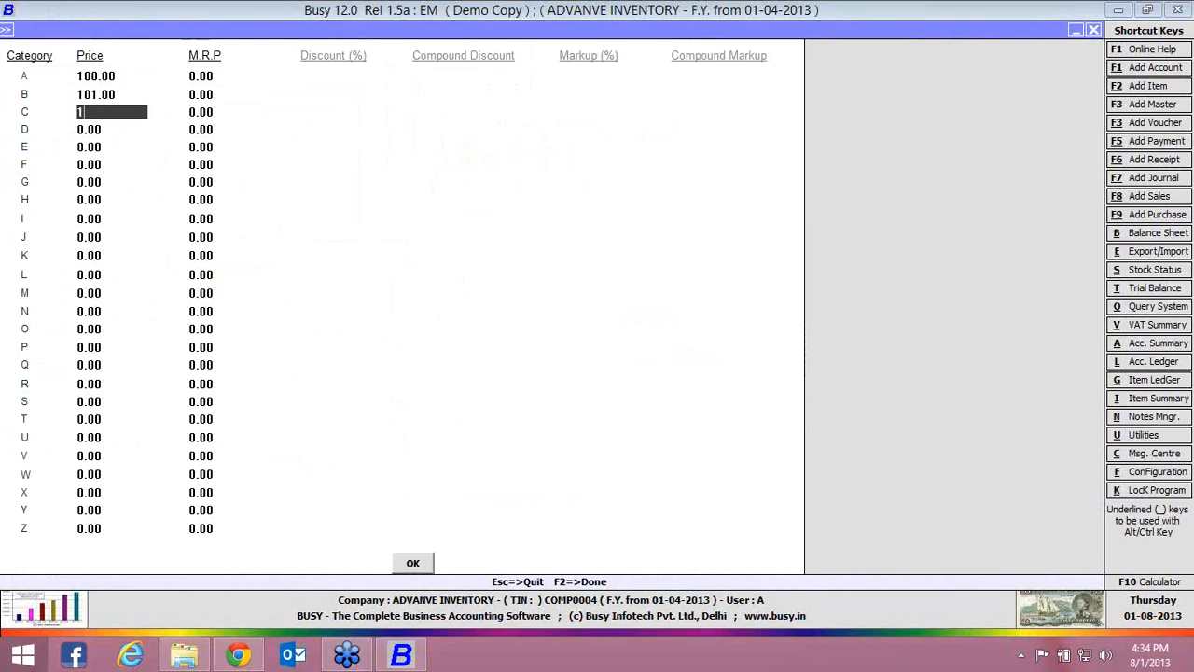
text(02)
key(Return)
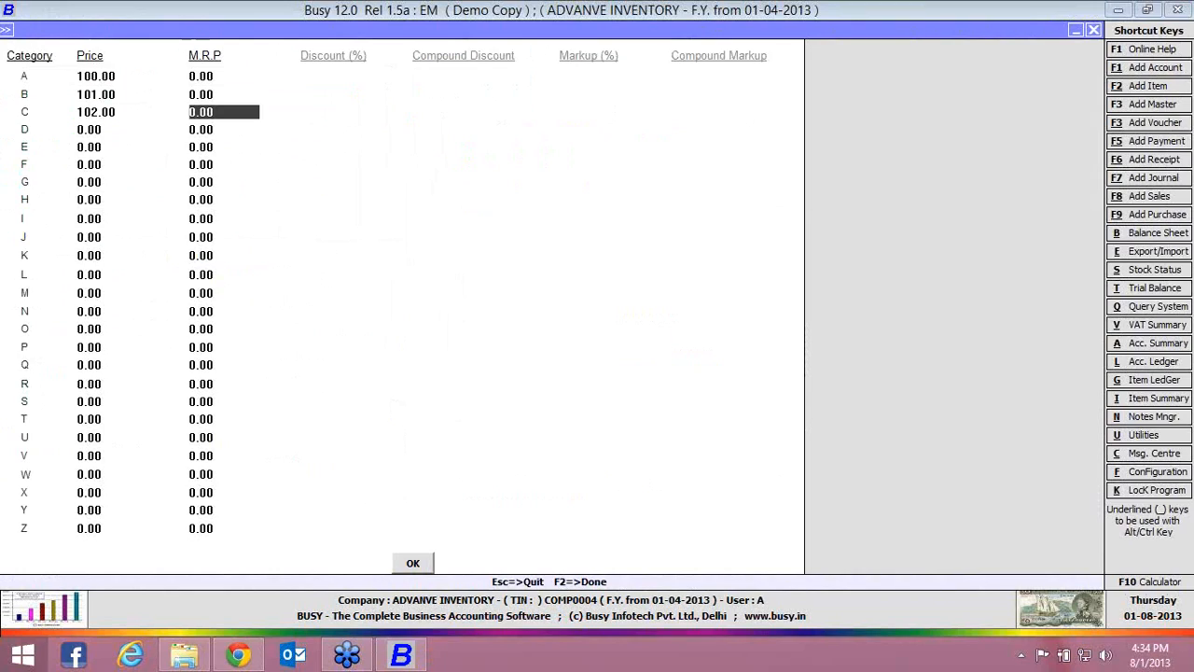
click(416, 565)
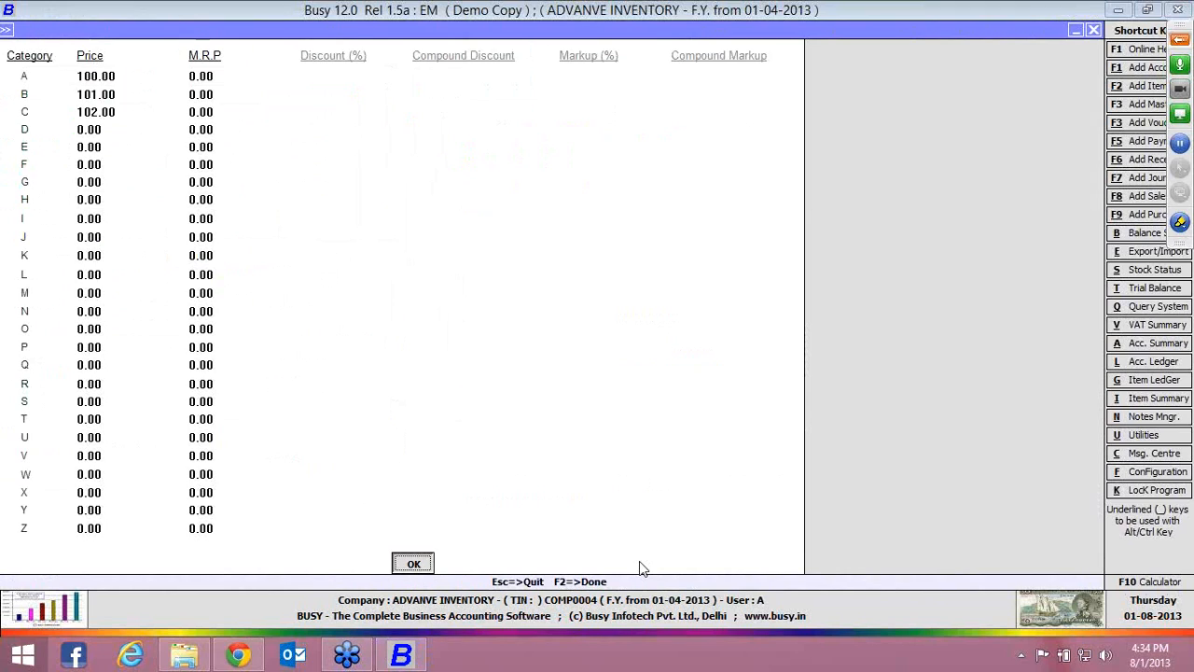
click(641, 563)
key(Escape)
key(Escape)
Open the account master of Busy Infotech Pvt. Ltd. for modification
key(Up)
key(Up)
key(Up)
key(Up)
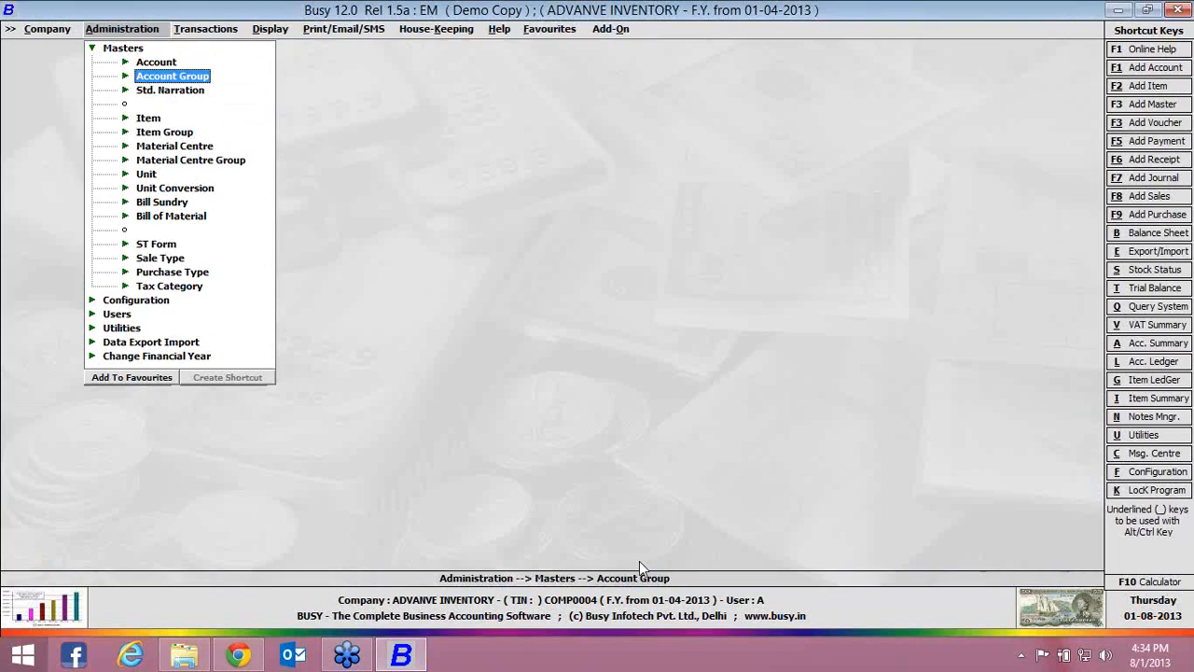
key(Return)
key(Down)
key(Return)
text(busy)
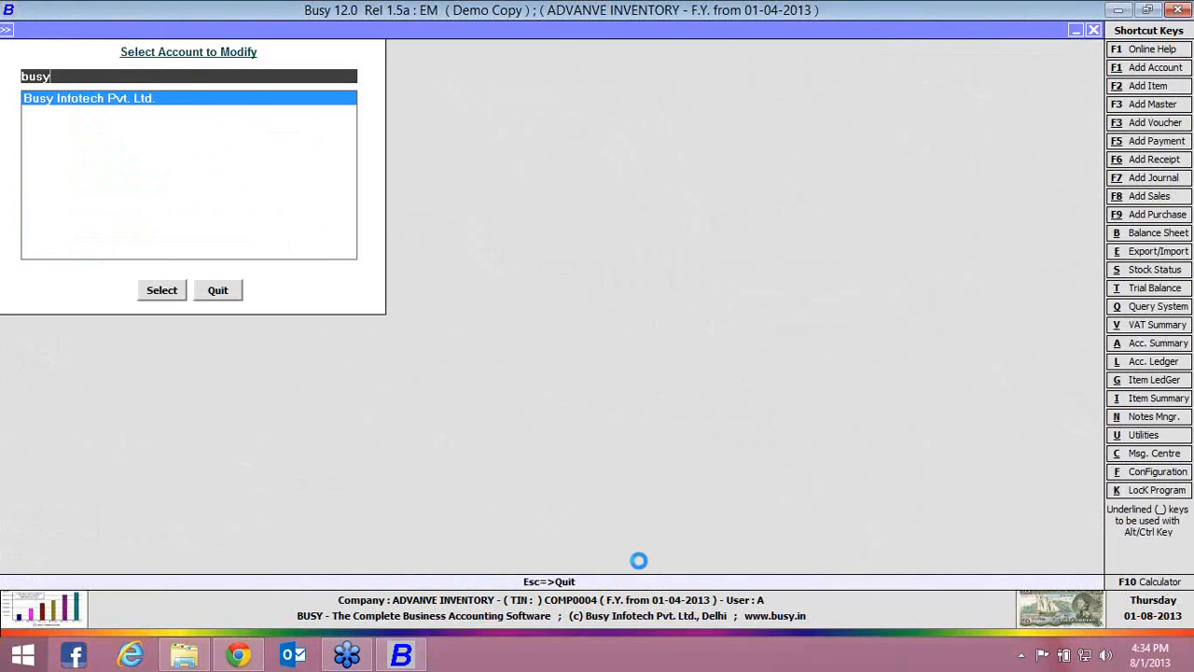
key(Return)
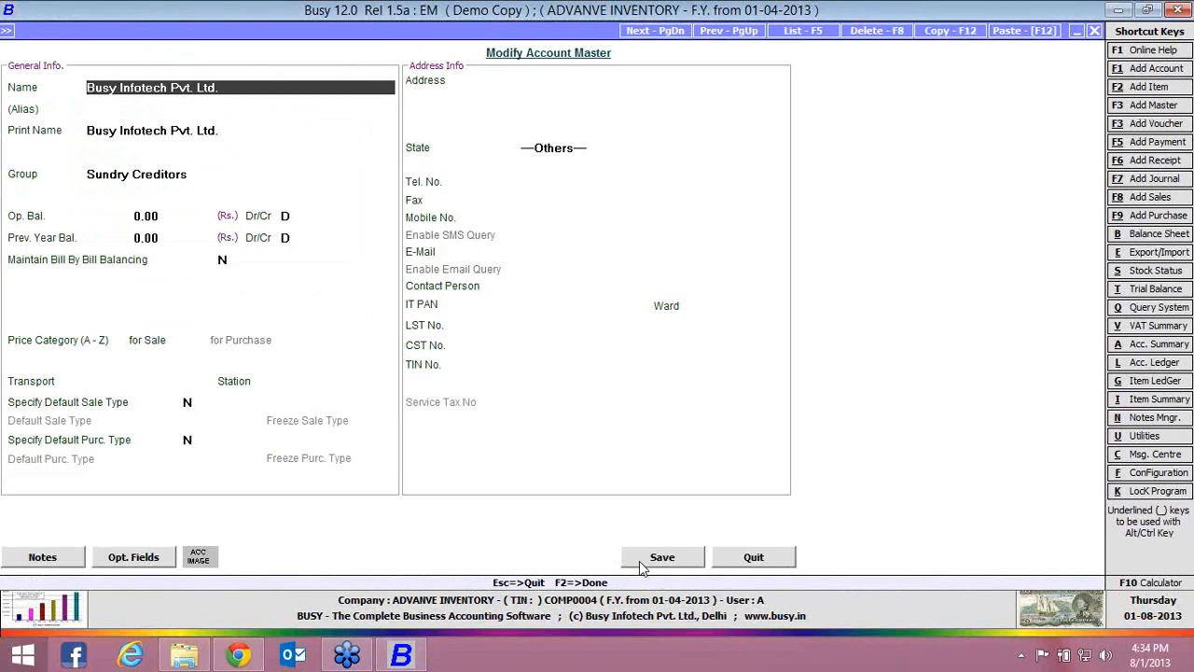
Set the account's price category for sale to B and save the account
key(Return)
key(Return)
key(Return)
key(Return)
key(Return)
key(Return)
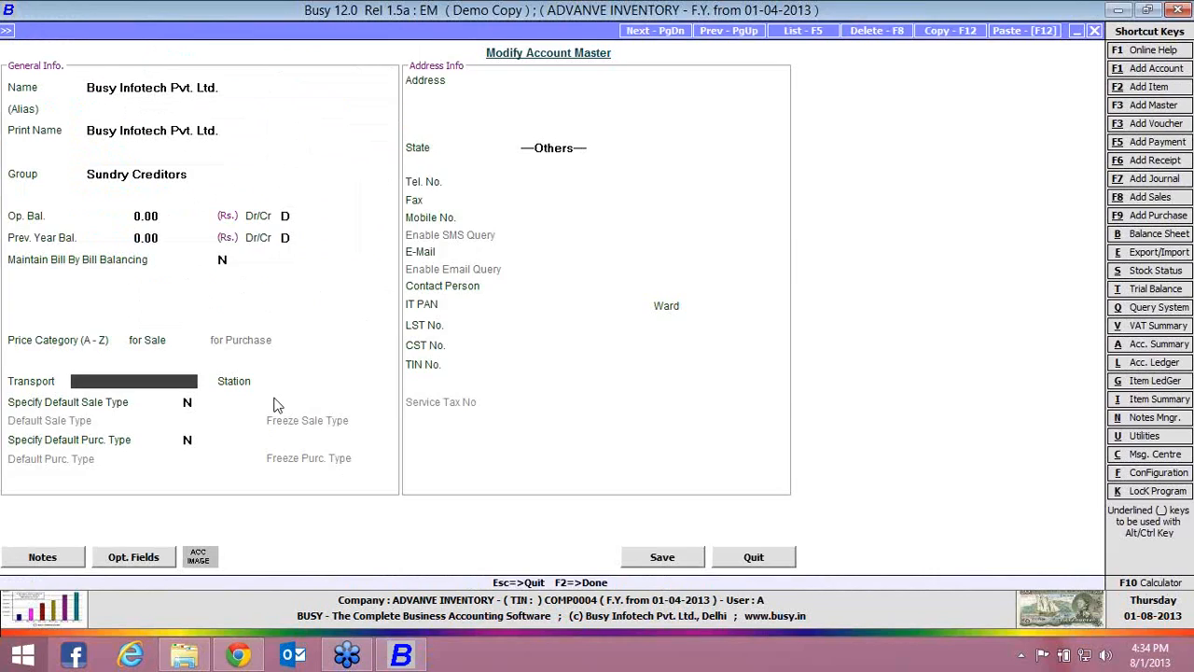
key(Up)
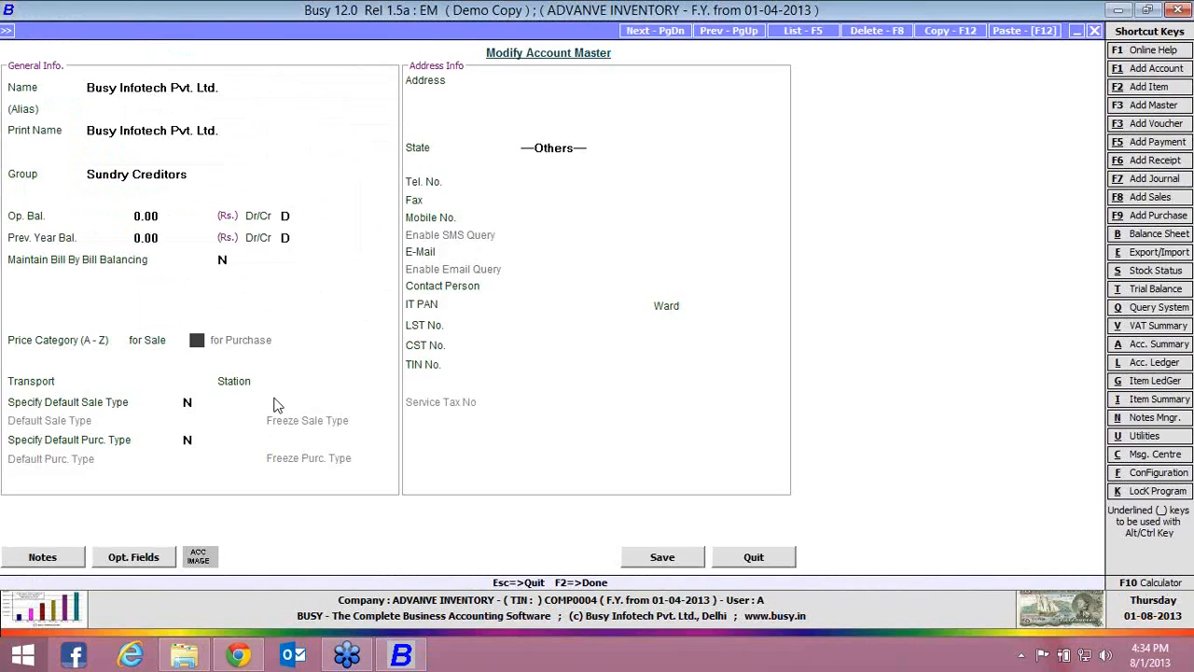
text(B)
key(Return)
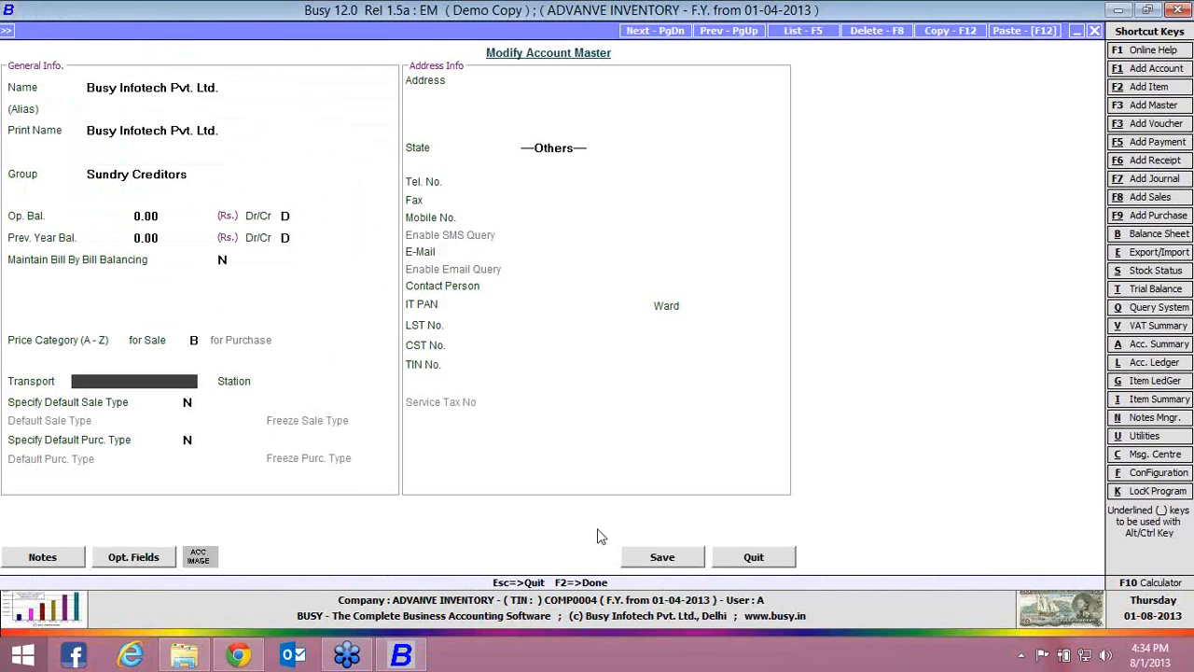
click(661, 557)
Start a C/C-Form sales voucher dated 01-04-2013 for Busy Infotech Pvt. Ltd., accepting price category B and material centre Main Store
key(Return)
key(Return)
key(Return)
key(Return)
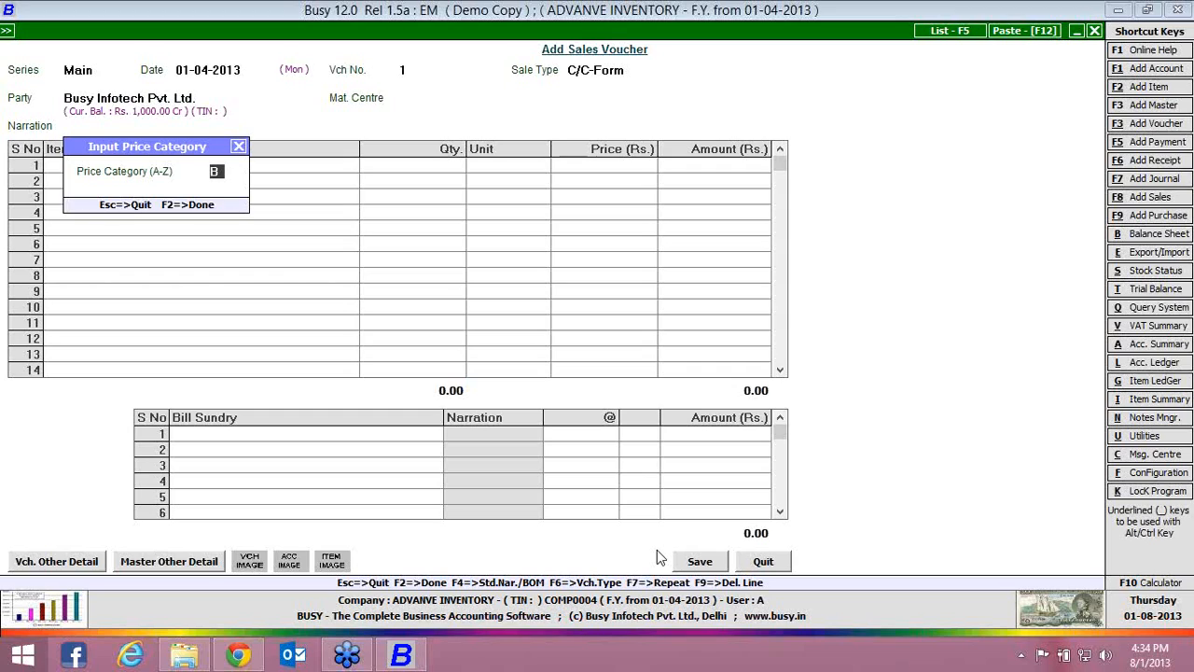
key(Return)
key(Return)
key(Return)
key(Return)
key(Return)
key(Return)
key(Return)
key(Return)
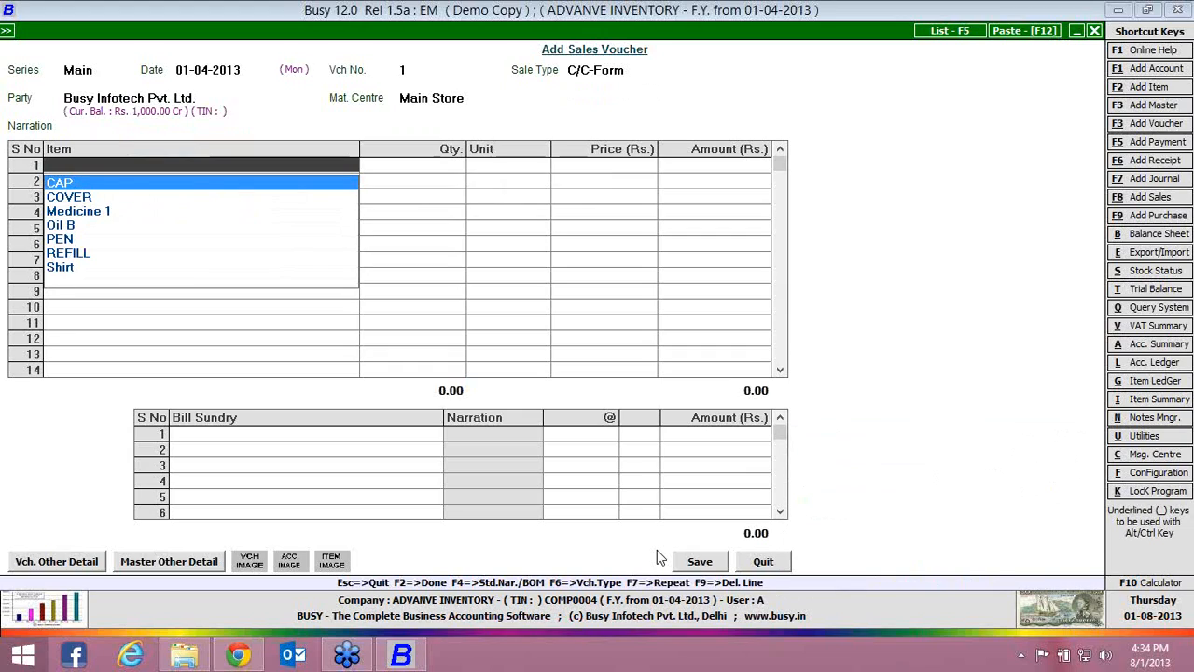
Enter CAP as the voucher's first item with price category A, and quit the sales voucher without saving
key(Return)
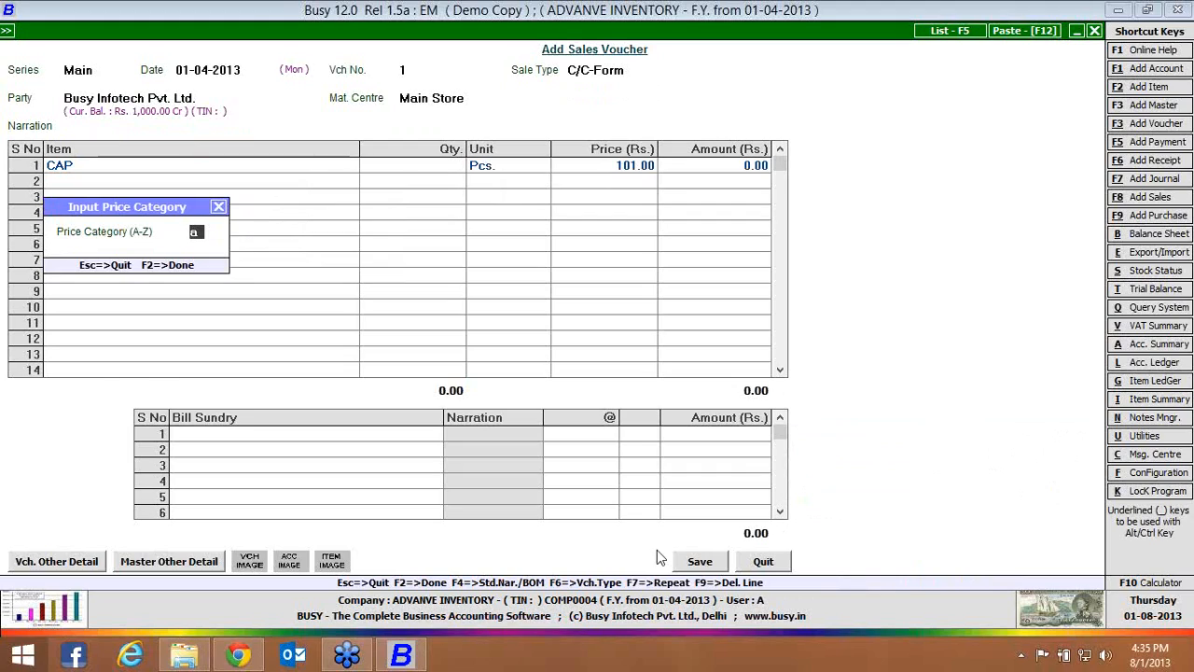
key(Return)
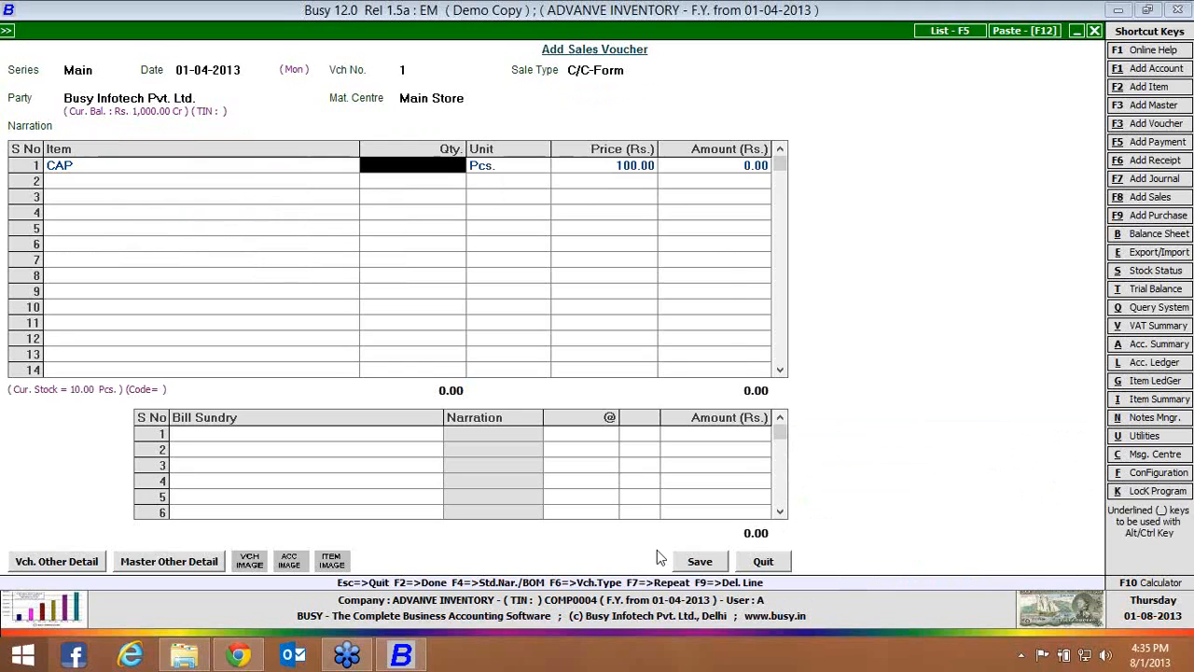
key(Escape)
key(Return)
In the inventory features, try Last Item Price as the sale pricing mode, and choose Default (Pick from Item Master)
key(alt+f)
key(Down)
key(Down)
key(Down)
key(Down)
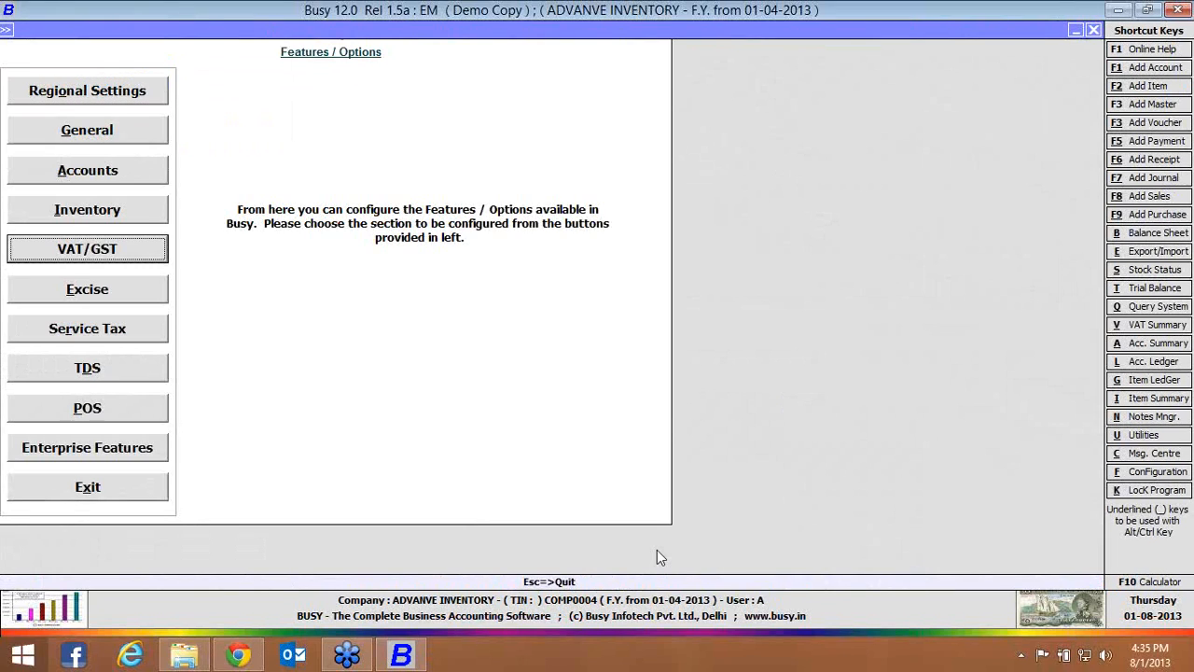
key(Up)
key(Return)
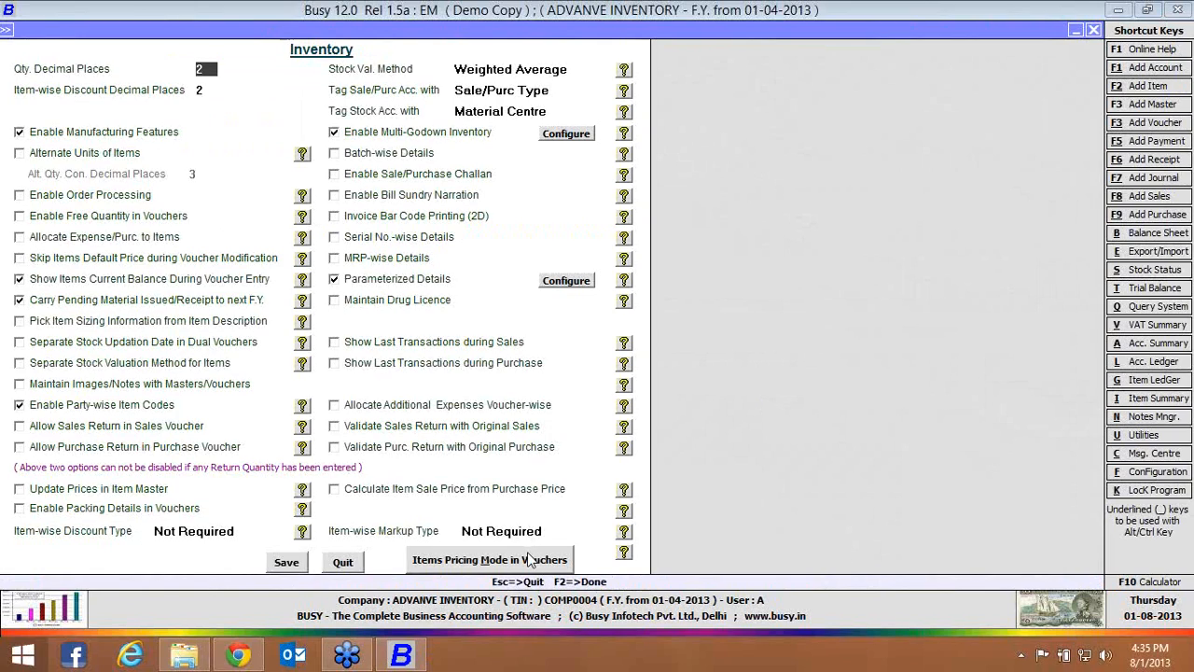
click(529, 559)
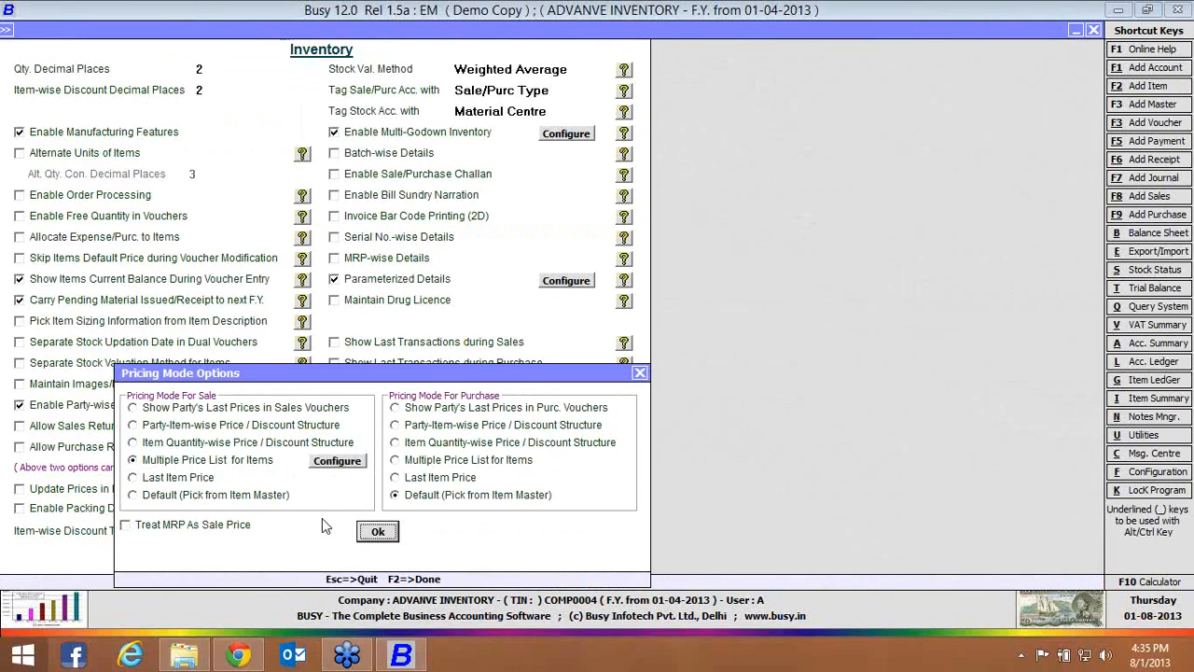
click(203, 483)
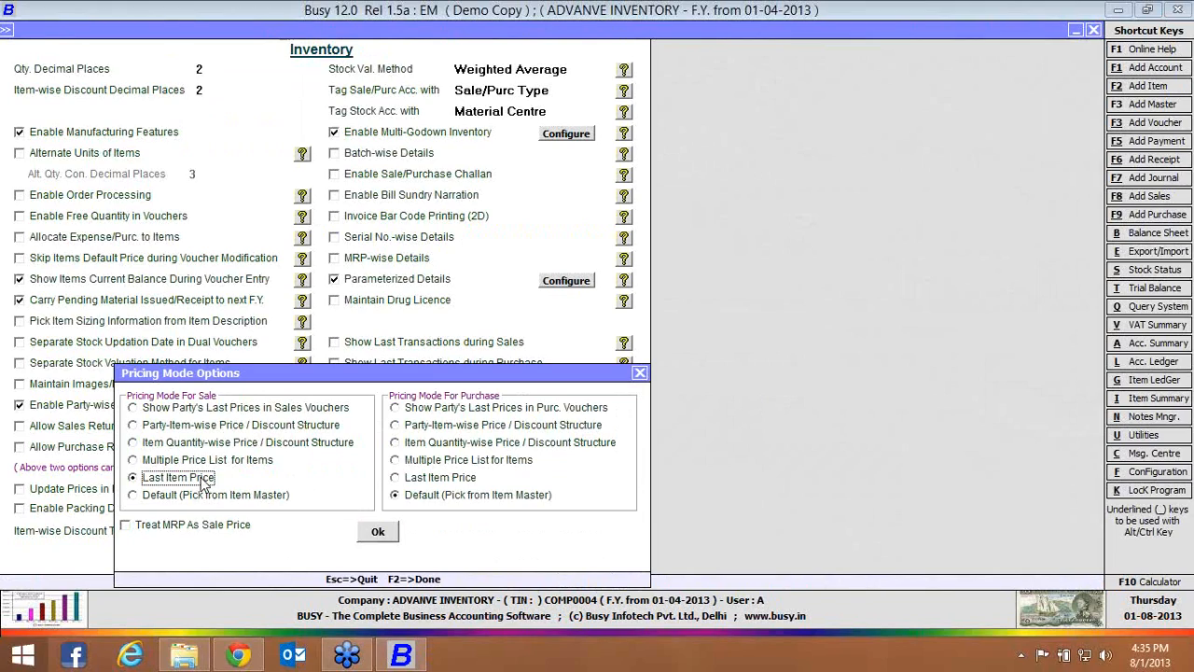
click(209, 497)
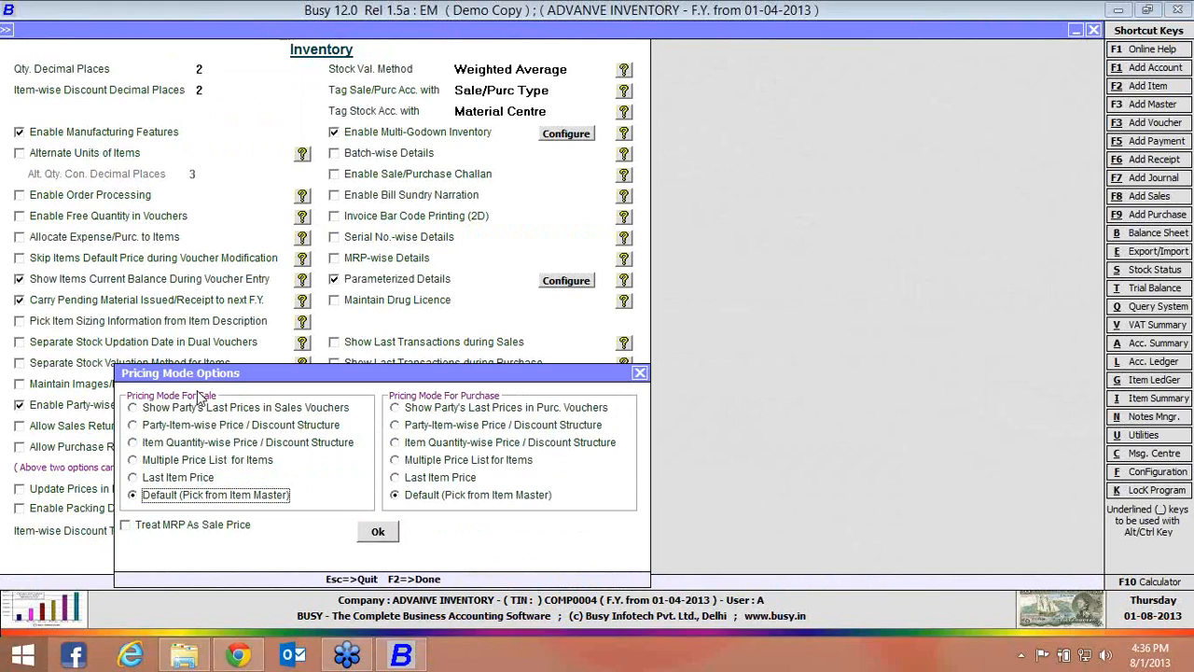
Turn Treat MRP As Sale Price on and back off, accept the pricing mode options and save the inventory settings
click(213, 528)
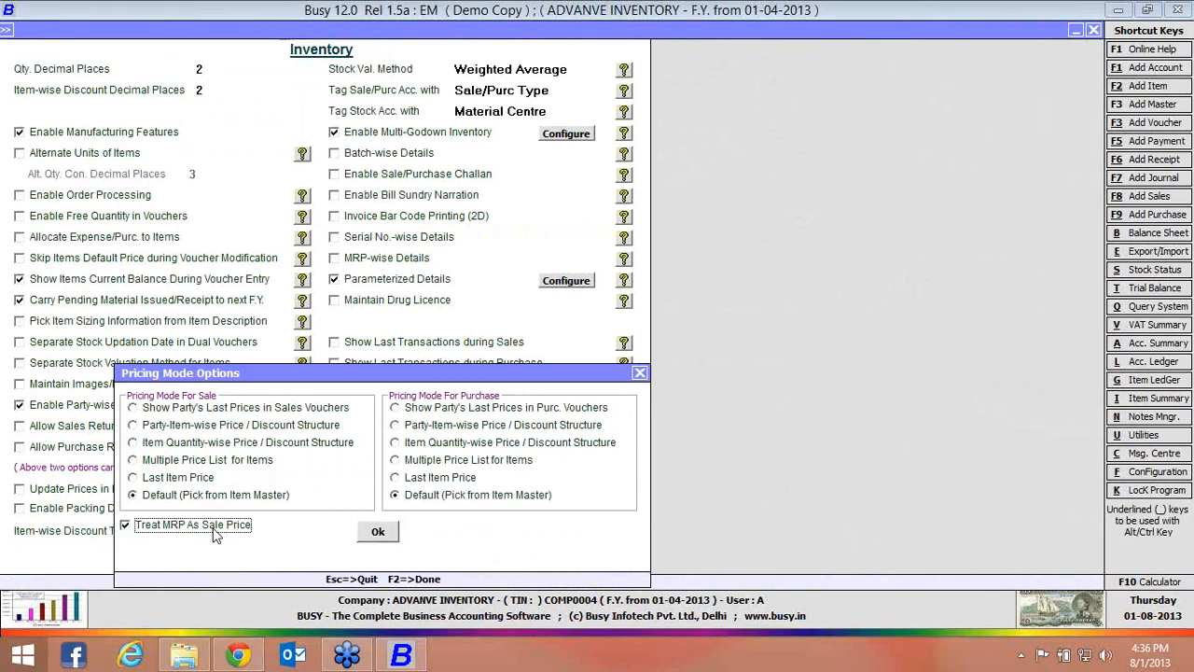
click(215, 532)
click(382, 537)
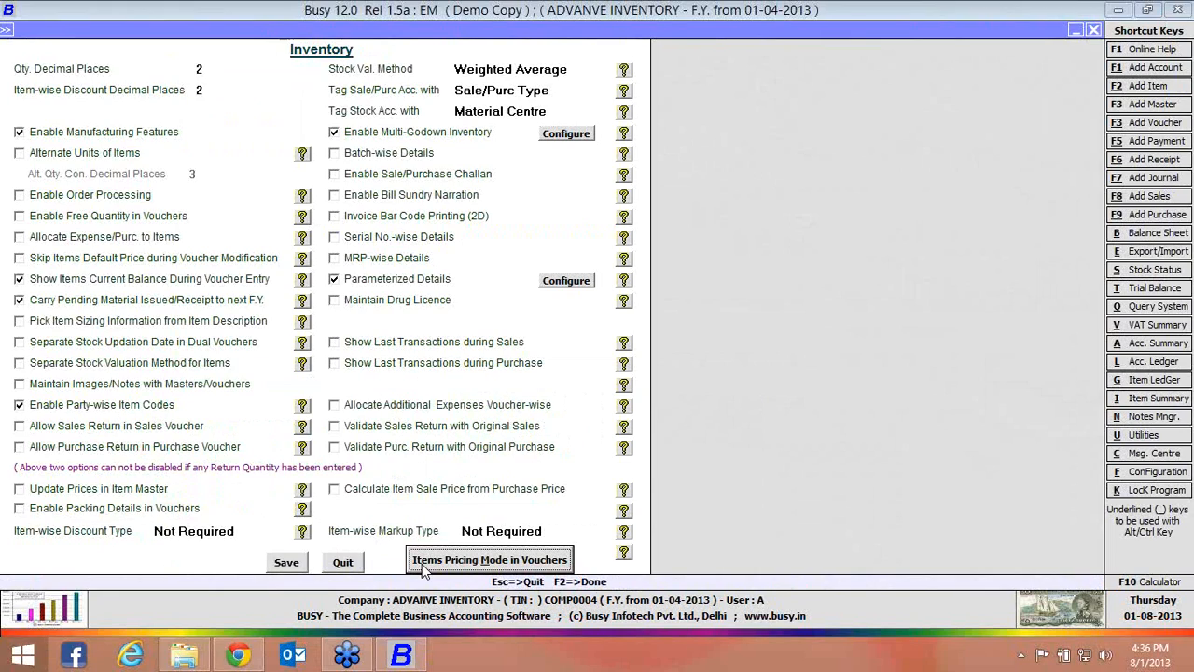
click(422, 563)
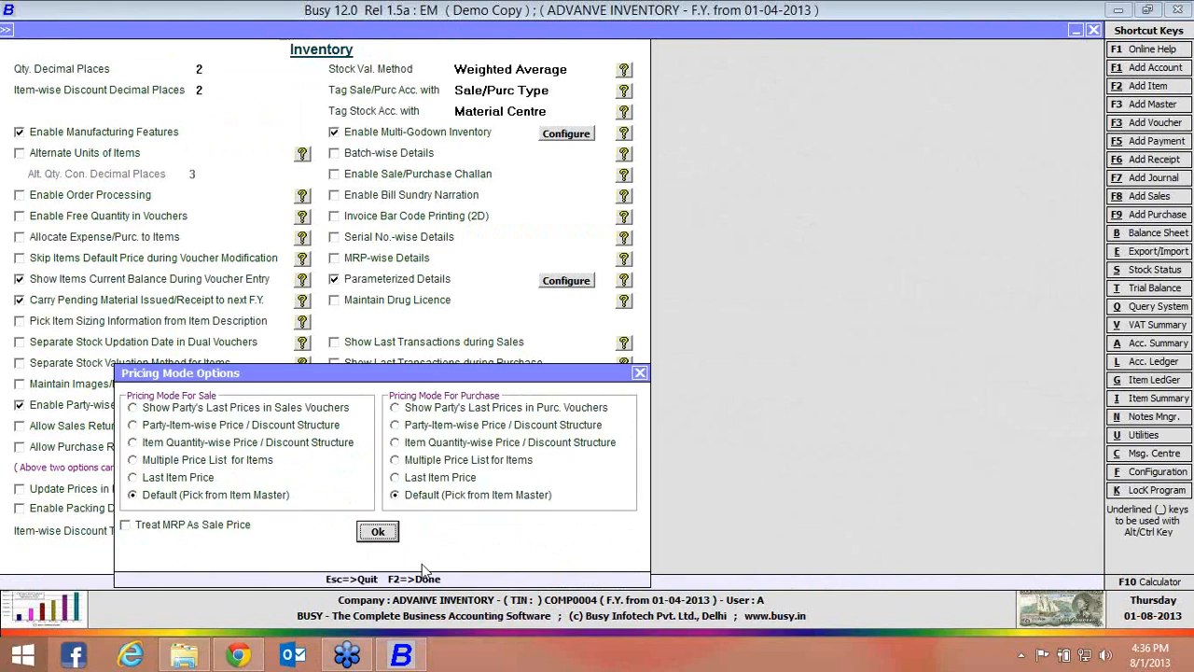
click(377, 530)
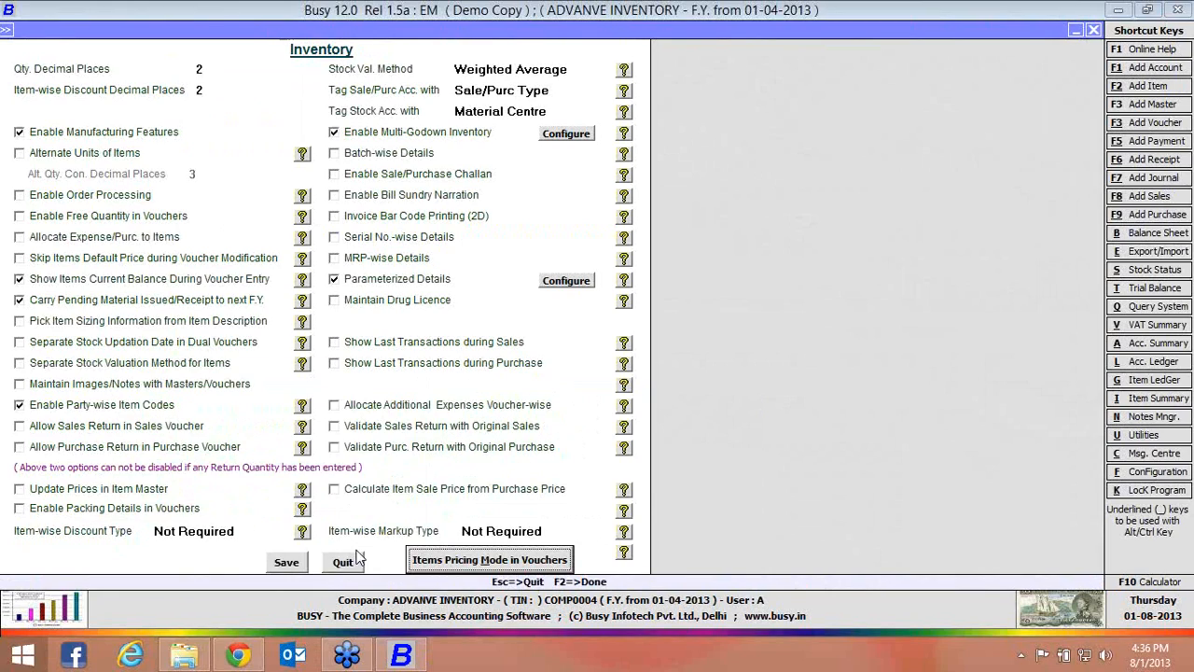
click(300, 563)
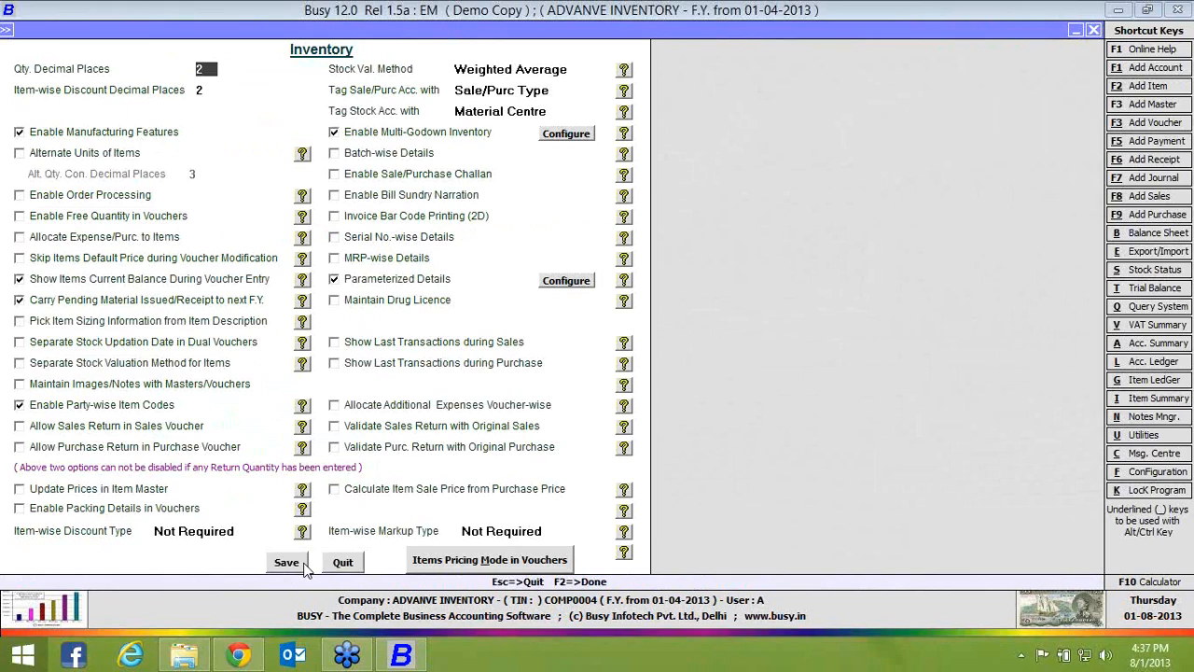
Enable Maintain Images/Notes with Masters/Vouchers, maintain item master images from the desktop folder Items Images, and save the inventory settings
click(71, 388)
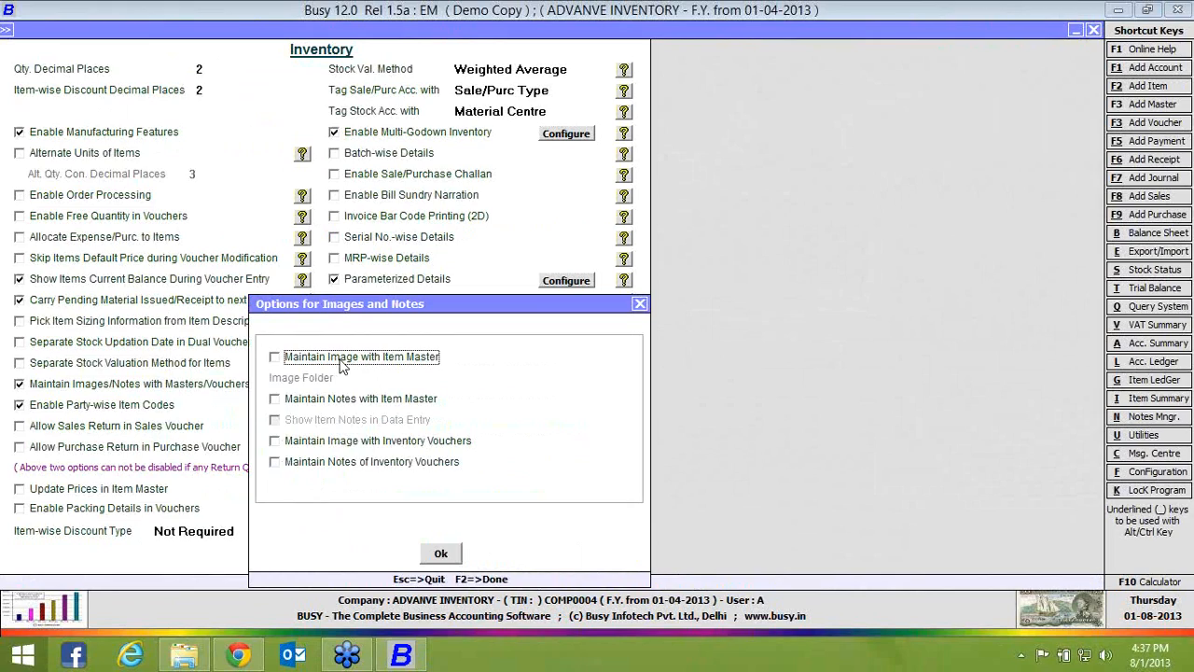
click(342, 366)
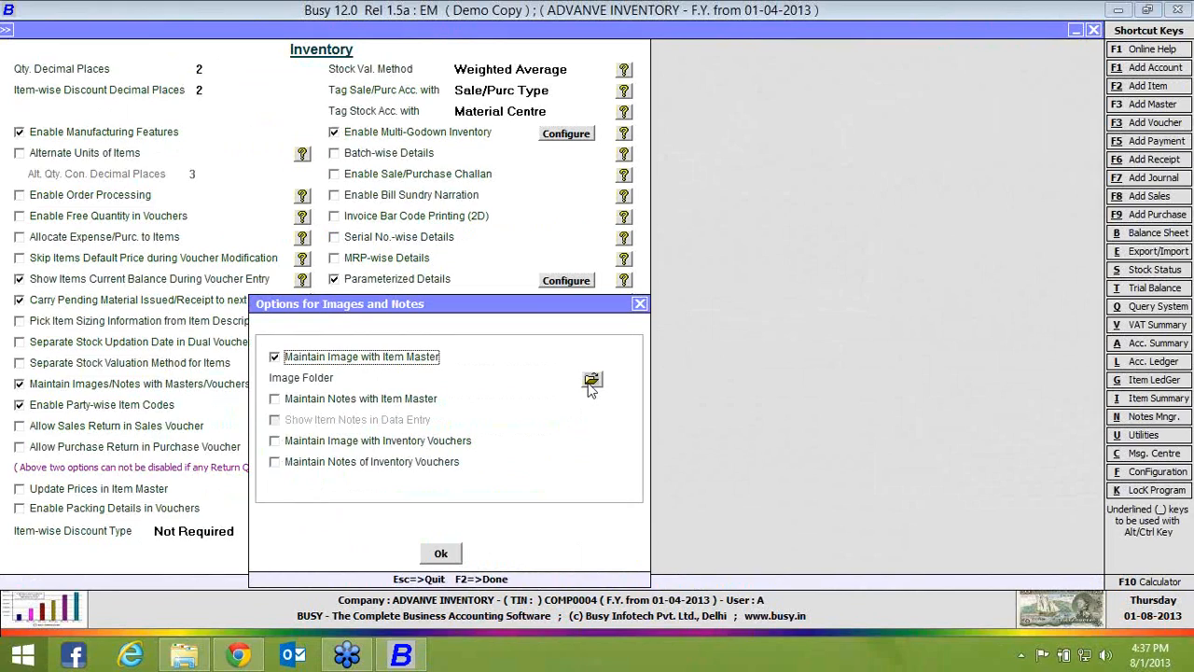
click(591, 378)
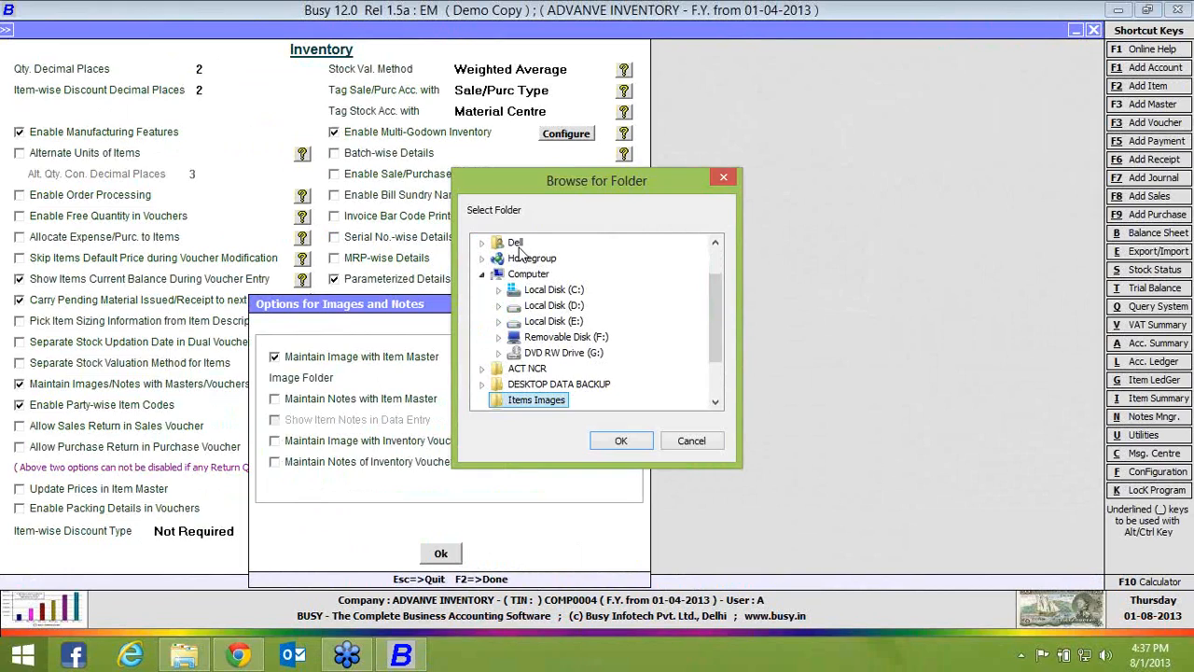
click(622, 441)
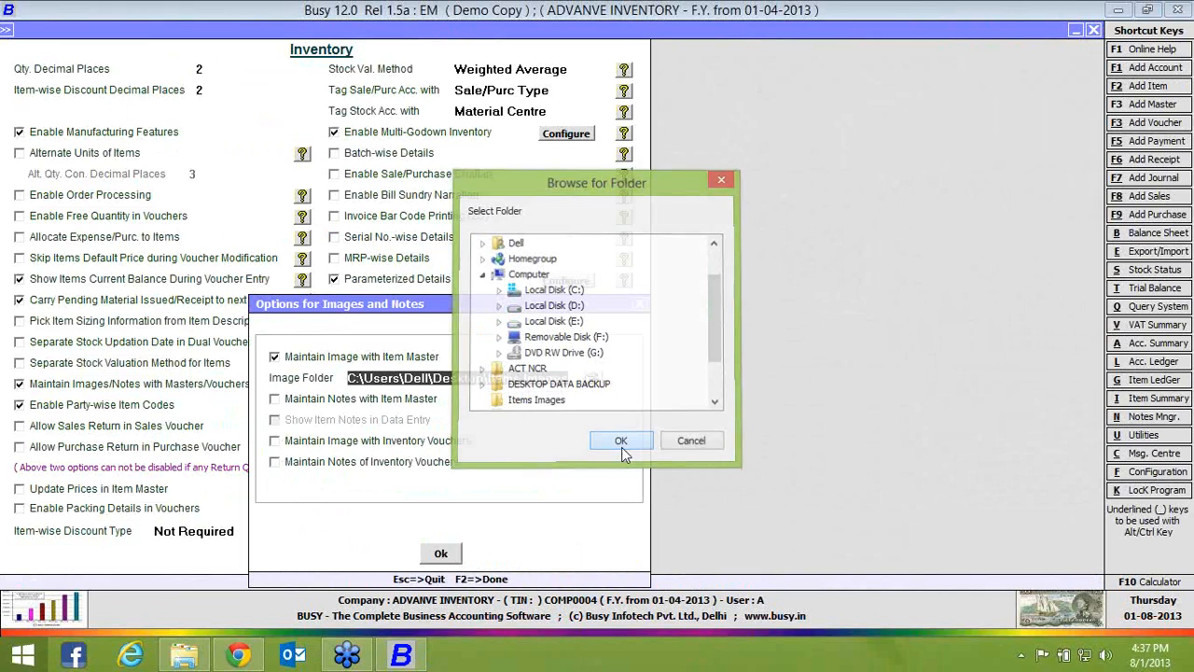
click(442, 554)
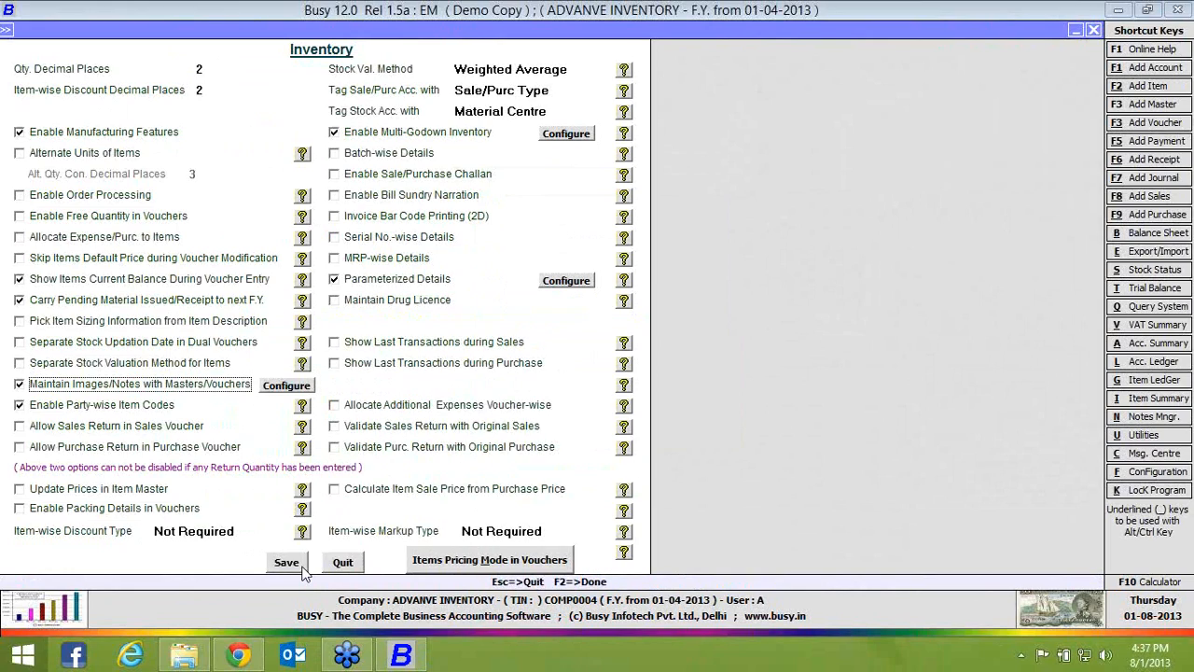
click(297, 565)
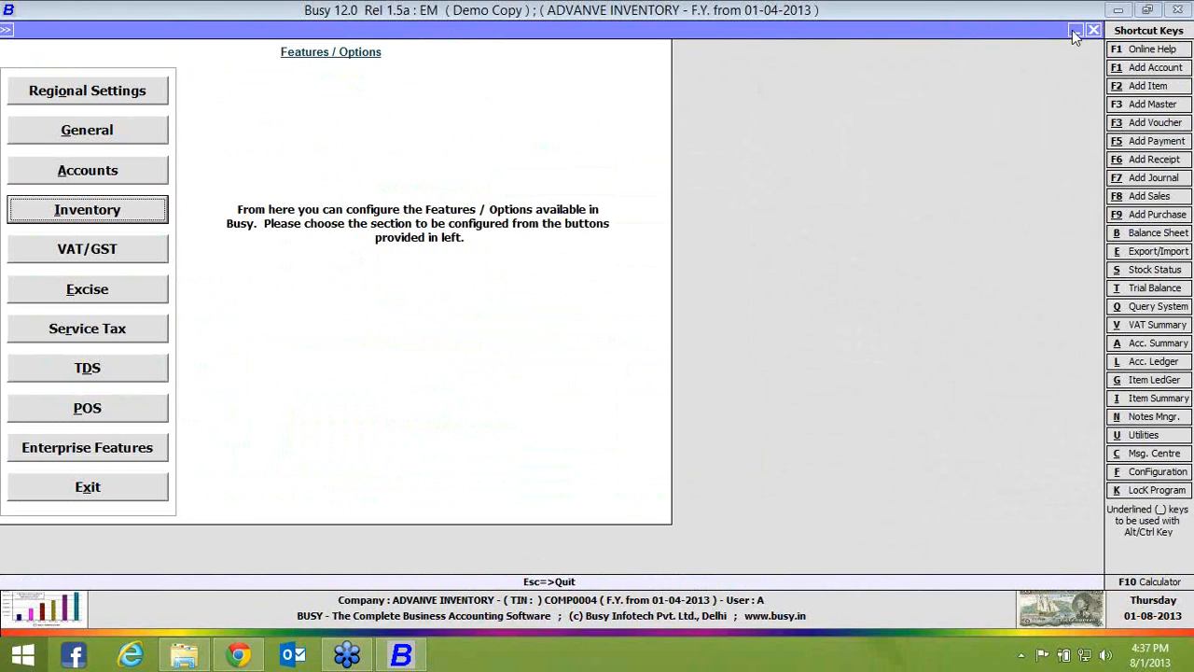
Switch to the desktop, examine the pen picture in the Items Images folder, and return to Busy
click(1119, 11)
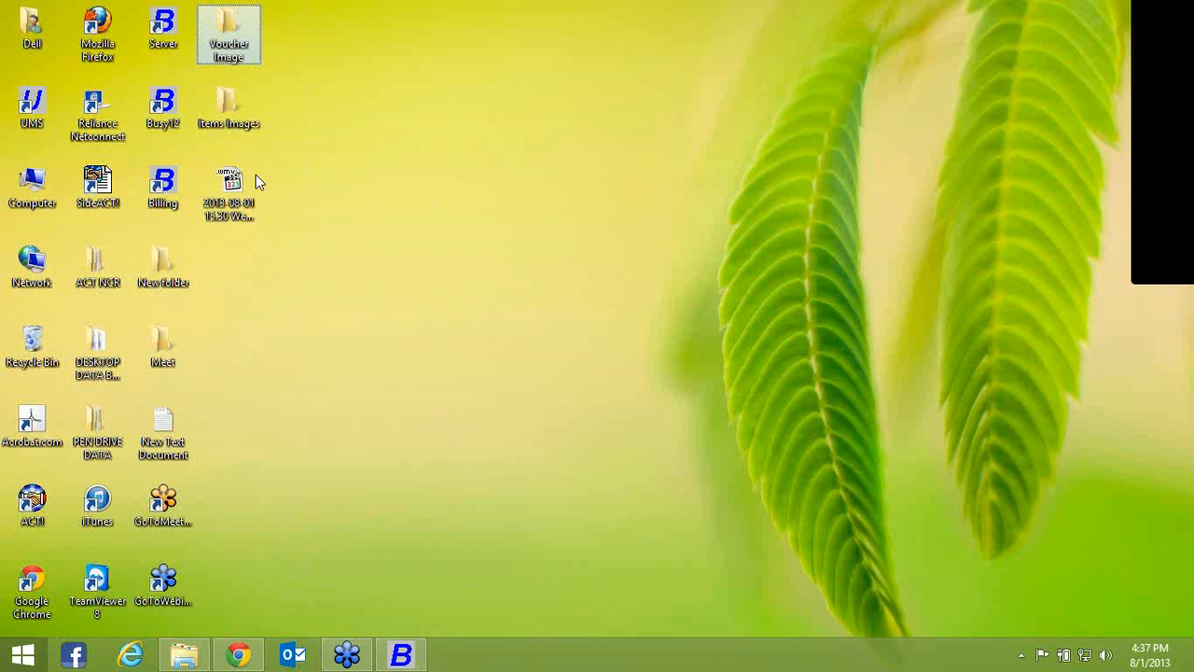
double_click(227, 122)
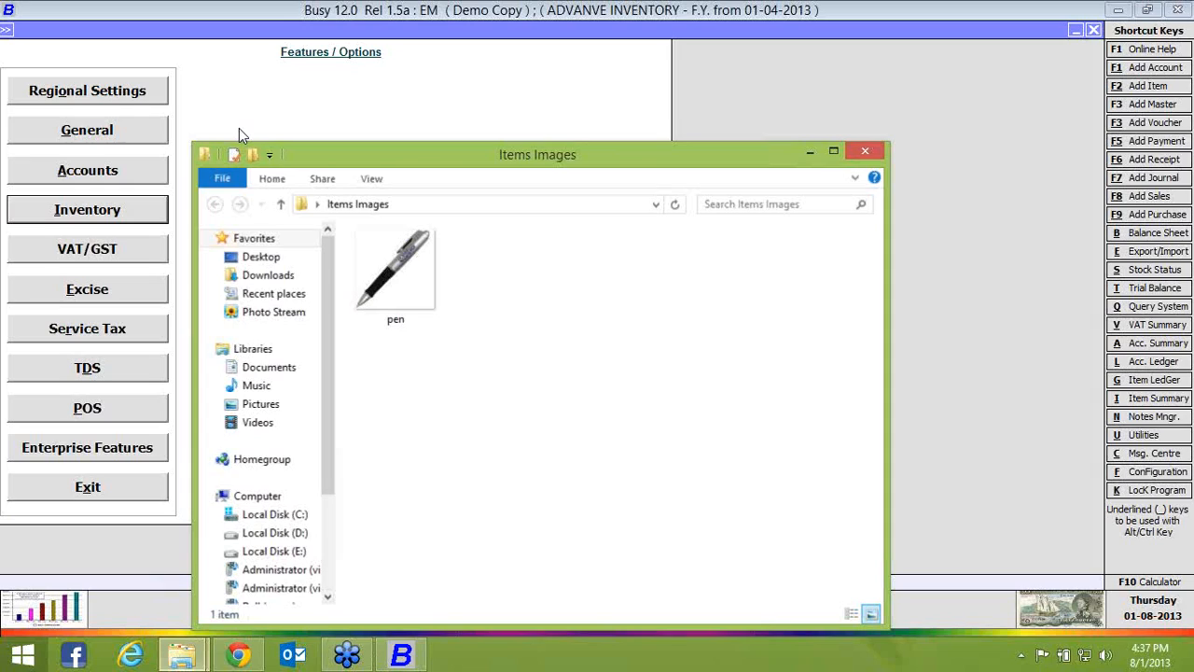
click(394, 254)
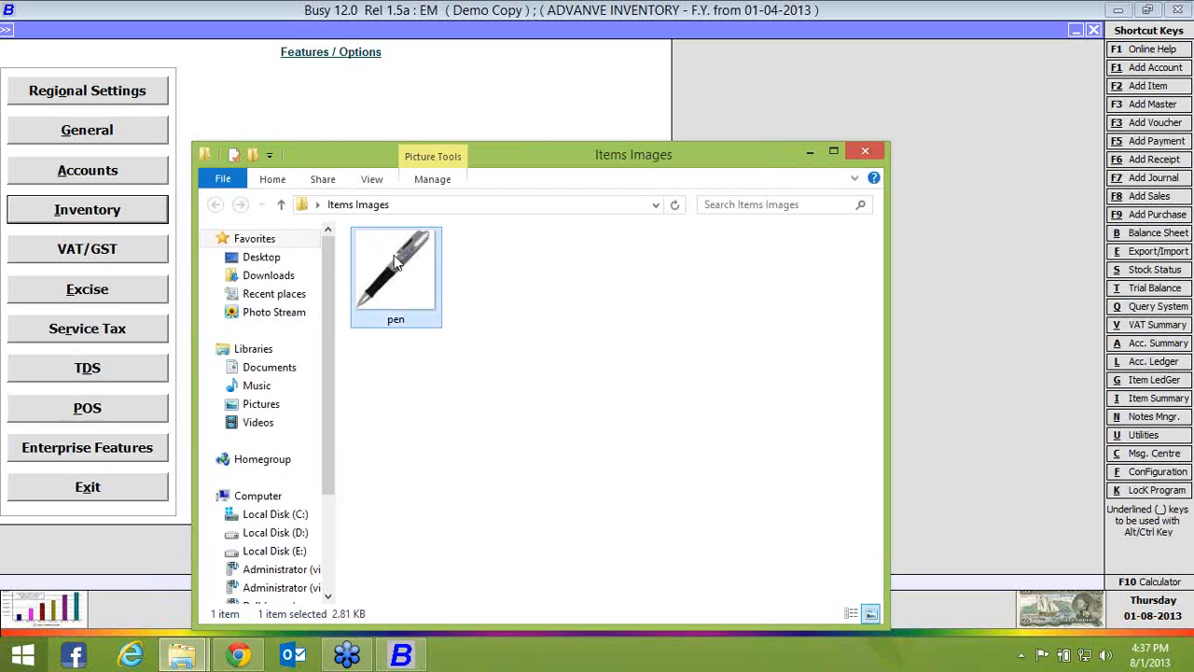
click(810, 151)
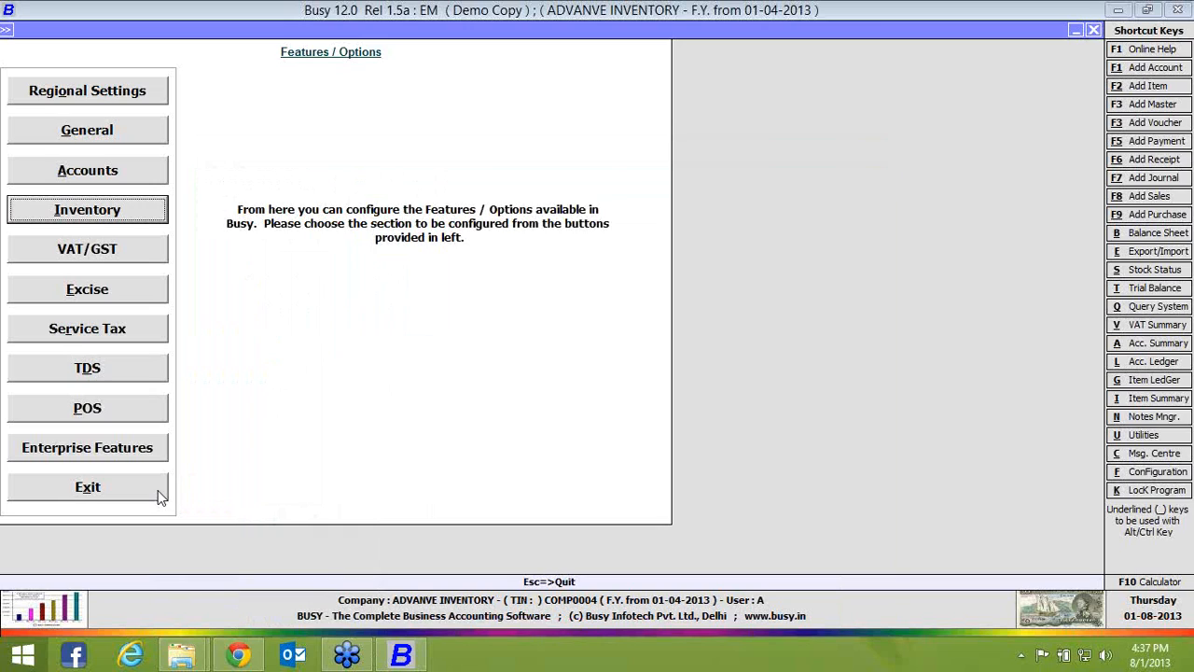
Open the PEN item master for modification and display its linked image
key(Escape)
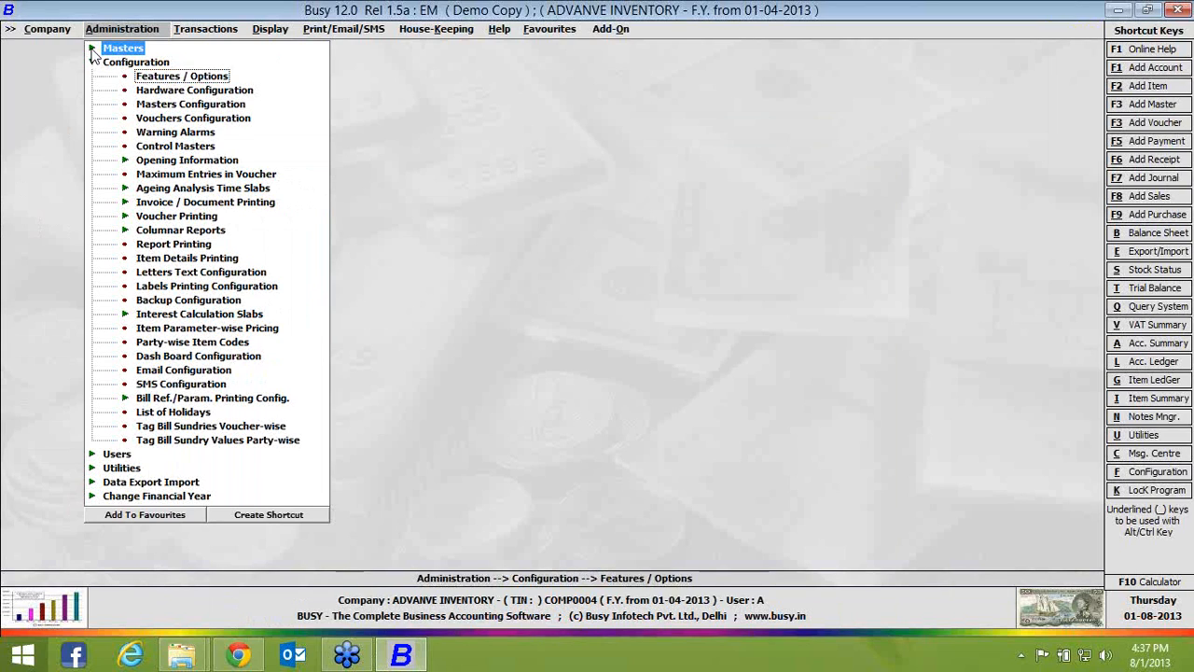
click(92, 49)
click(129, 120)
click(182, 145)
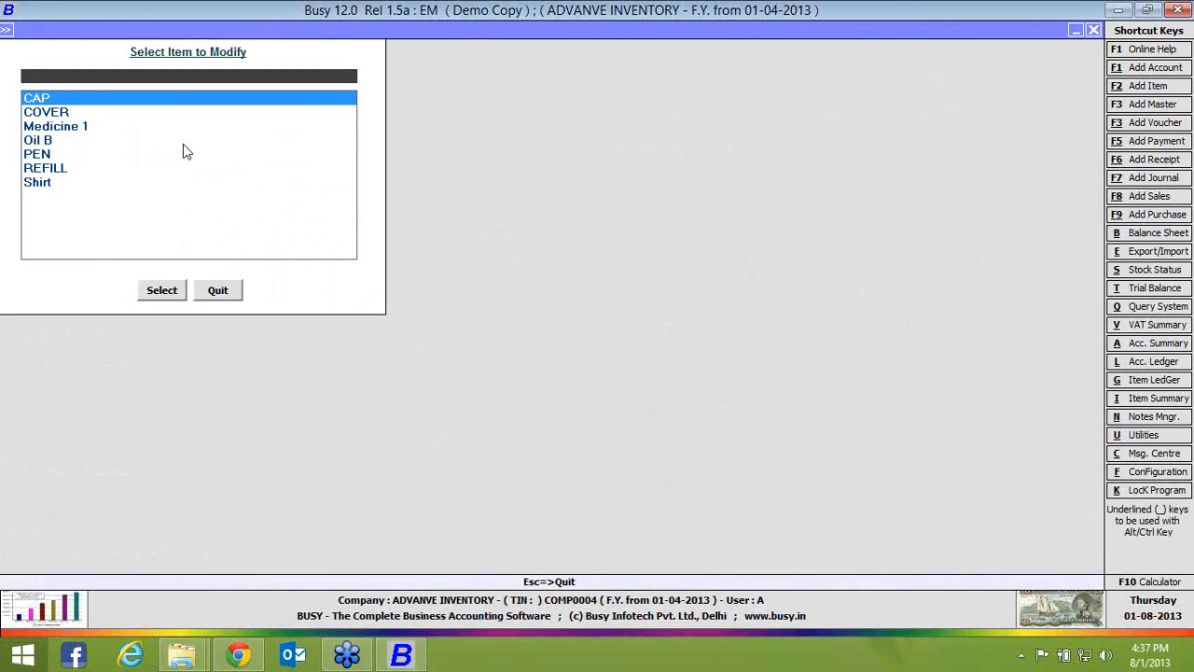
key(Down)
key(Down)
key(Down)
key(Down)
key(Return)
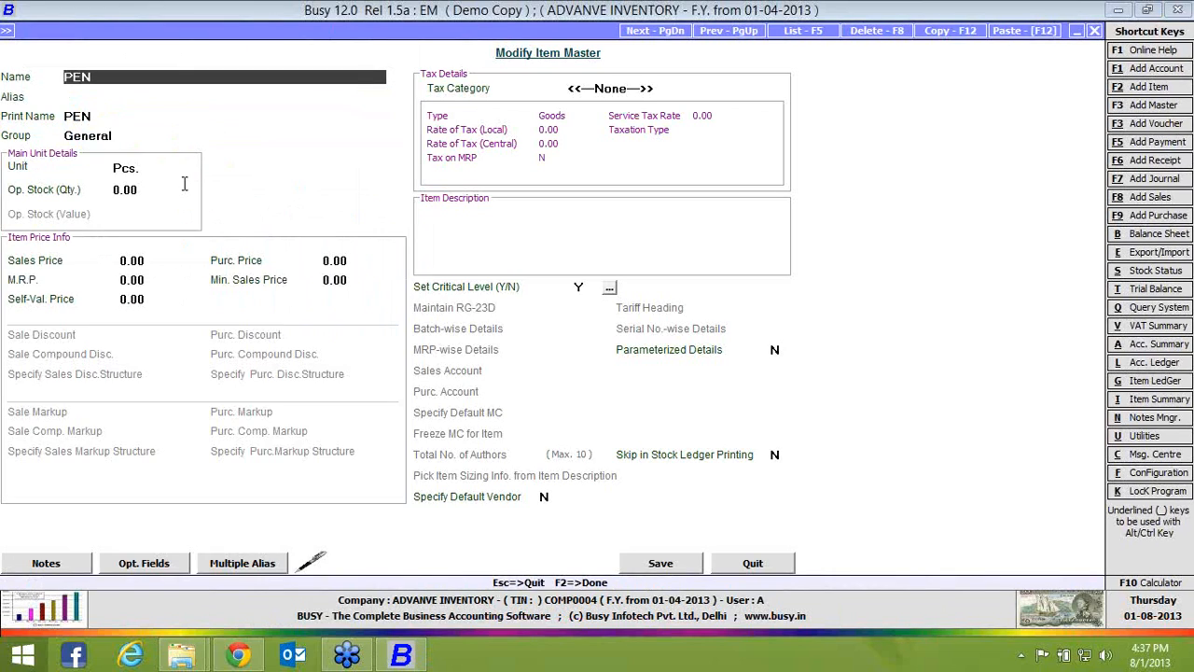
click(306, 557)
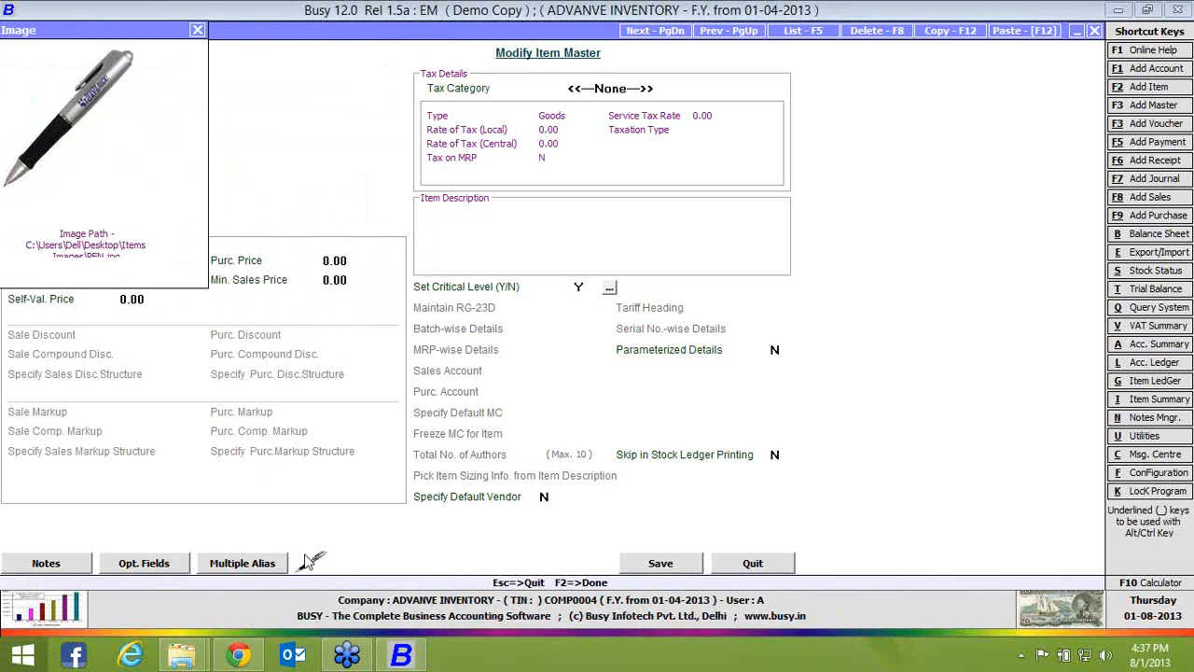
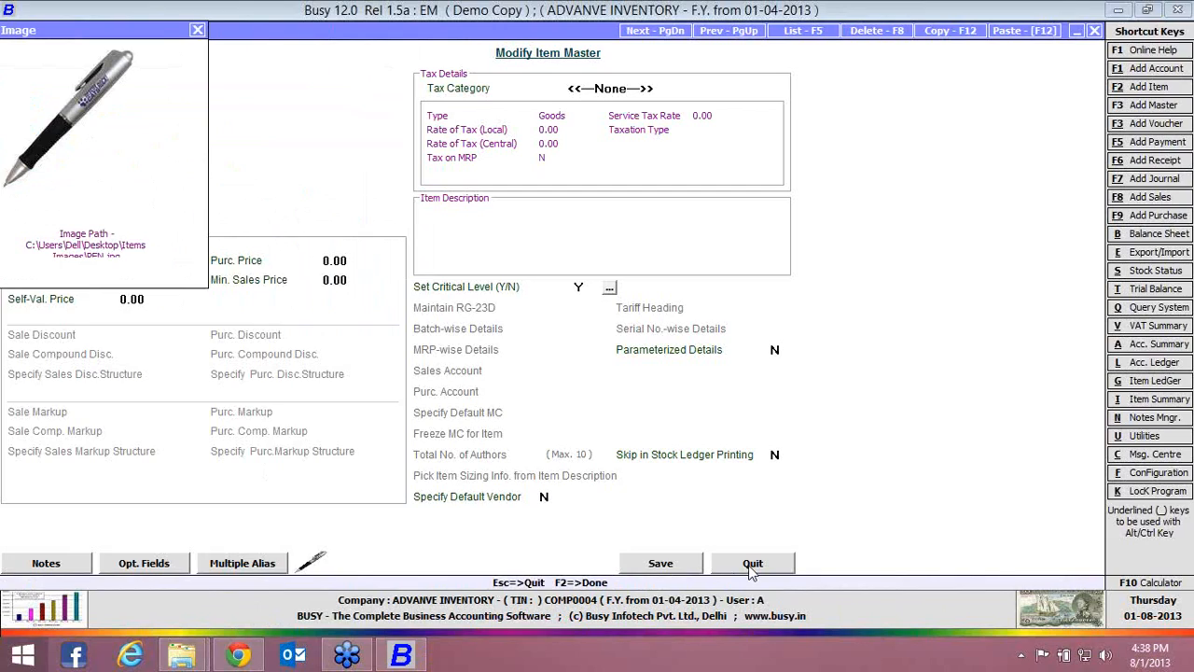
Leave the PEN item master and start a Main series sales voucher dated 01-04-2013 for Busy Infotech Pvt. Ltd., C/C-Form, Main Store
click(198, 30)
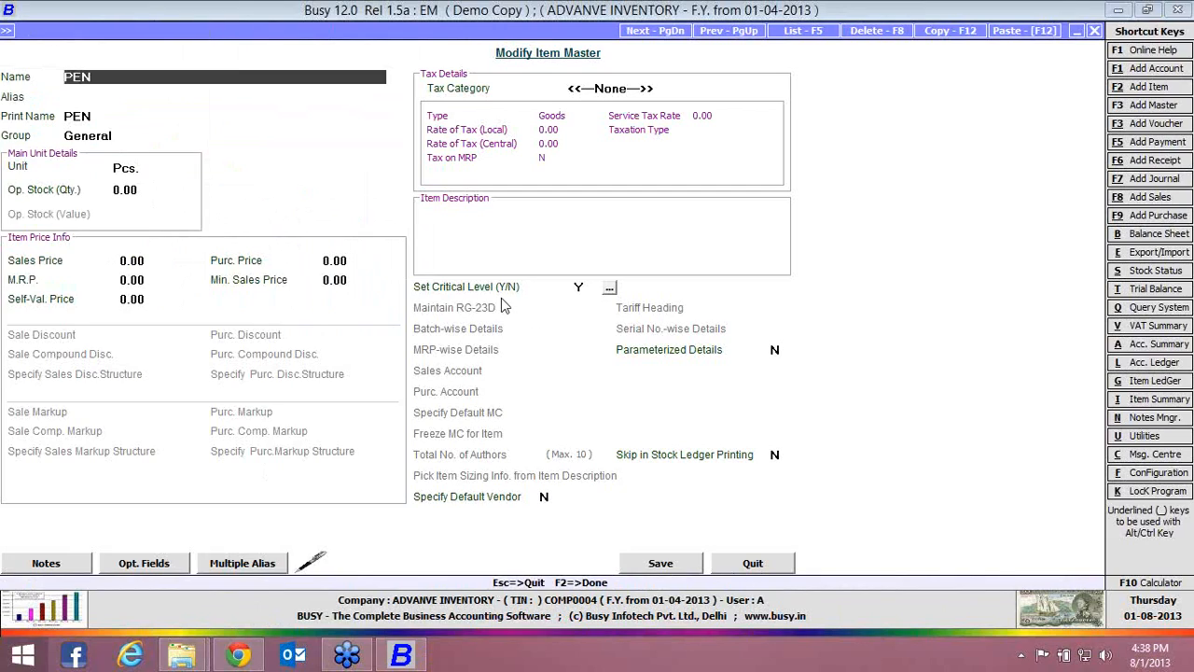
click(780, 569)
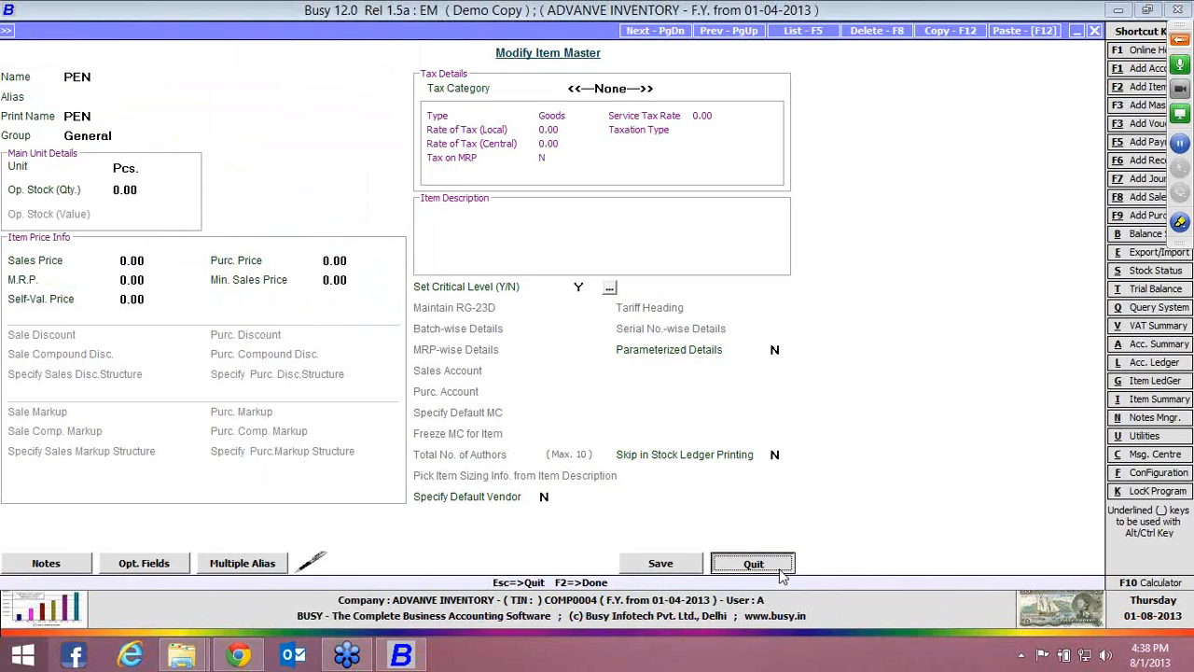
key(Right)
key(Return)
key(Return)
key(Return)
key(Return)
key(Return)
key(Return)
key(Return)
key(Return)
key(Return)
key(Return)
key(Return)
key(Return)
key(Return)
Pick PEN as the voucher's first item, display its linked image, and quit the voucher without saving
key(Down)
key(Down)
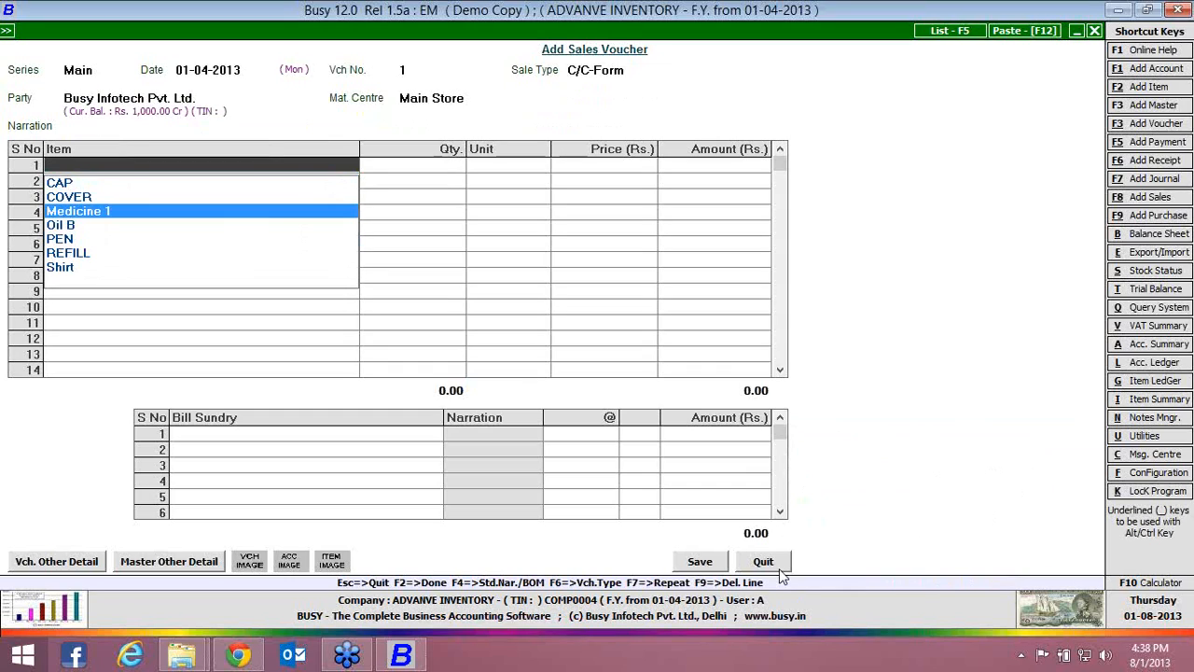
key(Down)
key(Down)
key(Return)
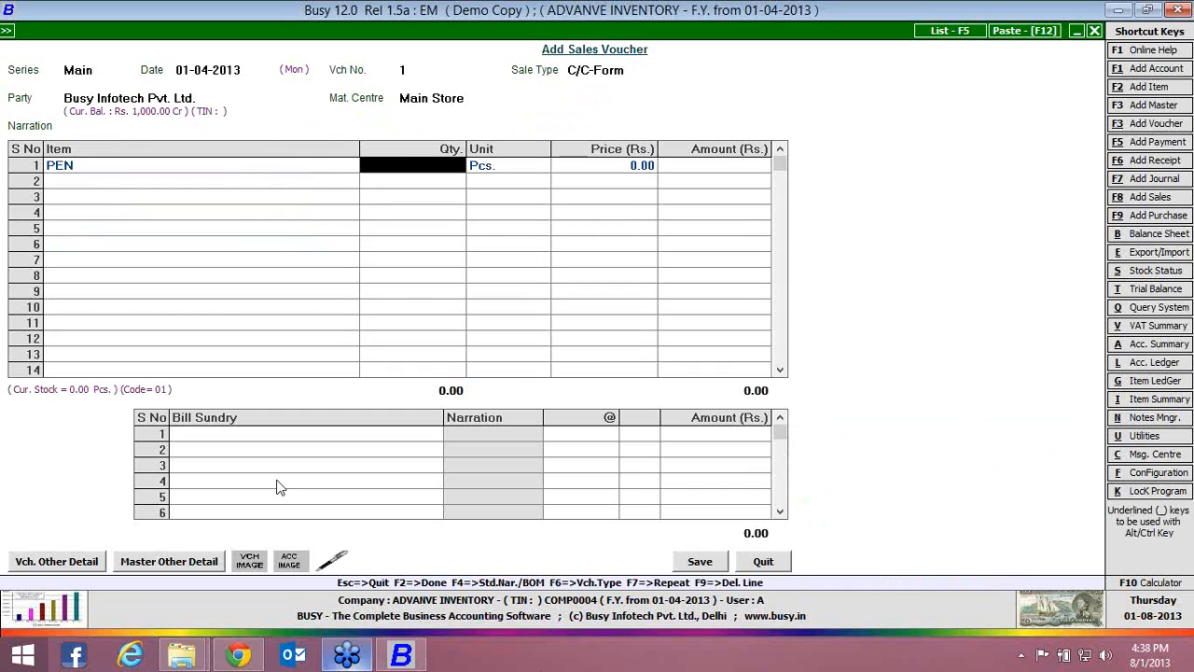
click(332, 557)
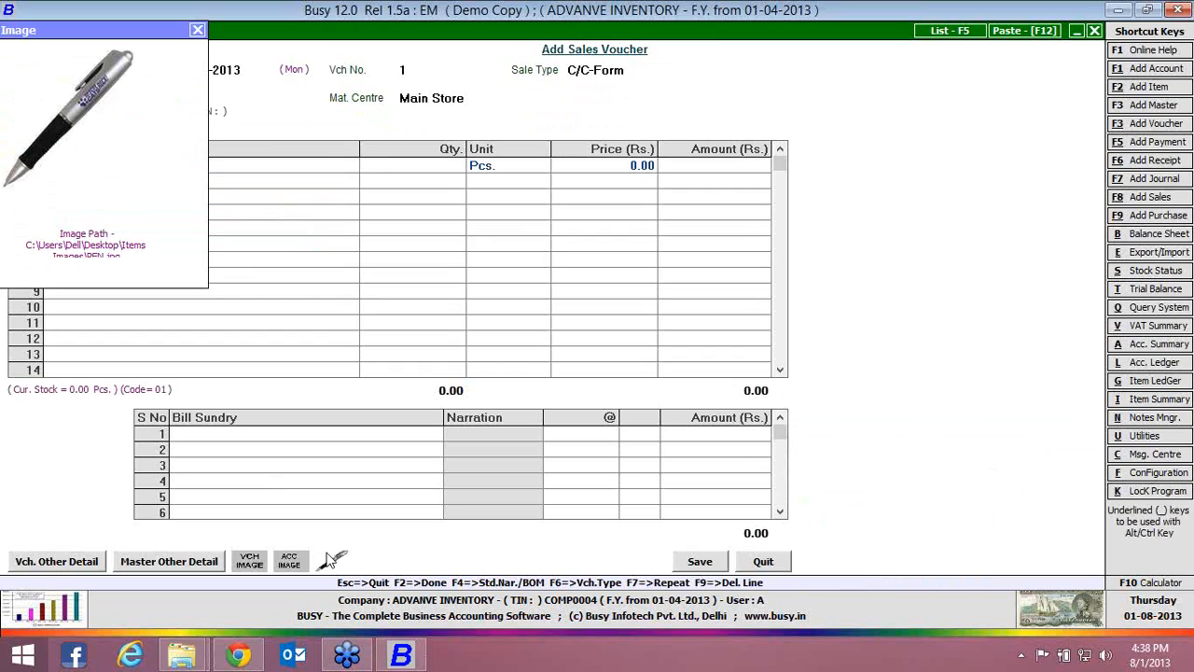
click(199, 32)
key(Escape)
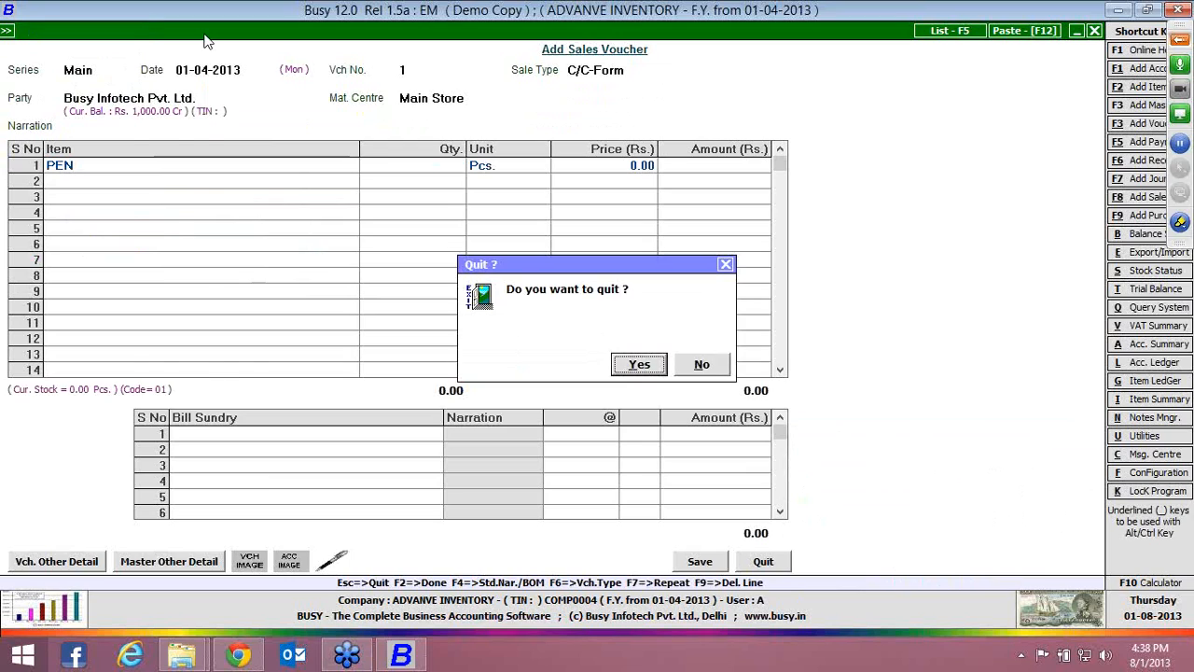
key(Return)
In the inventory options for images and notes, enable Maintain Notes with Item Master and Show Item Notes in Data Entry, and save
key(Return)
key(Down)
key(Down)
key(Return)
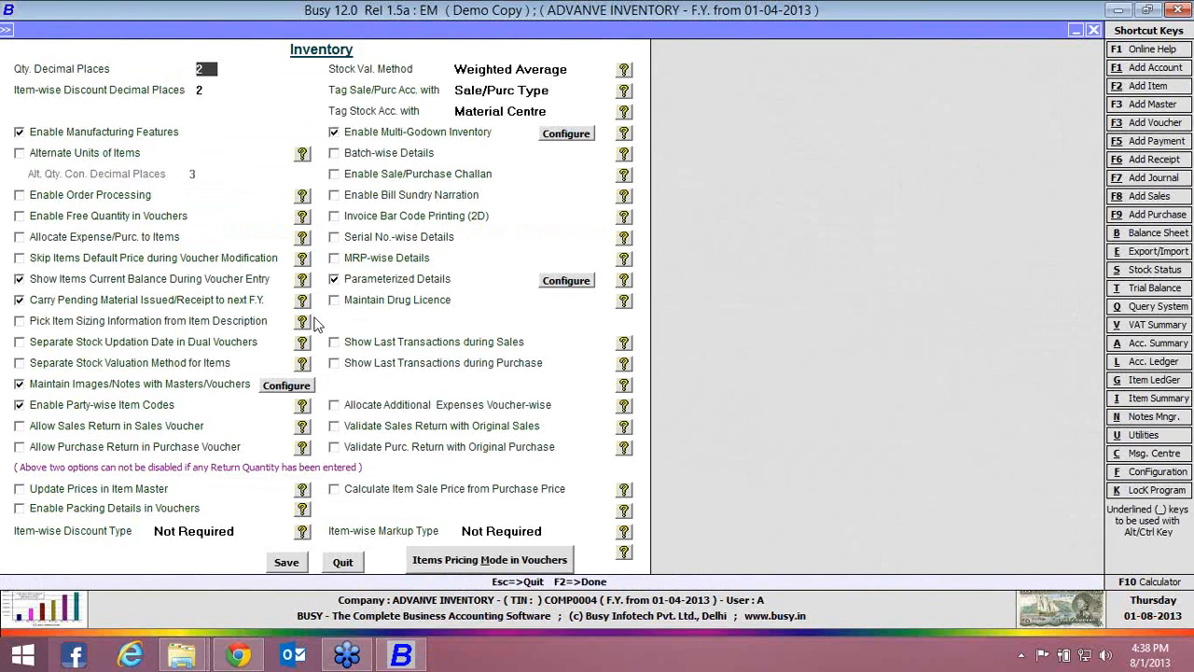
click(283, 388)
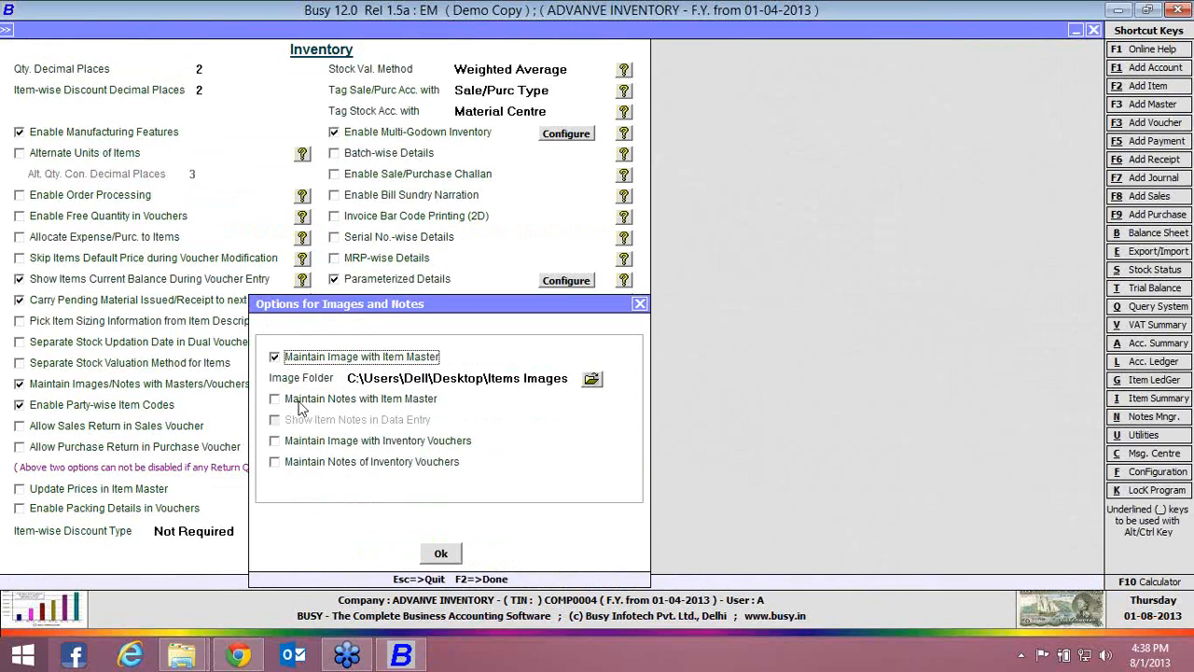
click(300, 407)
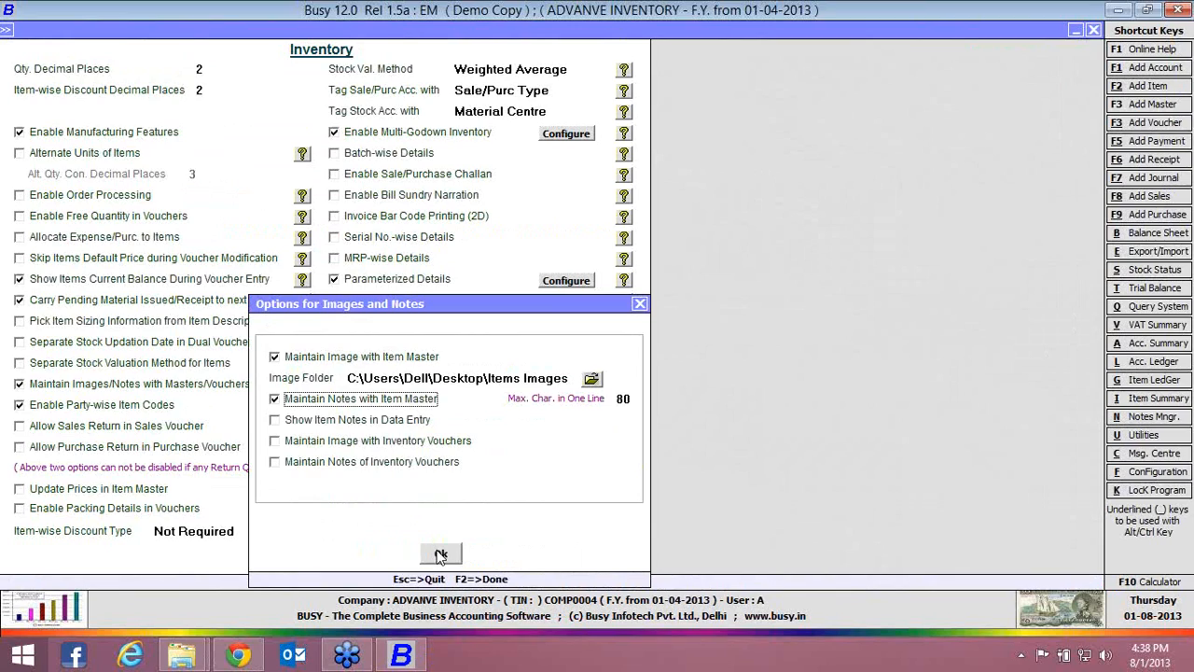
click(407, 425)
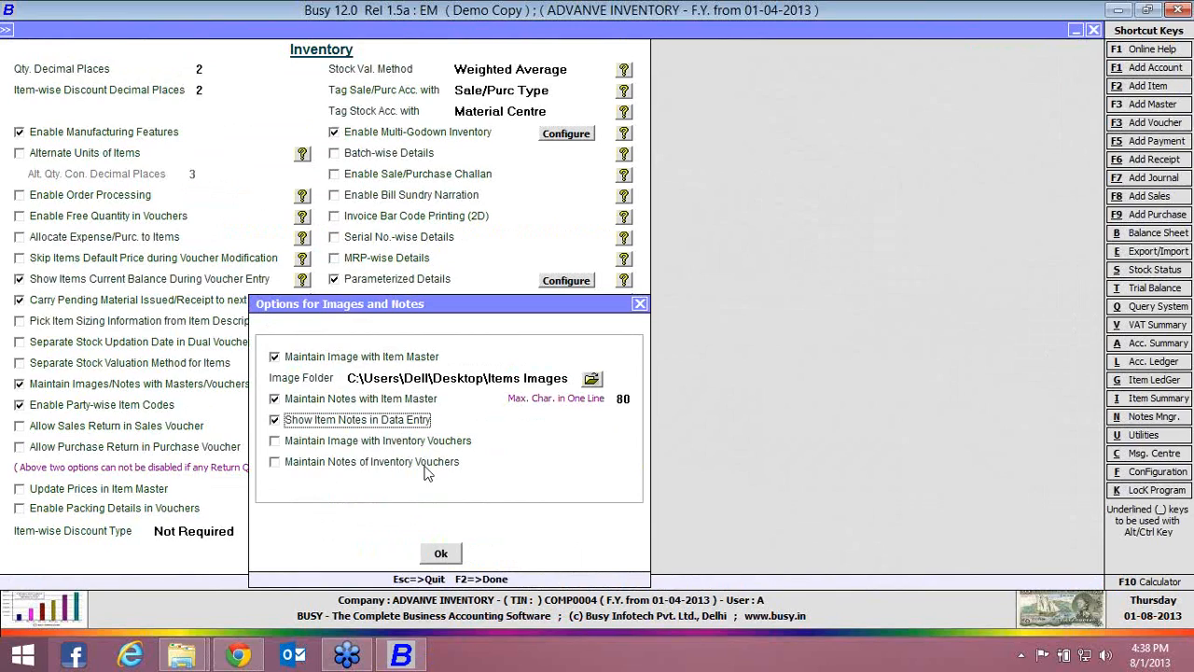
click(442, 554)
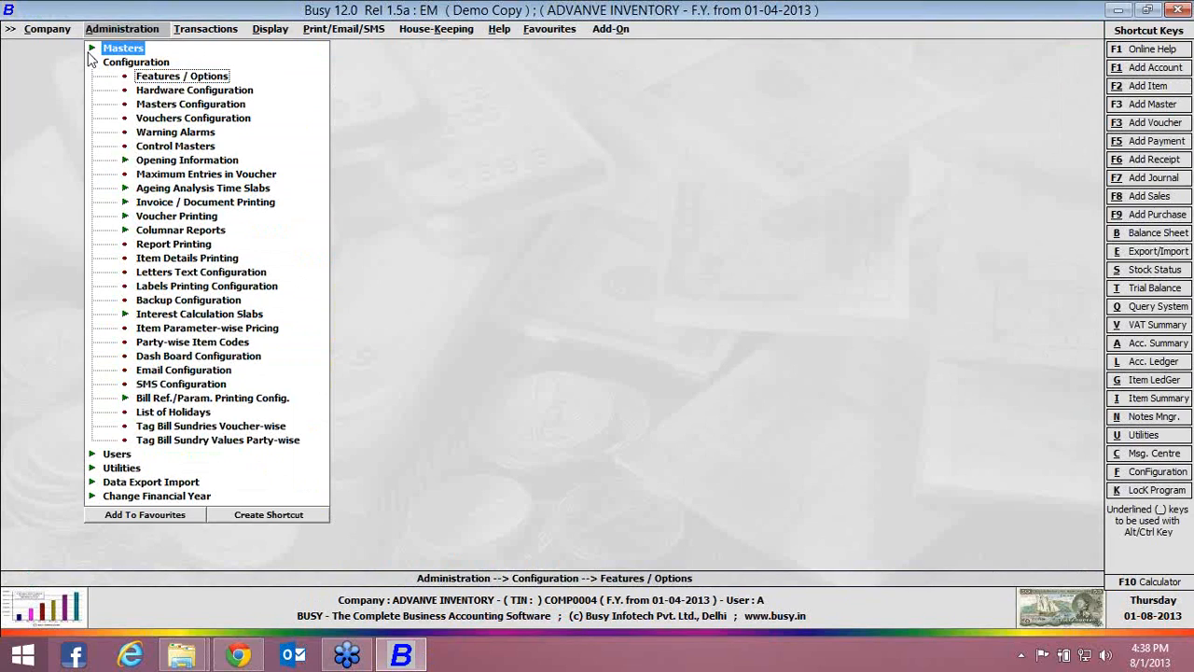
Open the CAP item master for modification, view its empty notes window and close it
click(92, 48)
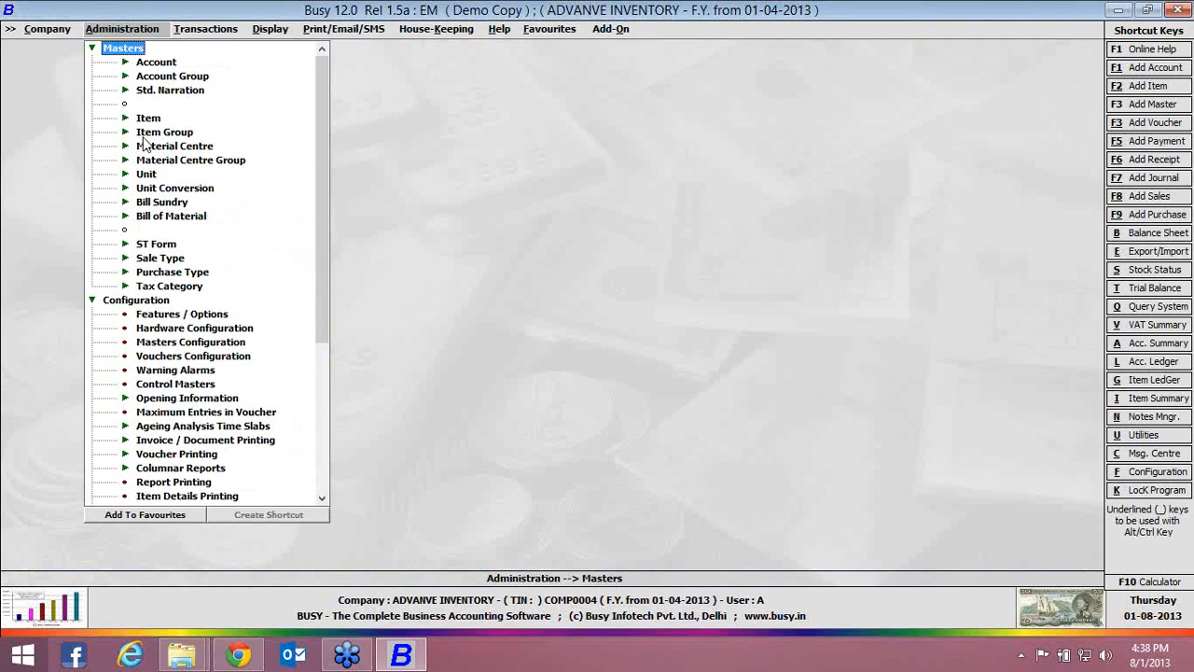
double_click(147, 118)
key(Down)
key(Down)
key(Return)
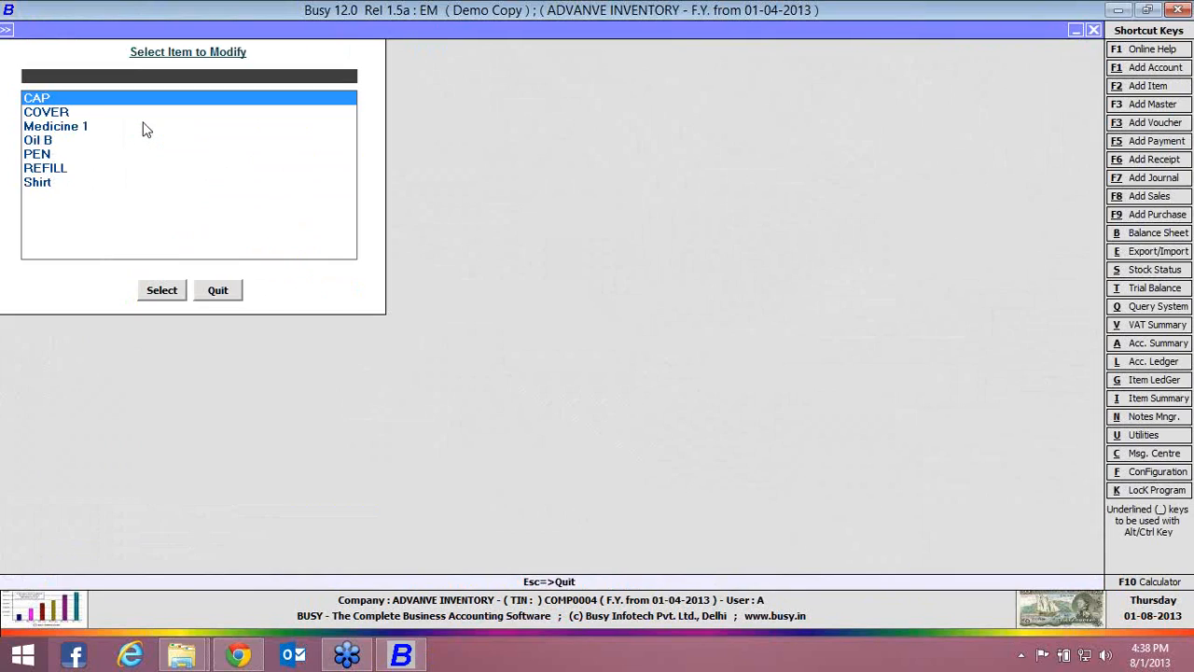
key(Return)
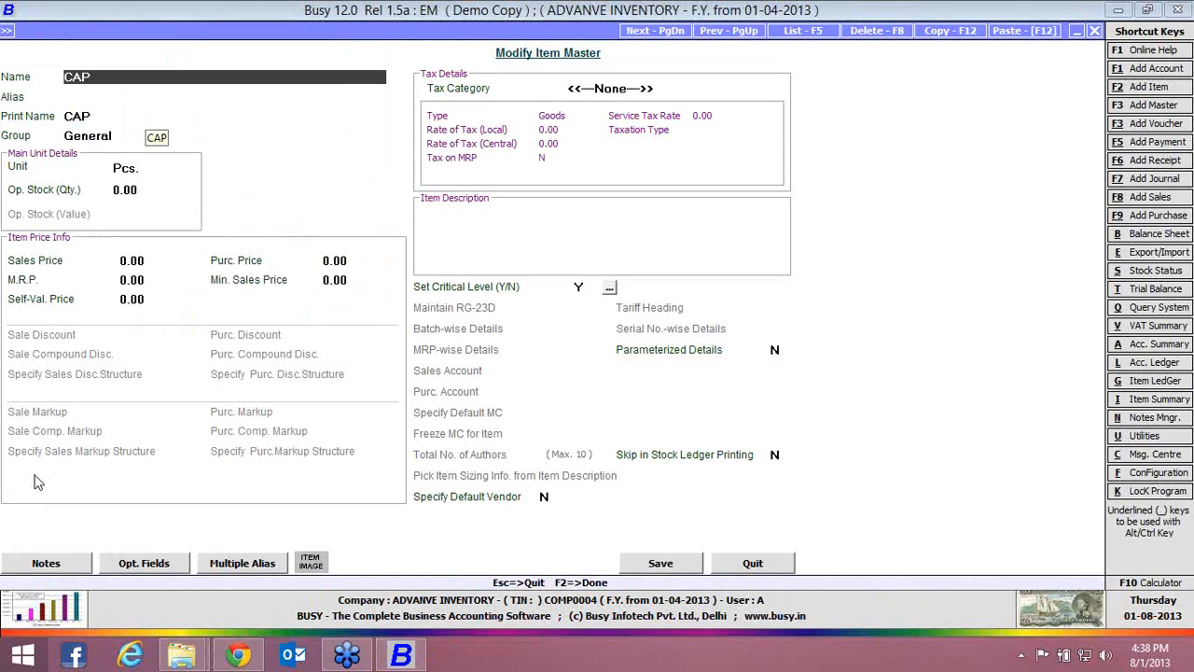
click(67, 564)
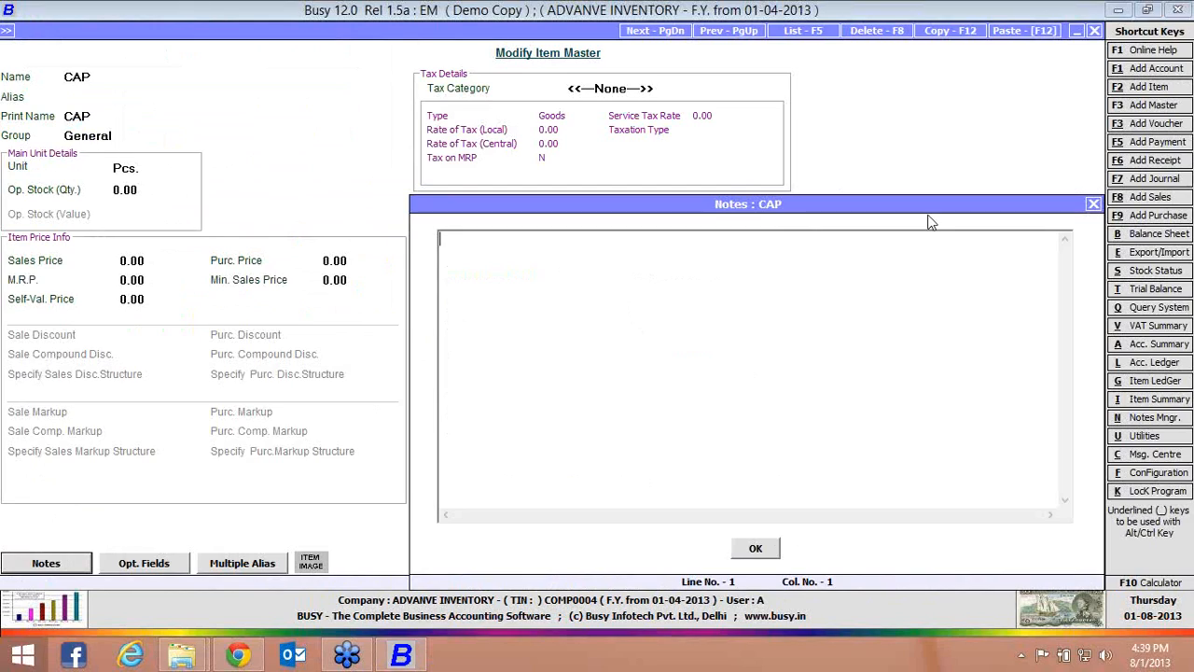
click(1094, 203)
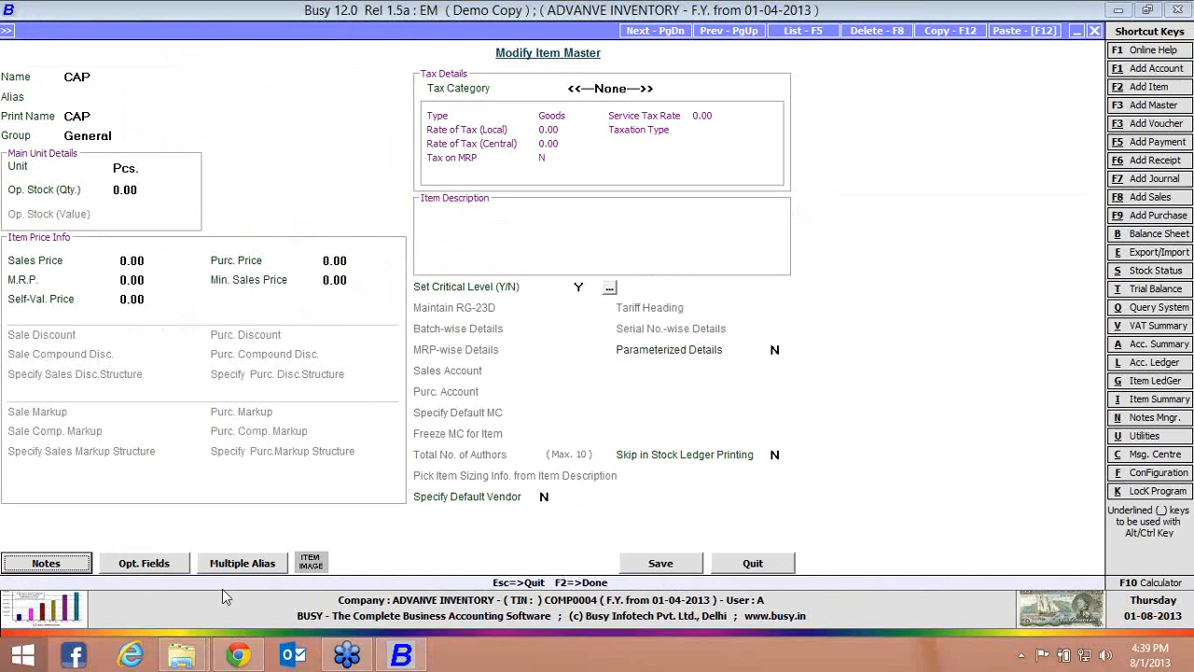
Add the note "export item" to the CAP item and save the item master
click(82, 567)
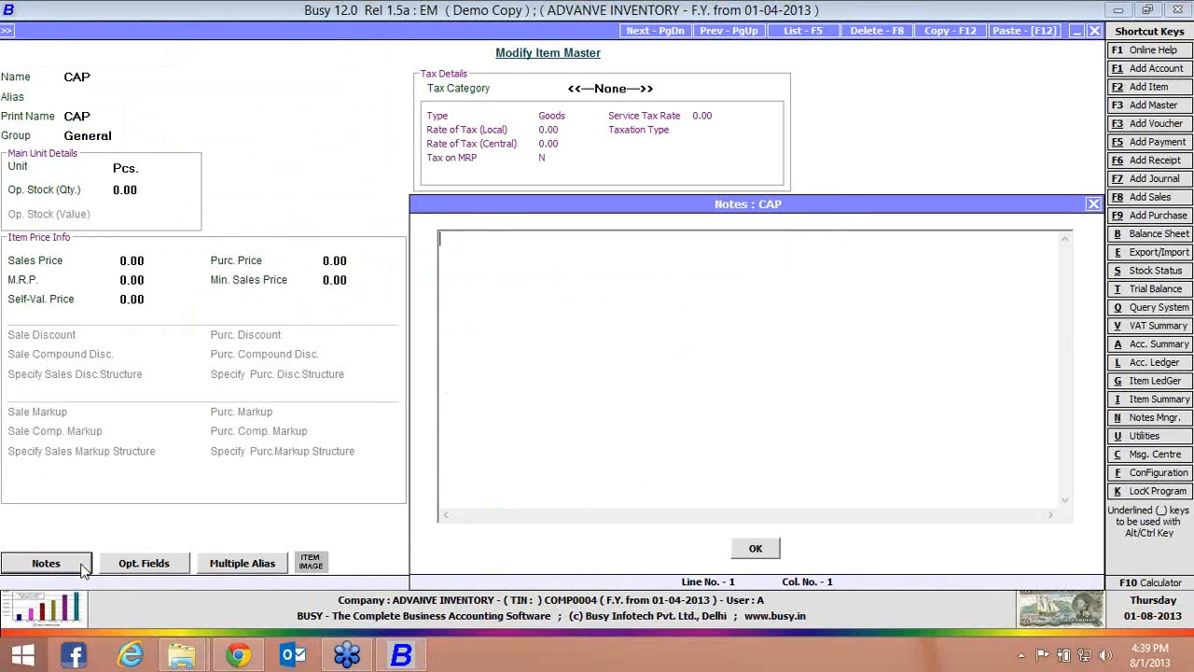
text(export item)
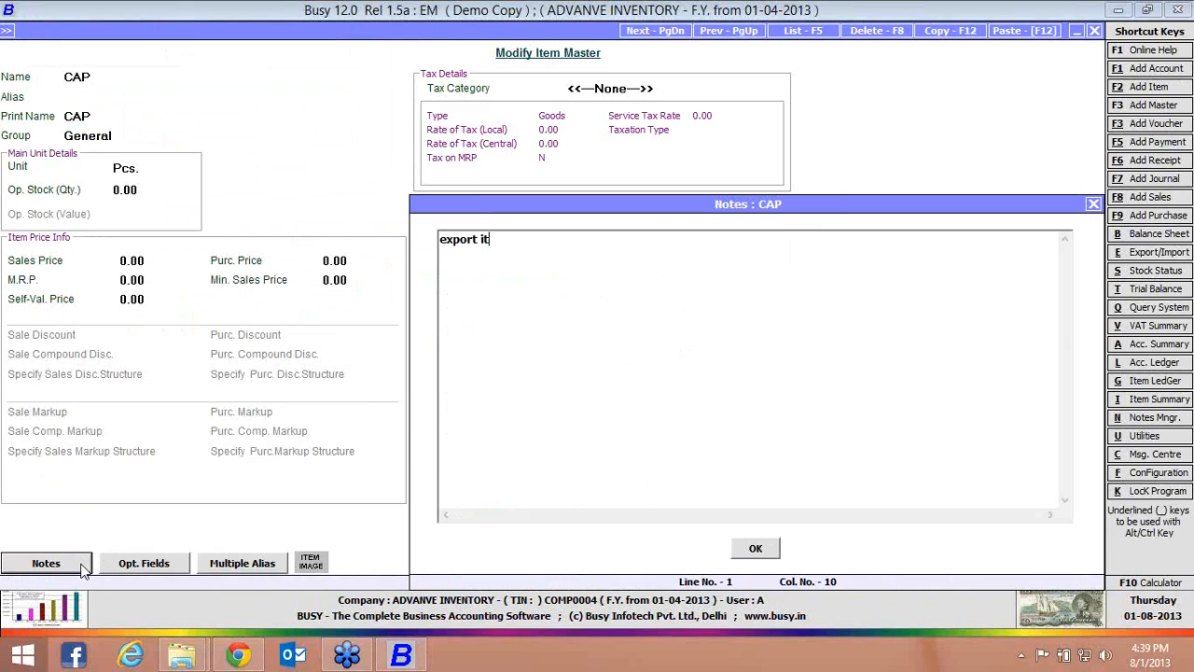
key(Return)
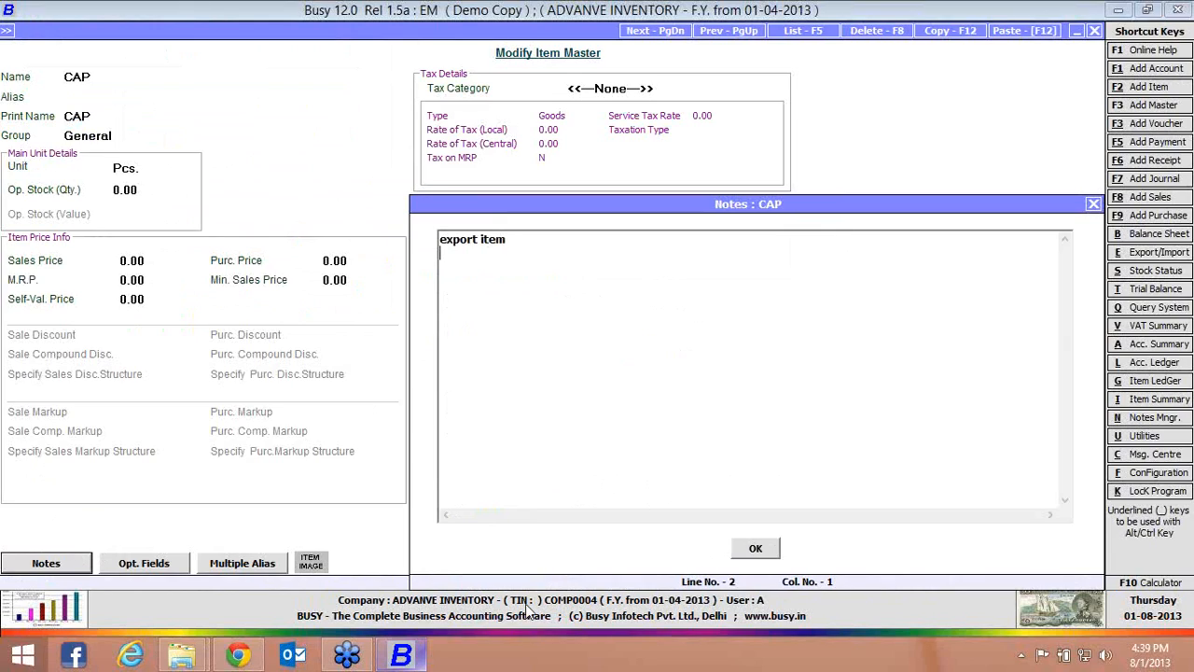
click(752, 549)
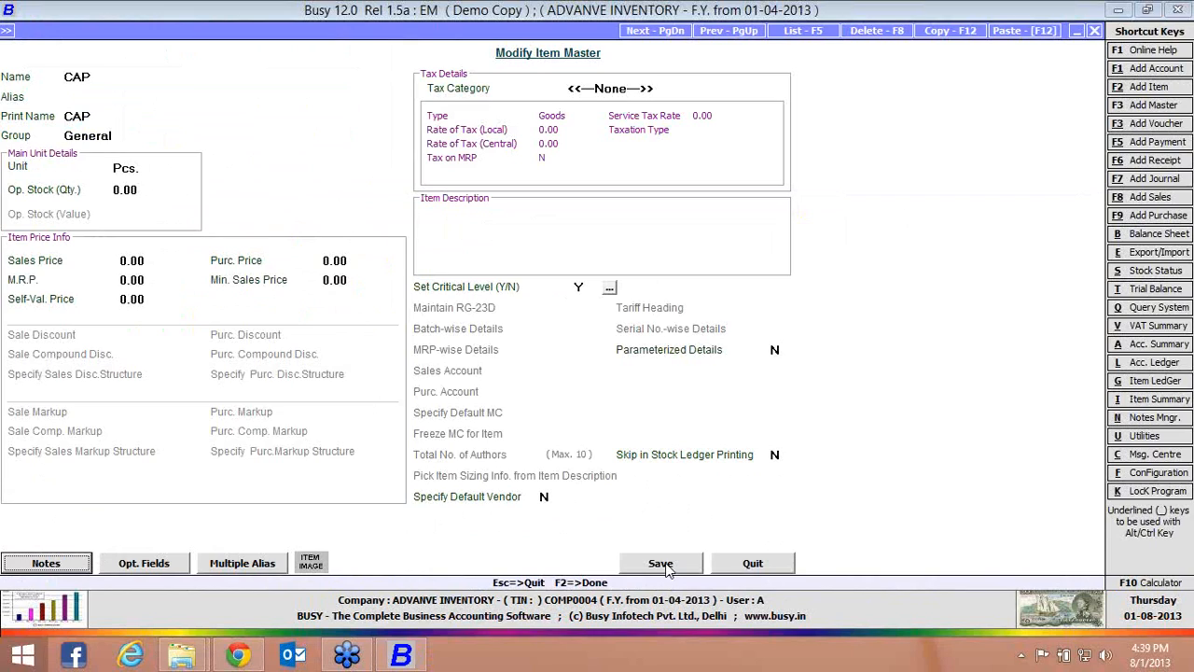
click(662, 565)
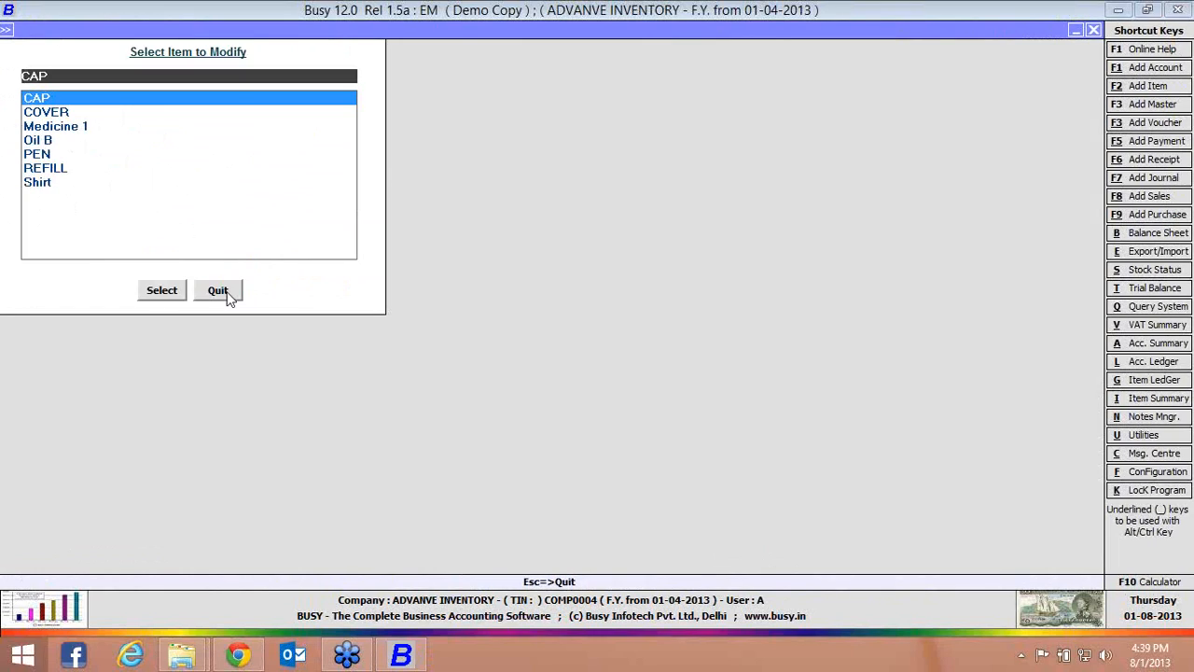
Leave the item selection and start a sales voucher for Busy Infotech Pvt. Ltd. with sale type C/C-Form from Main Store
click(224, 292)
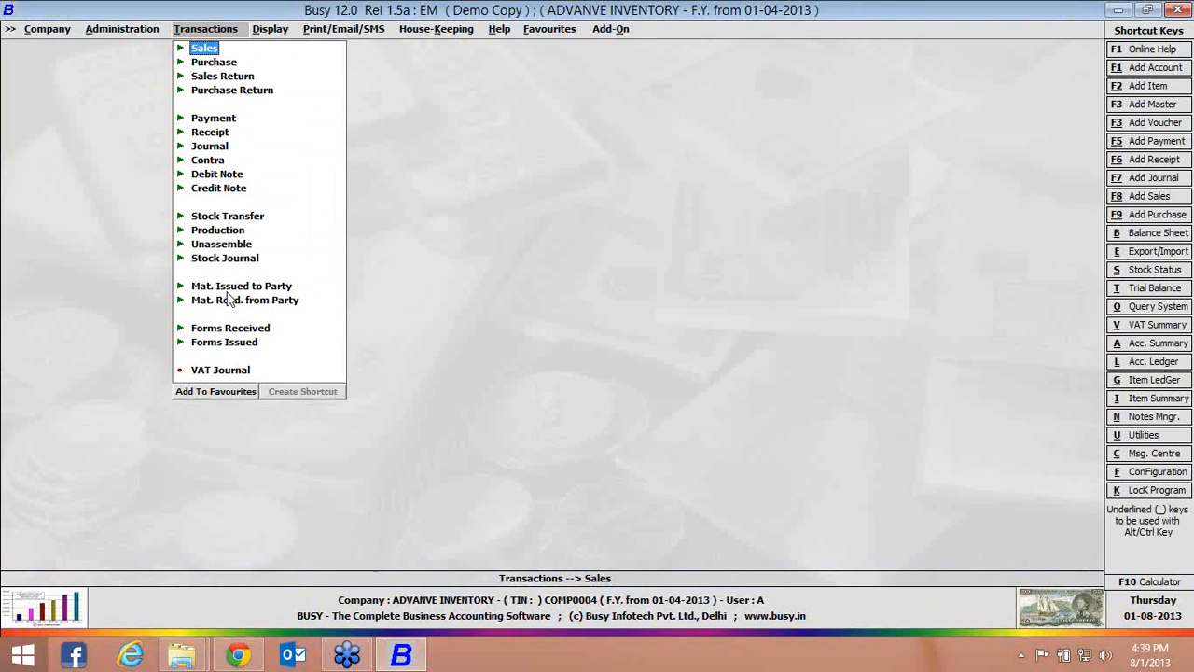
key(Return)
key(Return)
key(Return)
key(Return)
key(Return)
key(Return)
key(Return)
key(Return)
key(Return)
key(Return)
key(Return)
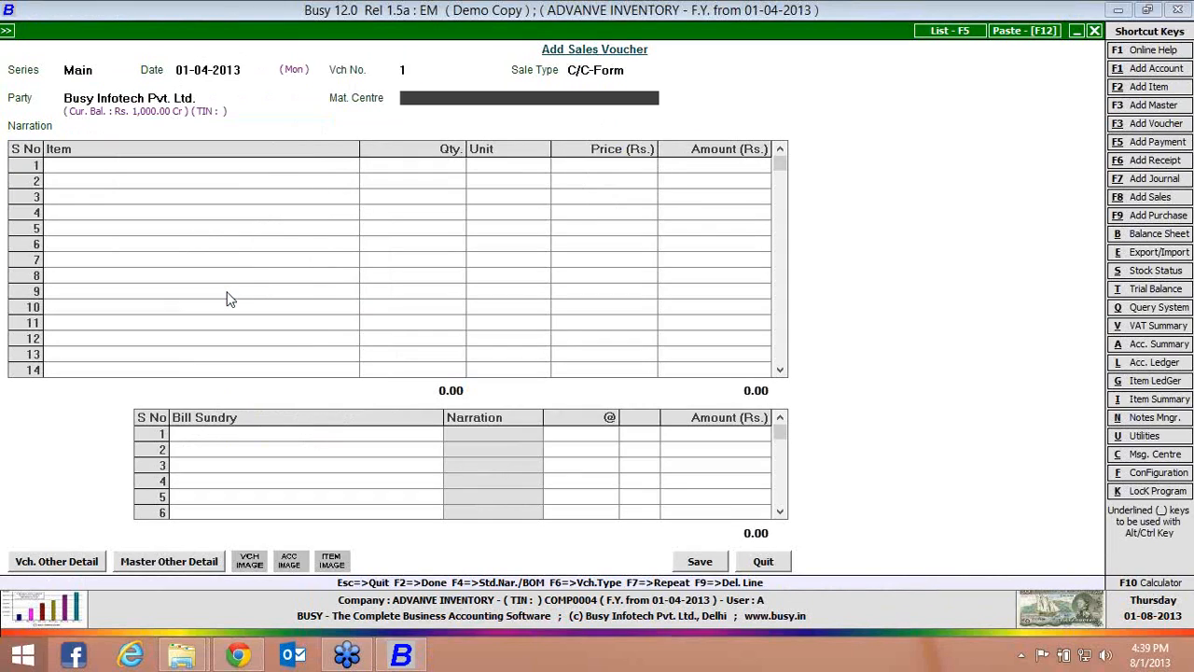
Pick CAP as the voucher's first item, view its item note, and quit the voucher without saving
key(Return)
key(Return)
key(Return)
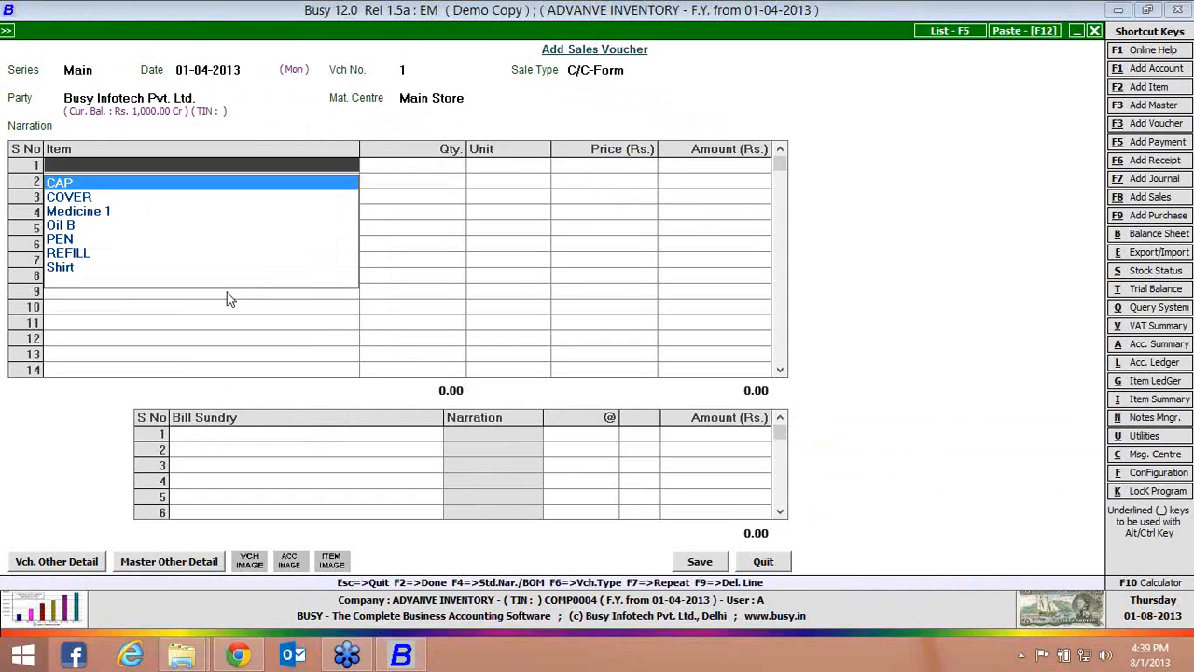
key(Return)
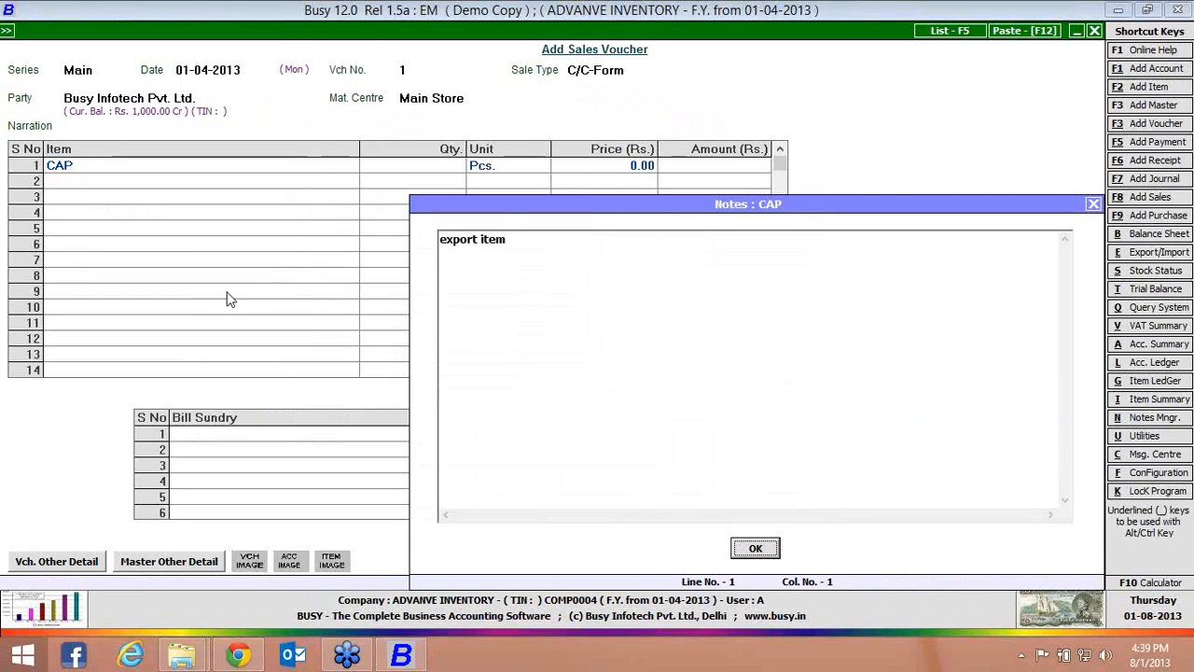
key(Escape)
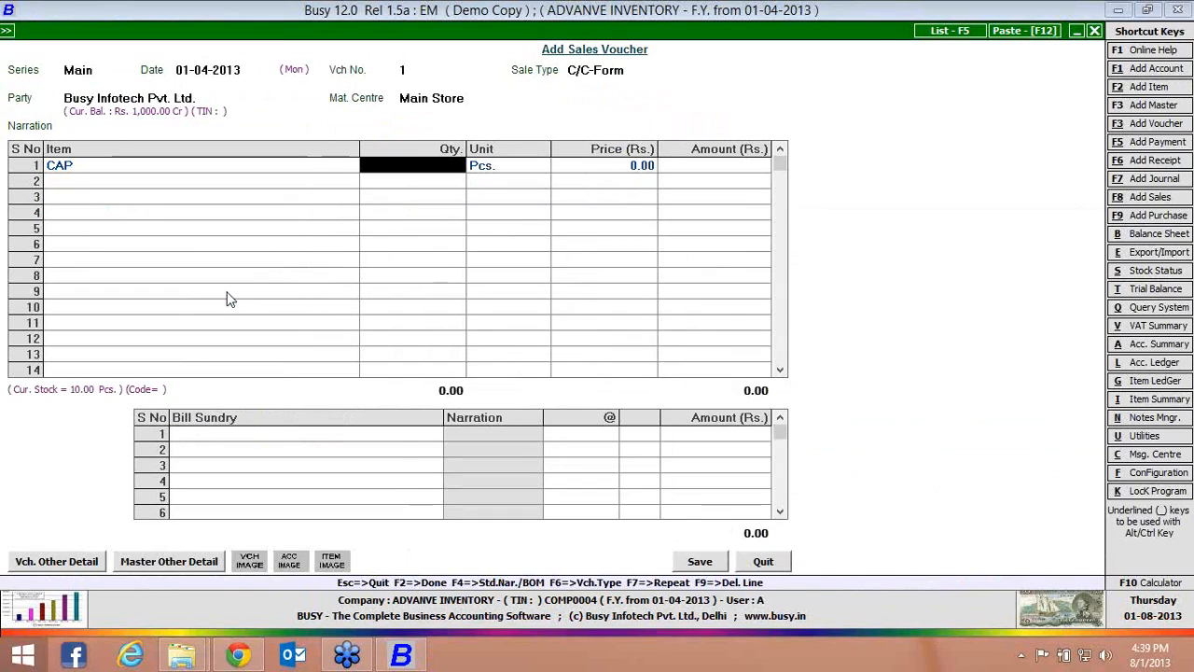
key(Escape)
key(Return)
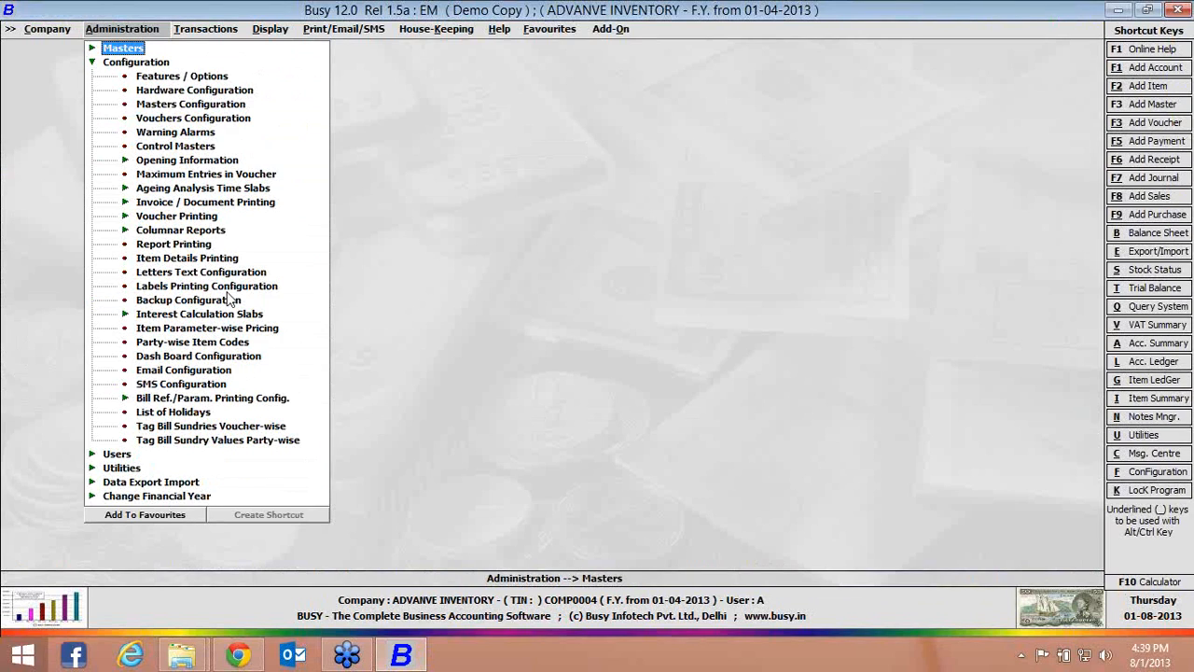
In the inventory options for images and notes, turn off Show Item Notes in Data Entry and item master notes and images
key(Down)
key(Down)
key(Return)
key(Down)
key(Down)
key(Down)
key(Return)
click(287, 386)
click(310, 420)
click(313, 399)
click(300, 359)
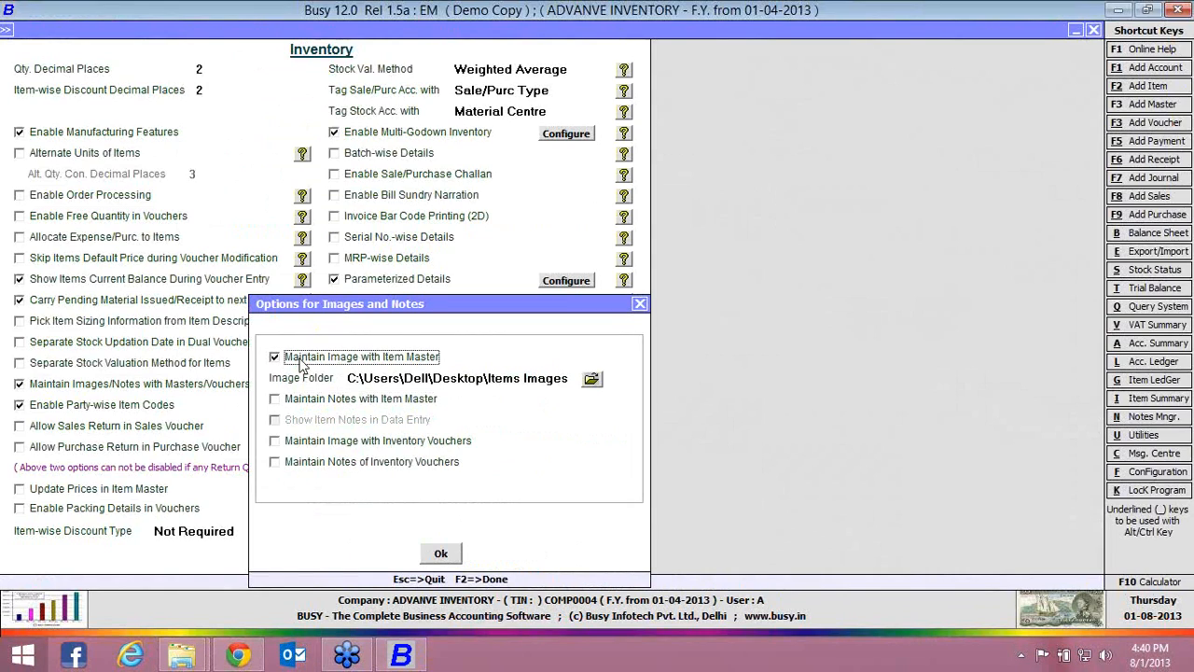
Enable Maintain Image with Inventory Vouchers and Maintain Notes of Inventory Vouchers, and save the inventory settings
click(317, 444)
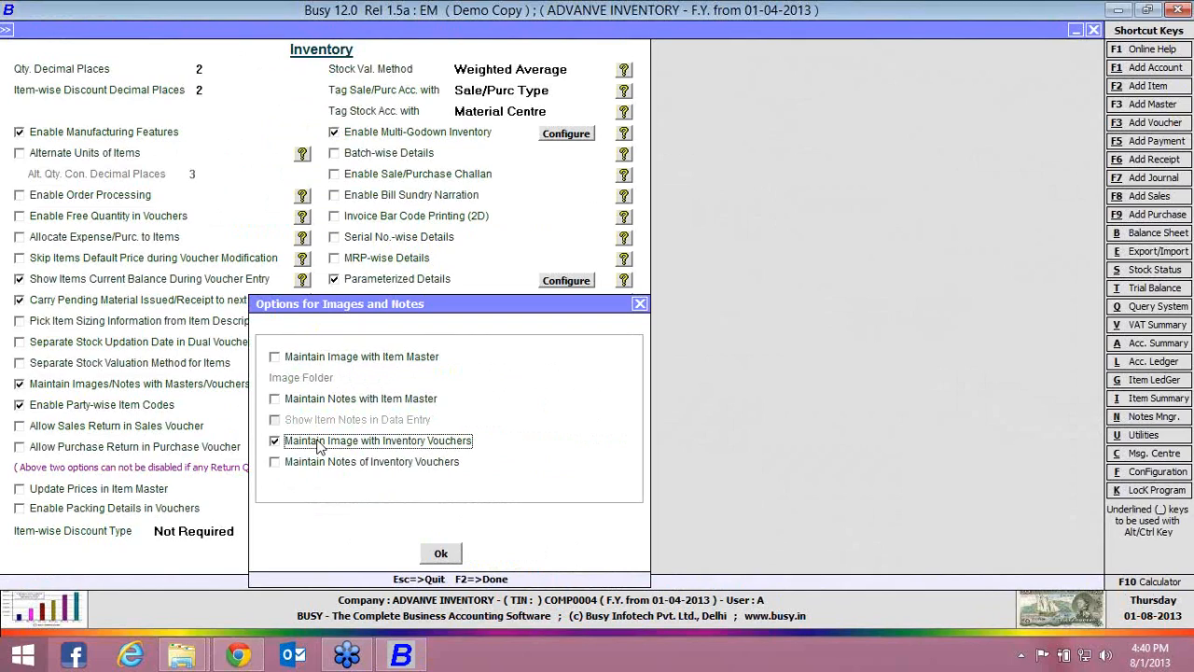
click(336, 471)
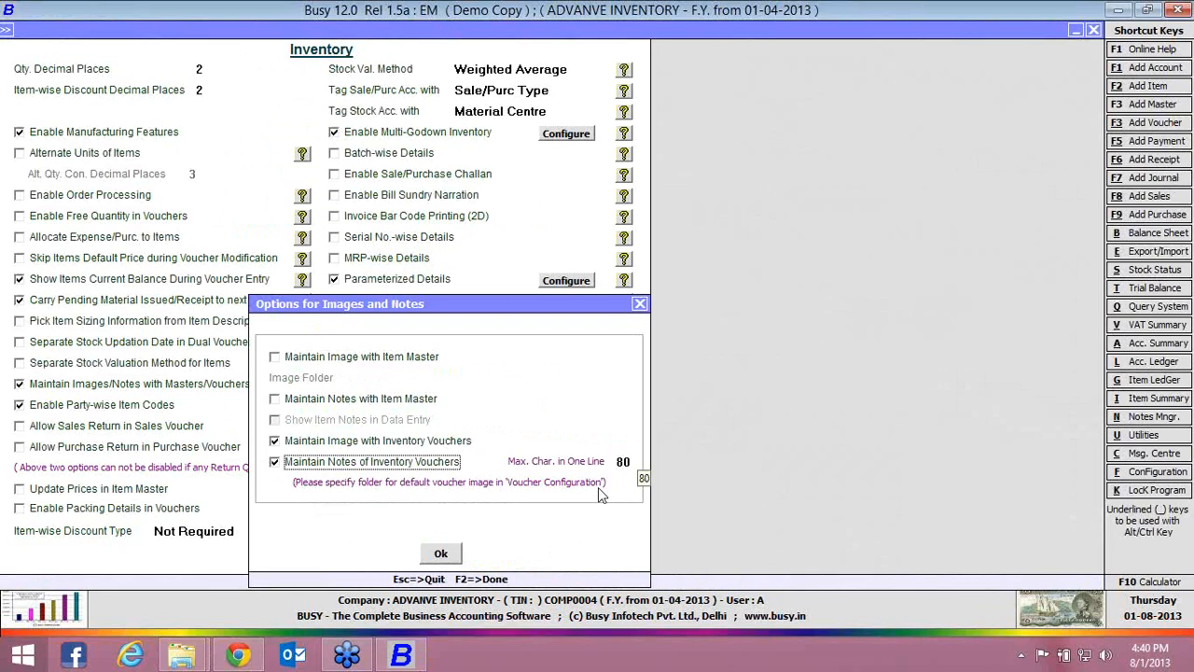
click(440, 553)
click(284, 561)
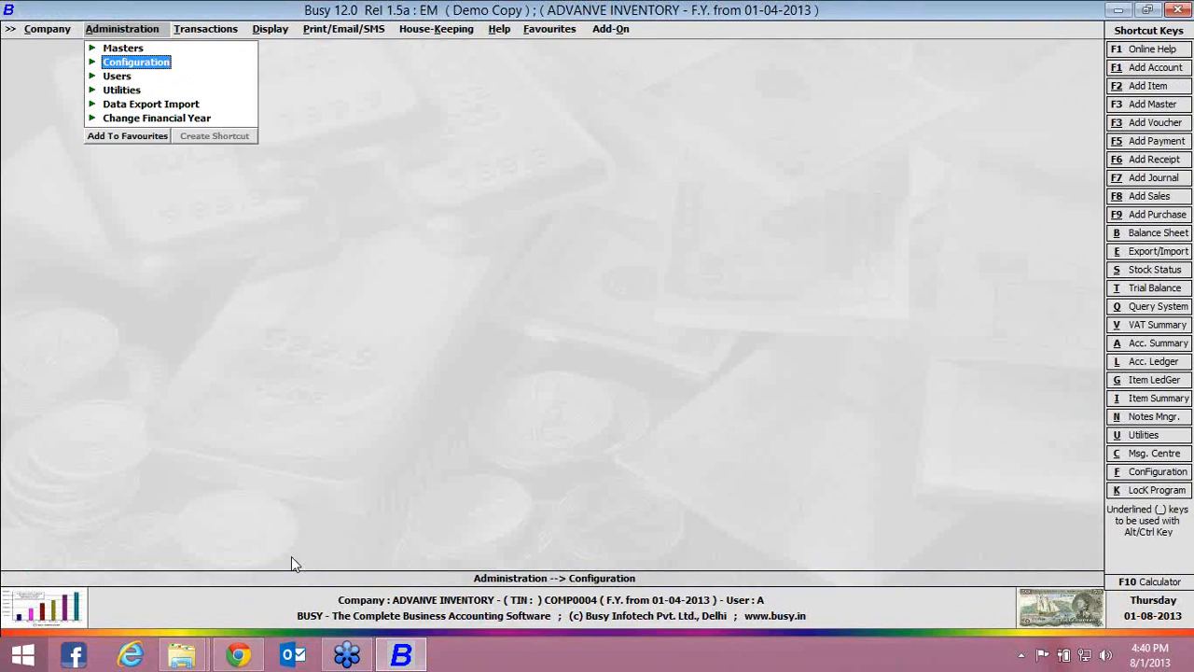
Open the voucher configuration of the Main series under Sales
key(Return)
key(Down)
key(Down)
key(Down)
key(Return)
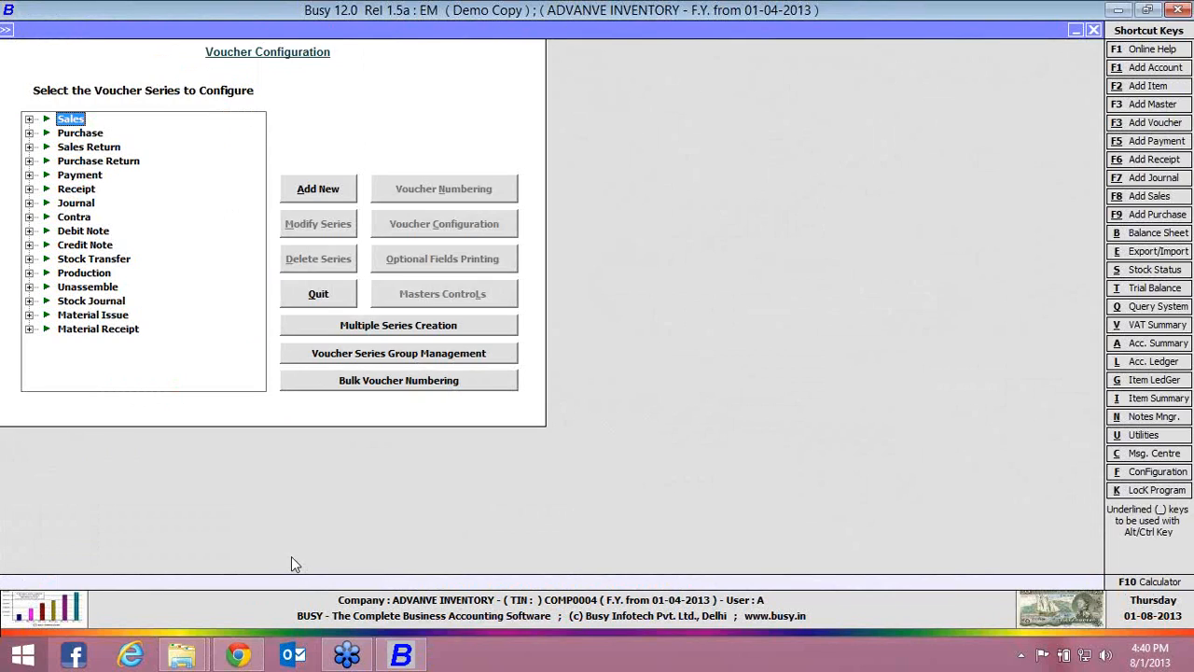
key(Down)
key(Right)
key(Down)
key(Up)
key(Up)
key(Right)
key(Down)
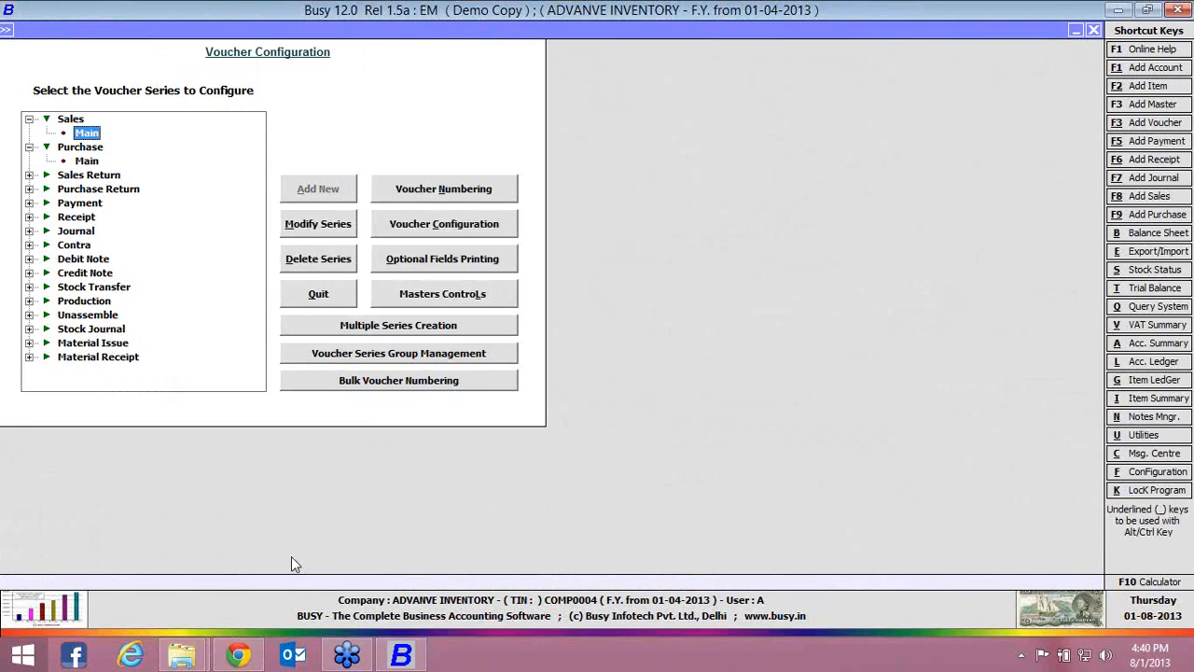
click(428, 227)
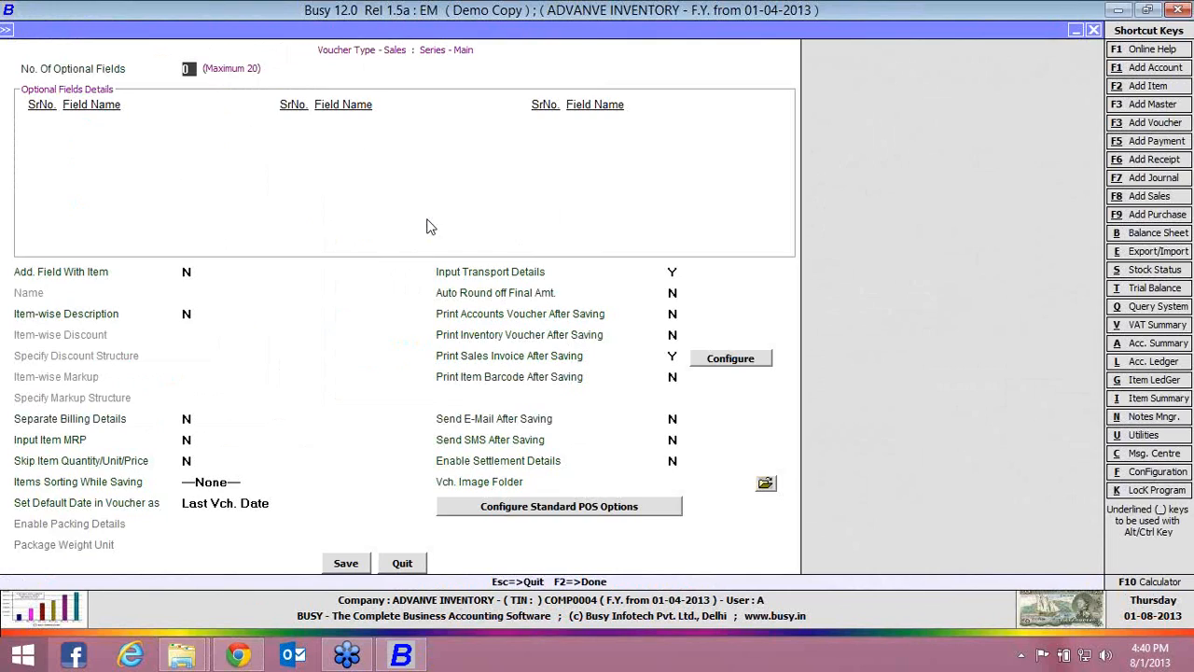
Set the Main sales series' voucher image folder to Voucher Image on the Desktop and save the voucher configuration
click(764, 483)
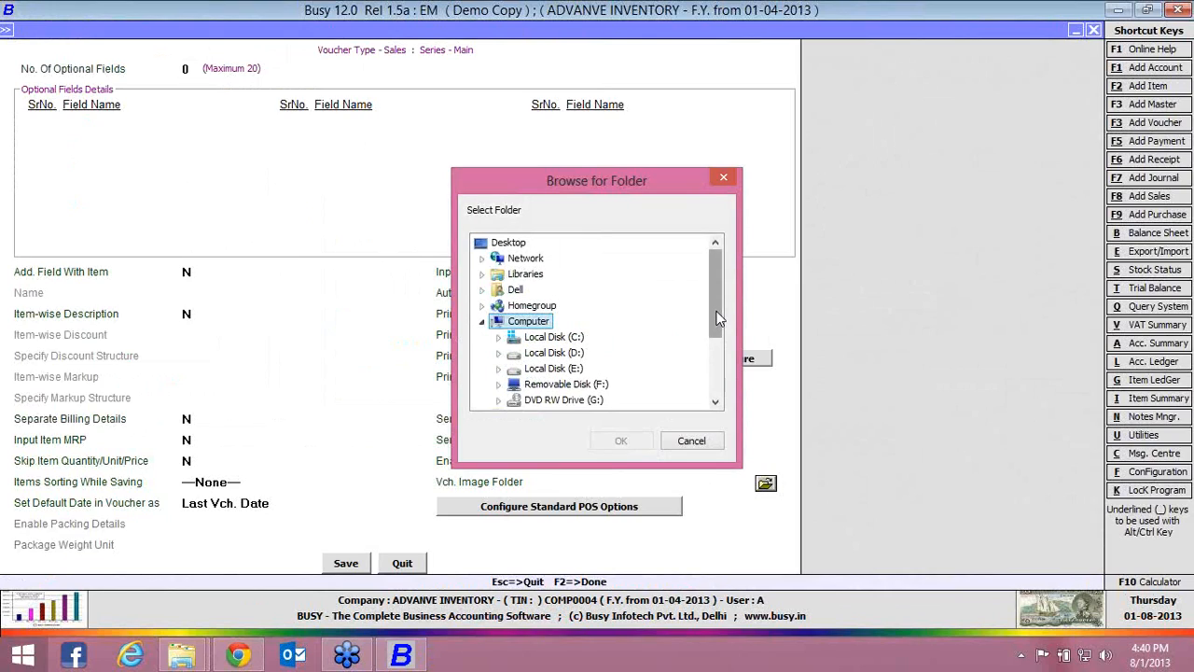
scroll(718, 320, down, 2)
click(560, 400)
click(621, 441)
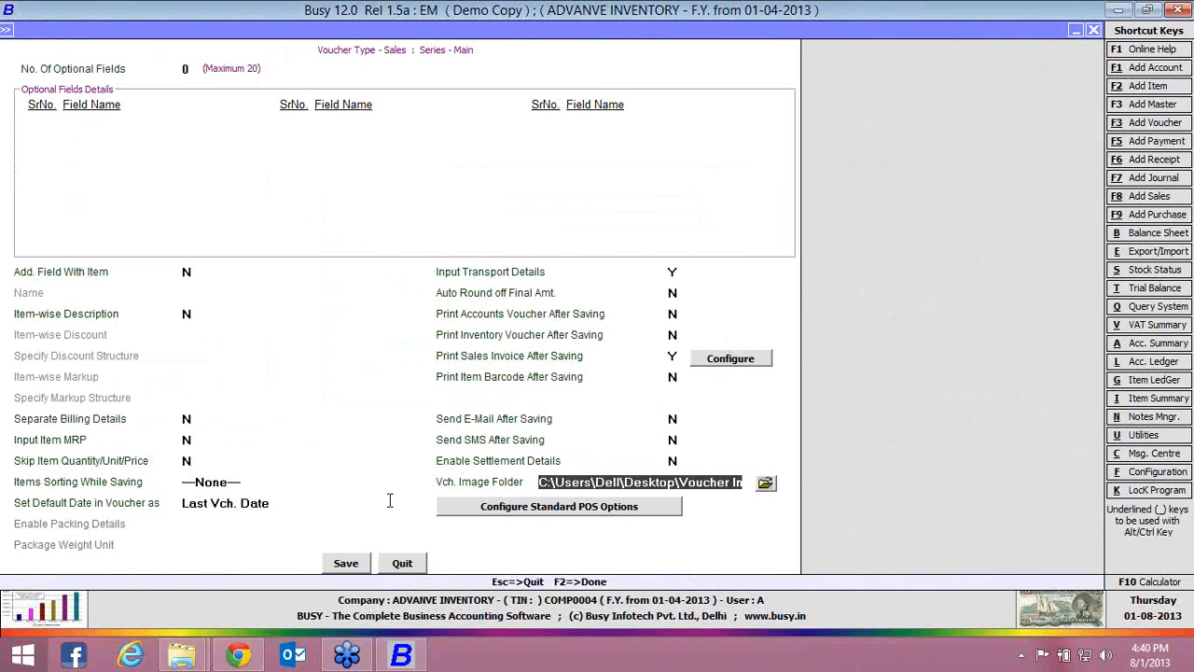
click(366, 561)
key(Down)
key(Return)
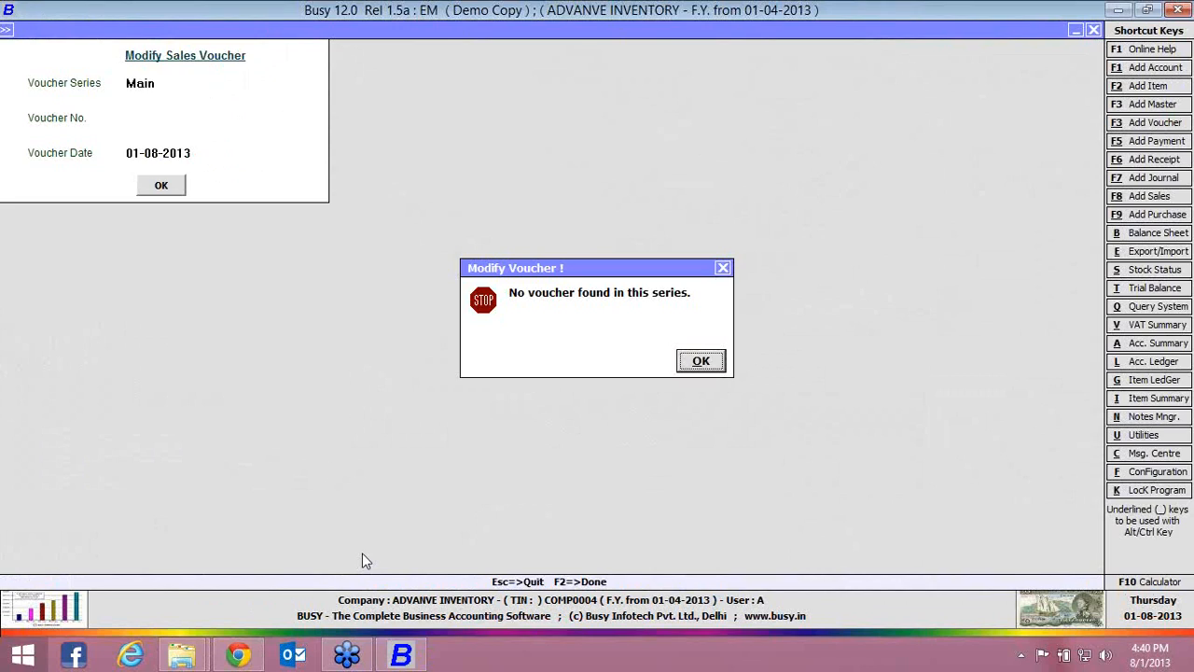
key(Return)
key(Escape)
Start a Main series sales voucher dated 01-04-2013 with voucher number 1, sale type C/C-Form, party Busy Infotech Pvt. Ltd. and material centre Main Store
key(Up)
key(Return)
key(Return)
key(Return)
key(Return)
key(Return)
key(Return)
key(Return)
key(Return)
key(Return)
key(Return)
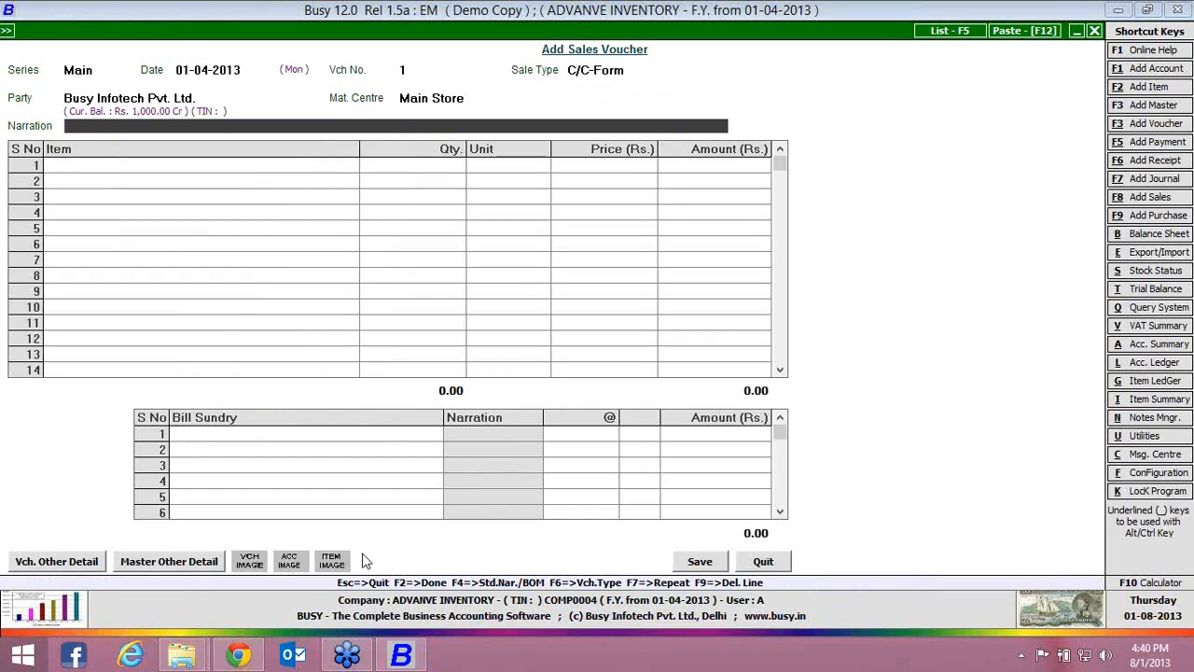
key(F2)
key(Return)
key(Return)
key(Return)
key(Return)
key(Return)
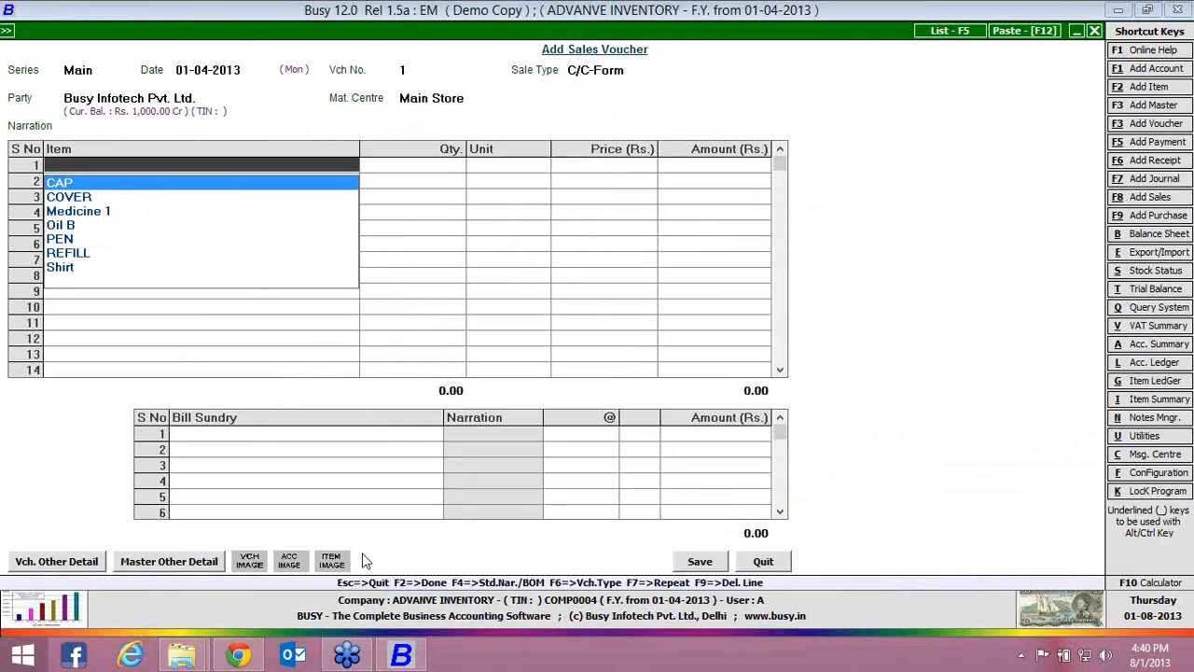
Enter CAP as the voucher's first item with a quantity of 10 Pcs. at a price of 1000
key(Return)
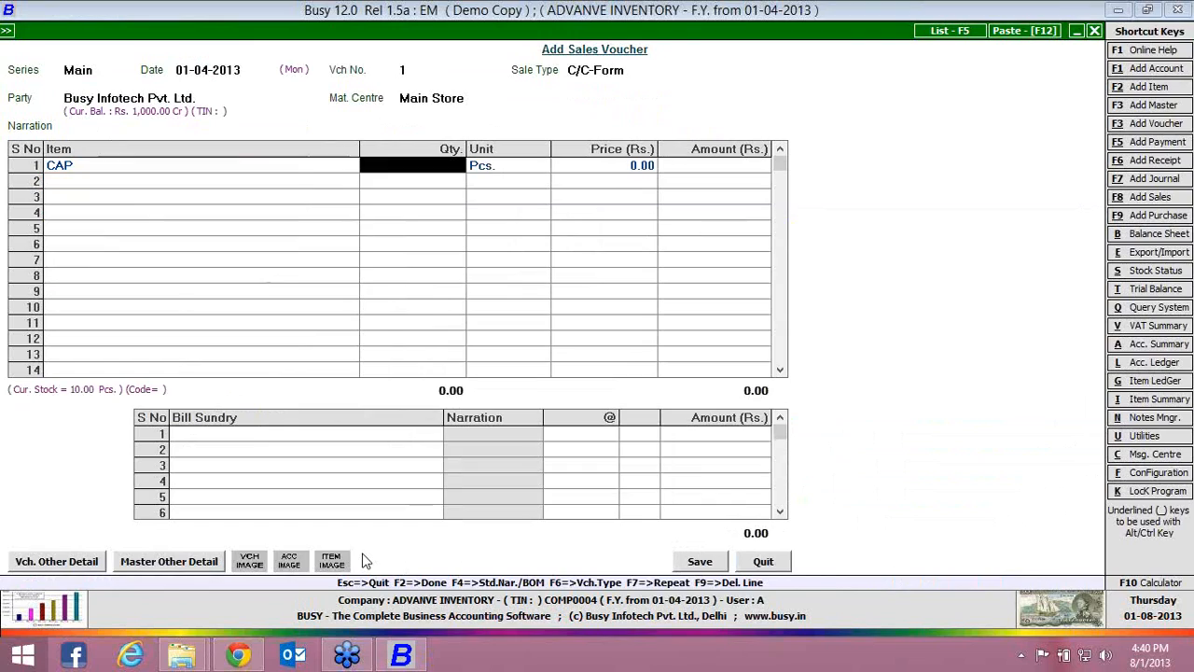
text(10)
key(Return)
text(1000)
key(Return)
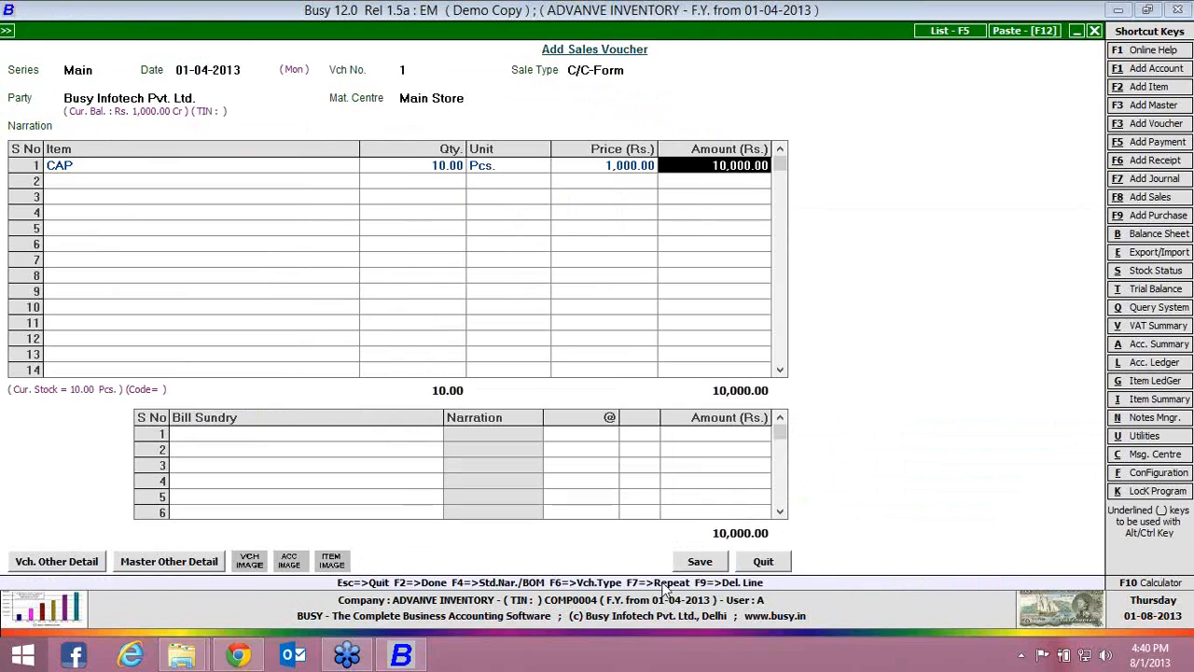
Save the sales voucher and decline printing its STANDARD sales invoice
click(700, 562)
key(Return)
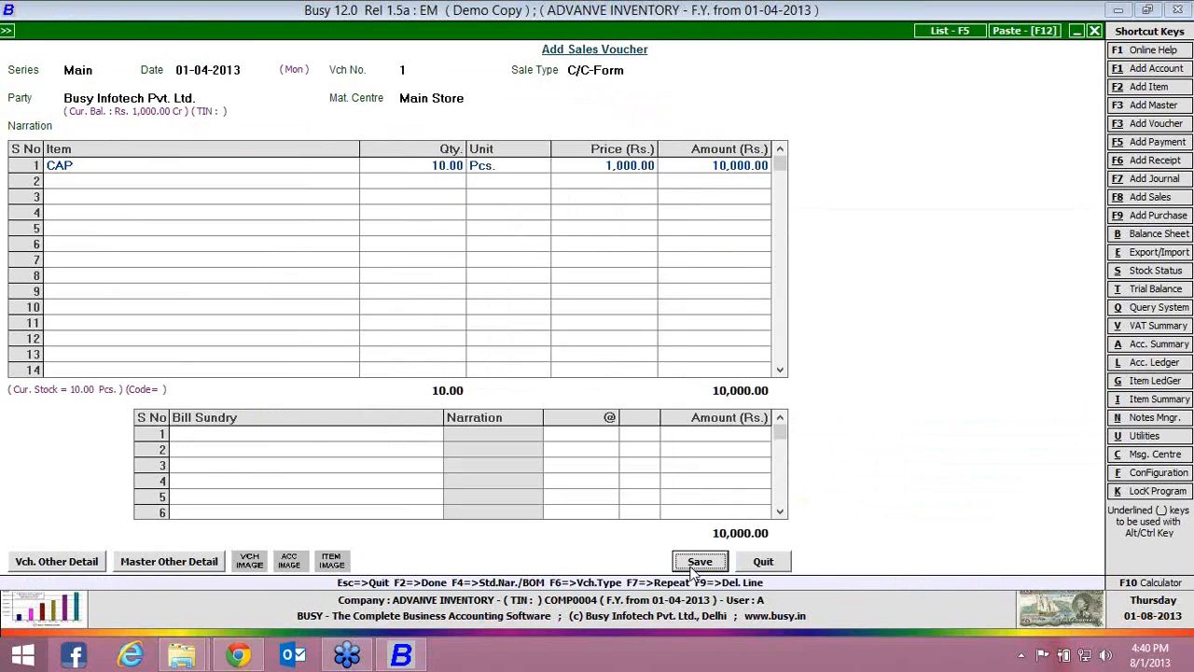
key(Return)
key(Return)
key(Return)
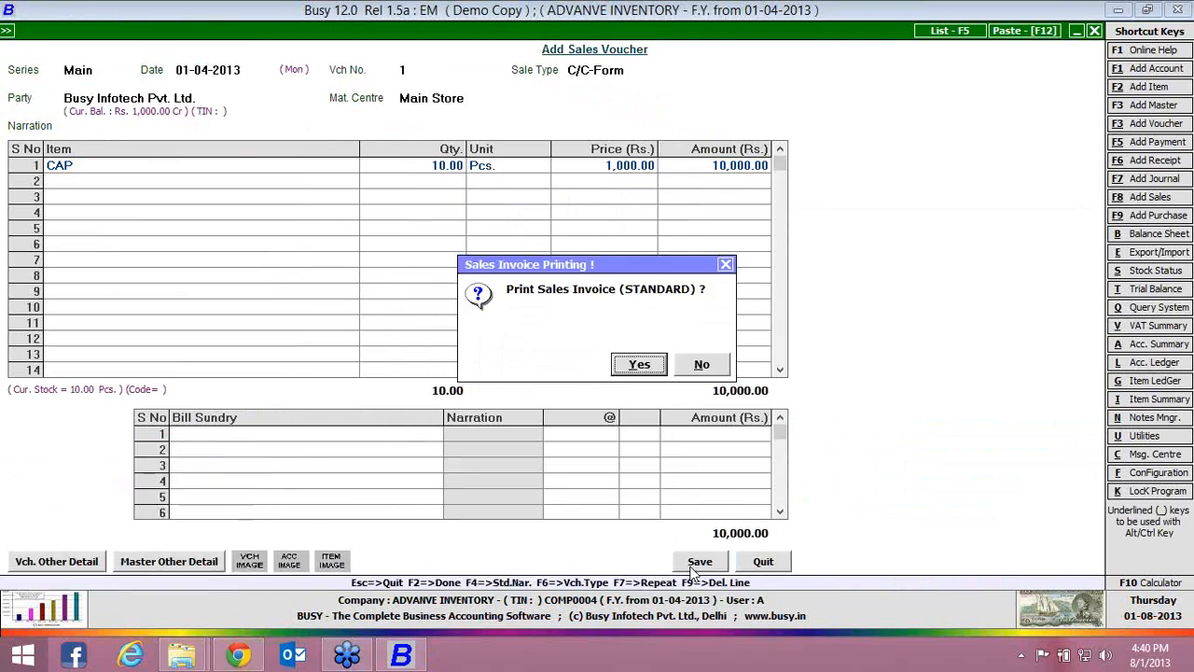
key(n)
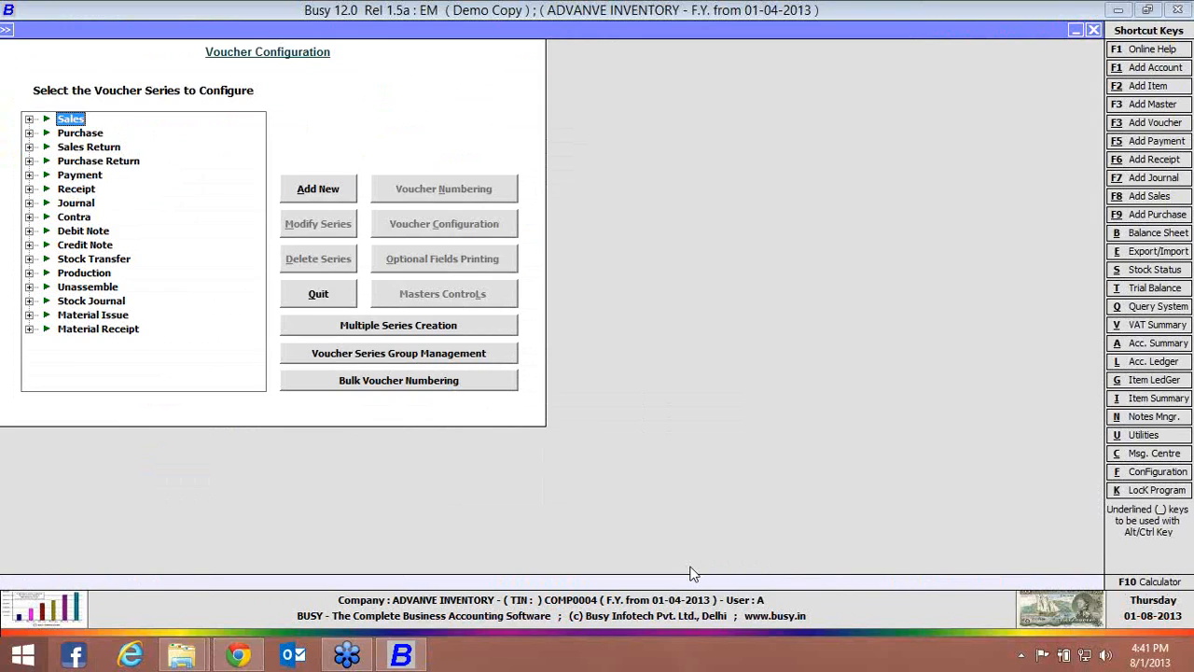
Reopen the voucher configuration of the Main sales series, reselect the Voucher Image folder for voucher images and save
key(Right)
key(Down)
click(471, 230)
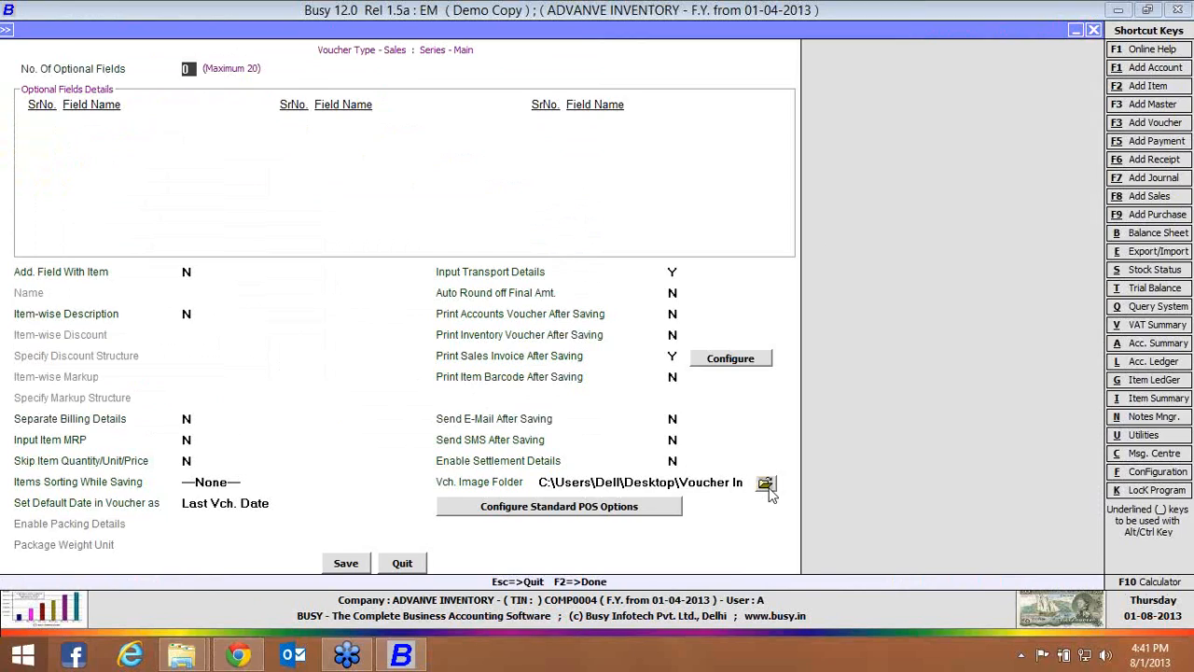
click(767, 485)
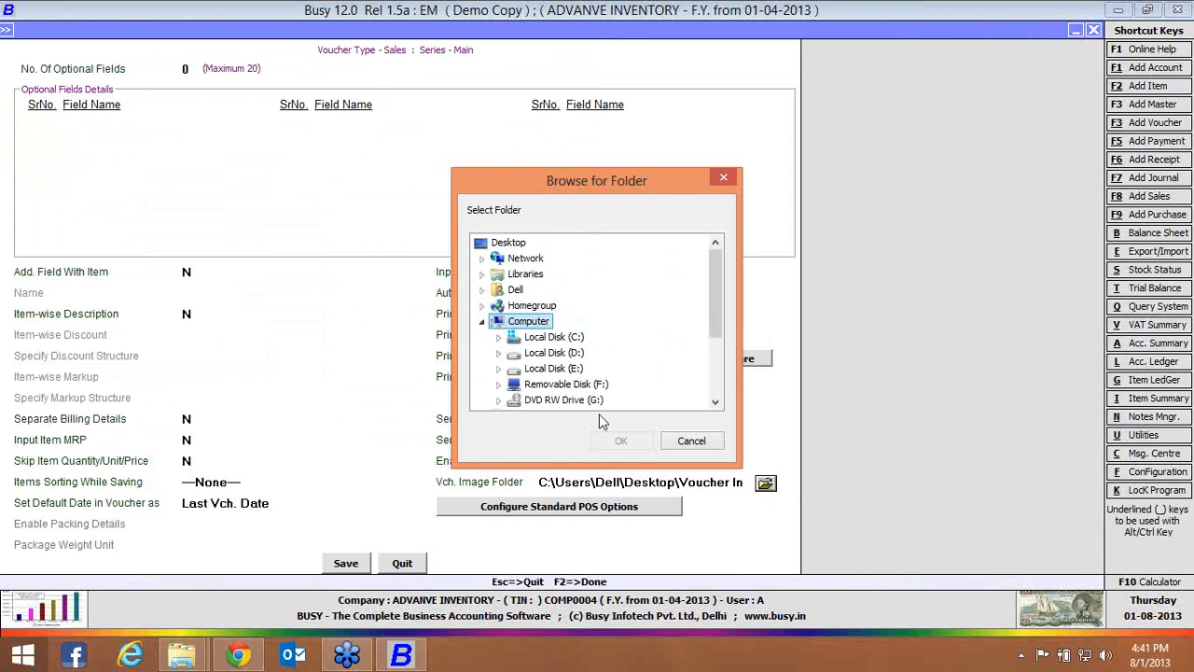
click(621, 440)
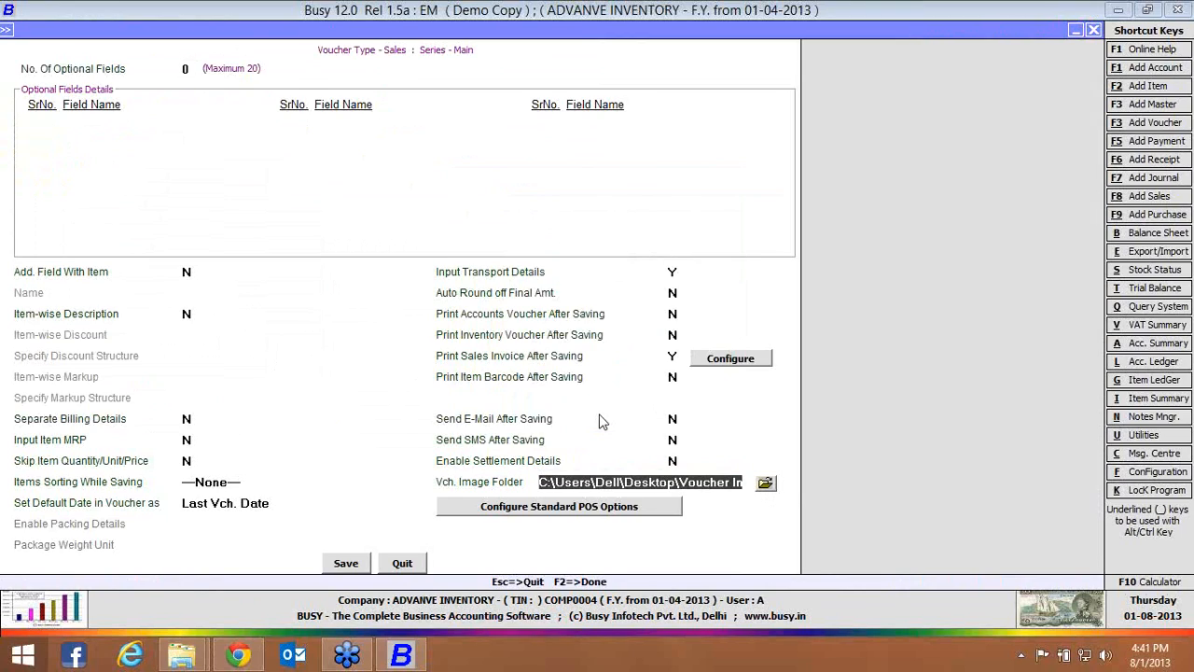
click(345, 562)
key(Return)
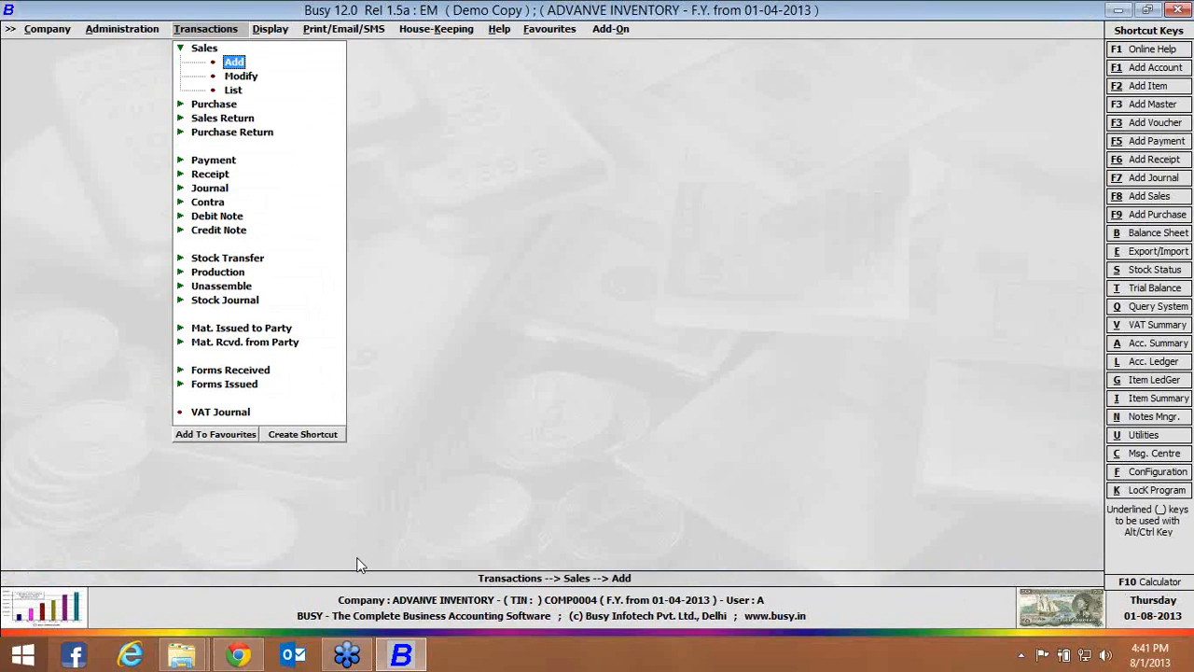
Open sales voucher 1 of the Main series for modification and choose its sales invoice for printing
key(Down)
key(Return)
key(Return)
key(Return)
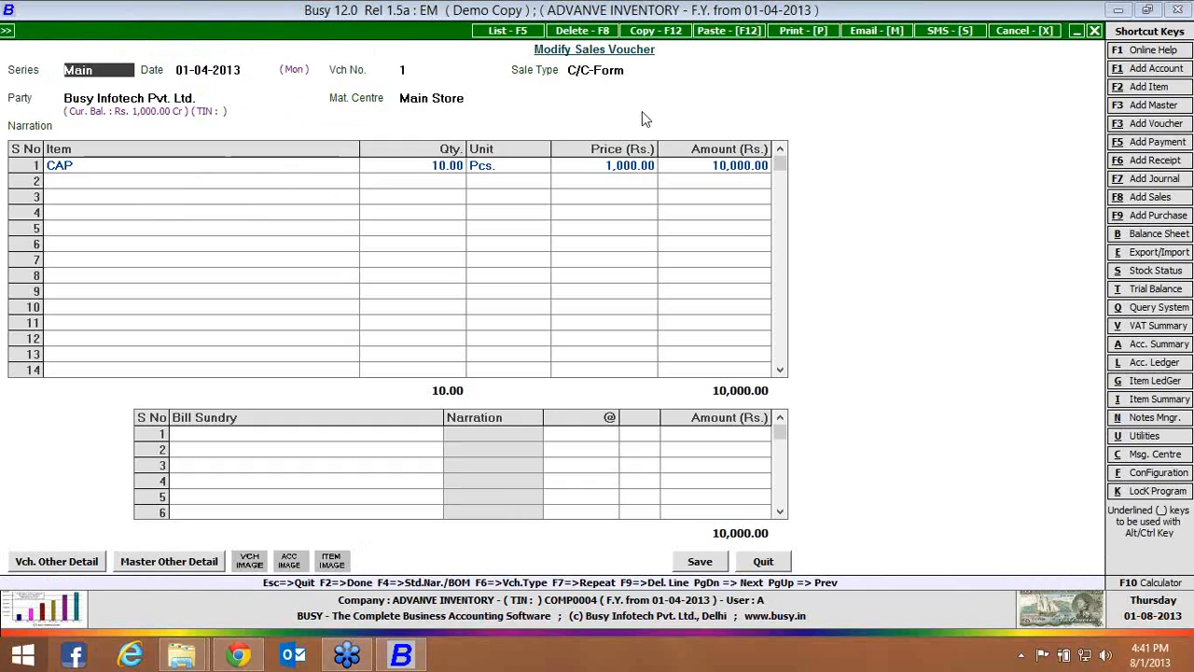
click(799, 33)
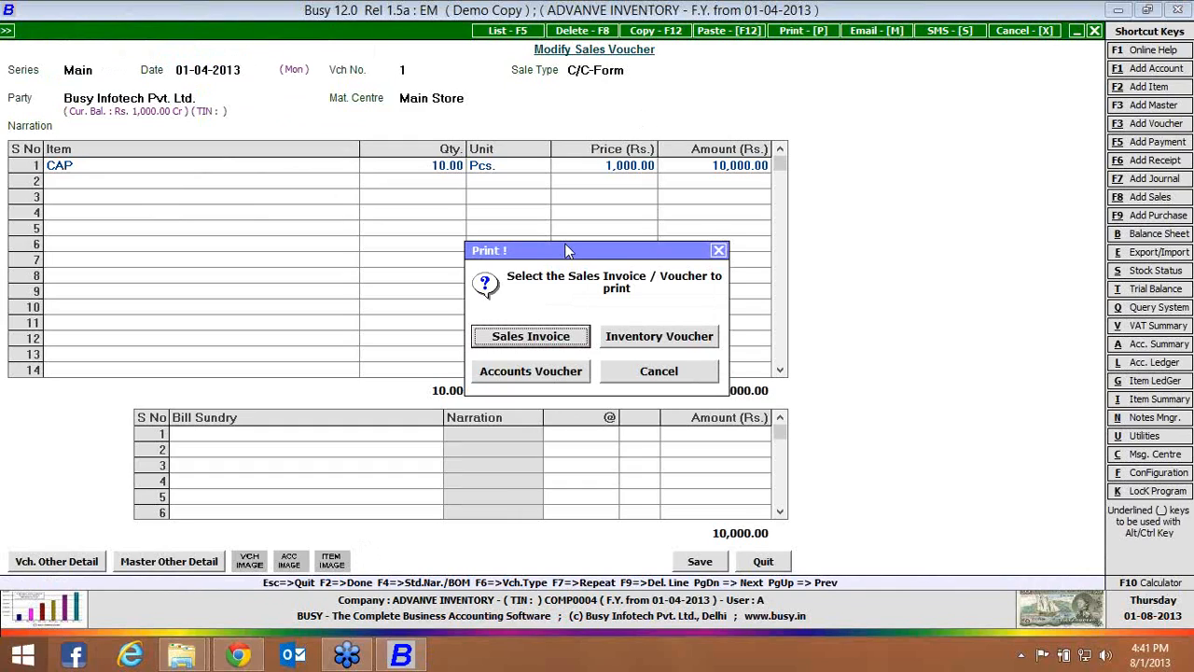
click(571, 339)
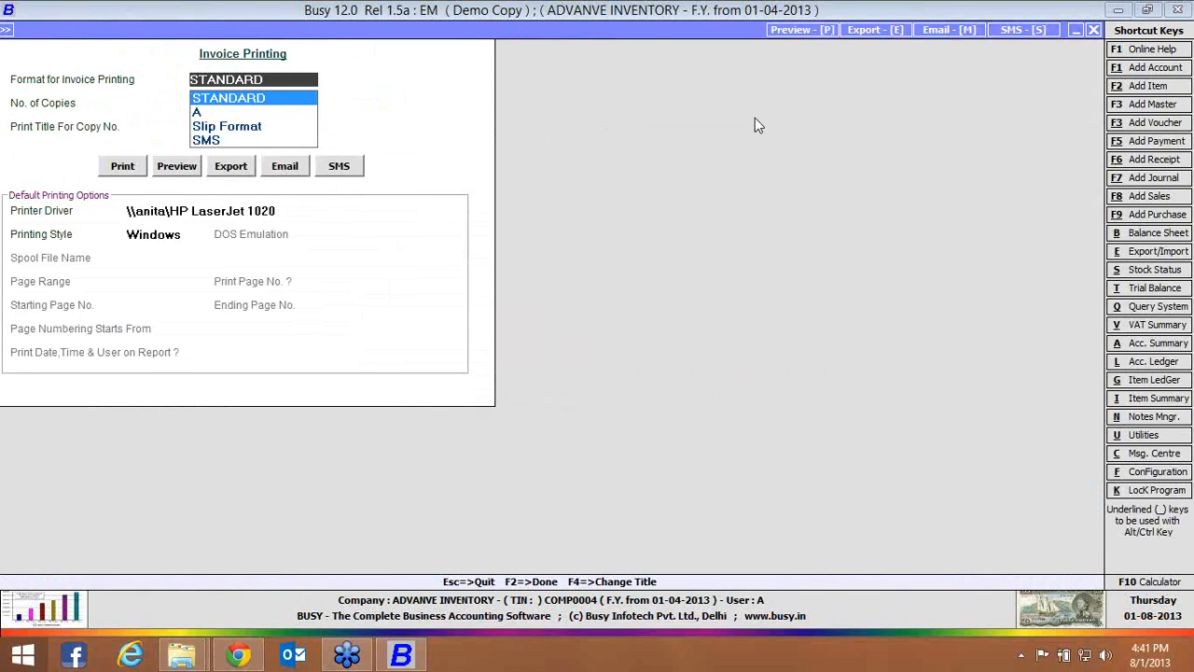
Export the sales invoice in PDF format as File1.pdf to the Voucher Image folder on the Desktop
click(875, 30)
key(Return)
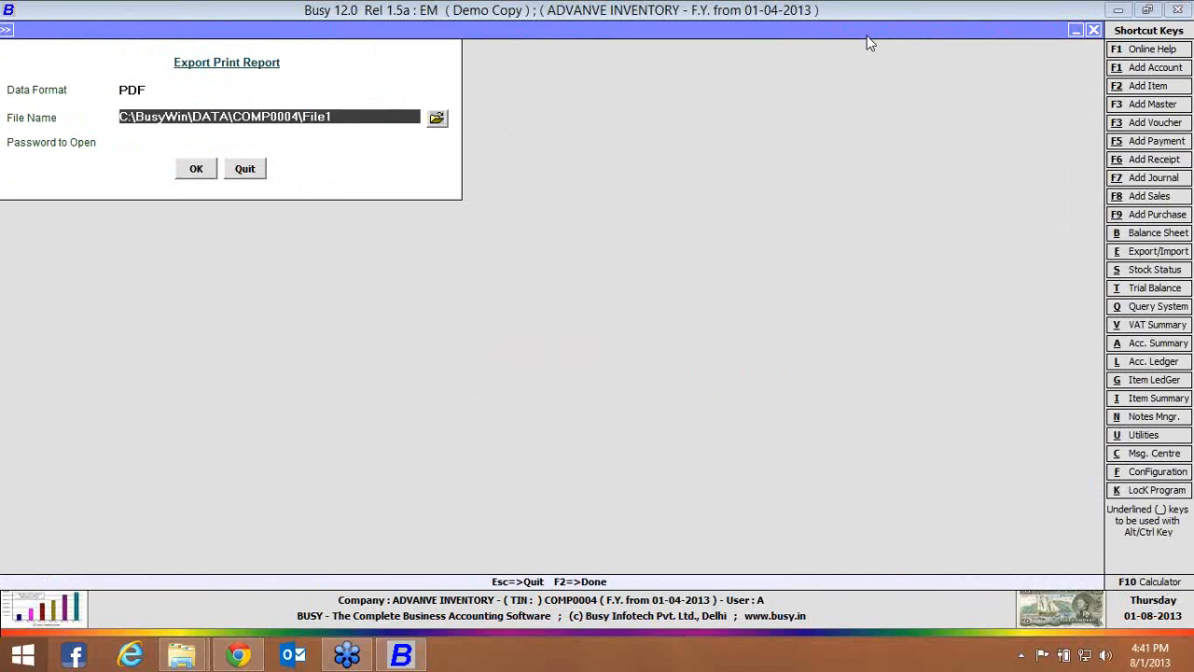
click(436, 120)
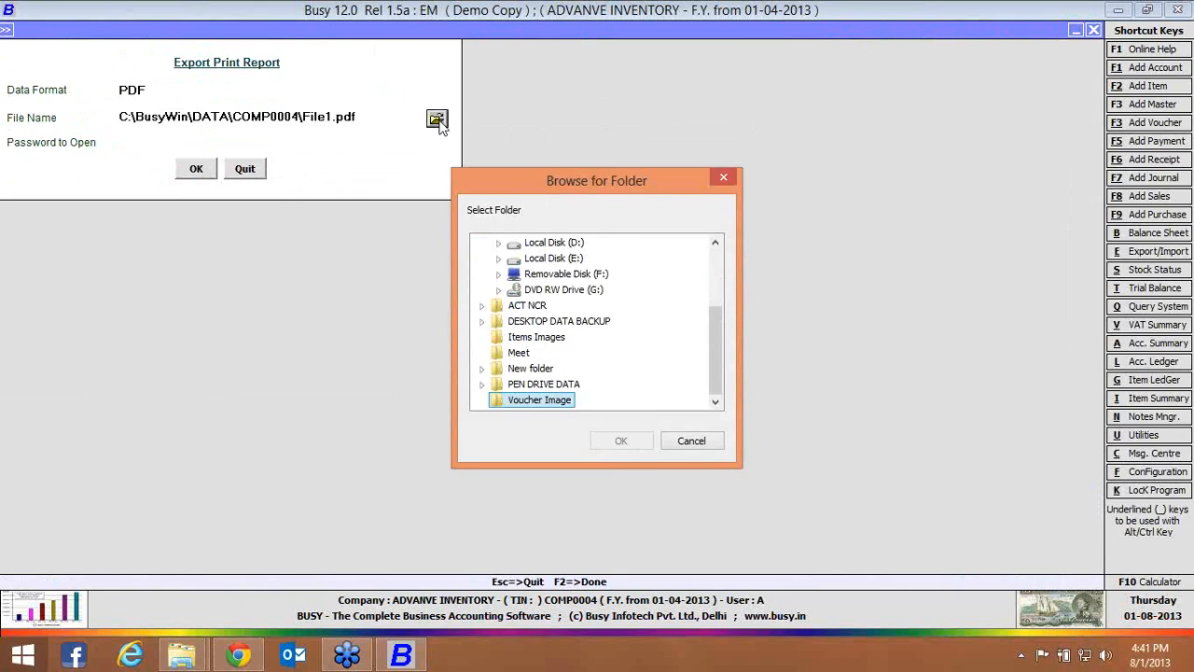
key(Return)
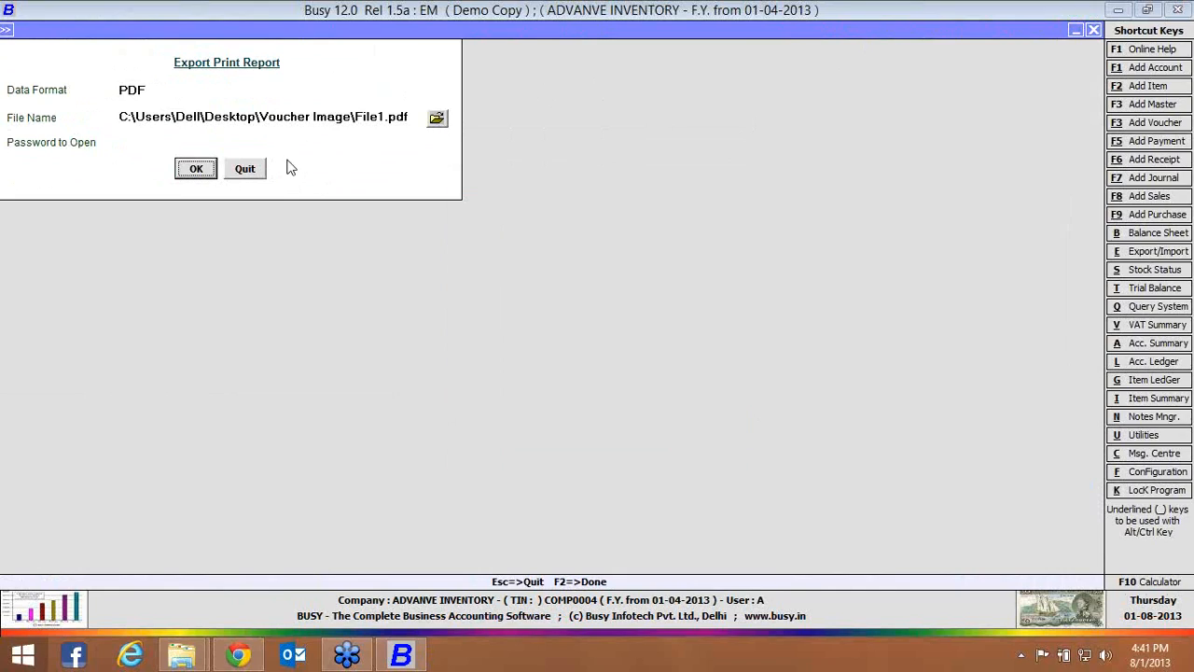
click(207, 173)
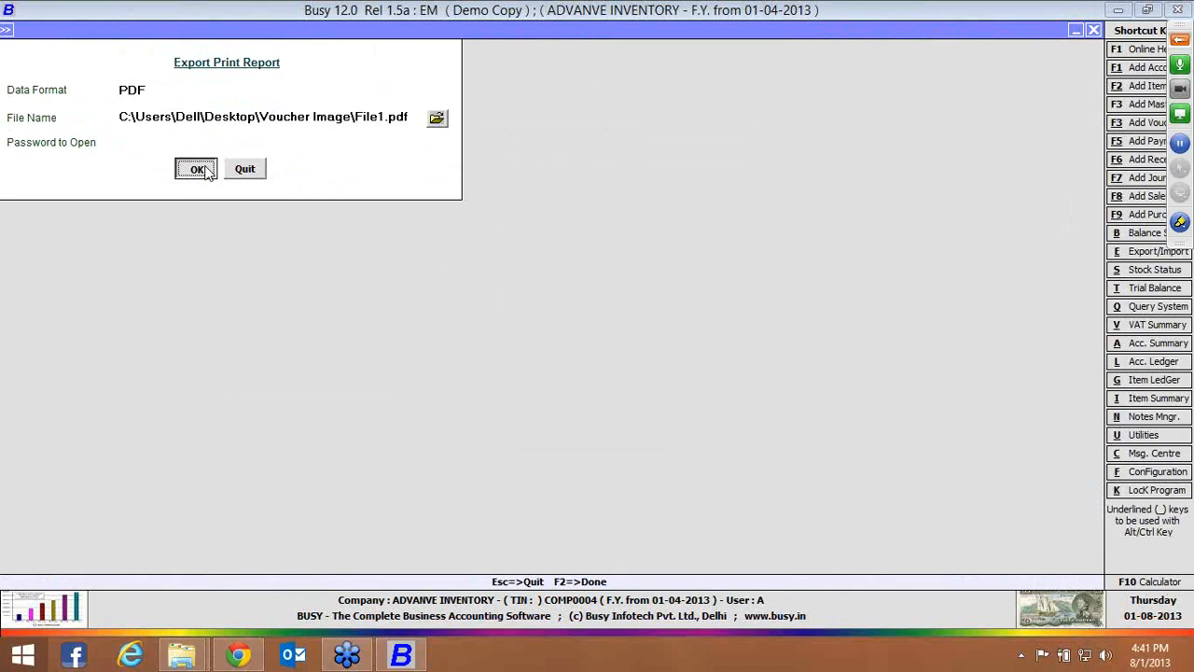
In the desktop's Voucher Image folder, rename the exported PDF as 1, matching the voucher number, and open it in Adobe Reader
key(super+d)
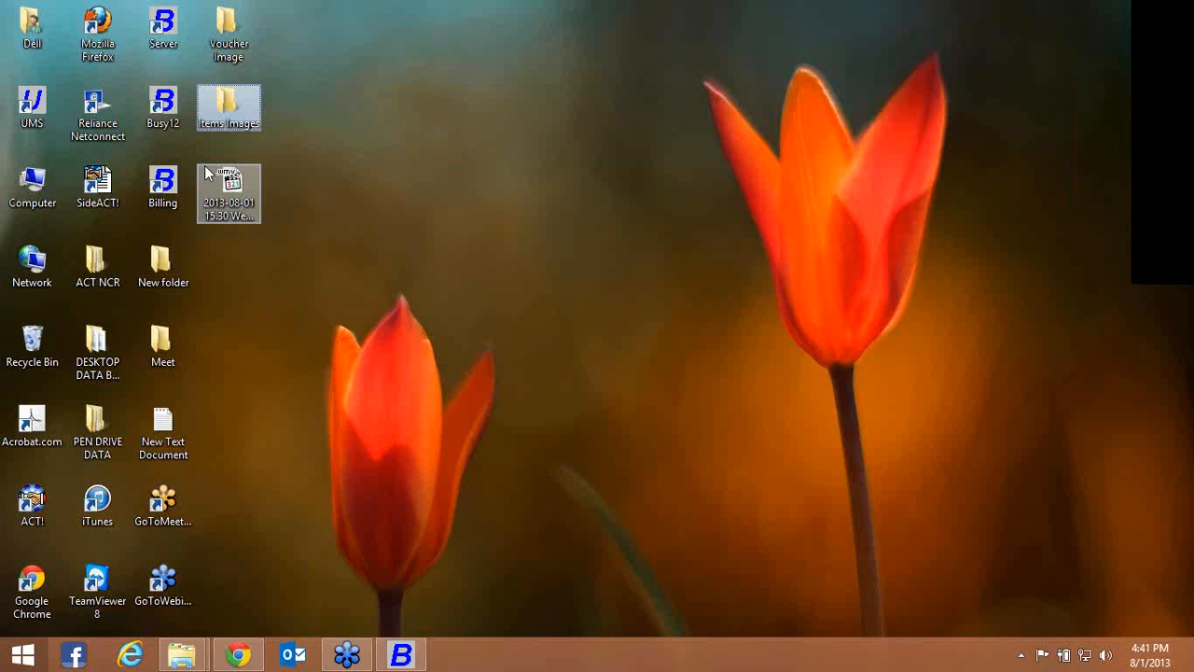
double_click(228, 46)
click(407, 121)
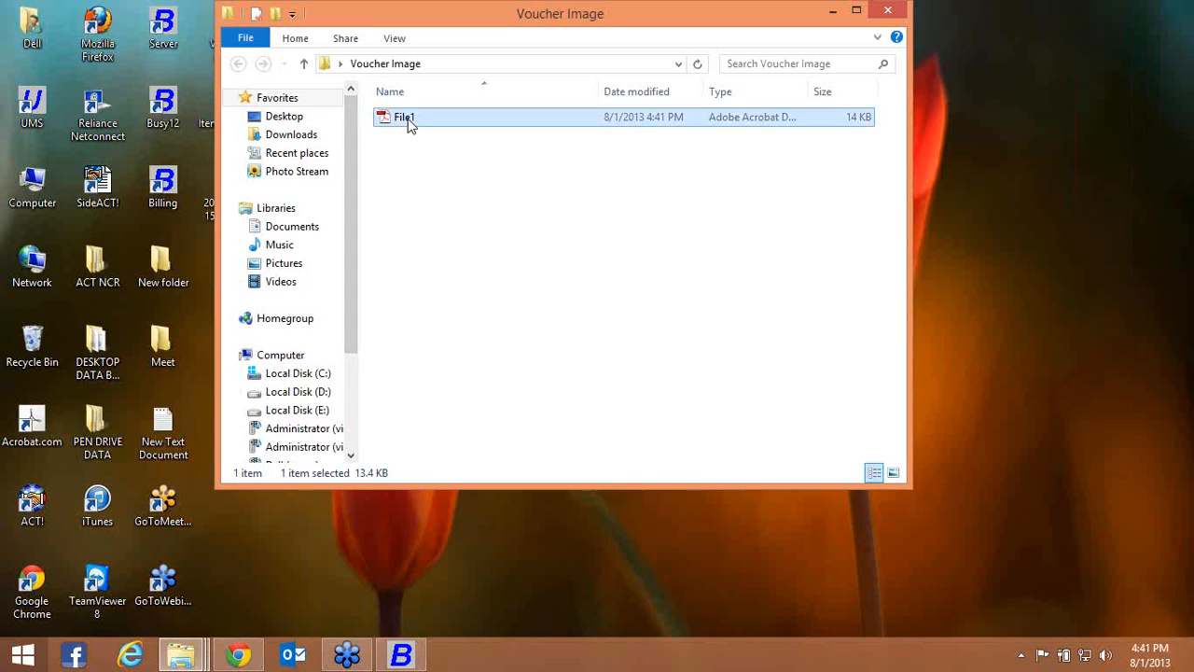
right_click(407, 121)
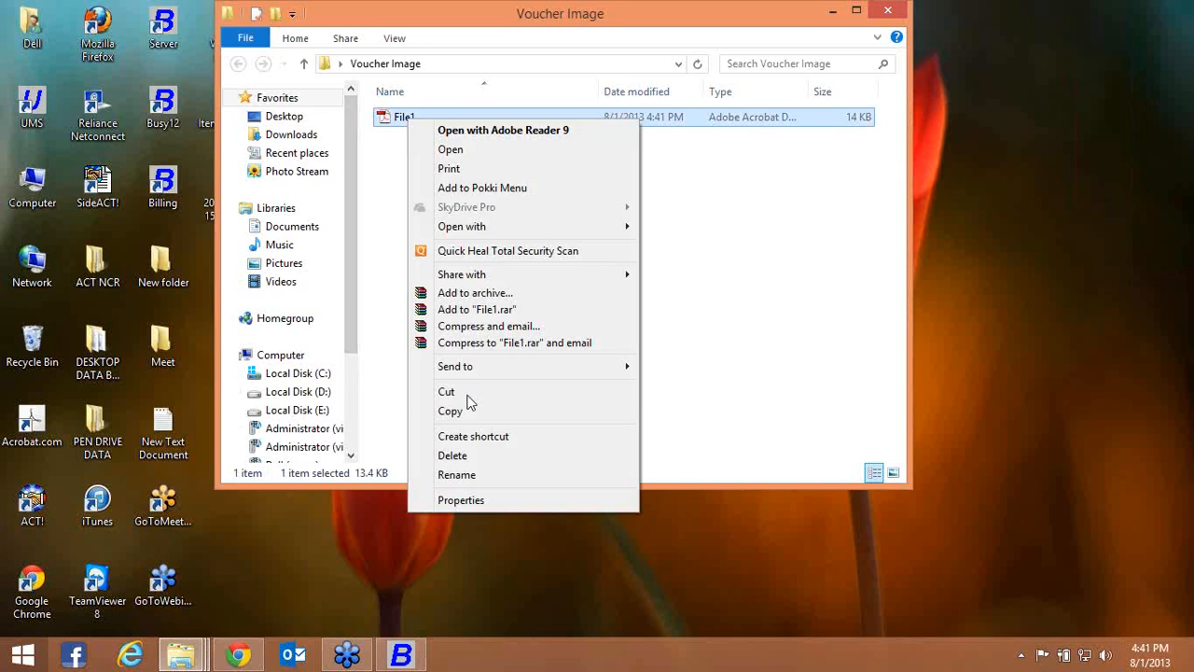
click(457, 475)
text(1)
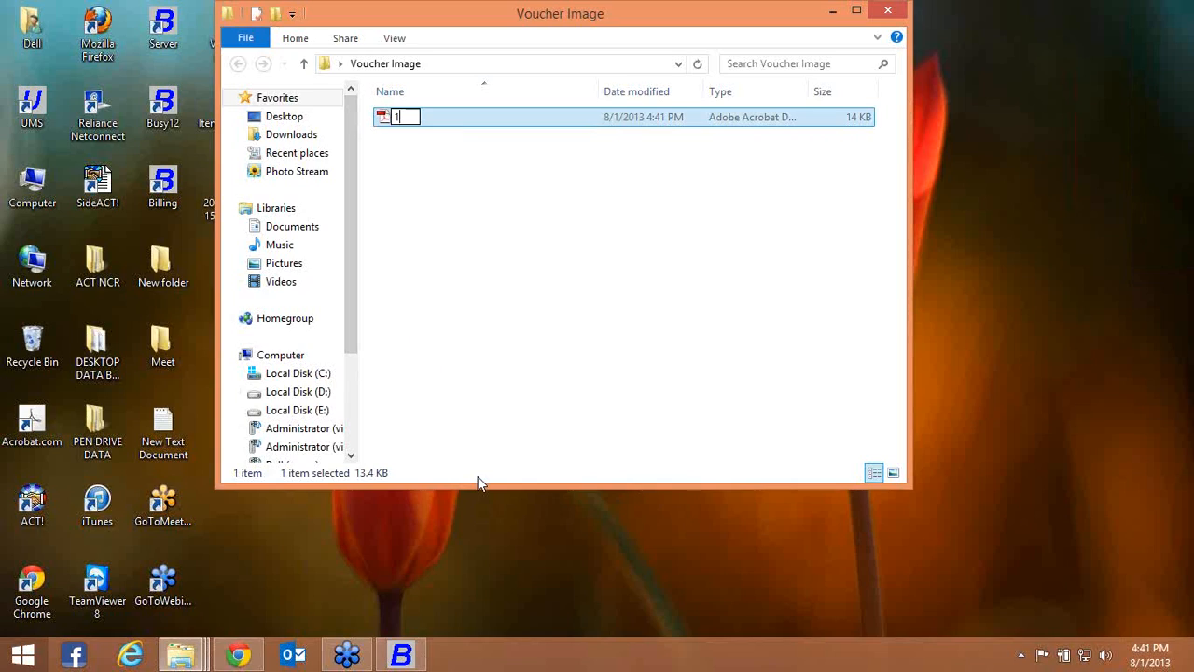
click(706, 123)
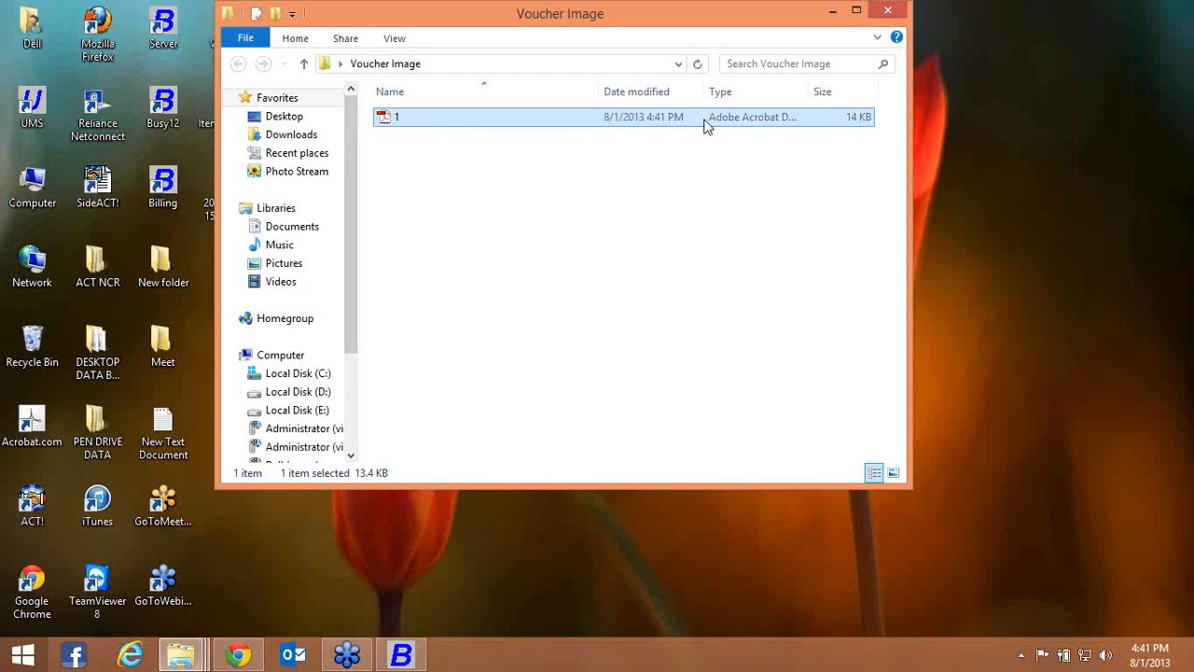
double_click(706, 123)
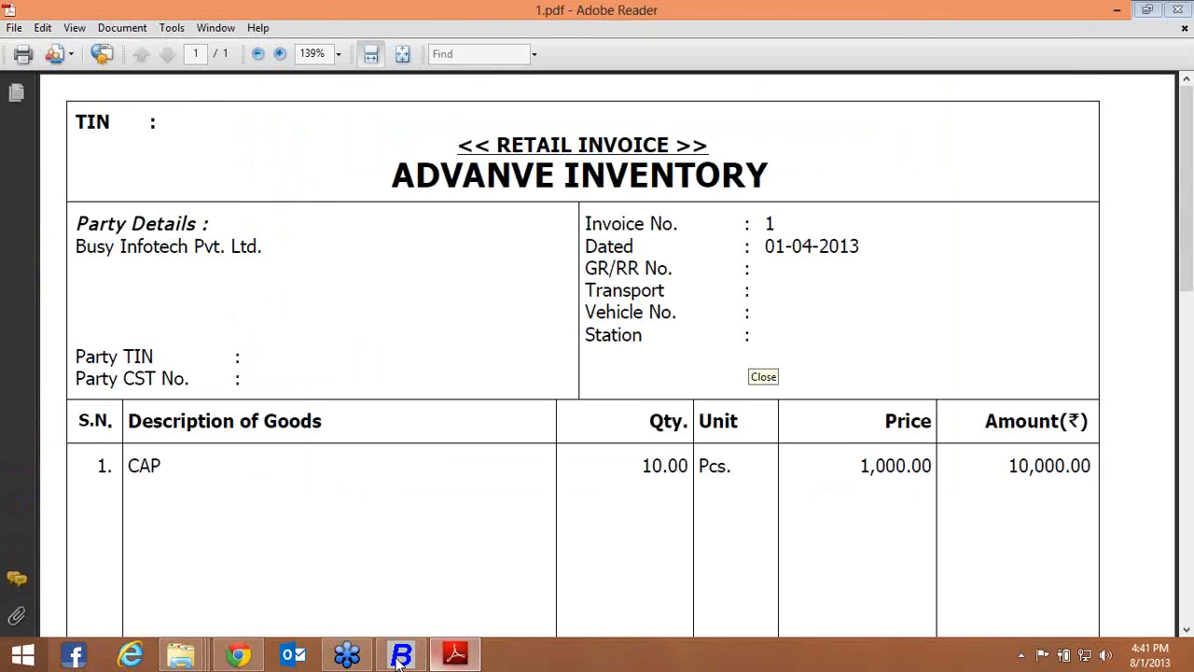
Switch back to Busy, reopen sales voucher 1 of the Main series for modification and open its attached PDF
click(401, 656)
key(Return)
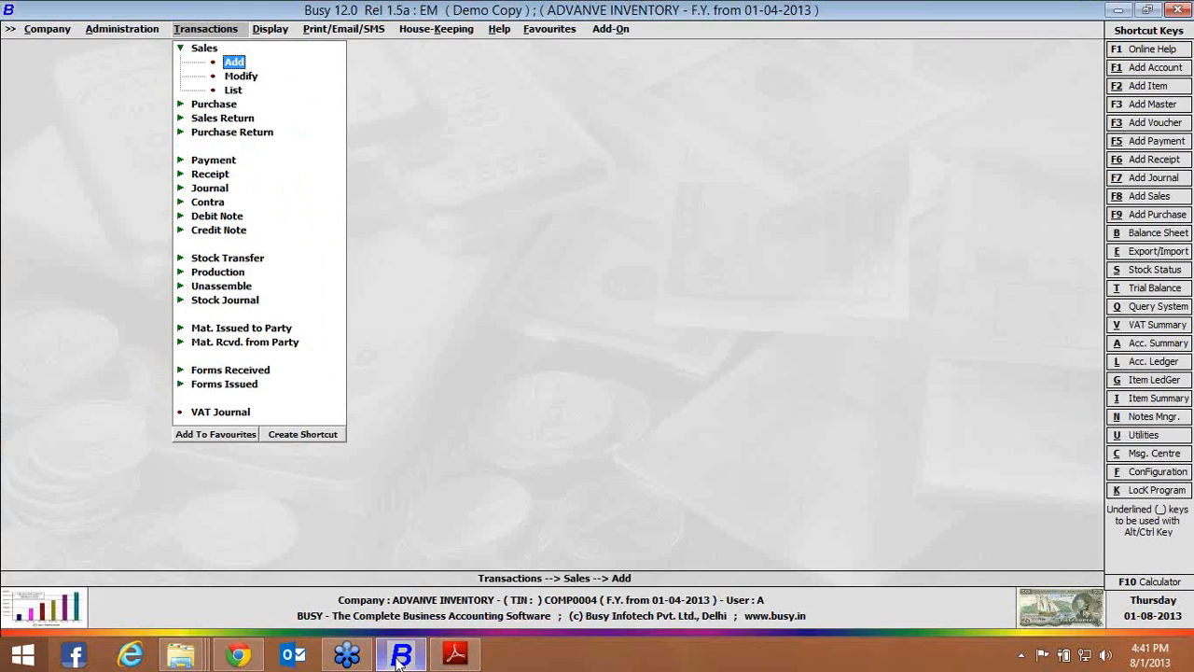
key(Down)
key(Return)
key(Return)
key(Return)
key(Return)
key(Return)
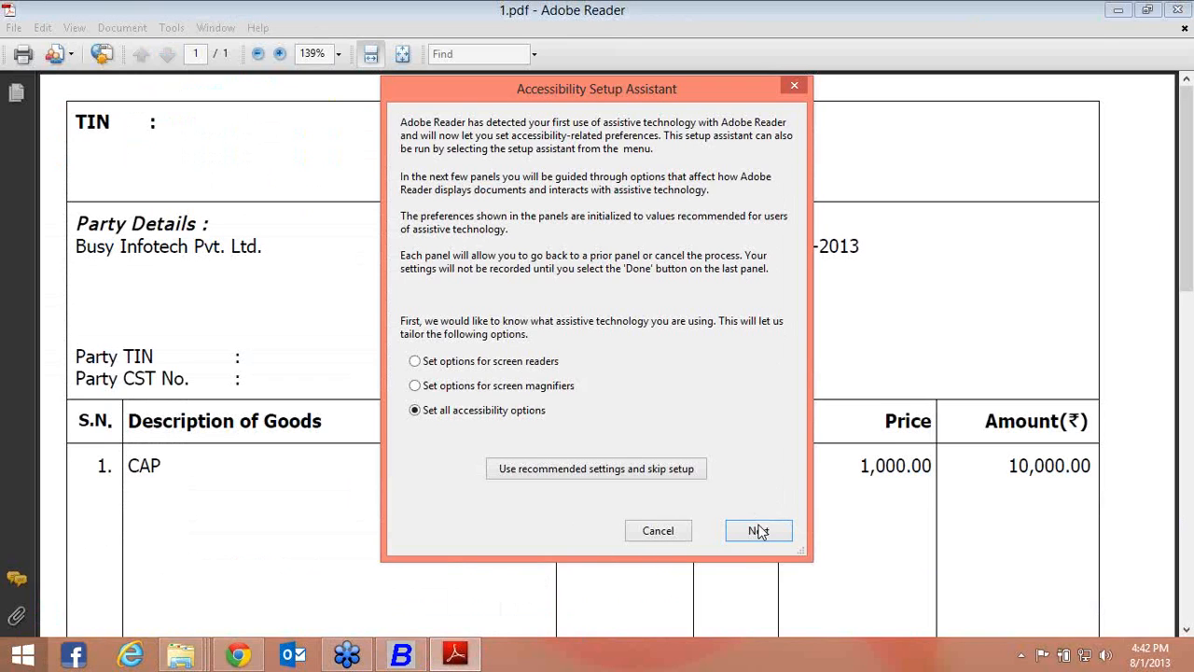
Cancel the Accessibility Setup Assistant, close the PDF in Adobe Reader and leave the sales voucher
click(680, 537)
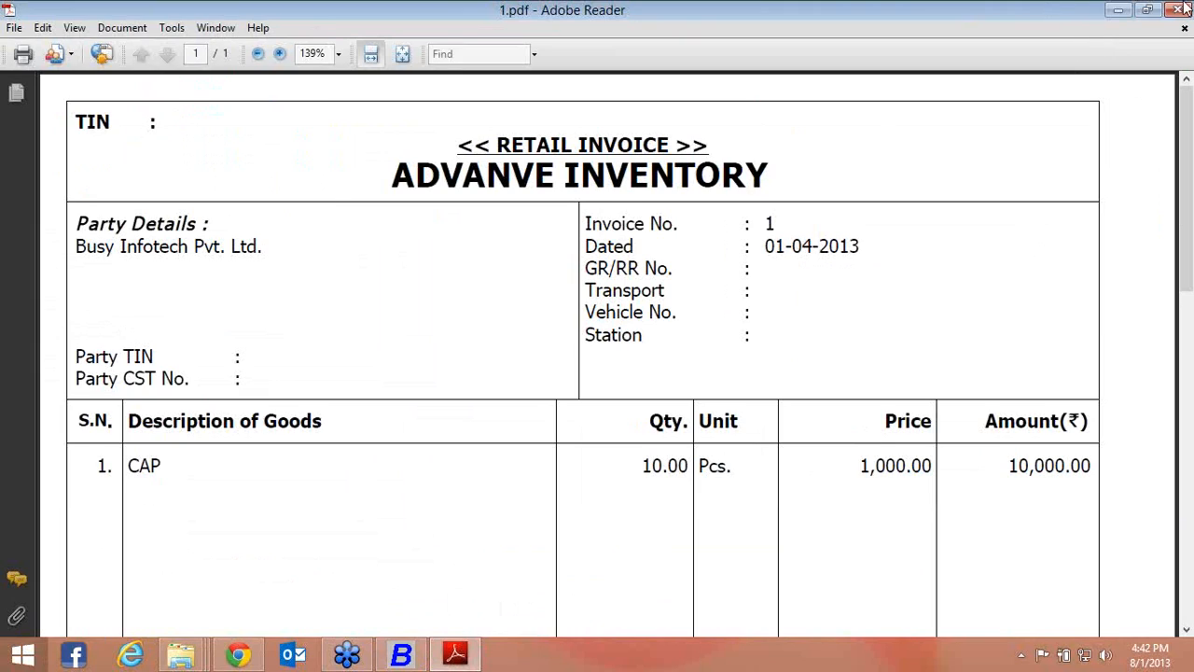
click(1178, 9)
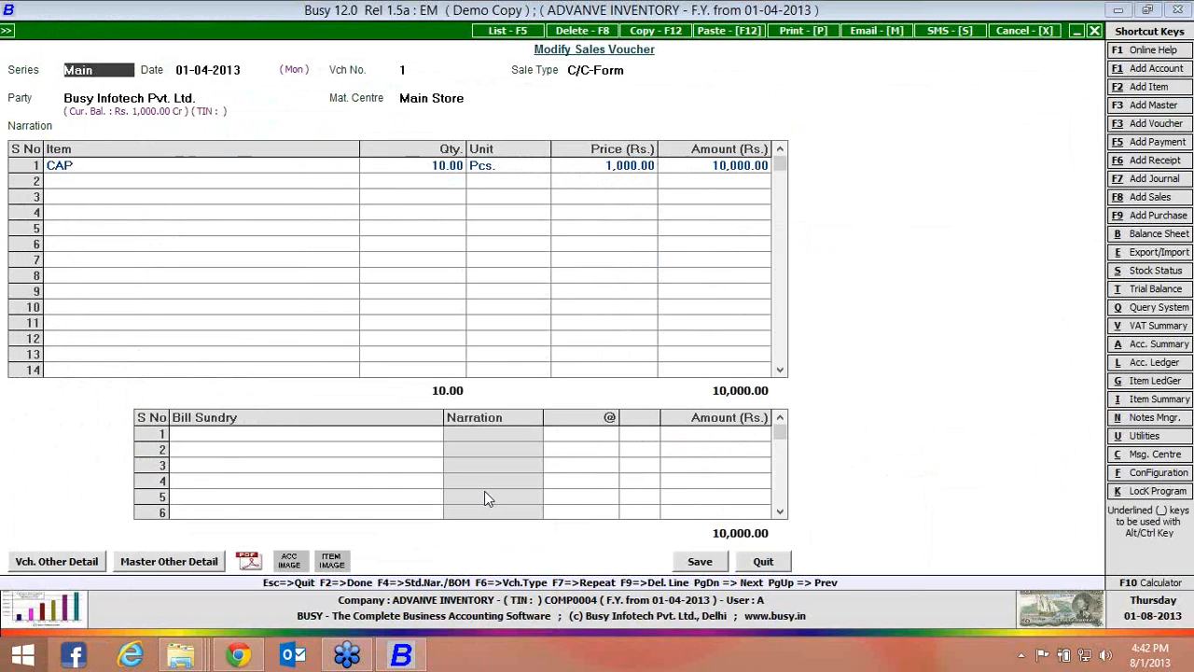
key(Escape)
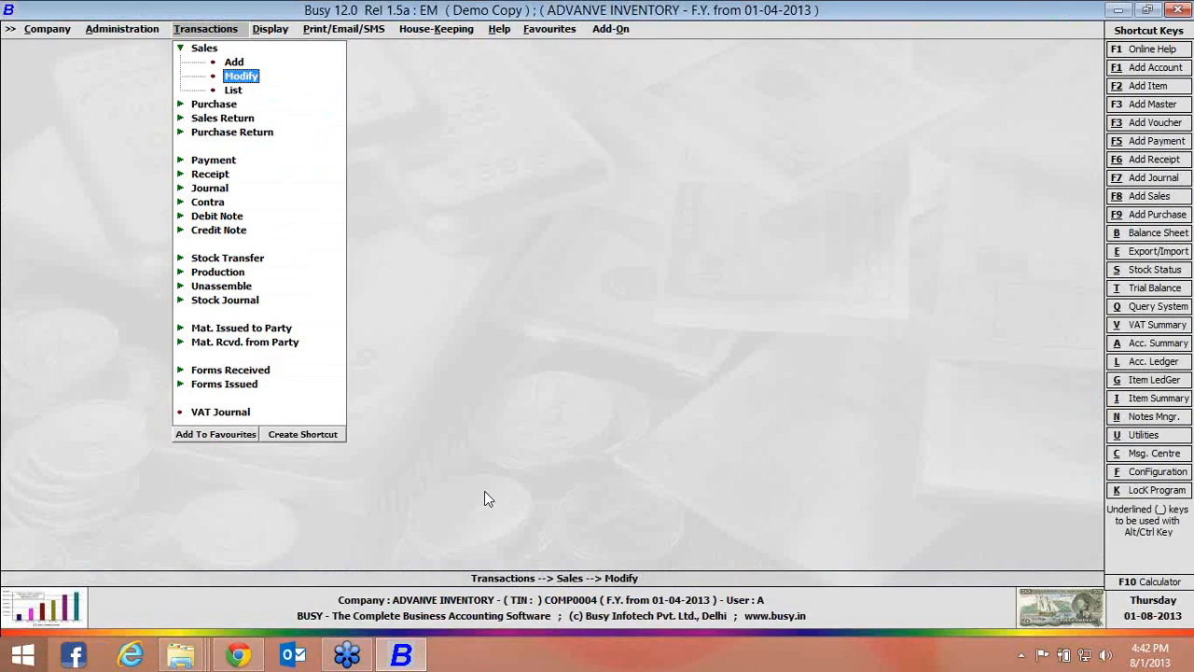
Open the inventory features and options, look over the available settings and quit without changing any
key(Left)
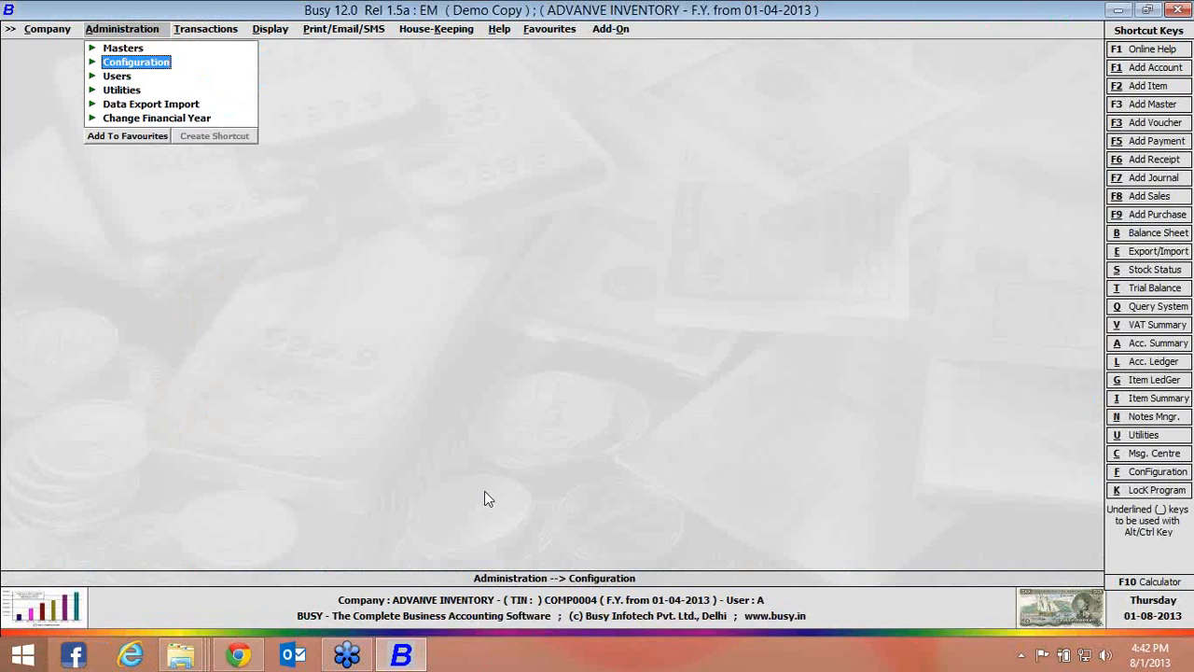
key(Return)
key(Return)
key(Down)
key(Down)
key(Down)
key(Return)
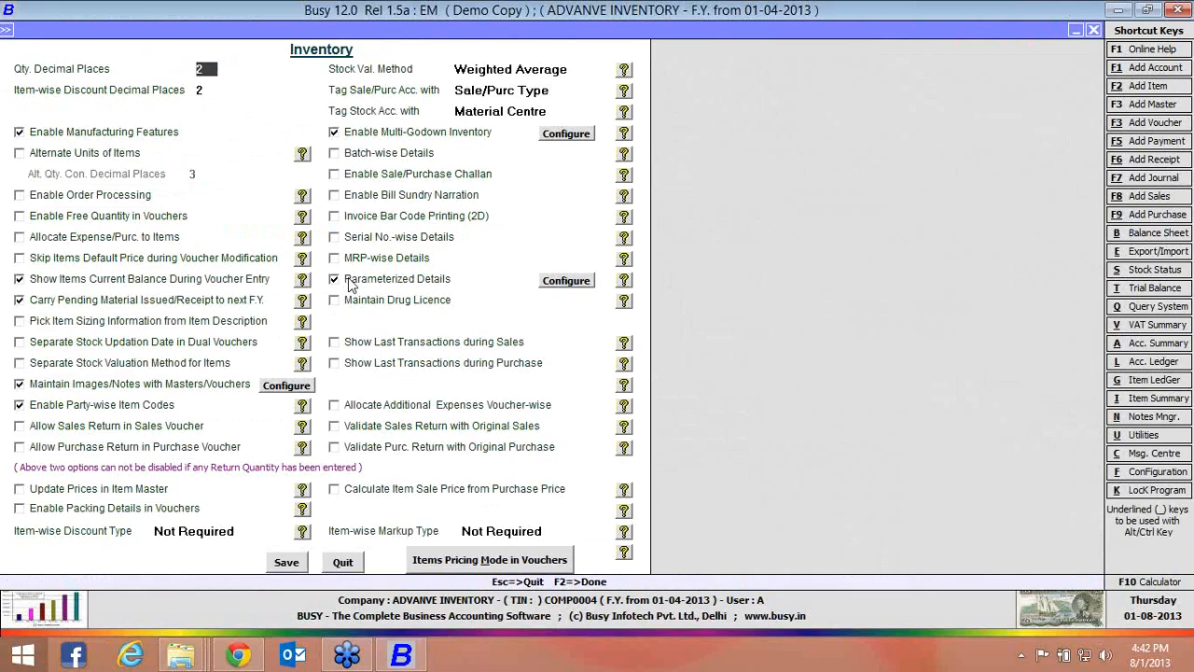
click(344, 562)
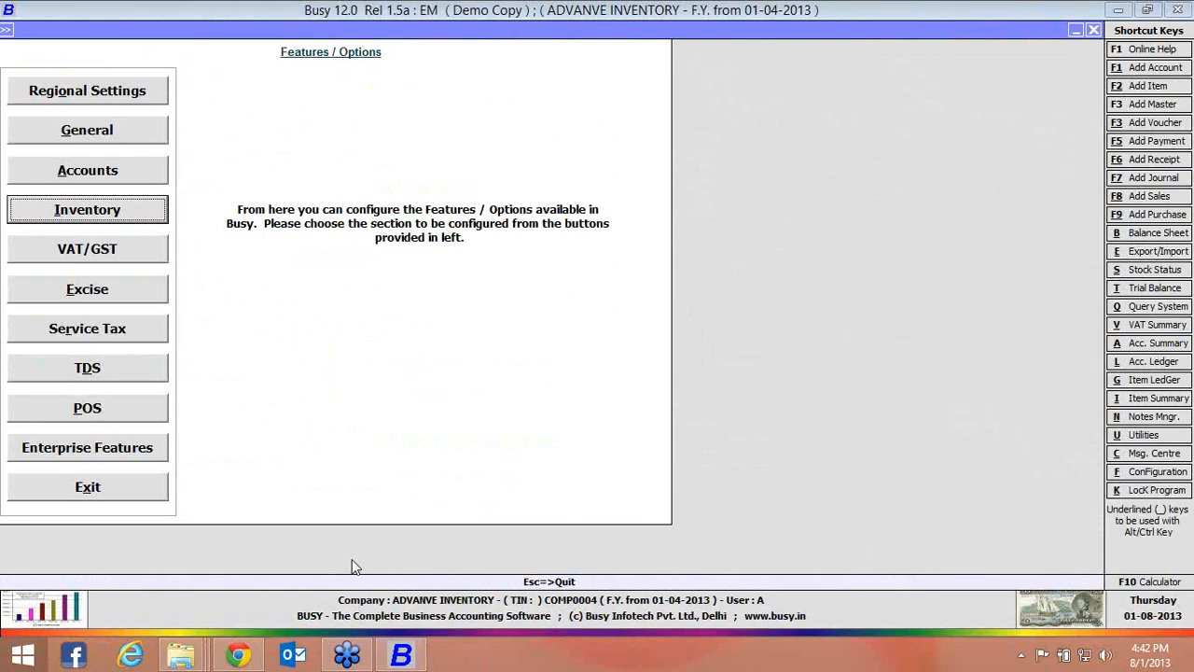